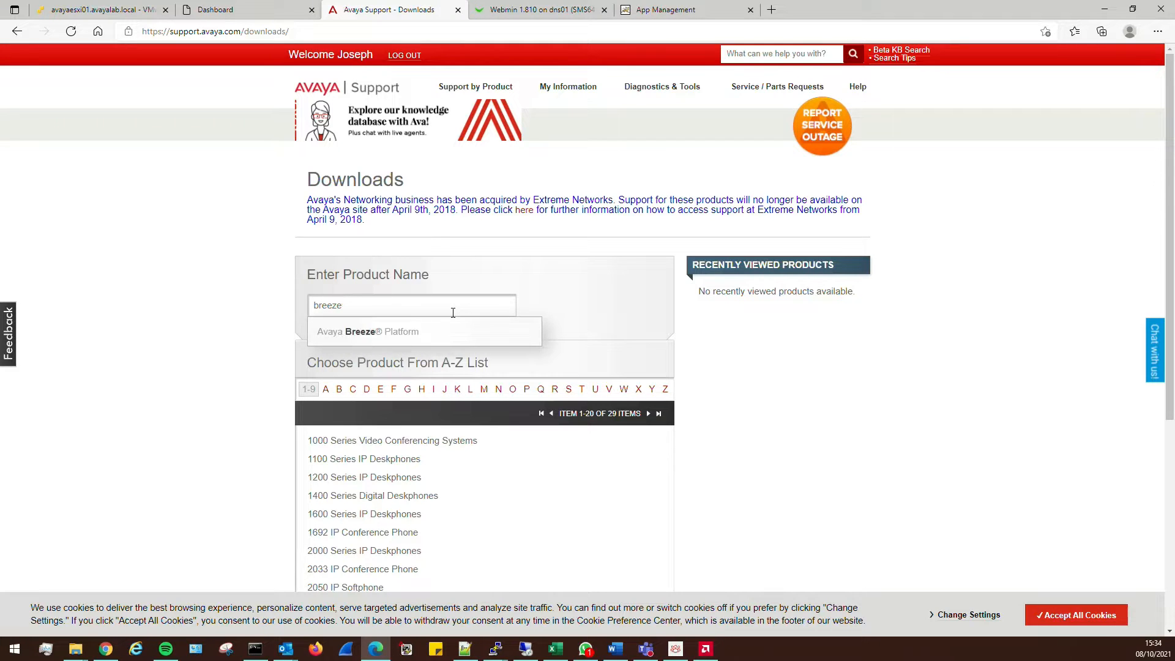
Choose Avaya Breeze® Platform as the product and 3.8.x as the release
{"action": "left_click", "coordinate": [388, 332]}
{"action": "left_click", "coordinate": [569, 312]}
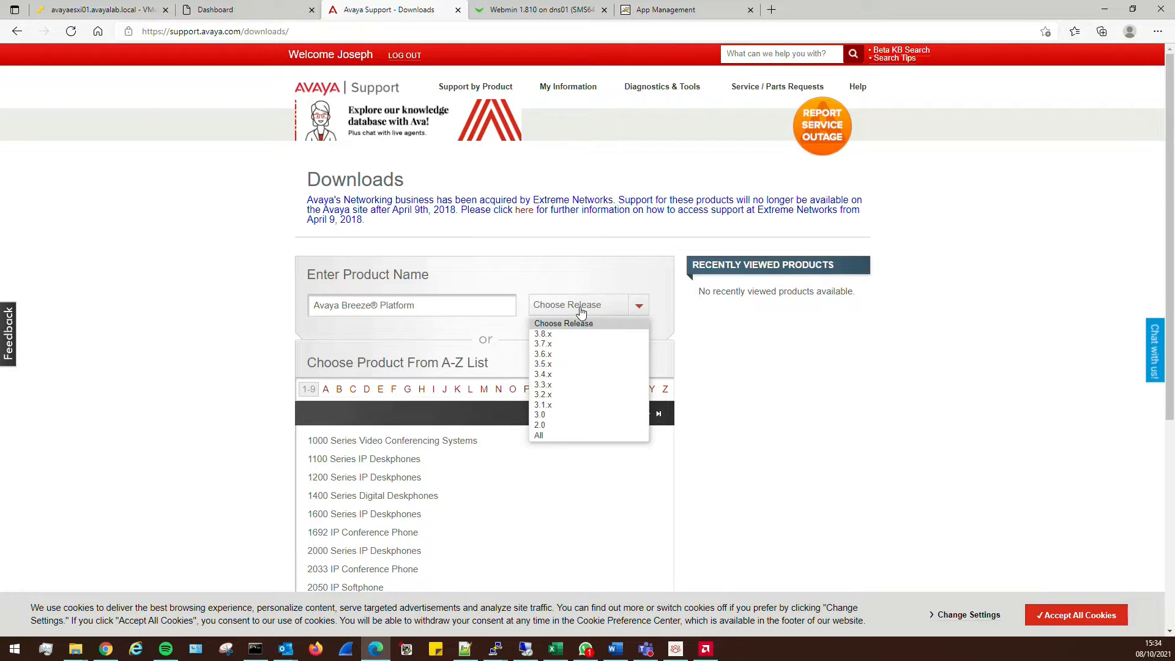
{"action": "left_click", "coordinate": [589, 334]}
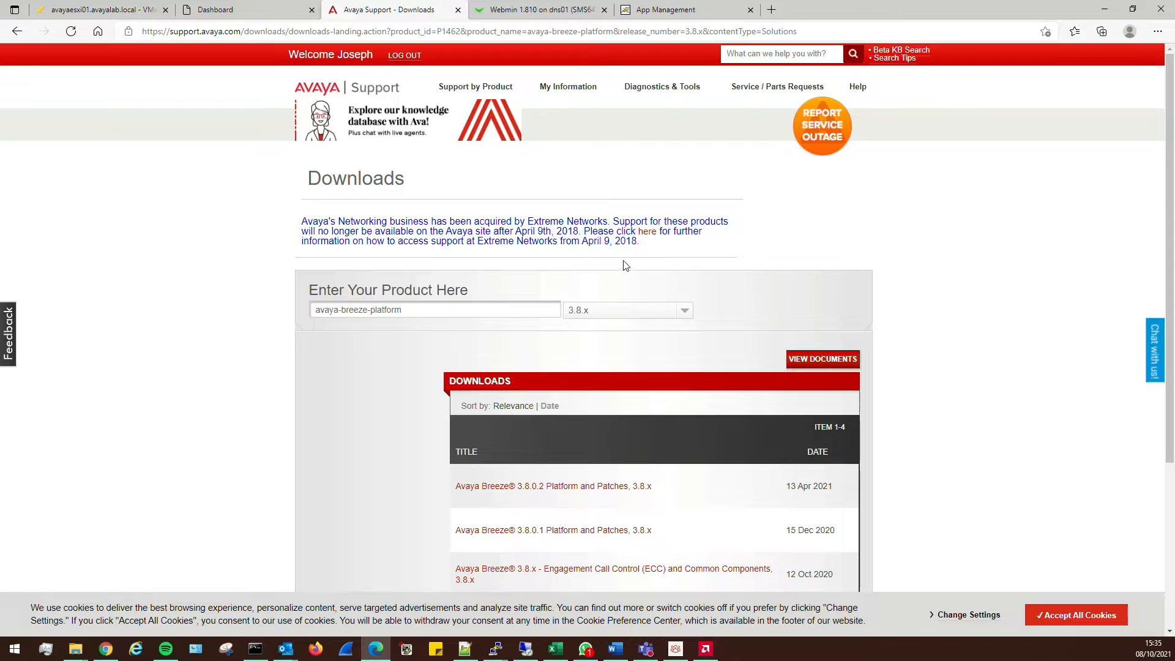
Check Avaya Workplace, then return to the Breeze 3.8.x downloads list
{"action": "left_click", "coordinate": [676, 649]}
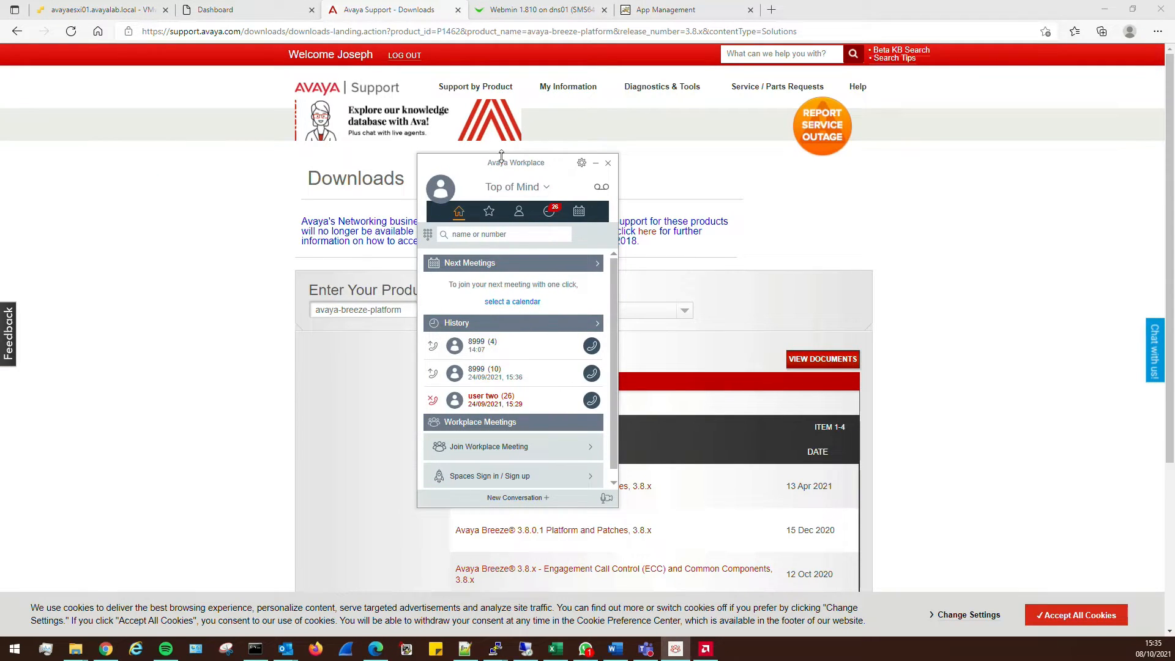
{"action": "left_click", "coordinate": [230, 283]}
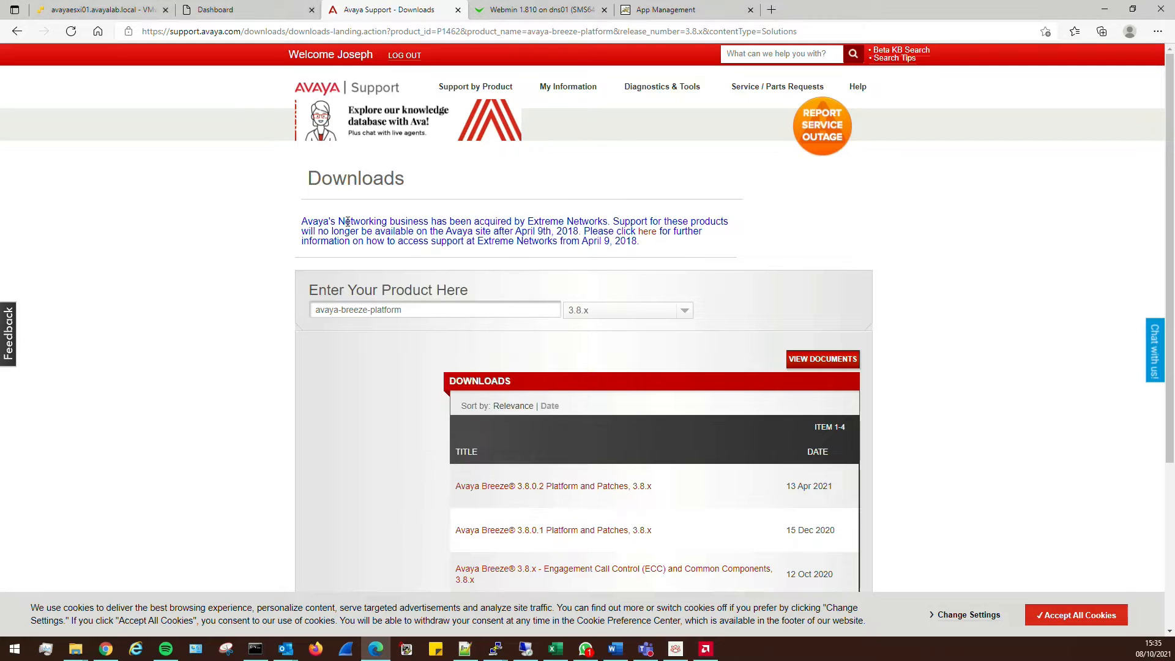
{"action": "scroll", "coordinate": [442, 332], "scroll_direction": "down", "scroll_amount": 2}
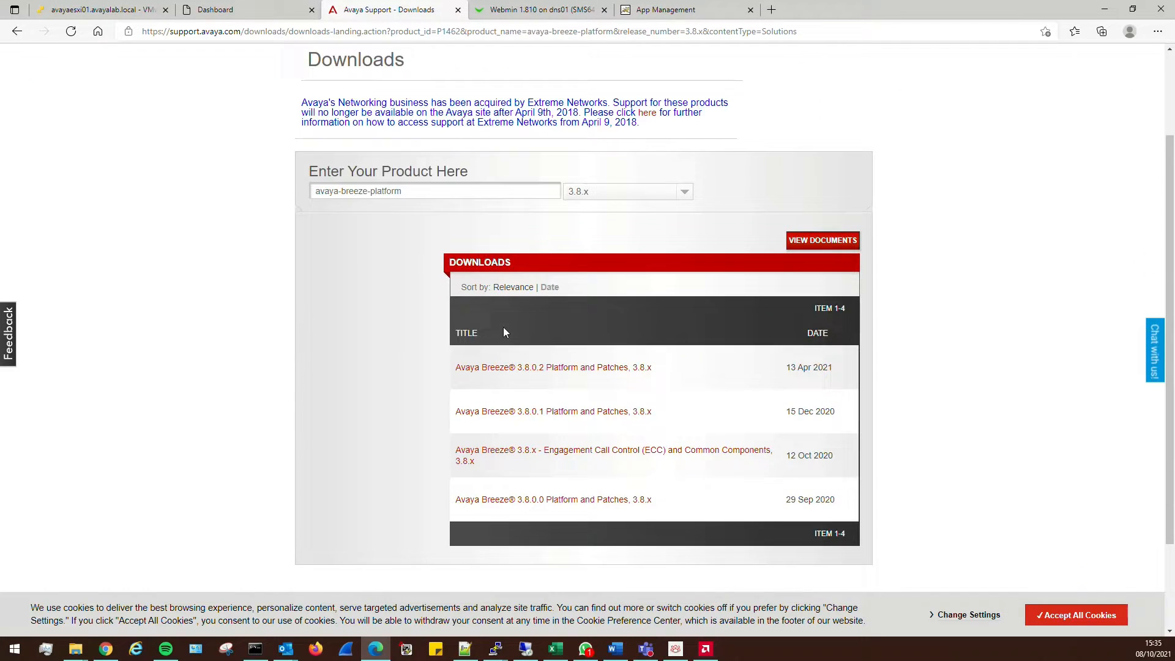
Open Avaya Breeze® 3.8.0.2 Platform and Patches and review its OVA file list
{"action": "left_click", "coordinate": [554, 371]}
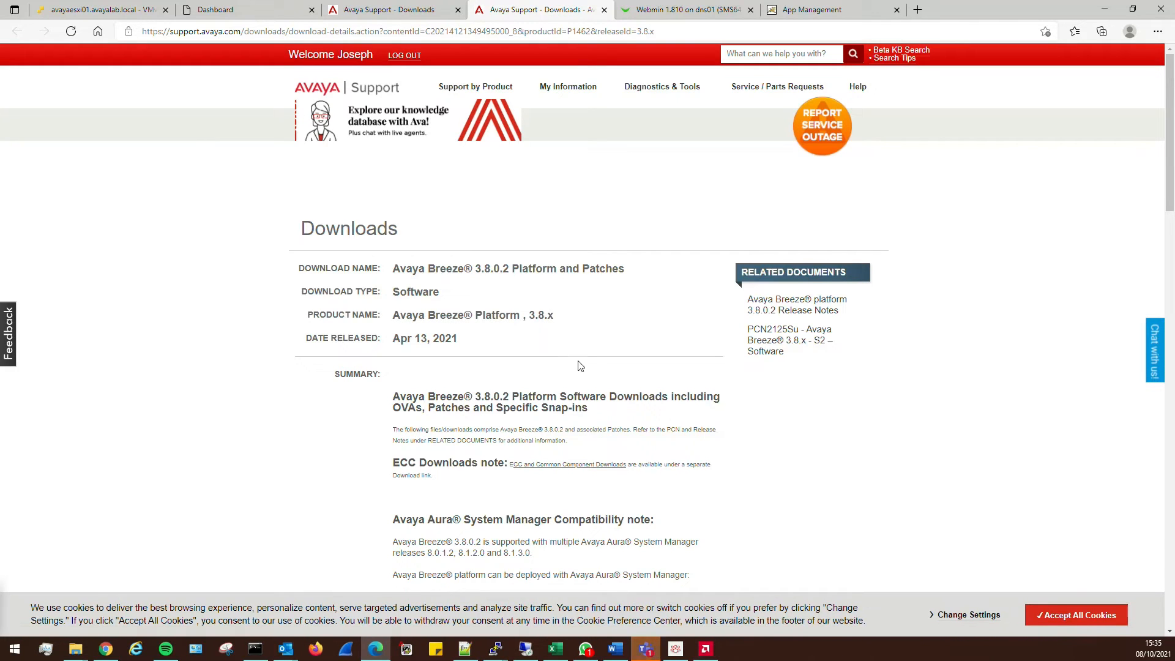
{"action": "scroll", "coordinate": [671, 384], "scroll_direction": "down", "scroll_amount": 2}
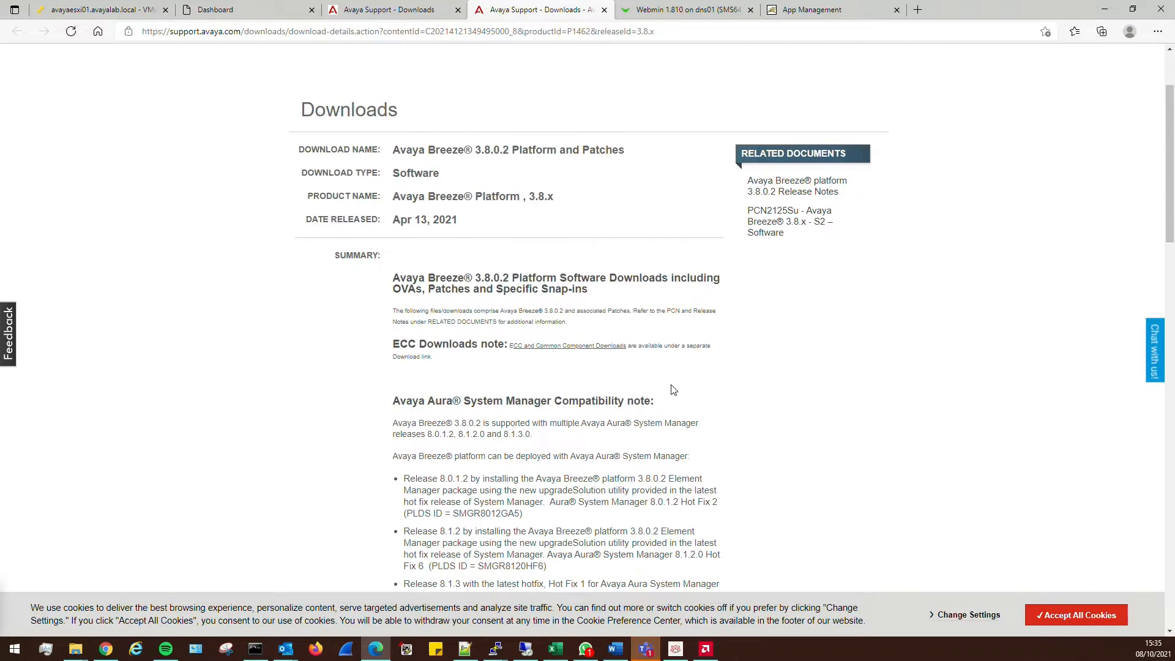
{"action": "scroll", "coordinate": [644, 358], "scroll_direction": "down", "scroll_amount": 5}
{"action": "scroll", "coordinate": [615, 352], "scroll_direction": "down", "scroll_amount": 4}
{"action": "scroll", "coordinate": [539, 227], "scroll_direction": "up", "scroll_amount": 2}
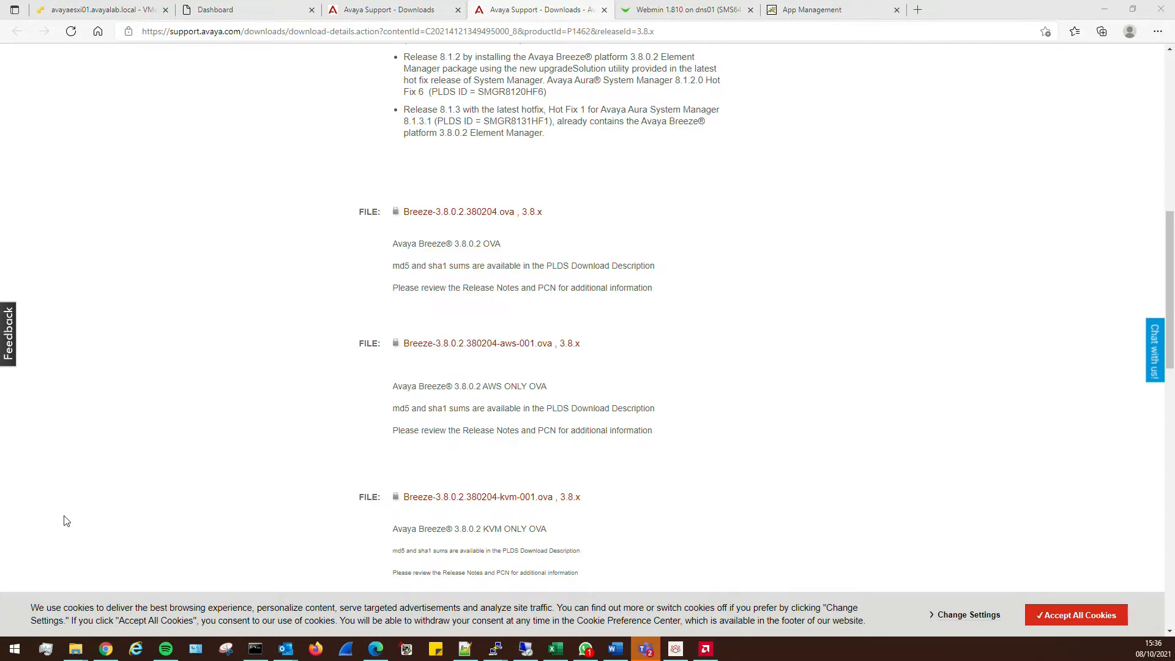
{"action": "scroll", "coordinate": [338, 390], "scroll_direction": "up", "scroll_amount": 6}
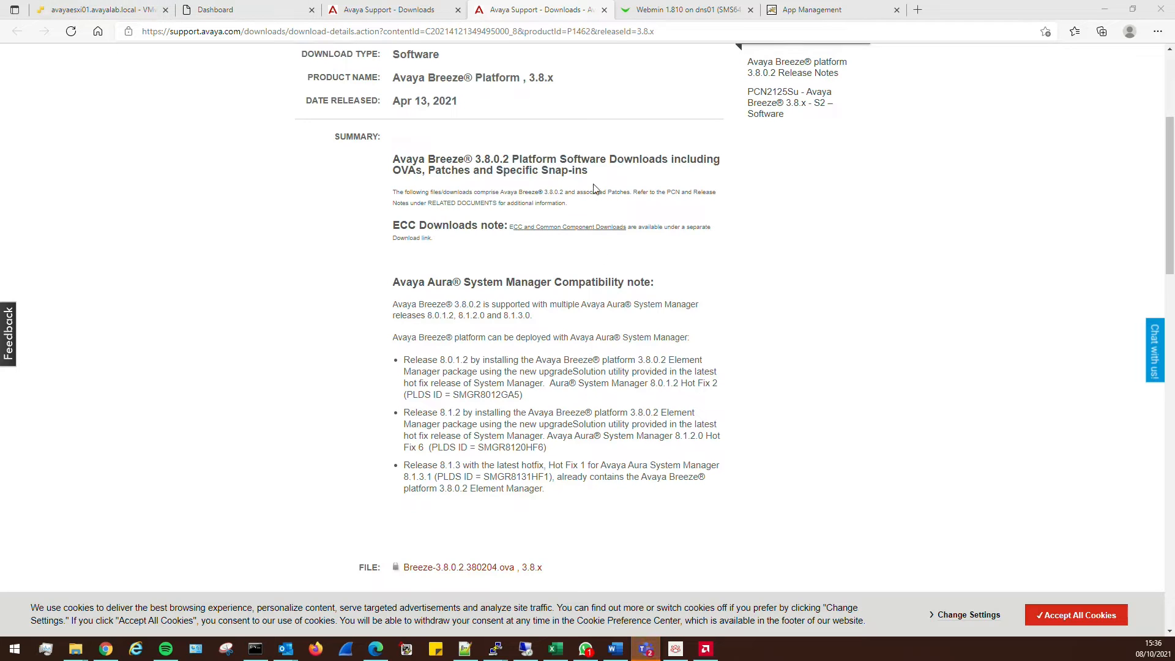
{"action": "scroll", "coordinate": [462, 259], "scroll_direction": "up", "scroll_amount": 4}
Search 'pres' and list Avaya Aura® Presence Services release 8.1.x downloads
{"action": "mouse_move", "coordinate": [485, 89]}
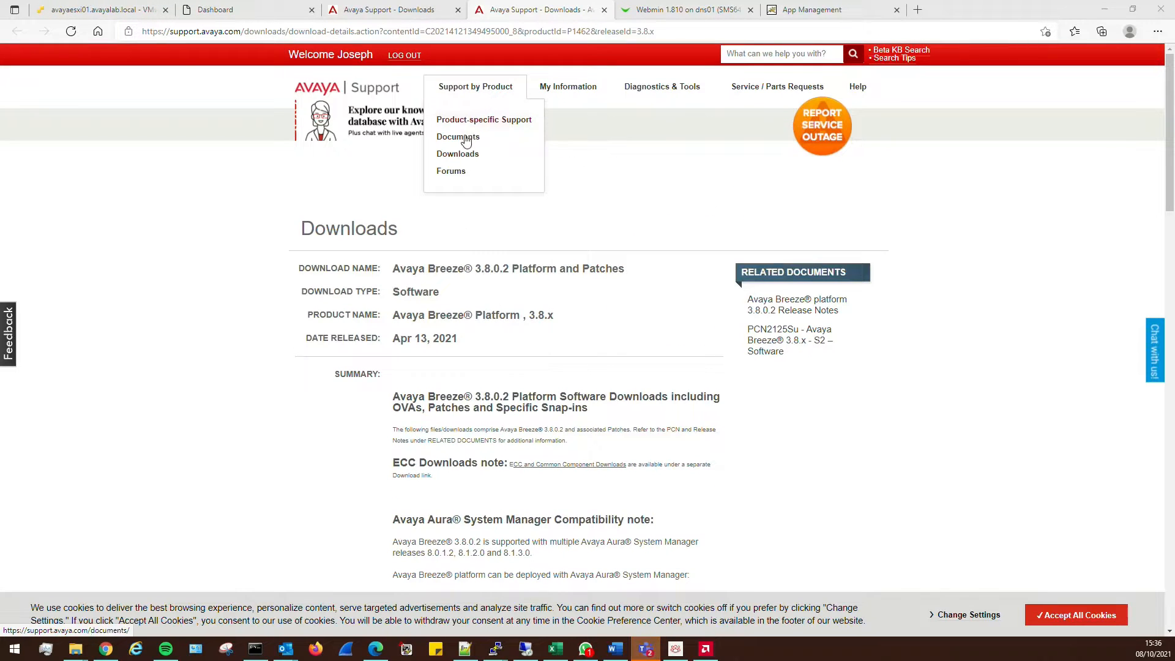
{"action": "left_click", "coordinate": [460, 154]}
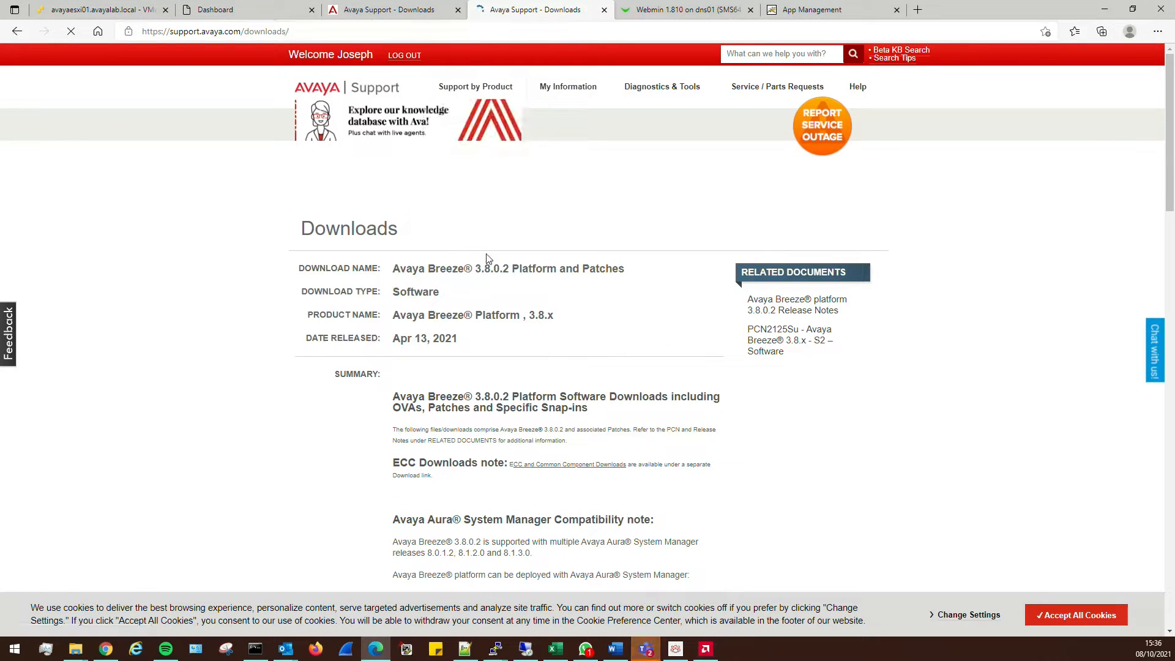
{"action": "left_click", "coordinate": [421, 308]}
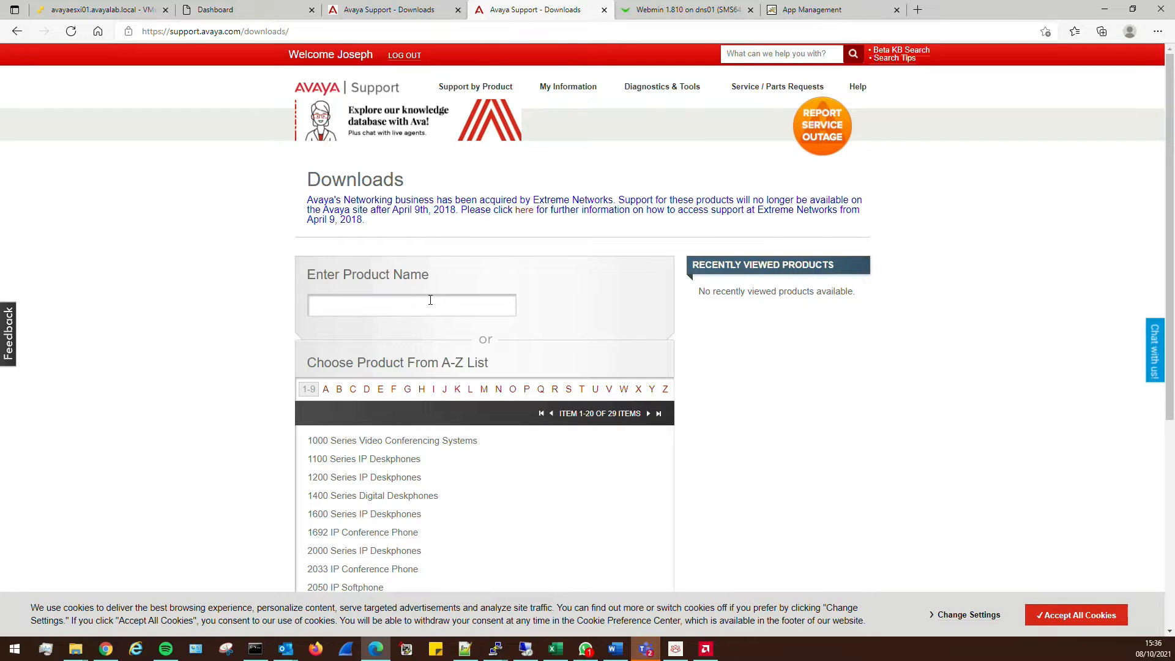
{"action": "type", "text": "por"}
{"action": "key", "text": "BackSpace"}
{"action": "key", "text": "BackSpace"}
{"action": "key", "text": "BackSpace"}
{"action": "type", "text": "resp"}
{"action": "key", "text": "ctrl+a"}
{"action": "type", "text": "pres"}
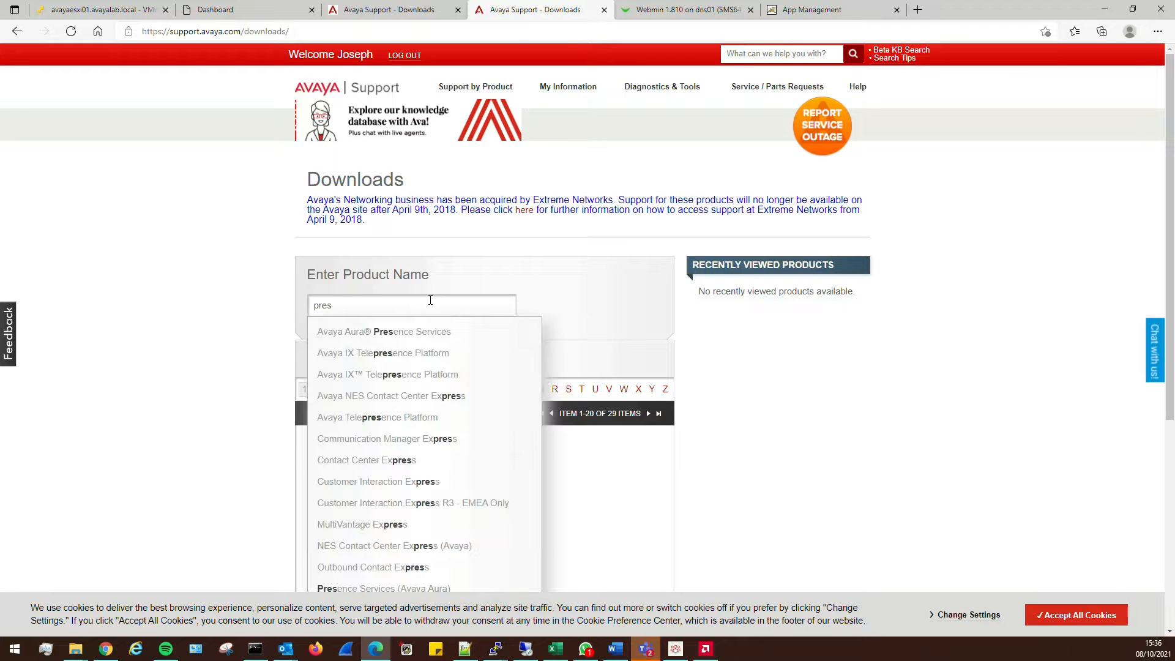
{"action": "left_click", "coordinate": [401, 333]}
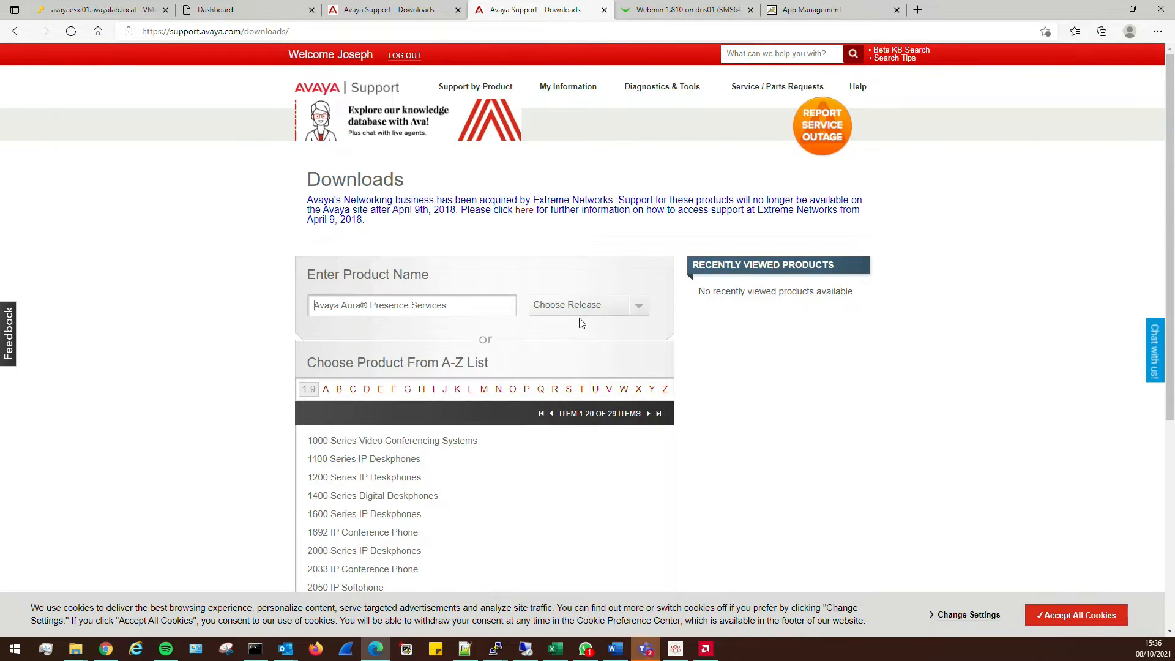
{"action": "left_click", "coordinate": [580, 305]}
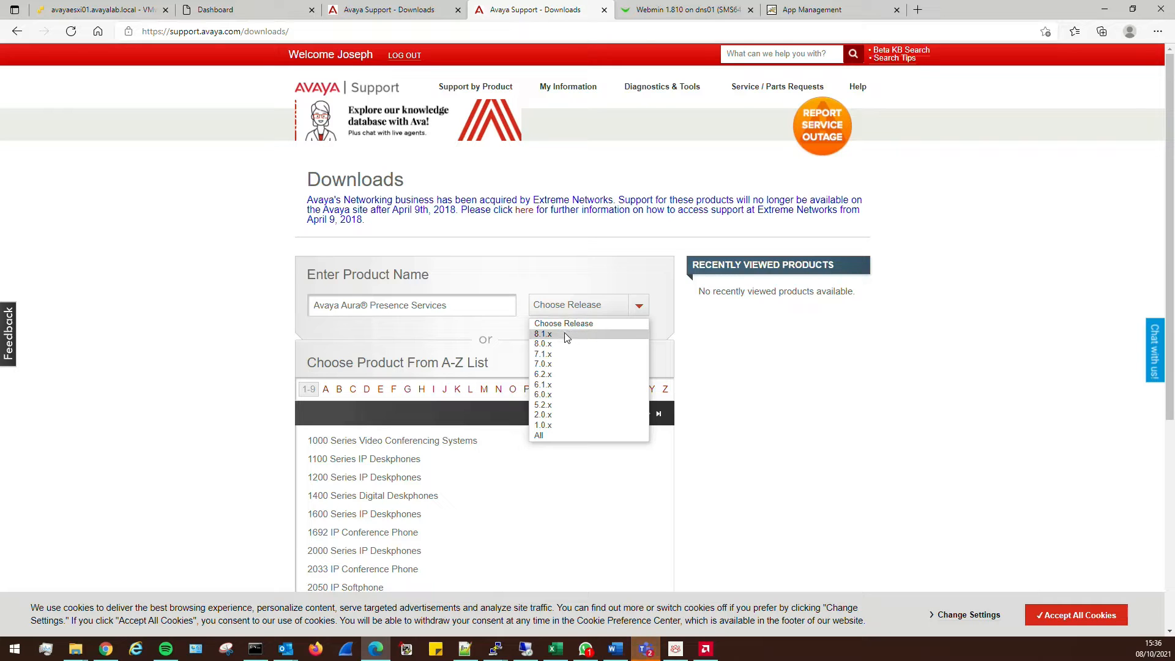
{"action": "left_click", "coordinate": [567, 334]}
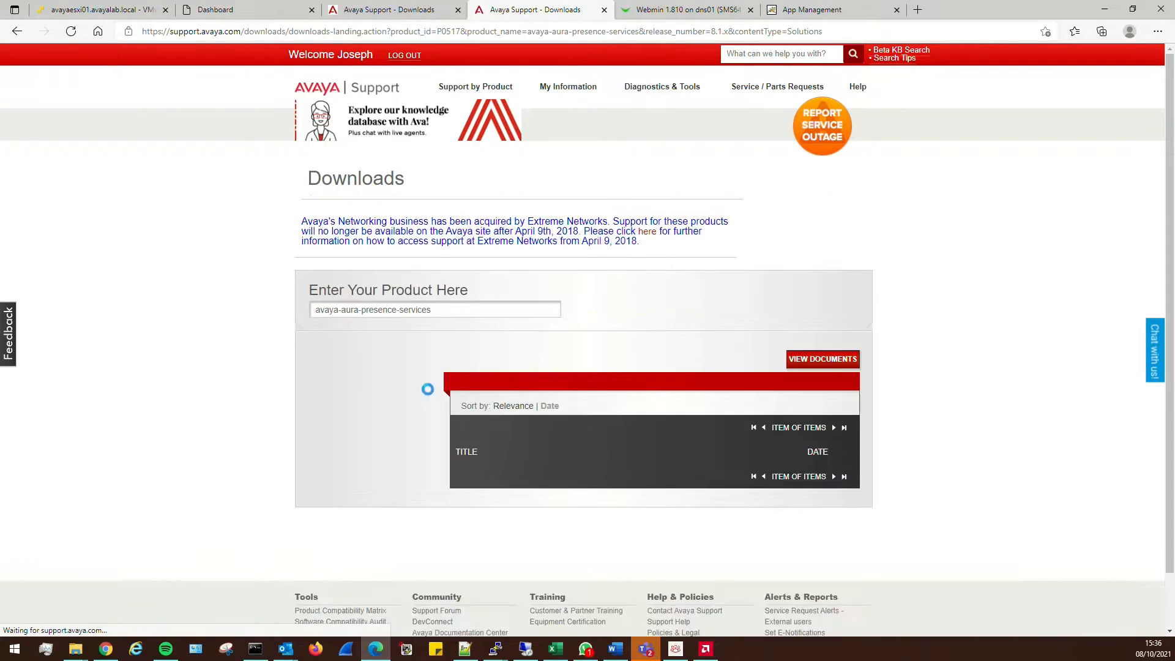
Review the Presence Services 8.1.4.0 Snap-In details, then close that tab
{"action": "left_click", "coordinate": [574, 487]}
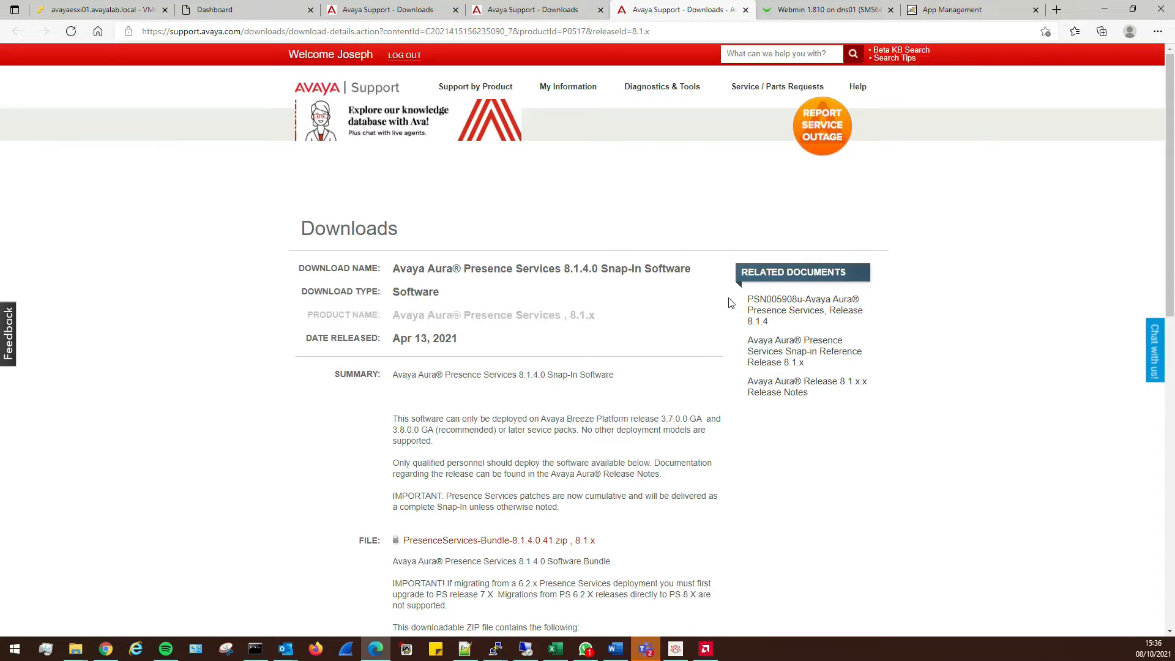
{"action": "scroll", "coordinate": [509, 311], "scroll_direction": "down", "scroll_amount": 4}
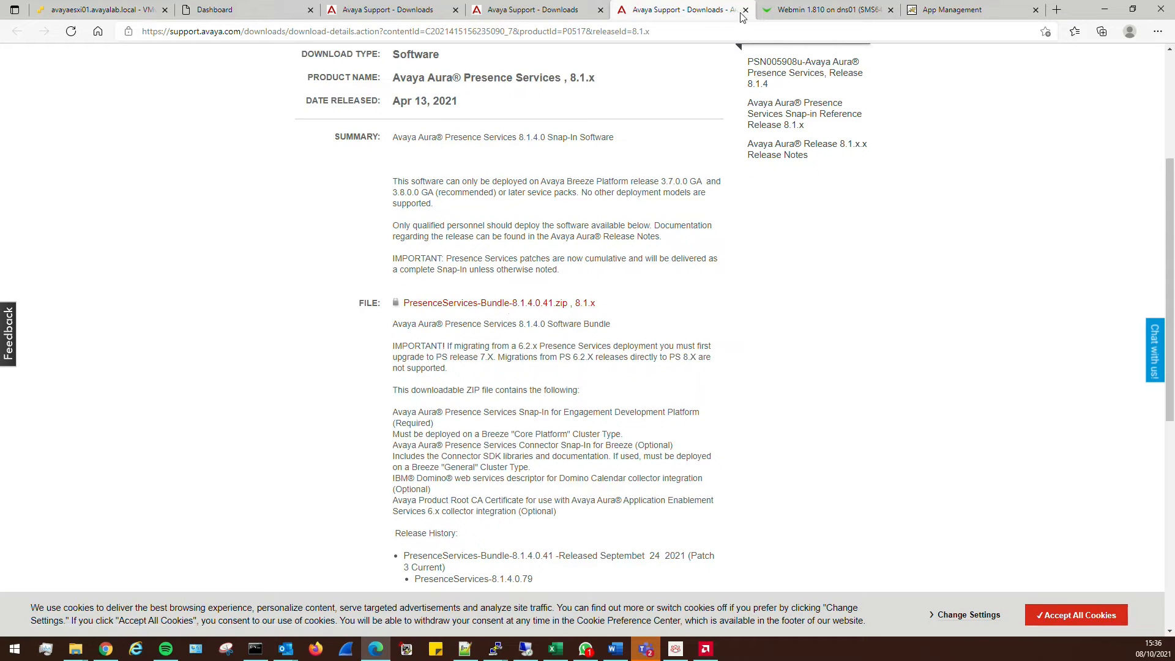
{"action": "left_click", "coordinate": [746, 9]}
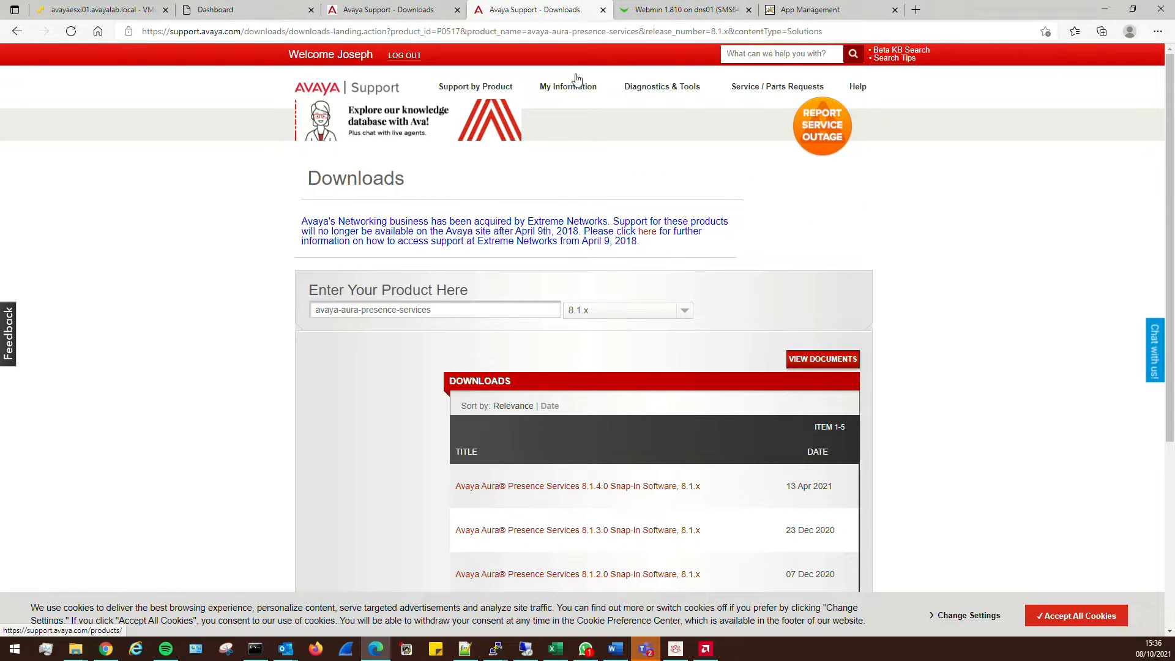
Start a new application deployment at Avaya Lab on the Lab VMWare ESXI platform
{"action": "left_click", "coordinate": [813, 10]}
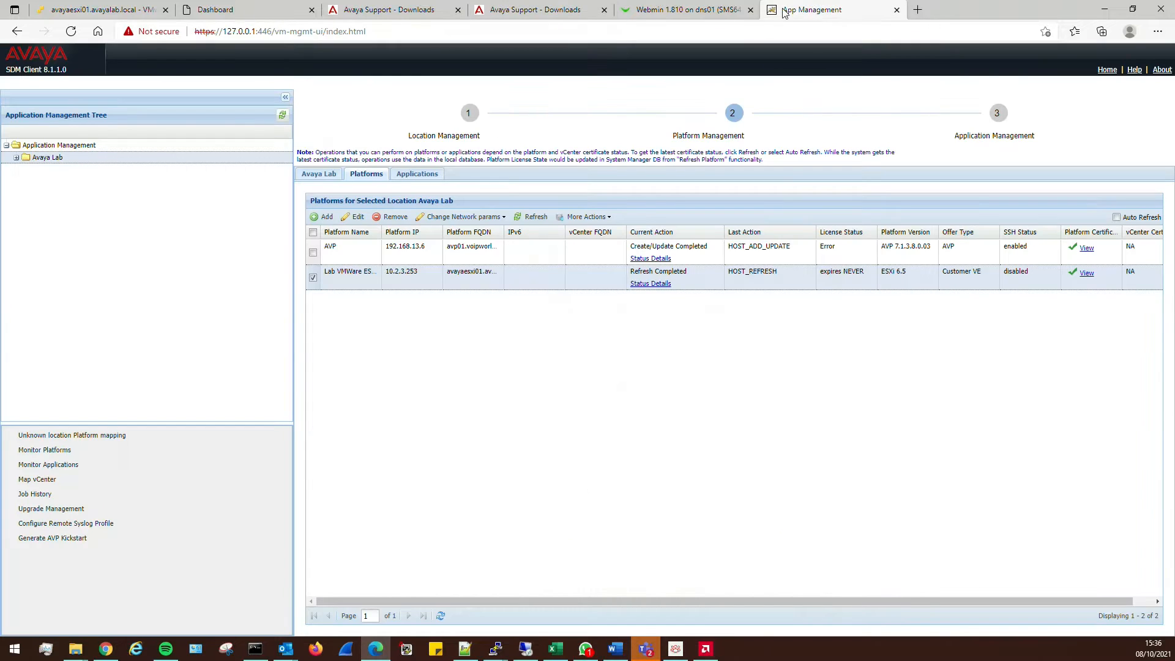
{"action": "left_click", "coordinate": [409, 175]}
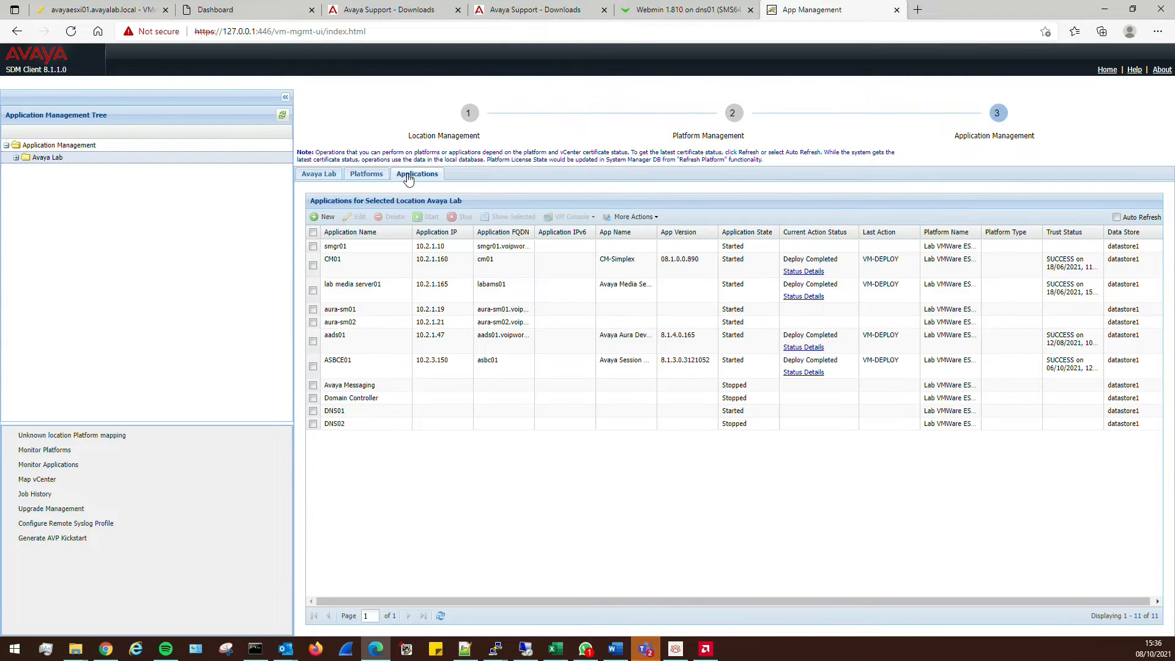
{"action": "left_click", "coordinate": [330, 218]}
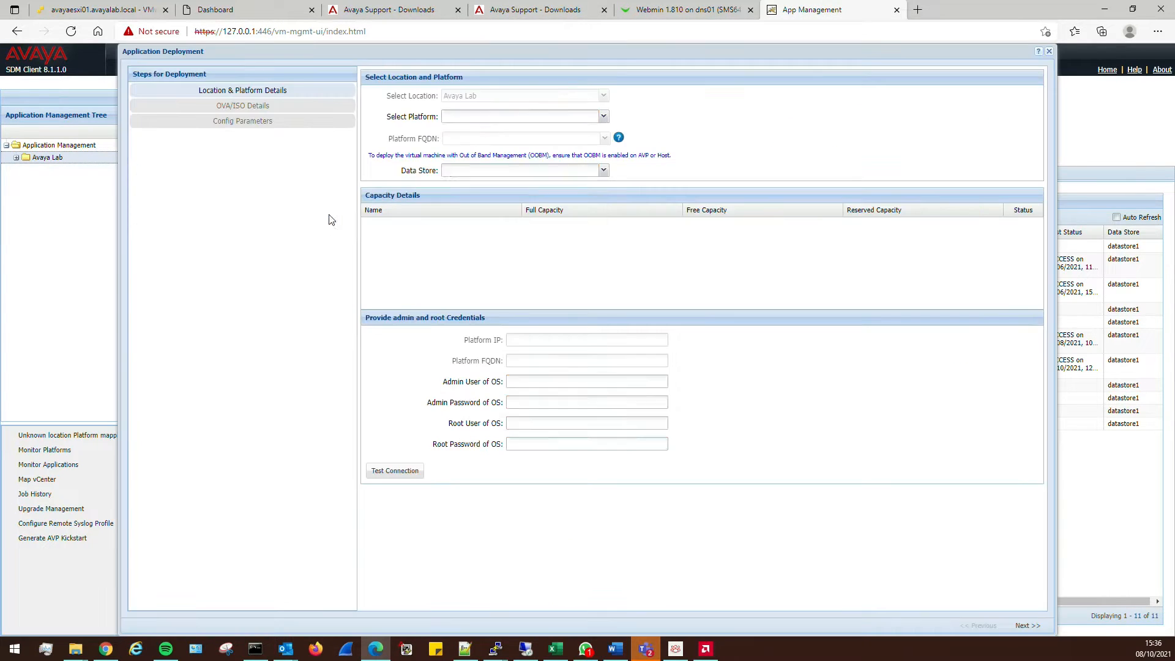
{"action": "left_click", "coordinate": [487, 116]}
{"action": "left_click", "coordinate": [472, 131]}
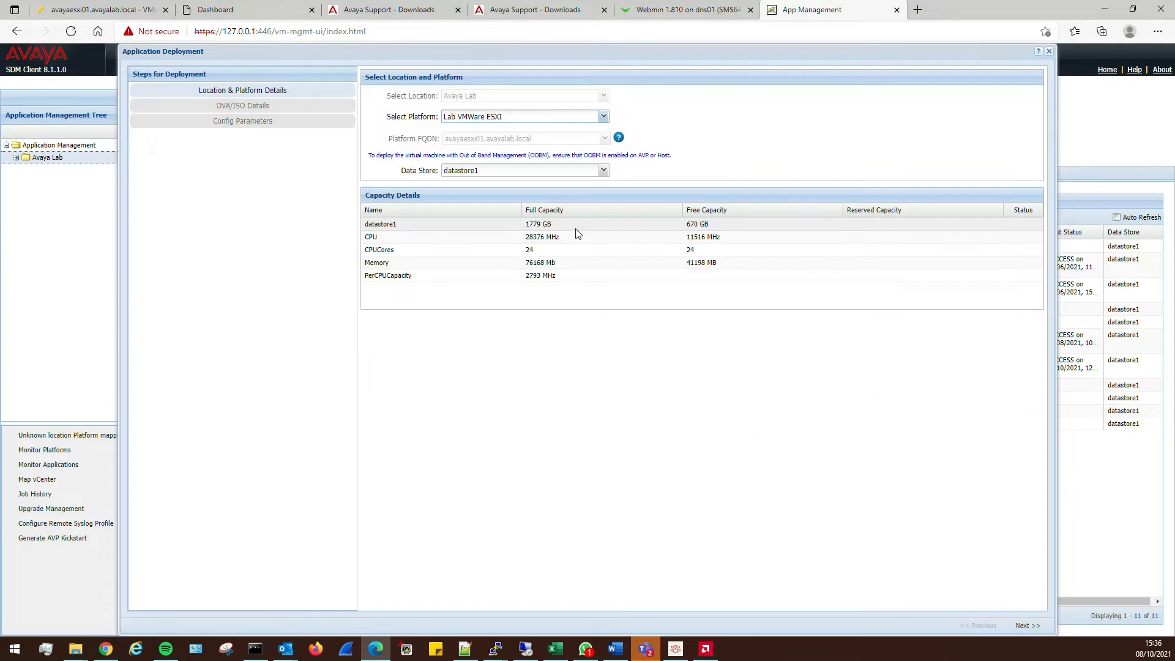
{"action": "left_click", "coordinate": [1020, 627]}
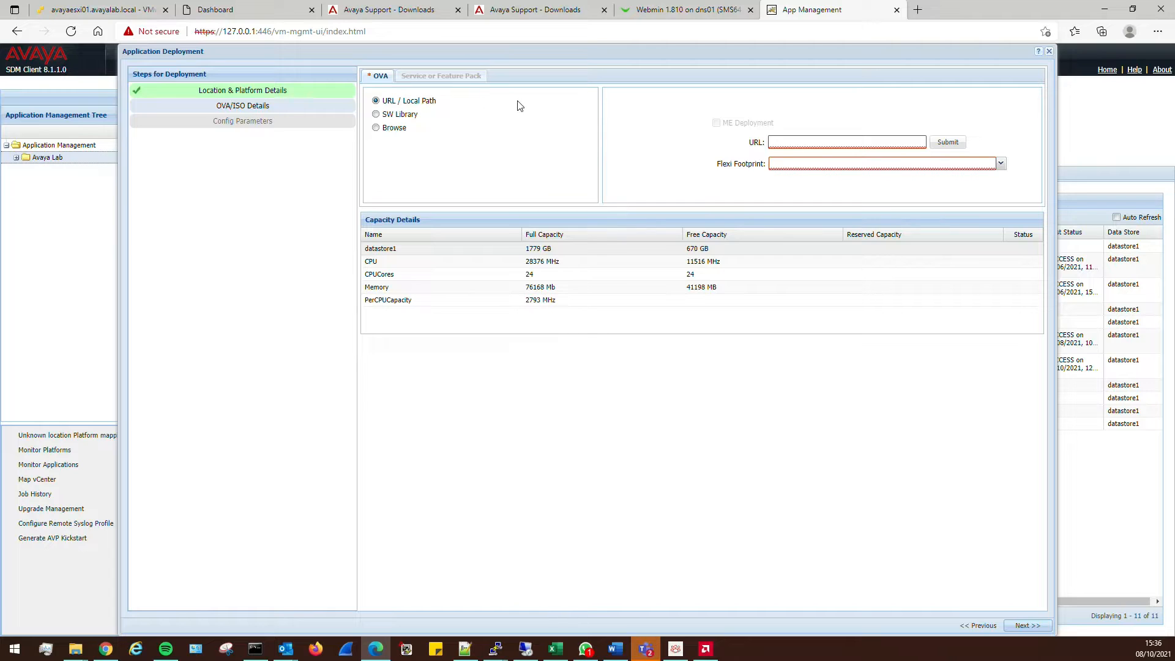
Pick Breeze-3.8.0.2.380204.ova from the SW Library with the Profile 2, 4/8 footprint
{"action": "left_click", "coordinate": [376, 115]}
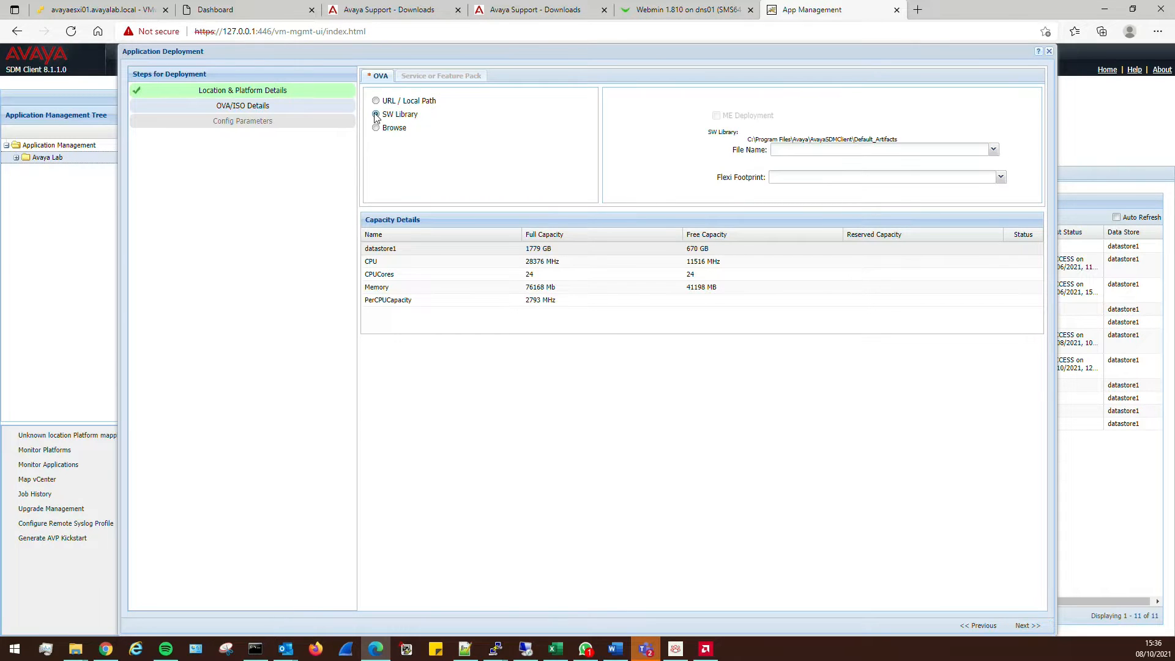
{"action": "left_click", "coordinate": [813, 150]}
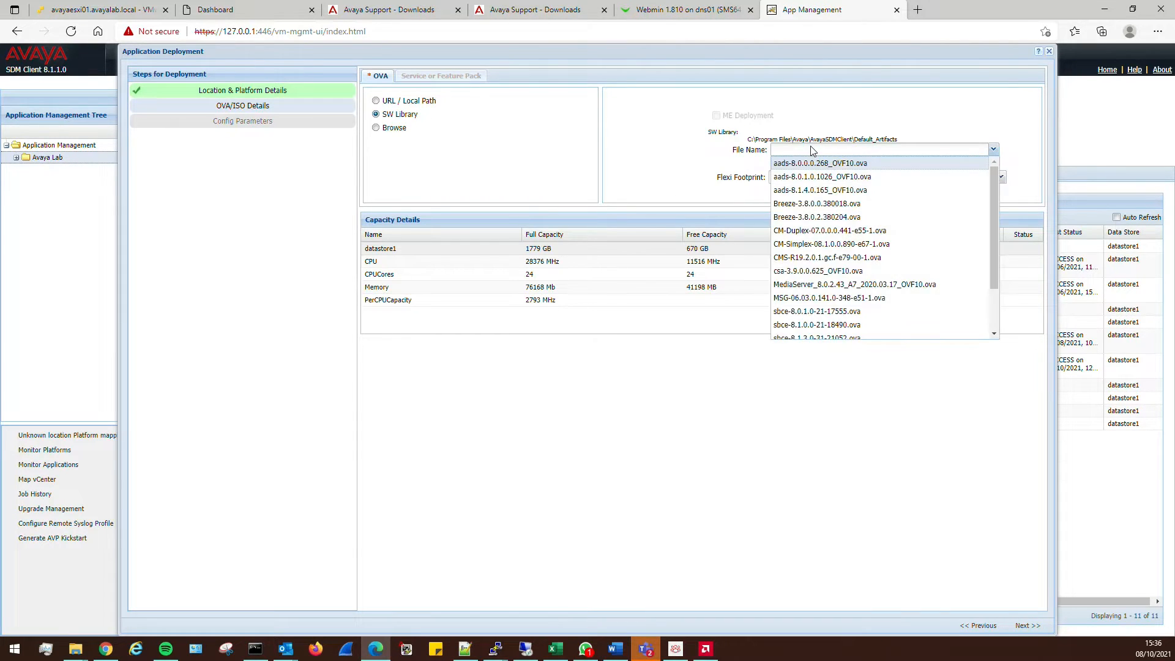
{"action": "left_click", "coordinate": [828, 219]}
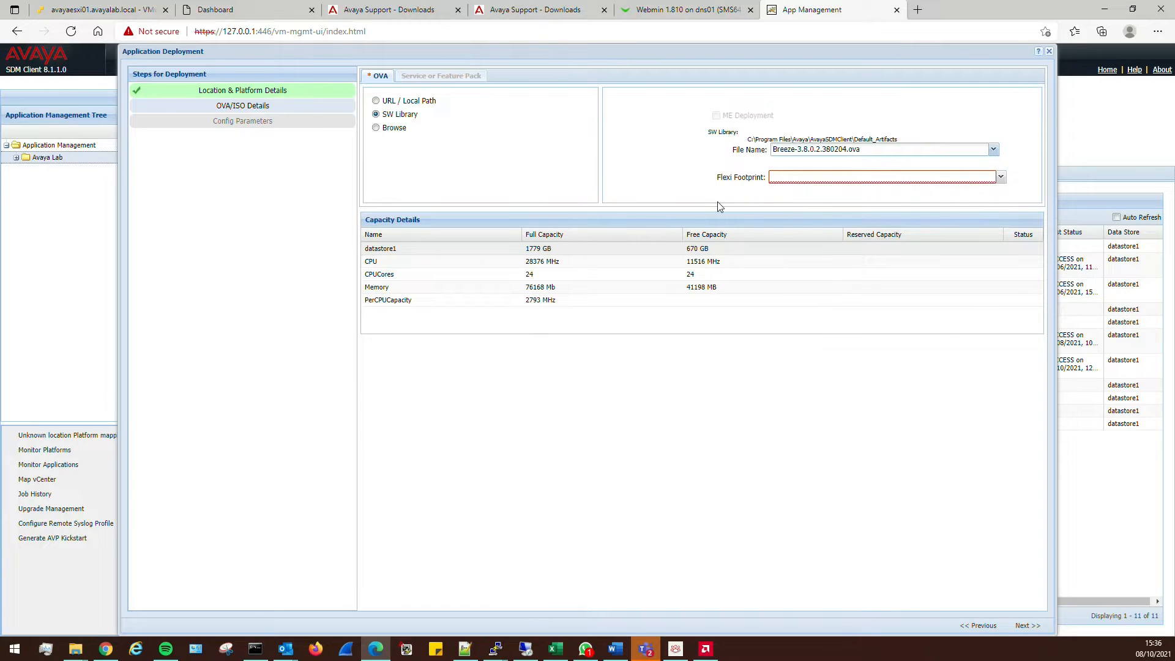
{"action": "left_click", "coordinate": [826, 181]}
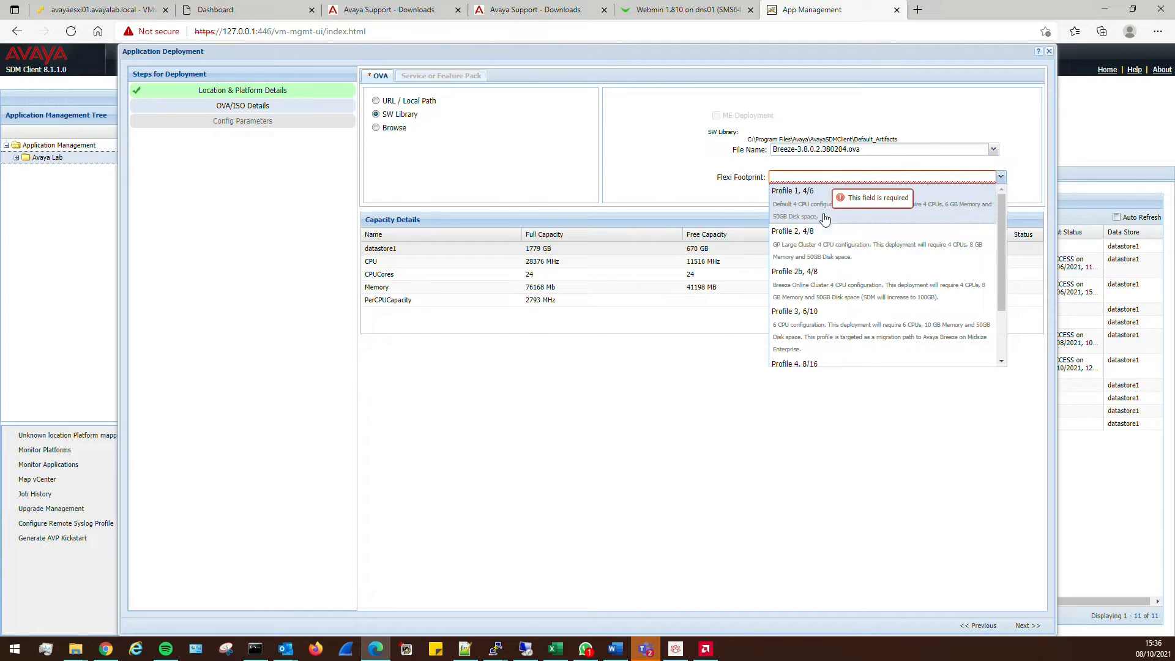
{"action": "left_click", "coordinate": [861, 239]}
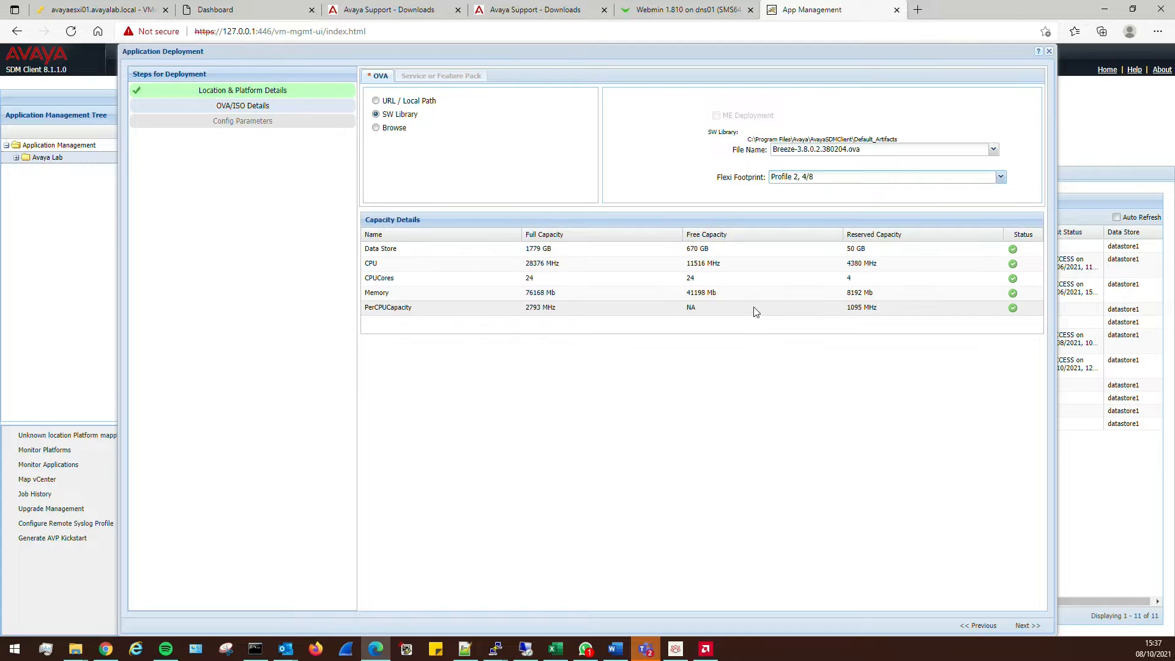
{"action": "left_click", "coordinate": [1024, 626]}
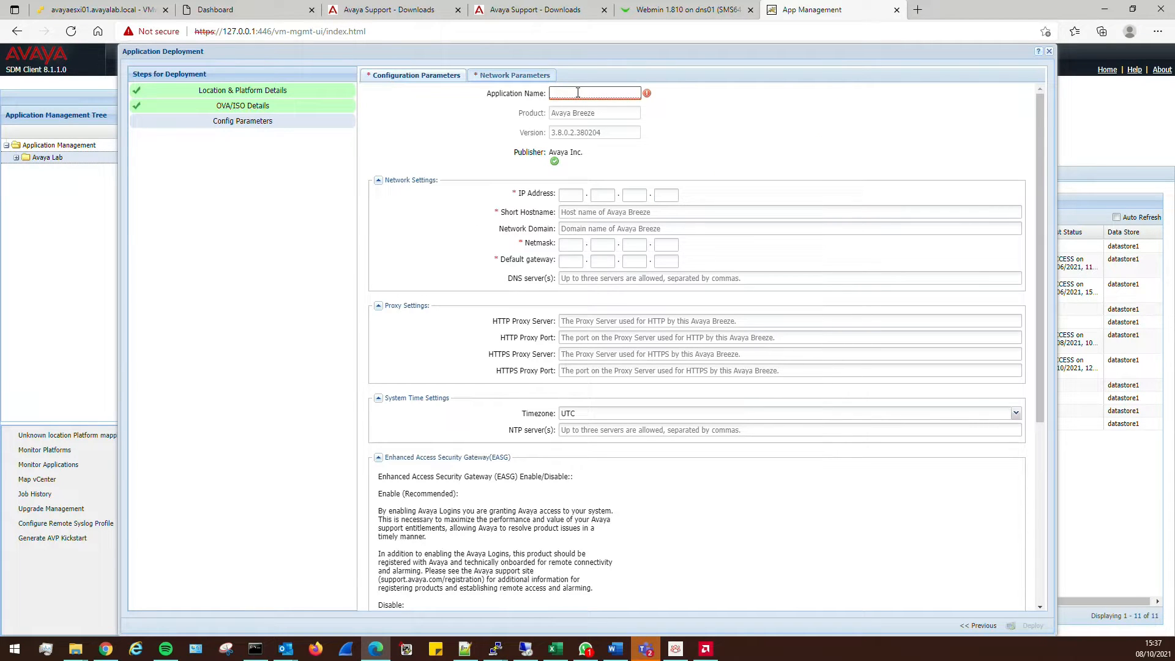
Enter name, IP 10.2.1.125, domain voipworld.co.uk, netmask 255.255.255.0, gateway 10.2.1.1, DNS 10.2.3.100
{"action": "left_click", "coordinate": [578, 92]}
{"action": "type", "text": "Breeze001"}
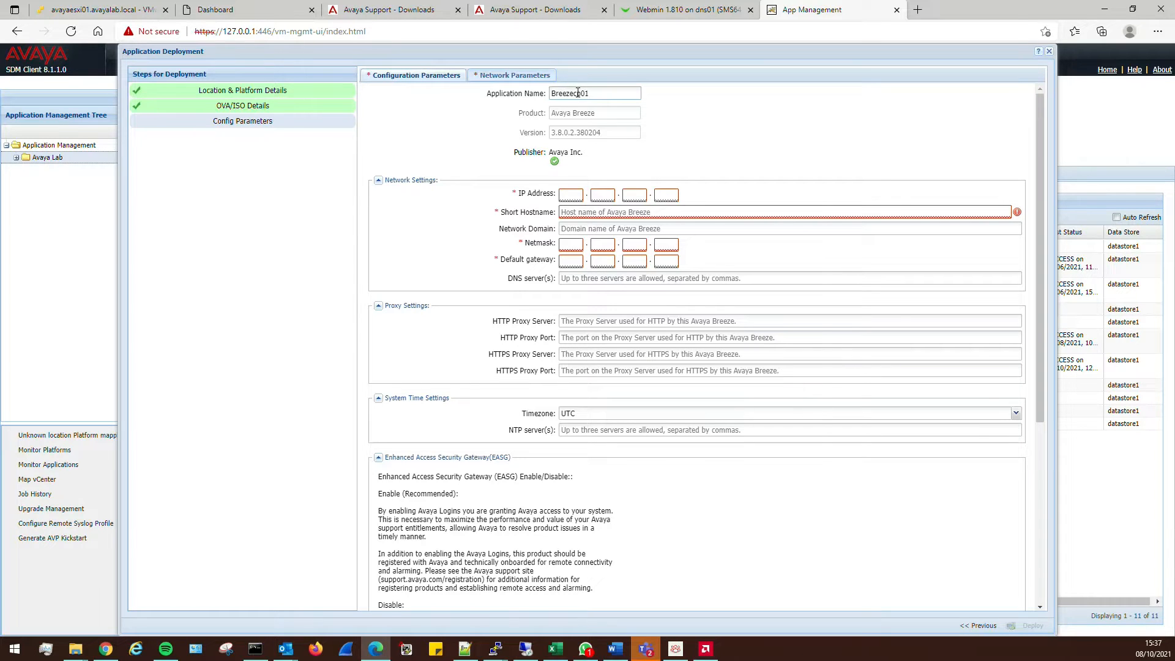
{"action": "key", "text": "Tab"}
{"action": "type", "text": "10"}
{"action": "type", "text": ".2.1.12"}
{"action": "type", "text": "breezecp01"}
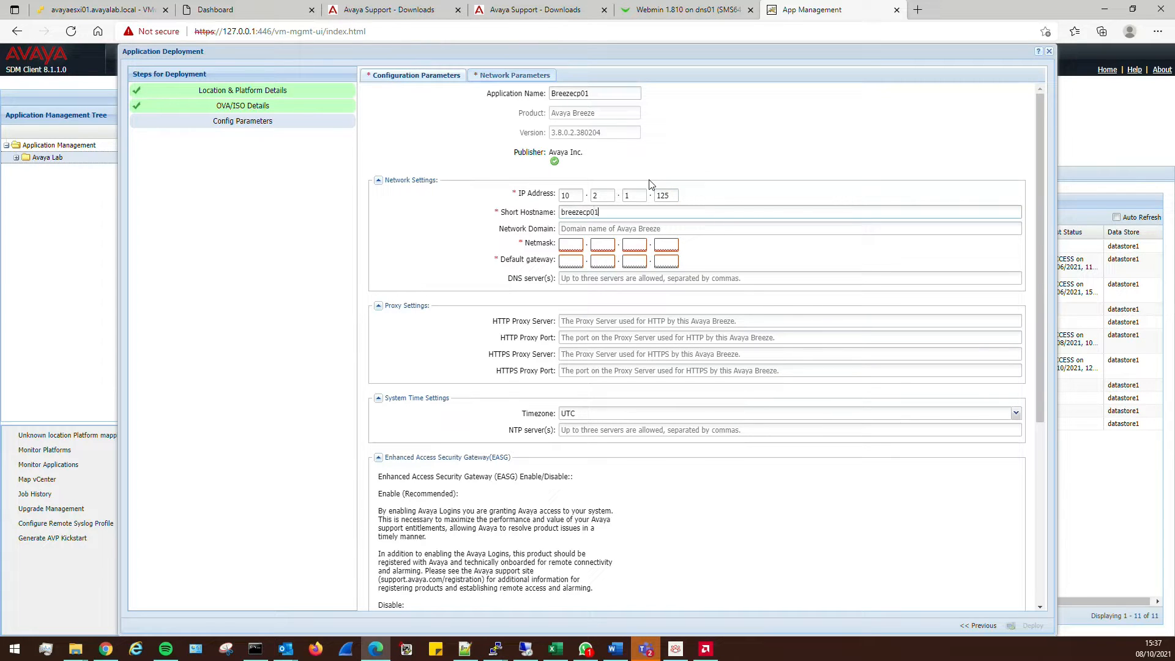
{"action": "key", "text": "Tab"}
{"action": "type", "text": "voipworld.c"}
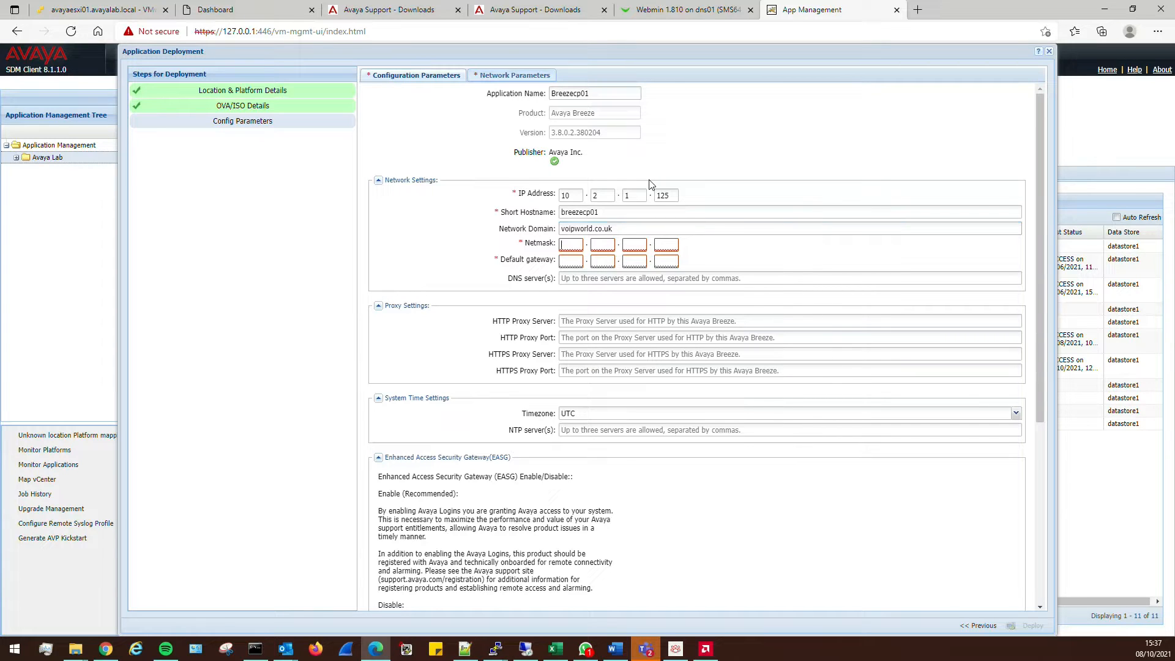
{"action": "type", "text": "25525525"}
{"action": "type", "text": "55.255.255."}
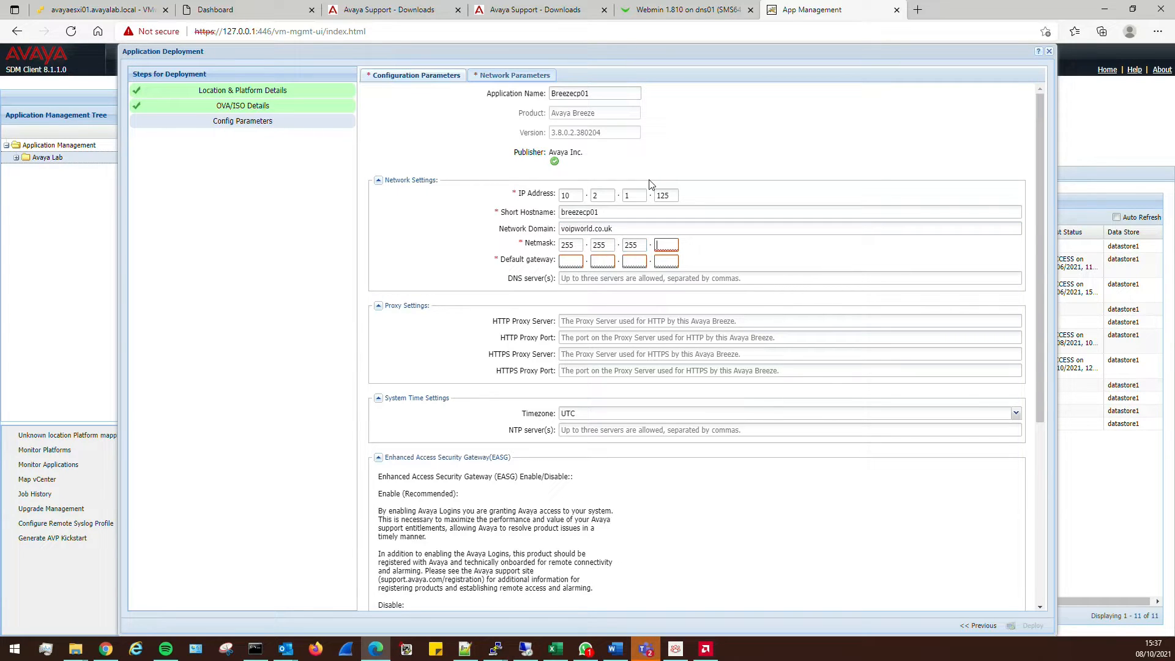
{"action": "type", "text": "0"}
{"action": "key", "text": "Tab"}
{"action": "type", "text": "10.2.1.1"}
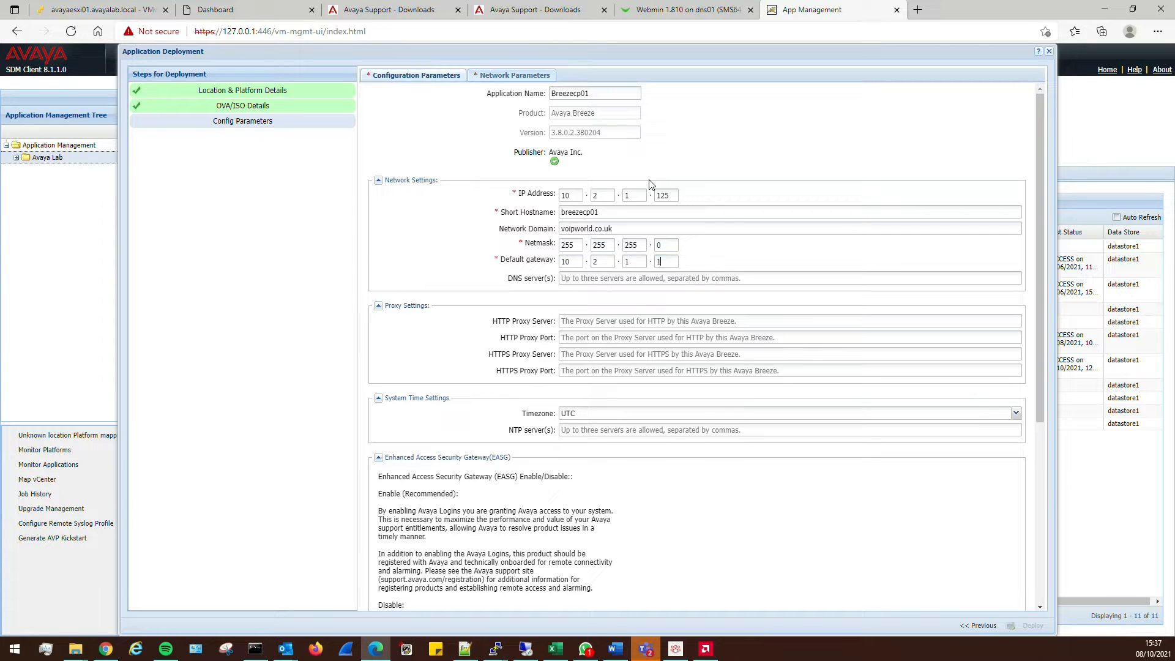
{"action": "key", "text": "Tab"}
{"action": "type", "text": "10."}
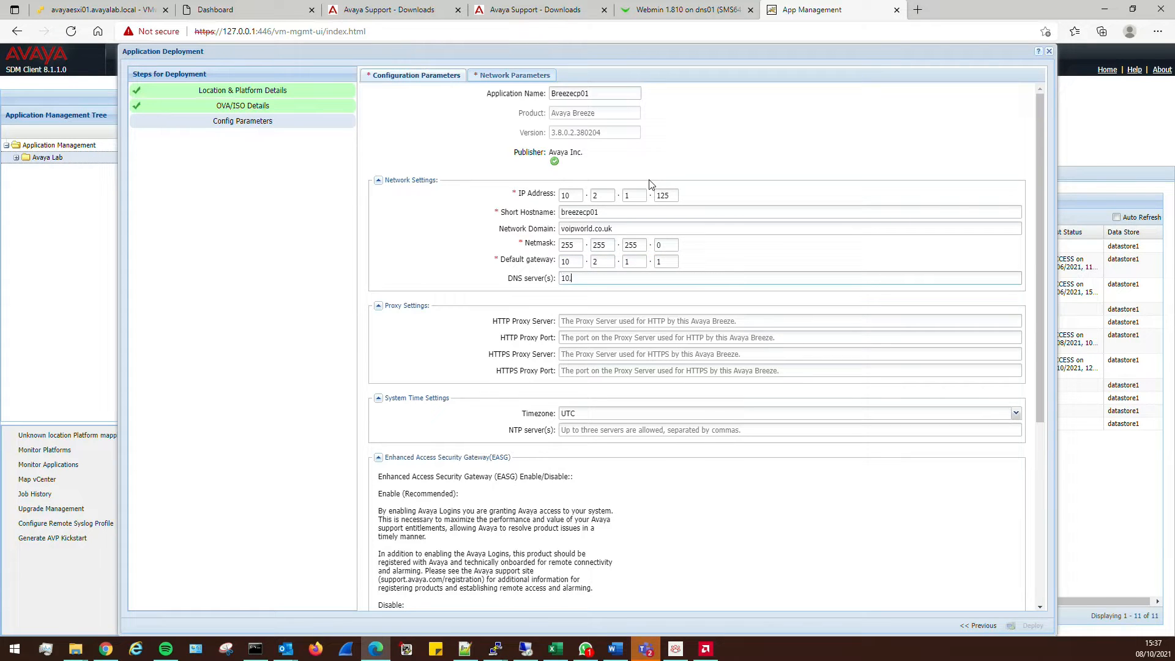
{"action": "type", "text": "2.3.100"}
{"action": "key", "text": "Tab"}
{"action": "key", "text": "Tab"}
{"action": "key", "text": "Tab"}
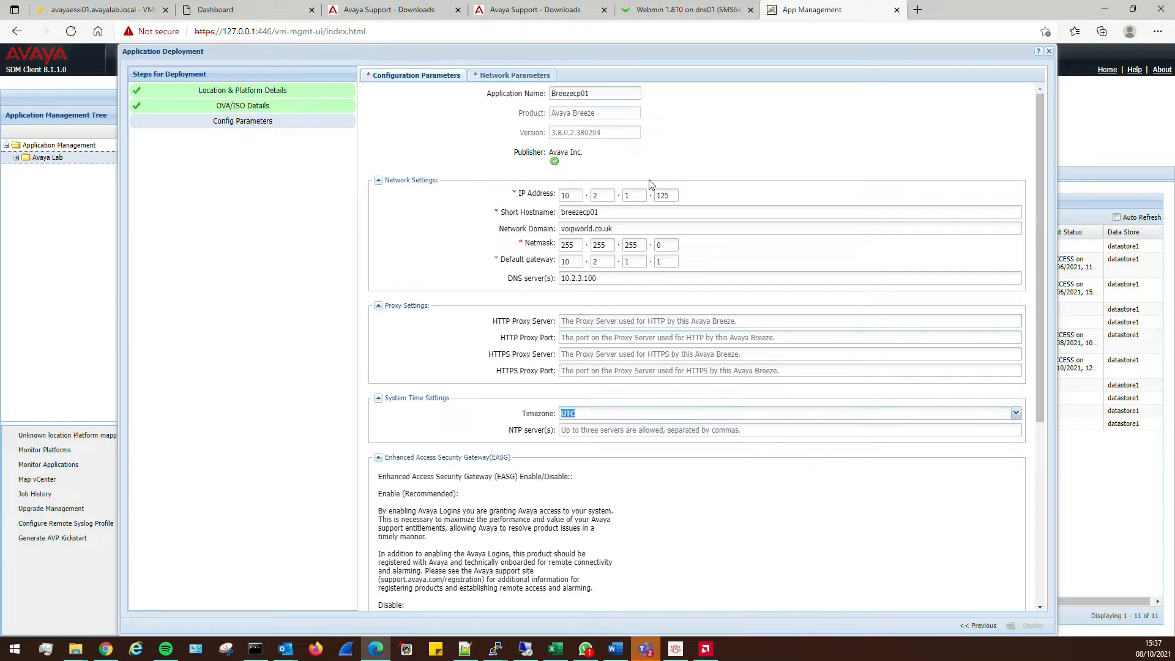
Set timezone Europe/London and NTP servers time.google.com,0.pool.ntp.org
{"action": "left_click", "coordinate": [1016, 415]}
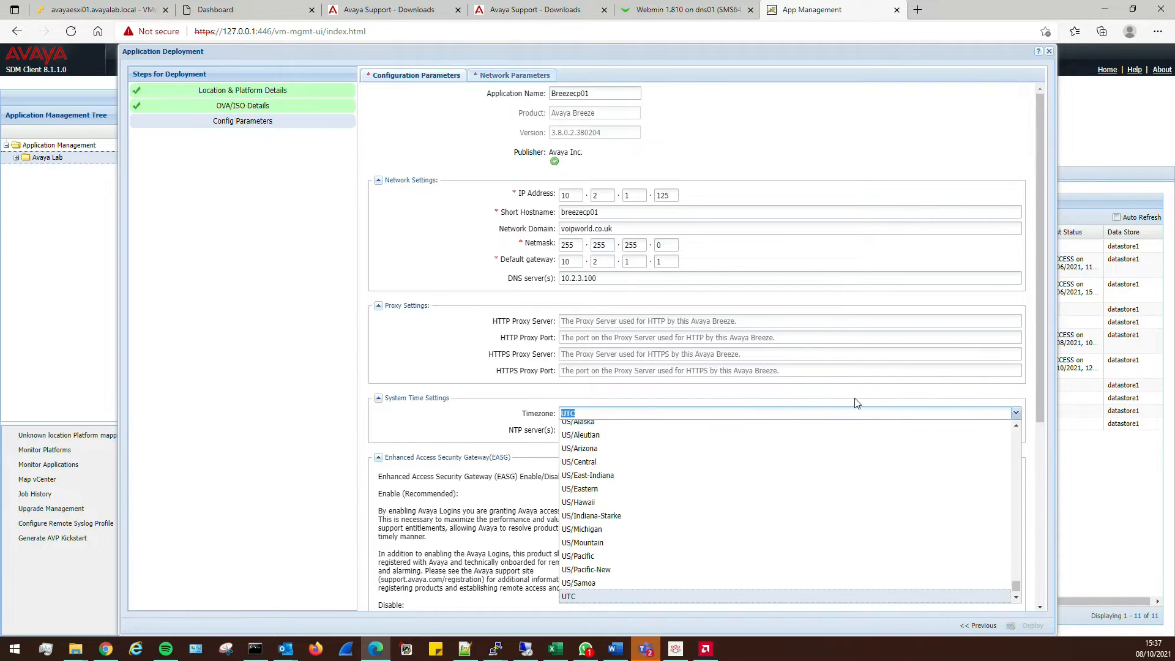
{"action": "left_click_drag", "start_coordinate": [1015, 586], "coordinate": [1015, 551]}
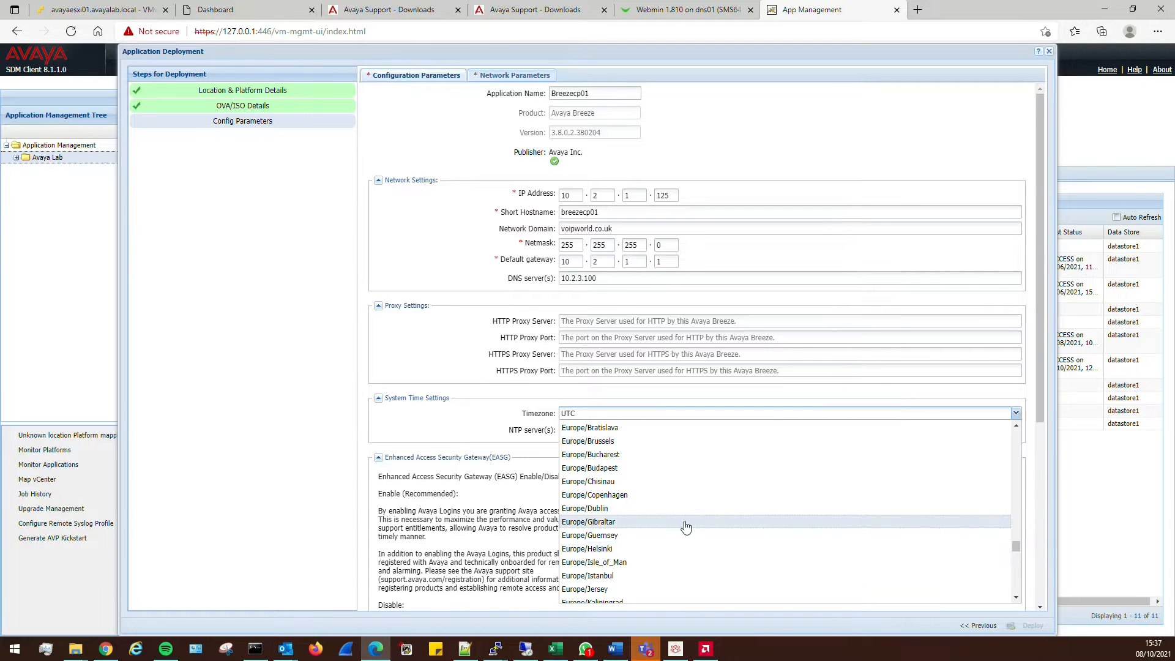
{"action": "scroll", "coordinate": [673, 524], "scroll_direction": "down", "scroll_amount": 2}
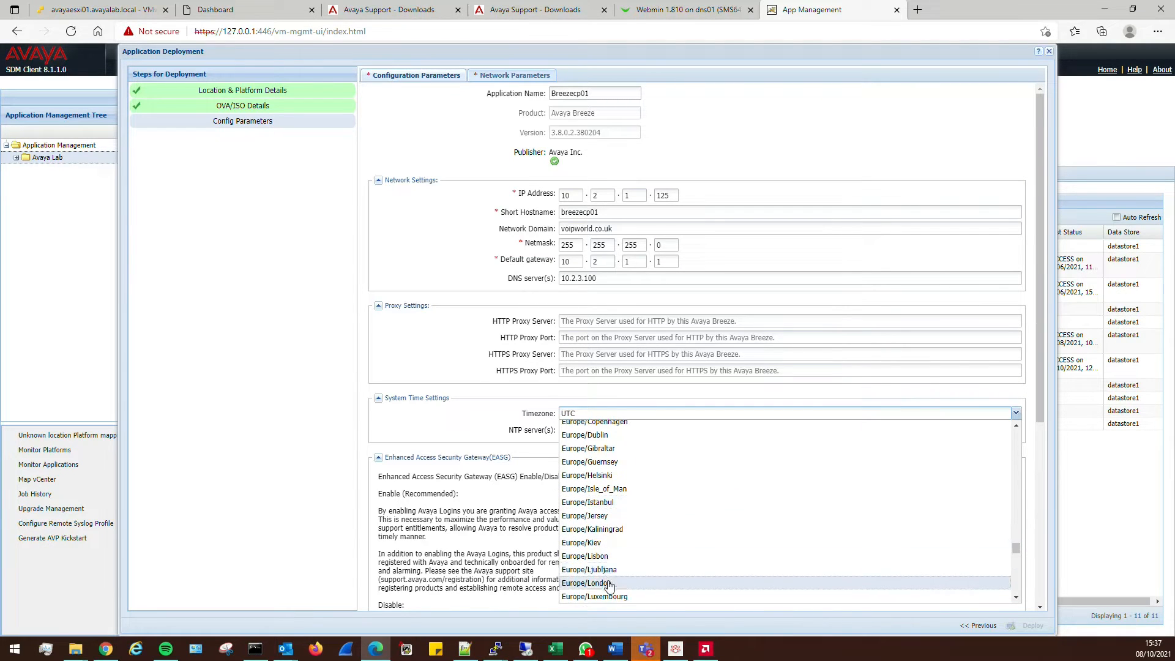
{"action": "left_click", "coordinate": [611, 583]}
{"action": "left_click", "coordinate": [583, 430]}
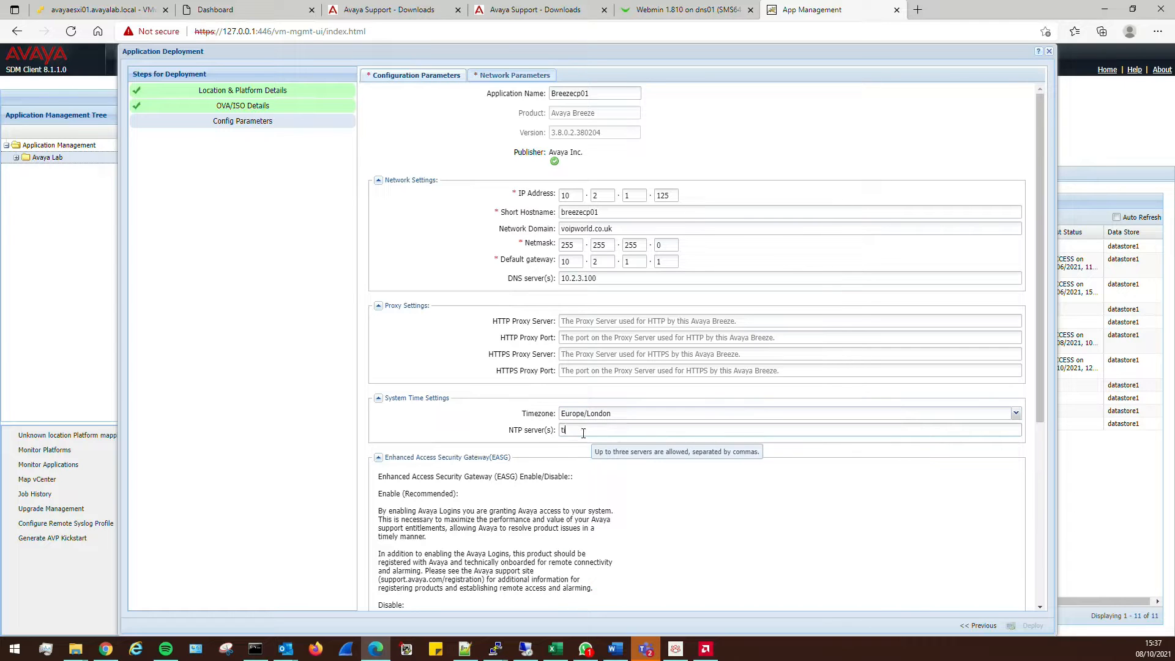
{"action": "type", "text": "time.google.com,0.pool.ntp.org"}
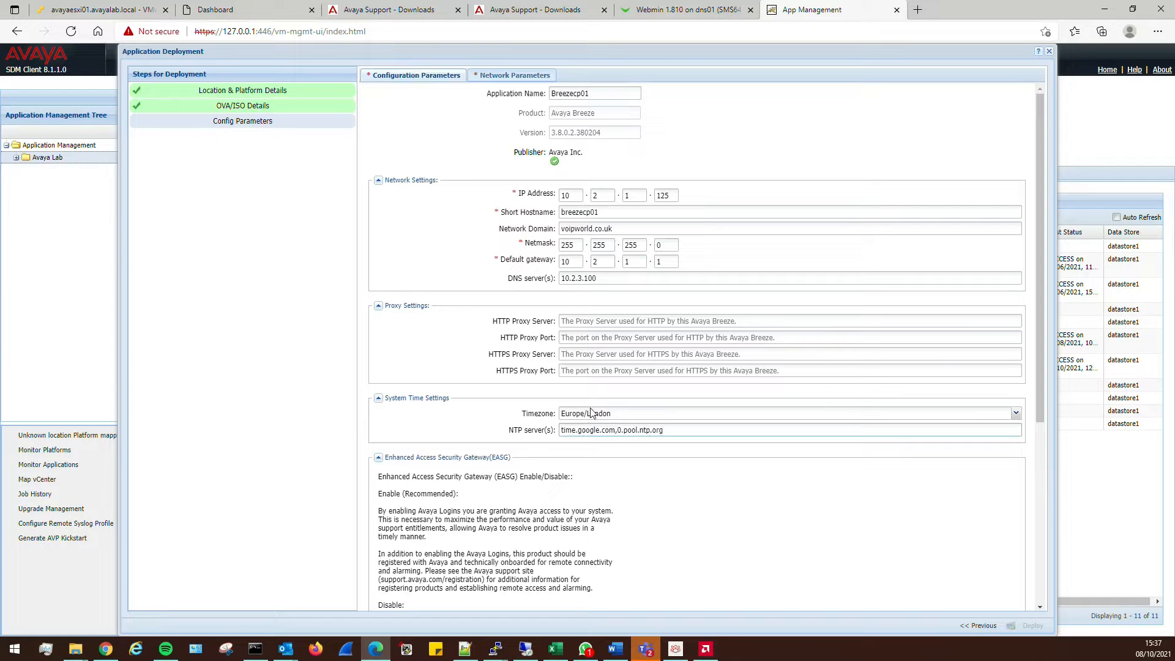
Enable EASG with 1, then enter the customer login name and account password
{"action": "scroll", "coordinate": [454, 469], "scroll_direction": "down", "scroll_amount": 3}
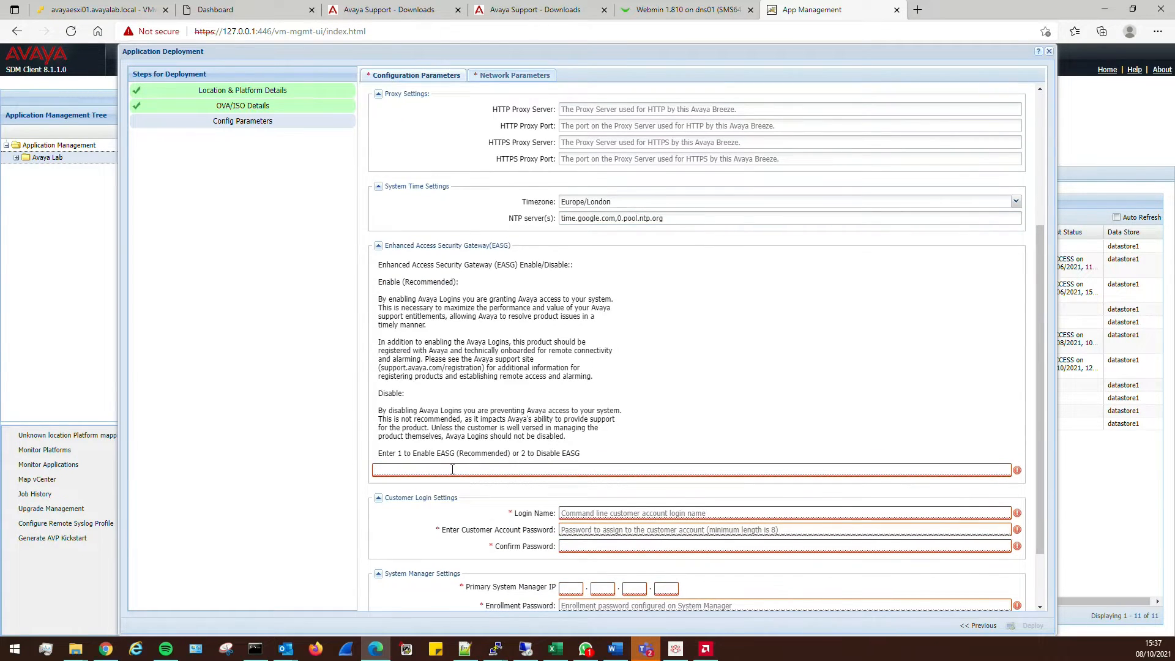
{"action": "left_click", "coordinate": [453, 469]}
{"action": "type", "text": "1"}
{"action": "scroll", "coordinate": [453, 469], "scroll_direction": "down", "scroll_amount": 1}
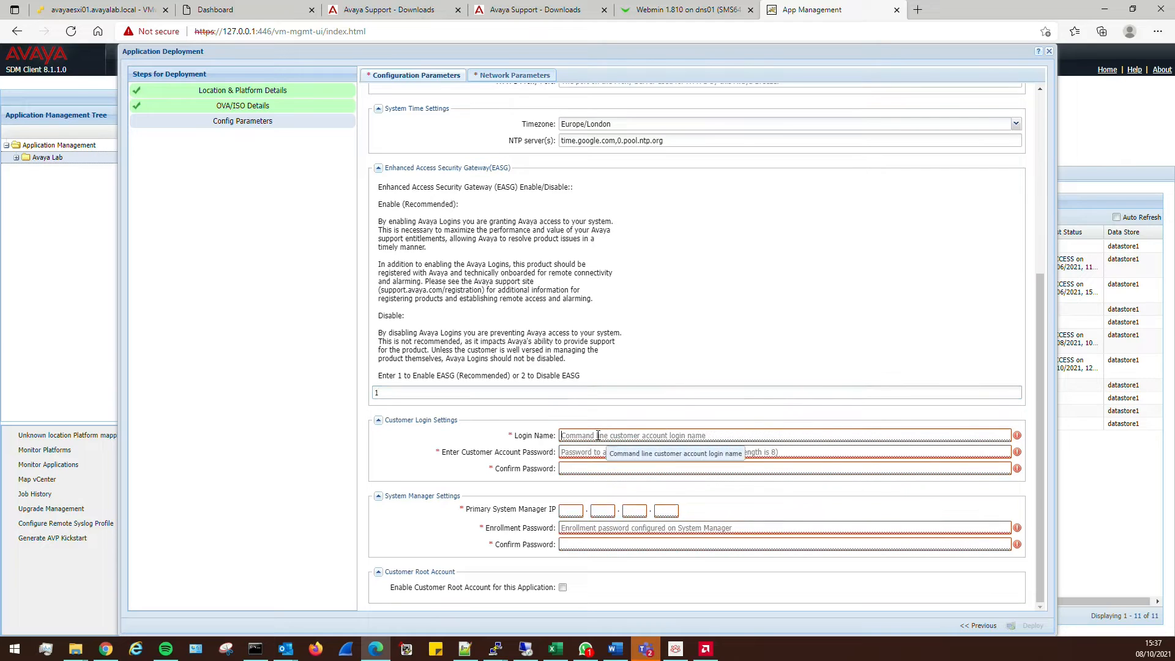
{"action": "left_click", "coordinate": [599, 435]}
{"action": "type", "text": "LABADMIN"}
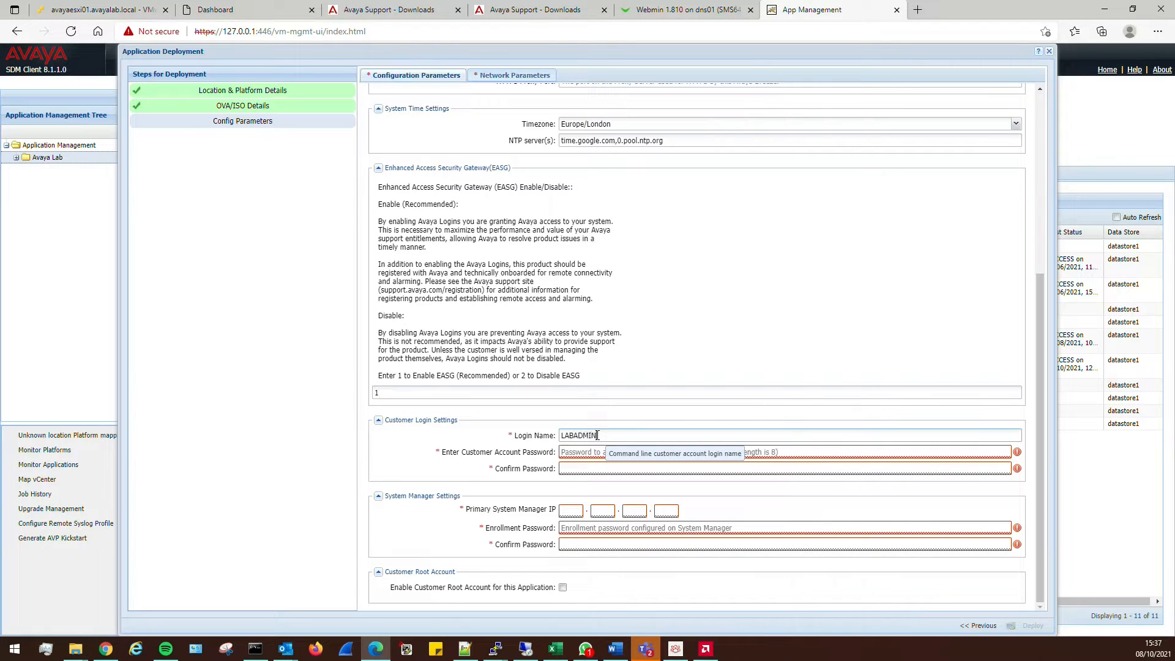
{"action": "key", "text": "BackSpace"}
{"action": "key", "text": "BackSpace"}
{"action": "key", "text": "BackSpace"}
{"action": "key", "text": "BackSpace"}
{"action": "key", "text": "BackSpace"}
{"action": "key", "text": "BackSpace"}
{"action": "key", "text": "BackSpace"}
{"action": "type", "text": "labadmin"}
{"action": "key", "text": "Tab"}
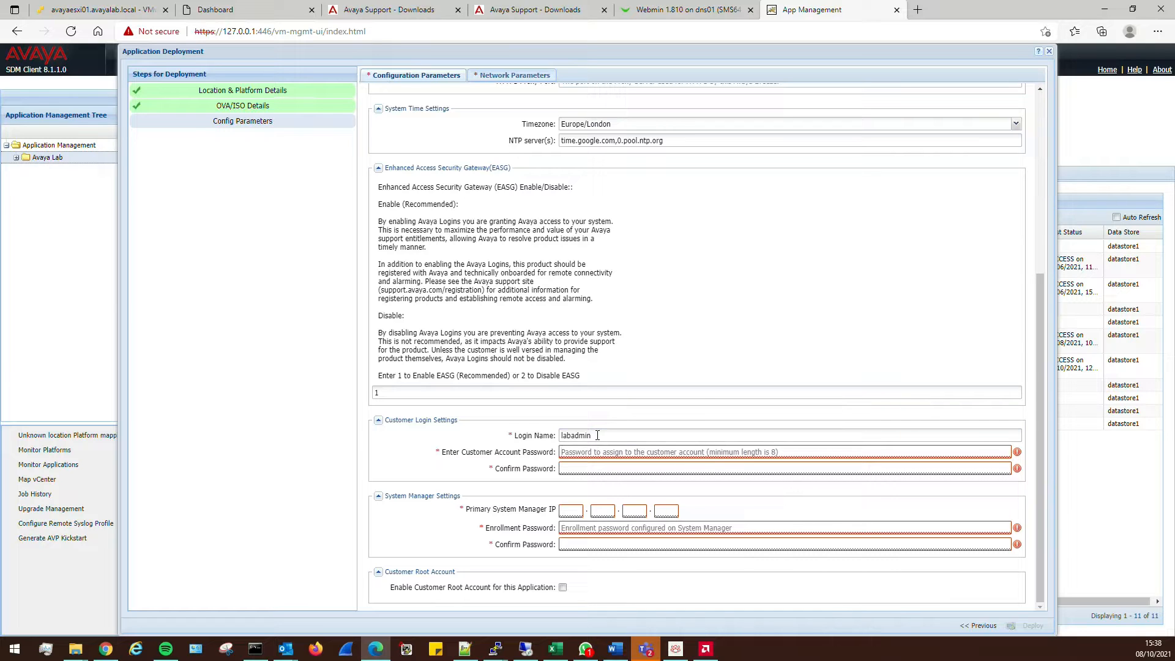
{"action": "type", "text": "••••••••••"}
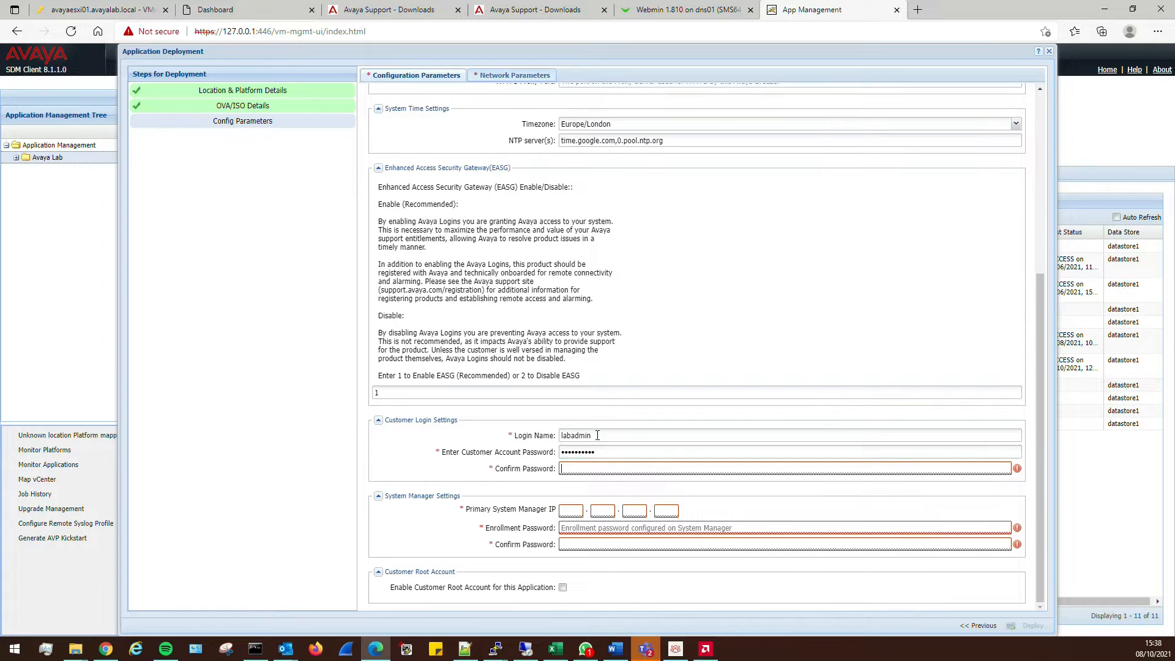
{"action": "type", "text": "••••••••••"}
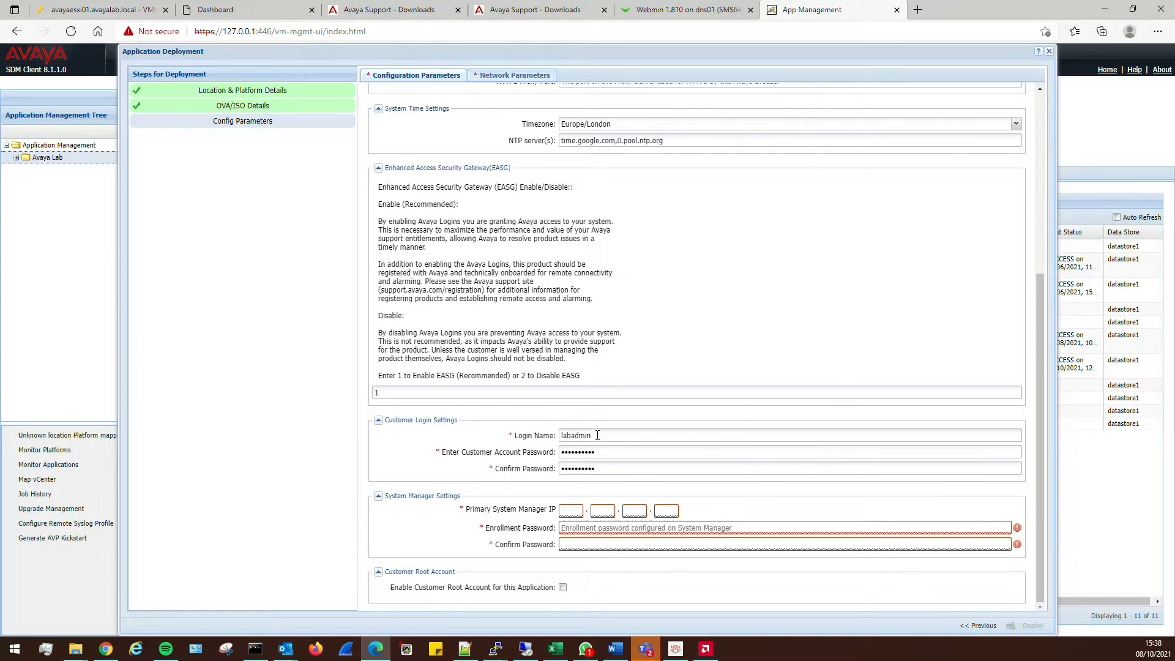
Set primary System Manager IP 10.2.1.10 and enter the enrollment password
{"action": "left_click", "coordinate": [570, 512]}
{"action": "type", "text": "10.2.1.10"}
{"action": "type", "text": "***"}
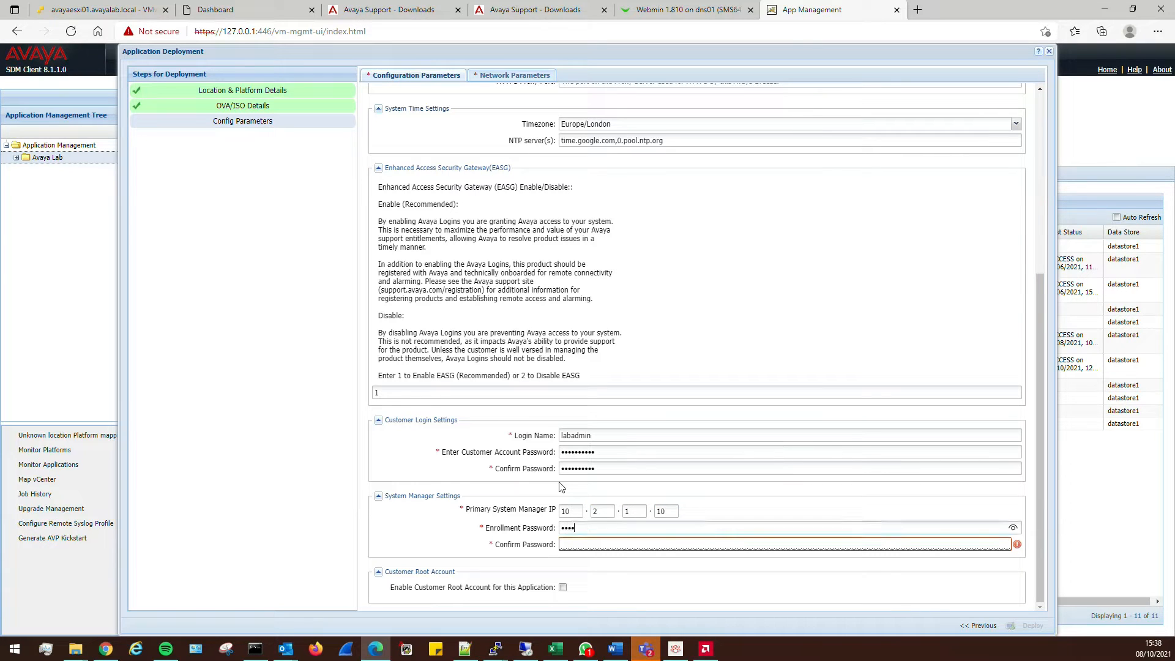
{"action": "key", "text": "BackSpace"}
{"action": "key", "text": "BackSpace"}
{"action": "key", "text": "BackSpace"}
{"action": "key", "text": "BackSpace"}
{"action": "key", "text": "BackSpace"}
{"action": "key", "text": "BackSpace"}
{"action": "key", "text": "BackSpace"}
{"action": "key", "text": "BackSpace"}
{"action": "key", "text": "BackSpace"}
{"action": "key", "text": "BackSpace"}
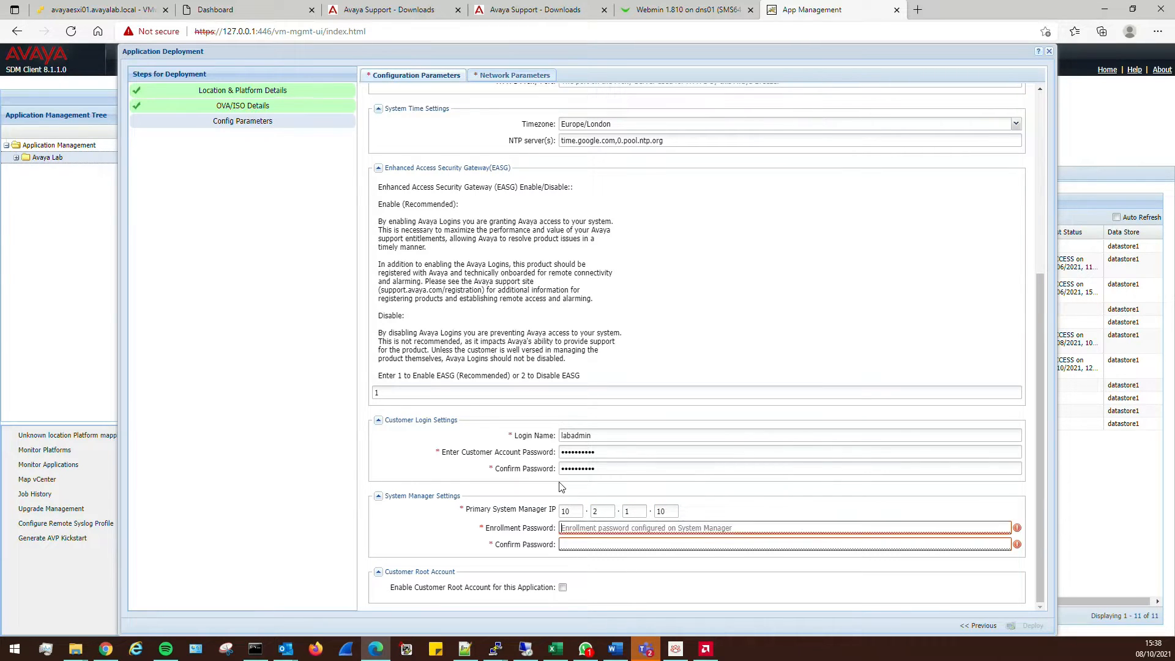
{"action": "type", "text": "**"}
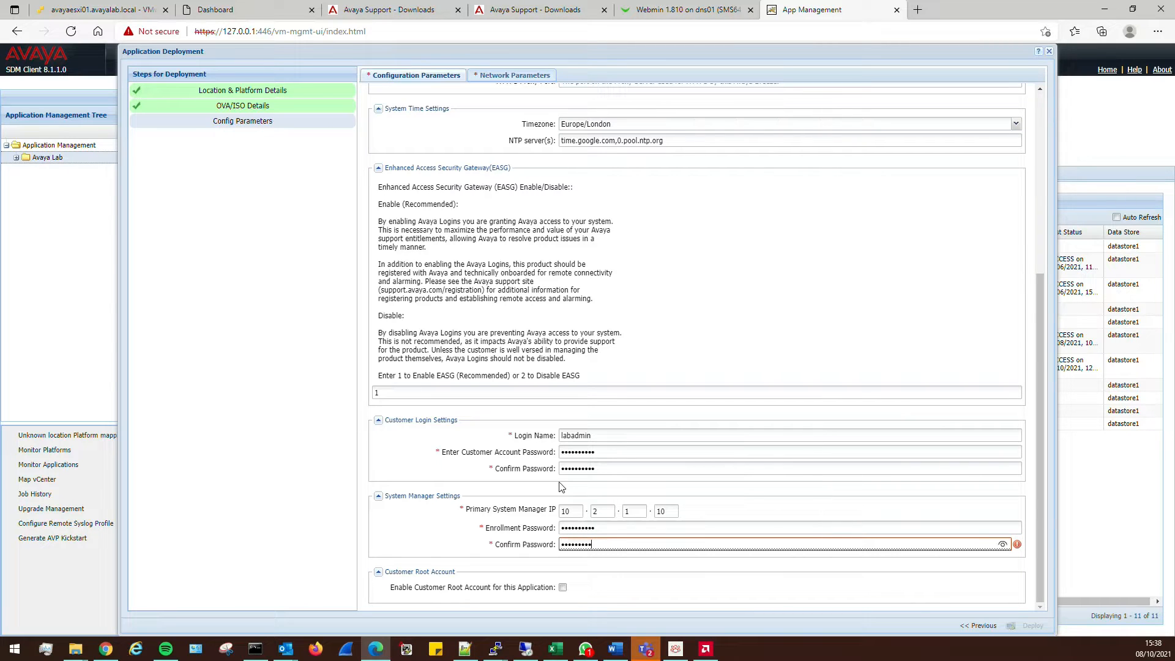
{"action": "type", "text": "*"}
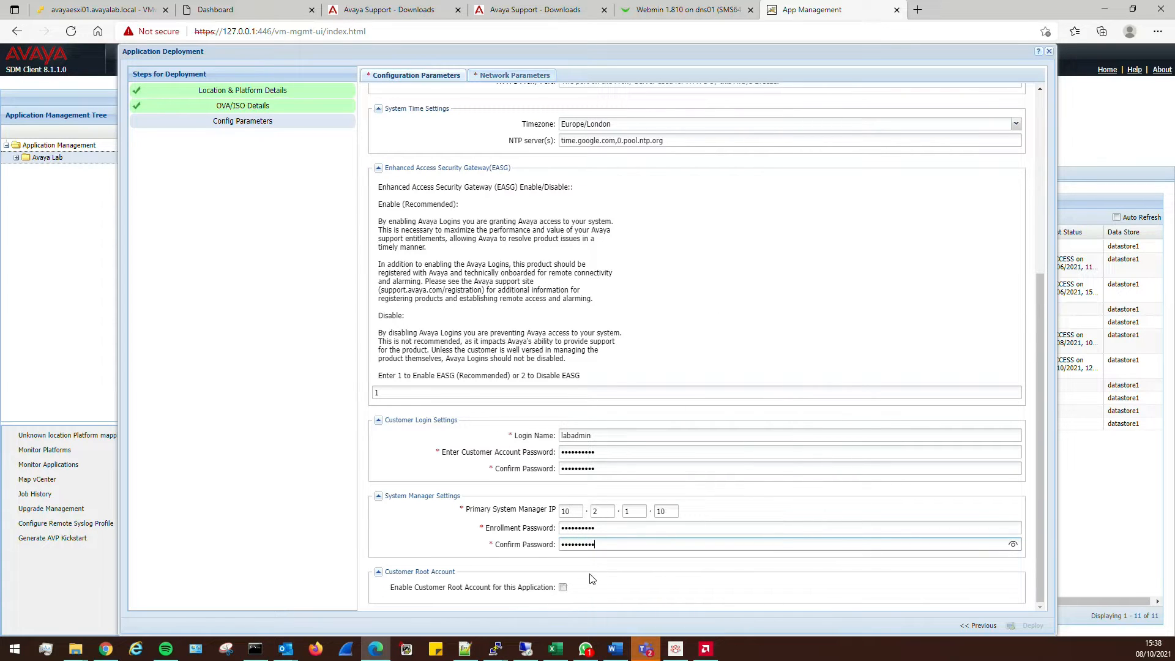
Tick Enable Customer Root Account, accept the root access statement, and enter the root password twice
{"action": "left_click", "coordinate": [563, 588]}
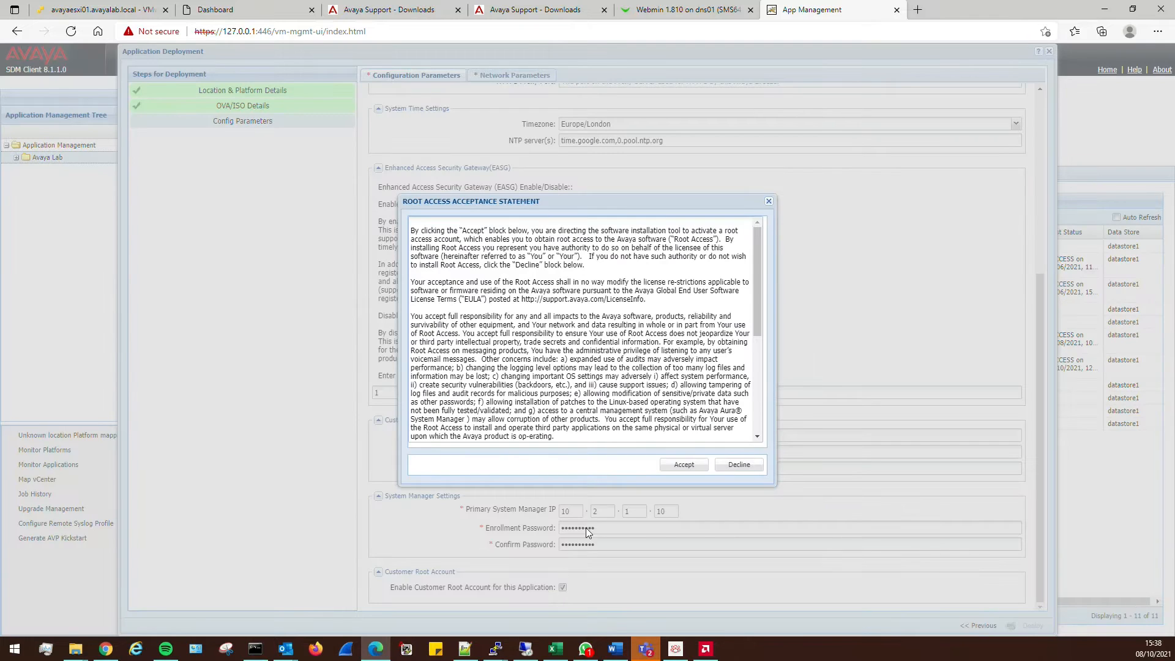
{"action": "left_click", "coordinate": [680, 466]}
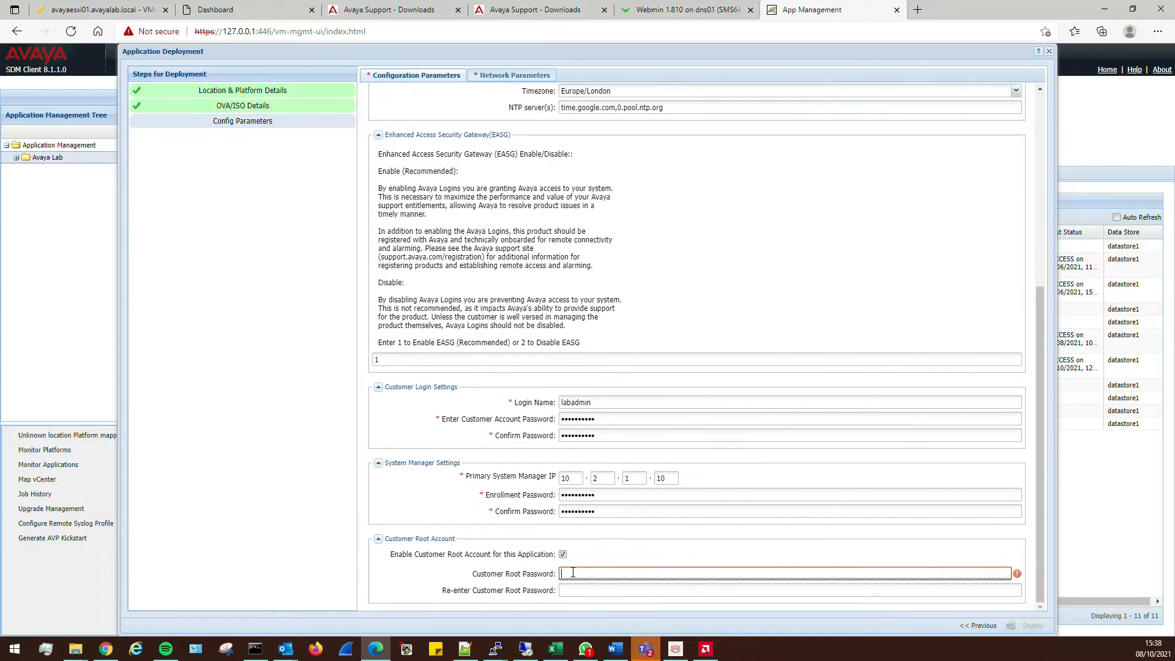
{"action": "type", "text": "••••••••••"}
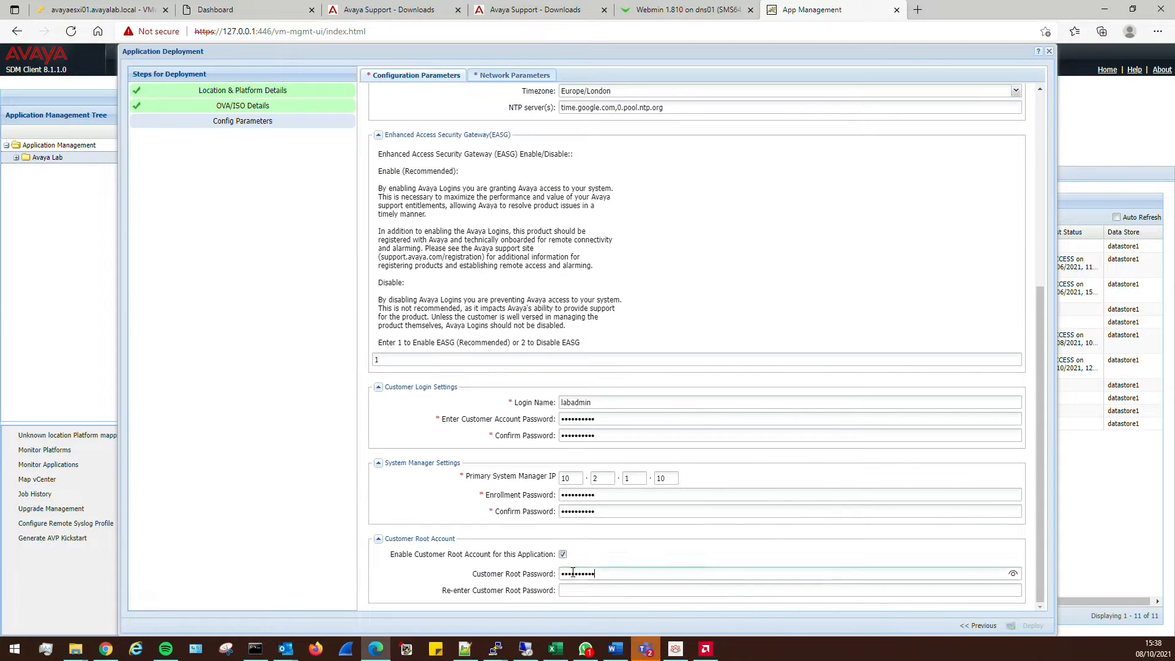
{"action": "type", "text": "••••••••••"}
{"action": "scroll", "coordinate": [586, 569], "scroll_direction": "up", "scroll_amount": 5}
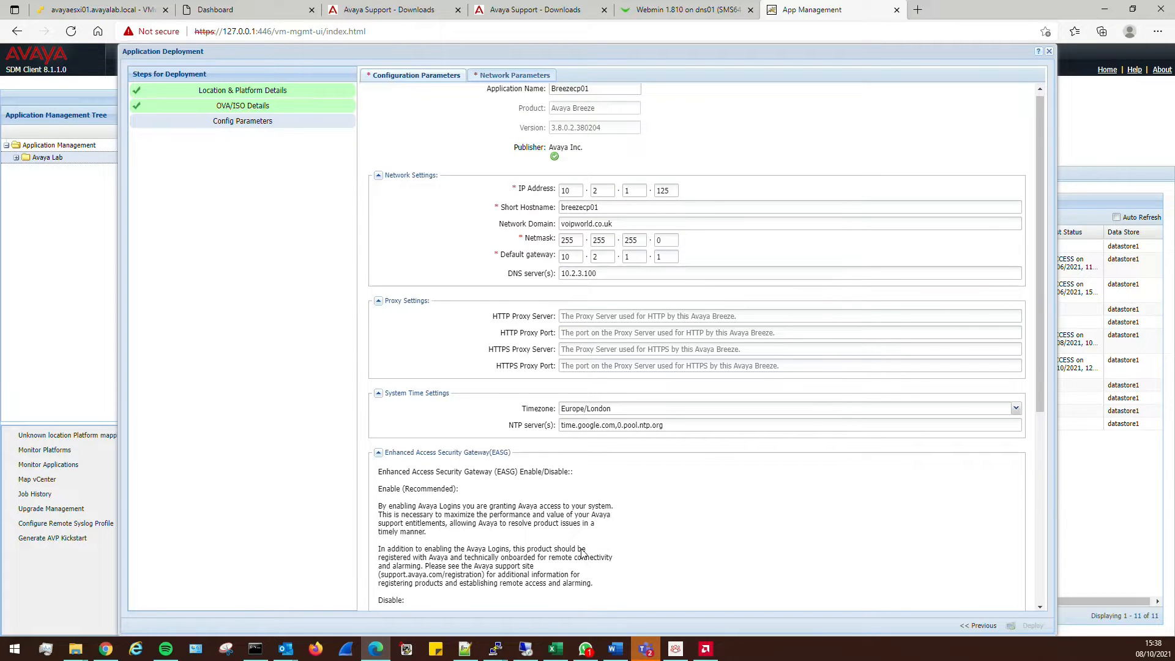
{"action": "scroll", "coordinate": [714, 447], "scroll_direction": "up", "scroll_amount": 1}
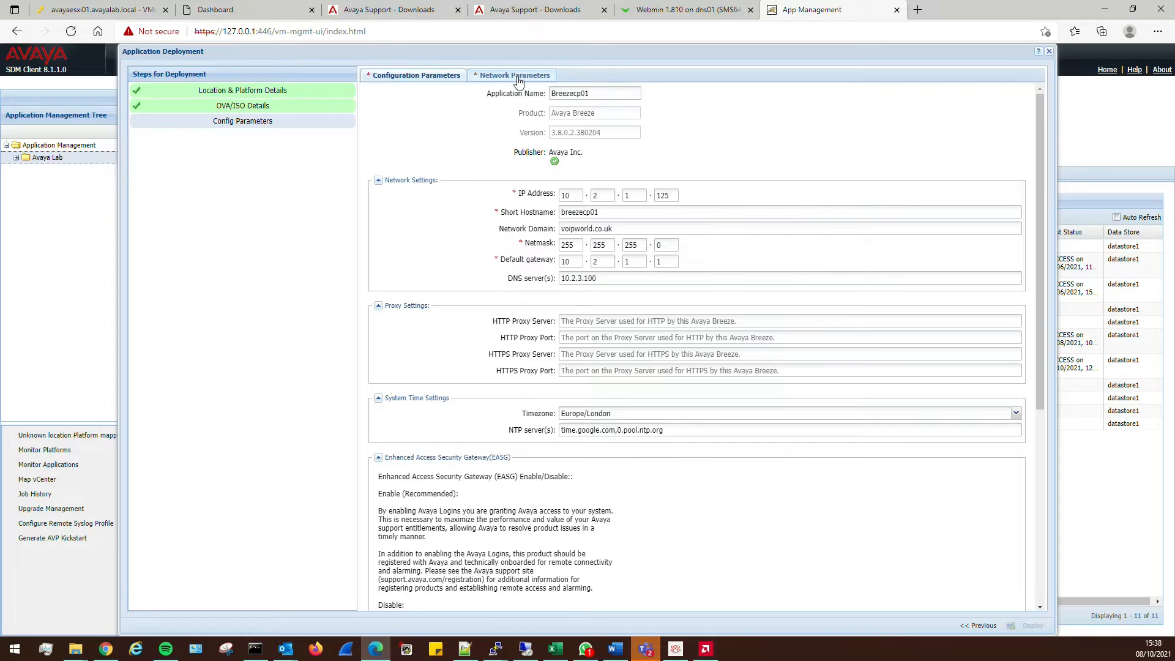
Map the Public and Out of Band Management interfaces to AvayaServers [vmnic1]
{"action": "left_click", "coordinate": [517, 76]}
{"action": "left_click", "coordinate": [732, 140]}
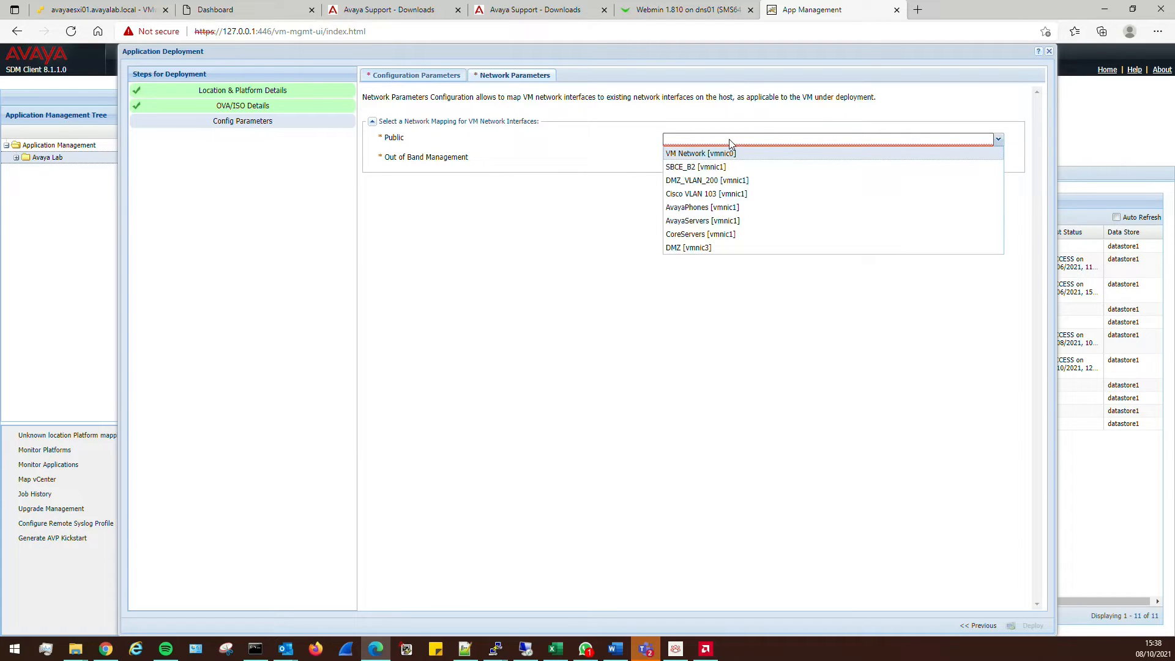
{"action": "left_click", "coordinate": [704, 221]}
{"action": "left_click", "coordinate": [692, 161]}
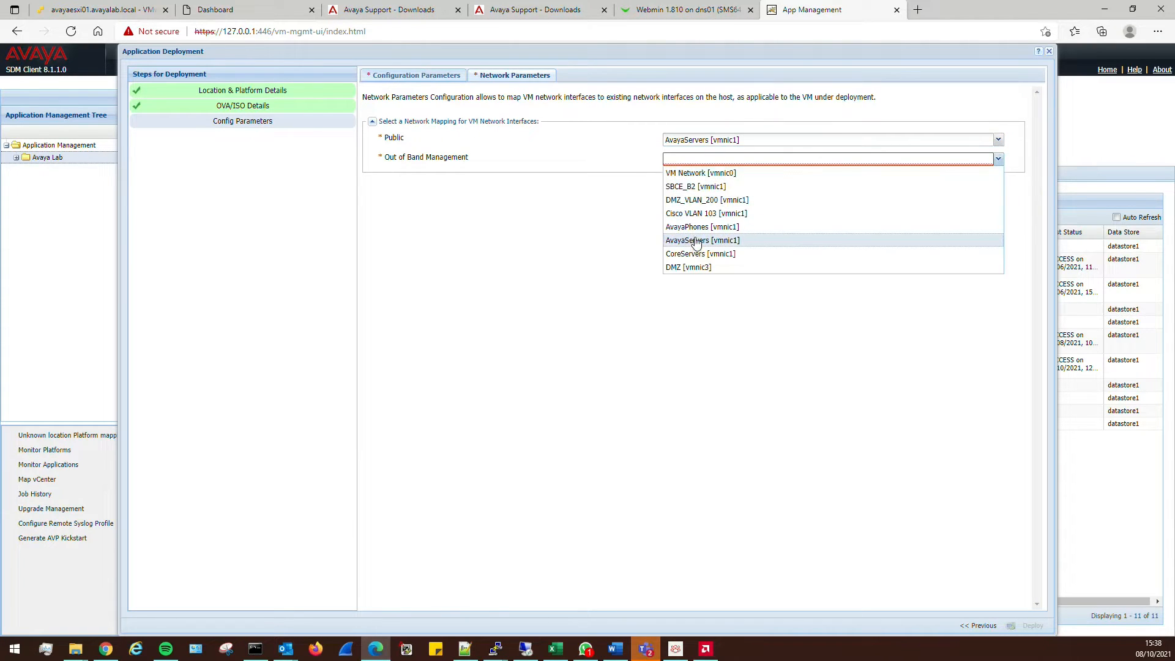
{"action": "left_click", "coordinate": [691, 240]}
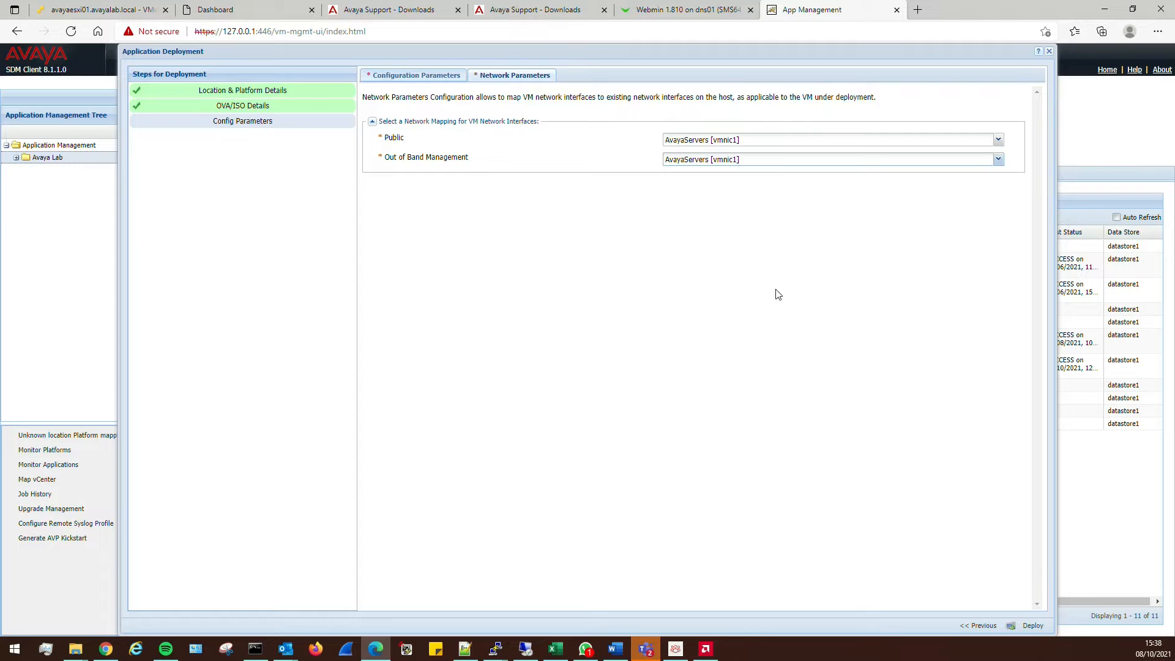
Deploy breezecp01 after accepting the EULA
{"action": "left_click", "coordinate": [1030, 626]}
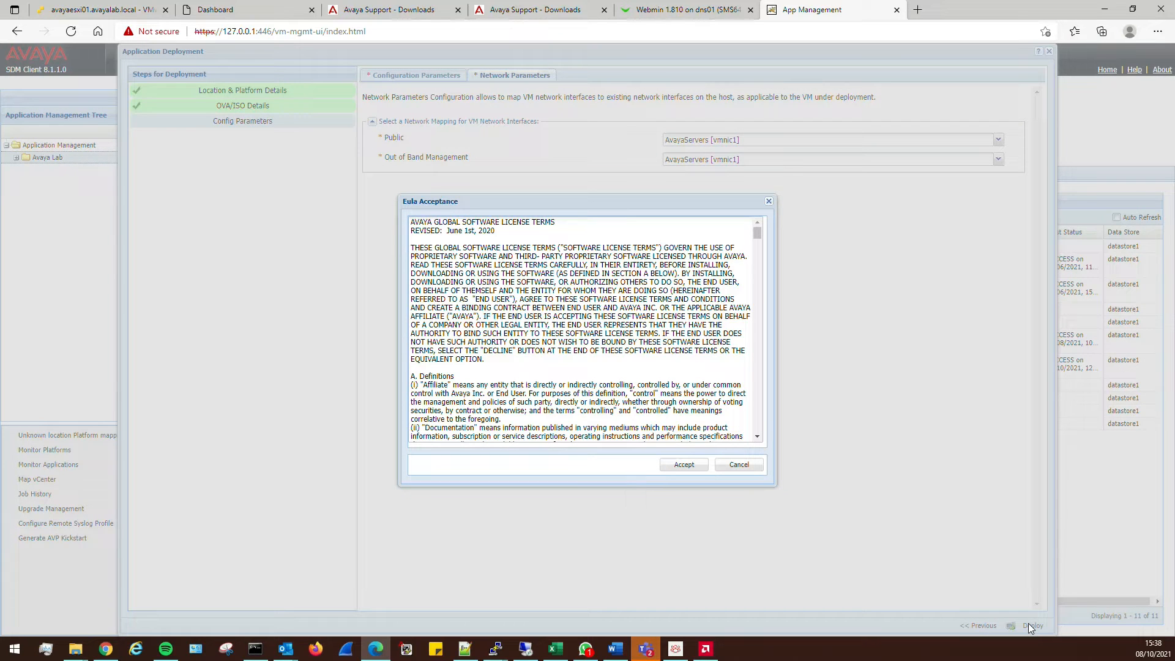
{"action": "left_click", "coordinate": [677, 471]}
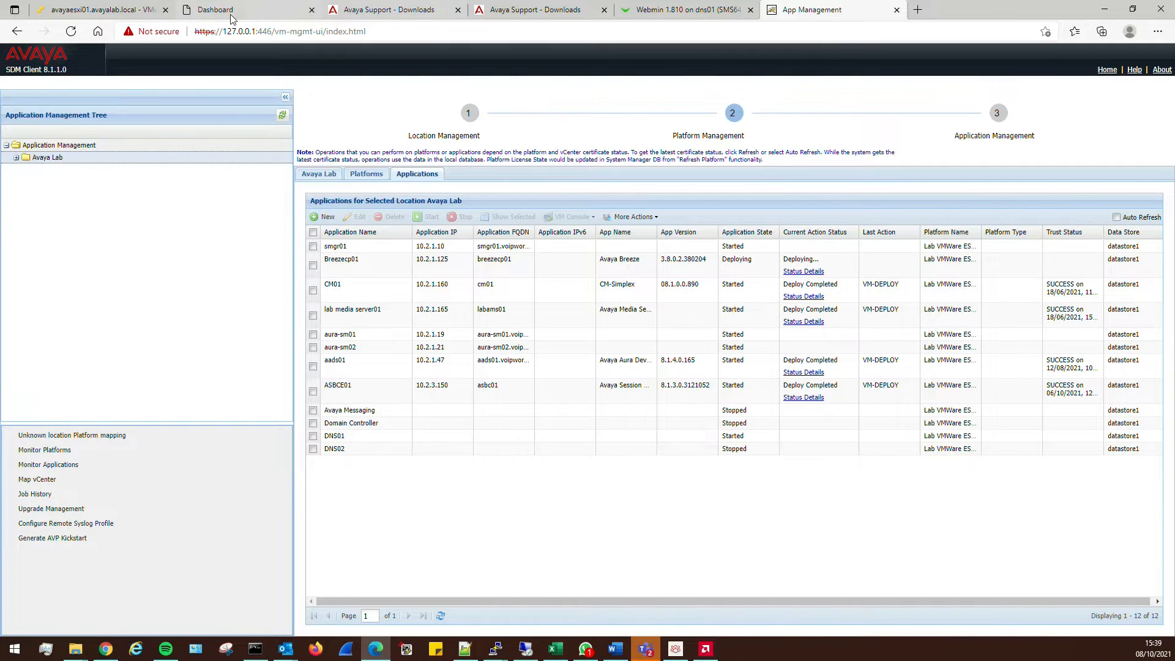
{"action": "left_click", "coordinate": [207, 11]}
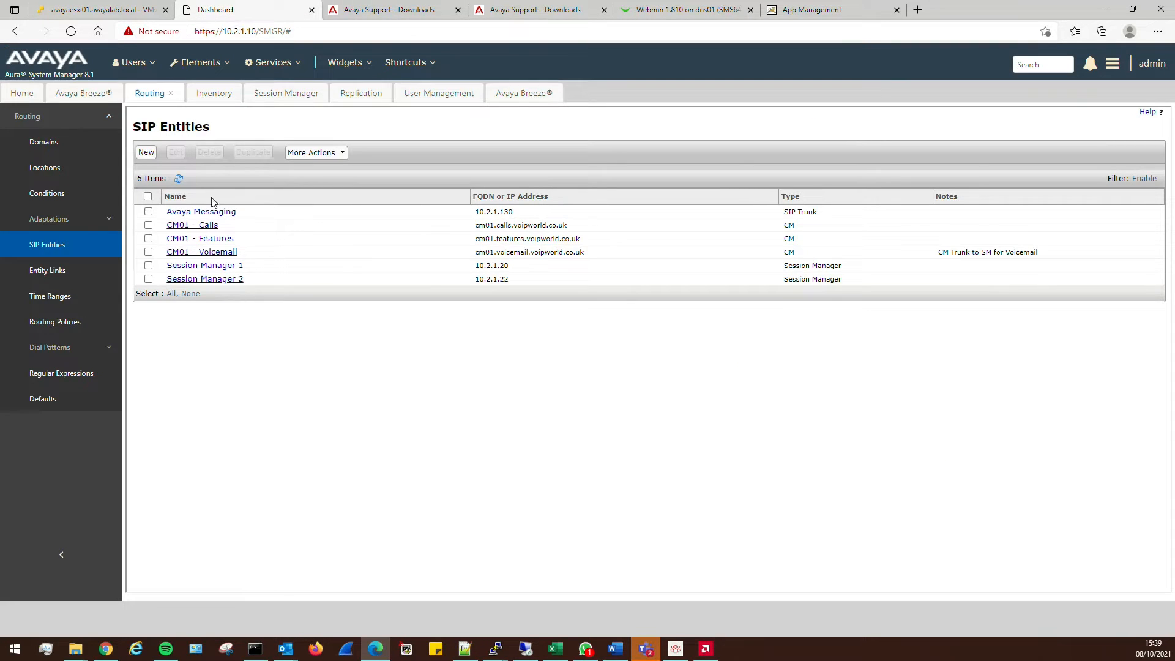
Close the open System Manager pages and open the SIP Entities list
{"action": "left_click", "coordinate": [172, 94]}
{"action": "left_click", "coordinate": [174, 97]}
{"action": "left_click", "coordinate": [207, 94]}
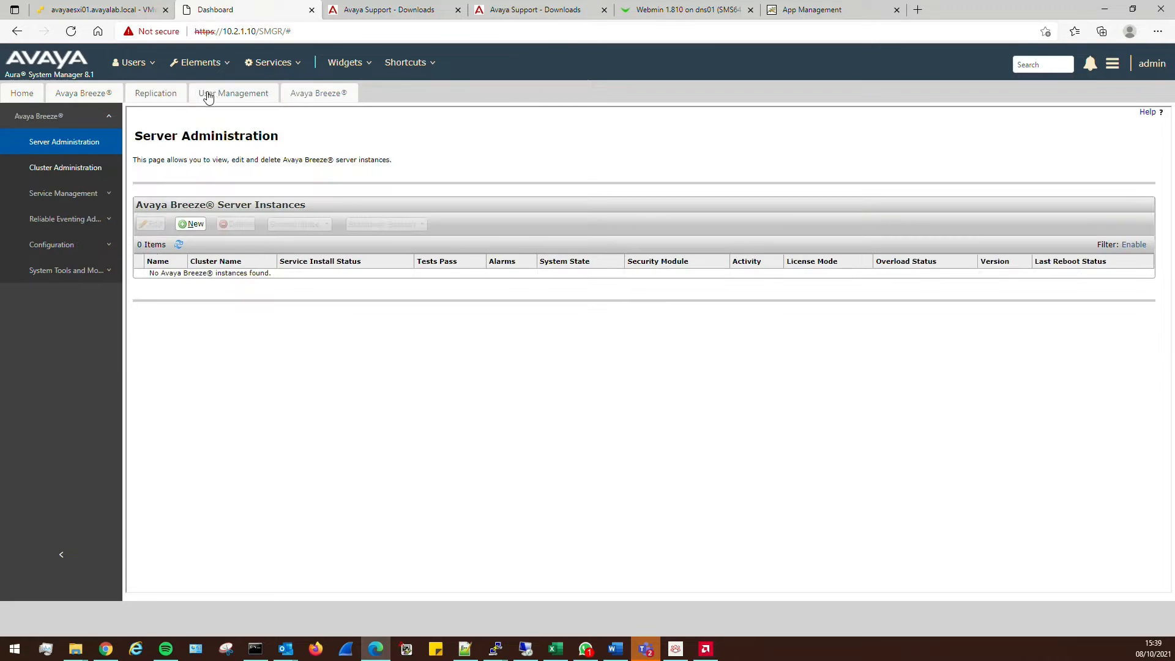
{"action": "left_click", "coordinate": [182, 94]}
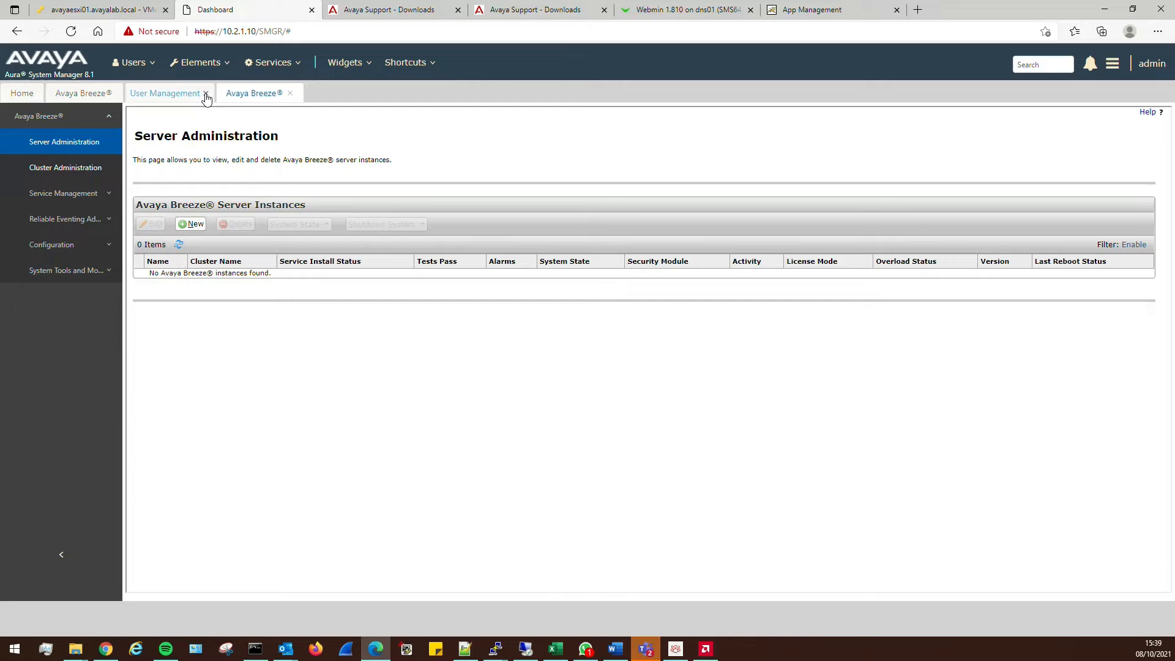
{"action": "left_click", "coordinate": [207, 93]}
{"action": "left_click", "coordinate": [198, 94]}
{"action": "left_click", "coordinate": [118, 94]}
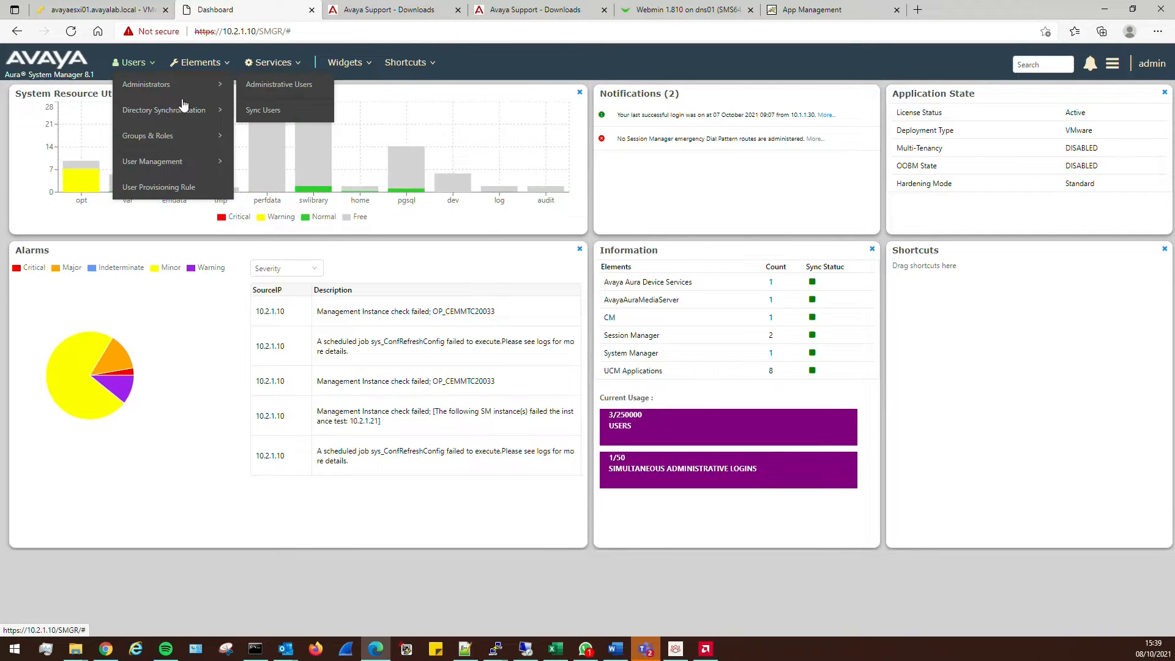
{"action": "mouse_move", "coordinate": [209, 61]}
{"action": "mouse_move", "coordinate": [190, 389]}
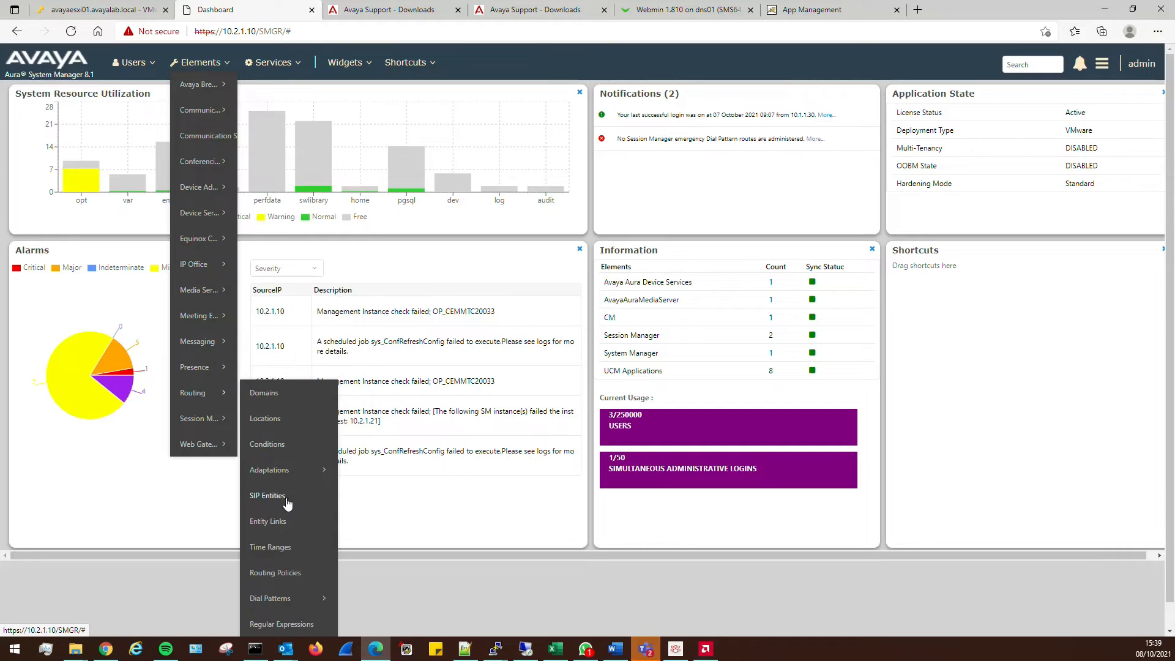
{"action": "left_click", "coordinate": [287, 499]}
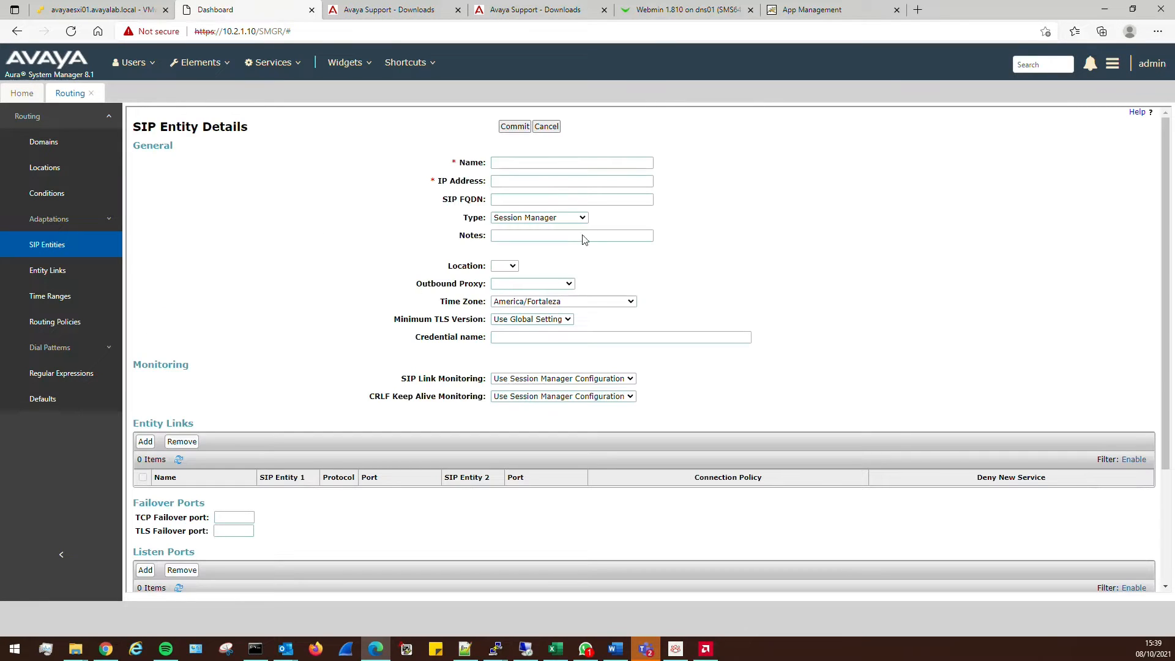
Create SIP entity Breezecp01, type Avaya Breeze, IP 10.2.1.126, FQDN breeze01-sm100.voipworld.co.uk
{"action": "left_click", "coordinate": [554, 164]}
{"action": "type", "text": "b"}
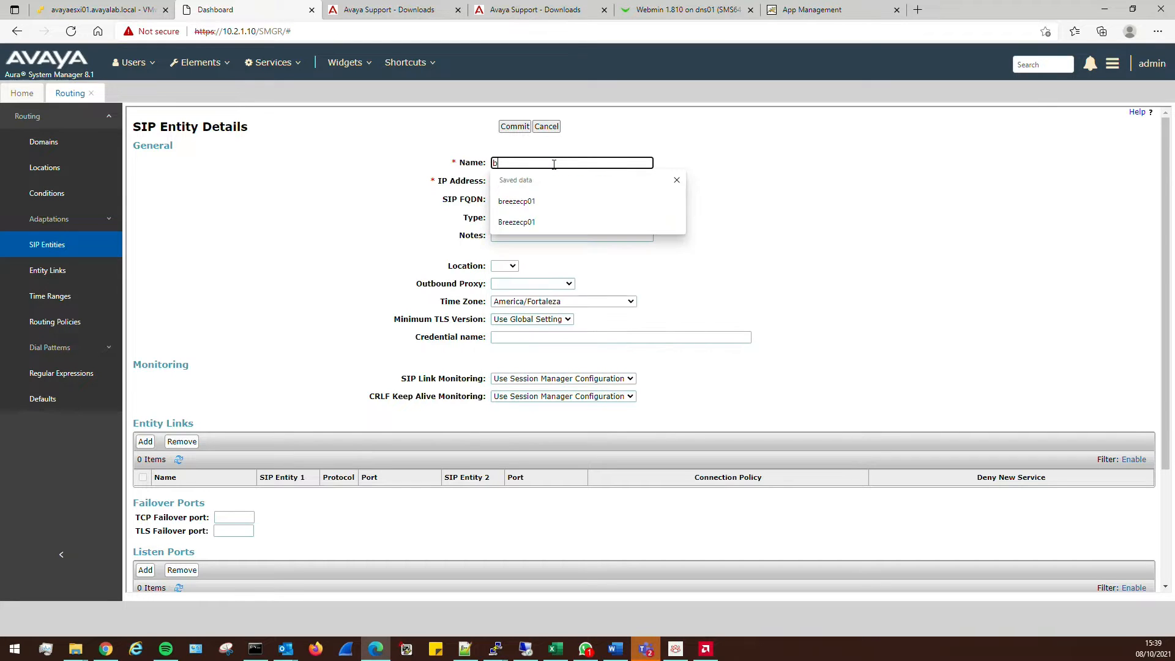
{"action": "left_click", "coordinate": [550, 224]}
{"action": "left_click", "coordinate": [543, 273]}
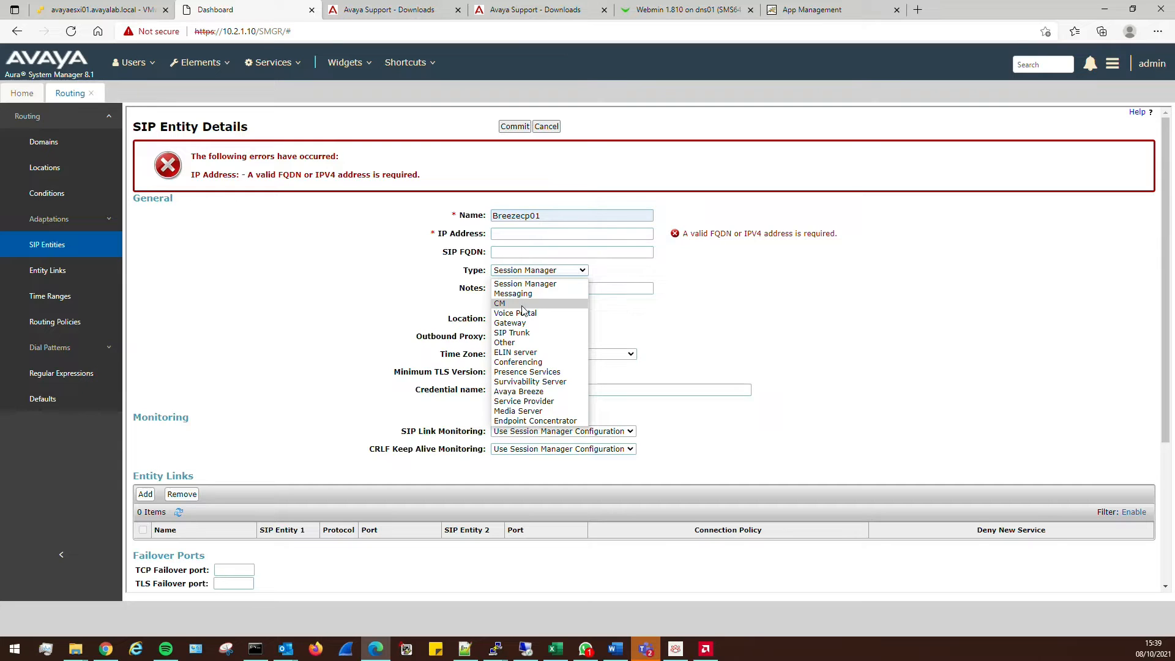
{"action": "left_click", "coordinate": [521, 391]}
{"action": "left_click", "coordinate": [519, 181]}
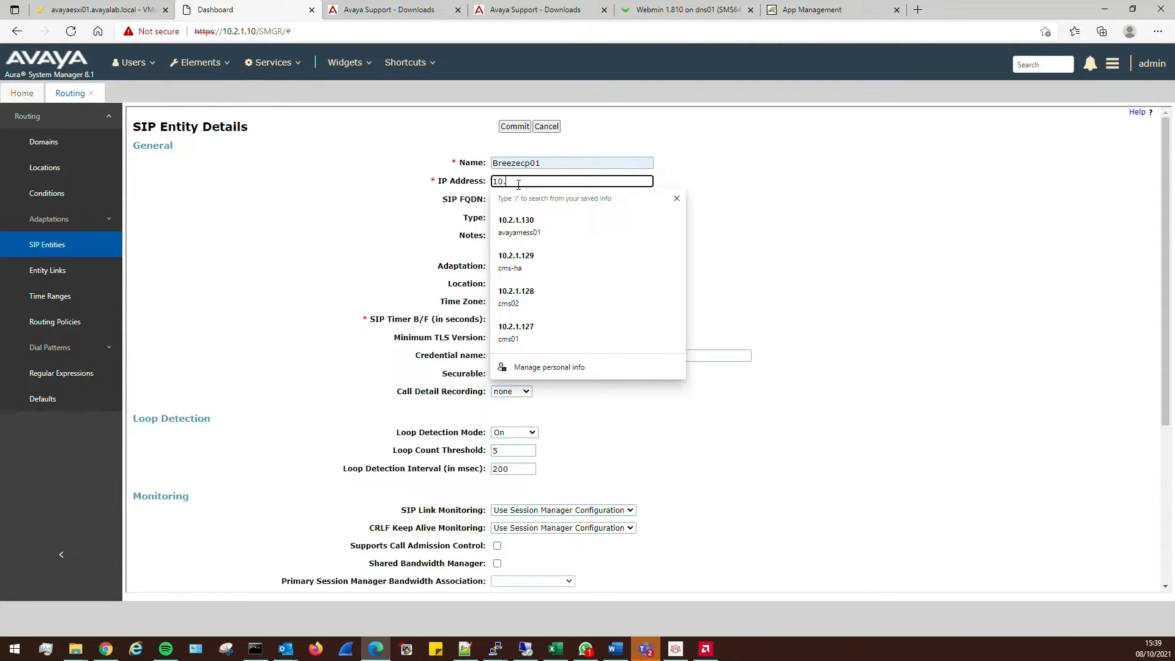
{"action": "type", "text": "10.2.1.126"}
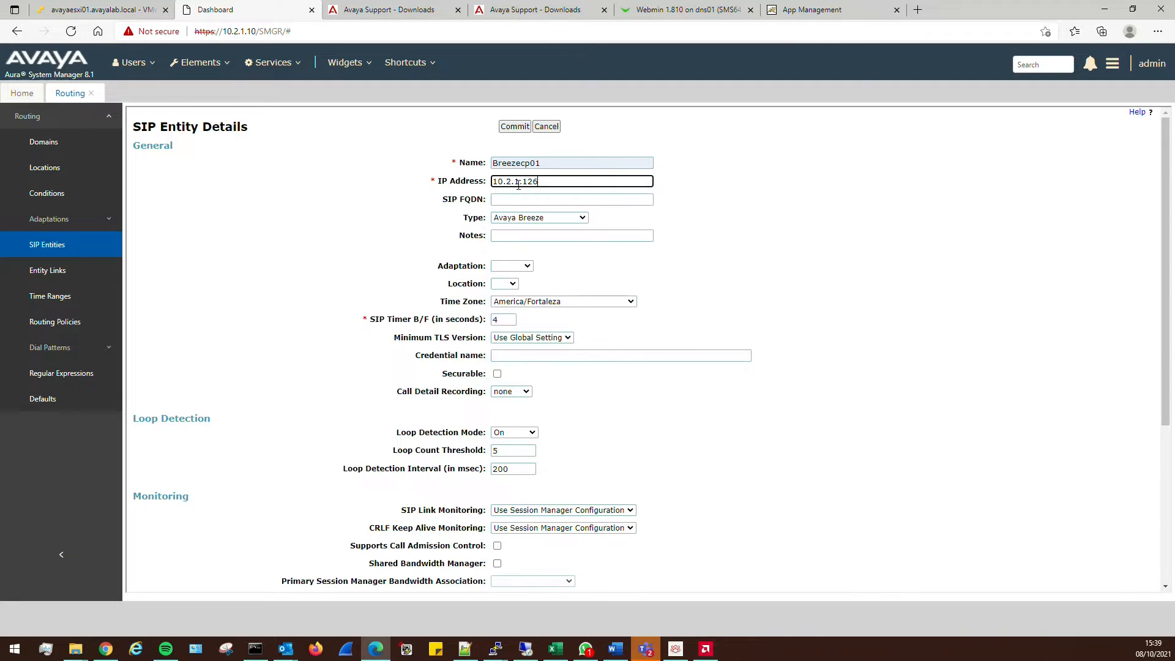
{"action": "left_click", "coordinate": [564, 197]}
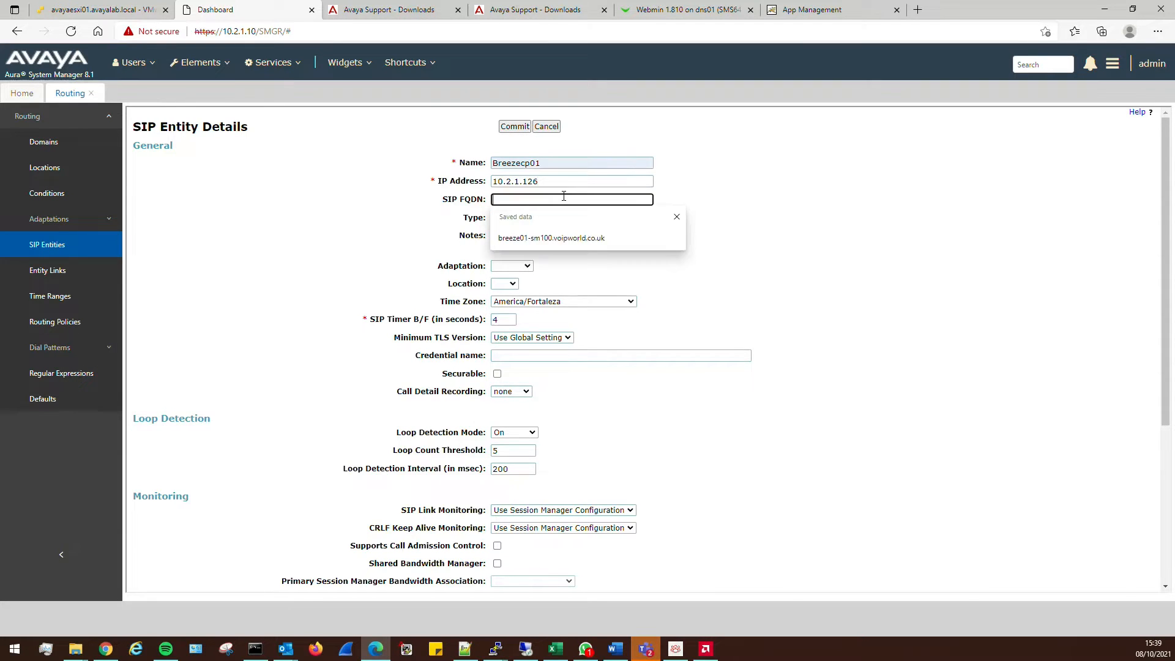
{"action": "left_click", "coordinate": [550, 239]}
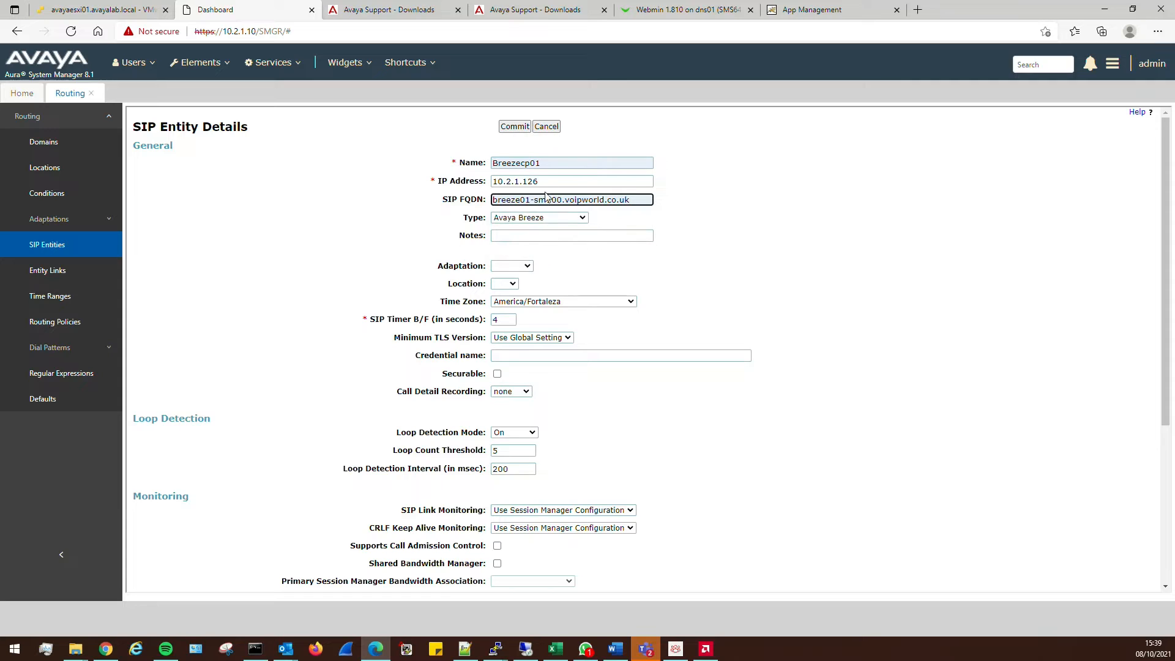
Set the entity's location to Lab and time zone to Europe/London
{"action": "left_click", "coordinate": [503, 284]}
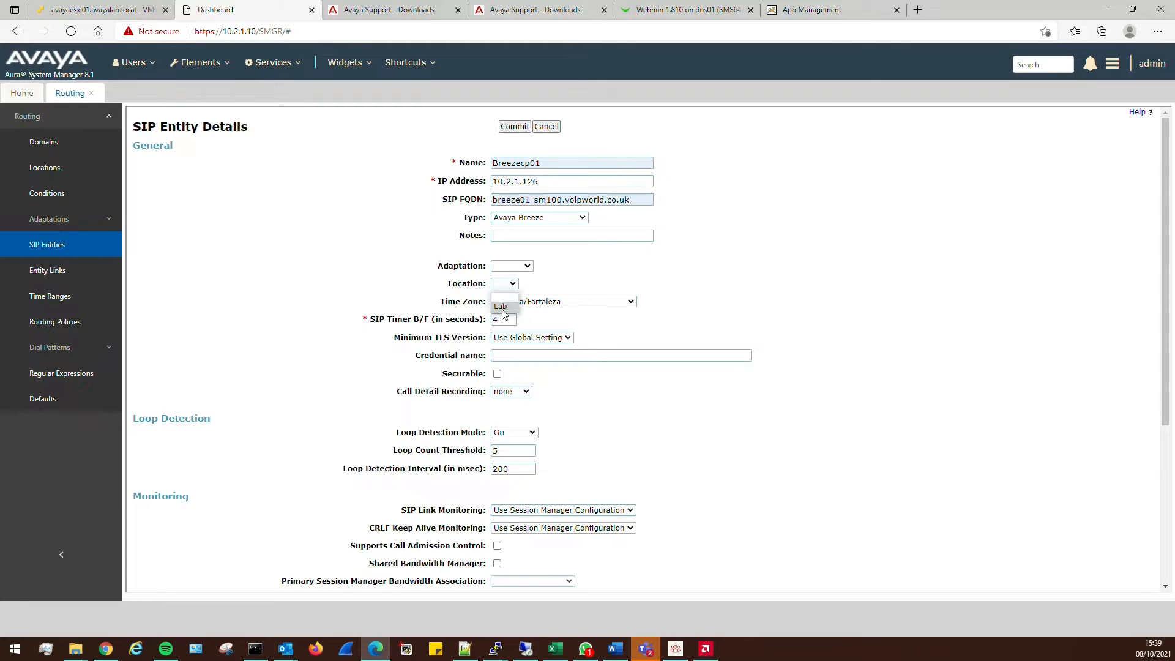
{"action": "left_click", "coordinate": [506, 303]}
{"action": "left_click", "coordinate": [539, 303]}
{"action": "scroll", "coordinate": [612, 420], "scroll_direction": "down", "scroll_amount": 5}
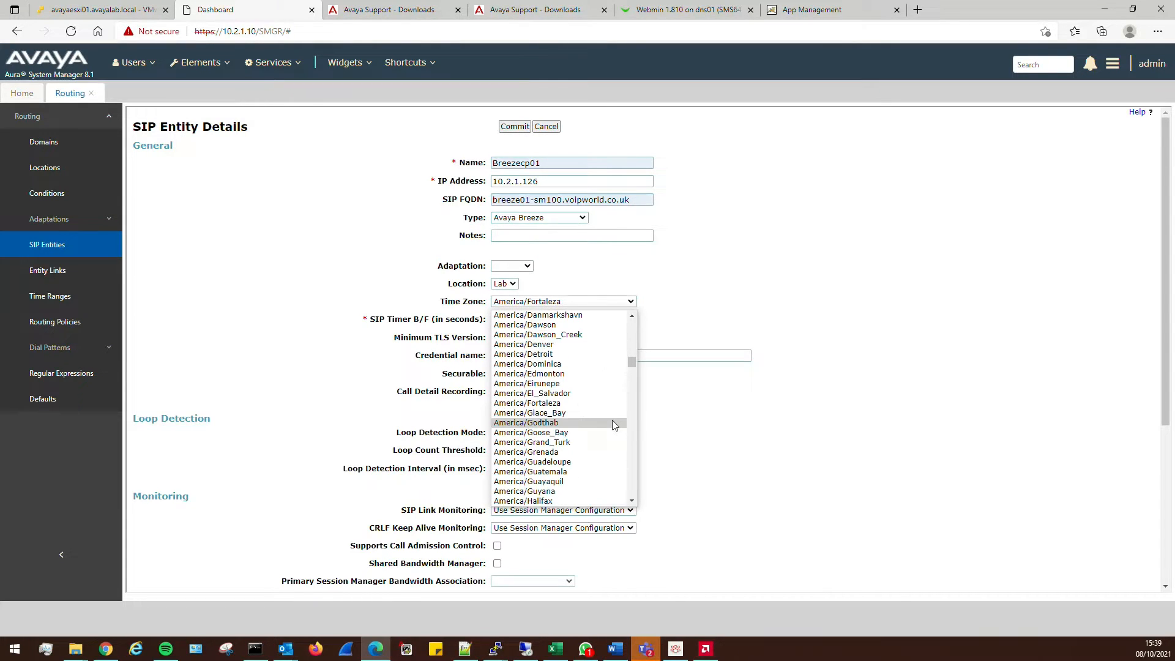
{"action": "type", "text": "eu"}
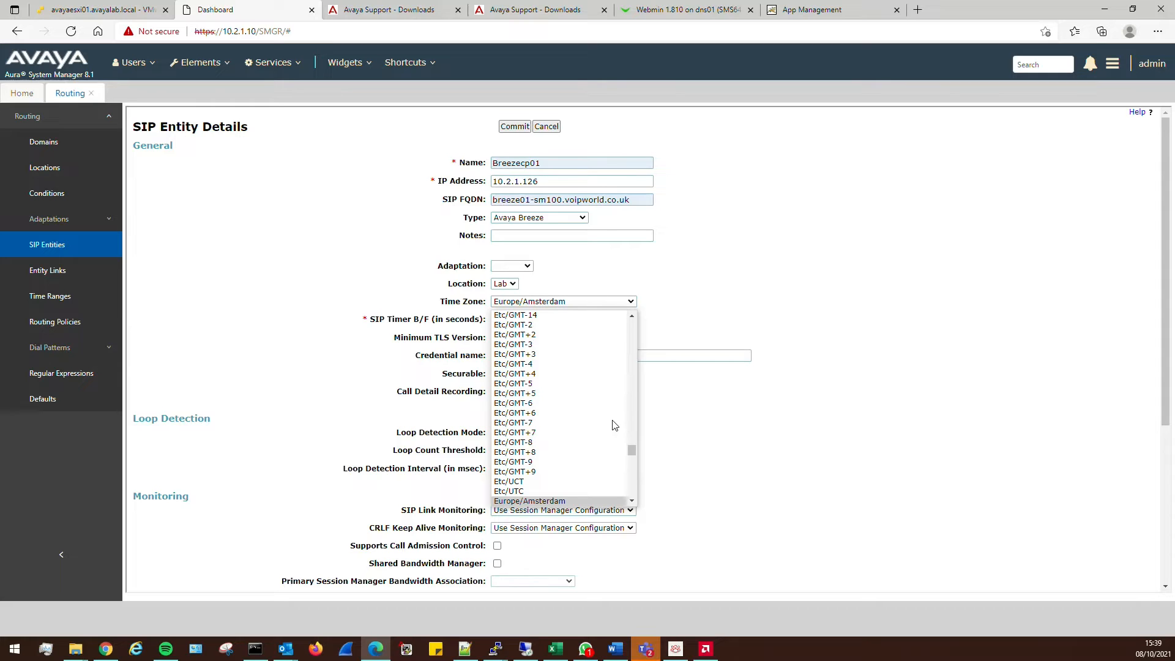
{"action": "scroll", "coordinate": [615, 425], "scroll_direction": "down", "scroll_amount": 9}
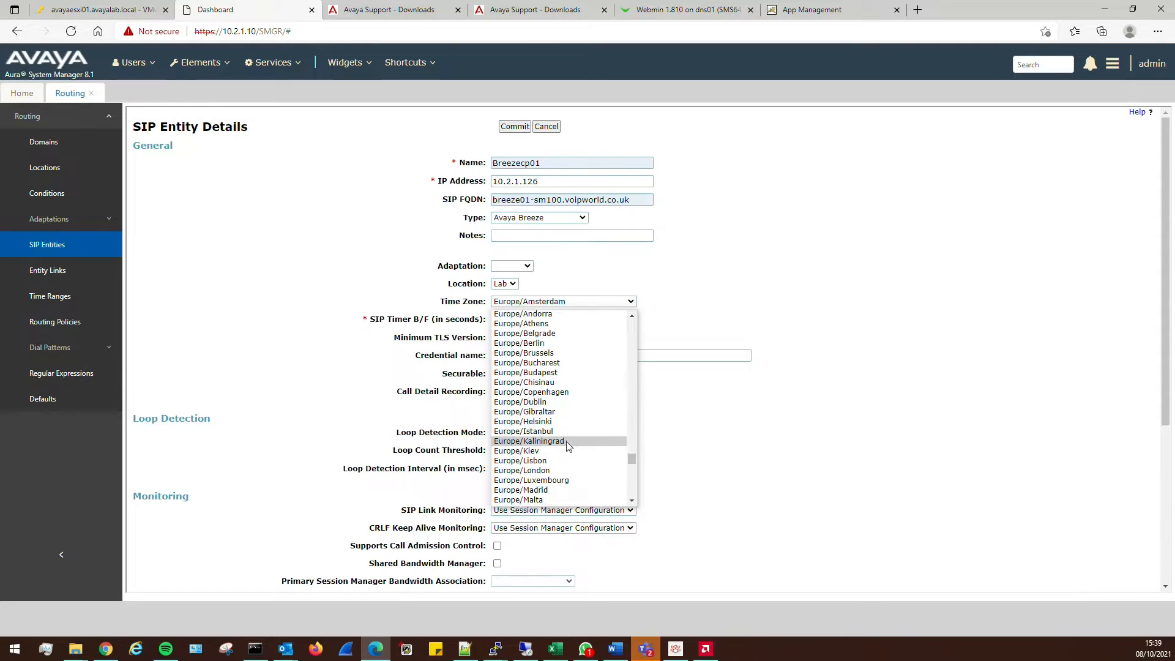
{"action": "left_click", "coordinate": [547, 433]}
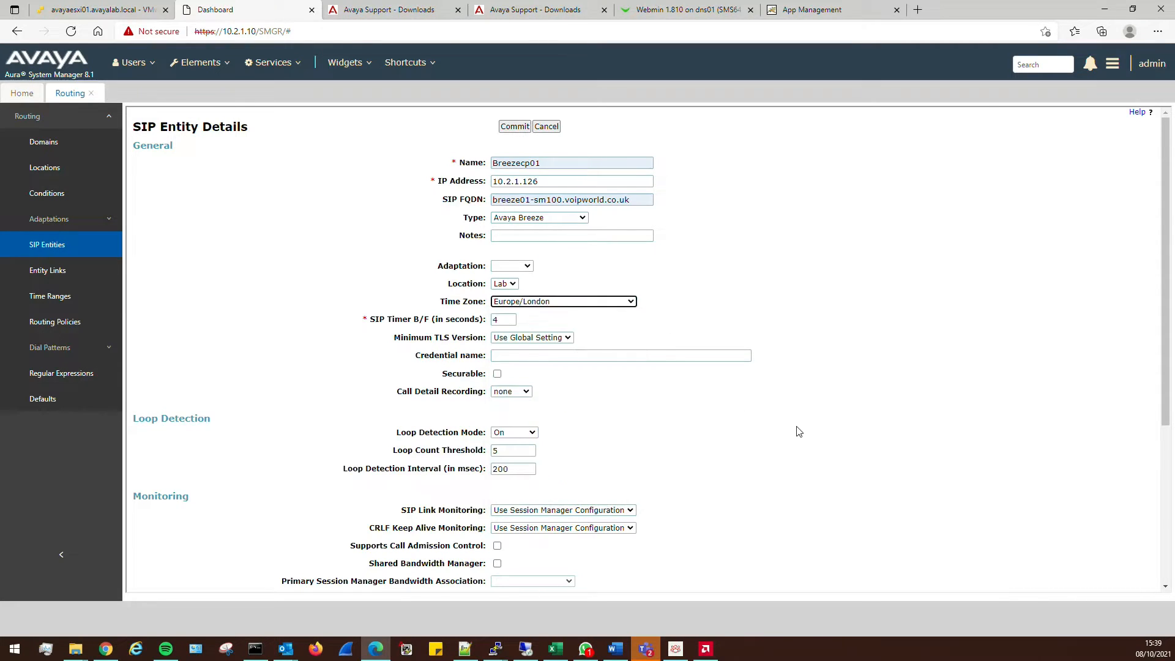
{"action": "left_click", "coordinate": [797, 433]}
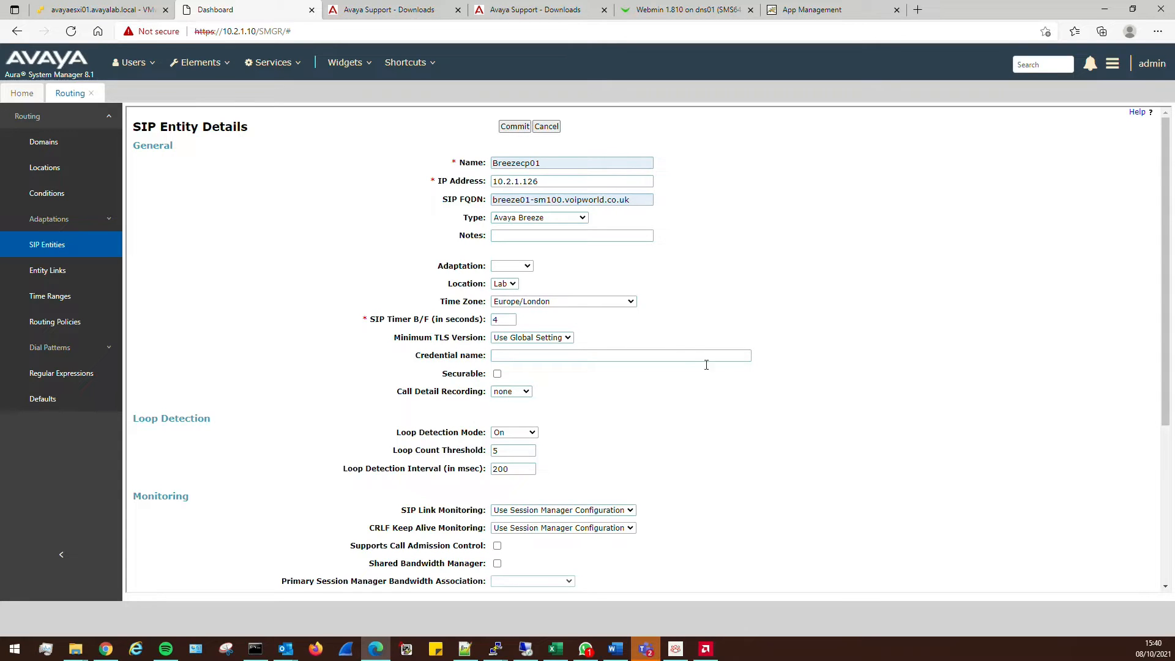
Add TLS 5061 entity links to Session Manager 1 and Session Manager 2, then commit Breezecp01
{"action": "scroll", "coordinate": [769, 407], "scroll_direction": "down", "scroll_amount": 4}
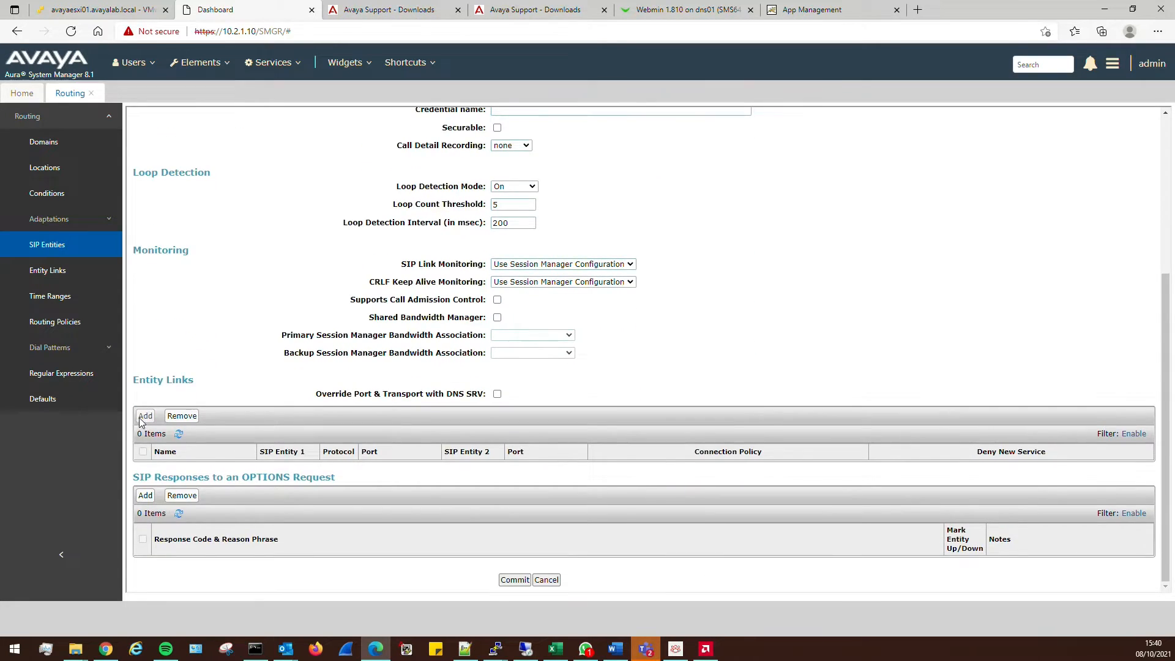
{"action": "left_click", "coordinate": [145, 416]}
{"action": "left_click", "coordinate": [146, 416]}
{"action": "left_click", "coordinate": [427, 468]}
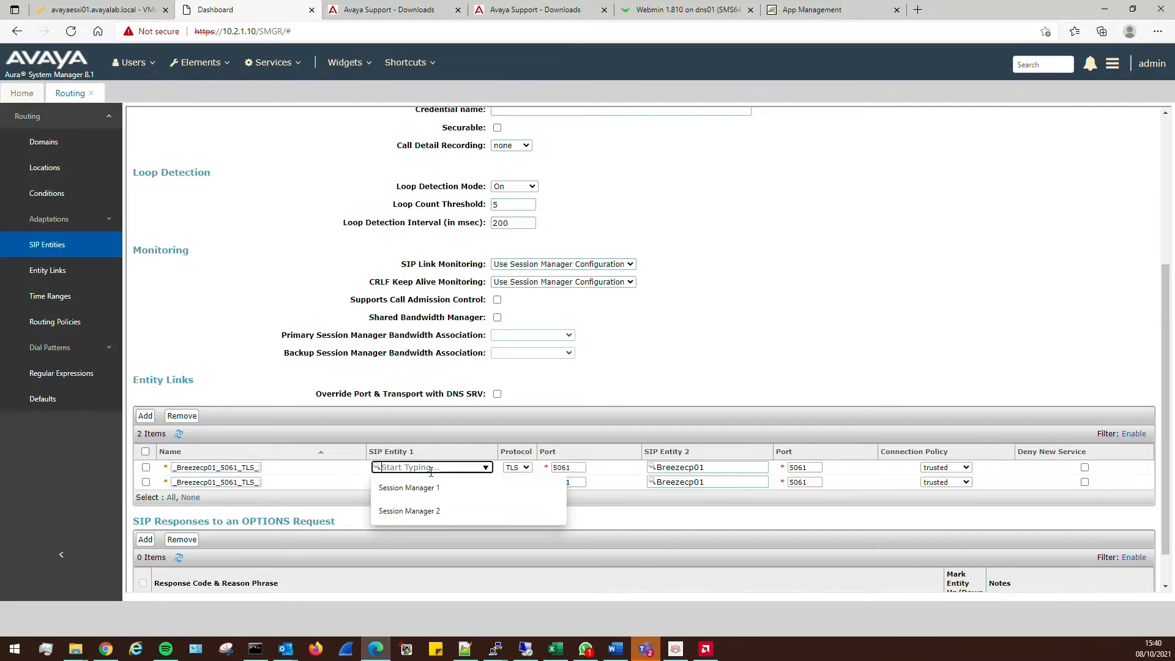
{"action": "left_click", "coordinate": [426, 486]}
{"action": "left_click", "coordinate": [415, 483]}
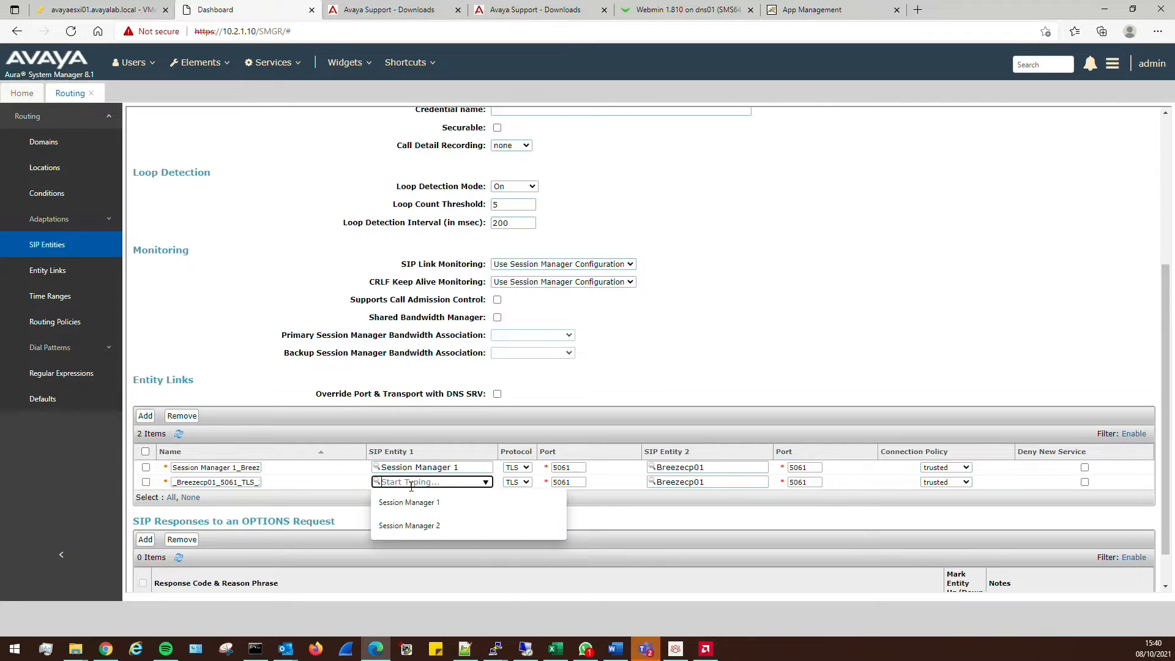
{"action": "left_click", "coordinate": [417, 522]}
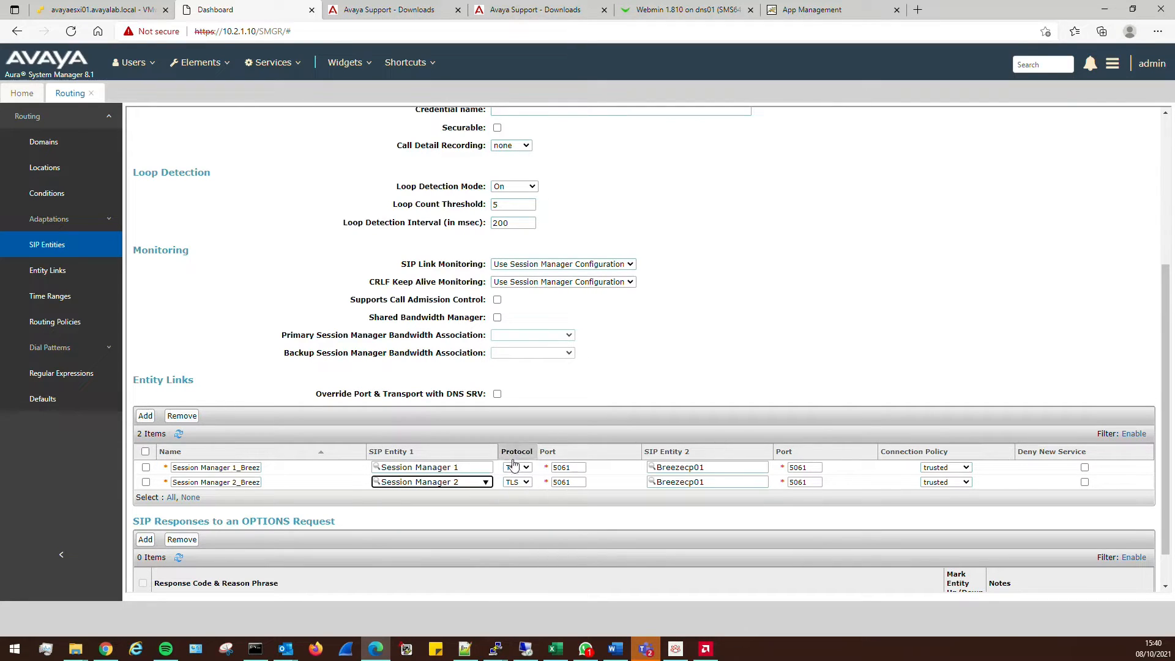
{"action": "left_click", "coordinate": [519, 481]}
{"action": "left_click", "coordinate": [517, 463]}
{"action": "scroll", "coordinate": [666, 325], "scroll_direction": "down", "scroll_amount": 2}
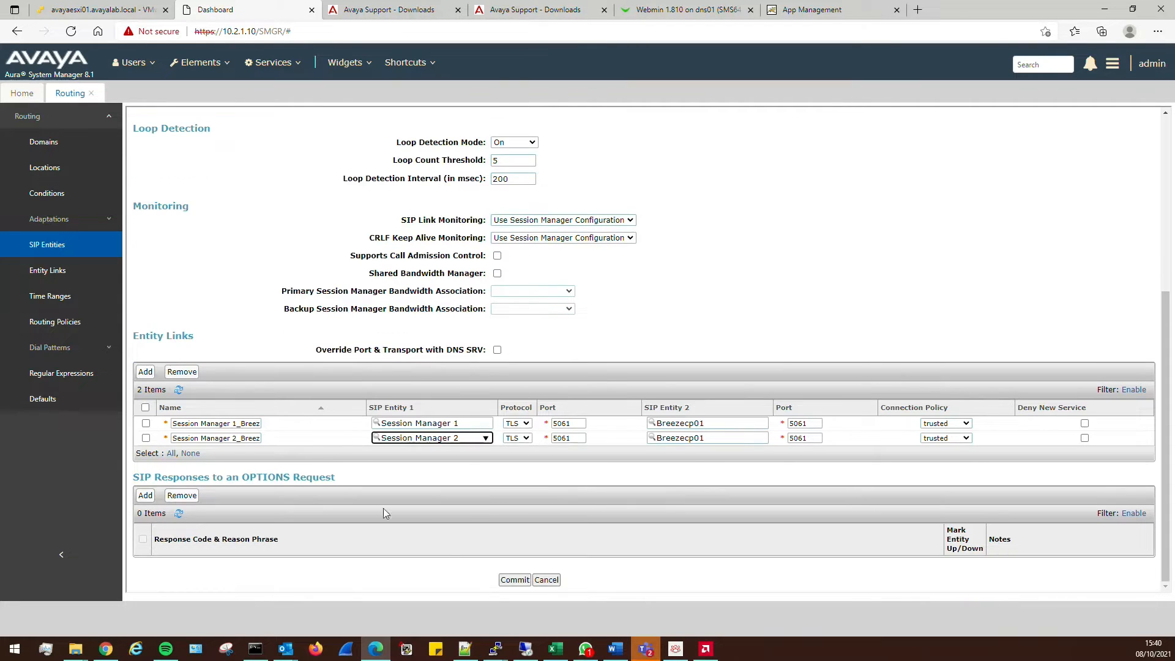
{"action": "left_click", "coordinate": [519, 583]}
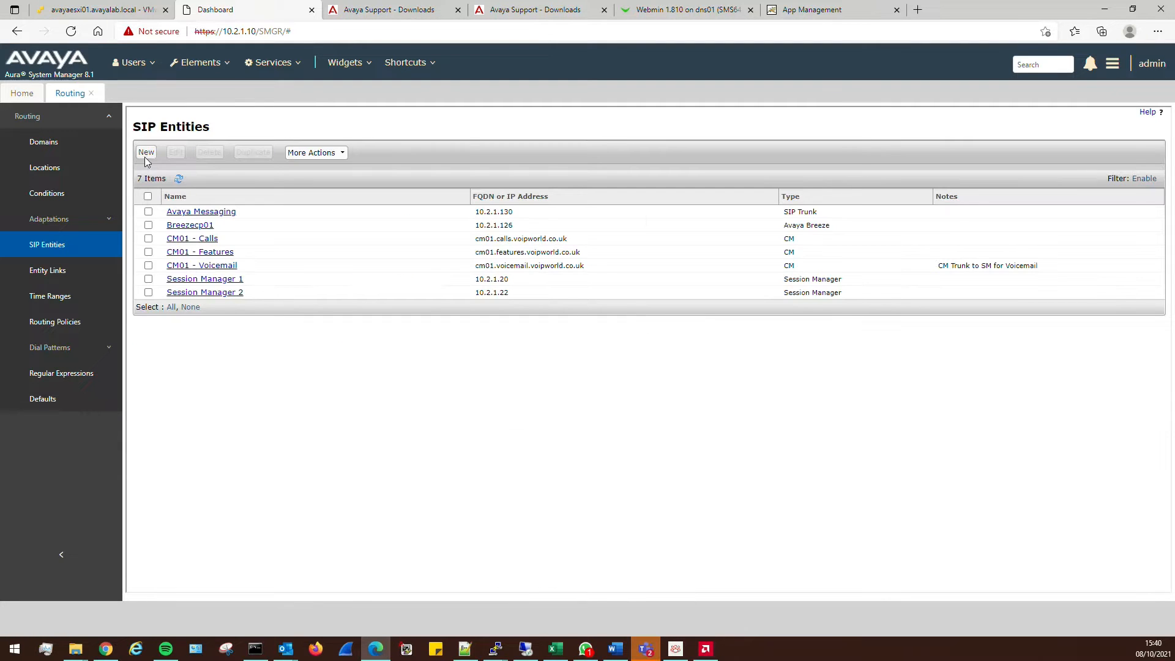
Start a new SIP entity of type Presence Services named Presence01
{"action": "left_click", "coordinate": [146, 153]}
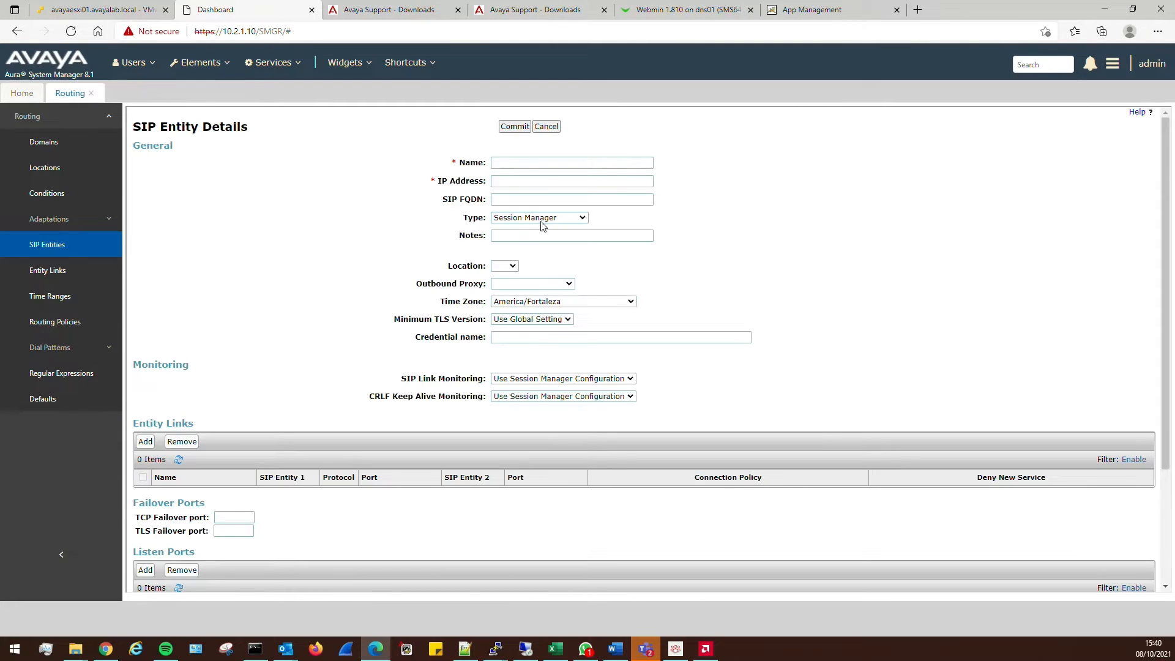
{"action": "left_click", "coordinate": [554, 219]}
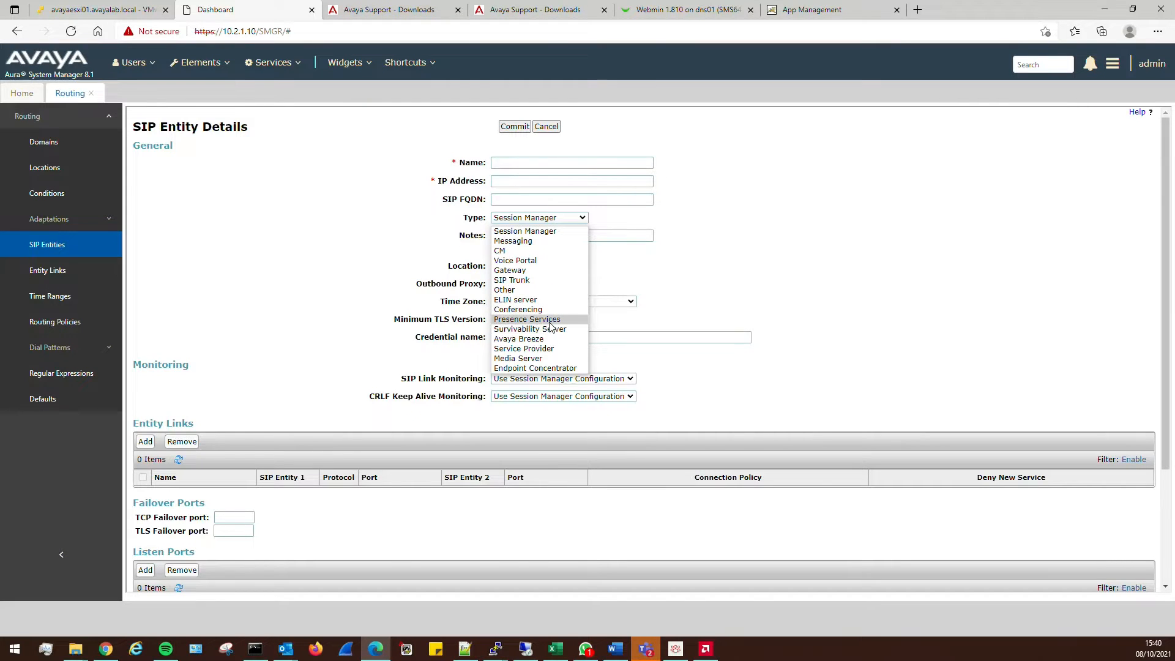
{"action": "left_click", "coordinate": [526, 319]}
{"action": "left_click", "coordinate": [514, 222]}
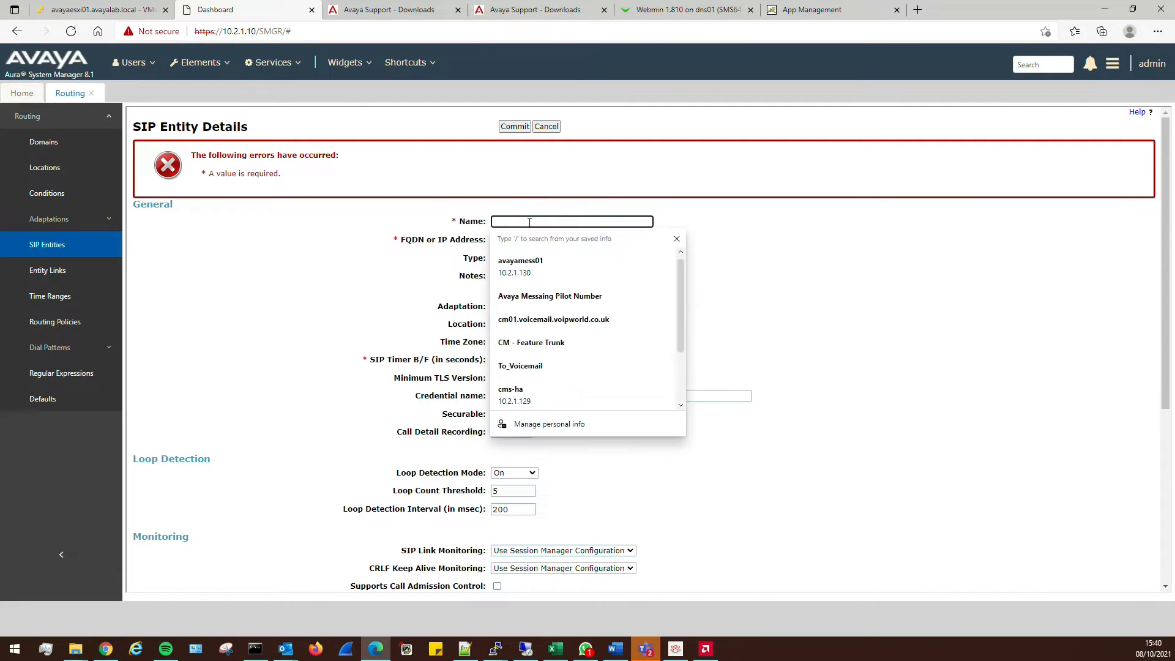
{"action": "type", "text": "p"}
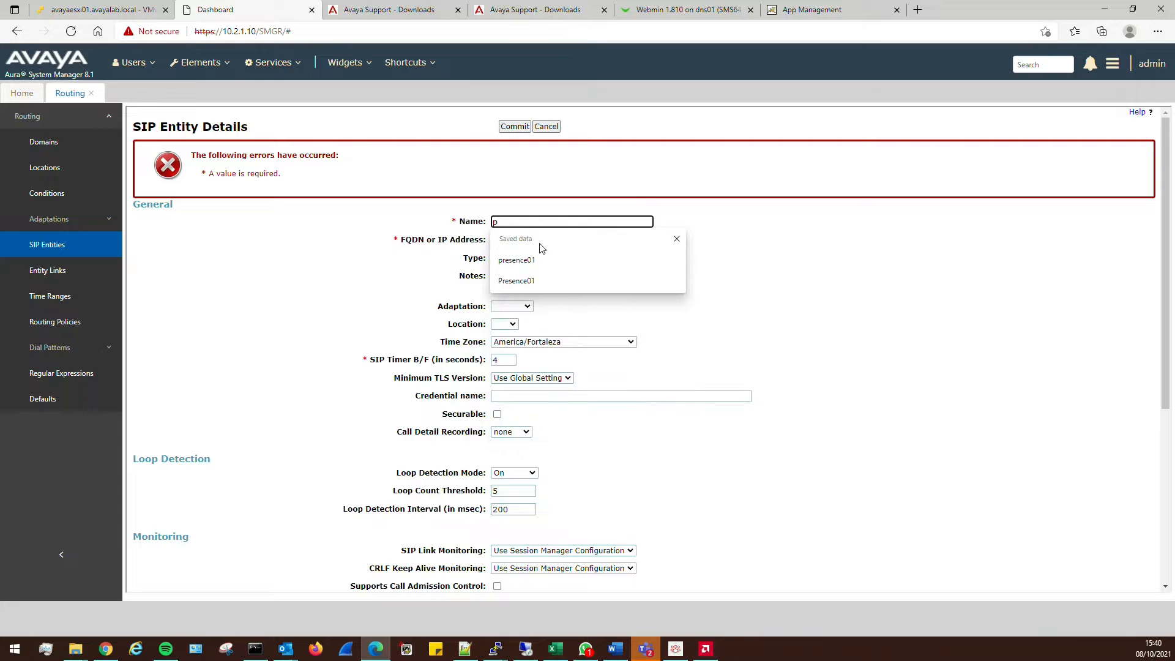
{"action": "left_click", "coordinate": [518, 280]}
Give Presence01 address 10.2.1.126, location Lab and time zone Europe/London
{"action": "left_click", "coordinate": [517, 234]}
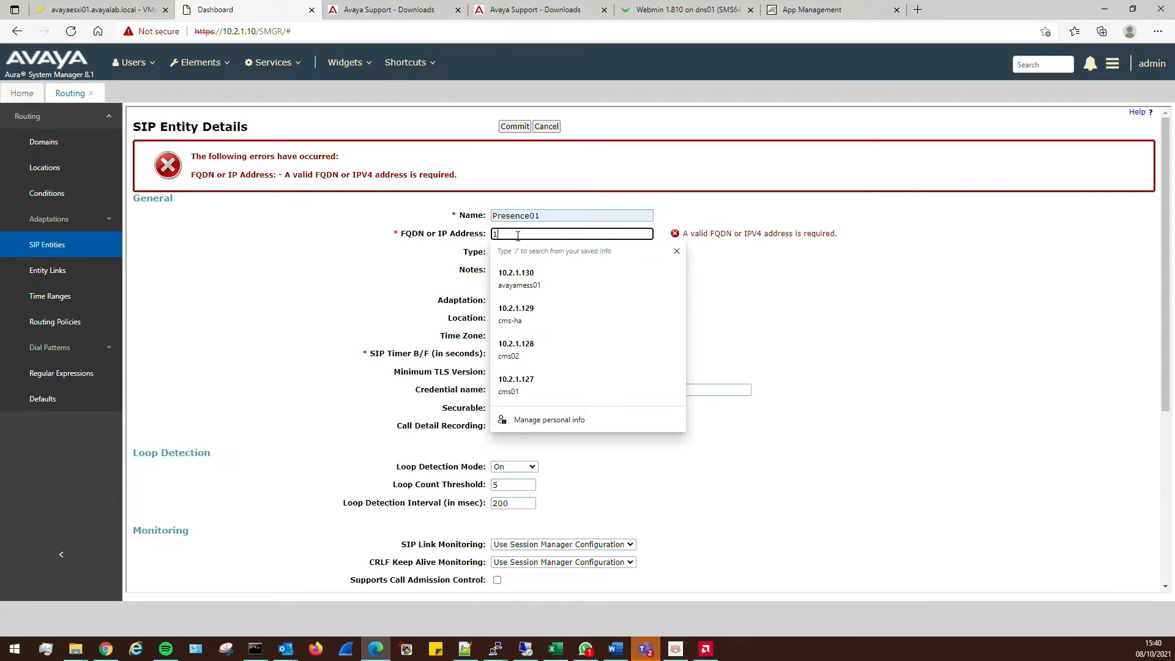
{"action": "type", "text": "10.2.1.12"}
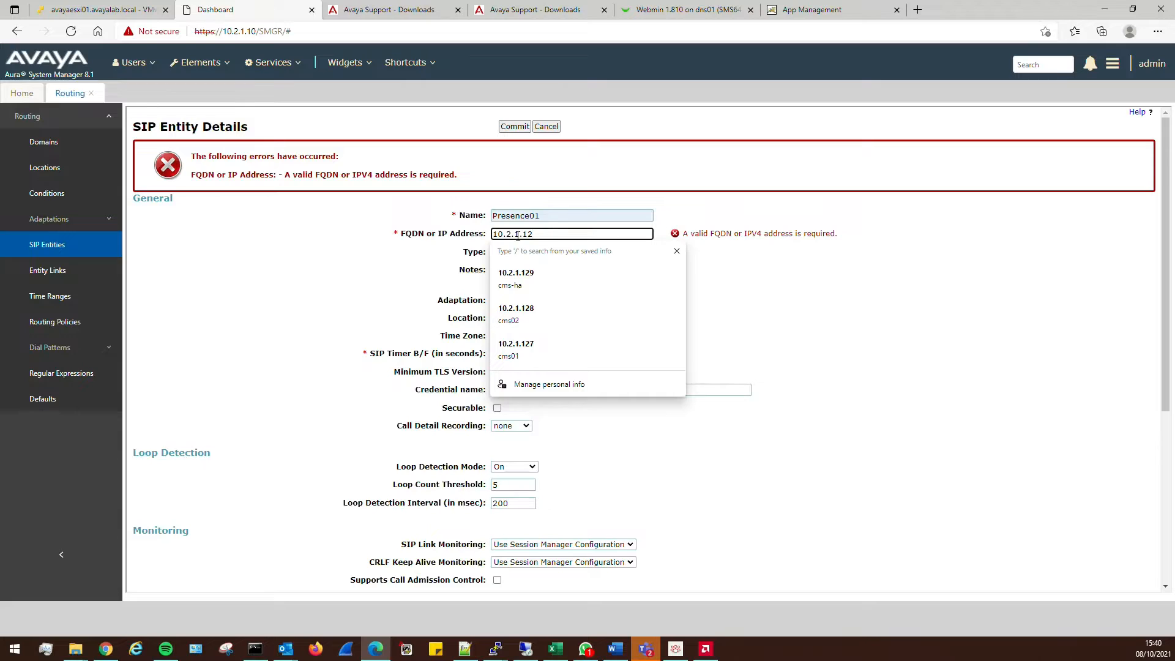
{"action": "type", "text": "6"}
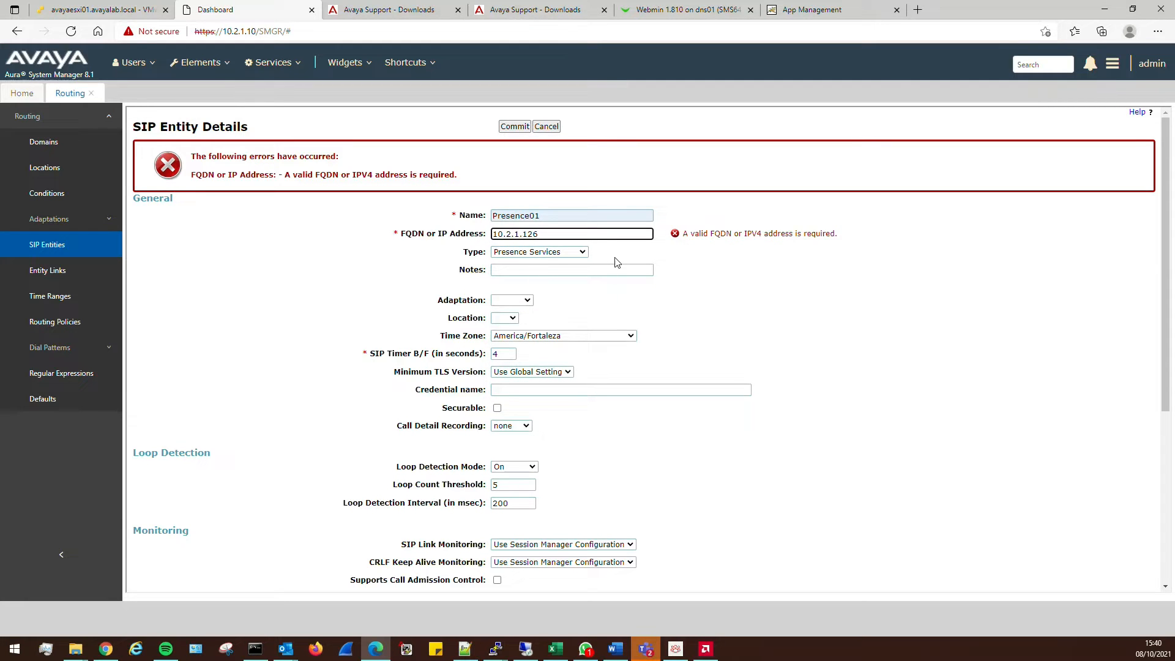
{"action": "left_click", "coordinate": [513, 318]}
{"action": "left_click", "coordinate": [505, 342]}
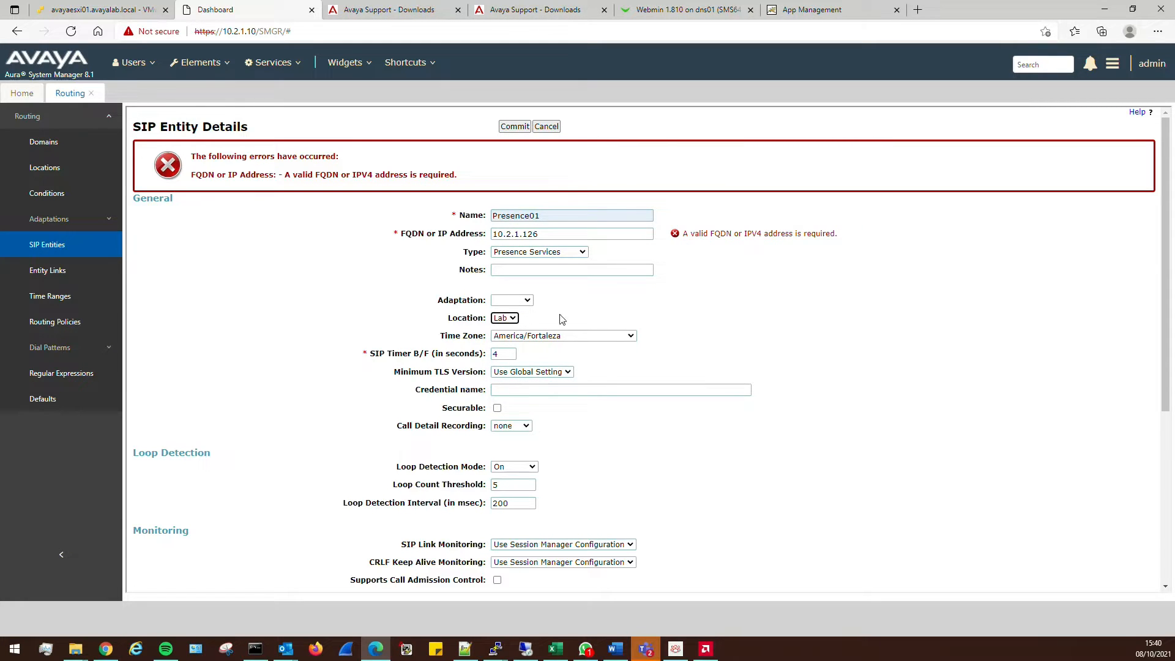
{"action": "left_click", "coordinate": [591, 335]}
{"action": "left_click_drag", "start_coordinate": [633, 374], "coordinate": [628, 493]}
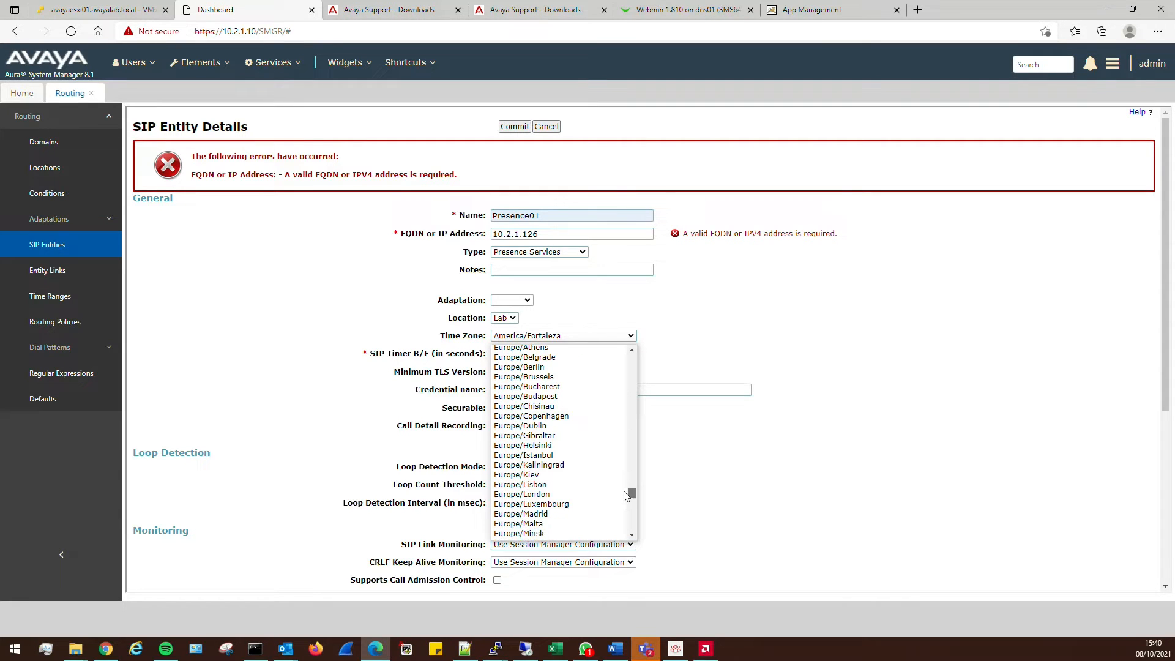
{"action": "left_click", "coordinate": [551, 494]}
{"action": "scroll", "coordinate": [803, 488], "scroll_direction": "down", "scroll_amount": 5}
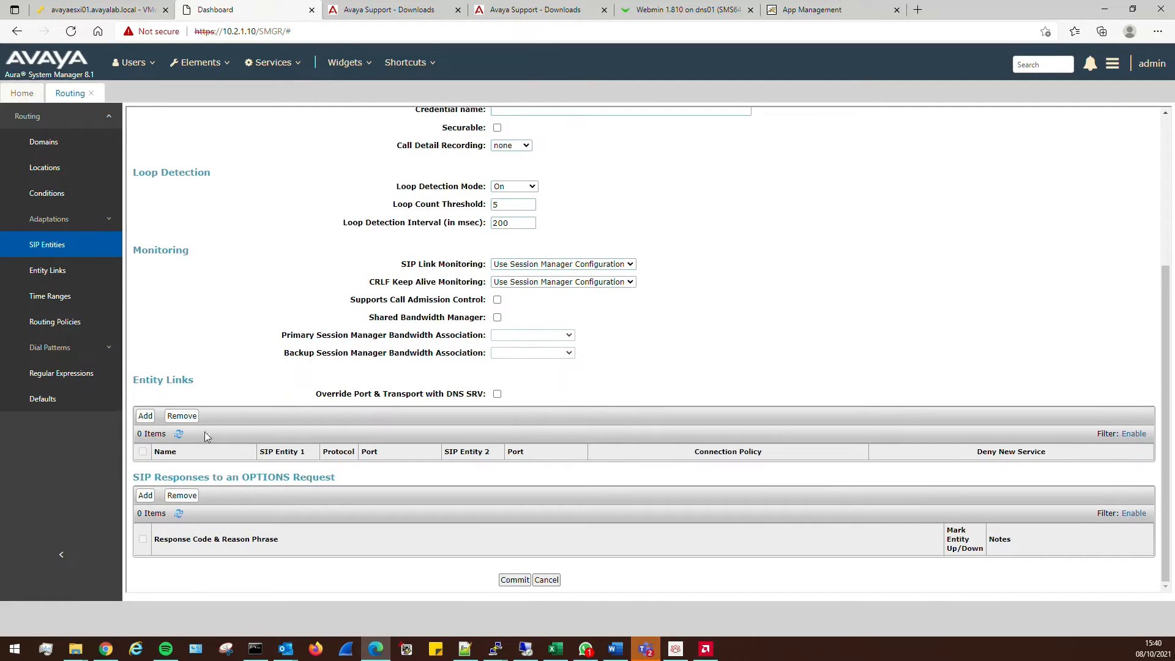
Add two entity links from Presence01 to Session Manager 1 and Session Manager 2
{"action": "left_click", "coordinate": [145, 417]}
{"action": "left_click", "coordinate": [146, 419]}
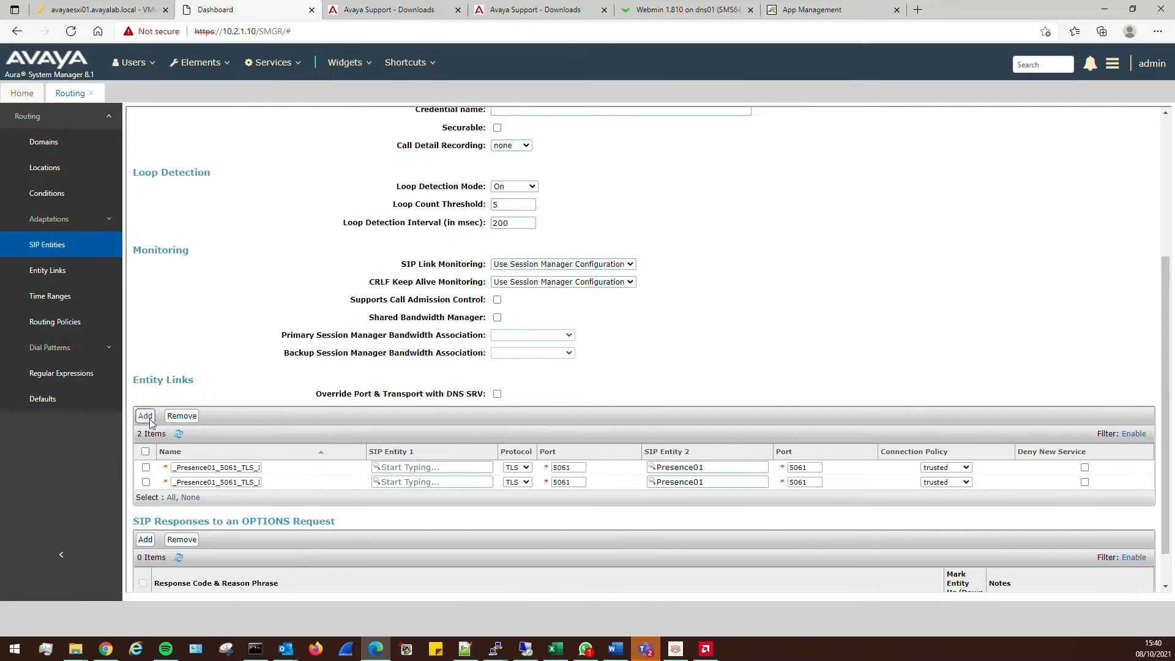
{"action": "left_click", "coordinate": [398, 467]}
{"action": "left_click", "coordinate": [410, 488]}
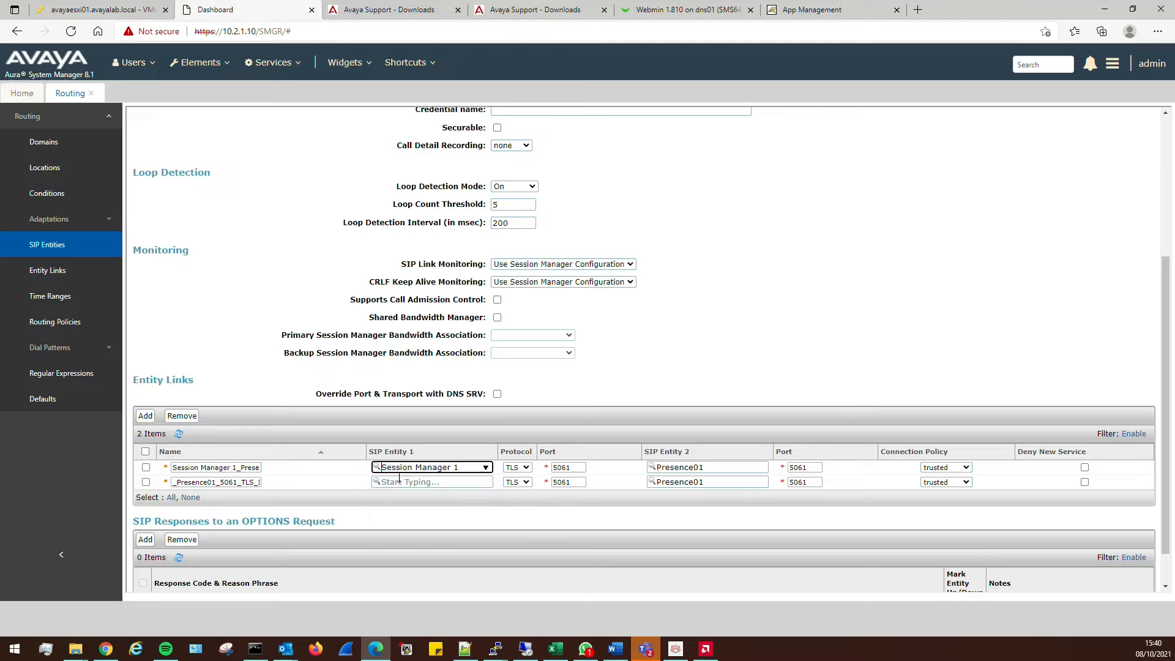
{"action": "left_click", "coordinate": [420, 483]}
{"action": "left_click", "coordinate": [450, 527]}
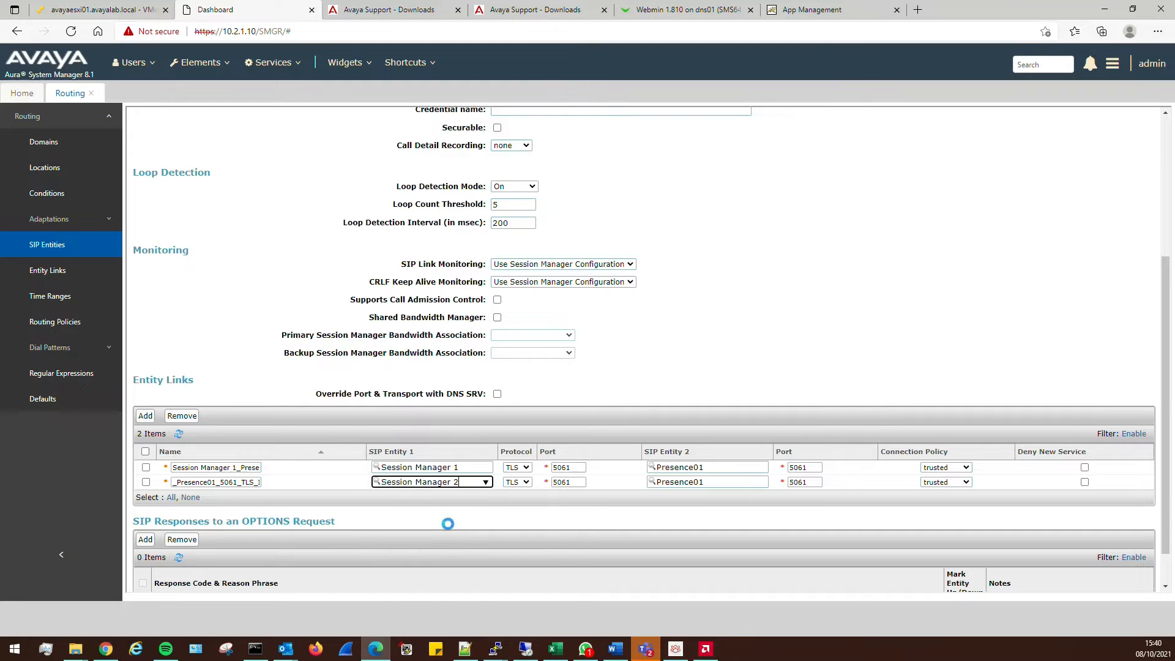
Change both links' port to 5062 and commit the Presence01 entity
{"action": "left_click", "coordinate": [578, 467]}
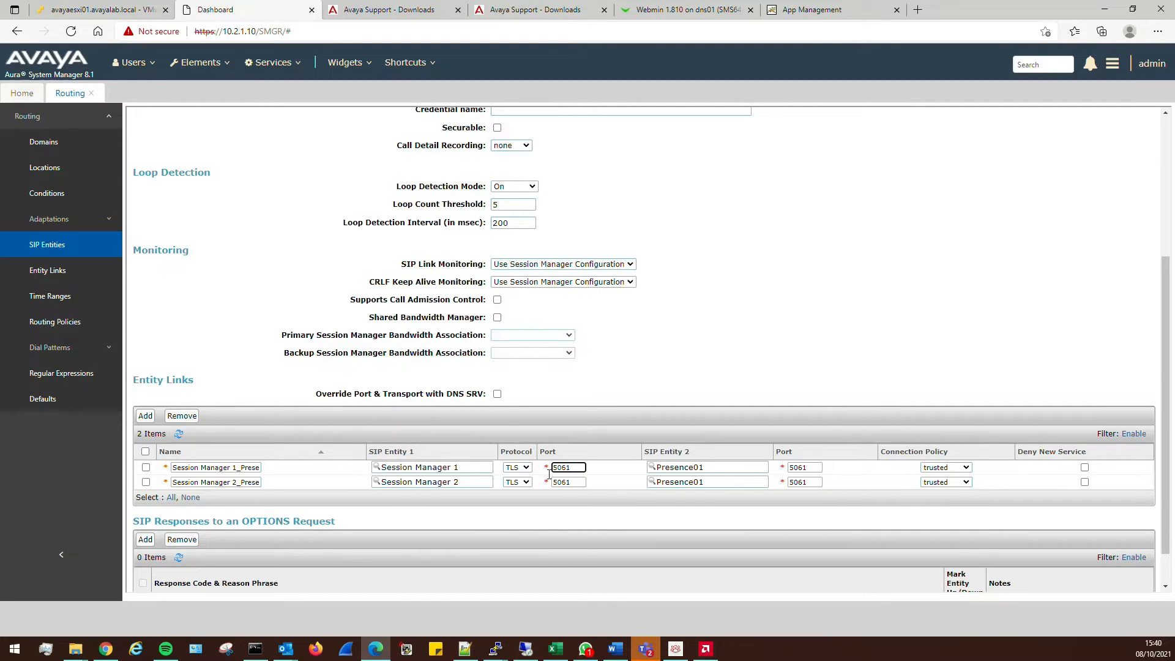
{"action": "key", "text": "BackSpace"}
{"action": "type", "text": "2"}
{"action": "left_click", "coordinate": [578, 483]}
{"action": "key", "text": "BackSpace"}
{"action": "type", "text": "2"}
{"action": "left_click", "coordinate": [720, 316]}
{"action": "scroll", "coordinate": [525, 242], "scroll_direction": "up", "scroll_amount": 4}
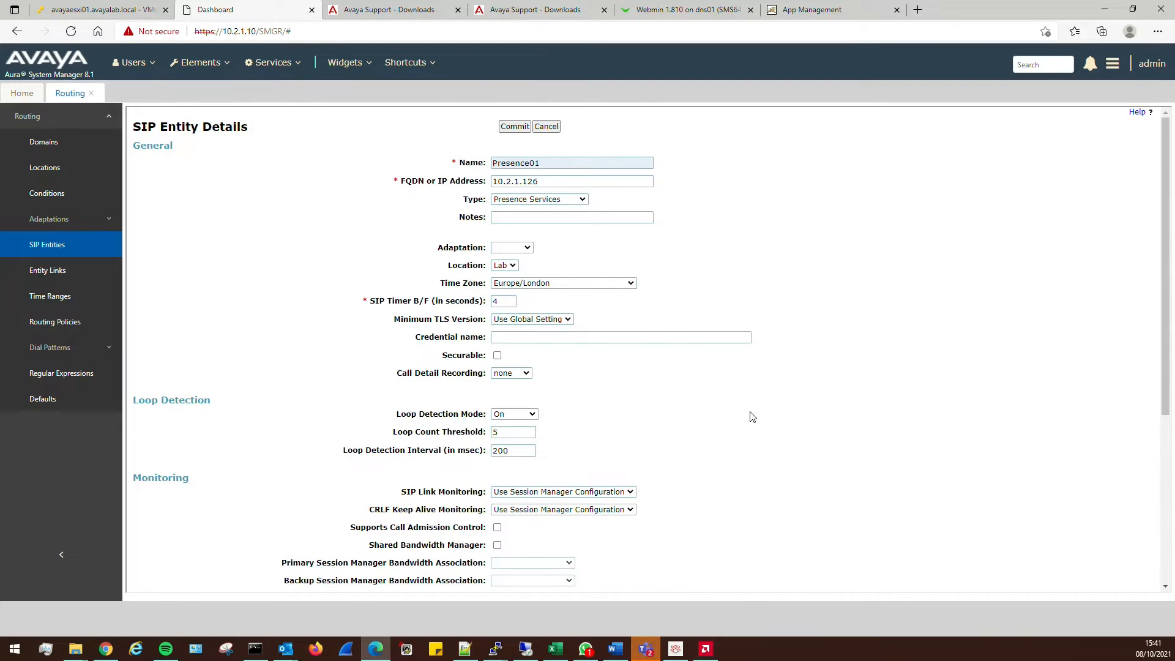
{"action": "scroll", "coordinate": [754, 419], "scroll_direction": "down", "scroll_amount": 4}
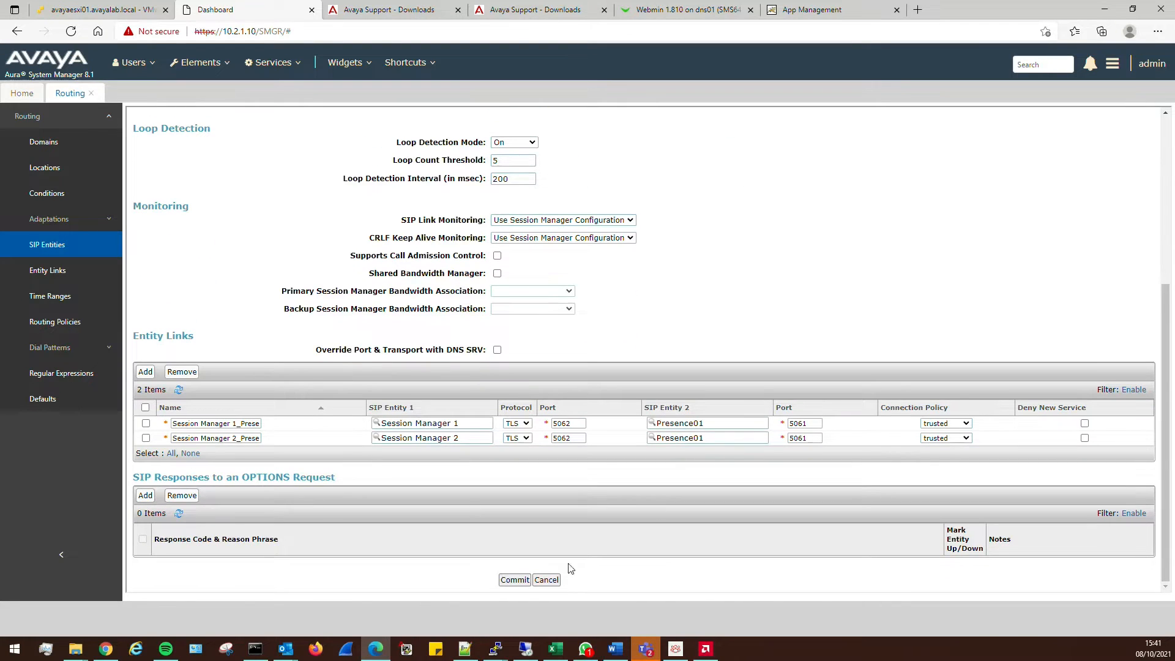
{"action": "left_click", "coordinate": [516, 580]}
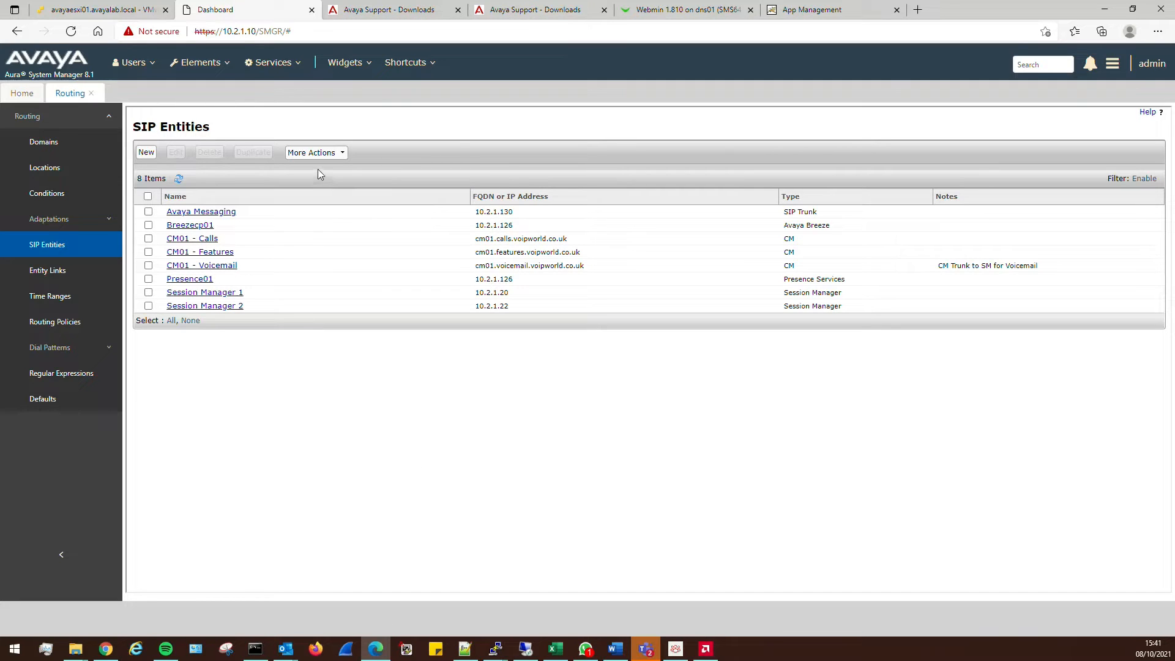
Create a new Avaya Breeze managed element tied to the Breezecp01 SIP entity
{"action": "left_click", "coordinate": [273, 63]}
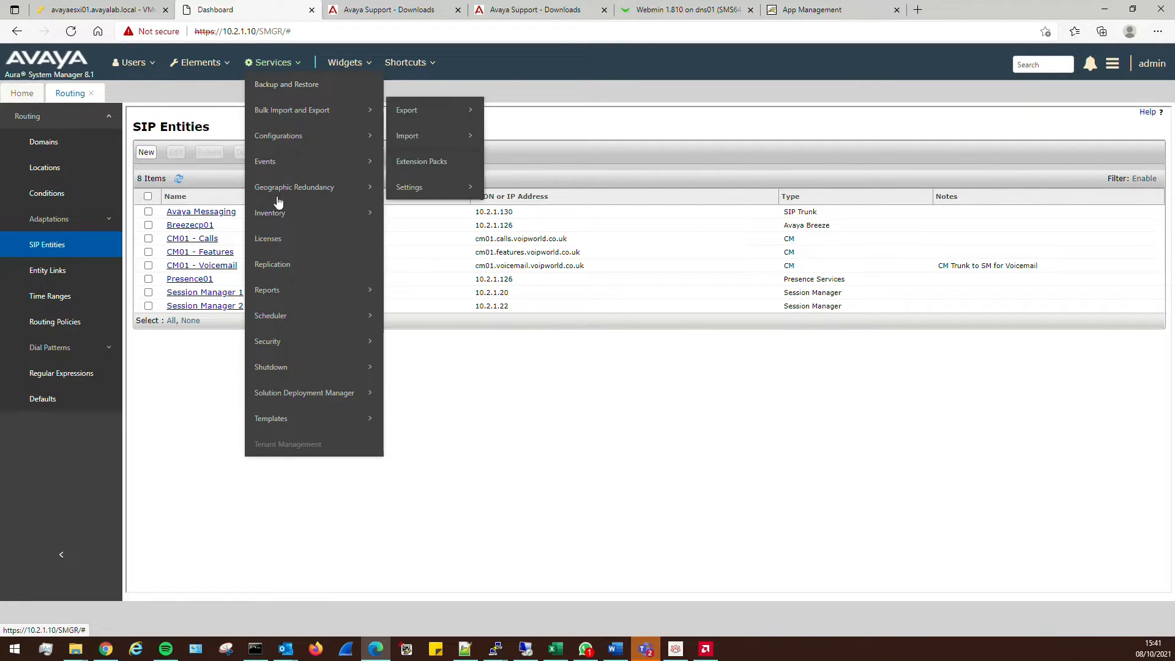
{"action": "mouse_move", "coordinate": [278, 213]}
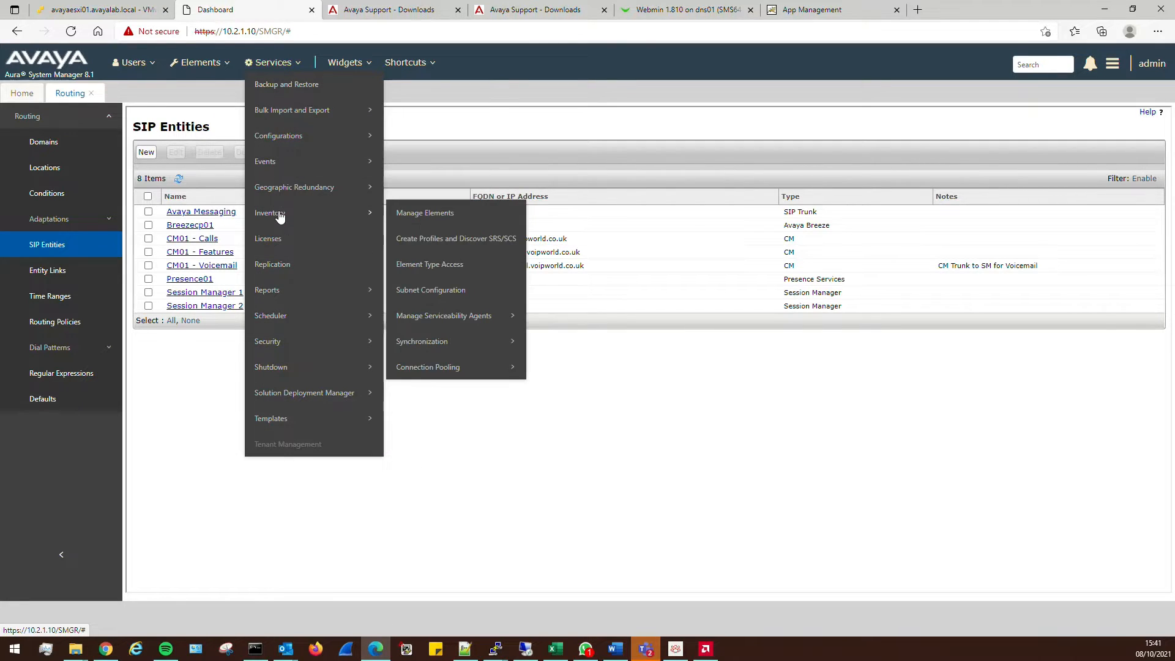
{"action": "left_click", "coordinate": [425, 220]}
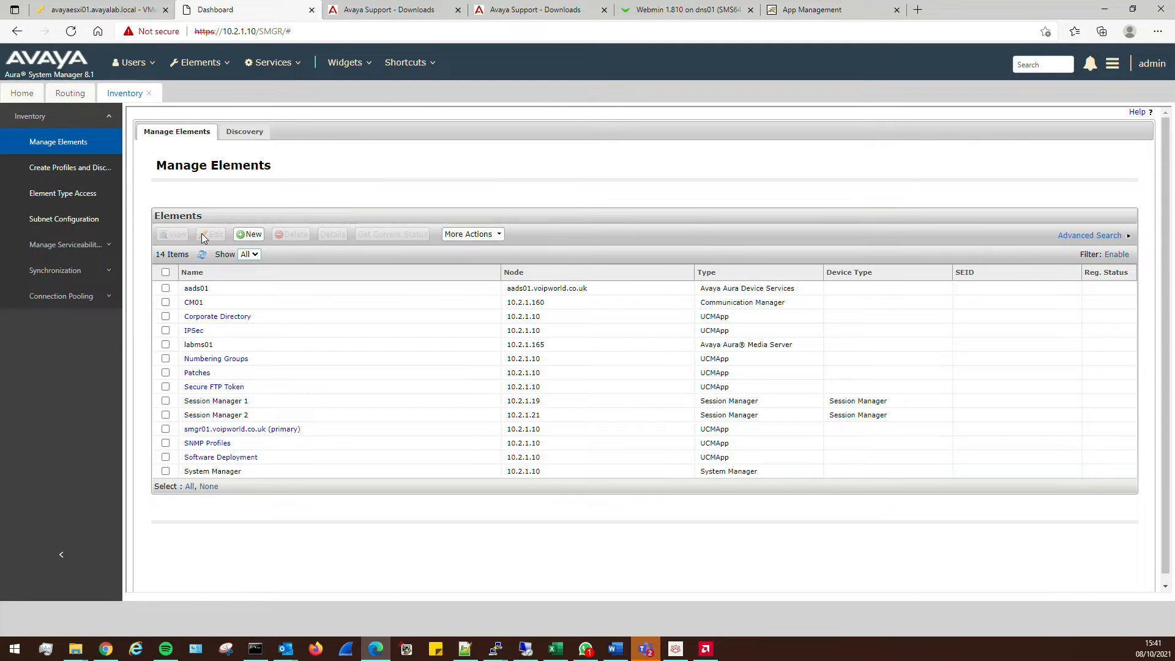
{"action": "left_click", "coordinate": [247, 234]}
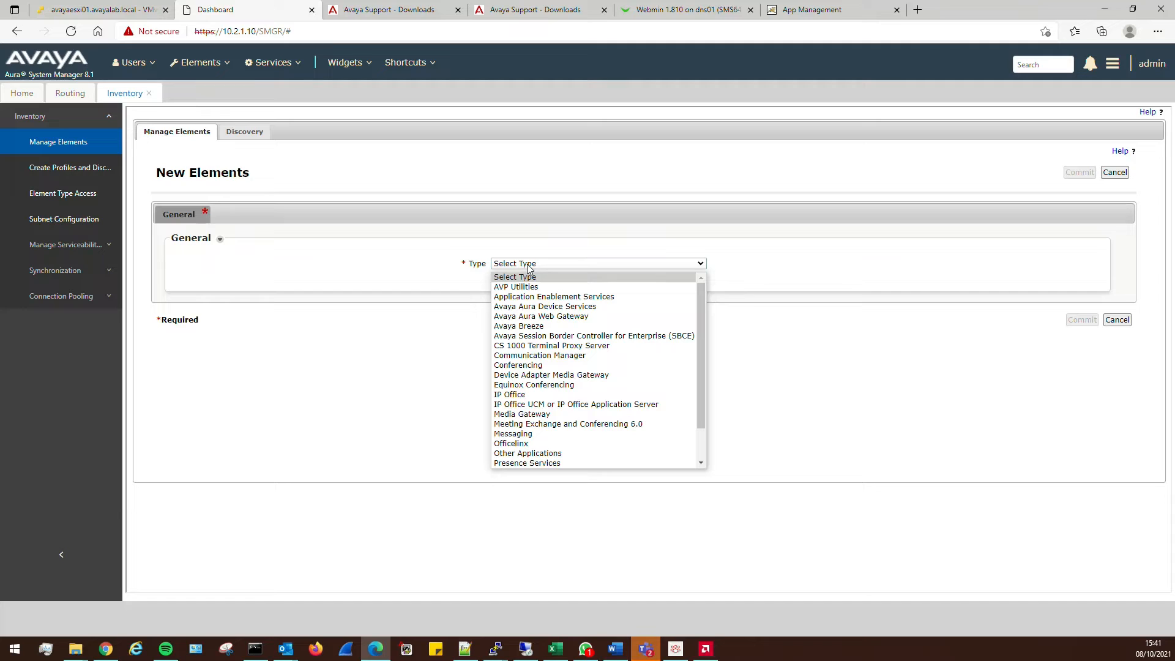
{"action": "left_click", "coordinate": [525, 326]}
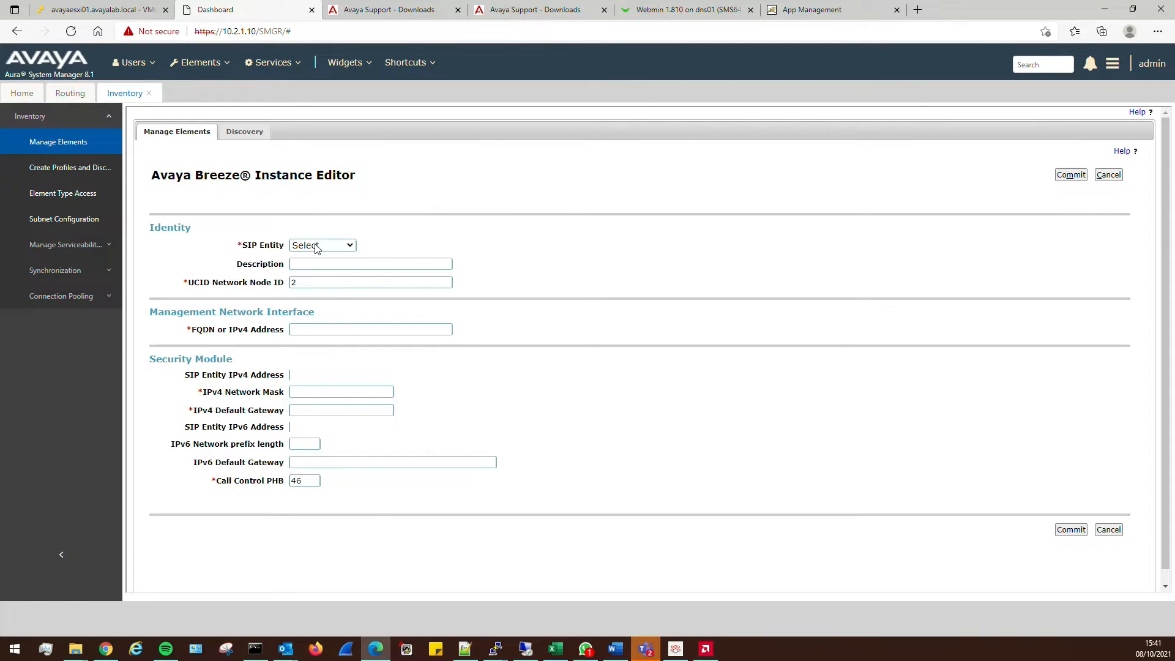
{"action": "left_click", "coordinate": [316, 246]}
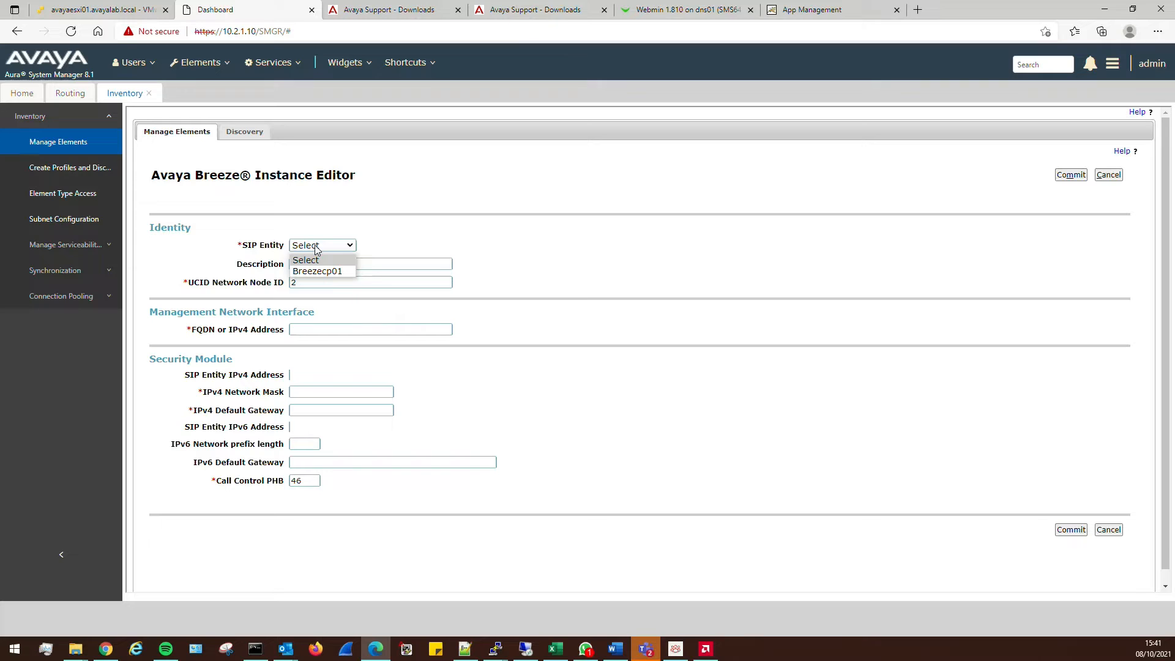
{"action": "left_click", "coordinate": [337, 271]}
Enter management address 10.2.1.125, mask 255.255.255.0, gateway 10.2.1.1, and commit the instance
{"action": "left_click", "coordinate": [336, 330]}
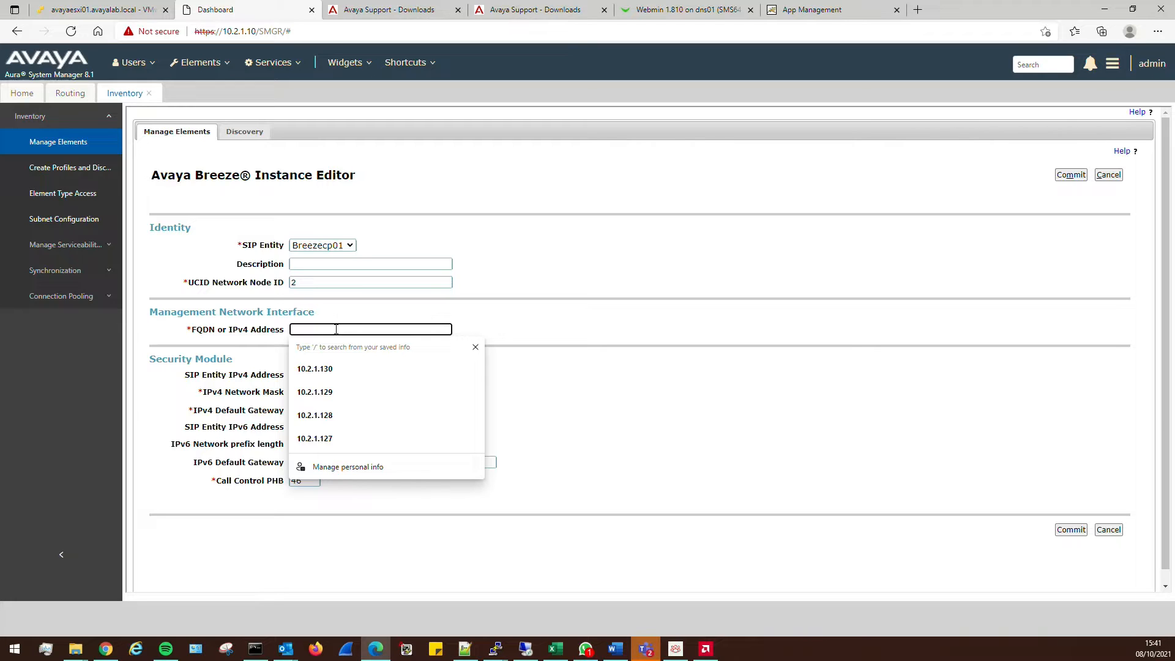
{"action": "type", "text": "10.2.1.125"}
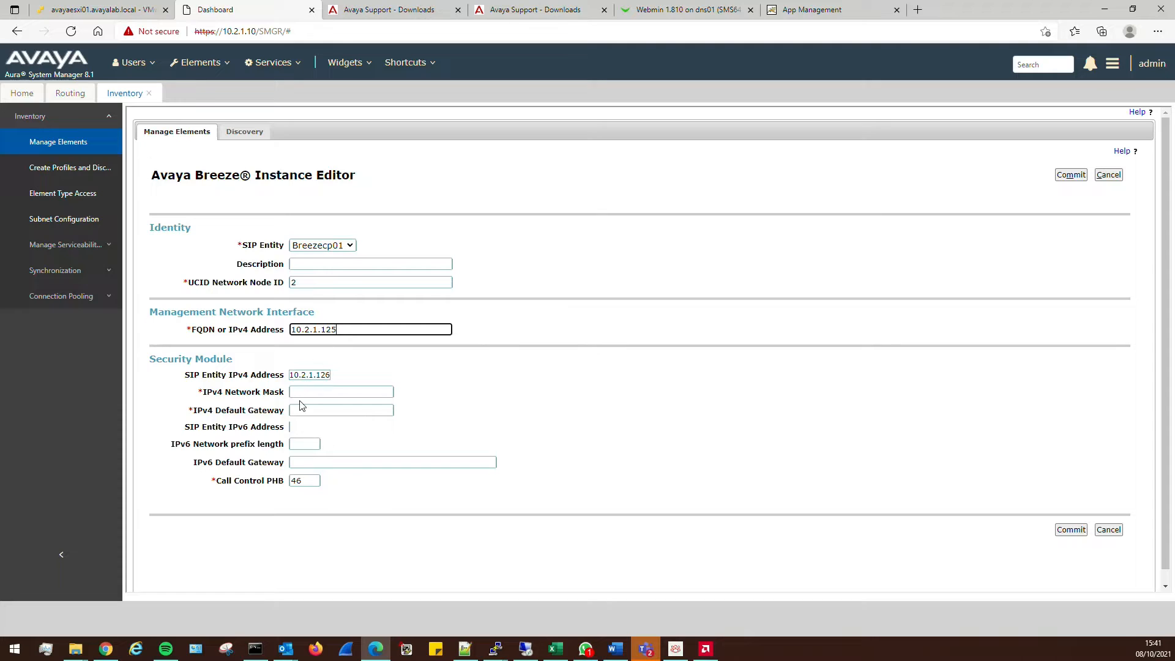
{"action": "left_click", "coordinate": [324, 393]}
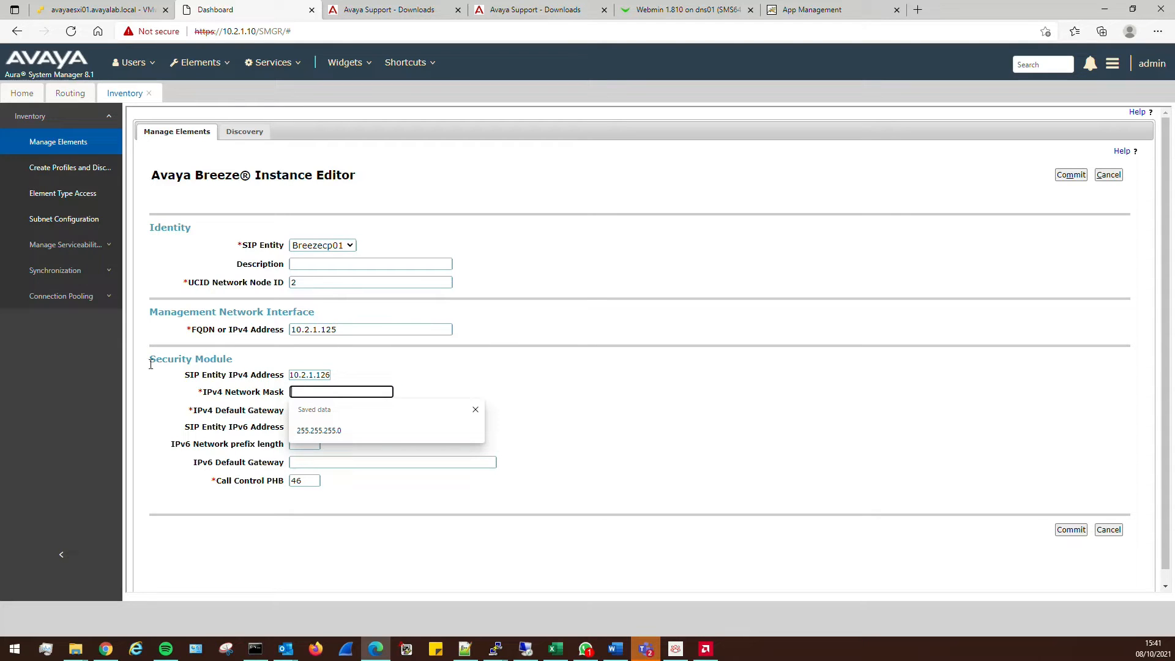
{"action": "left_click", "coordinate": [332, 432]}
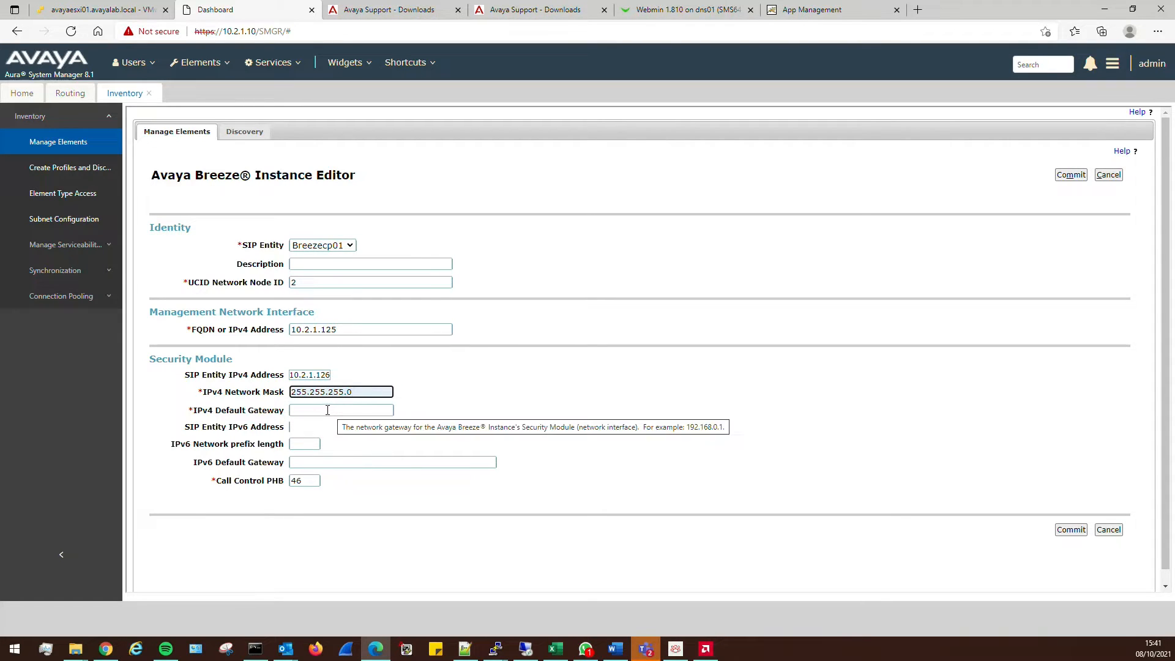
{"action": "left_click", "coordinate": [338, 410]}
{"action": "left_click", "coordinate": [321, 444]}
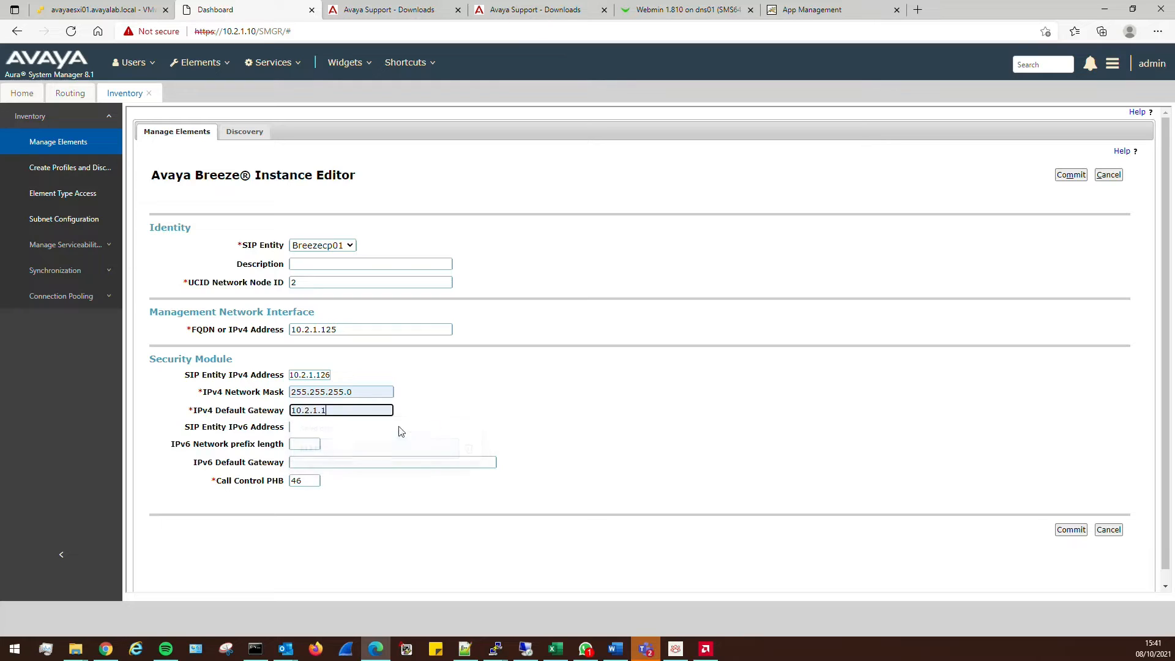
{"action": "left_click", "coordinate": [575, 425]}
{"action": "double_click", "coordinate": [308, 482]}
{"action": "left_click", "coordinate": [1071, 531]}
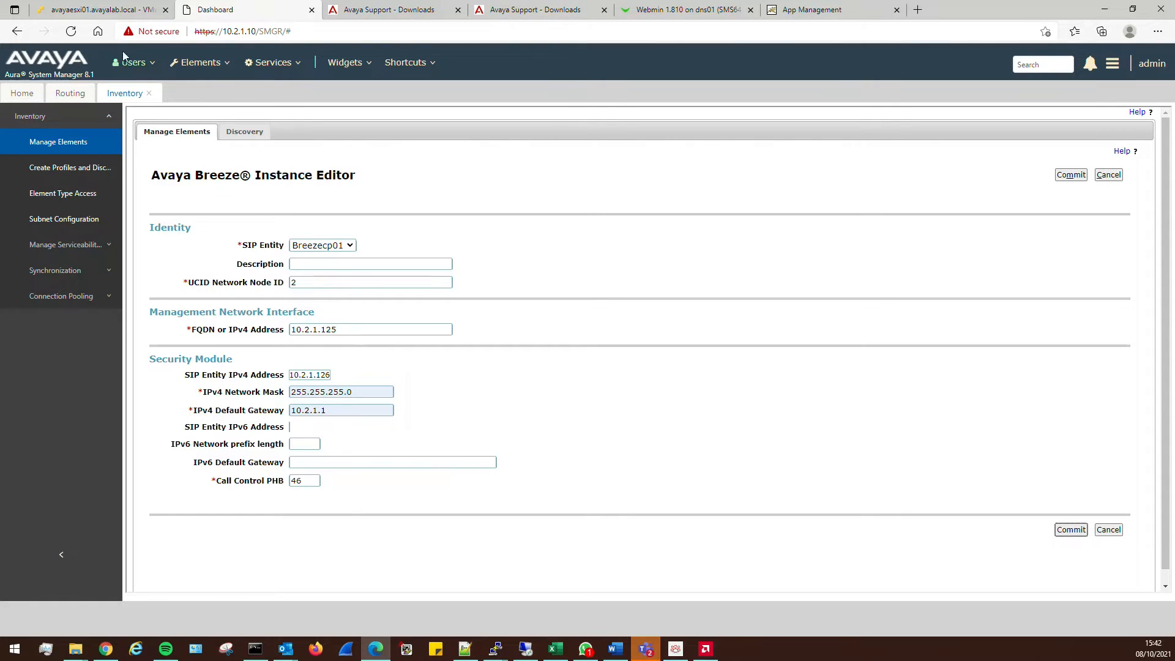
Glance at the ESXi virtual machine list, then go back to System Manager's element list
{"action": "left_click", "coordinate": [121, 13]}
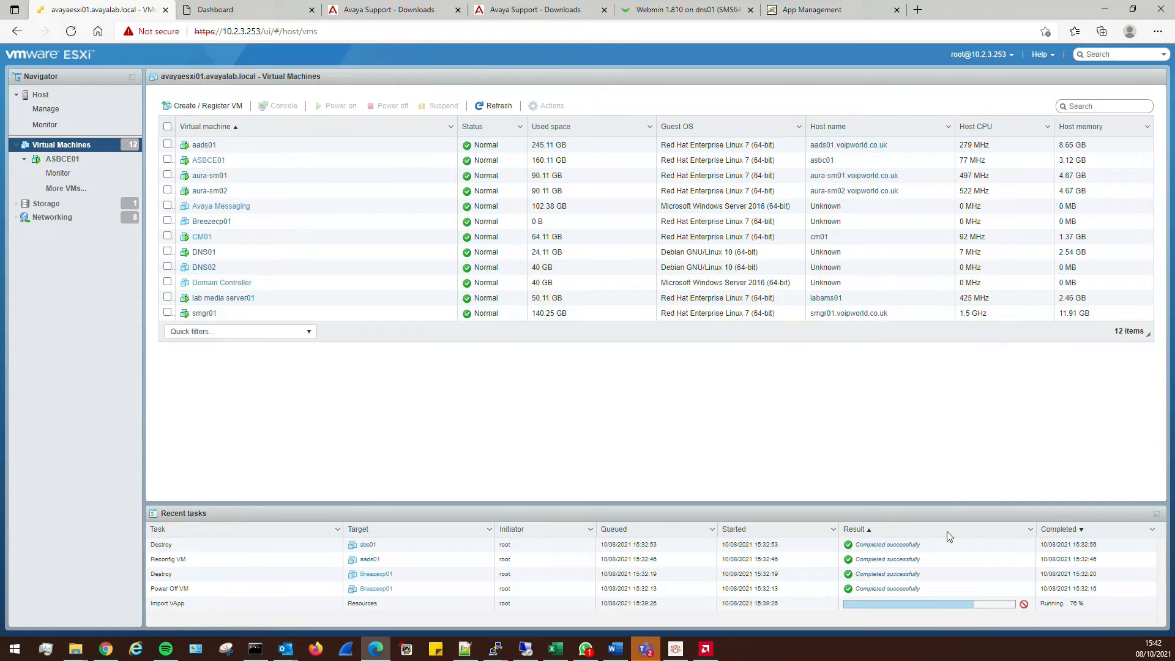
{"action": "left_click", "coordinate": [245, 10]}
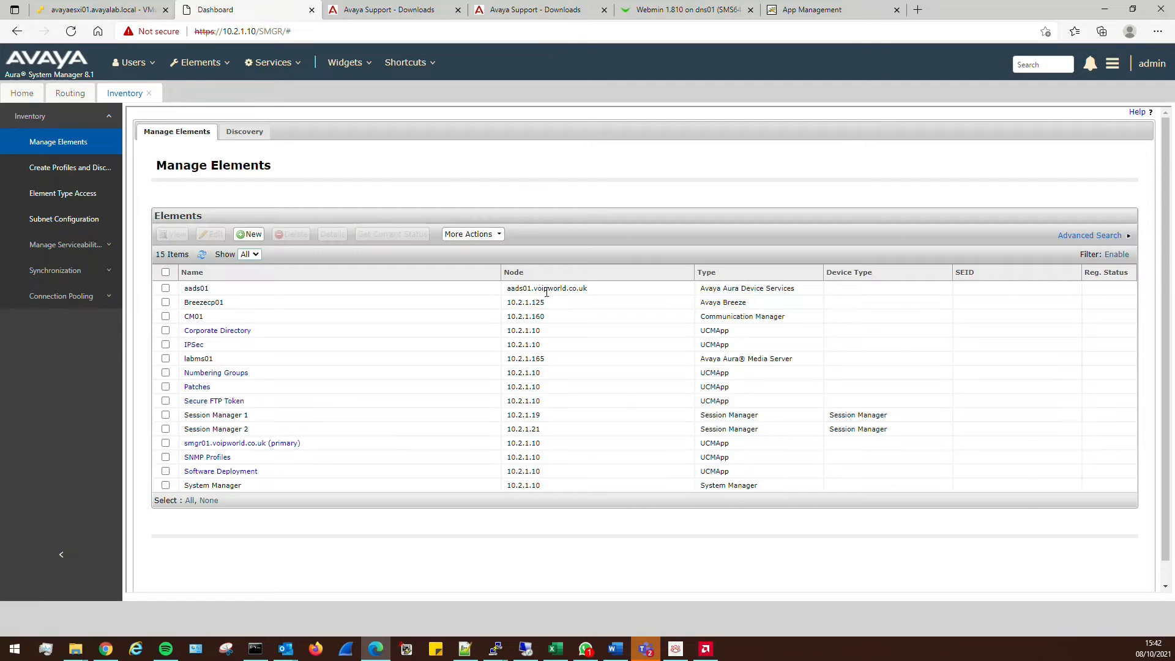
Go to Breeze cluster administration and start a new cluster
{"action": "left_click", "coordinate": [190, 66]}
{"action": "mouse_move", "coordinate": [197, 84]}
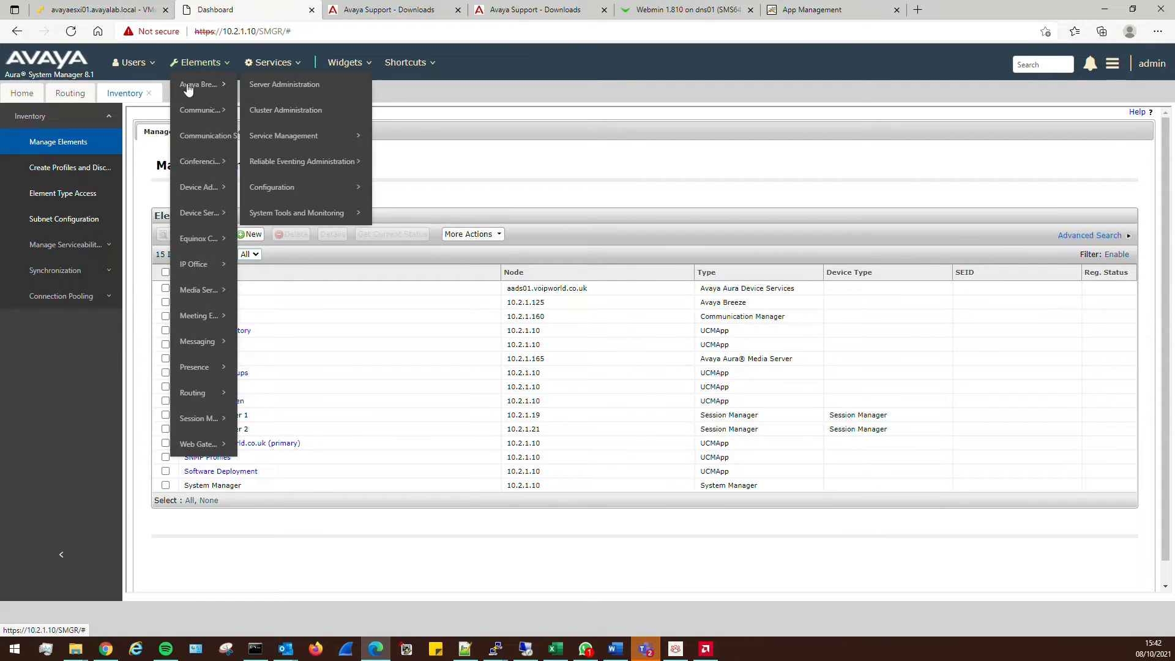
{"action": "left_click", "coordinate": [291, 86]}
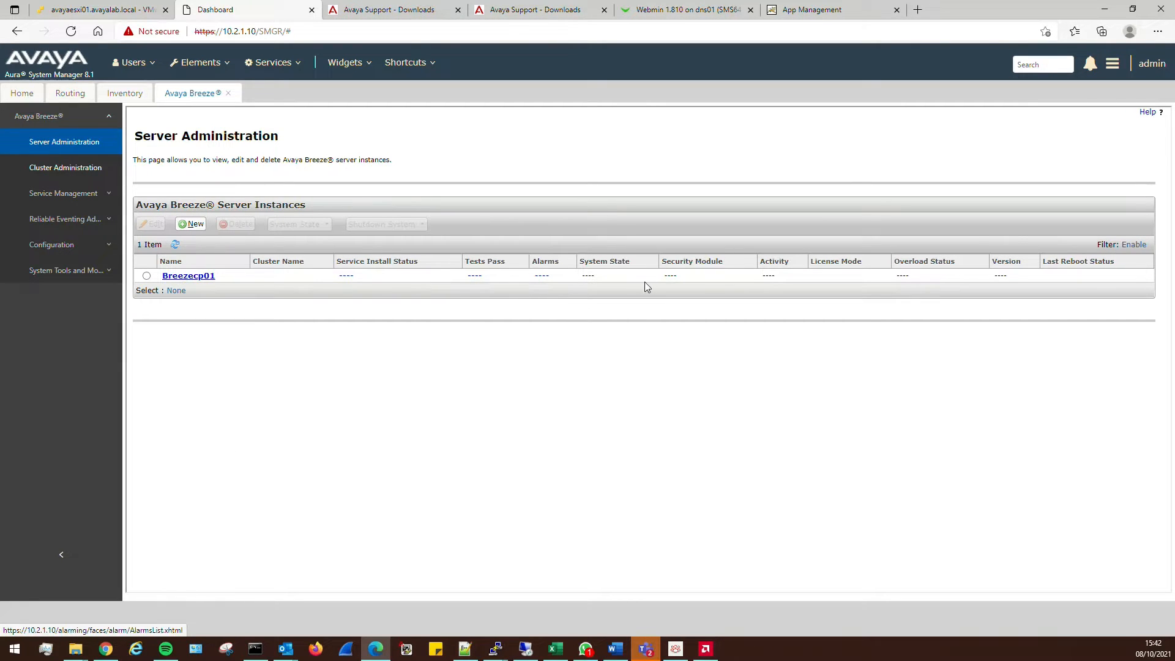
{"action": "left_click", "coordinate": [63, 171]}
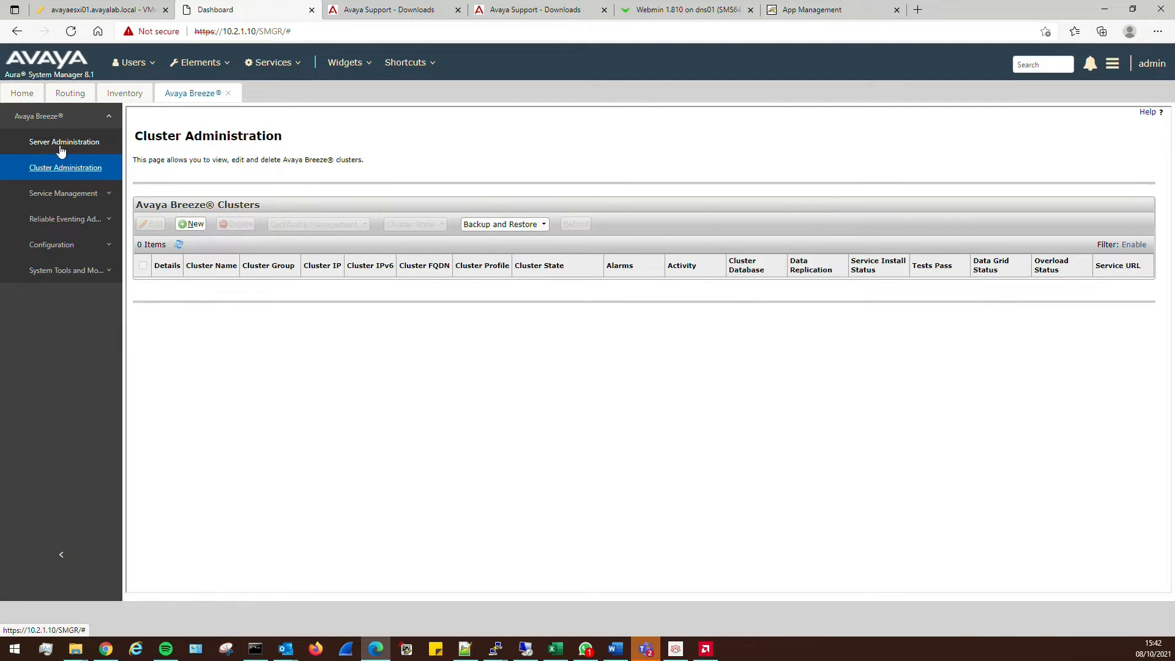
{"action": "left_click", "coordinate": [58, 144]}
{"action": "left_click", "coordinate": [62, 171]}
{"action": "left_click", "coordinate": [190, 224]}
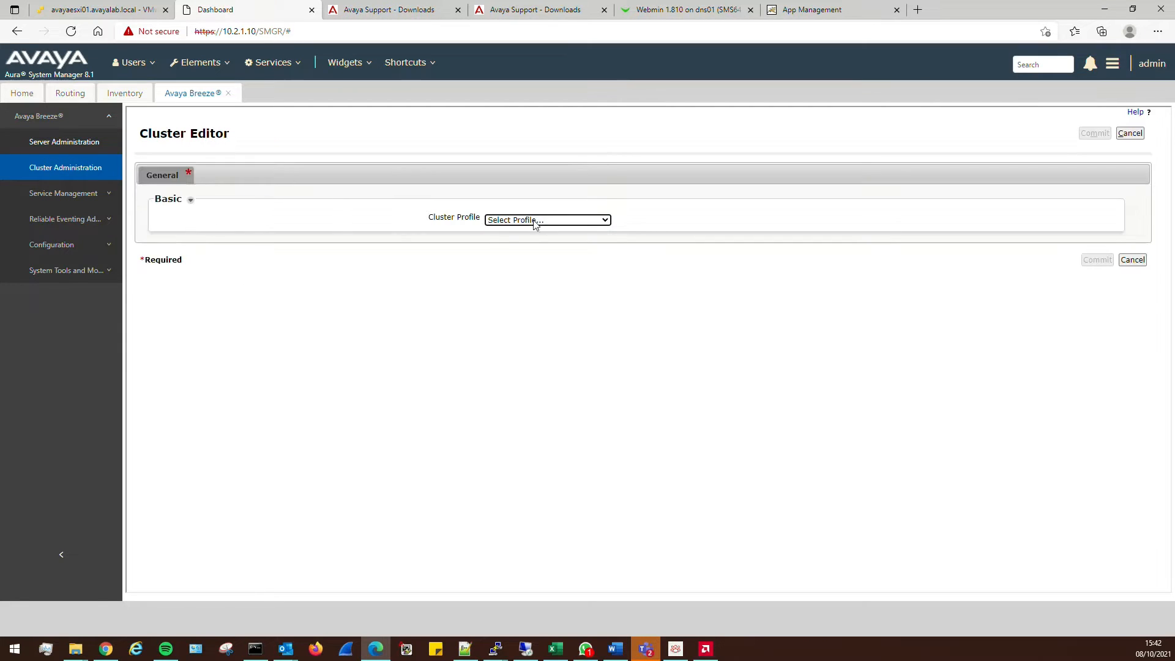
Give the cluster the Core Platform profile, name breezecp01 and IPv4 address 10.2.1.126
{"action": "left_click", "coordinate": [535, 221]}
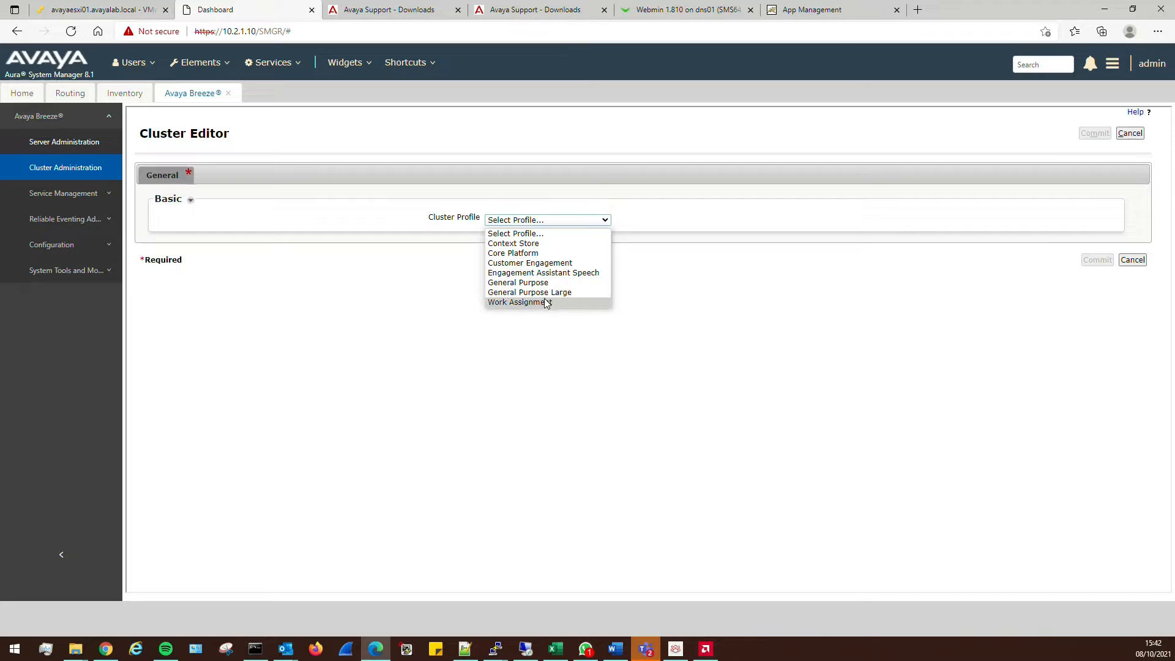
{"action": "left_click", "coordinate": [558, 256]}
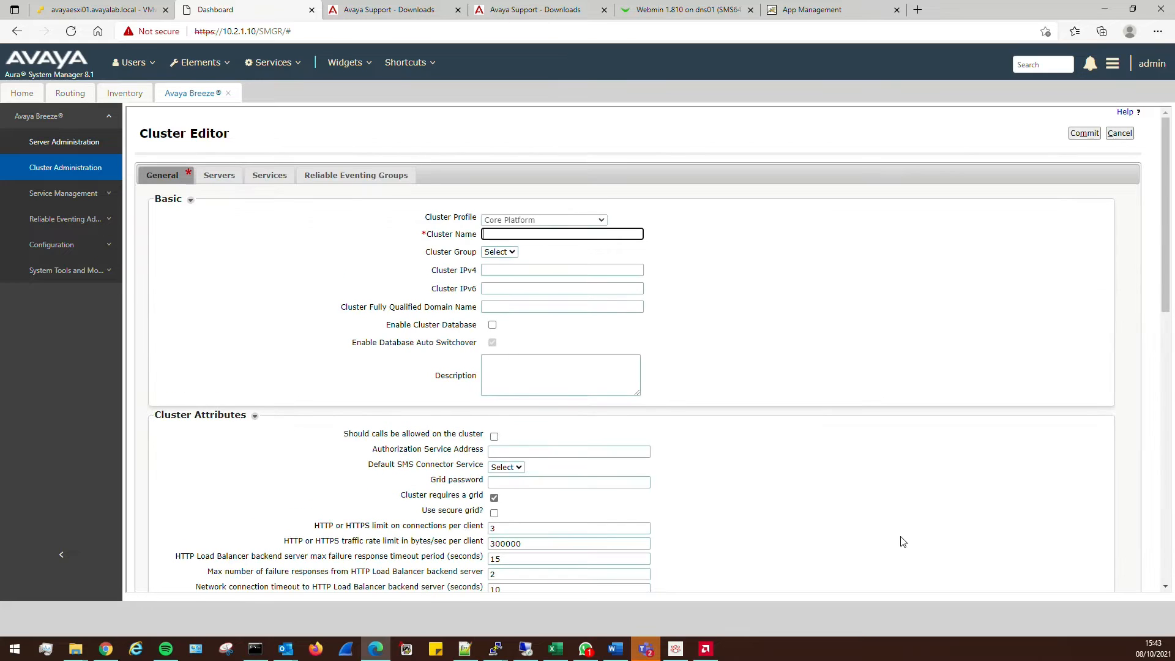
{"action": "left_click", "coordinate": [528, 233]}
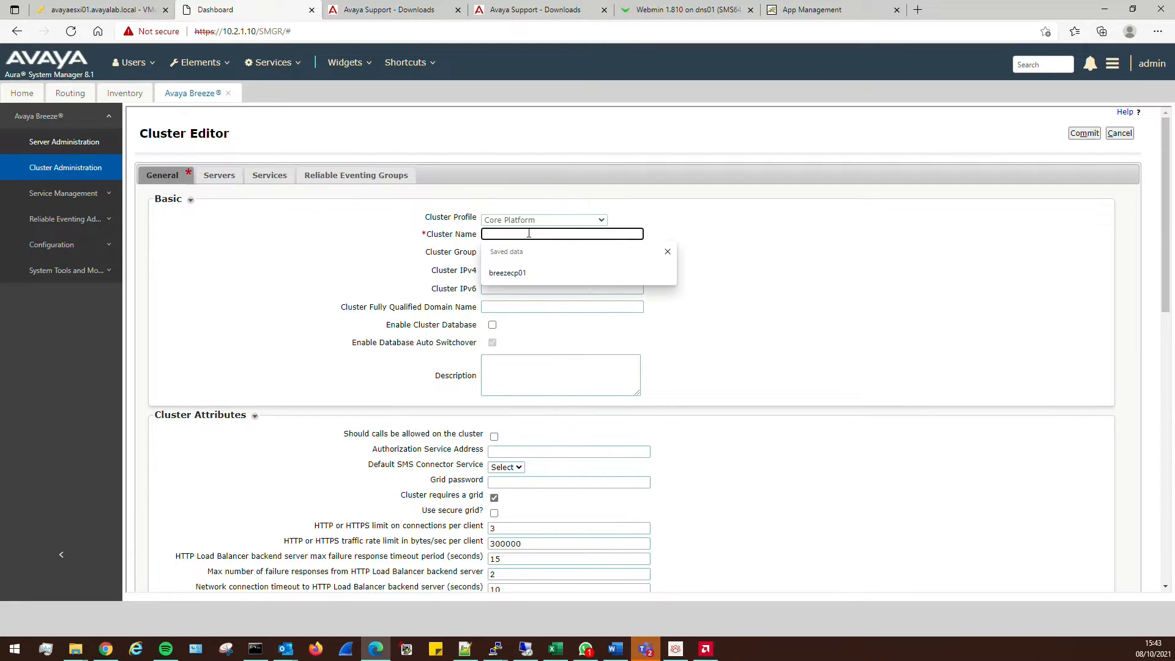
{"action": "left_click", "coordinate": [525, 276]}
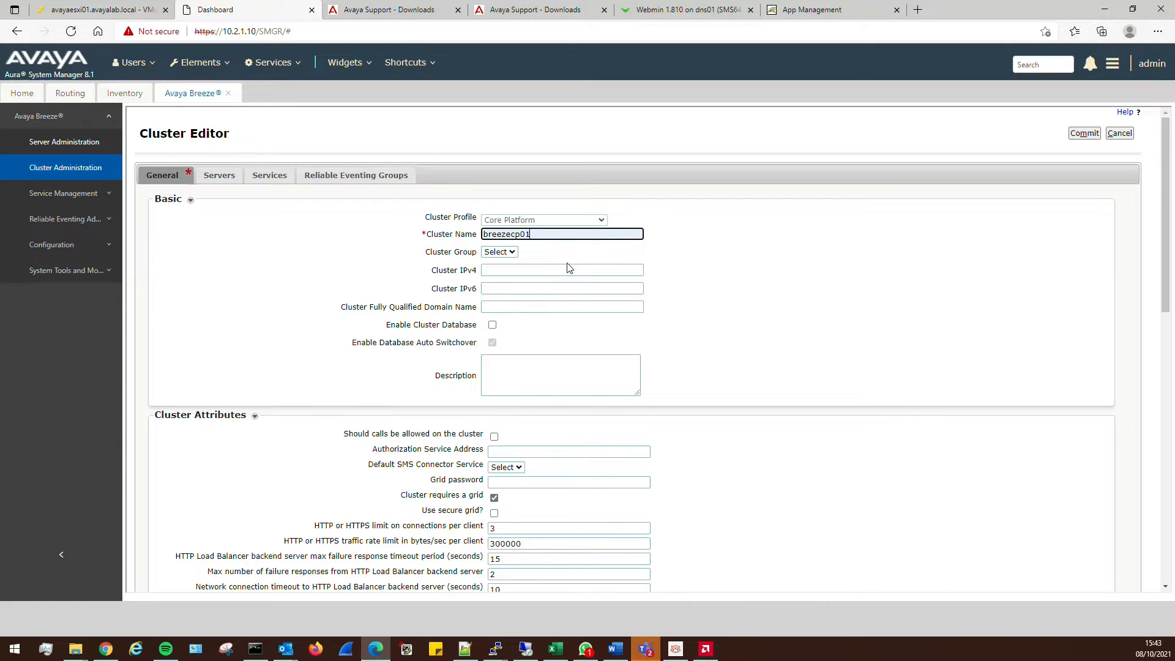
{"action": "left_click", "coordinate": [517, 270]}
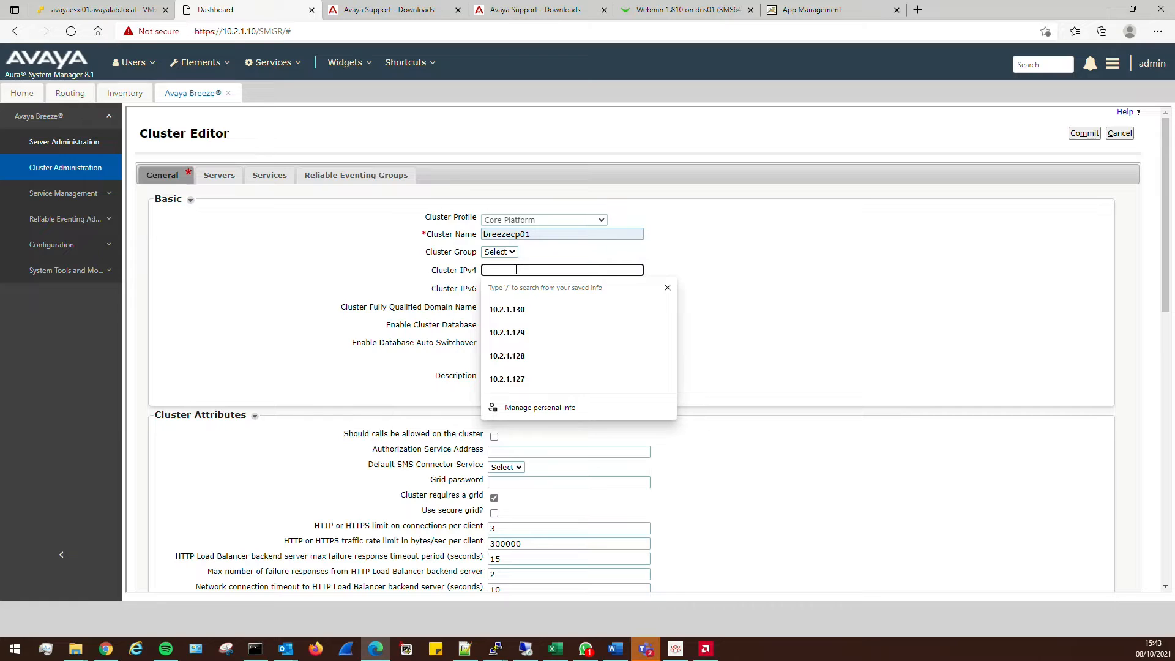
{"action": "type", "text": "10.2.1.126"}
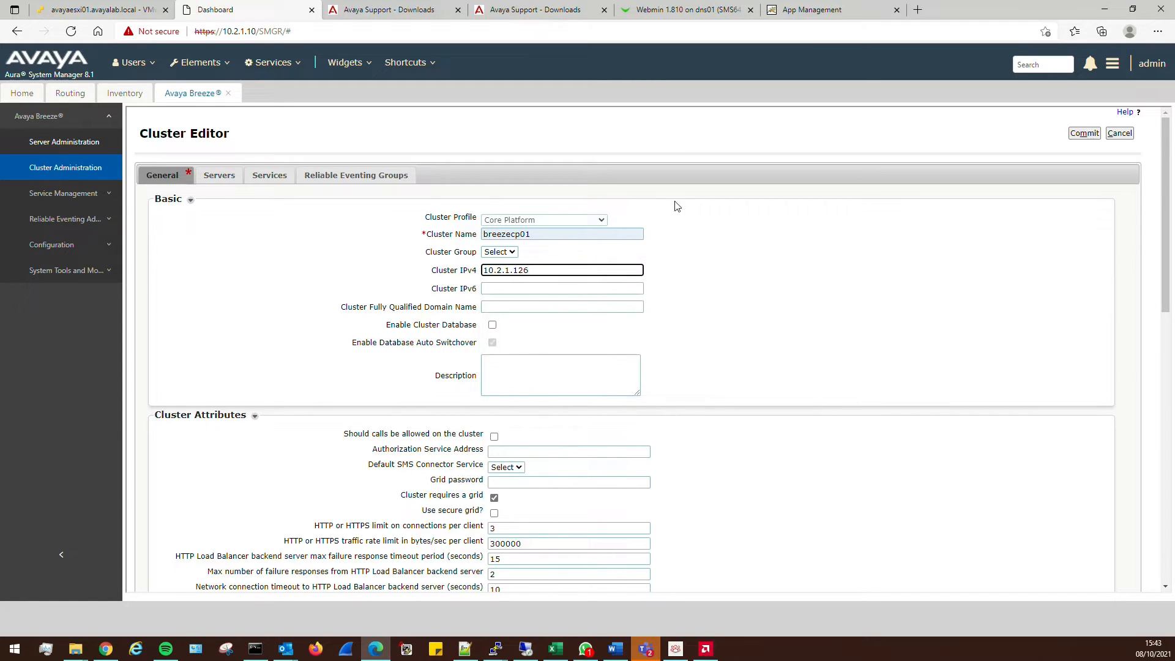
{"action": "left_click", "coordinate": [733, 314]}
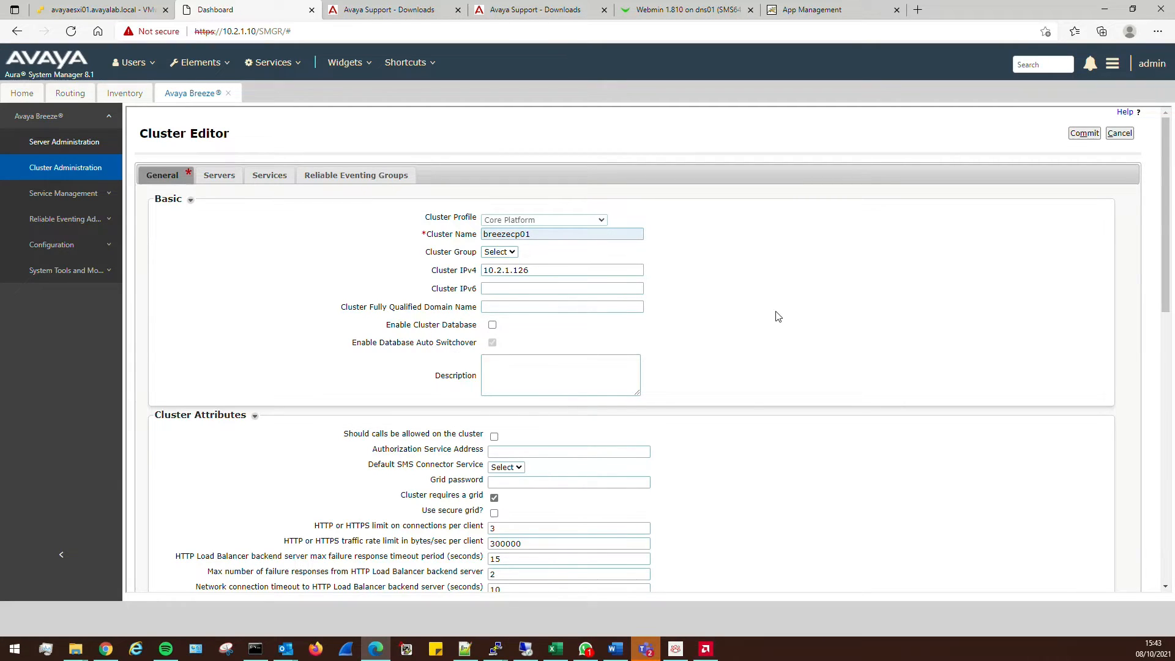
{"action": "scroll", "coordinate": [778, 317], "scroll_direction": "down", "scroll_amount": 2}
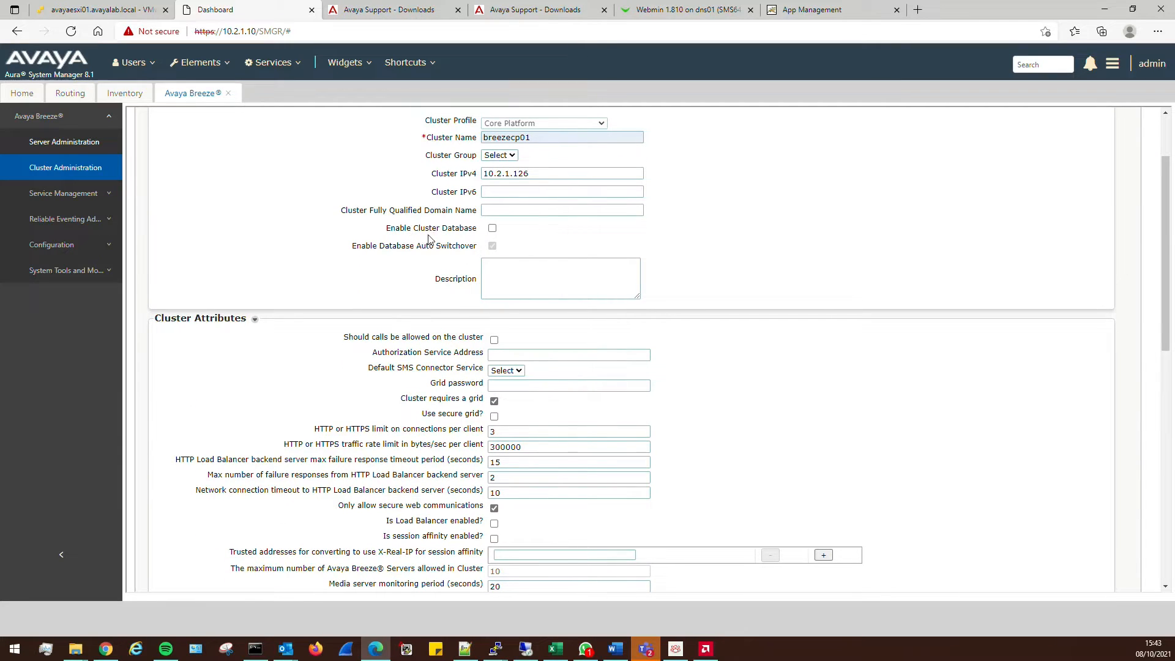
Enable the cluster database with auto switchover, accepting the 8 GB memory warning
{"action": "left_click", "coordinate": [492, 229]}
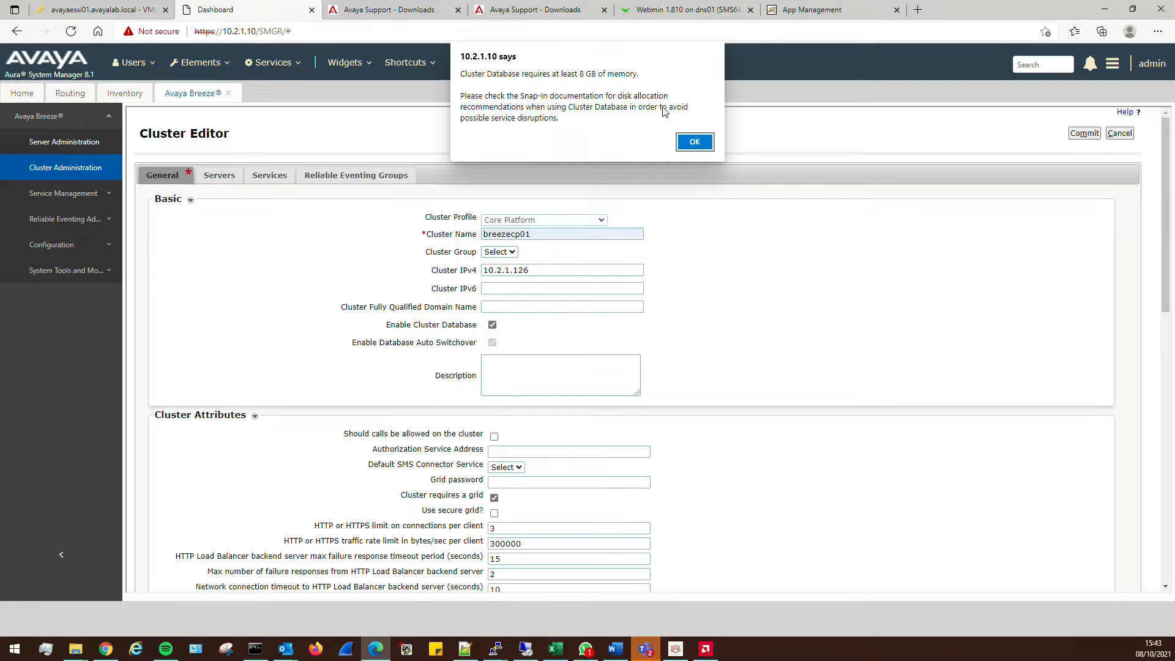
{"action": "left_click", "coordinate": [690, 143]}
{"action": "scroll", "coordinate": [784, 338], "scroll_direction": "down", "scroll_amount": 2}
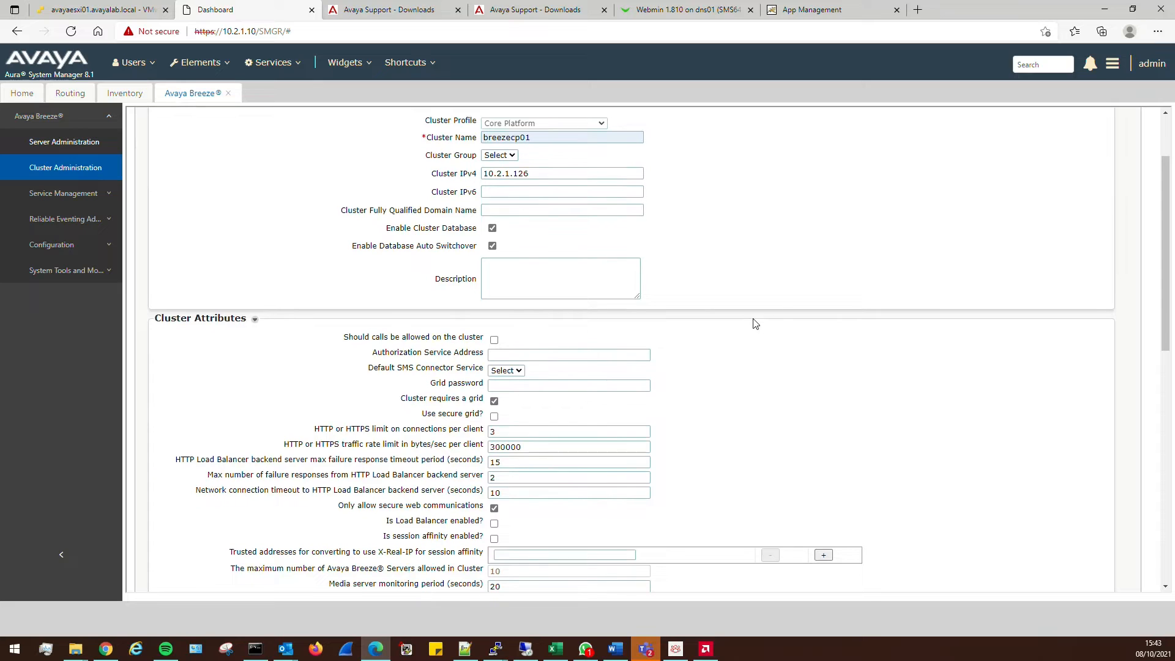
{"action": "scroll", "coordinate": [777, 298], "scroll_direction": "down", "scroll_amount": 2}
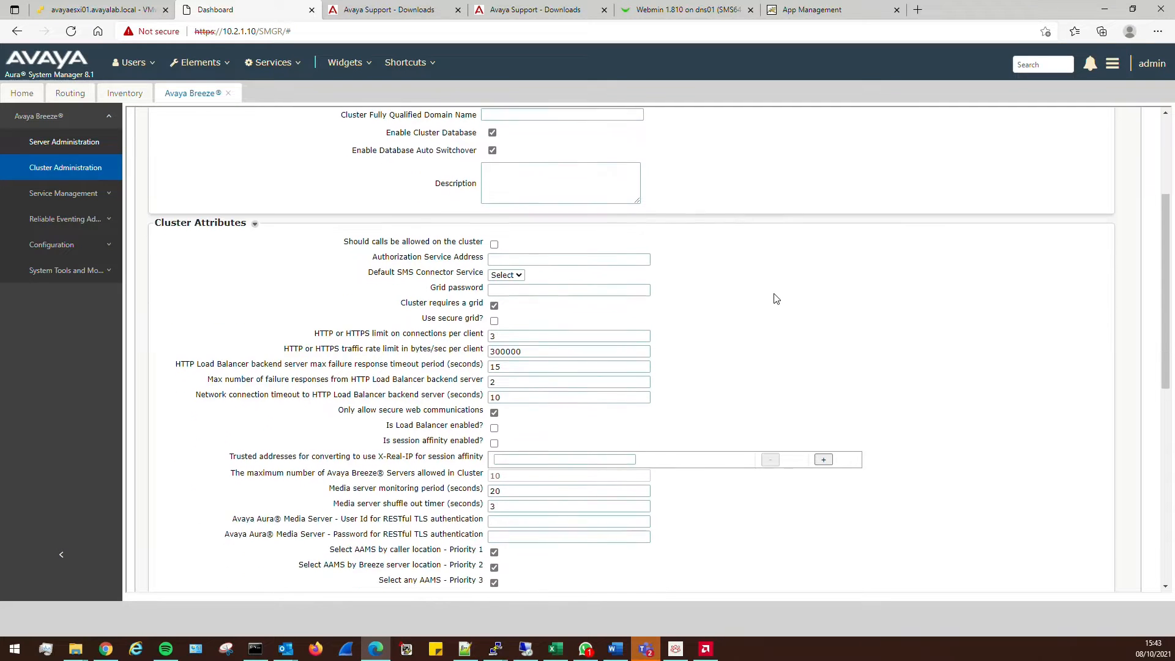
Allow calls on the cluster and enter the media server user ID and password
{"action": "left_click", "coordinate": [495, 242]}
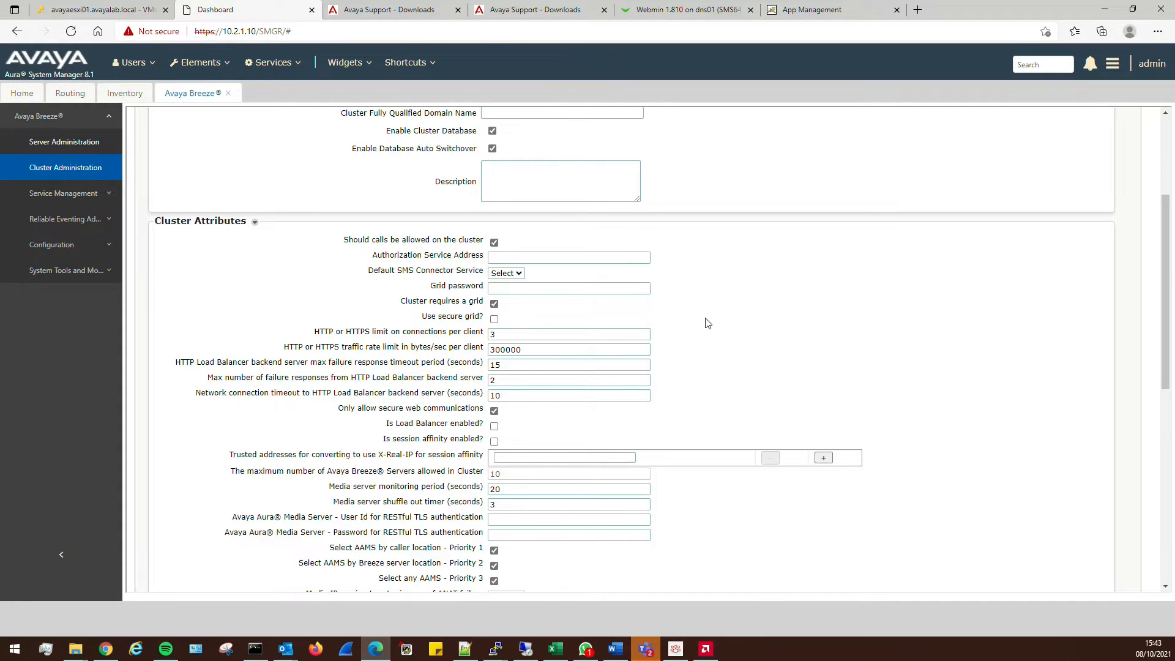
{"action": "scroll", "coordinate": [711, 325], "scroll_direction": "down", "scroll_amount": 2}
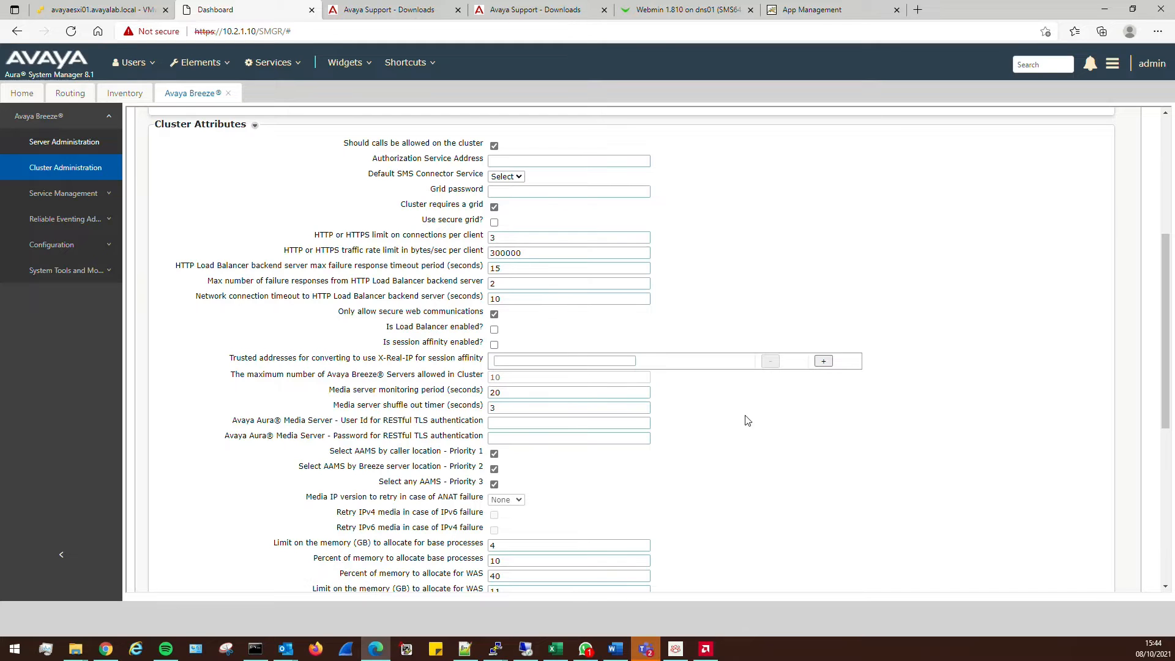
{"action": "scroll", "coordinate": [796, 449], "scroll_direction": "down", "scroll_amount": 2}
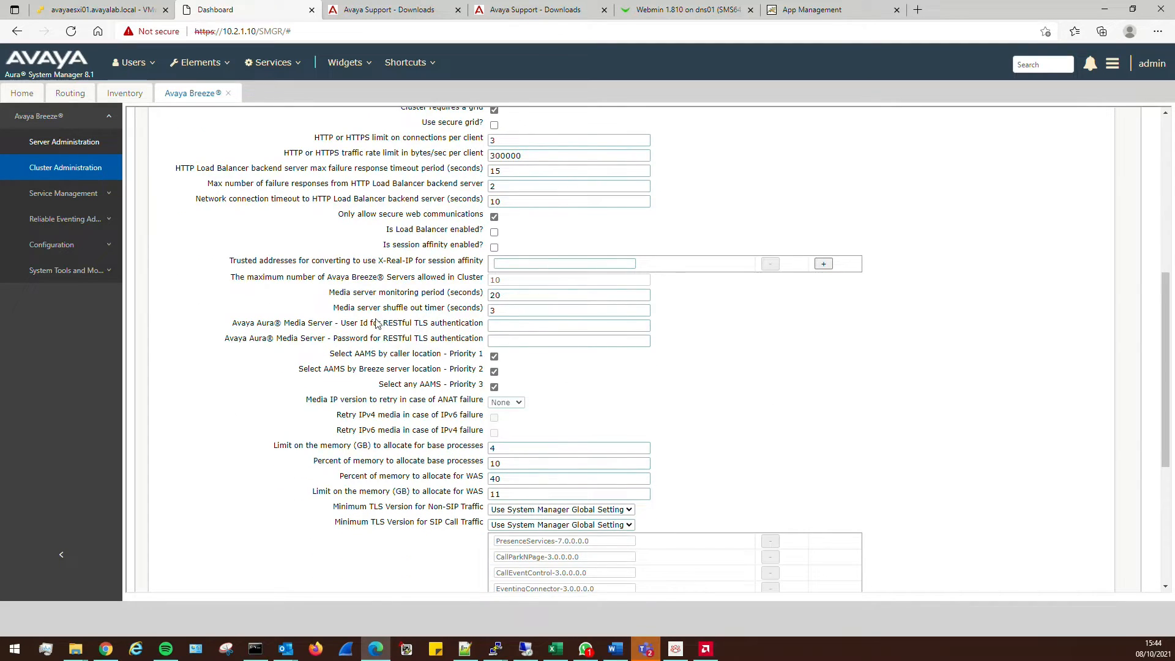
{"action": "left_click", "coordinate": [501, 325]}
{"action": "left_click", "coordinate": [513, 326]}
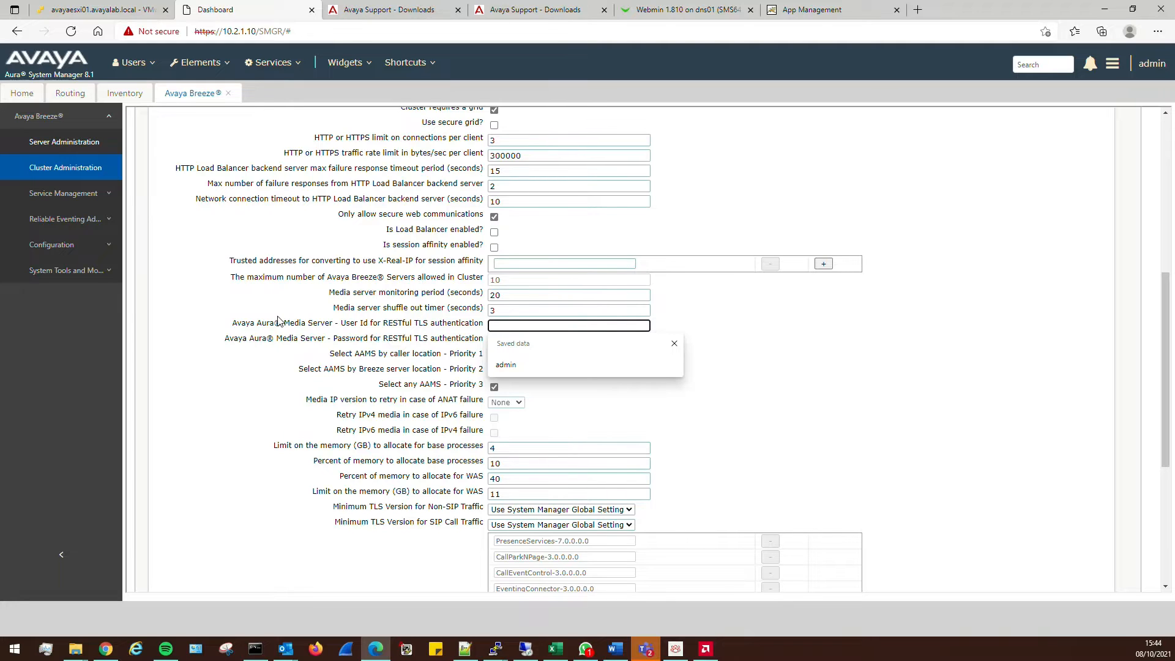
{"action": "left_click", "coordinate": [462, 336]}
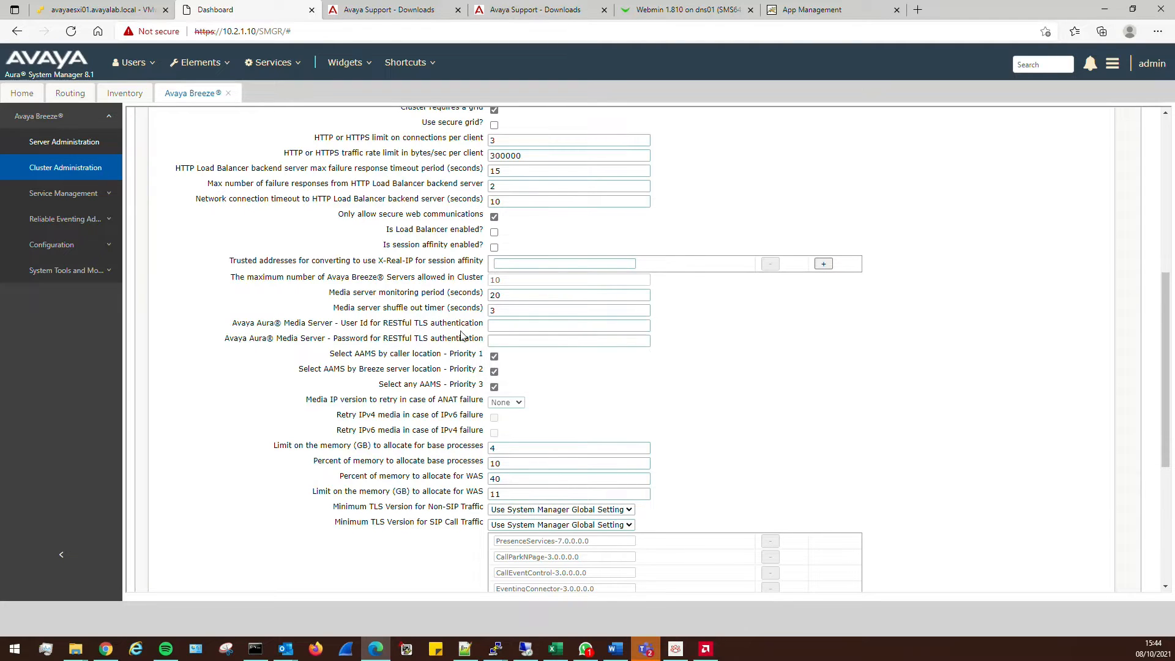
{"action": "left_click", "coordinate": [508, 327]}
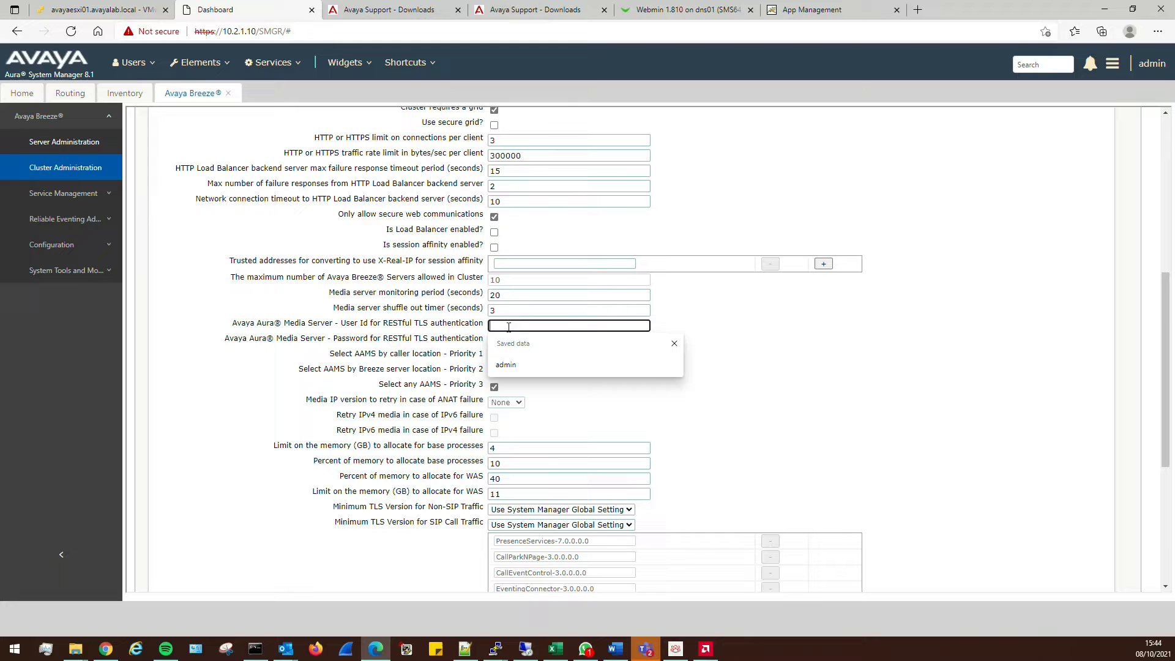
{"action": "left_click", "coordinate": [513, 365]}
{"action": "left_click", "coordinate": [540, 339]}
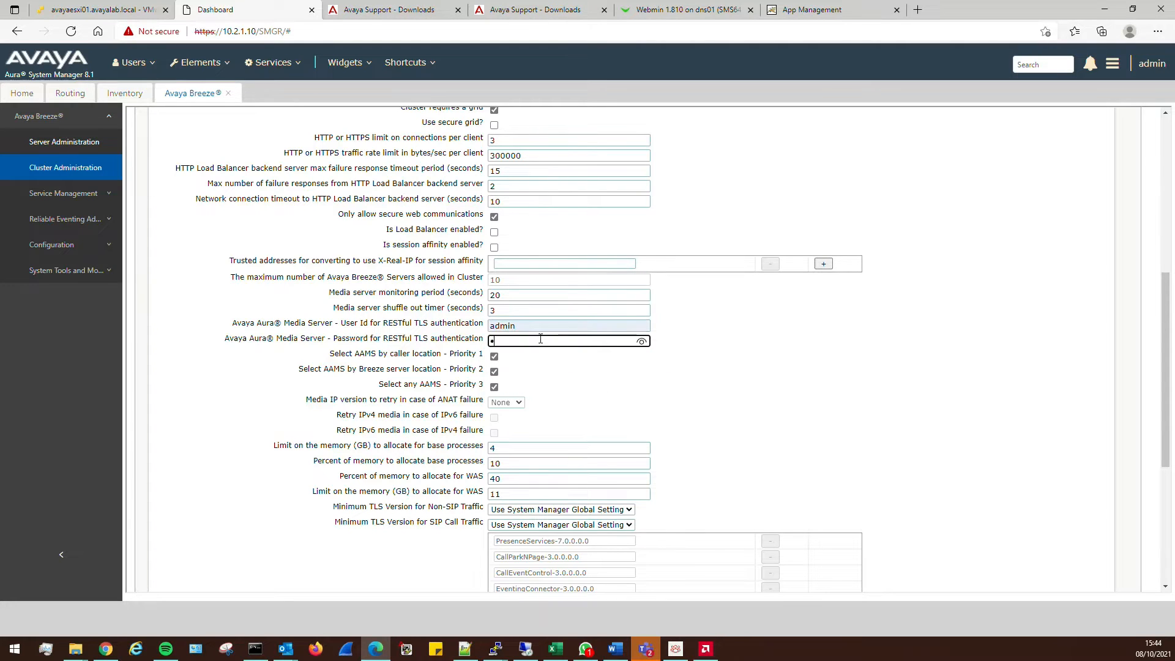
{"action": "type", "text": "•••••••••"}
{"action": "left_click", "coordinate": [794, 328]}
Set Default SIP Domain to voice.voipworld.co.uk and enable secure platform-initiated SIP signaling
{"action": "scroll", "coordinate": [692, 376], "scroll_direction": "down", "scroll_amount": 2}
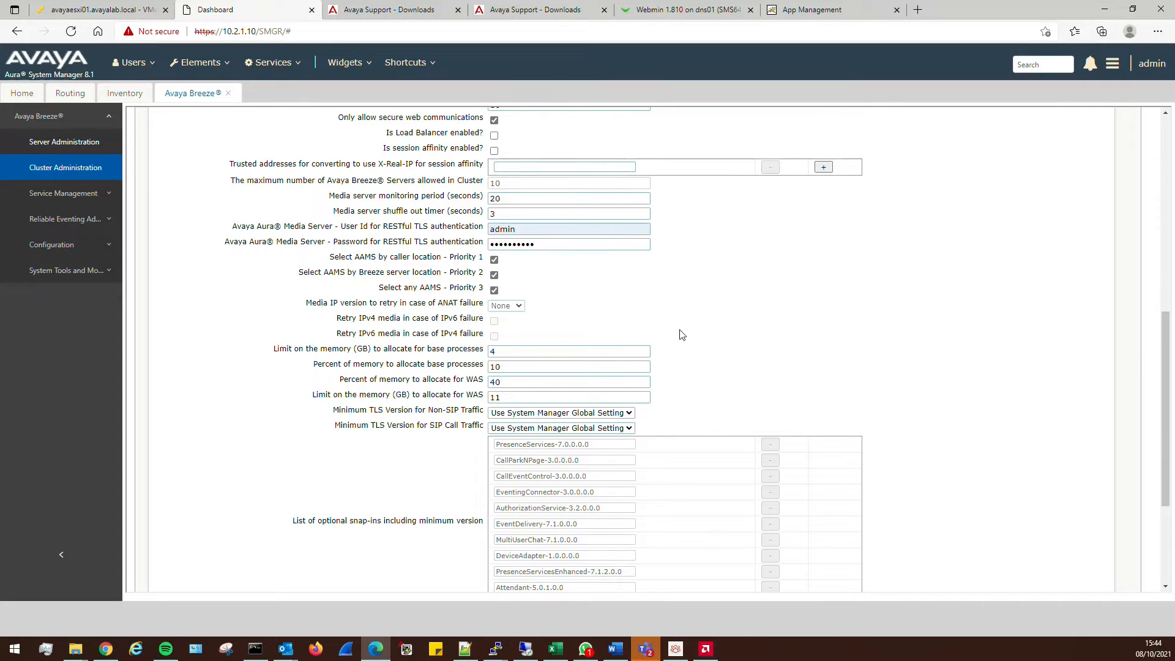
{"action": "scroll", "coordinate": [545, 369], "scroll_direction": "down", "scroll_amount": 4}
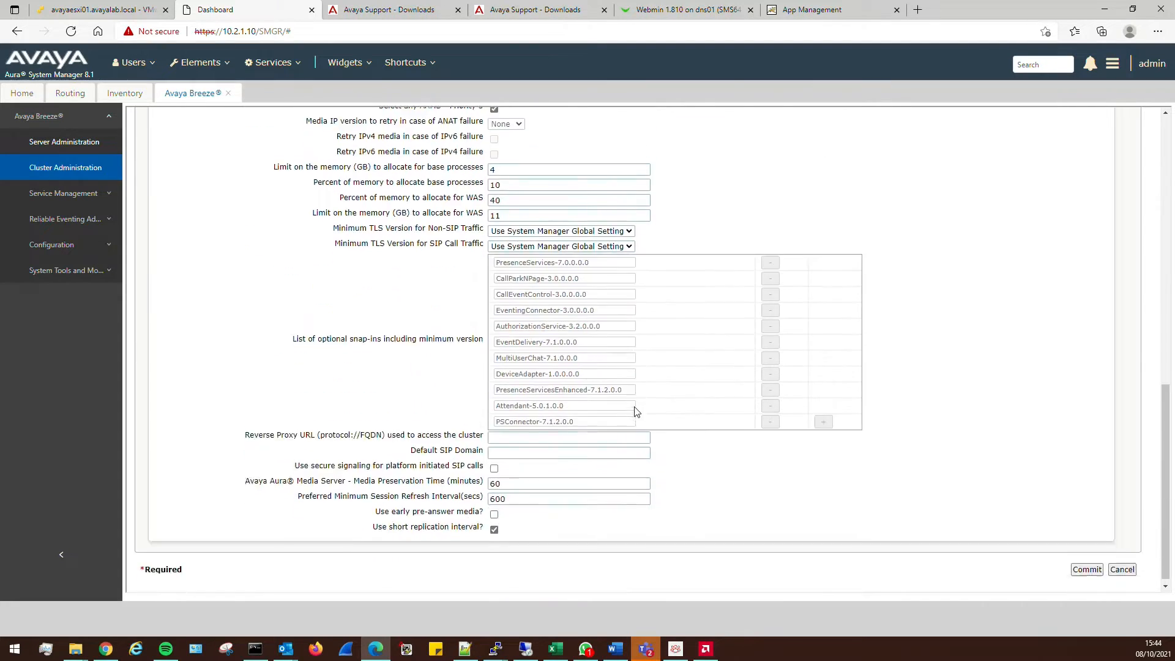
{"action": "left_click", "coordinate": [539, 445]}
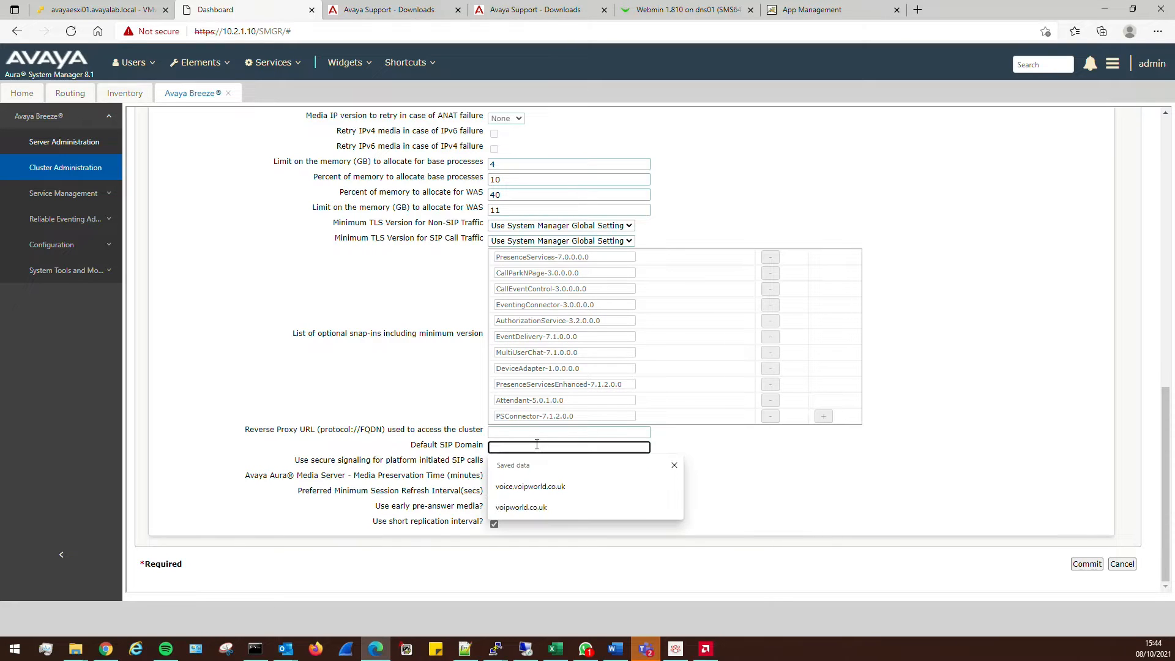
{"action": "left_click", "coordinate": [622, 485]}
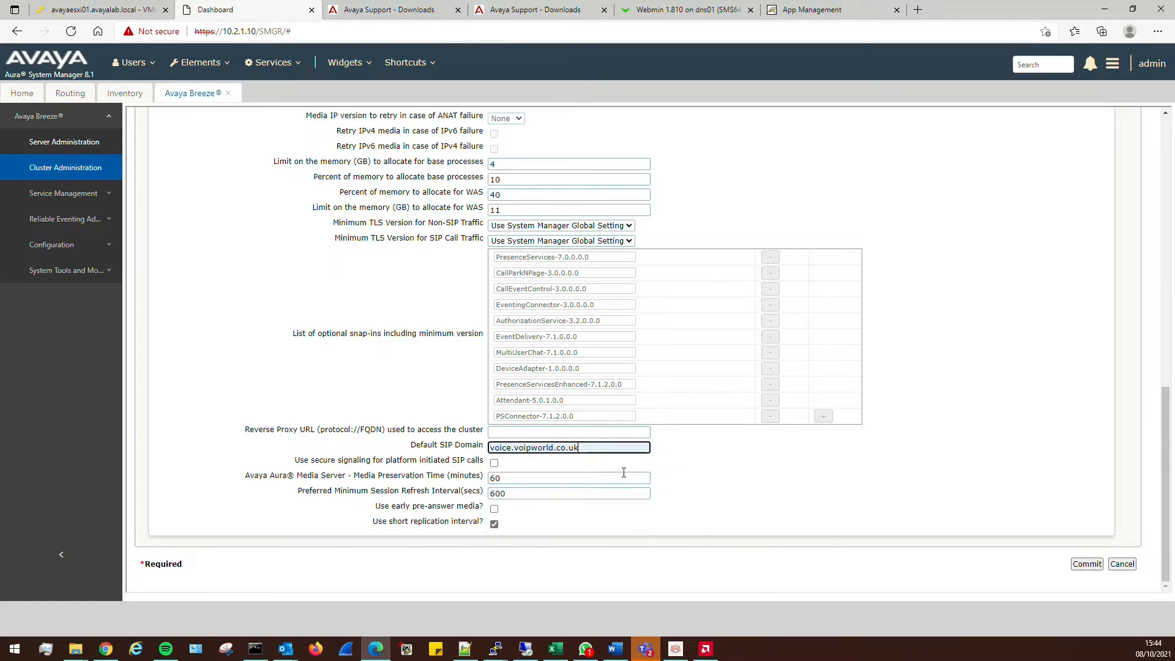
{"action": "double_click", "coordinate": [578, 445]}
{"action": "left_click", "coordinate": [758, 474]}
{"action": "left_click", "coordinate": [495, 464]}
{"action": "scroll", "coordinate": [767, 505], "scroll_direction": "up", "scroll_amount": 15}
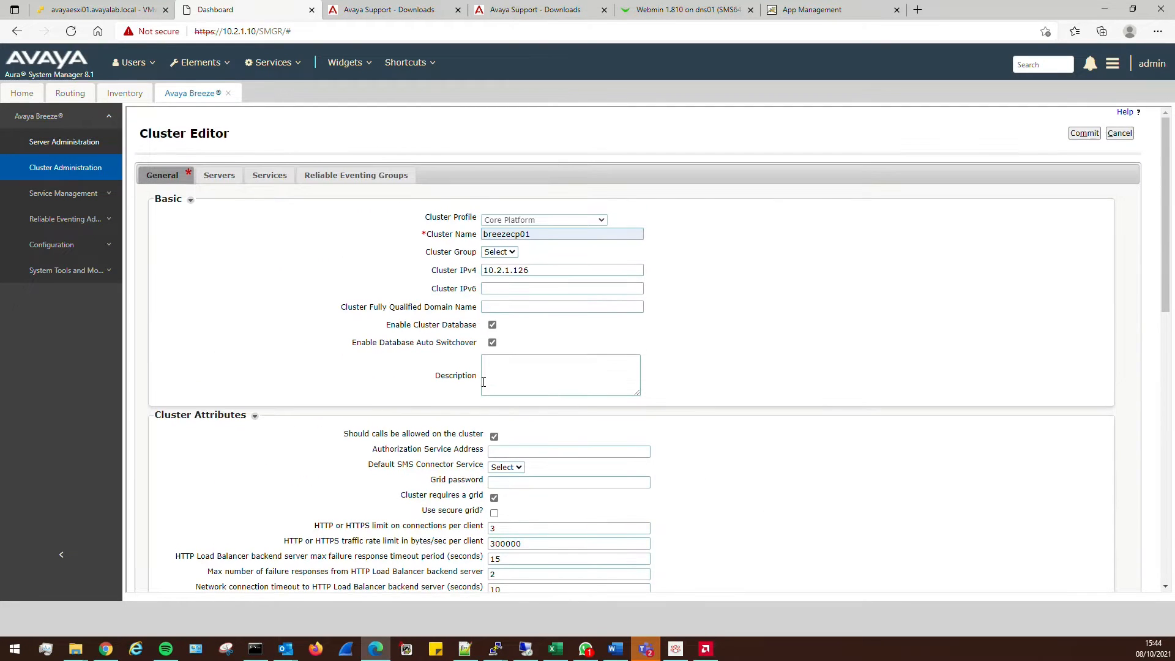
Try adding Breezecp01 to the cluster, then ping 10.2.1.125 after the replication error
{"action": "left_click", "coordinate": [220, 179]}
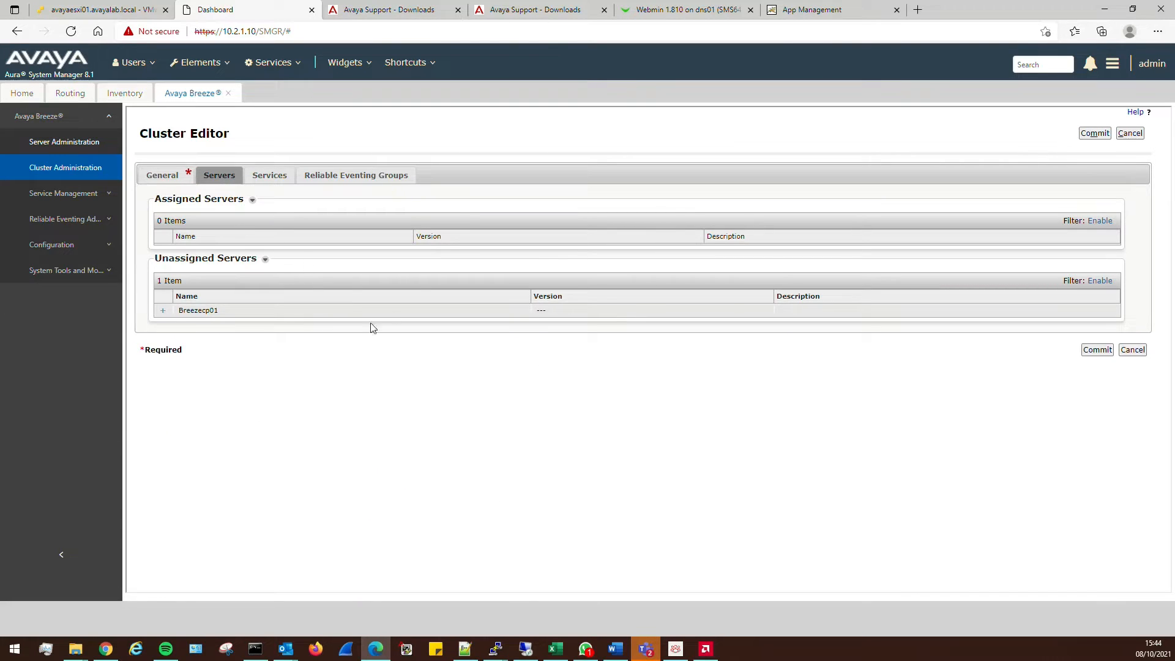
{"action": "left_click", "coordinate": [163, 311]}
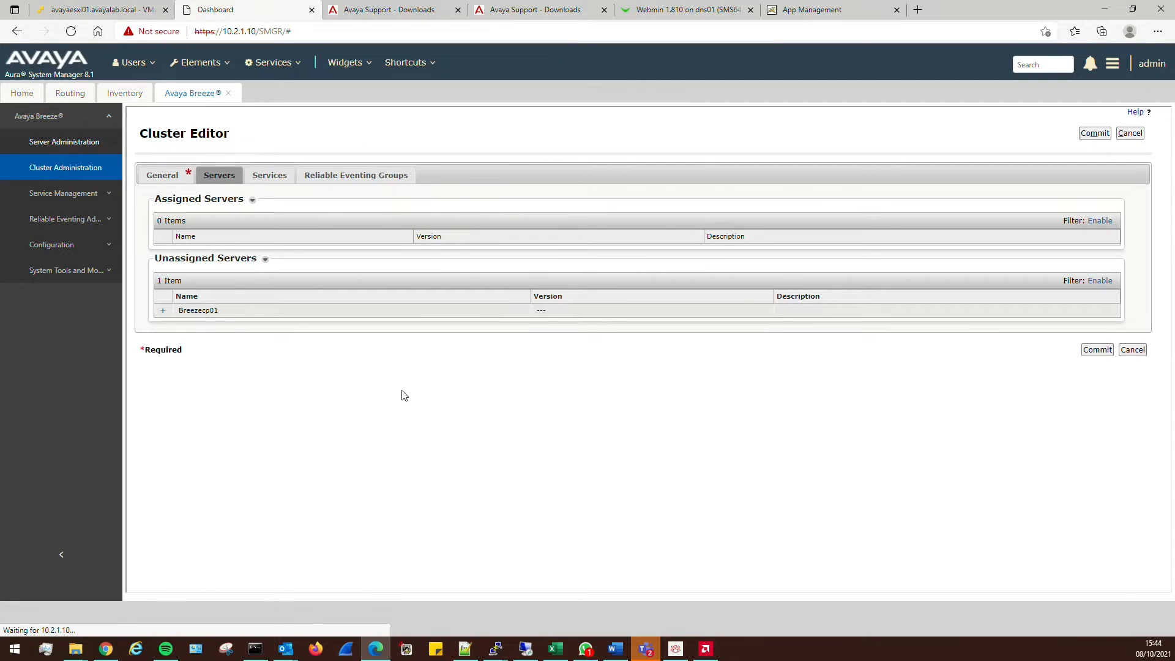
{"action": "left_click", "coordinate": [255, 649]}
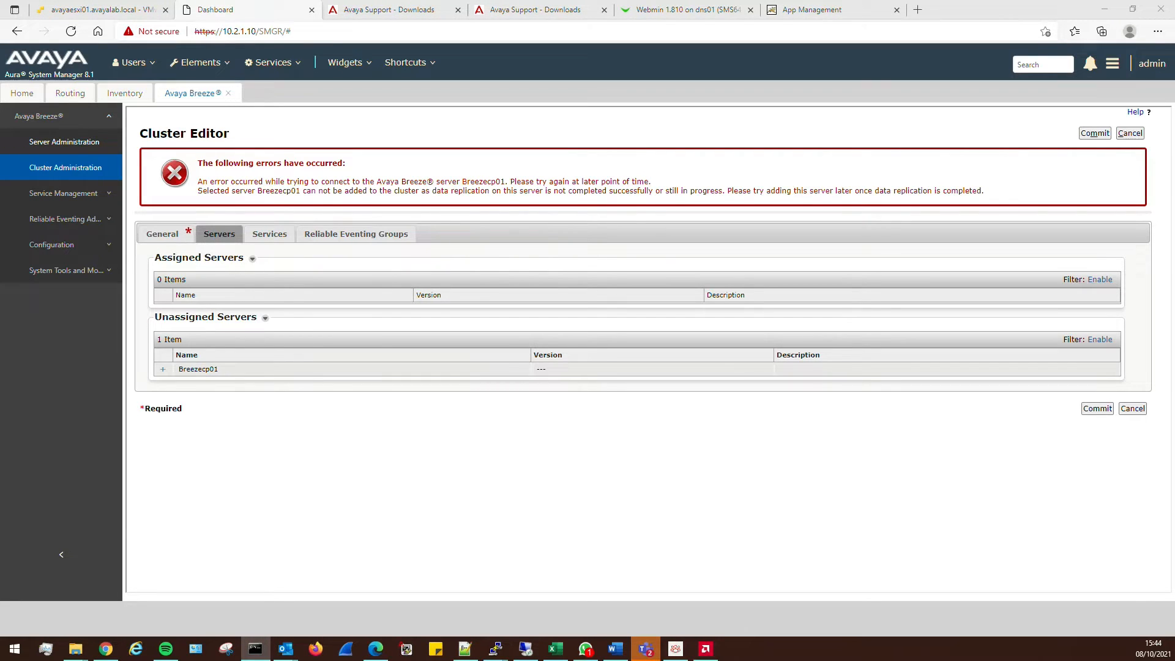
{"action": "key", "text": "alt+Tab"}
{"action": "key", "text": "alt+Tab"}
Commit and confirm the breezecp01 cluster without Breezecp01, then view the ESXi VMs
{"action": "left_click", "coordinate": [162, 234]}
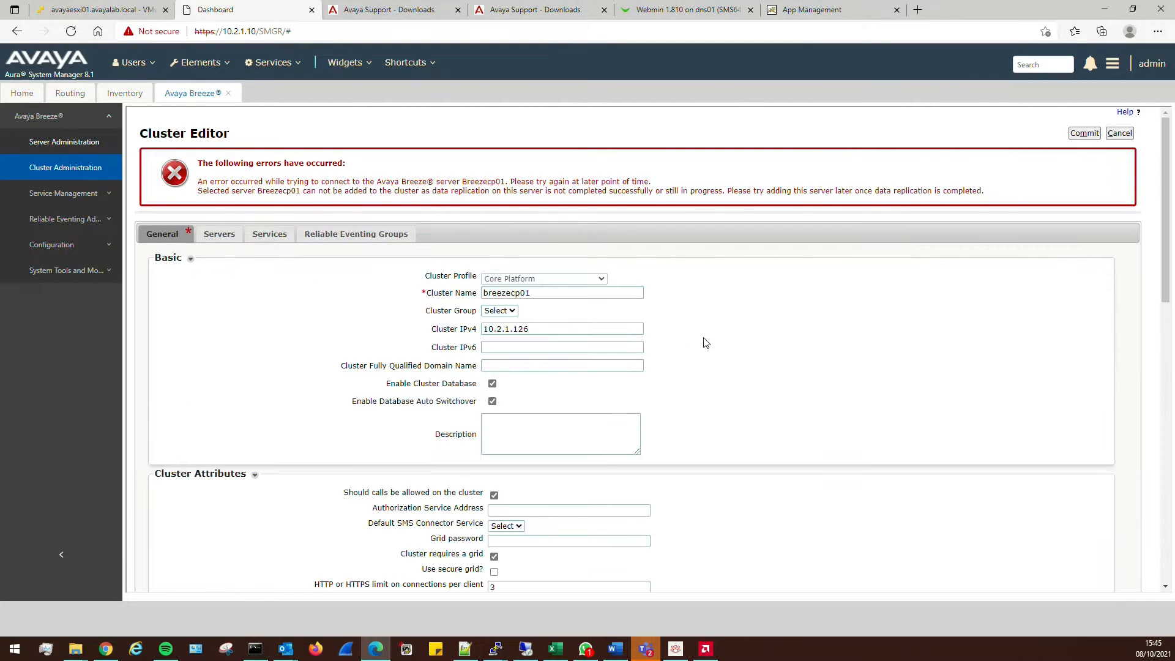
{"action": "scroll", "coordinate": [796, 352], "scroll_direction": "down", "scroll_amount": 10}
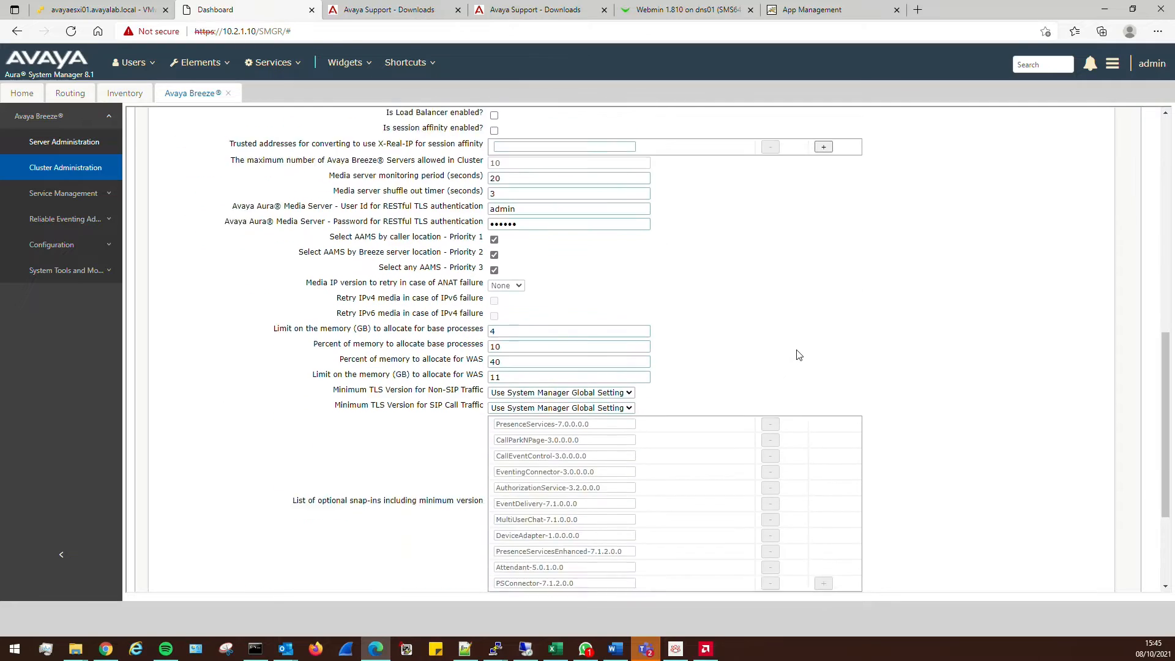
{"action": "scroll", "coordinate": [795, 354], "scroll_direction": "down", "scroll_amount": 5}
{"action": "scroll", "coordinate": [796, 354], "scroll_direction": "up", "scroll_amount": 15}
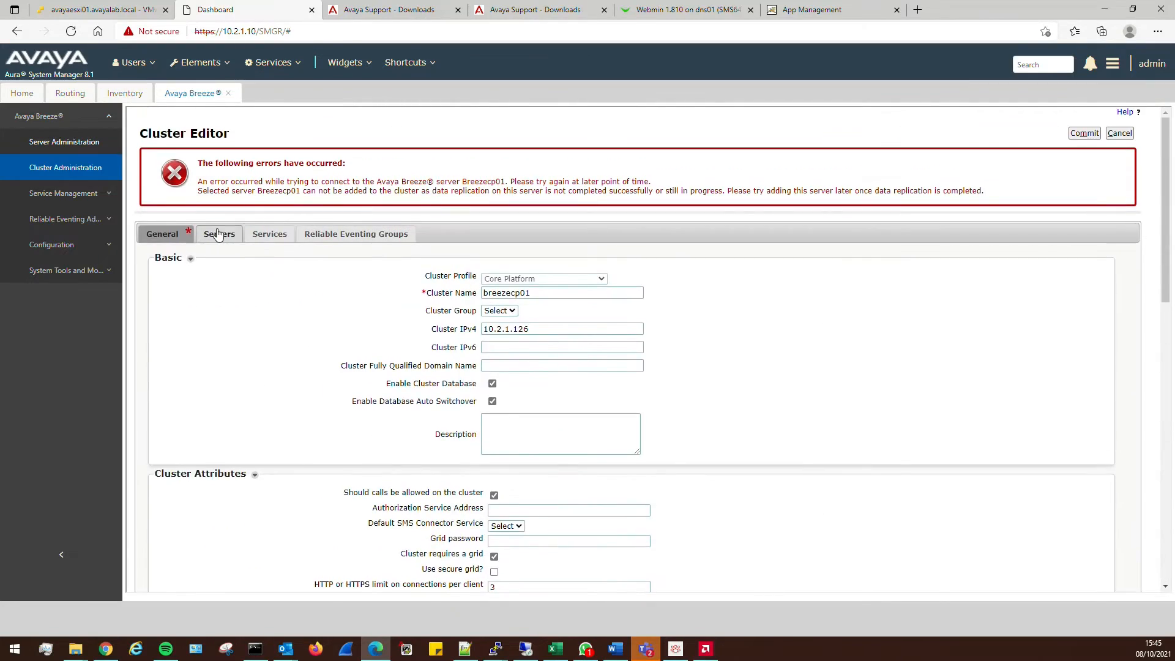
{"action": "left_click", "coordinate": [218, 235]}
{"action": "left_click", "coordinate": [163, 234]}
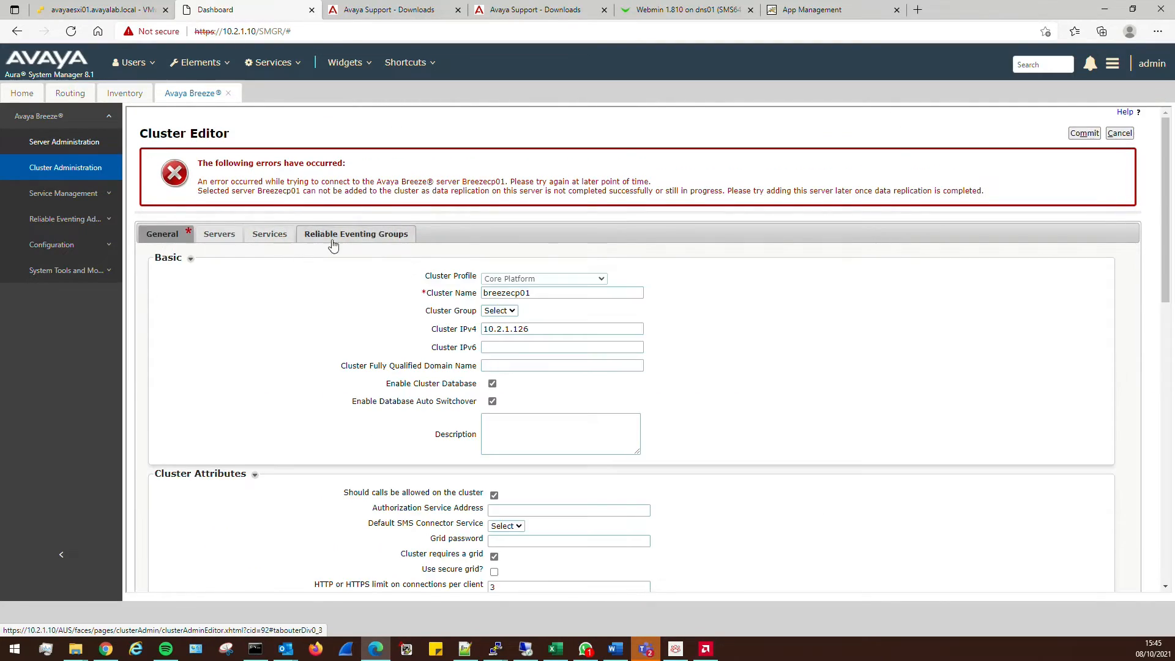
{"action": "scroll", "coordinate": [724, 380], "scroll_direction": "down", "scroll_amount": 15}
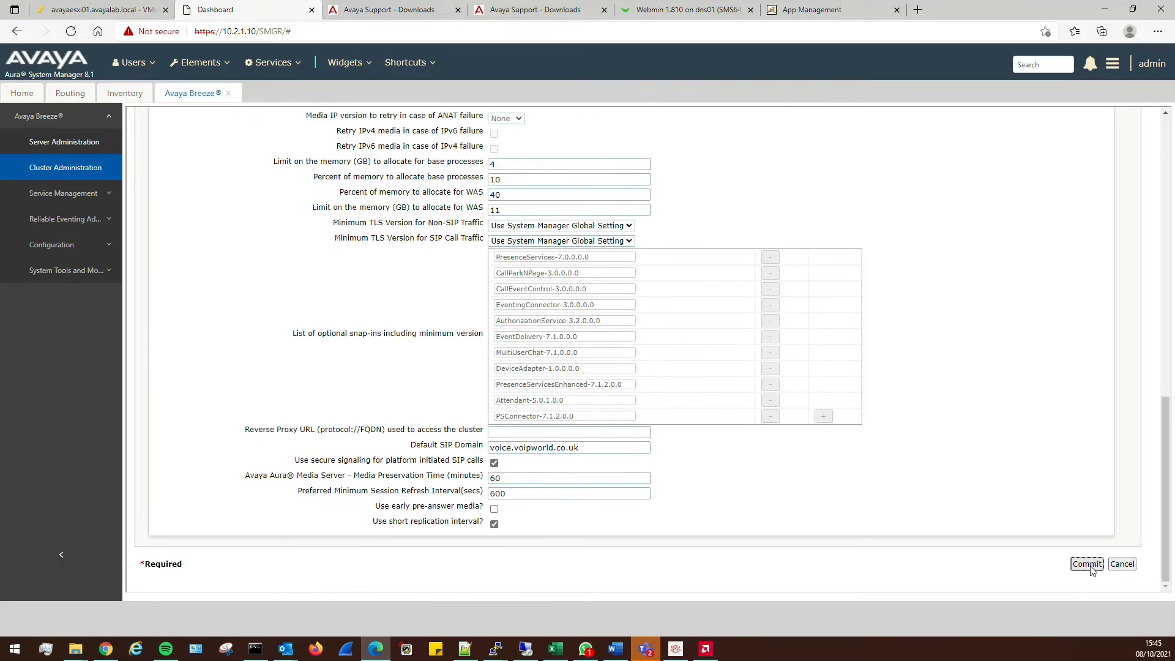
{"action": "left_click", "coordinate": [1088, 565]}
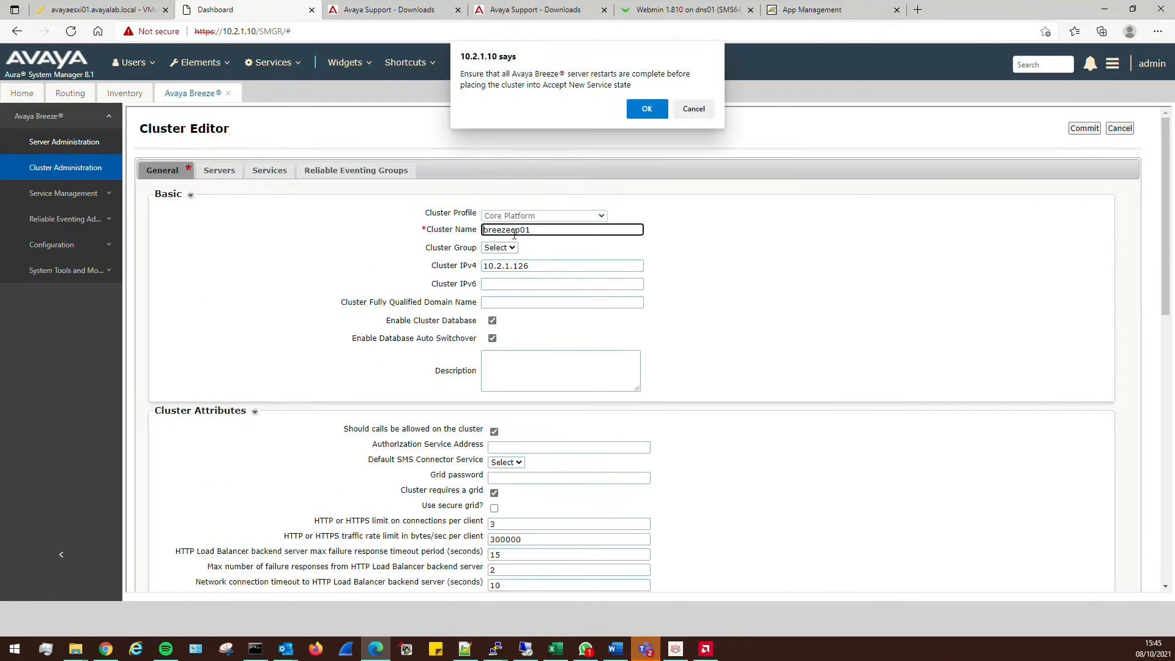
{"action": "left_click", "coordinate": [647, 109]}
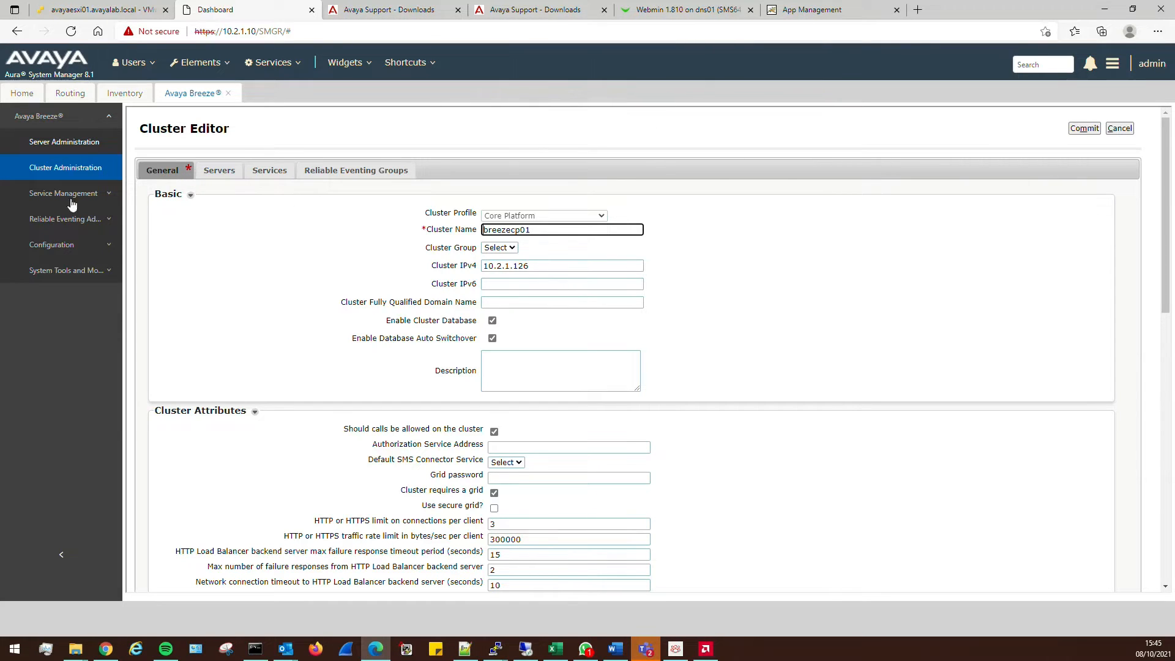
{"action": "left_click", "coordinate": [95, 10]}
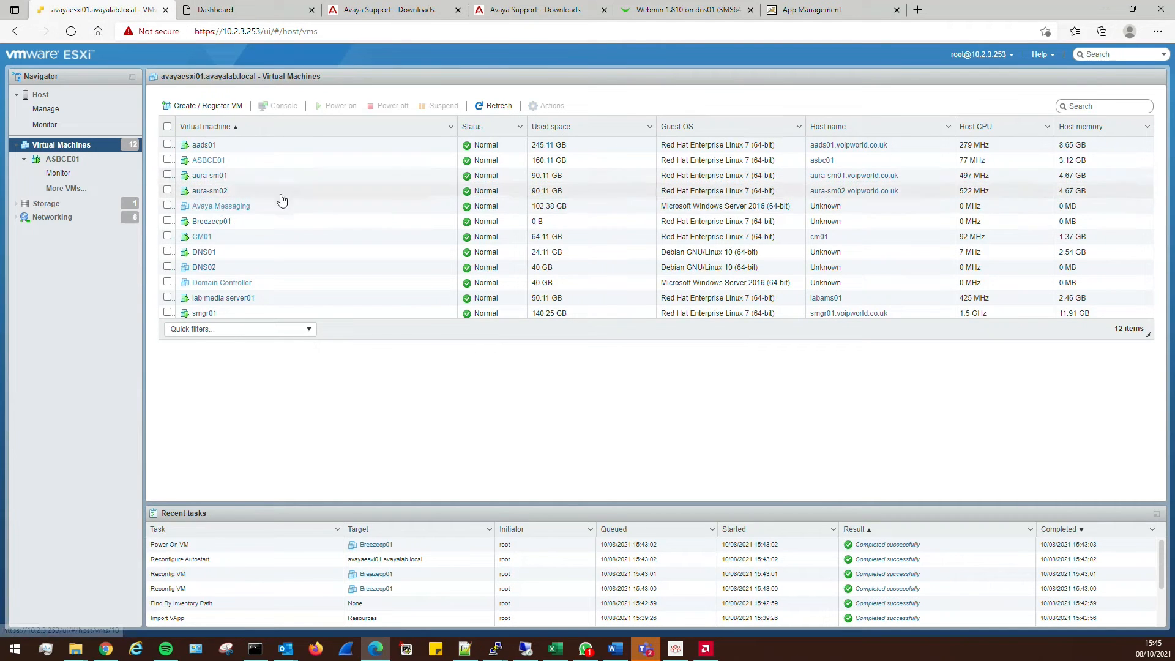
View Breezecp01's console in ESXi, then return to System Manager's cluster page
{"action": "left_click", "coordinate": [211, 221]}
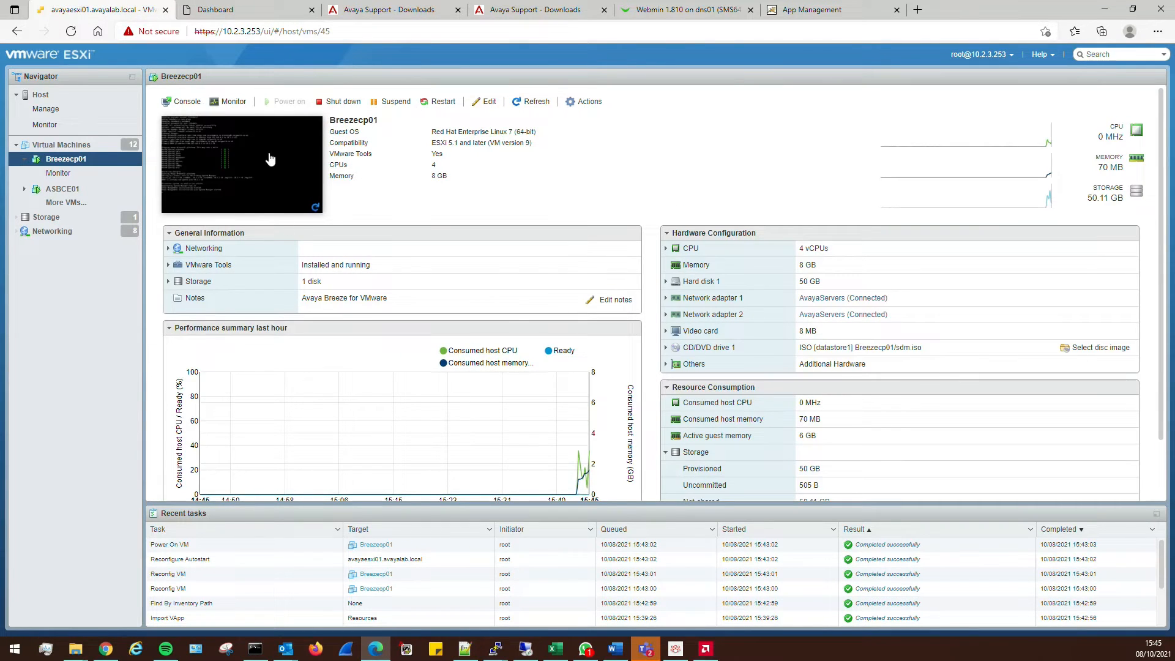
{"action": "left_click", "coordinate": [223, 164]}
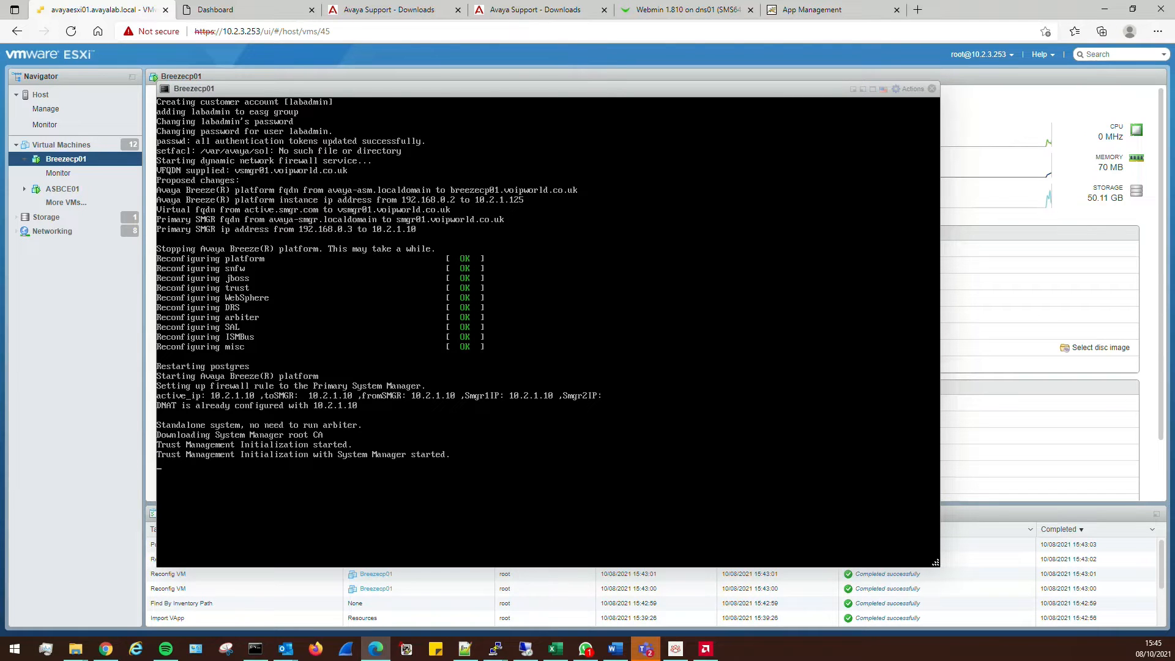
{"action": "left_click", "coordinate": [248, 12]}
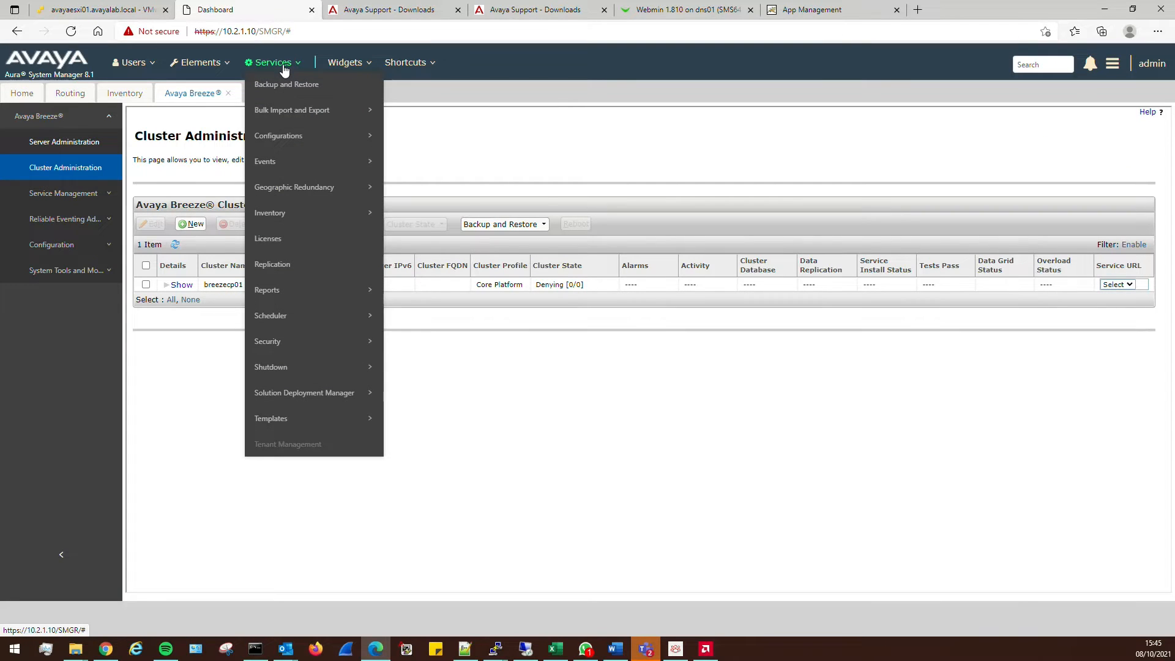
Commit a Presence Services on Avaya Breeze element for Presence01 on cluster breezecp01
{"action": "left_click", "coordinate": [116, 97]}
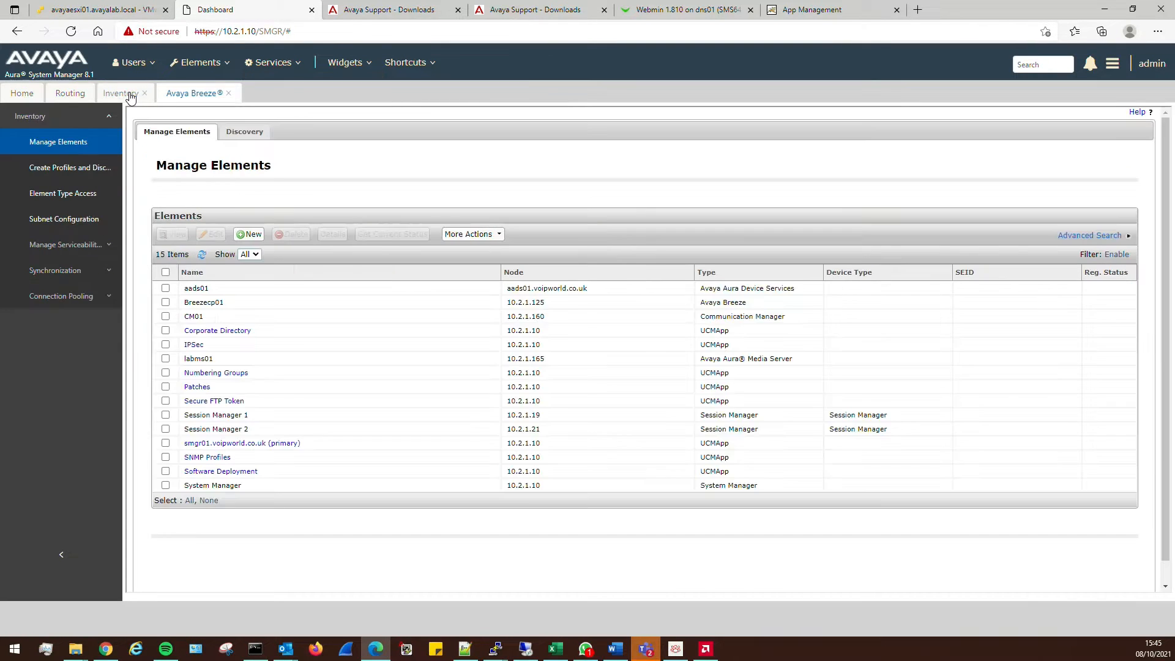
{"action": "left_click", "coordinate": [249, 236]}
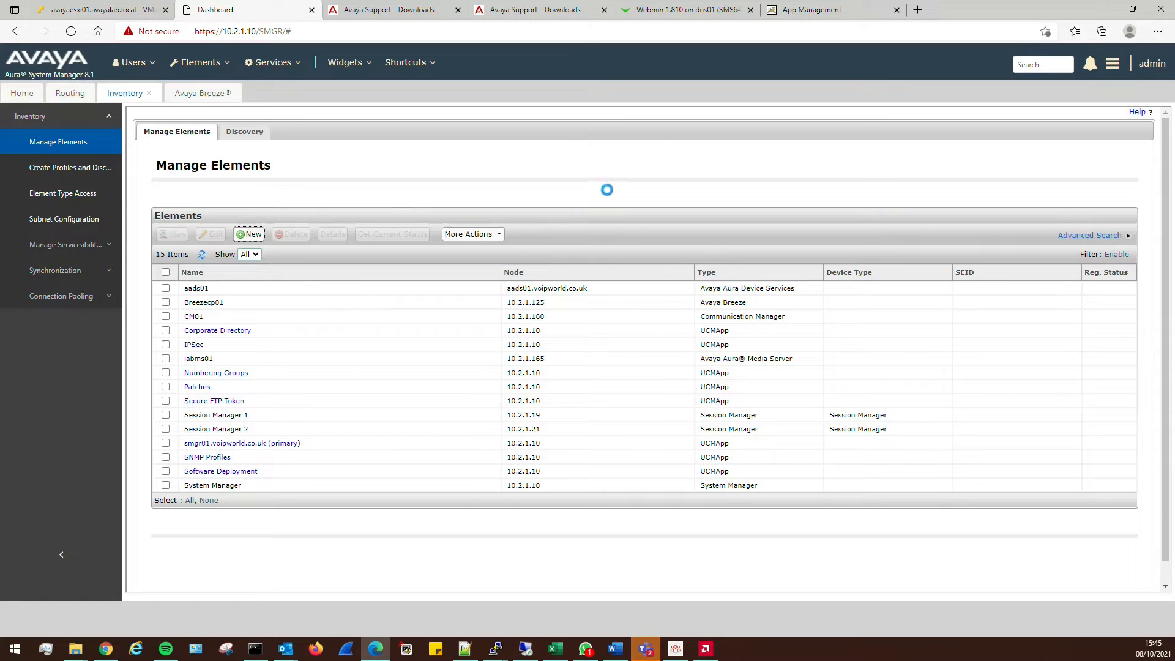
{"action": "left_click", "coordinate": [553, 263]}
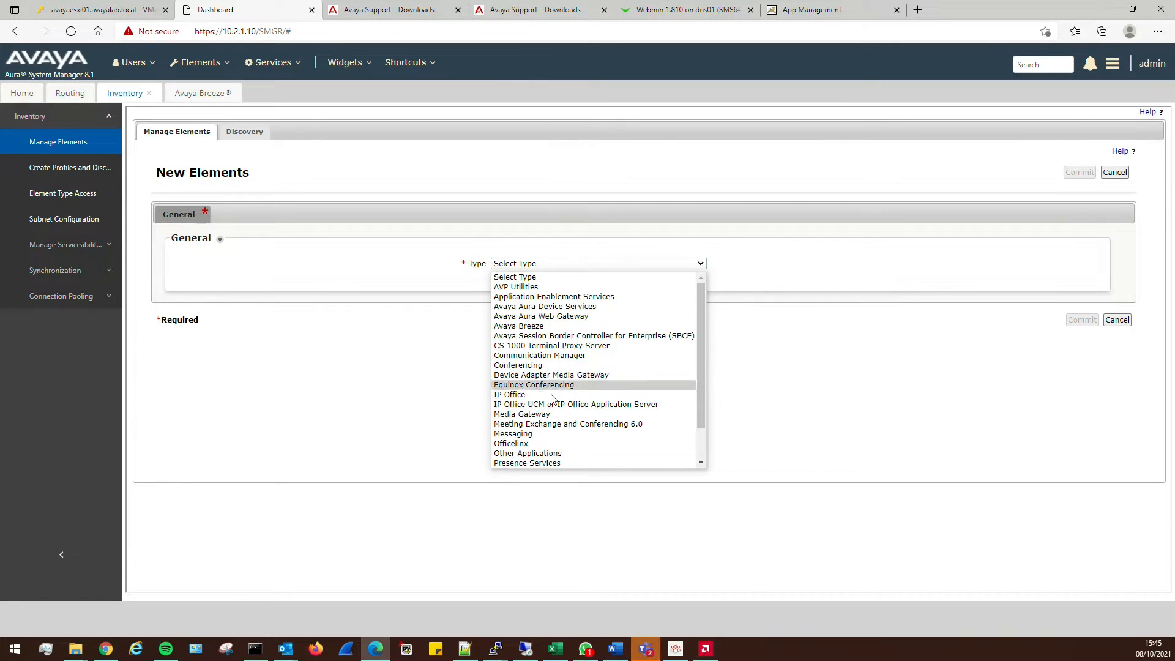
{"action": "scroll", "coordinate": [560, 423], "scroll_direction": "down", "scroll_amount": 2}
{"action": "left_click", "coordinate": [561, 423]}
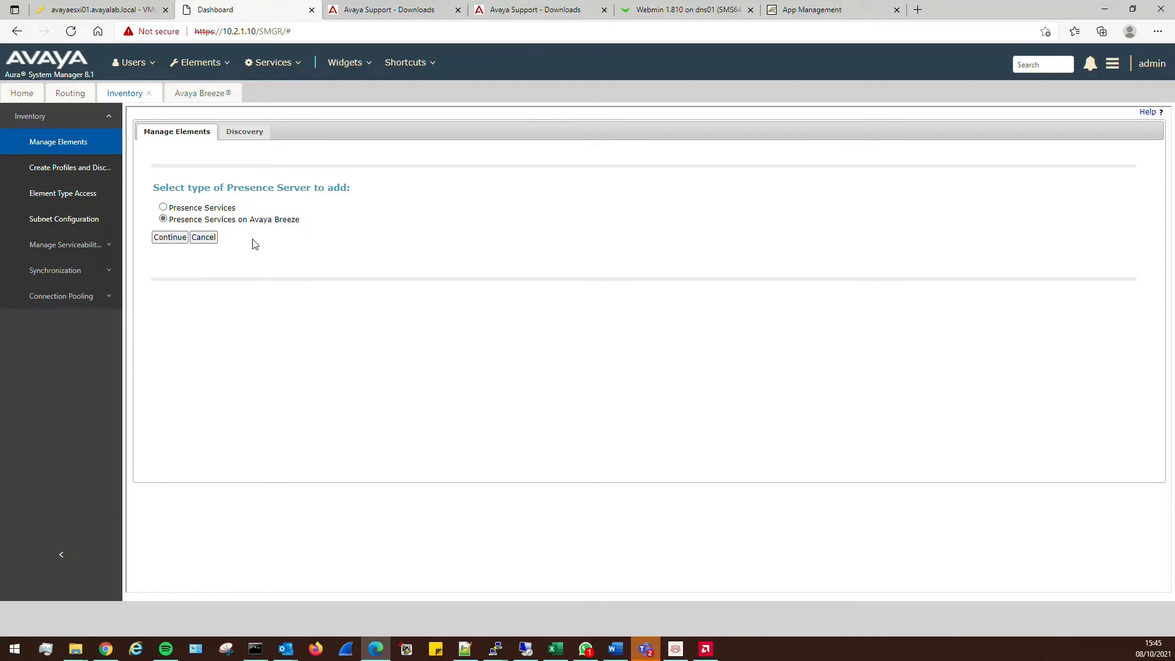
{"action": "left_click", "coordinate": [172, 239]}
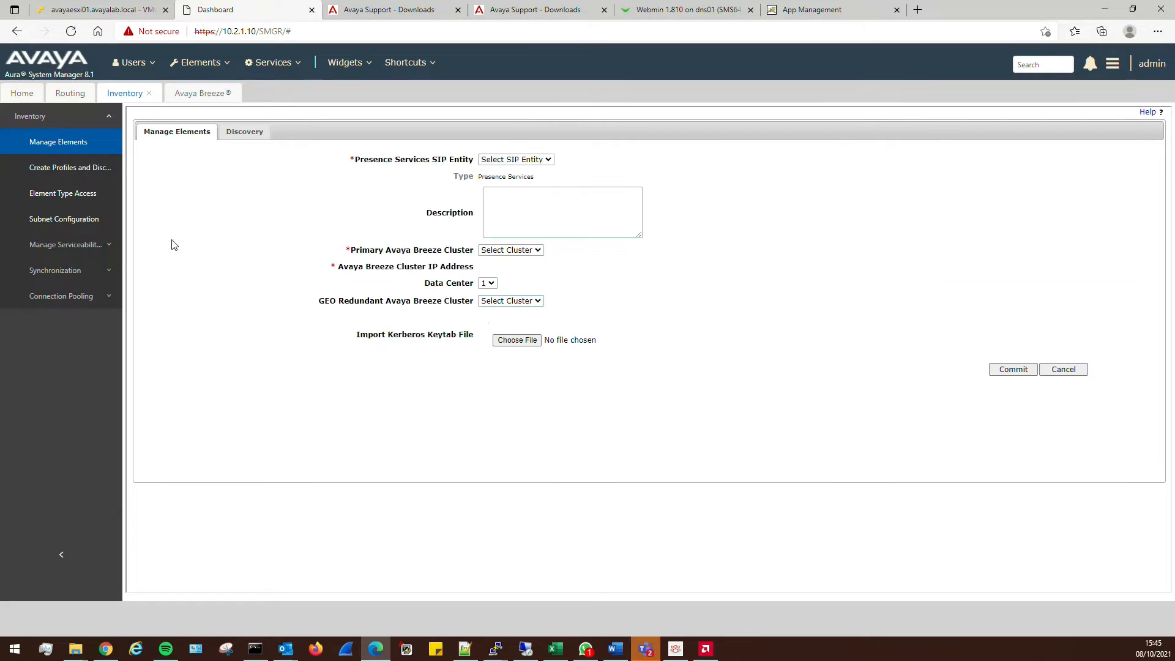
{"action": "left_click", "coordinate": [542, 161]}
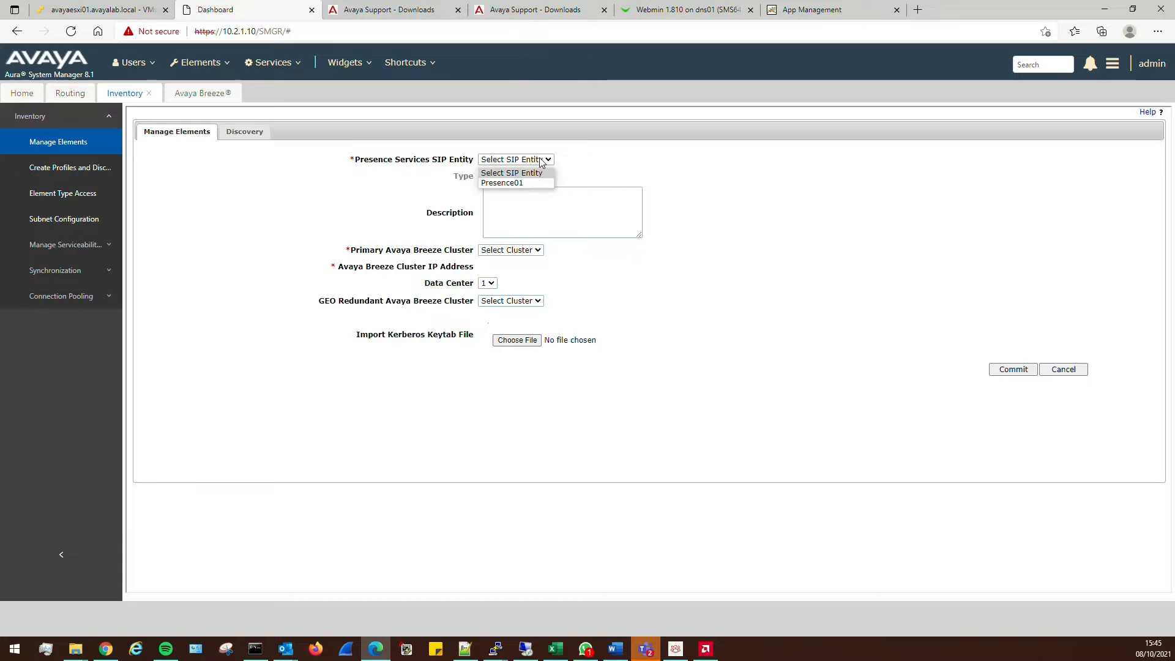
{"action": "left_click", "coordinate": [502, 183]}
{"action": "left_click", "coordinate": [513, 250]}
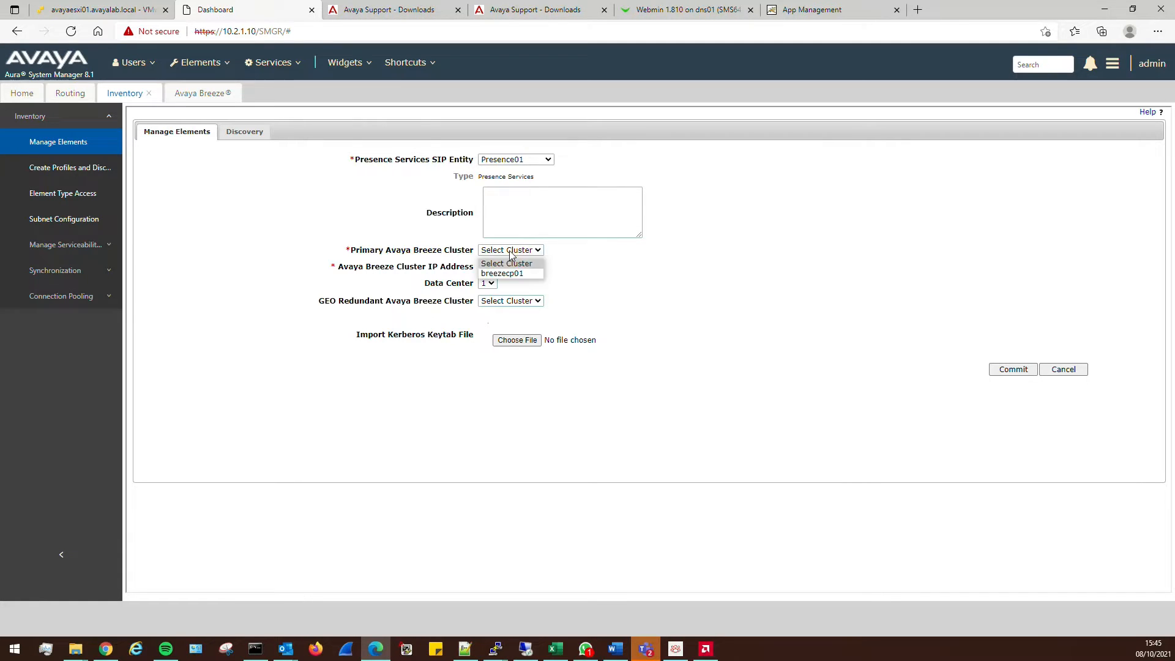
{"action": "left_click", "coordinate": [508, 275]}
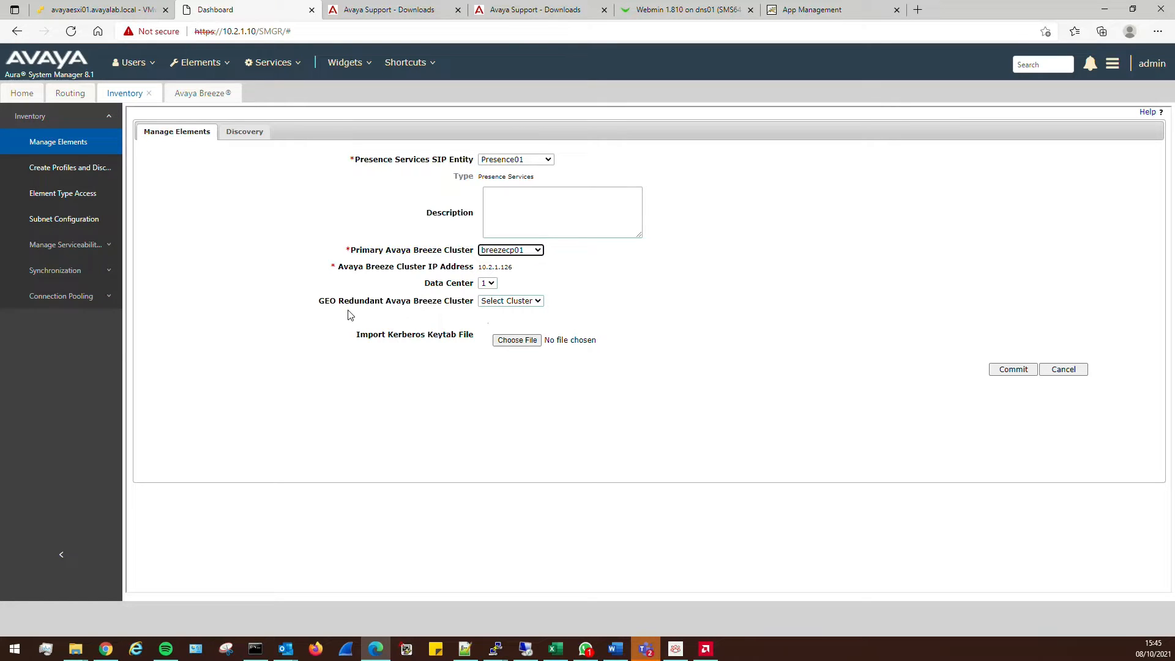
{"action": "left_click", "coordinate": [1014, 370]}
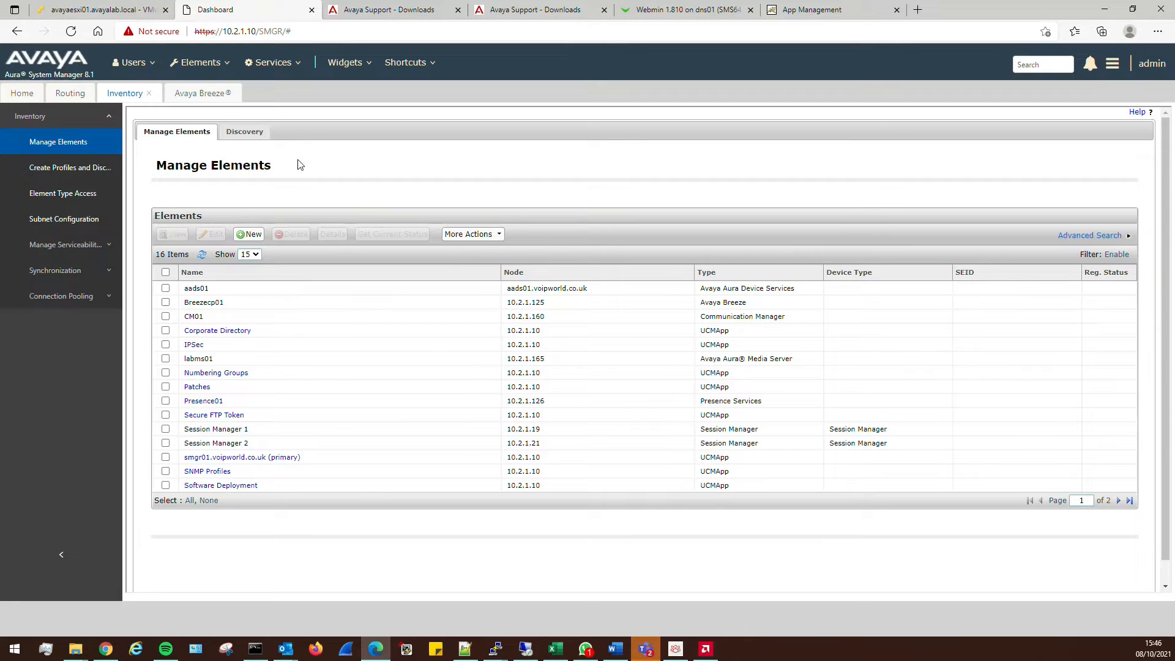
Navigate to Users > Manage Users
{"action": "left_click", "coordinate": [133, 62]}
{"action": "mouse_move", "coordinate": [143, 141]}
{"action": "mouse_move", "coordinate": [209, 161]}
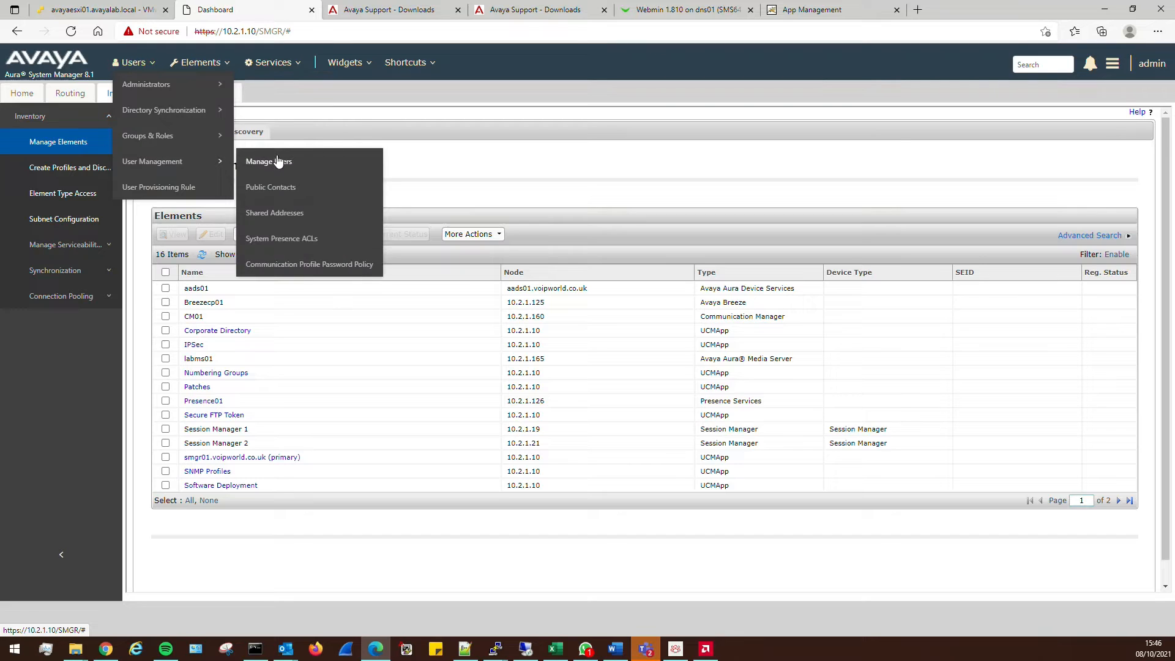
{"action": "left_click", "coordinate": [275, 158]}
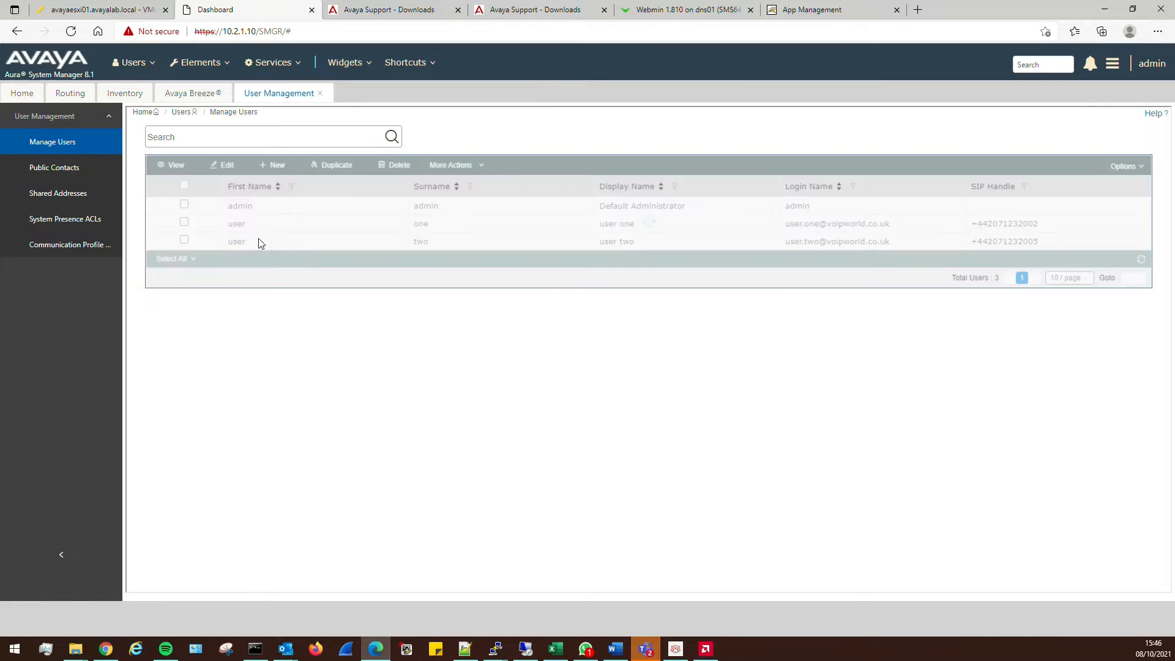
Edit user one, adding an Avaya Presence/IM address 2002 at voice.voipworld.co.uk
{"action": "left_click", "coordinate": [184, 223]}
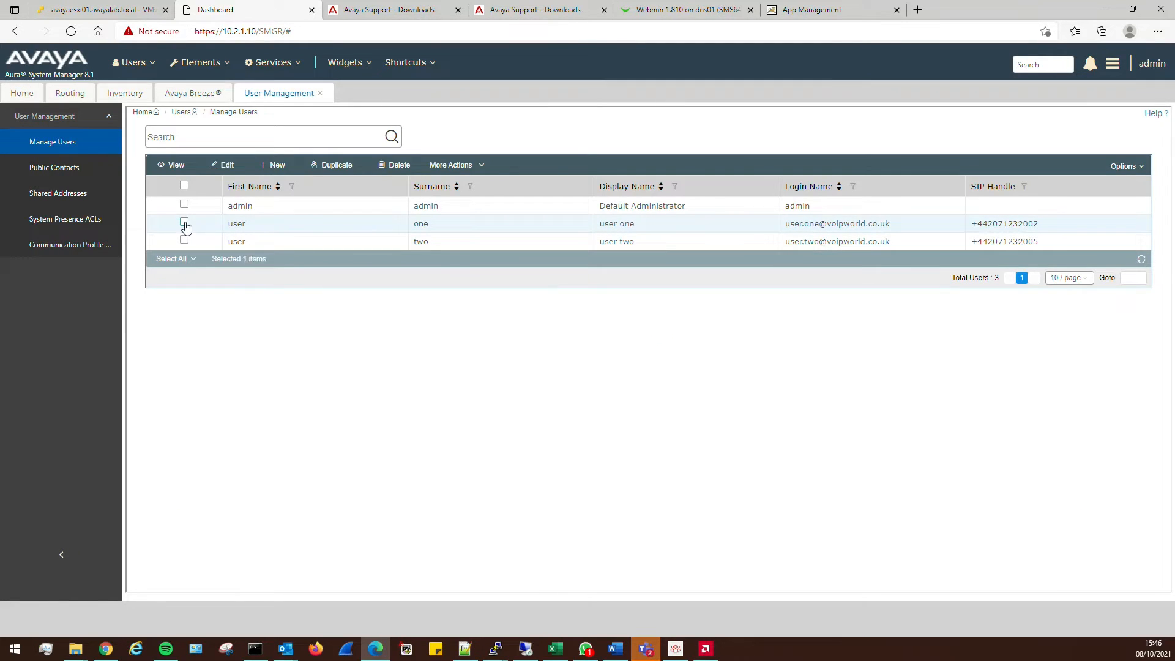
{"action": "left_click", "coordinate": [228, 165]}
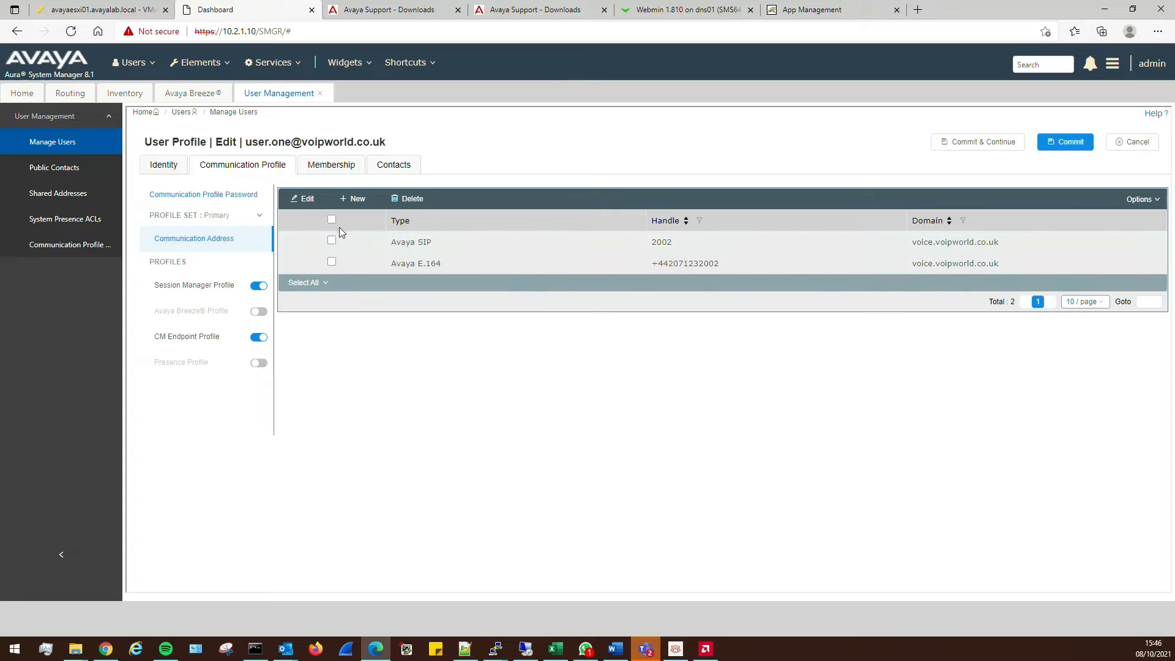
{"action": "left_click", "coordinate": [357, 201]}
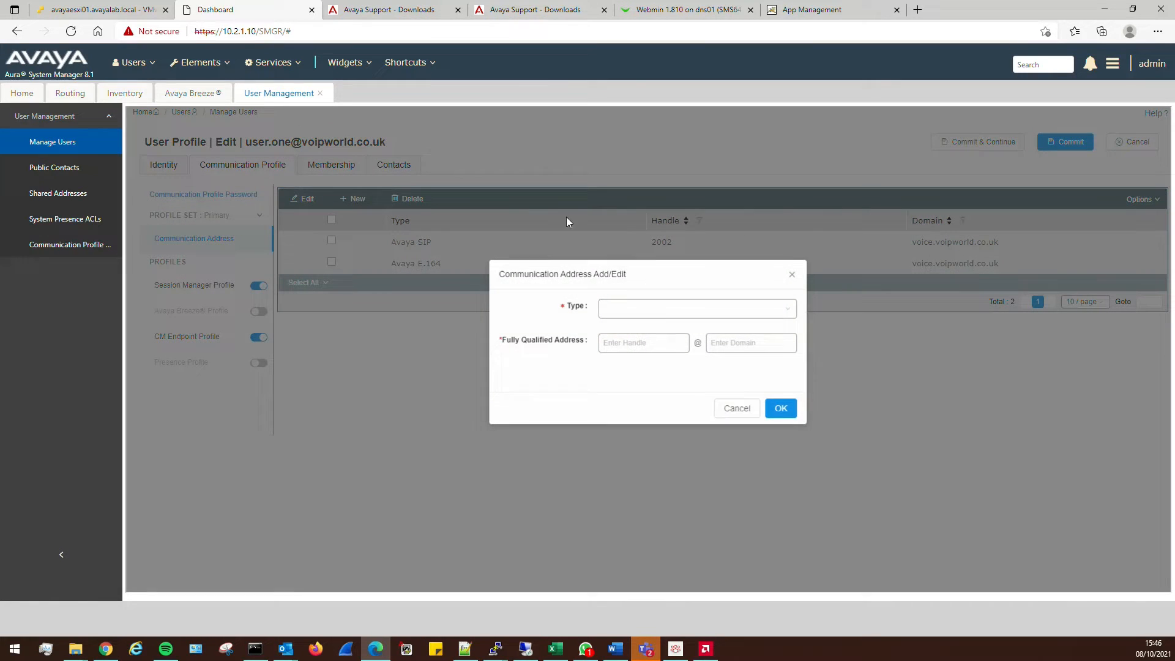
{"action": "left_click", "coordinate": [643, 309]}
{"action": "scroll", "coordinate": [702, 420], "scroll_direction": "down", "scroll_amount": 3}
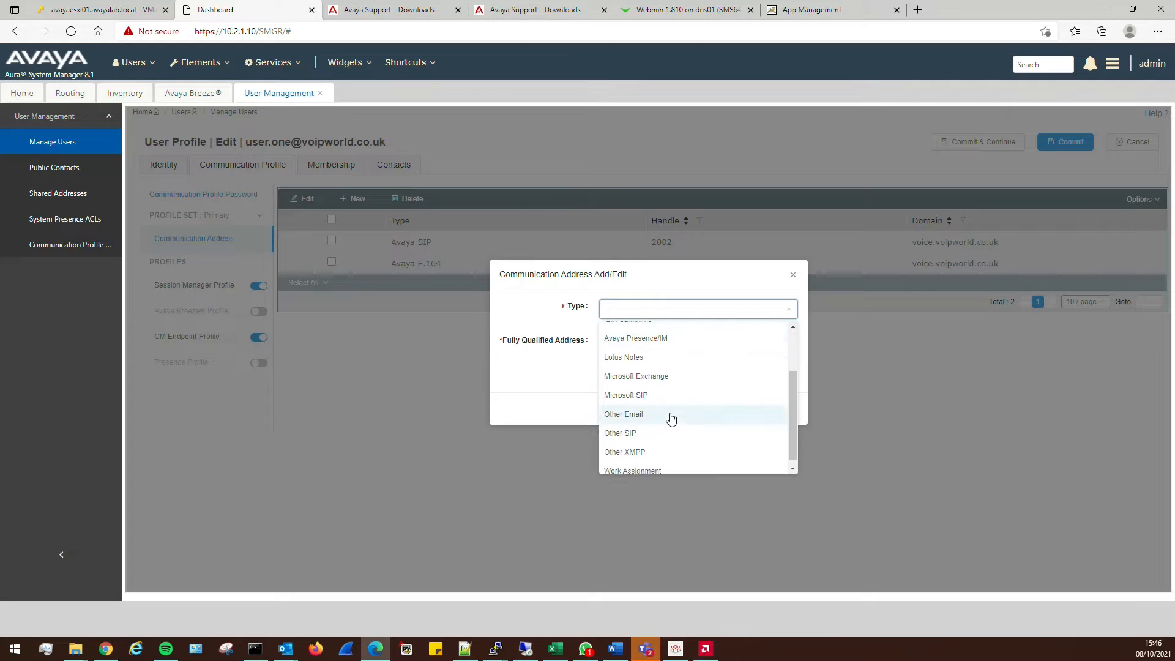
{"action": "left_click", "coordinate": [658, 336]}
{"action": "left_click", "coordinate": [637, 346]}
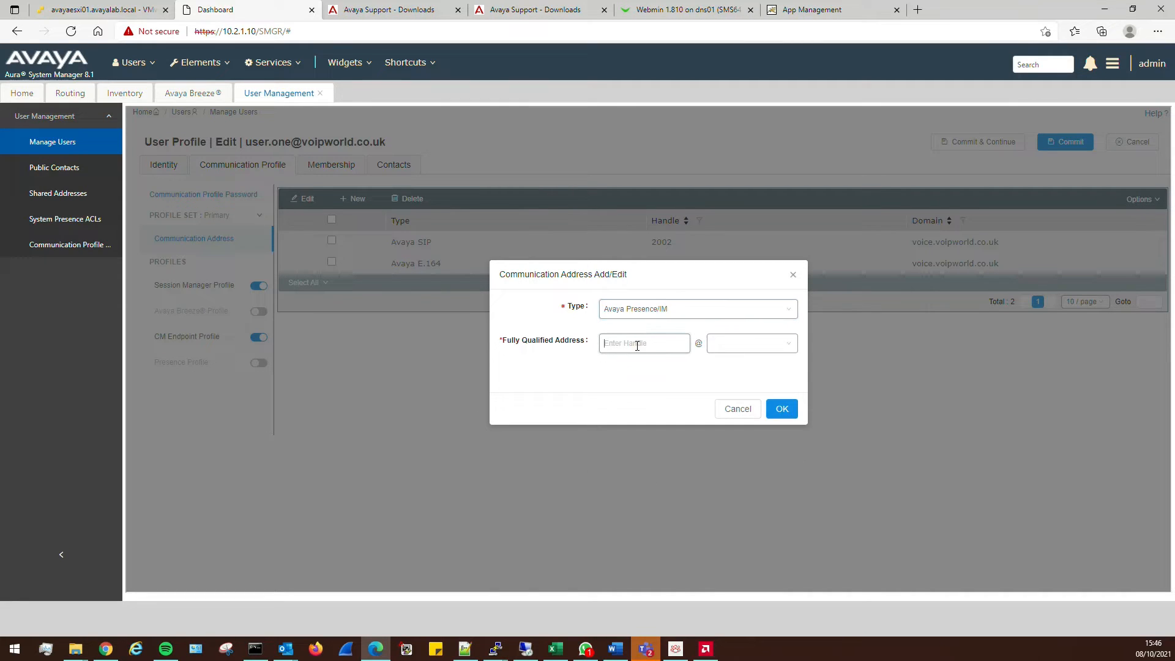
{"action": "type", "text": "2002"}
{"action": "left_click", "coordinate": [778, 348]}
{"action": "left_click", "coordinate": [746, 369]}
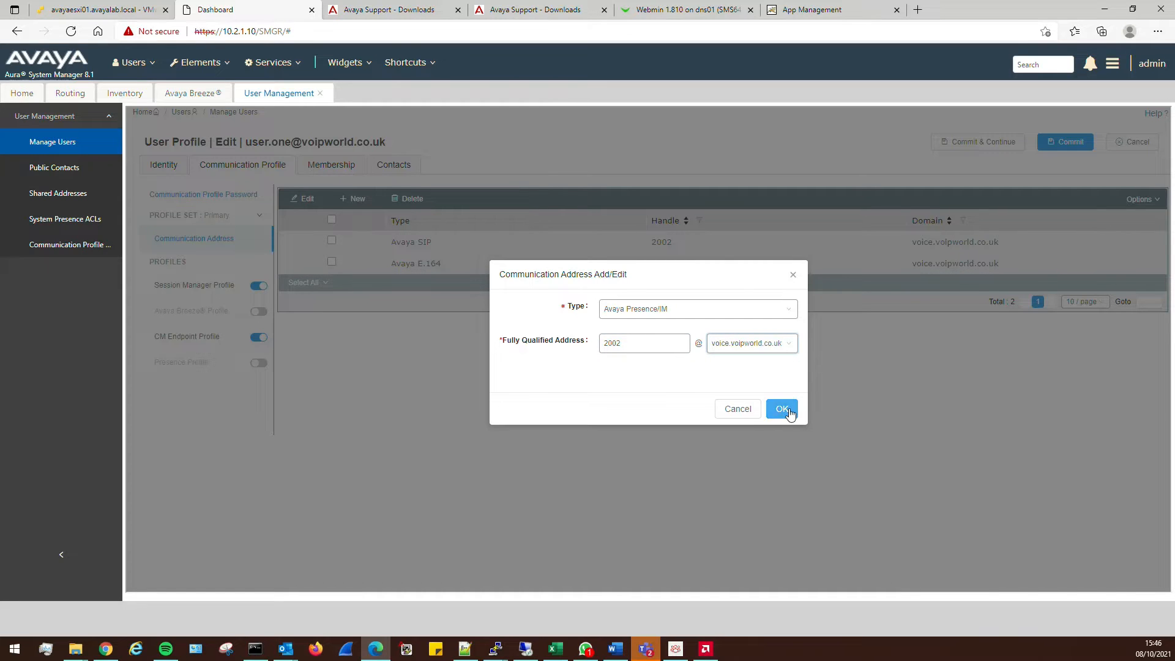
{"action": "left_click", "coordinate": [782, 410]}
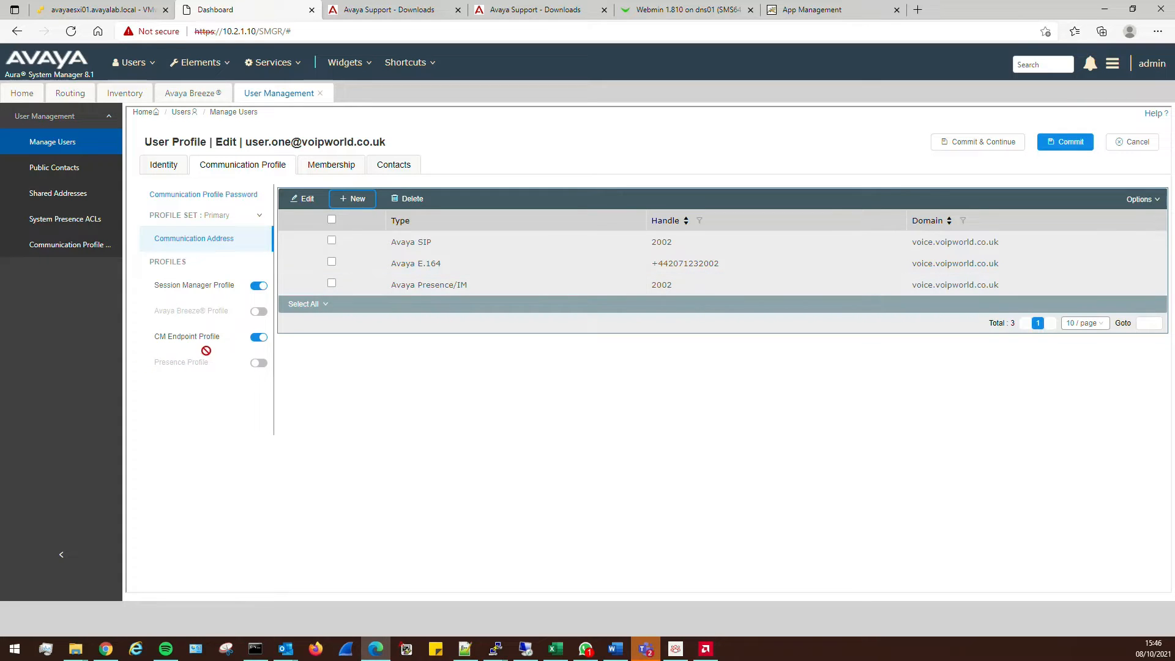
Turn on user one's Presence Profile with system Presence01, keeping AES Collector at System Default
{"action": "left_click", "coordinate": [259, 363]}
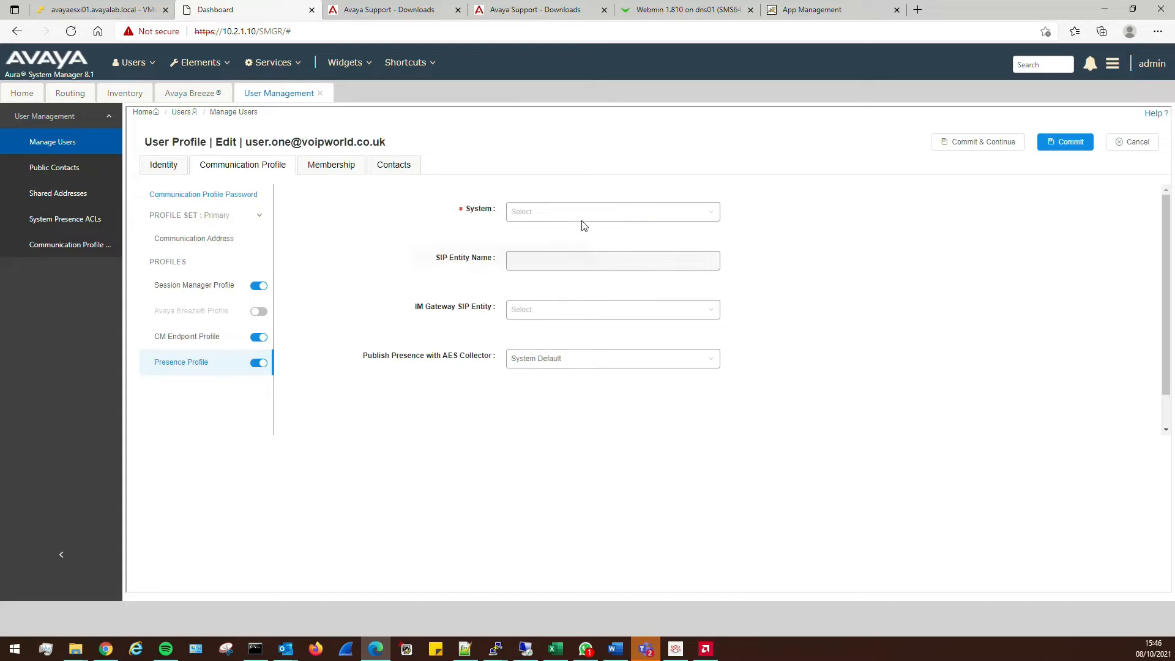
{"action": "left_click", "coordinate": [583, 220]}
{"action": "left_click", "coordinate": [553, 236]}
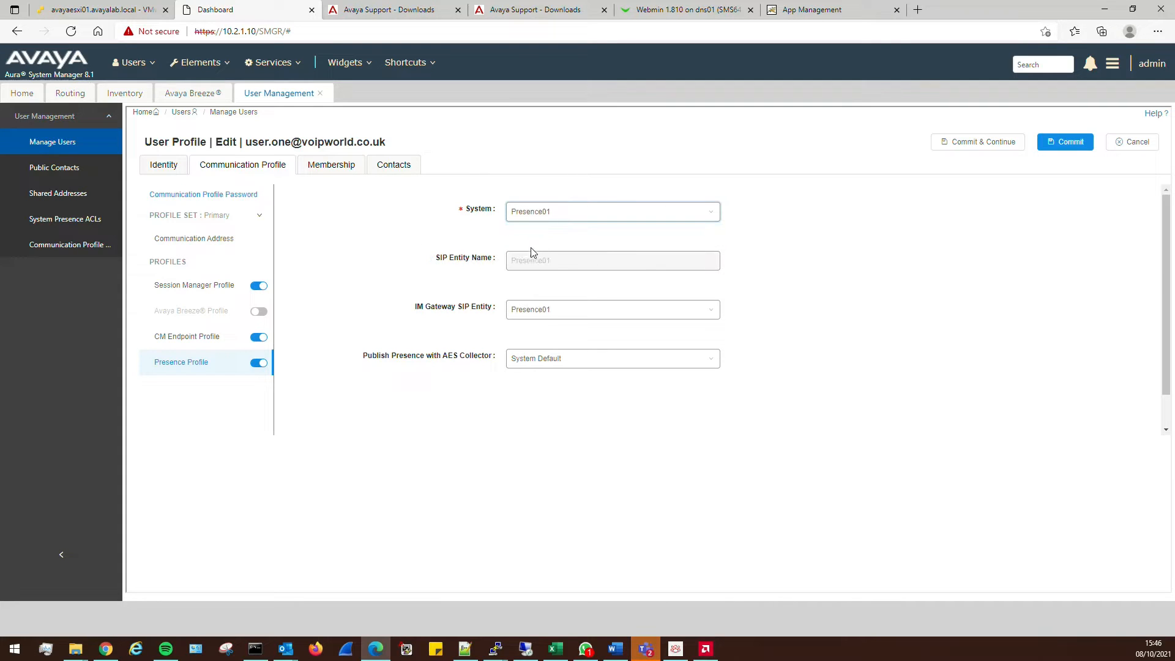
{"action": "left_click", "coordinate": [571, 361]}
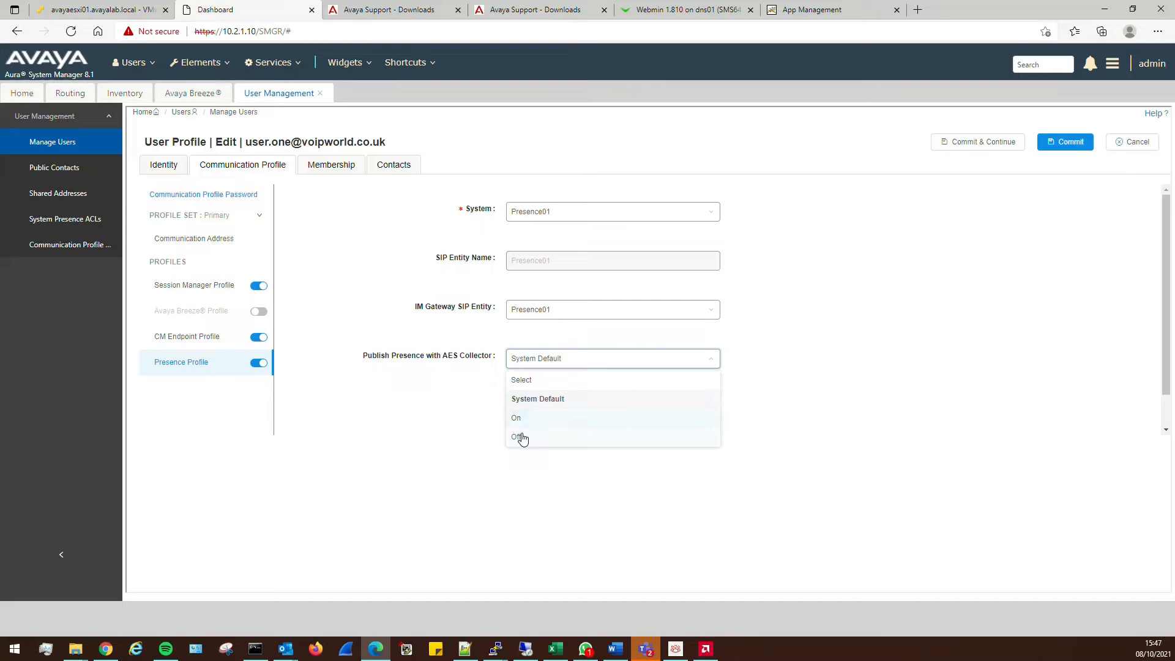
{"action": "left_click", "coordinate": [538, 399]}
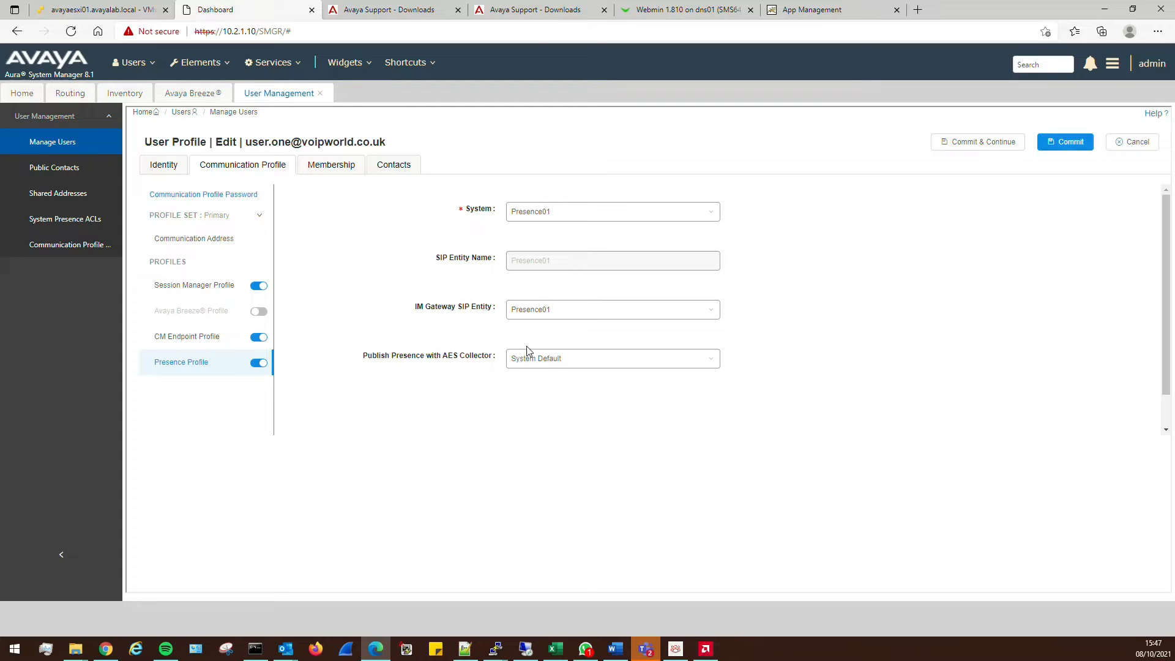
{"action": "mouse_move", "coordinate": [545, 375]}
{"action": "mouse_move", "coordinate": [412, 366]}
{"action": "left_click", "coordinate": [515, 365]}
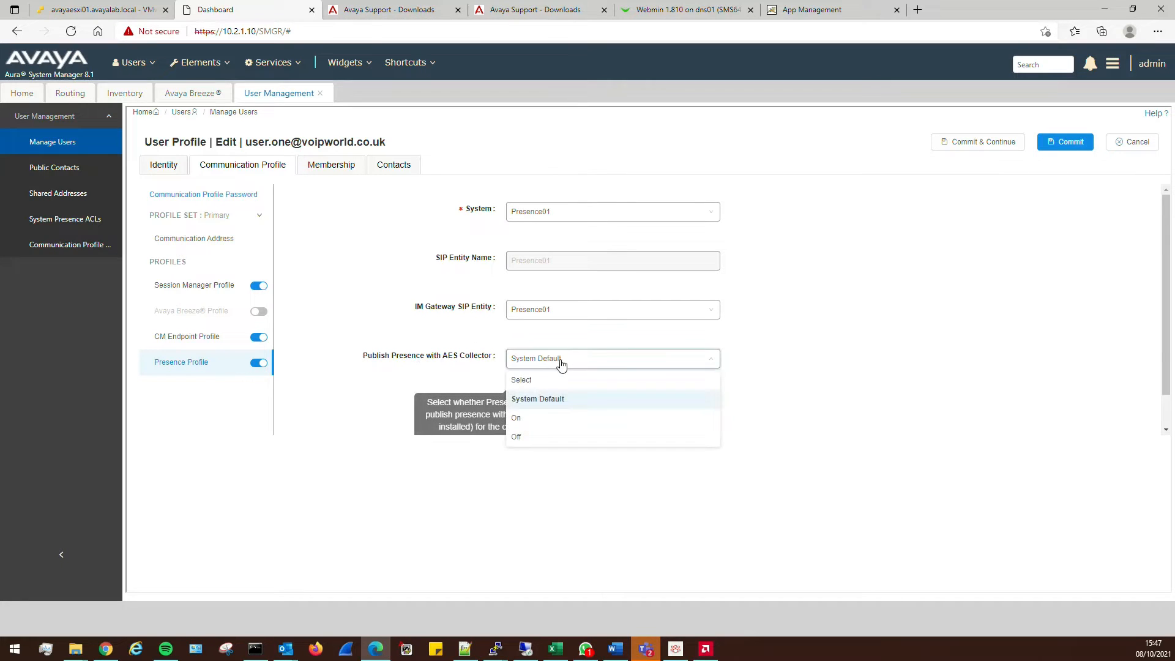
{"action": "left_click", "coordinate": [747, 322]}
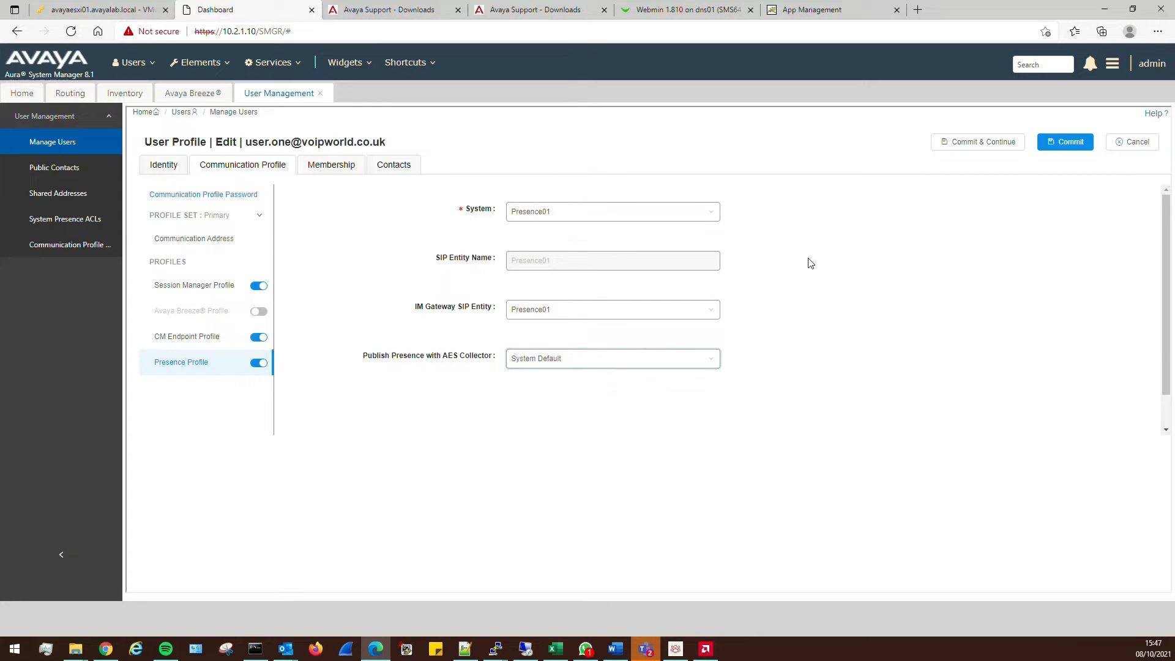
Commit user one's presence profile changes and glance at the Breeze server console
{"action": "left_click", "coordinate": [1072, 143]}
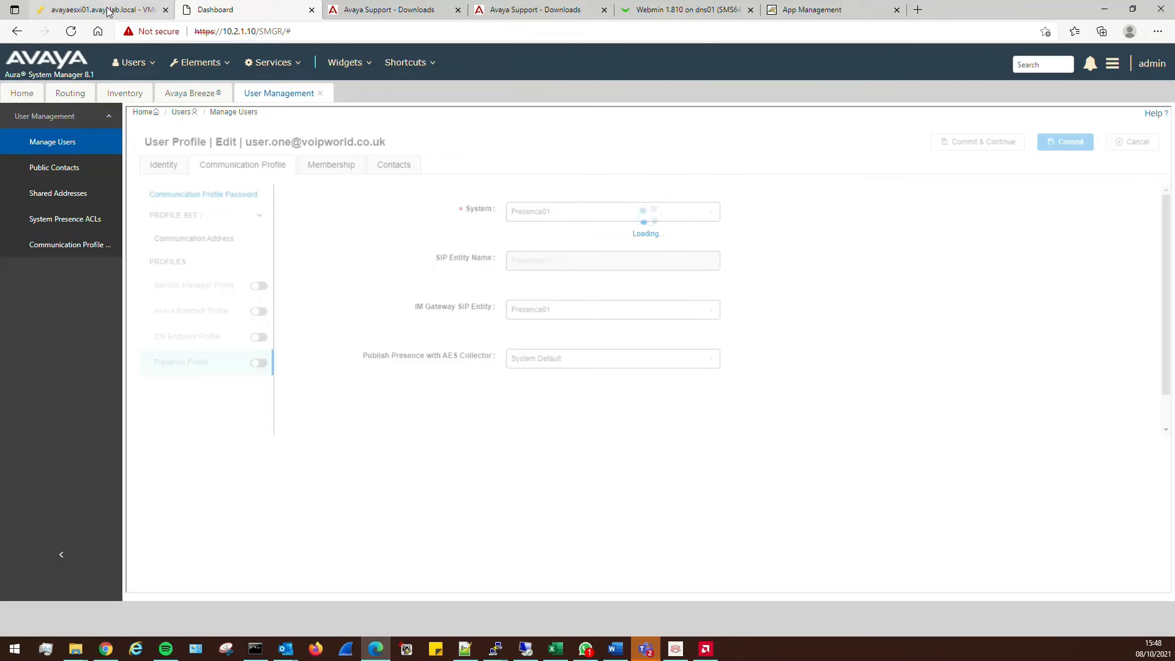
{"action": "left_click", "coordinate": [38, 13]}
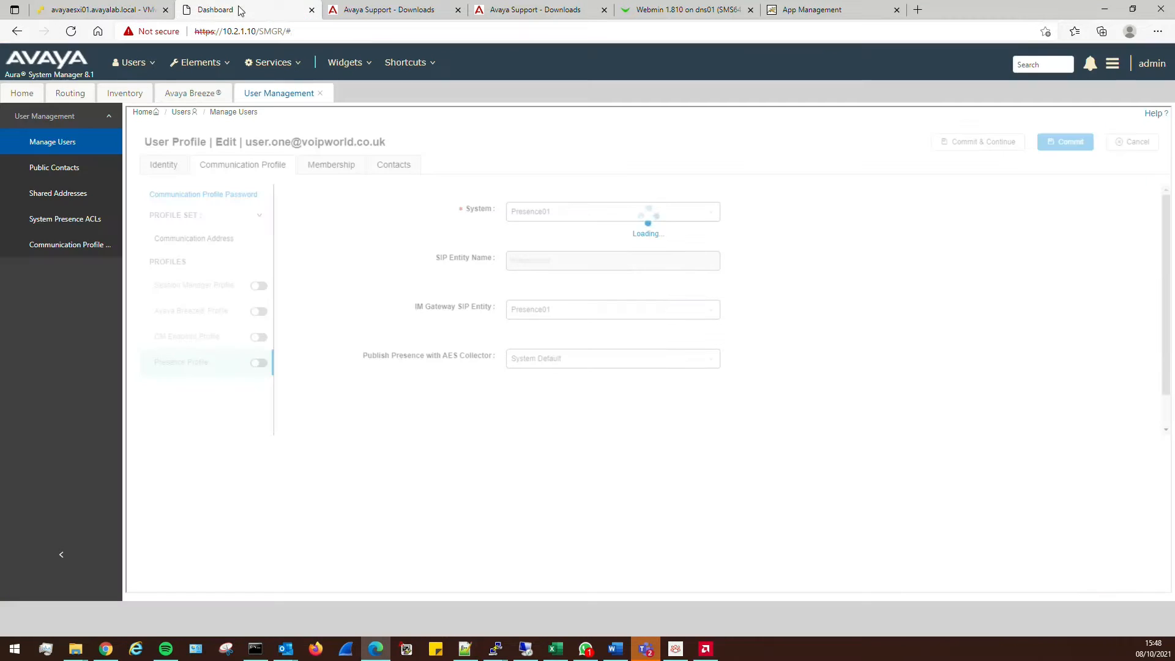
{"action": "left_click", "coordinate": [245, 10]}
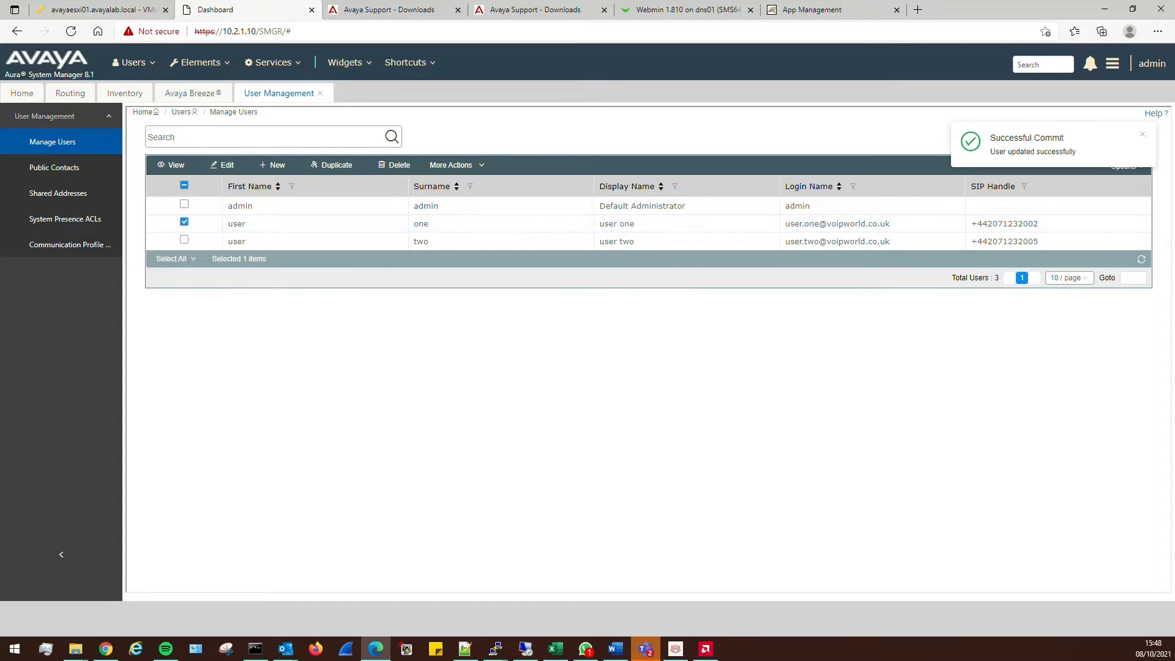
Check the Breeze console's progress again, then return to System Manager's Manage Users list
{"action": "key", "text": "alt+Tab"}
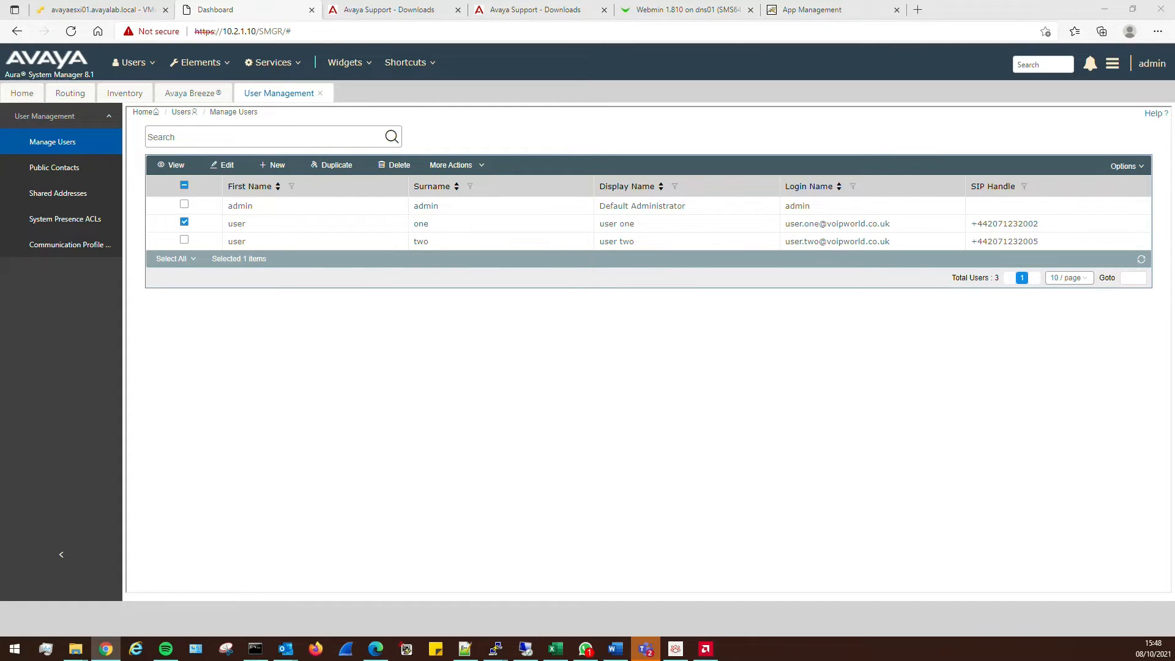
{"action": "key", "text": "alt+Tab"}
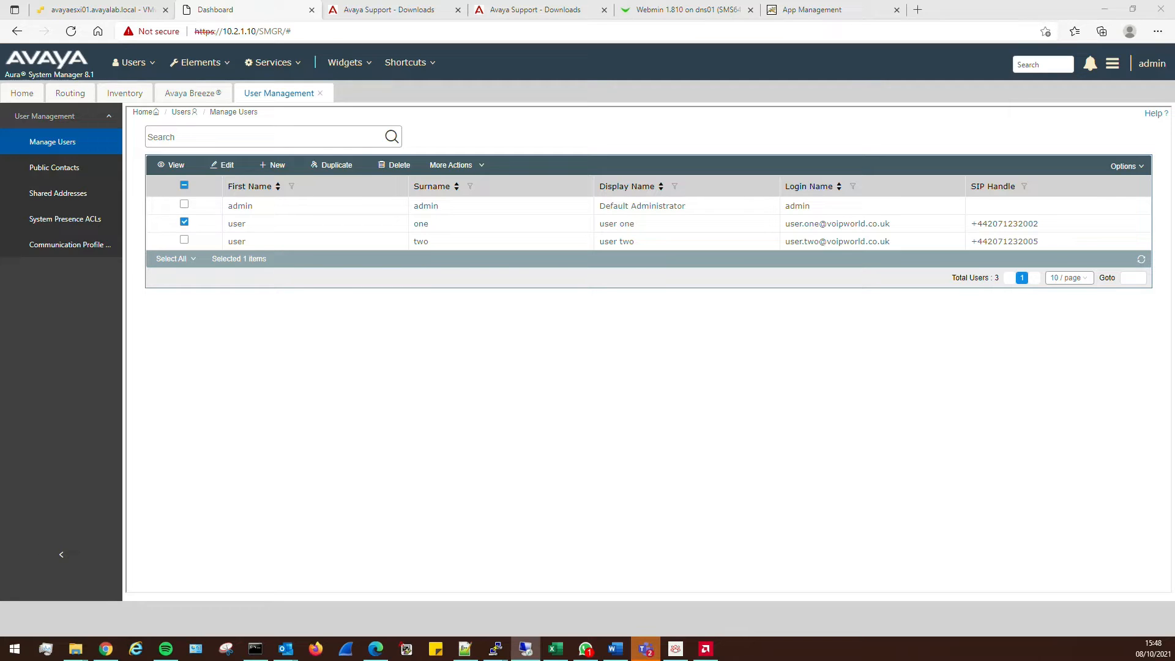
{"action": "key", "text": "alt+Tab"}
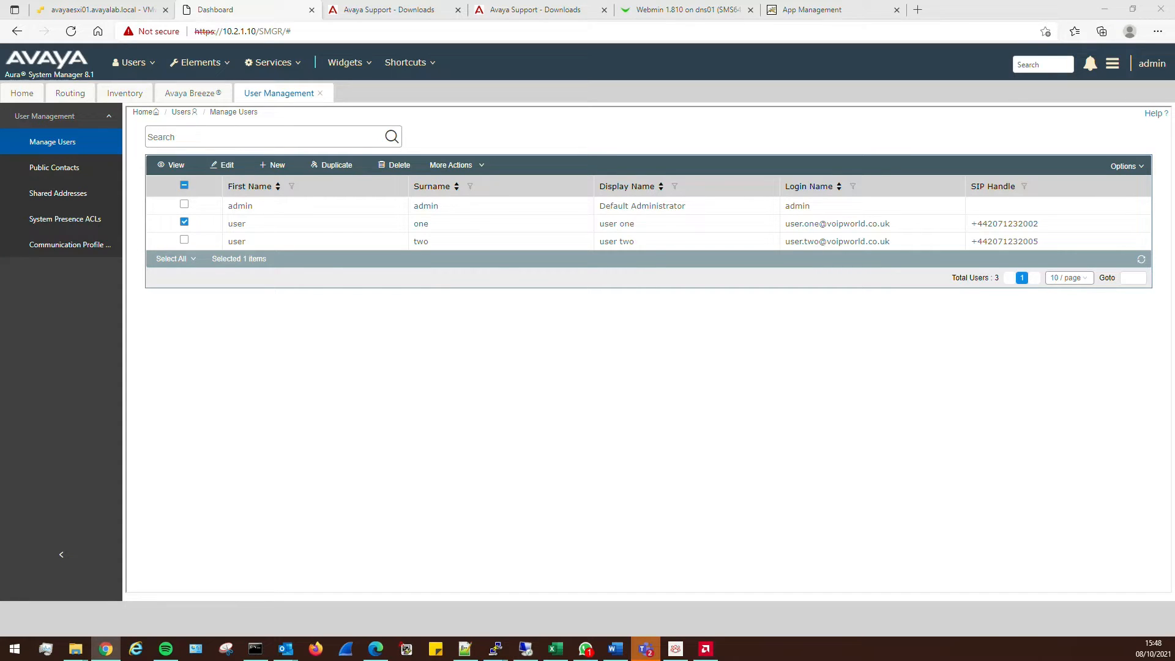
{"action": "key", "text": "alt+Tab"}
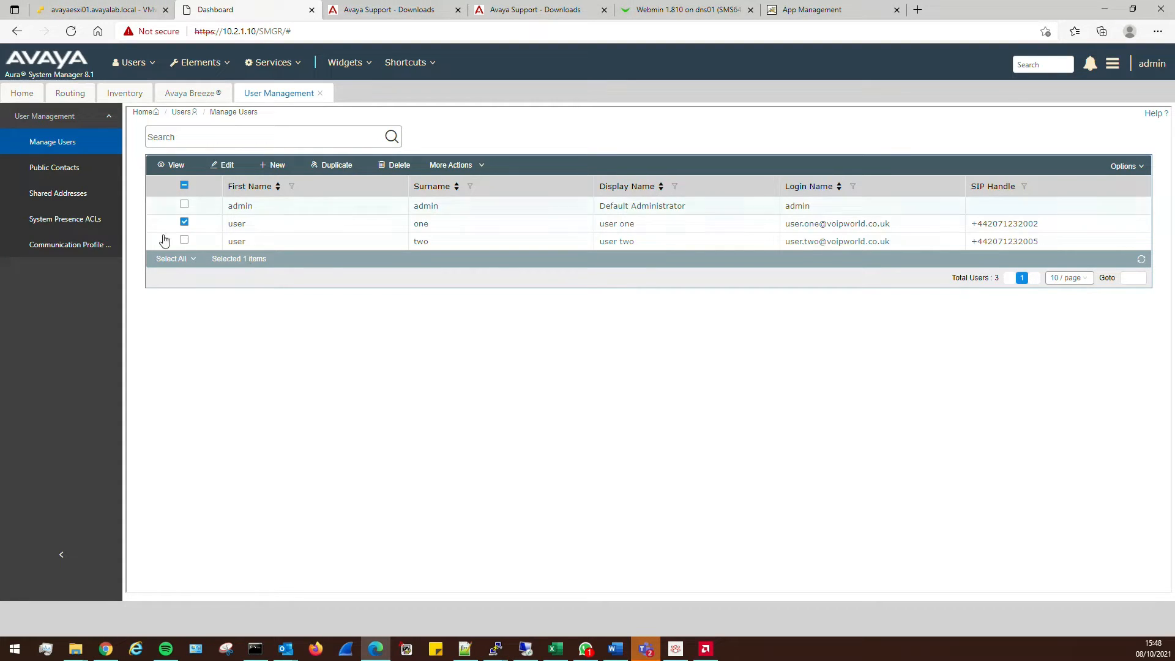
{"action": "left_click", "coordinate": [123, 10]}
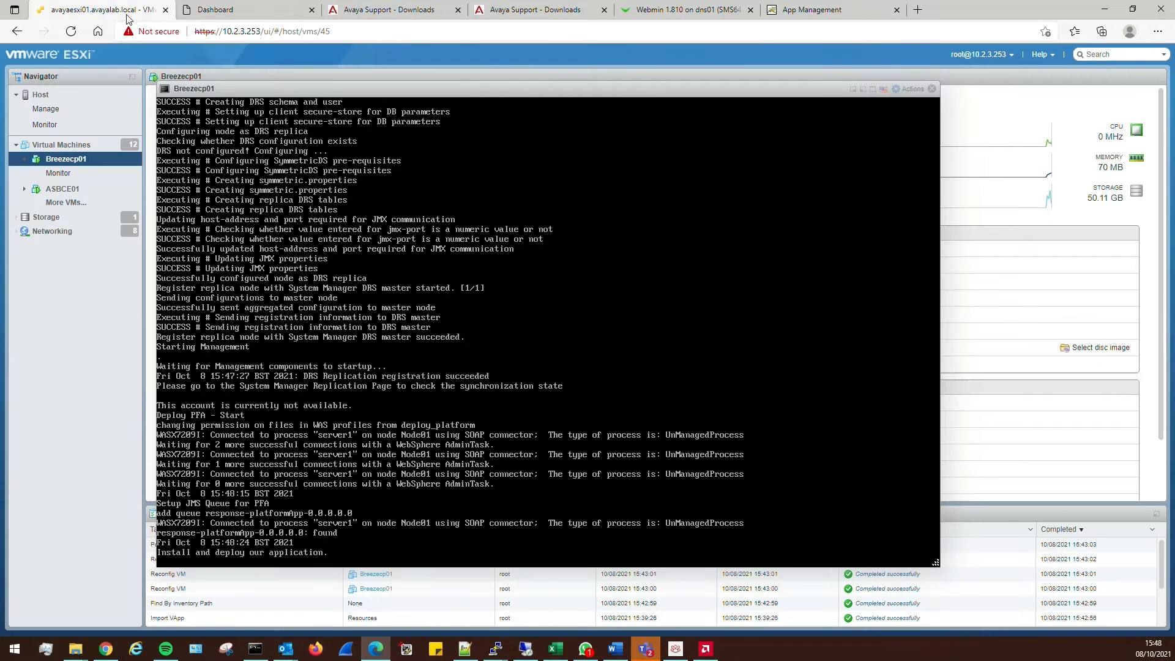
{"action": "left_click", "coordinate": [245, 8]}
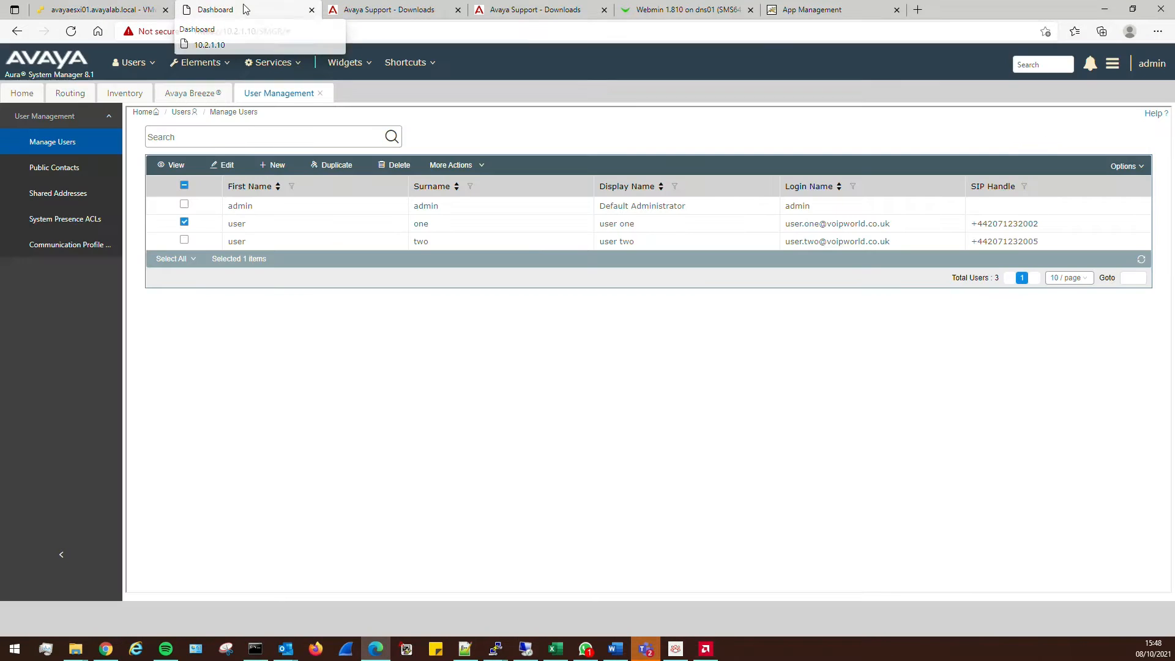
Browse the Elements menu without choosing anything, then switch to the Breezecp01 ESXi console
{"action": "left_click", "coordinate": [184, 223]}
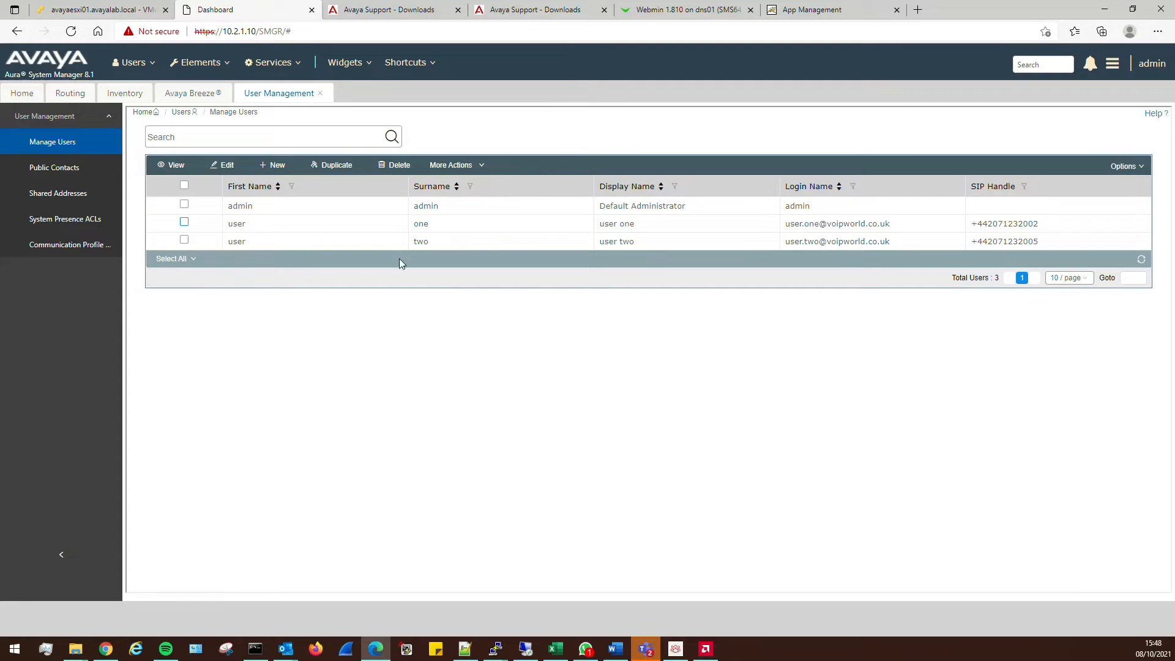
{"action": "left_click", "coordinate": [208, 66]}
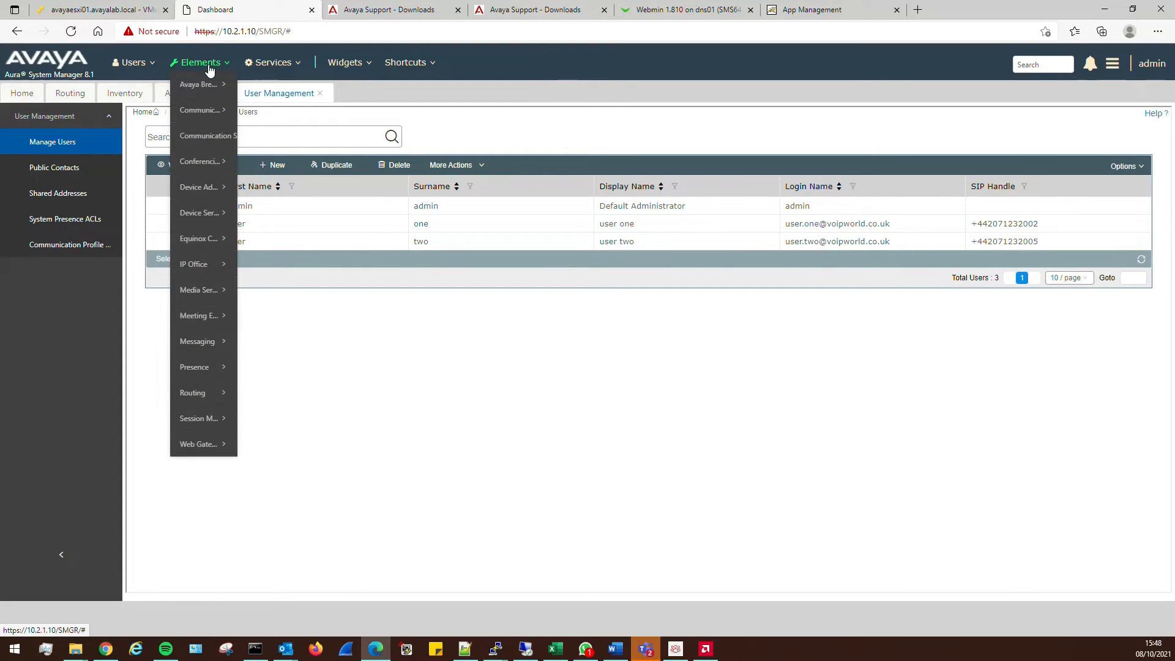
{"action": "left_click", "coordinate": [626, 363]}
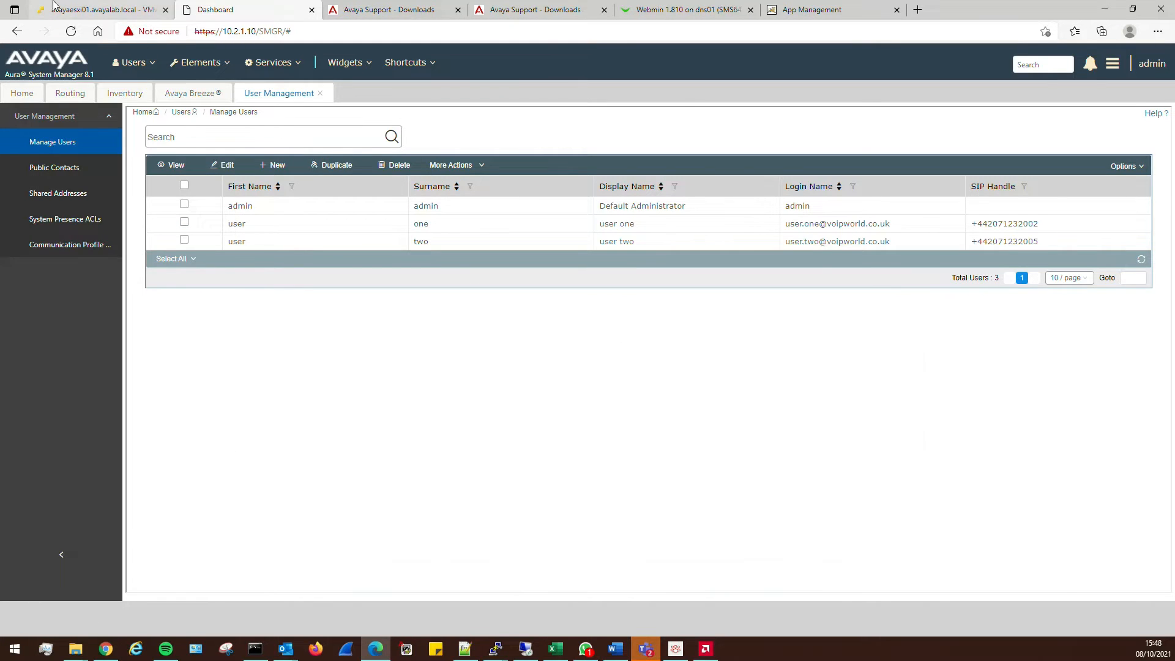
{"action": "left_click", "coordinate": [78, 10]}
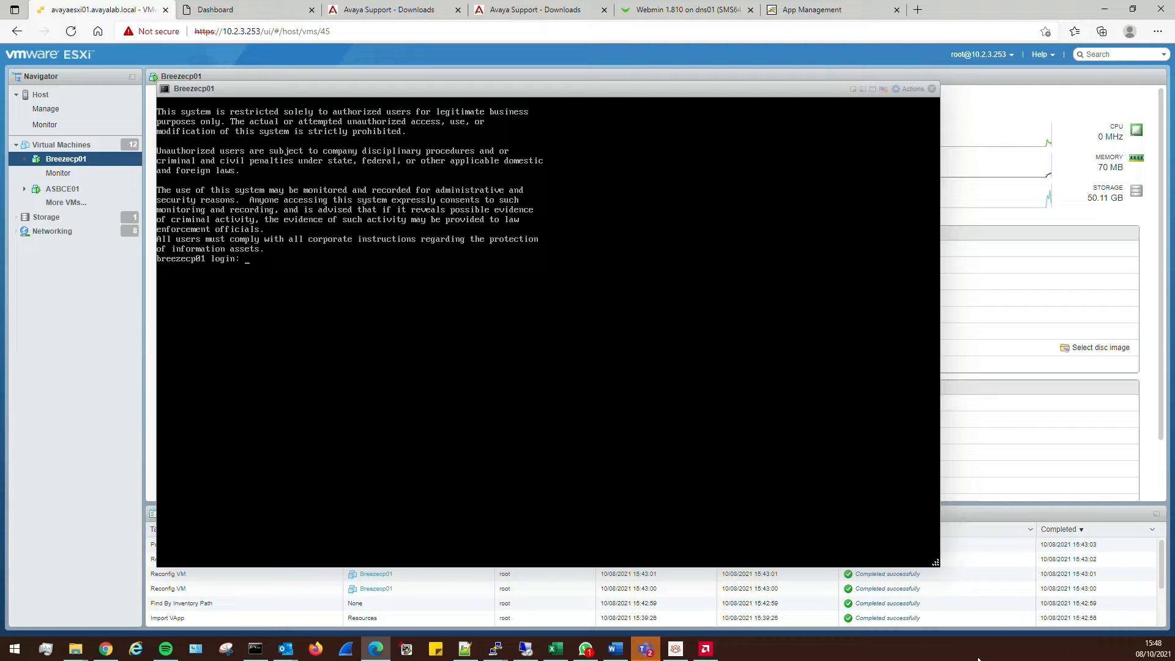
Log in to Breezecp01 with the admin account, change its password, and confirm Health Status Good
{"action": "type", "text": "labadmin"}
{"action": "key", "text": "Return"}
{"action": "key", "text": "Return"}
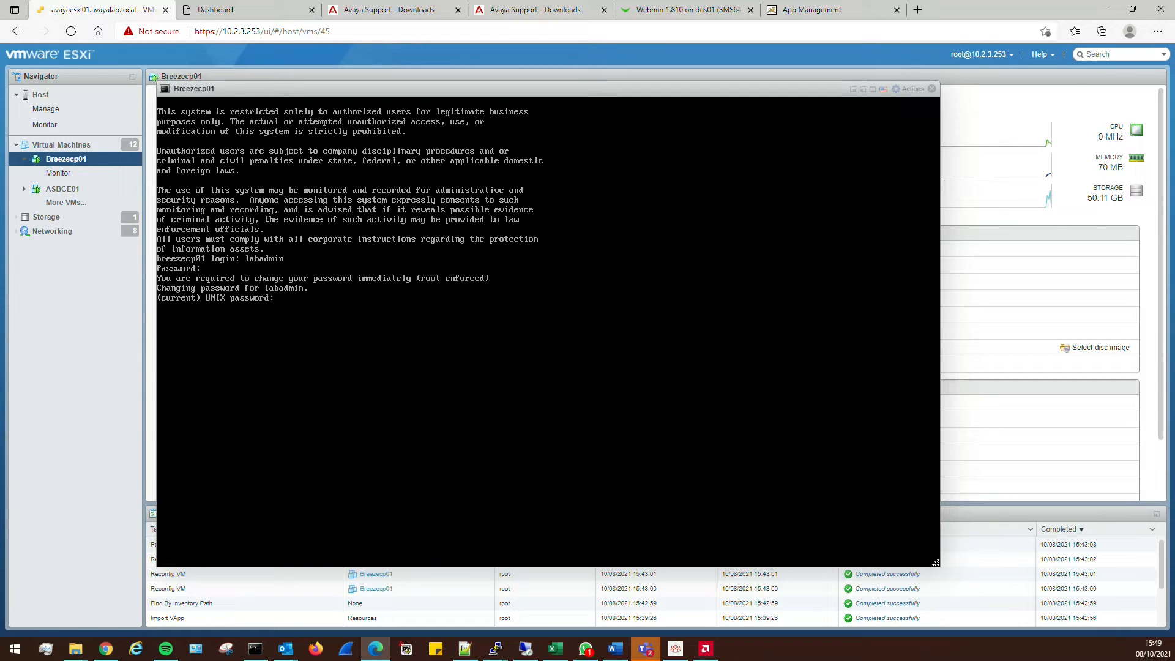
{"action": "key", "text": "Return"}
{"action": "key", "text": "Return"}
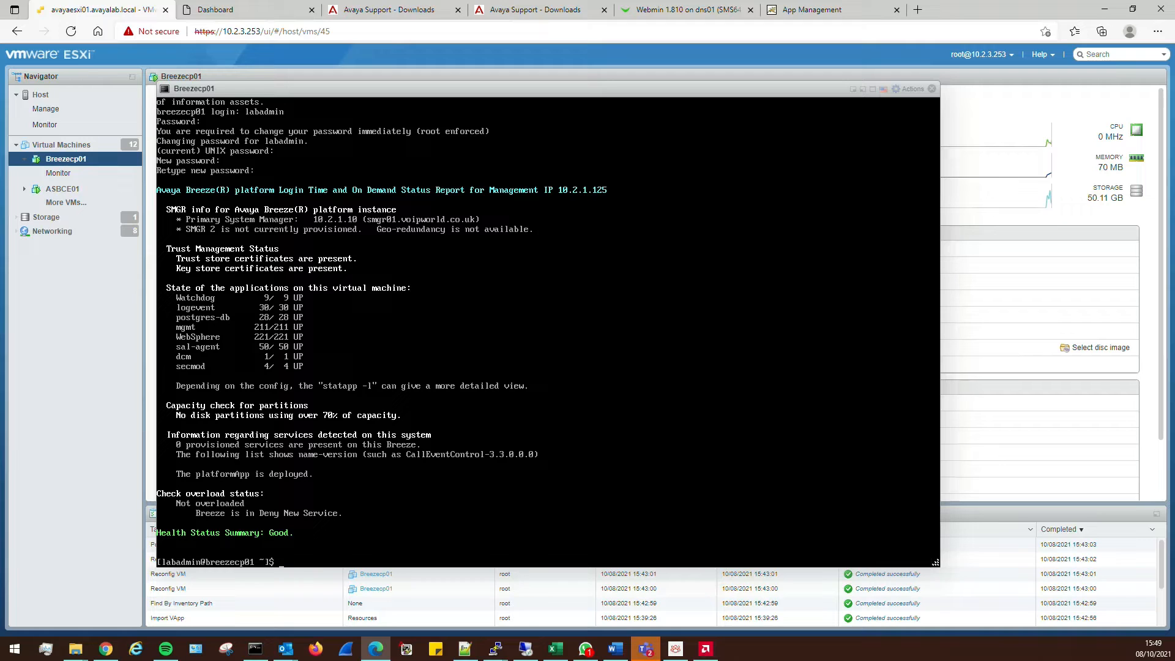
{"action": "key", "text": "Return"}
{"action": "key", "text": "Return"}
{"action": "key", "text": "Return"}
{"action": "key", "text": "Return"}
{"action": "key", "text": "Return"}
{"action": "key", "text": "Return"}
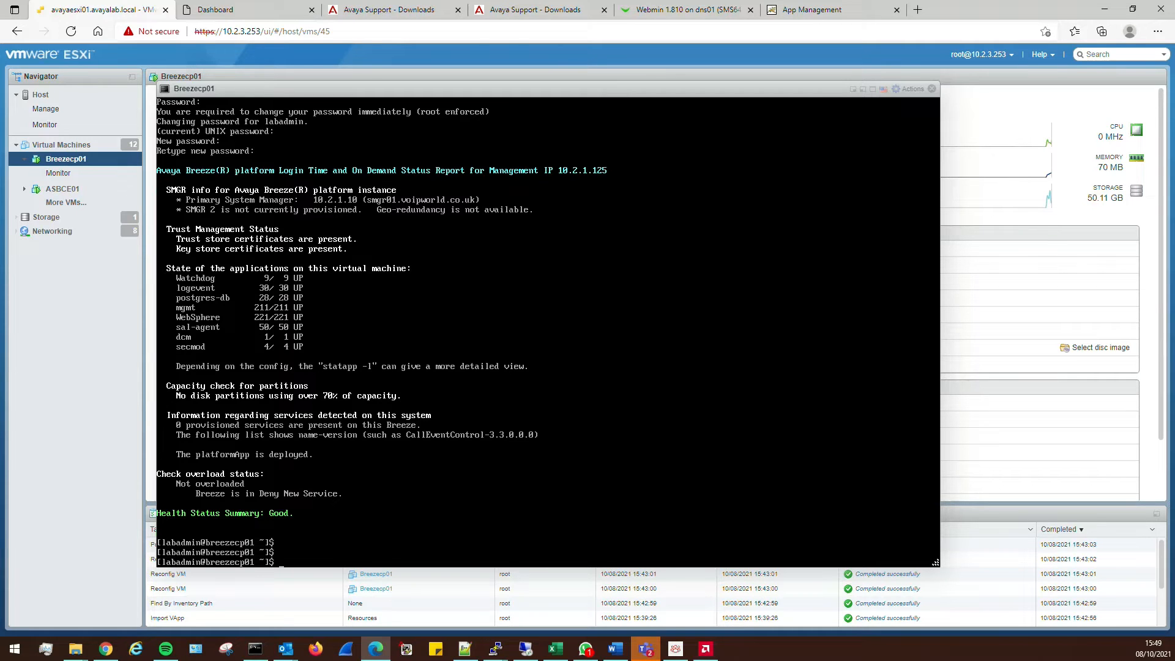
Run statapp -l four times, seeing activemqd and zookeeper still down
{"action": "type", "text": "statapp"}
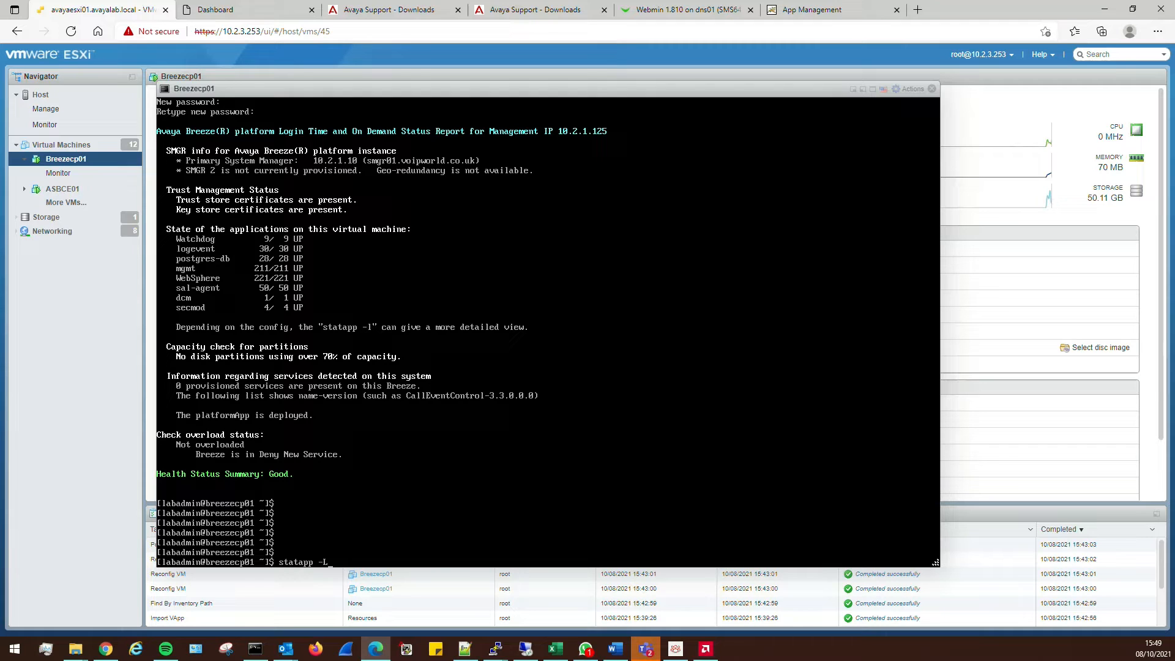
{"action": "type", "text": " -l"}
{"action": "key", "text": "Return"}
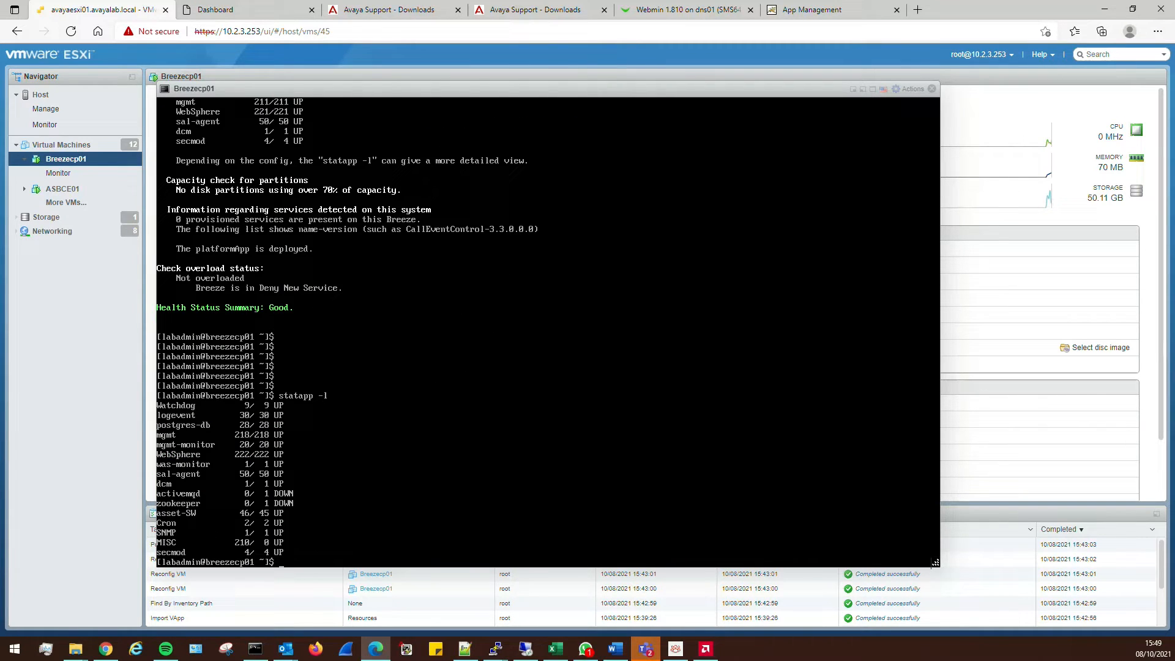
{"action": "key", "text": "Up"}
{"action": "key", "text": "Return"}
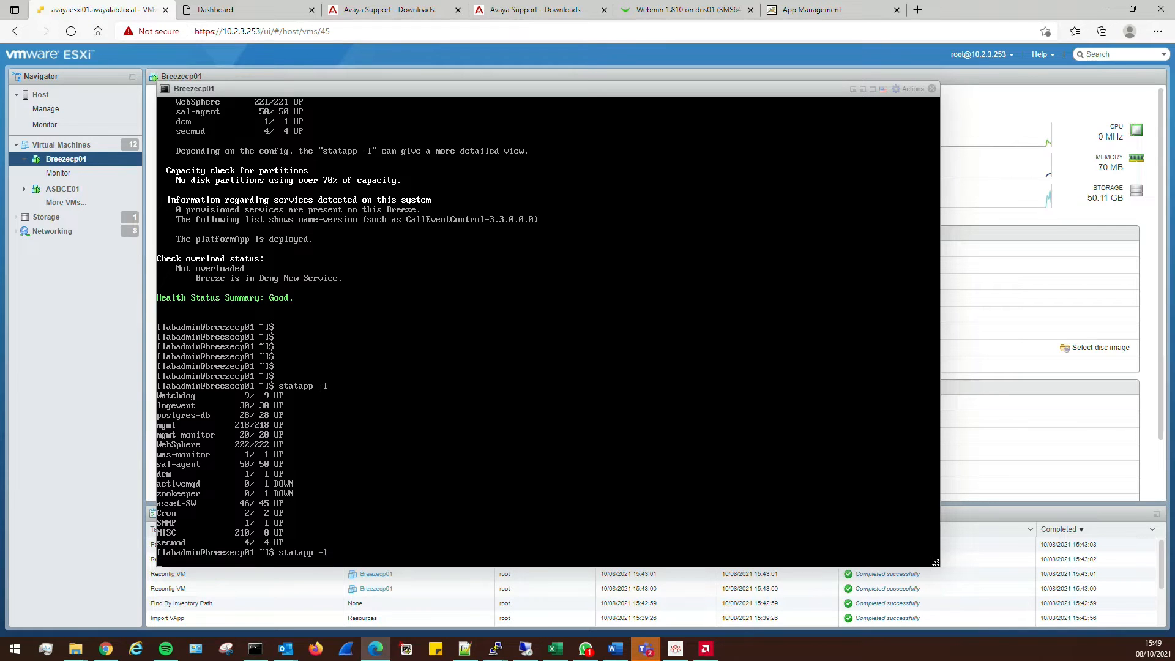
{"action": "key", "text": "Up"}
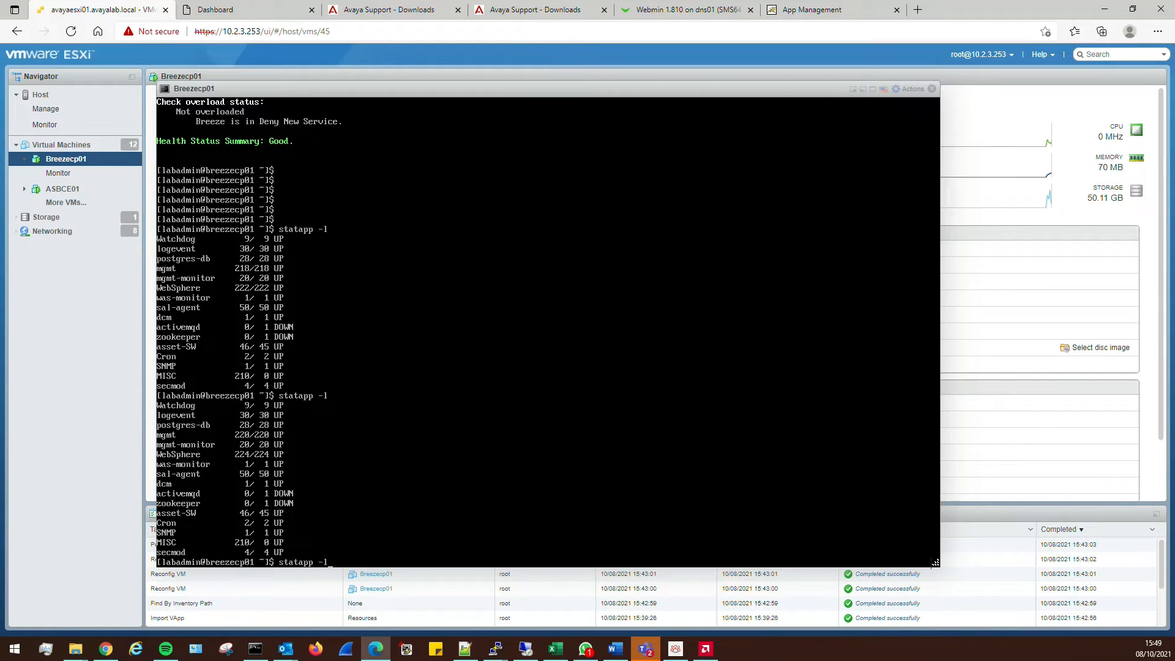
{"action": "key", "text": "Return"}
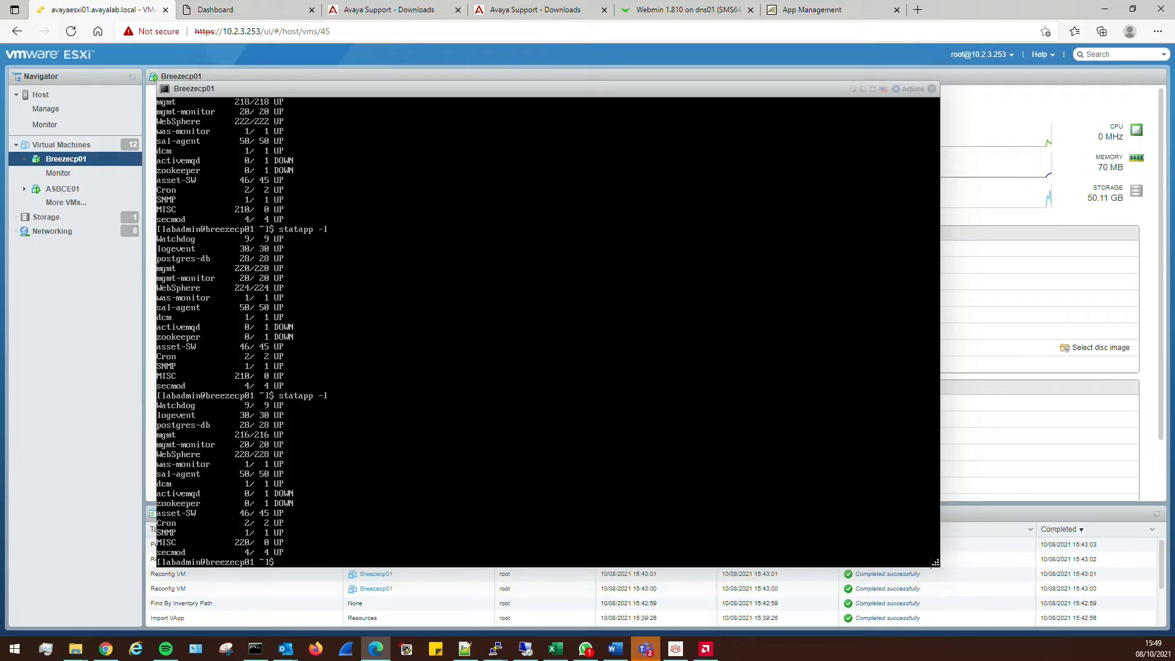
{"action": "key", "text": "Up"}
{"action": "key", "text": "Return"}
Watch statapp -c, stop it with Ctrl+C, rerun statapp -l, and return to System Manager
{"action": "key", "text": "Up"}
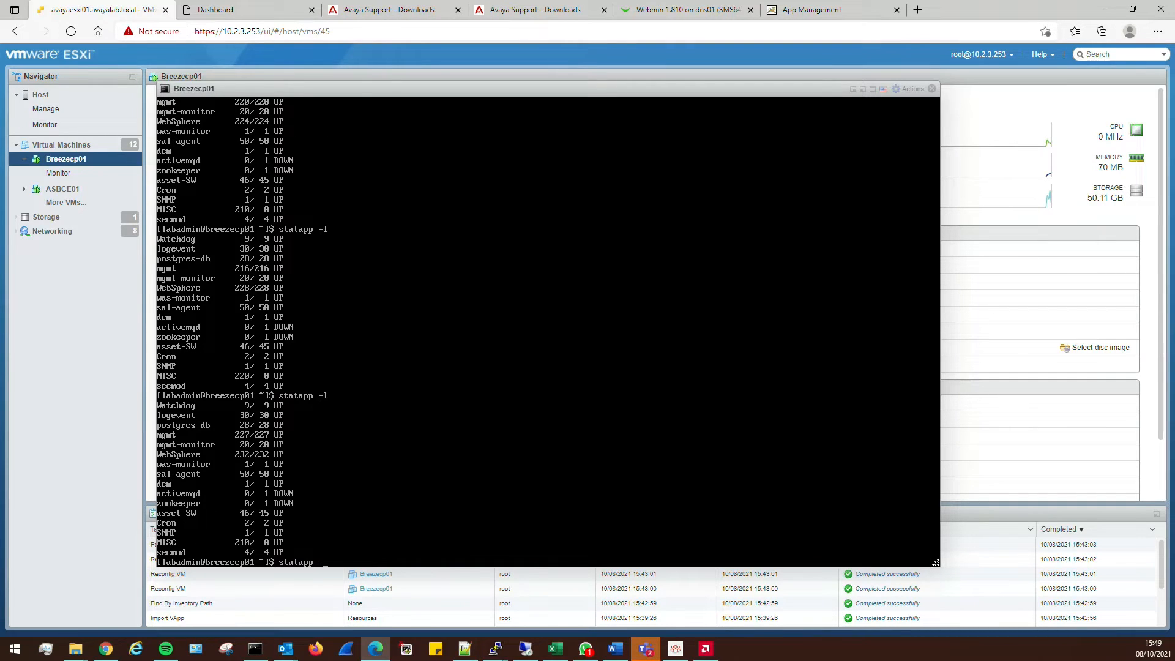
{"action": "type", "text": "c"}
{"action": "key", "text": "Return"}
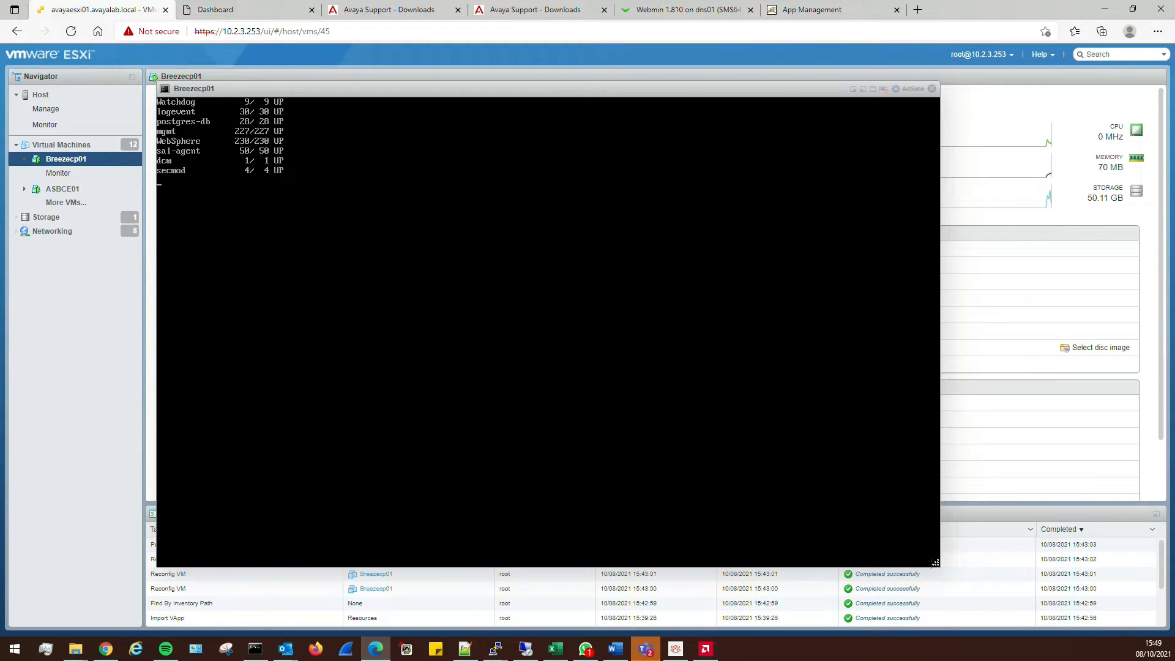
{"action": "key", "text": "ctrl+c"}
{"action": "type", "text": "statapp -l"}
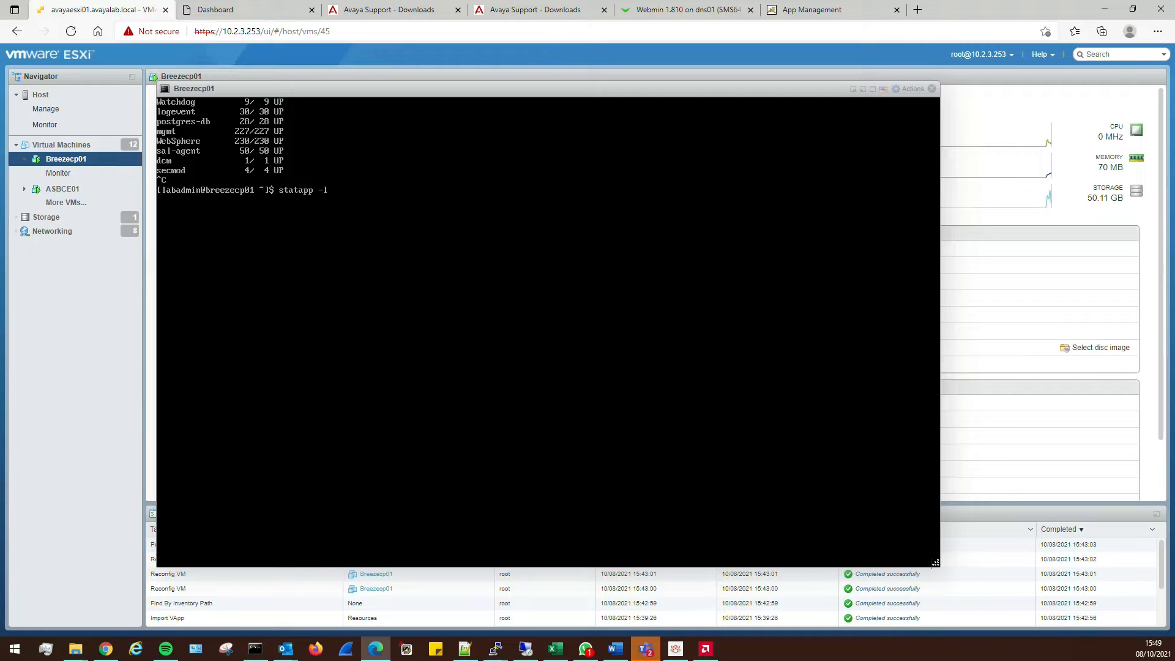
{"action": "key", "text": "Return"}
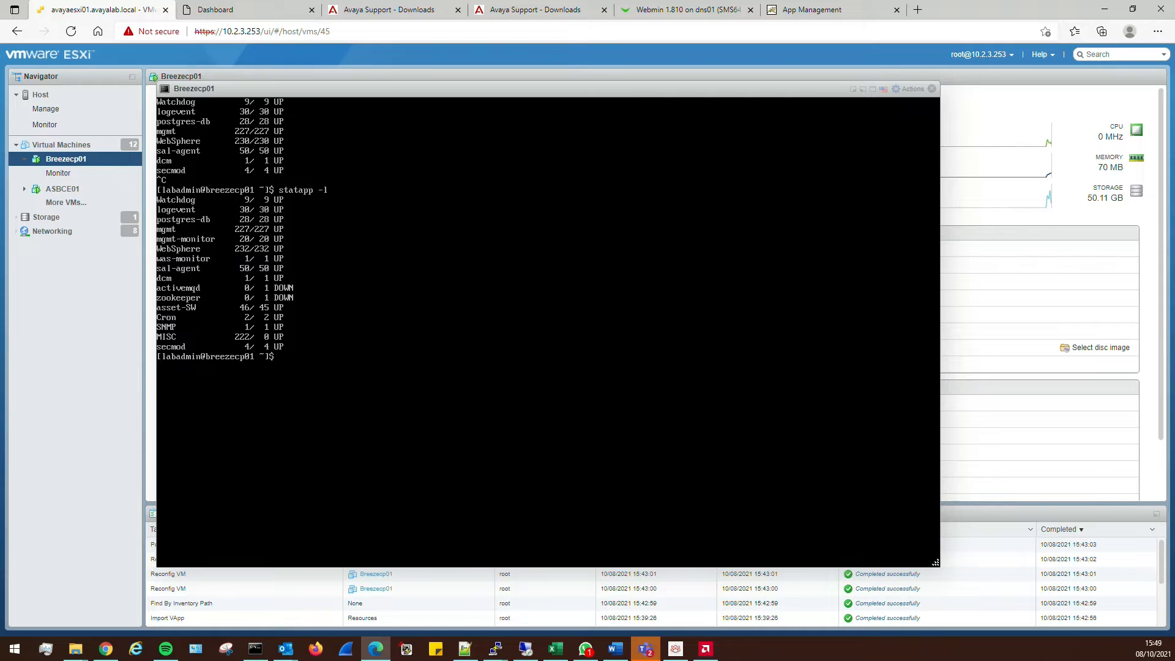
{"action": "left_click", "coordinate": [248, 9]}
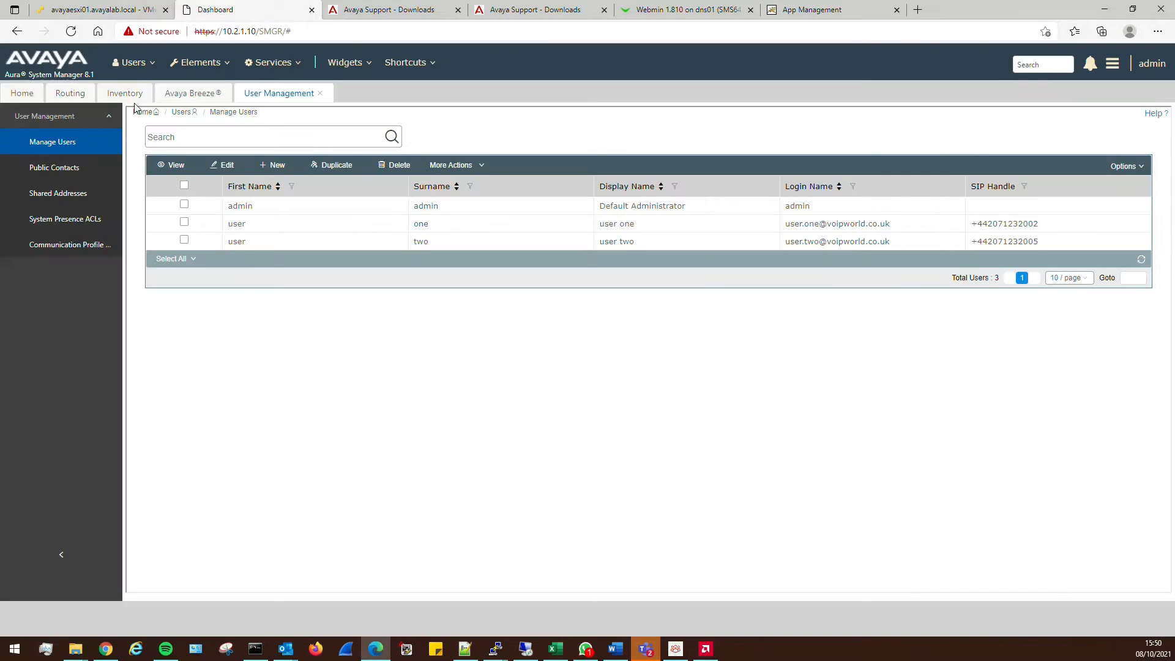
Open Avaya Breeze Server Administration, listing Breezecp01 with alarms 0/0/0 and no cluster
{"action": "left_click", "coordinate": [211, 95]}
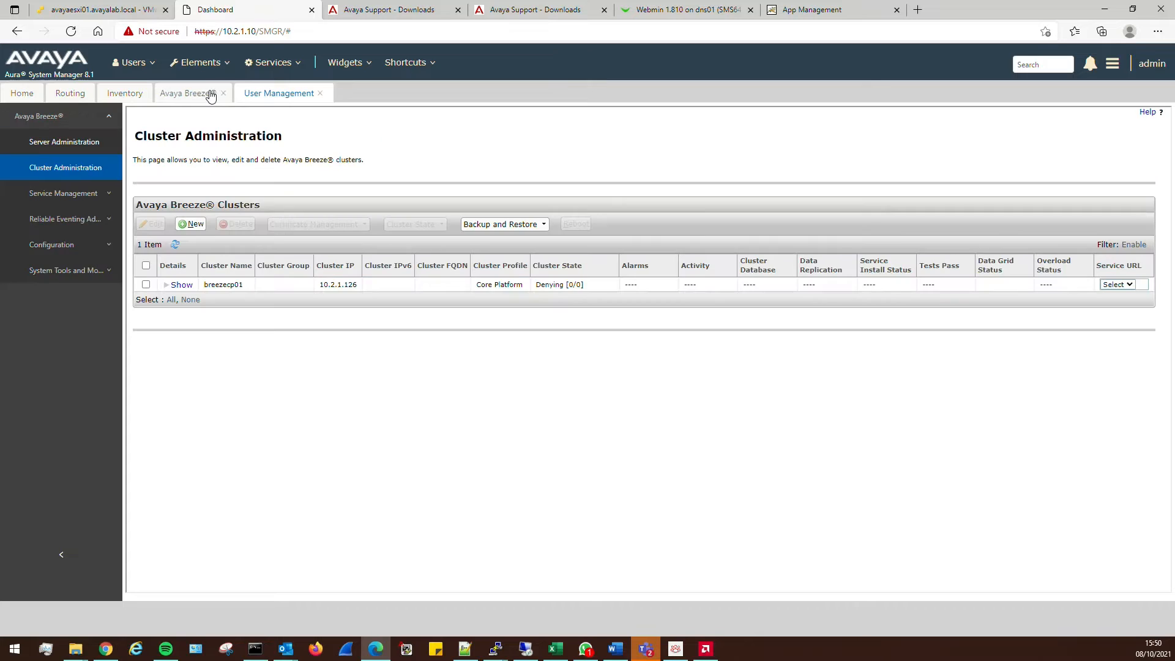
{"action": "left_click", "coordinate": [69, 144]}
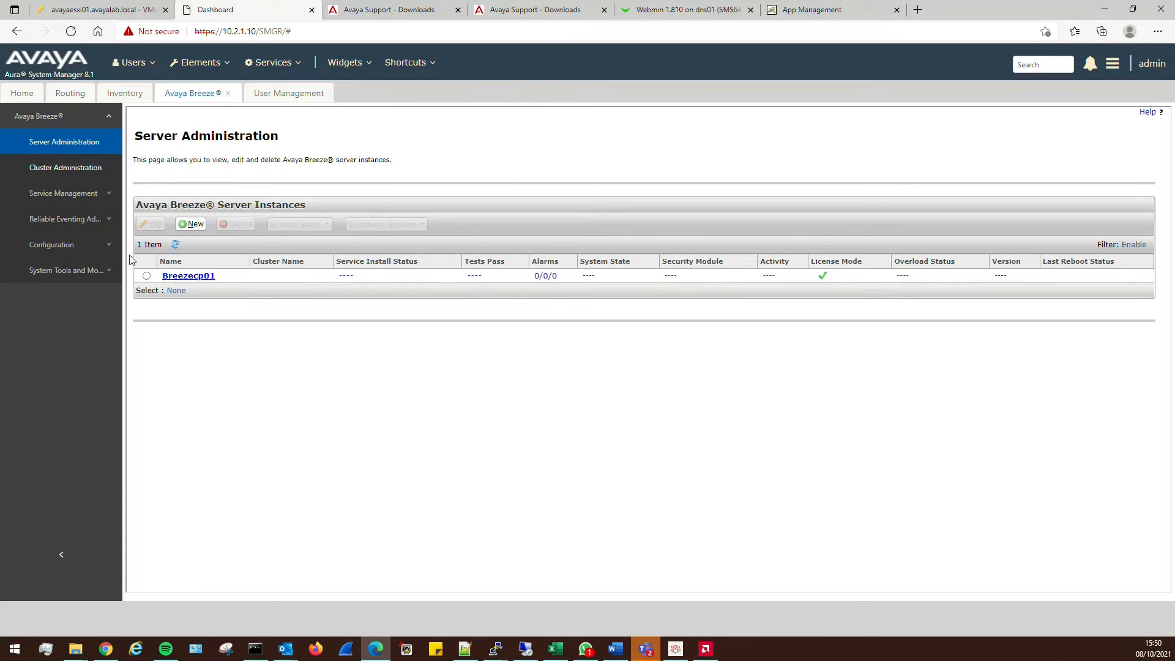
Open Services > Replication and drill into the AvayaBreeze_3.8 group's breezecp01 node
{"action": "left_click", "coordinate": [268, 63]}
{"action": "mouse_move", "coordinate": [286, 220]}
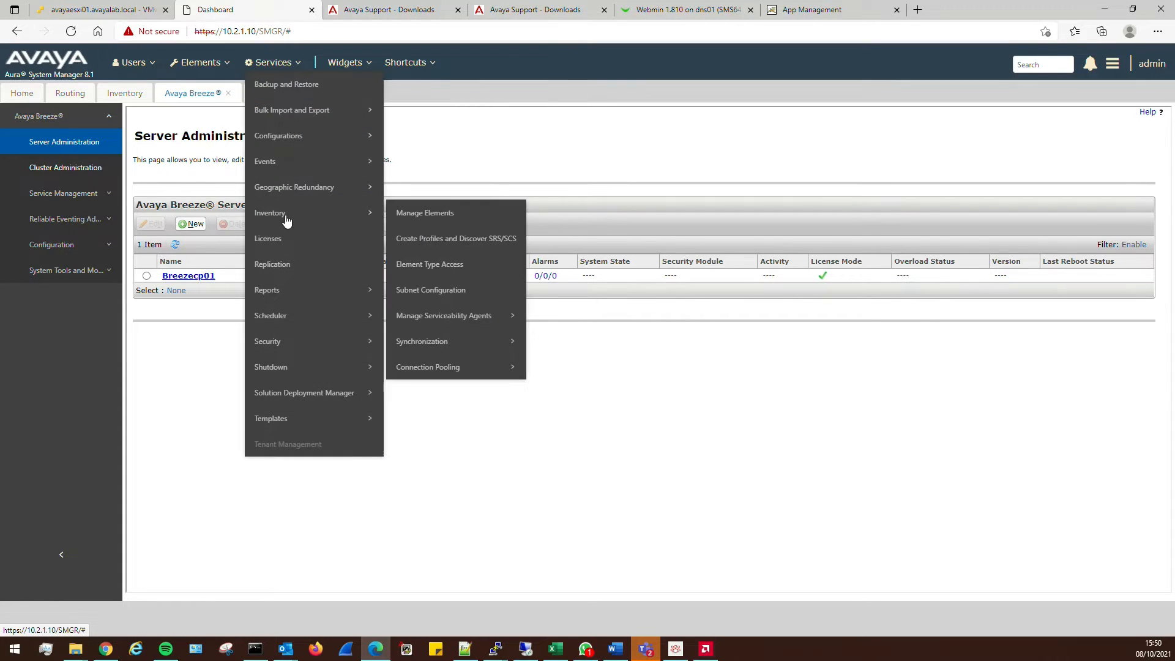
{"action": "left_click", "coordinate": [285, 266]}
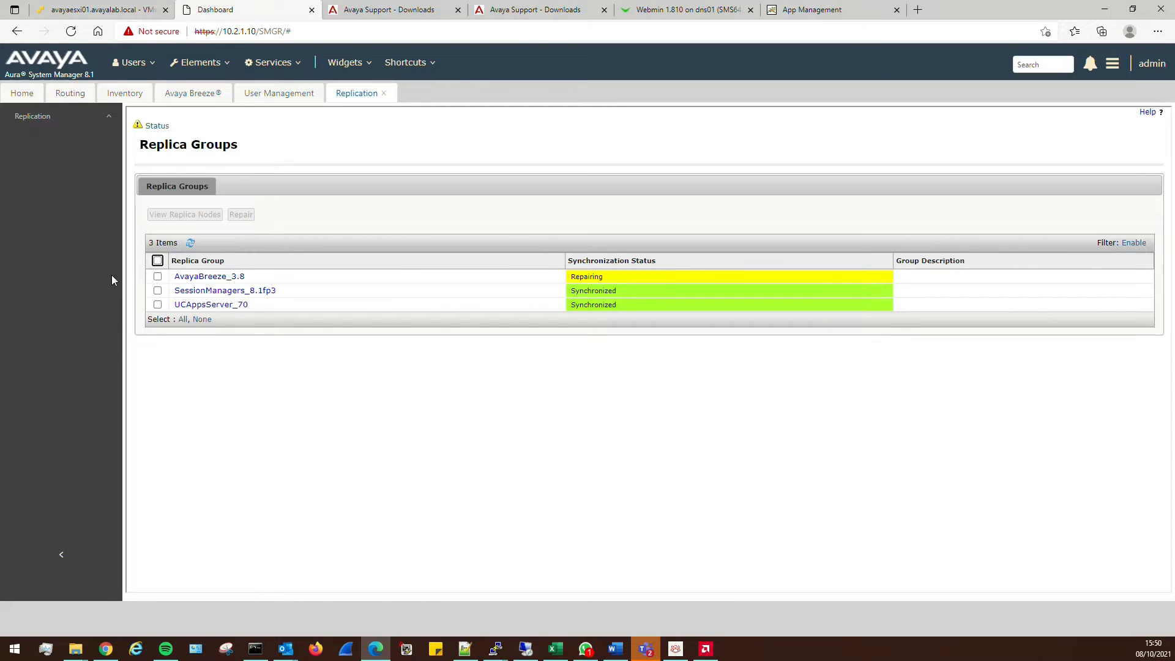
{"action": "left_click", "coordinate": [190, 243]}
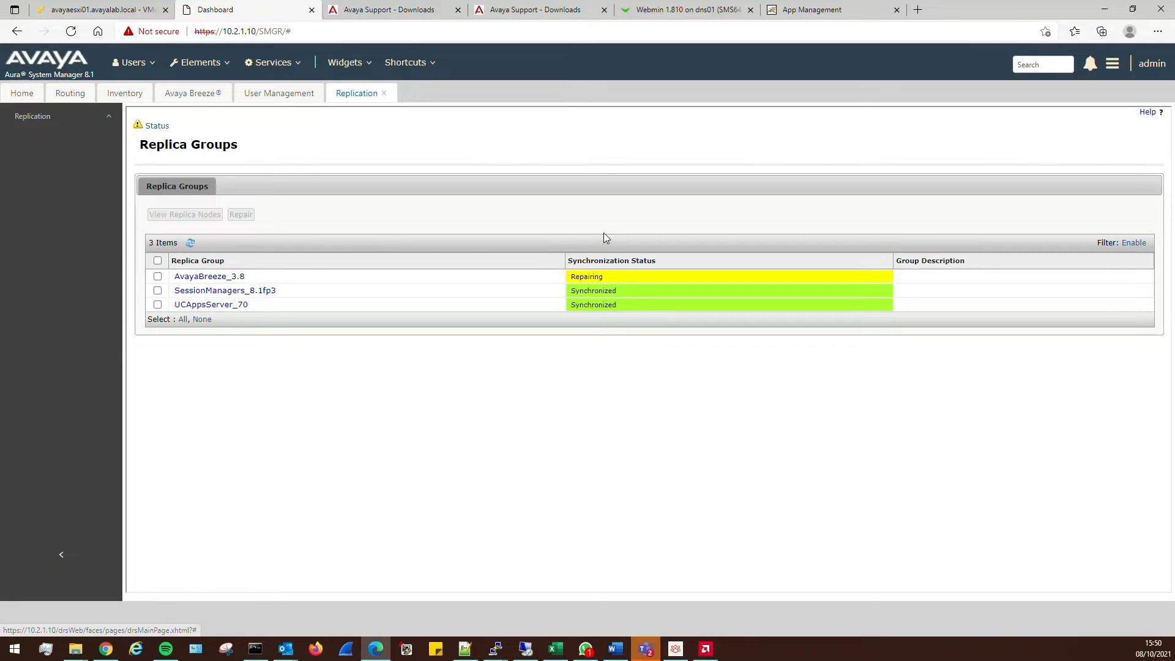
{"action": "left_click", "coordinate": [230, 277]}
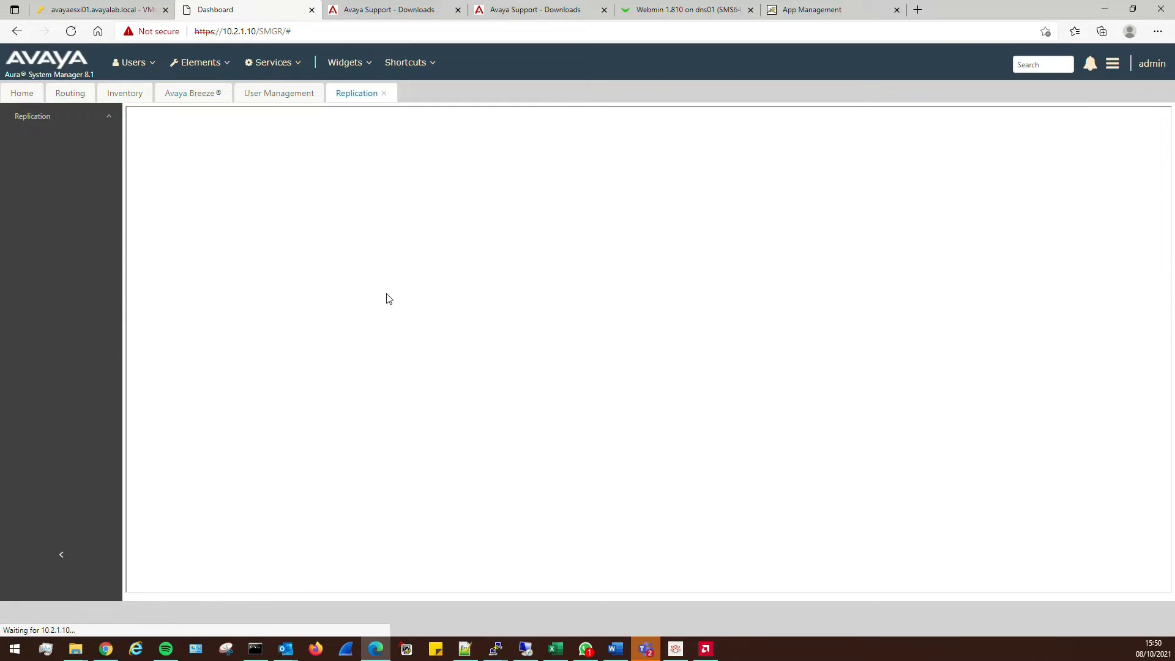
{"action": "left_click", "coordinate": [254, 276]}
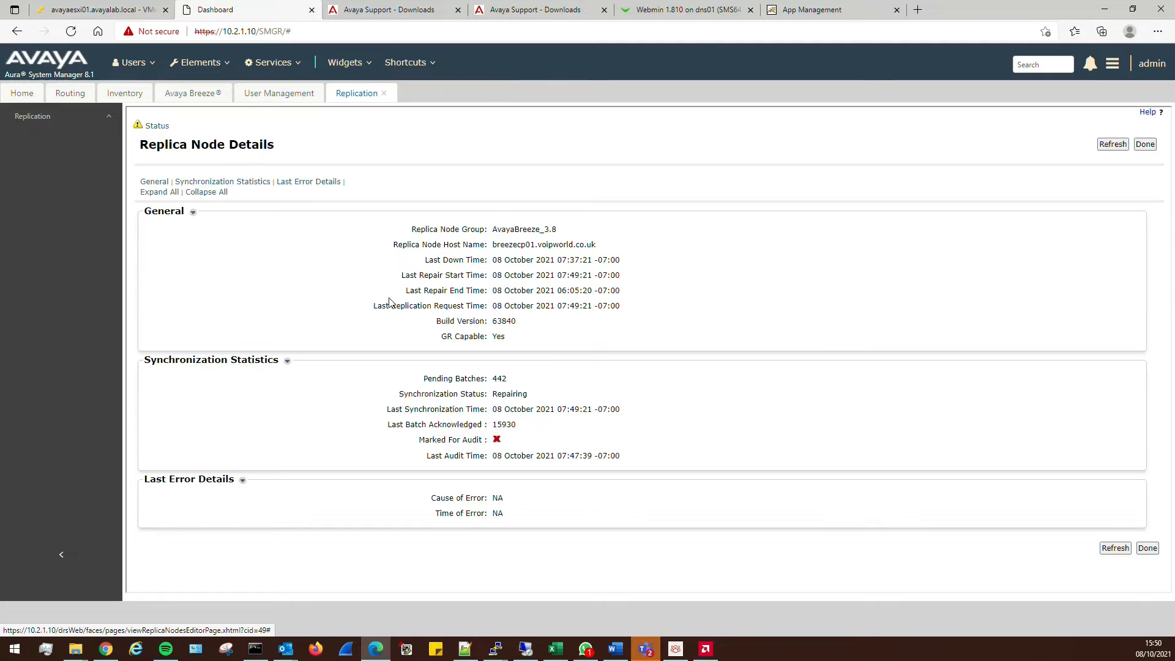
Refresh breezecp01's replica statistics repeatedly, watching Pending Batches drop from 442 to 392
{"action": "left_click", "coordinate": [1105, 145]}
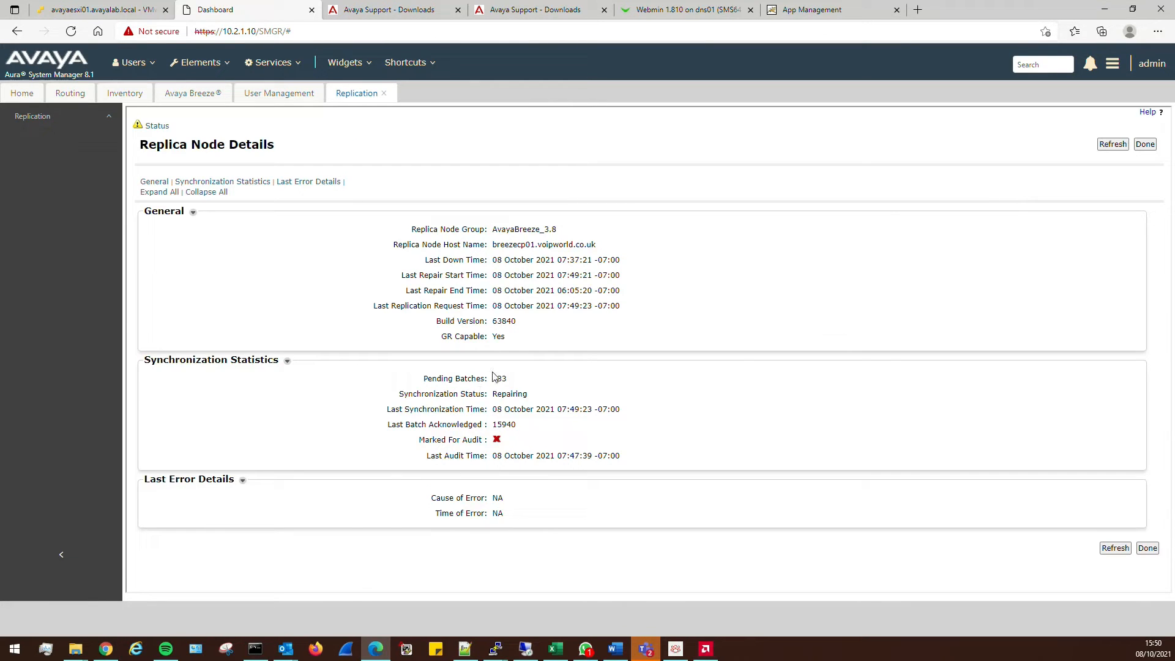
{"action": "left_click_drag", "start_coordinate": [509, 380], "coordinate": [434, 381]}
{"action": "left_click", "coordinate": [638, 385]}
{"action": "left_click", "coordinate": [1107, 145]}
{"action": "left_click", "coordinate": [1107, 145]}
{"action": "left_click", "coordinate": [1107, 145]}
{"action": "left_click", "coordinate": [1107, 145]}
{"action": "left_click", "coordinate": [1107, 145]}
{"action": "left_click", "coordinate": [1107, 145]}
{"action": "left_click", "coordinate": [283, 95]}
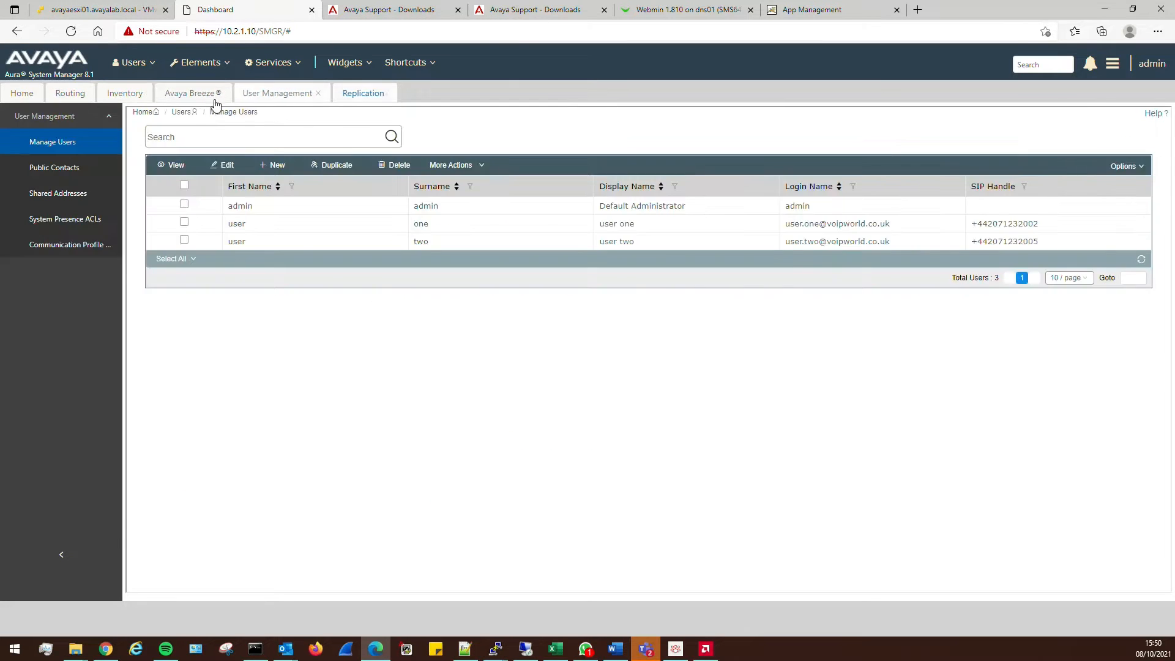
Refresh Server Administration and try setting Breezecp01 to Accept New Service, which is refused
{"action": "left_click", "coordinate": [191, 95]}
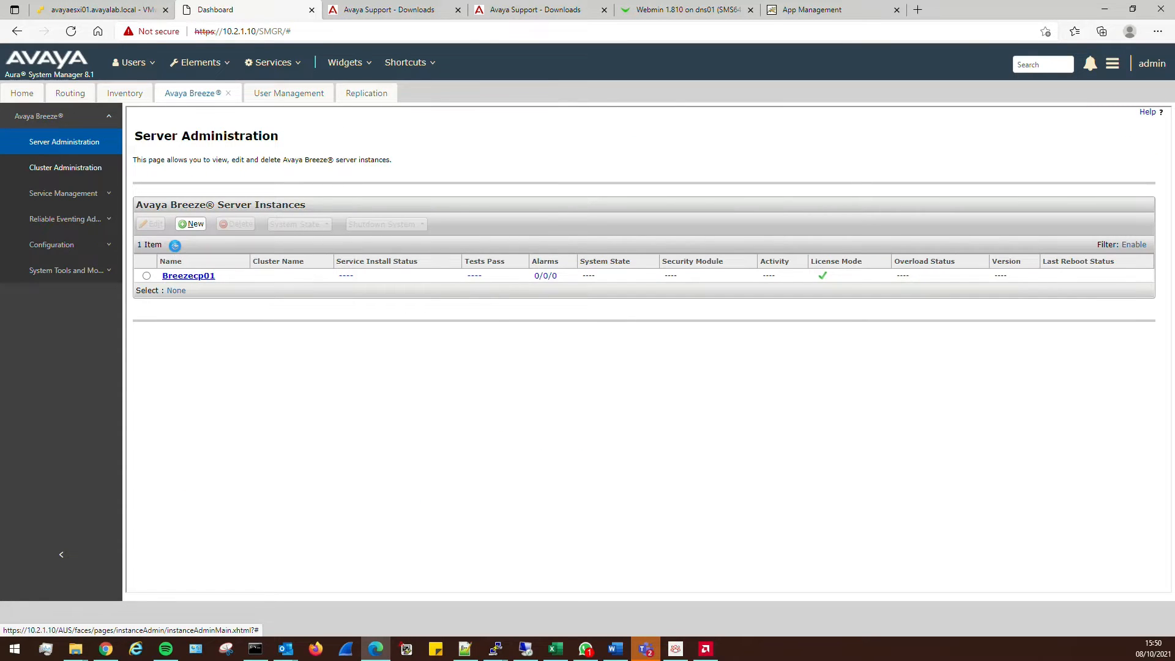
{"action": "left_click", "coordinate": [175, 245]}
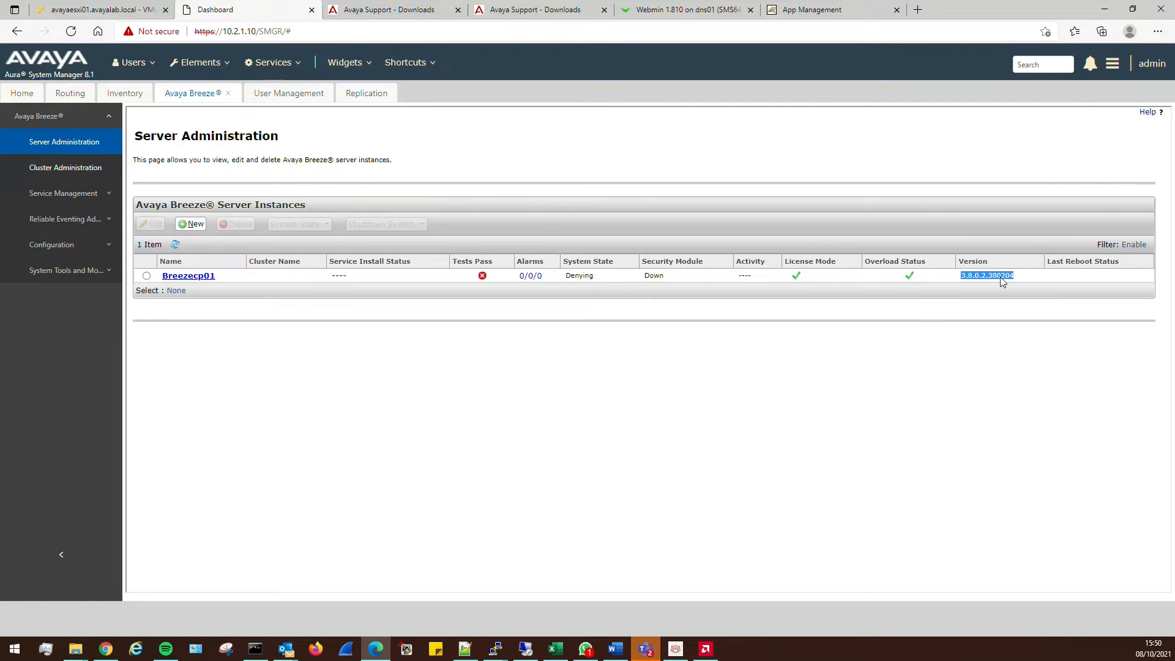
{"action": "left_click", "coordinate": [177, 246]}
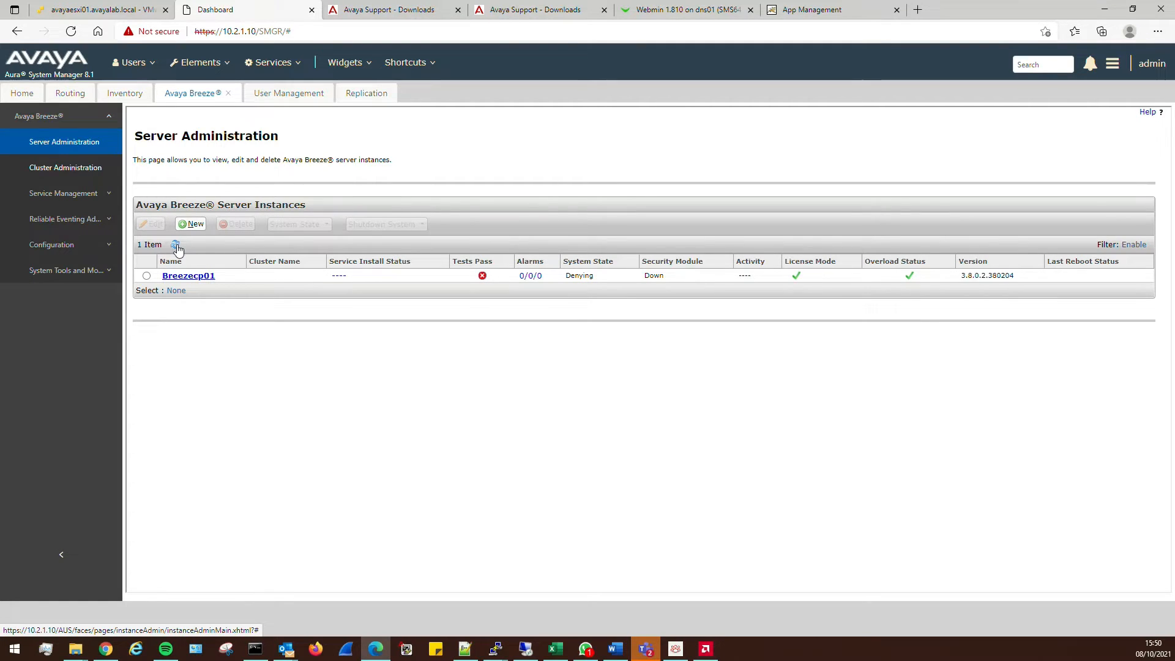
{"action": "left_click", "coordinate": [146, 276]}
{"action": "left_click", "coordinate": [294, 225]}
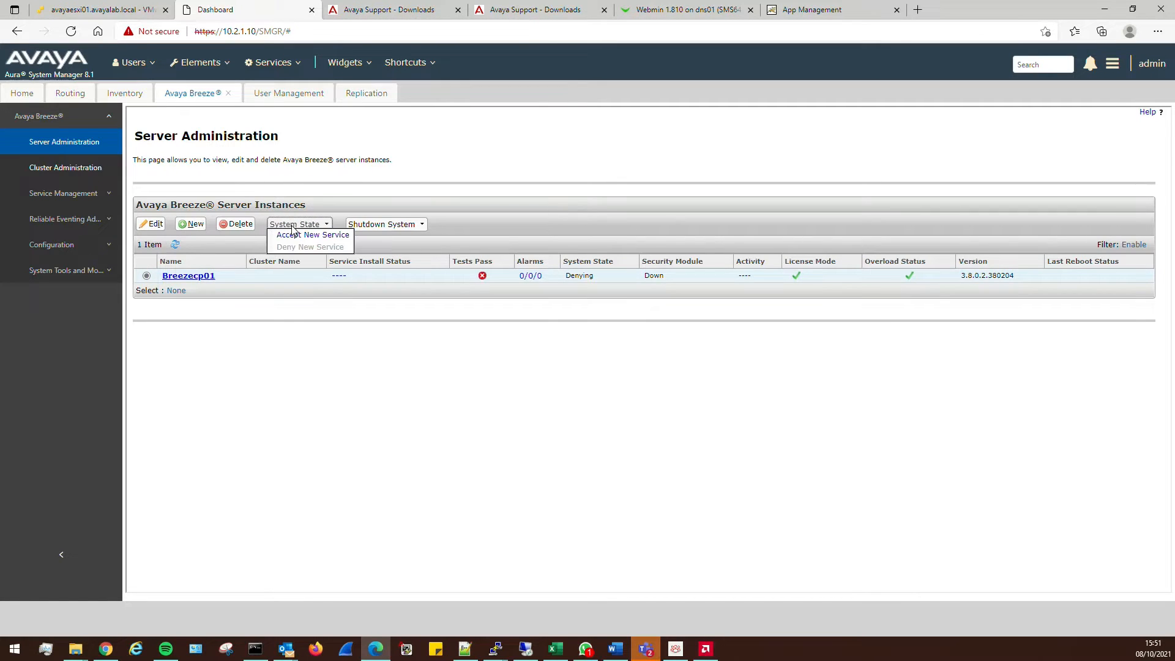
{"action": "left_click", "coordinate": [300, 240]}
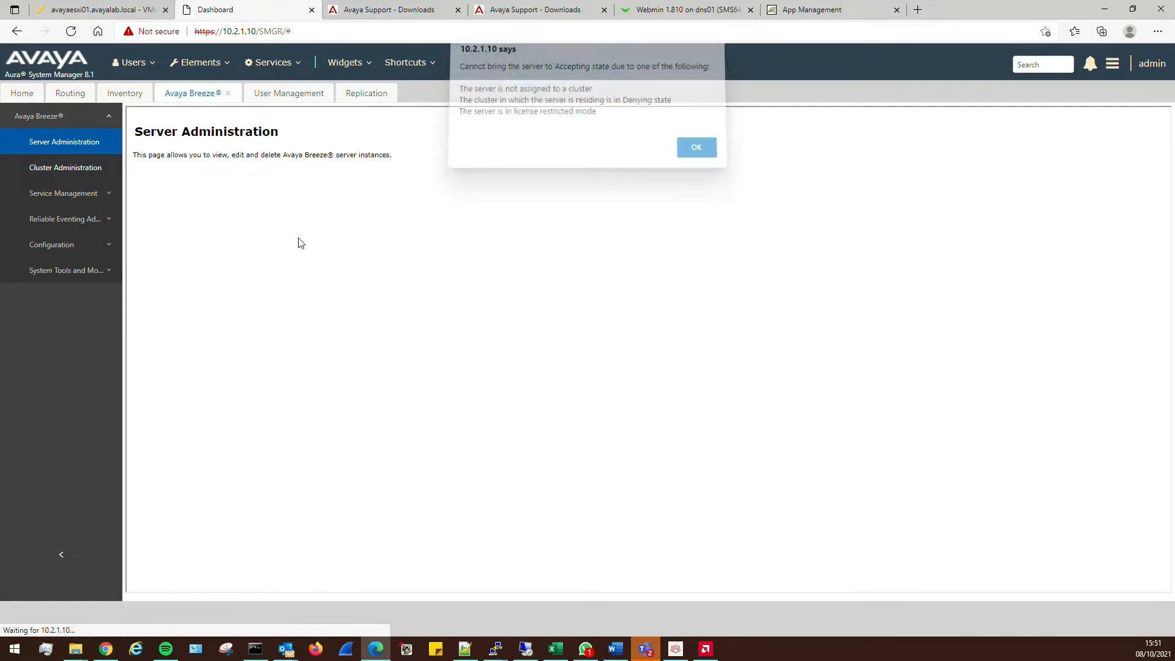
{"action": "left_click", "coordinate": [694, 154]}
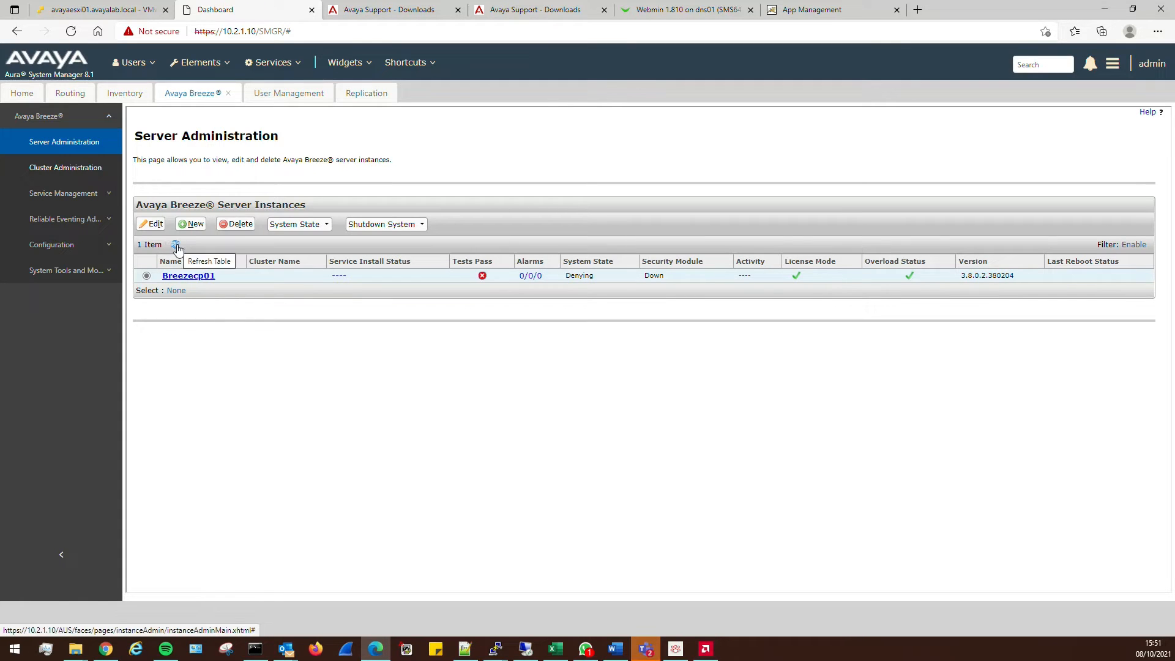
{"action": "left_click", "coordinate": [69, 176]}
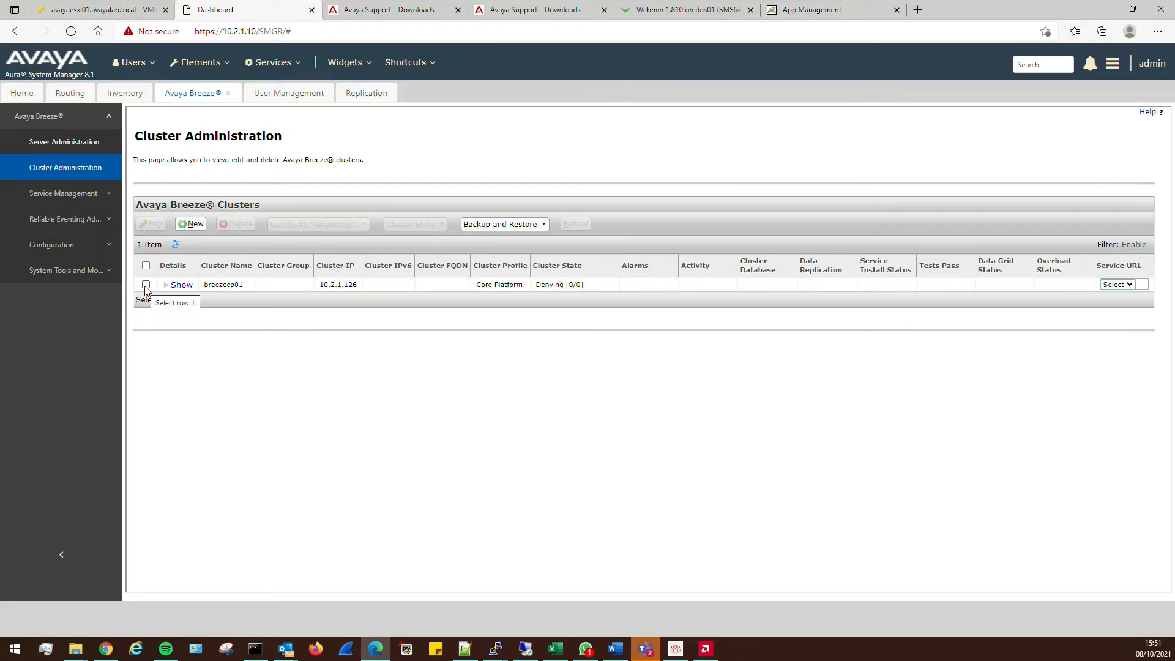
Set the breezecp01 cluster to Accept New Service, confirming the warning
{"action": "left_click", "coordinate": [146, 285]}
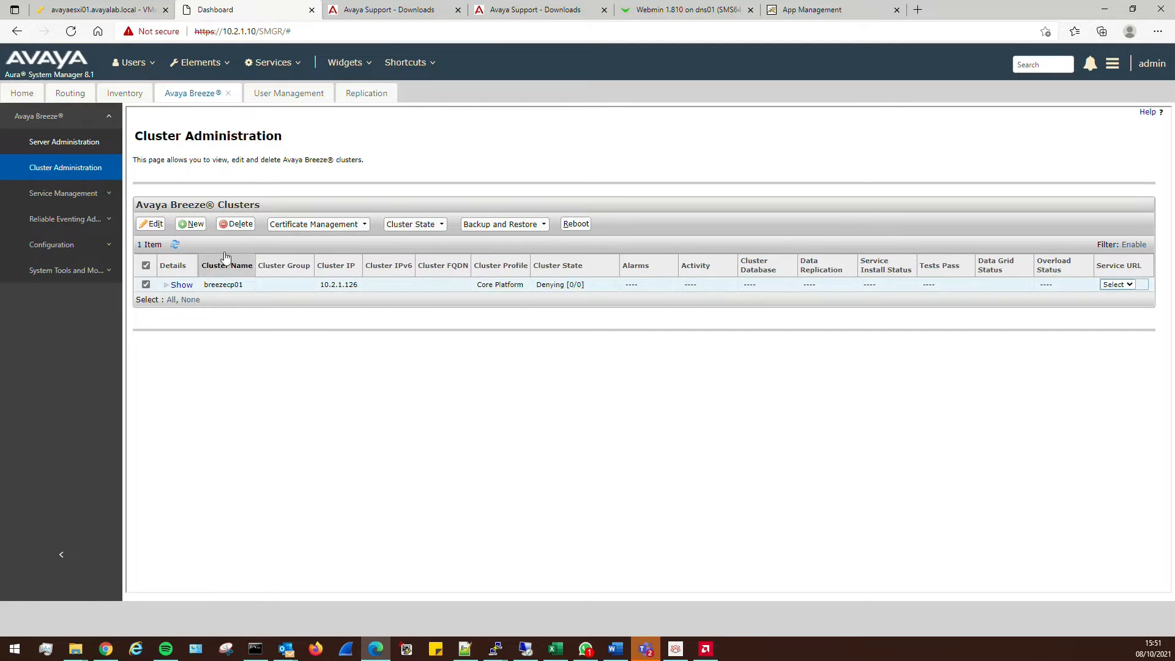
{"action": "left_click", "coordinate": [415, 224]}
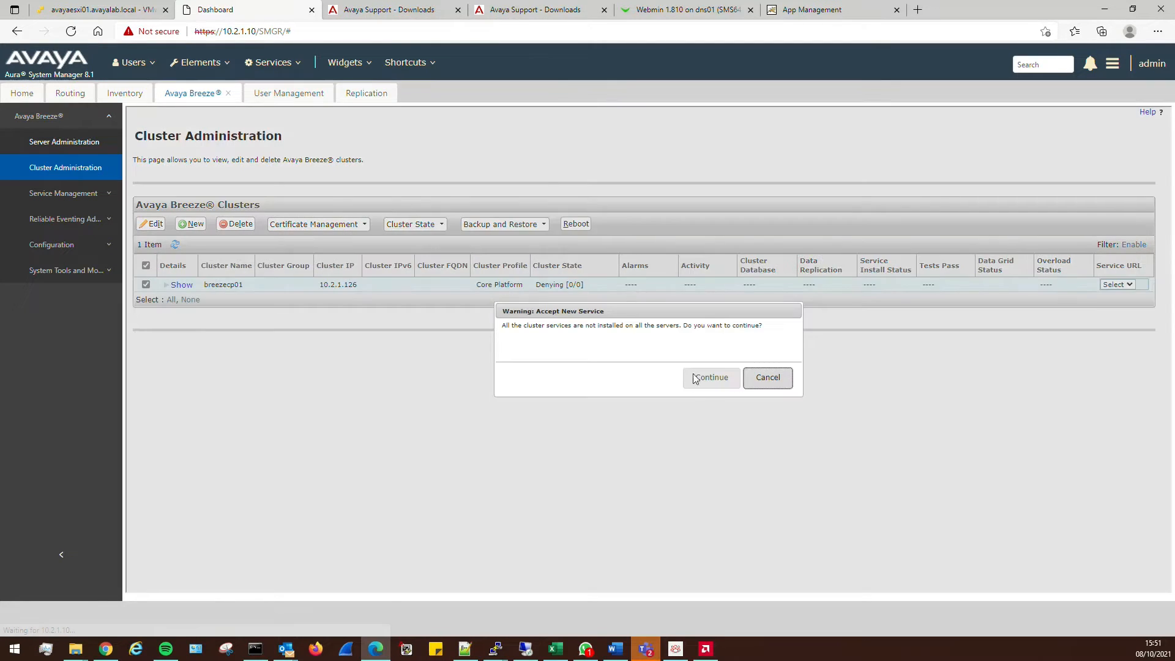
{"action": "left_click", "coordinate": [699, 376]}
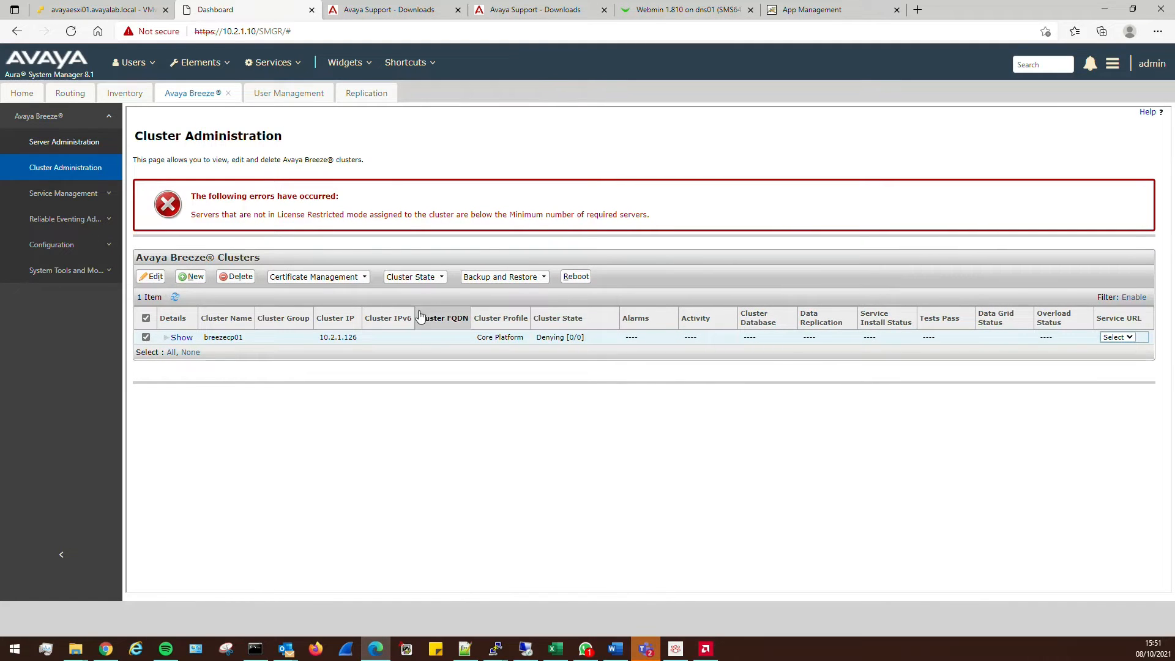
Try setting the Breezecp01 server to Accept New Service again and dismiss the refusal
{"action": "left_click", "coordinate": [59, 142]}
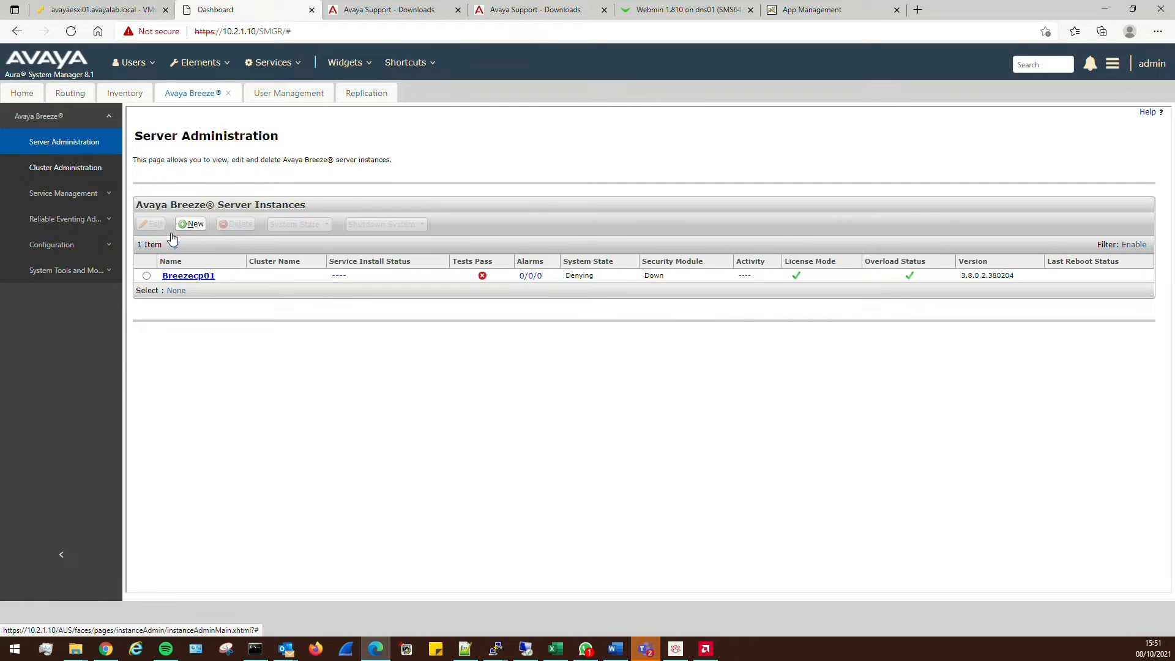
{"action": "left_click", "coordinate": [147, 277]}
{"action": "left_click", "coordinate": [296, 224]}
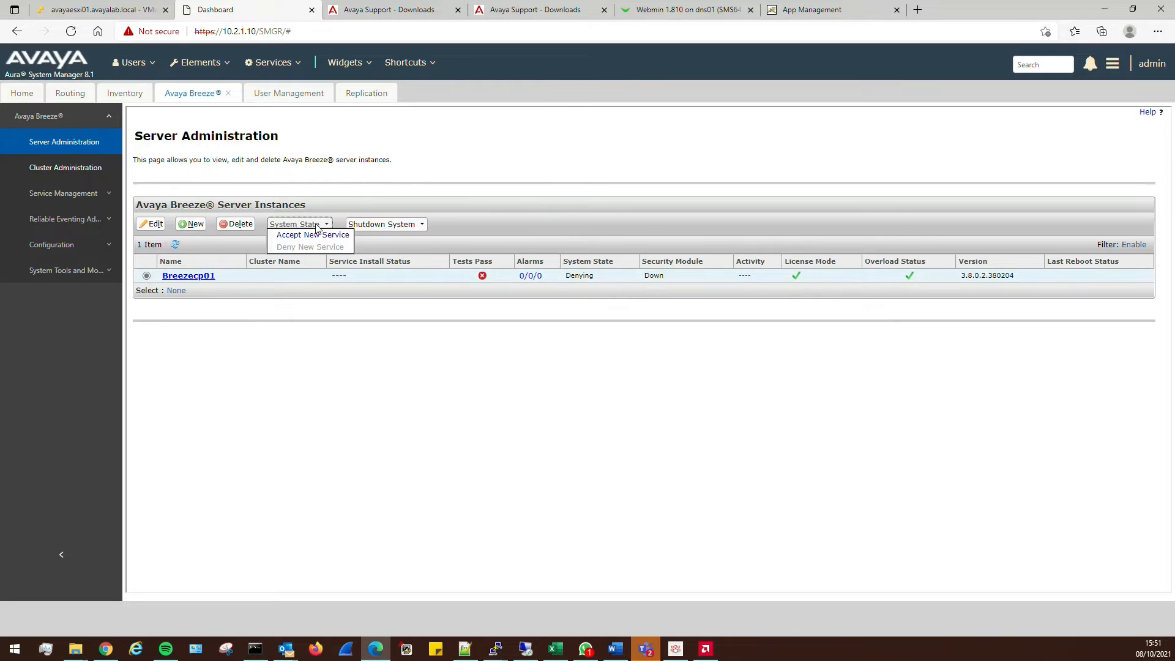
{"action": "left_click", "coordinate": [308, 235]}
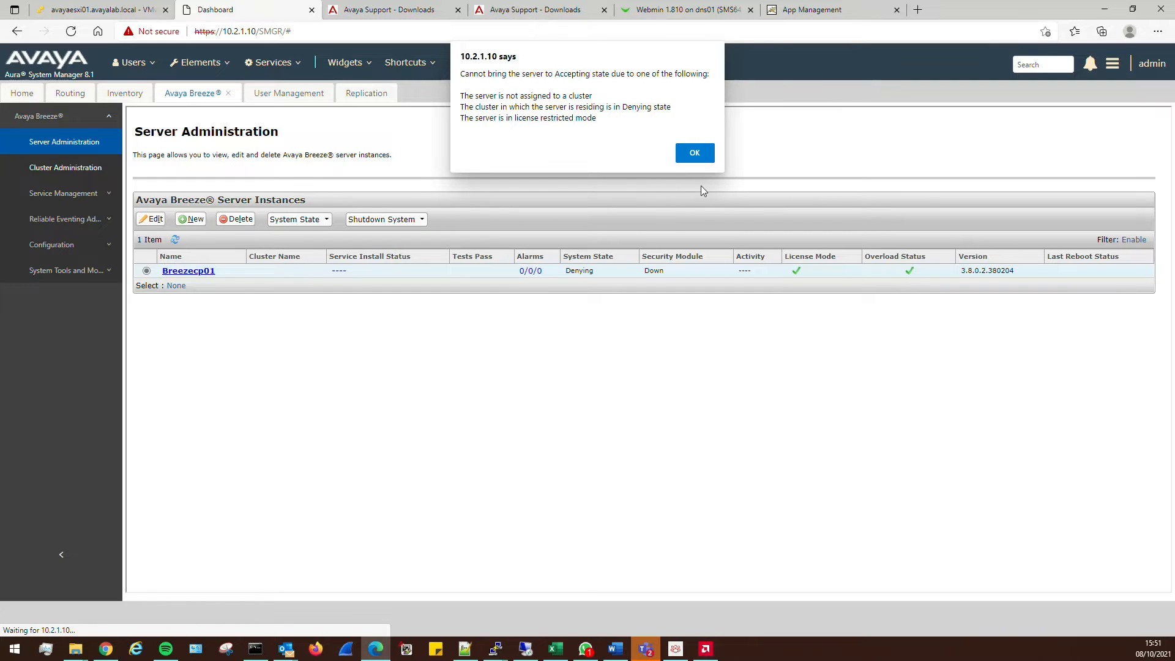
{"action": "left_click", "coordinate": [692, 151]}
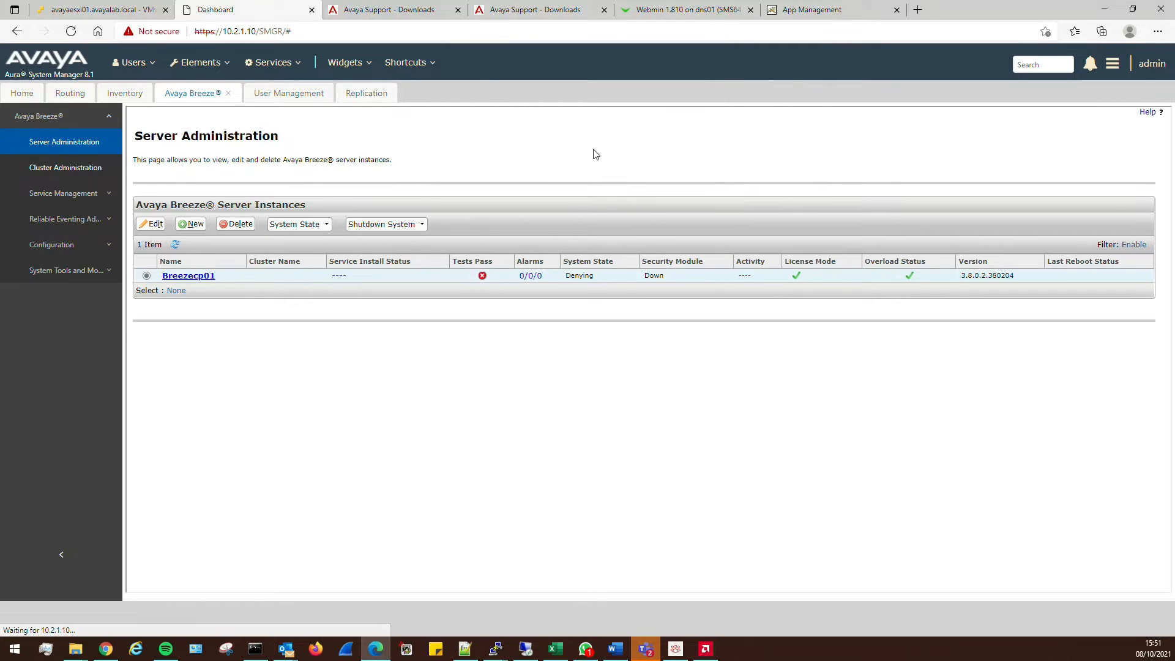
Select the breezecp01 cluster in Cluster Administration and edit it
{"action": "left_click", "coordinate": [87, 173]}
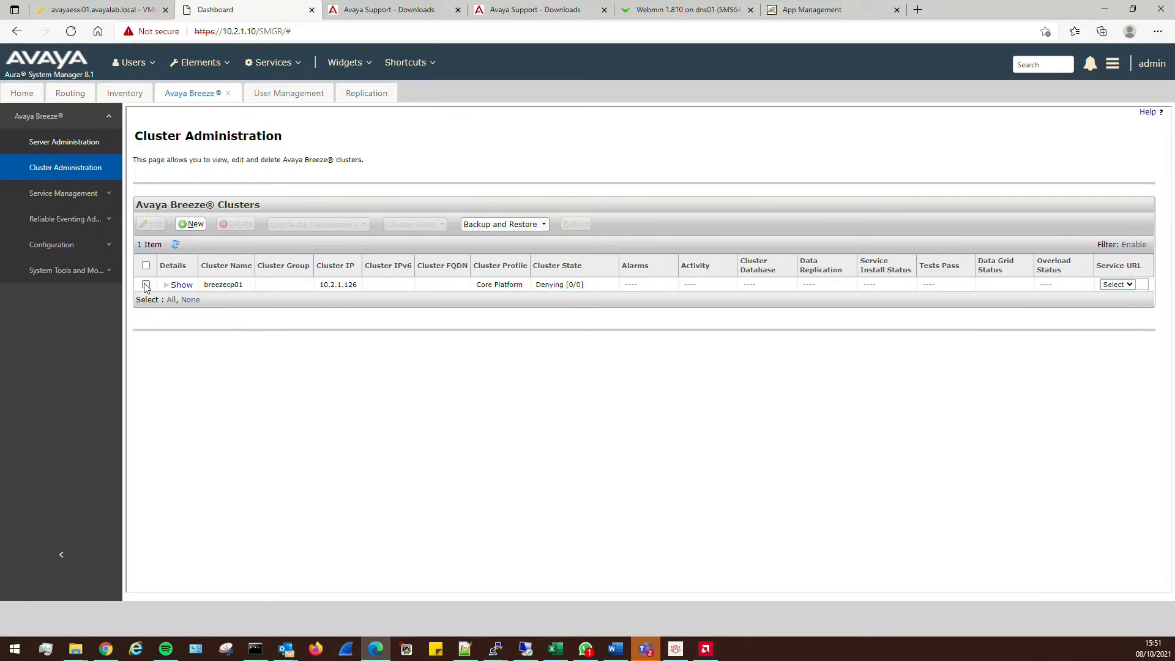
{"action": "left_click", "coordinate": [145, 284]}
{"action": "left_click", "coordinate": [153, 223]}
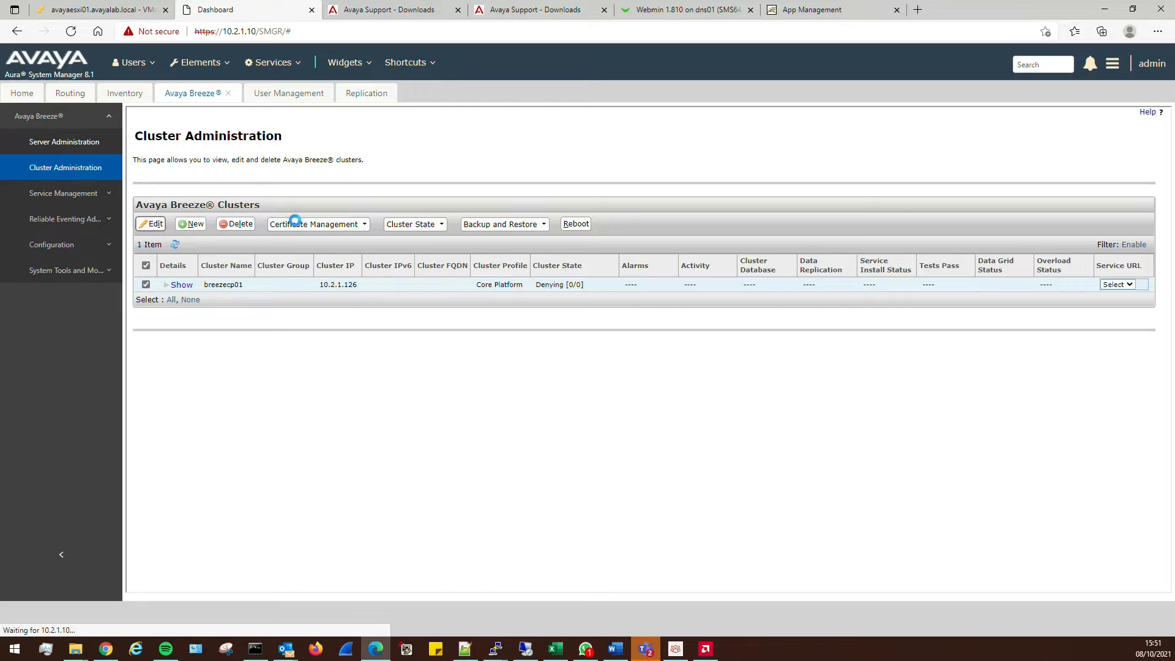
Try adding Breezecp01 to the cluster, check its replication statistics, then return to Server Administration
{"action": "left_click", "coordinate": [219, 177]}
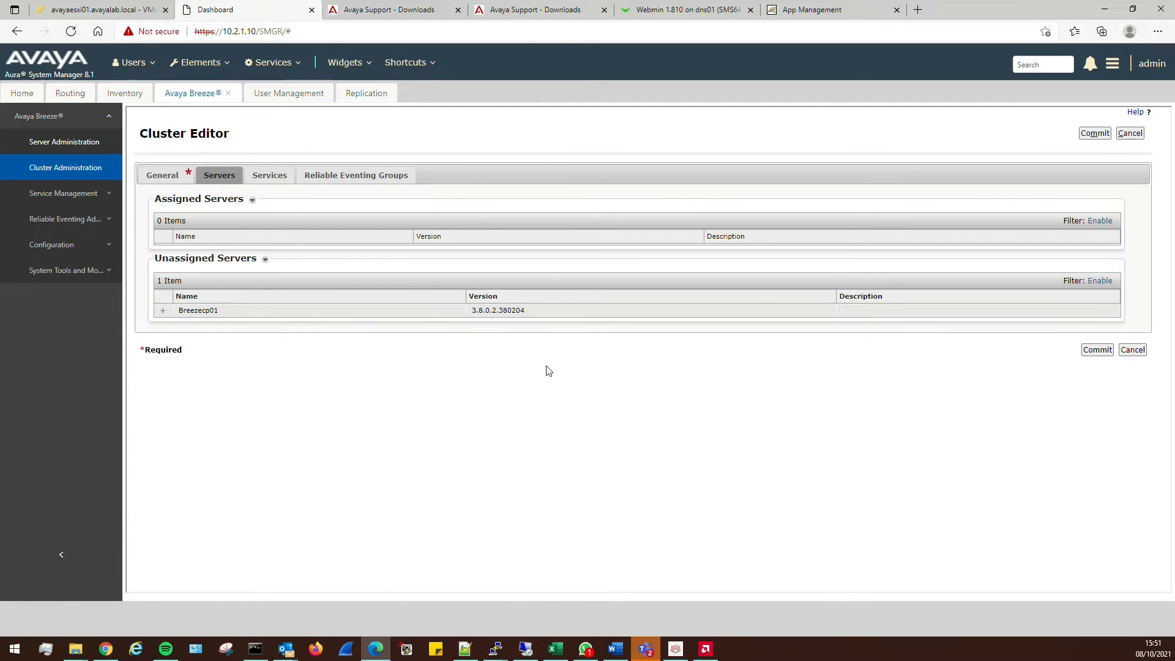
{"action": "left_click", "coordinate": [163, 310]}
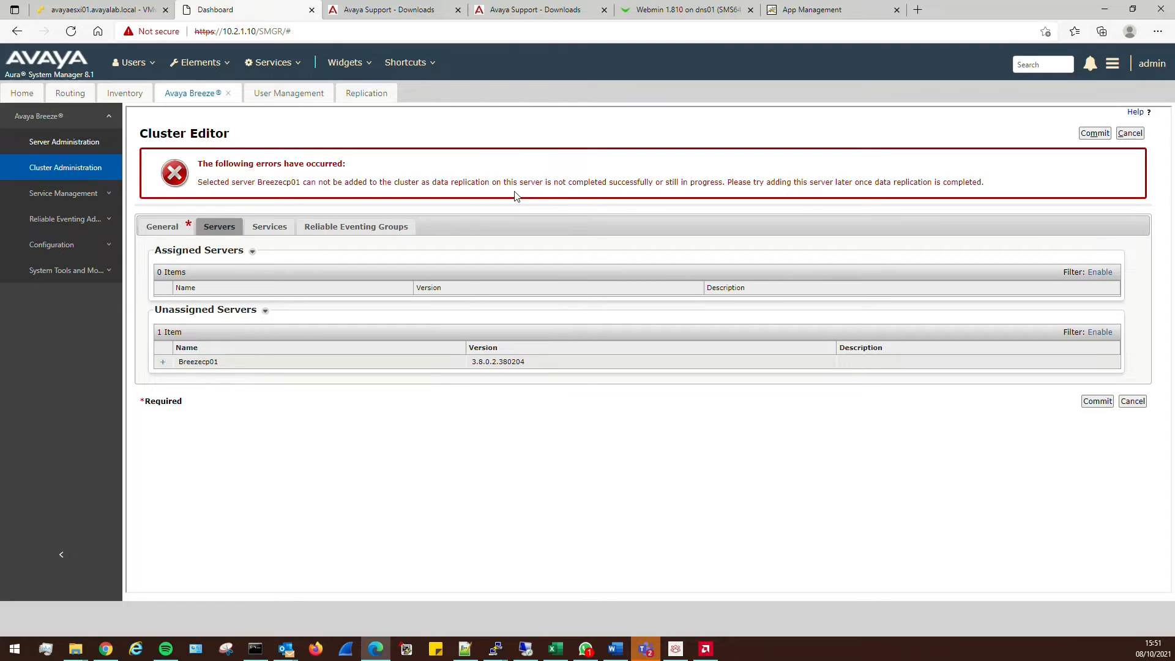
{"action": "left_click", "coordinate": [361, 93]}
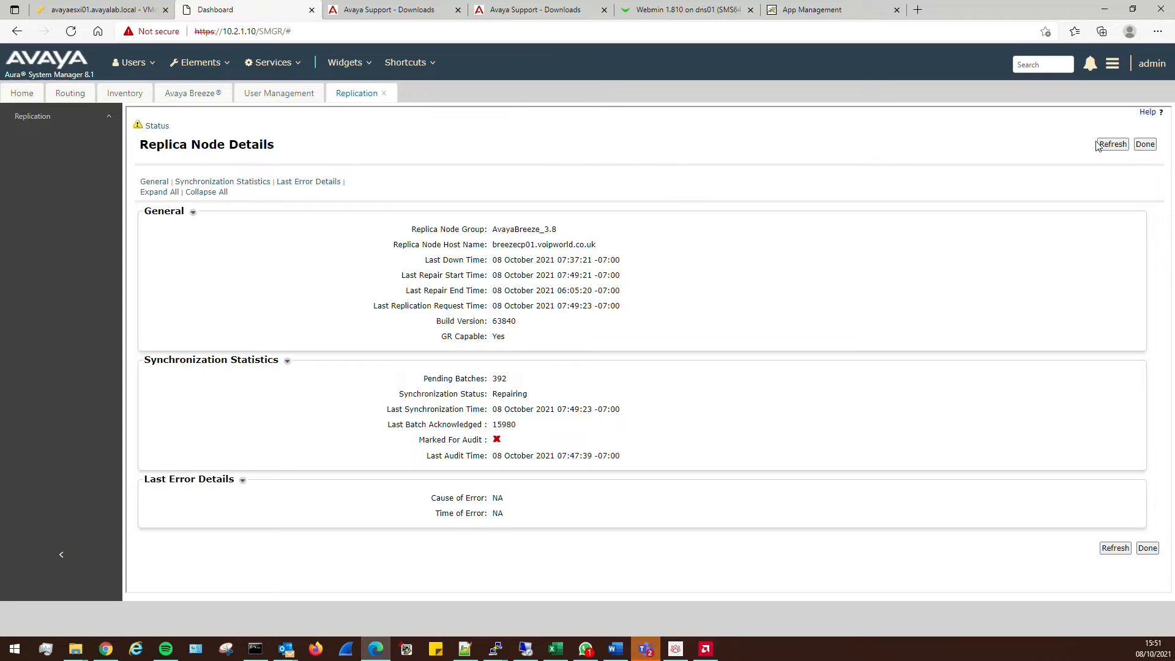
{"action": "left_click", "coordinate": [1117, 147]}
{"action": "left_click", "coordinate": [1144, 145]}
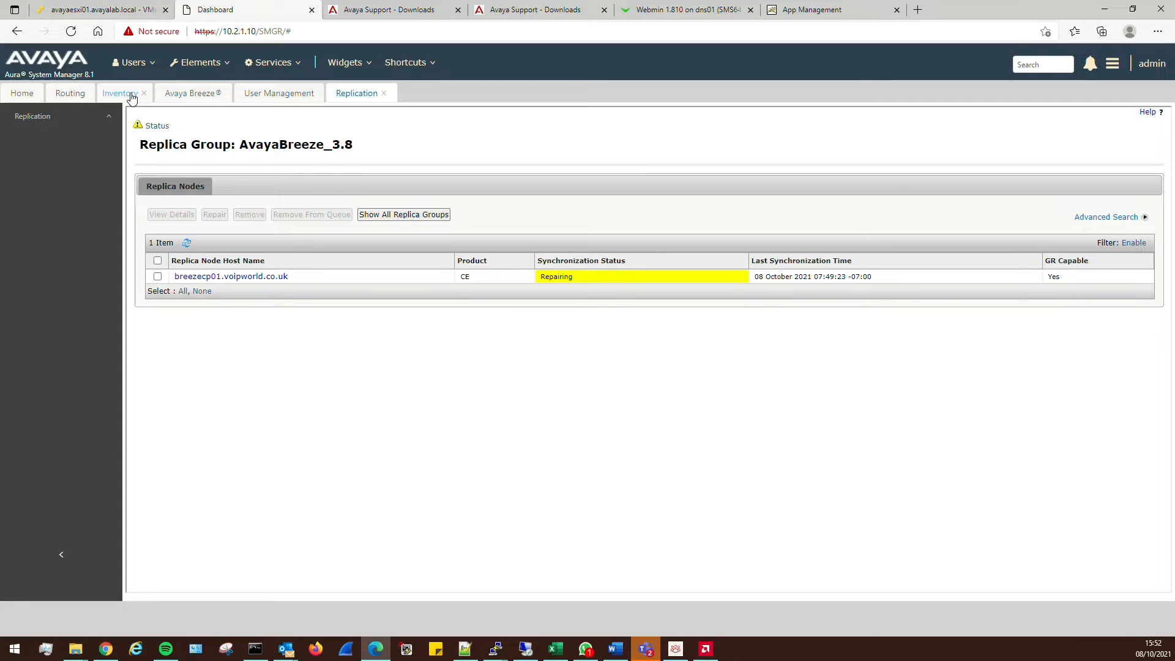
{"action": "left_click", "coordinate": [167, 93]}
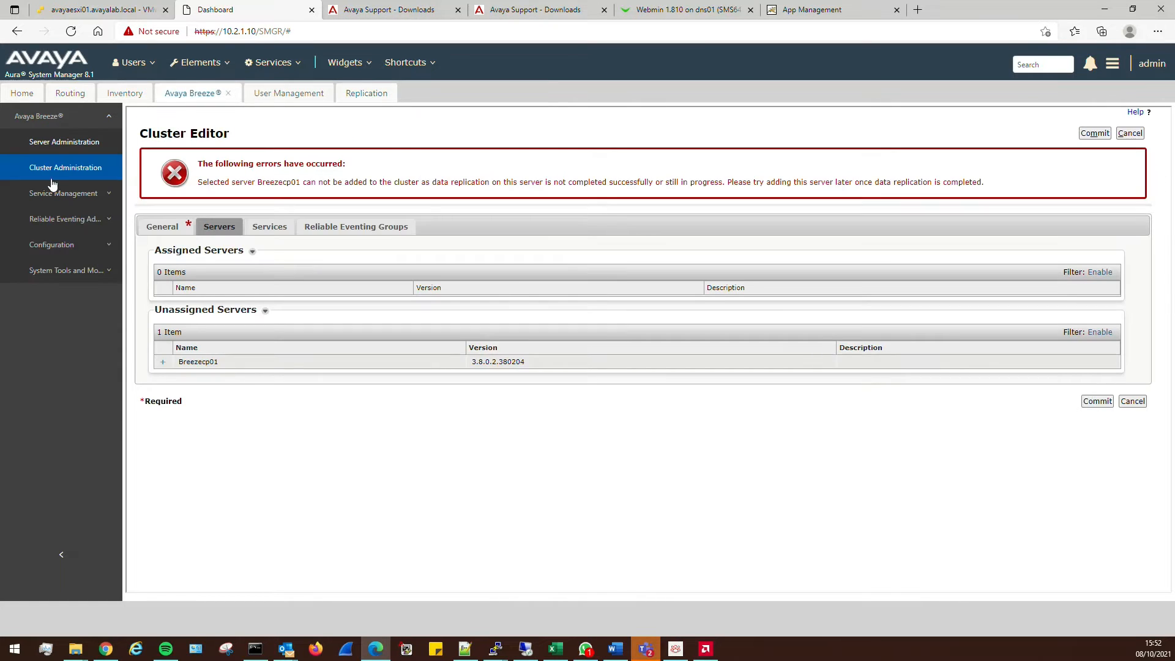
{"action": "left_click", "coordinate": [57, 145]}
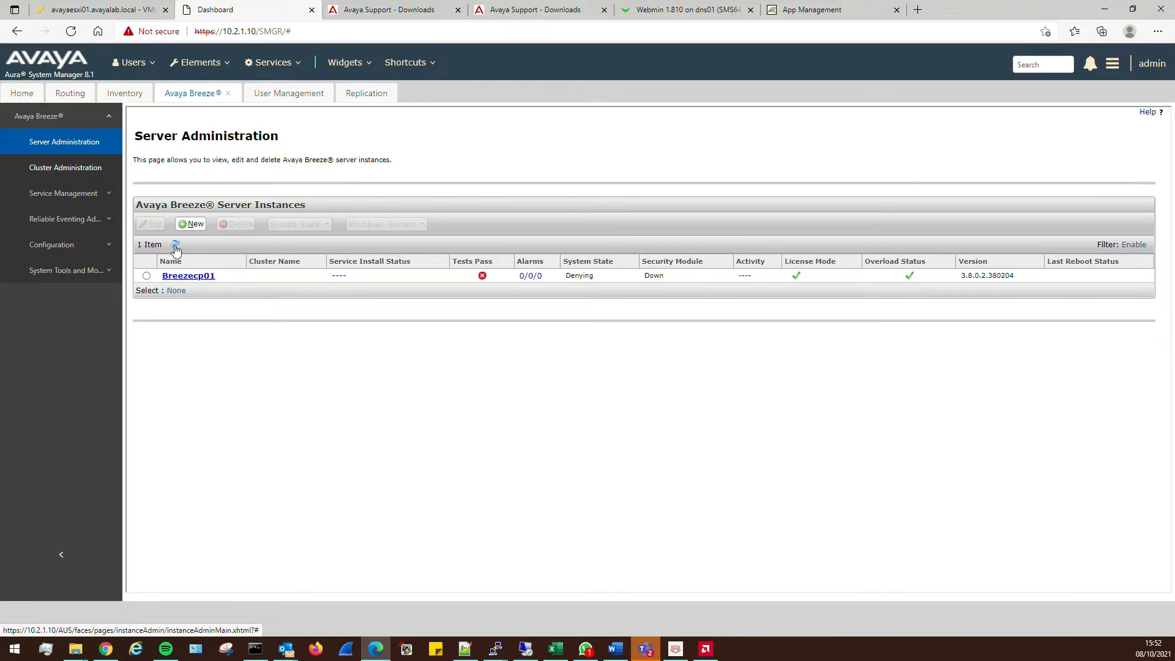
Execute all maintenance tests on Breezecp01 twice until all nine, including WebSphere Hung Thread, pass
{"action": "left_click", "coordinate": [483, 276]}
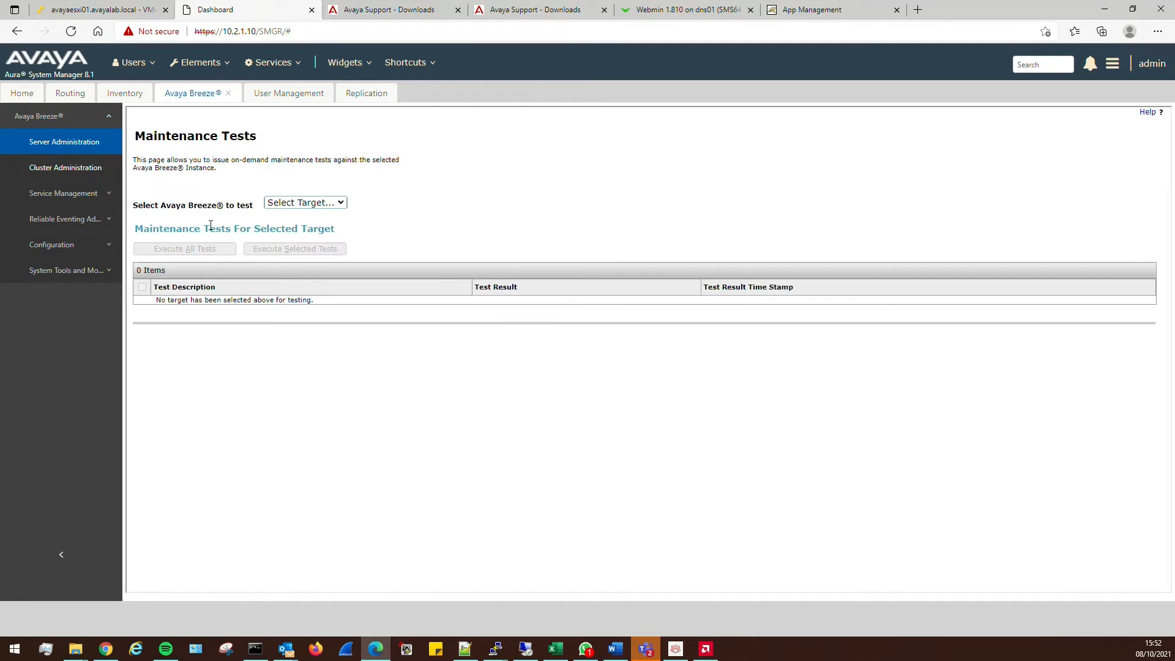
{"action": "left_click", "coordinate": [309, 208]}
{"action": "left_click", "coordinate": [296, 227]}
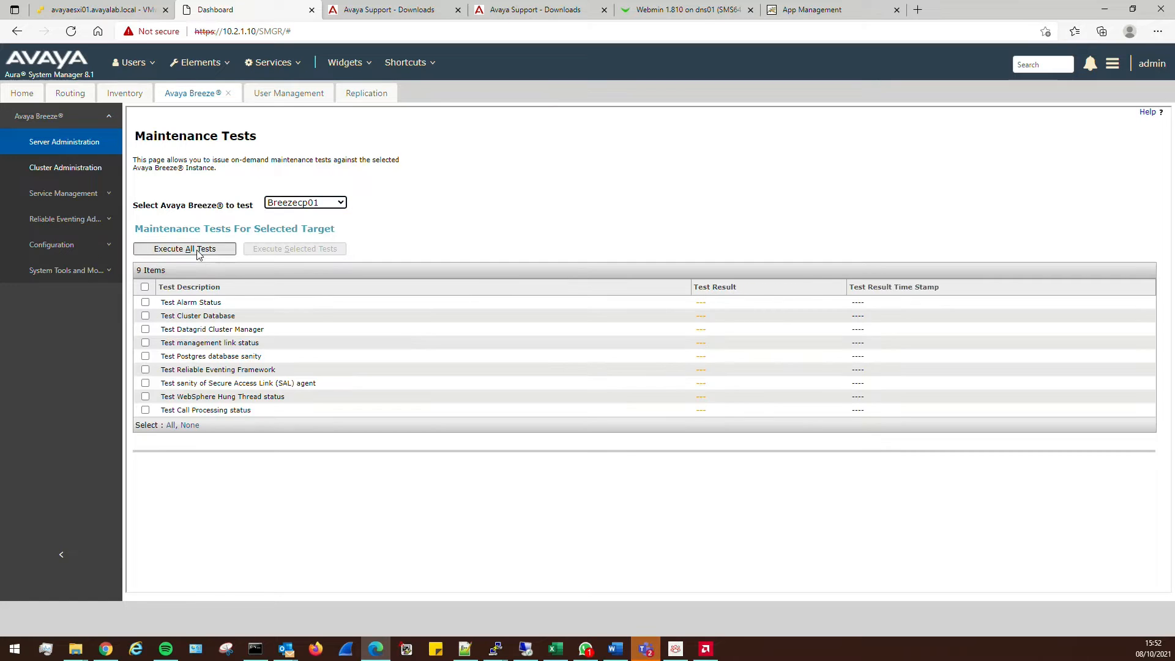
{"action": "left_click", "coordinate": [195, 250]}
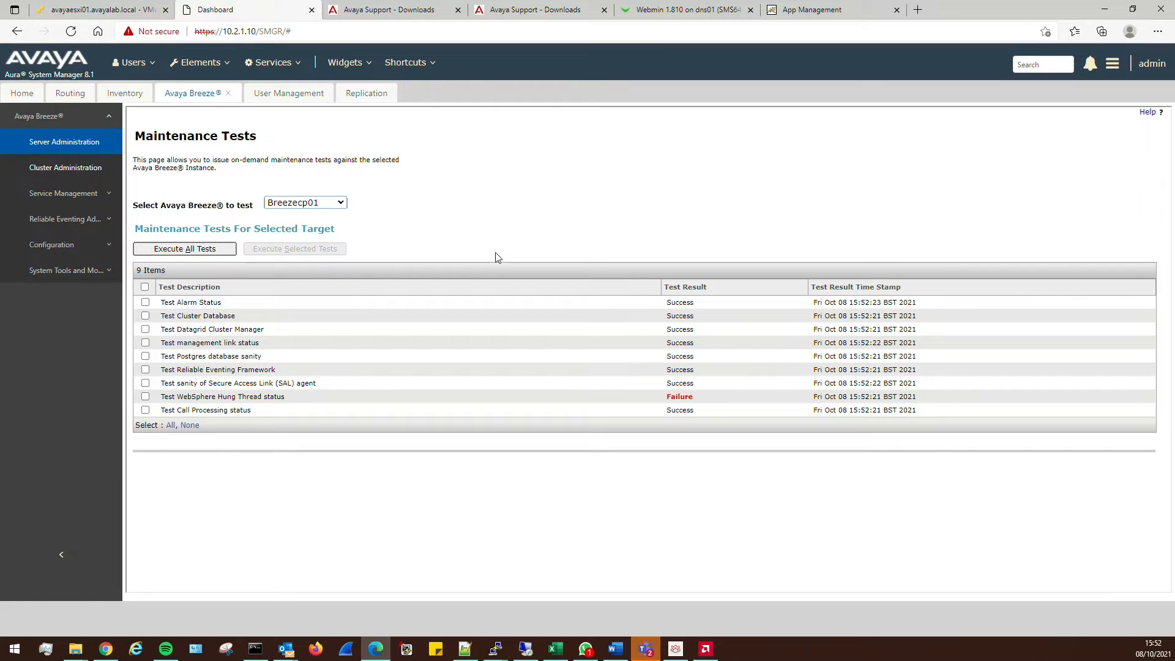
{"action": "left_click", "coordinate": [208, 250]}
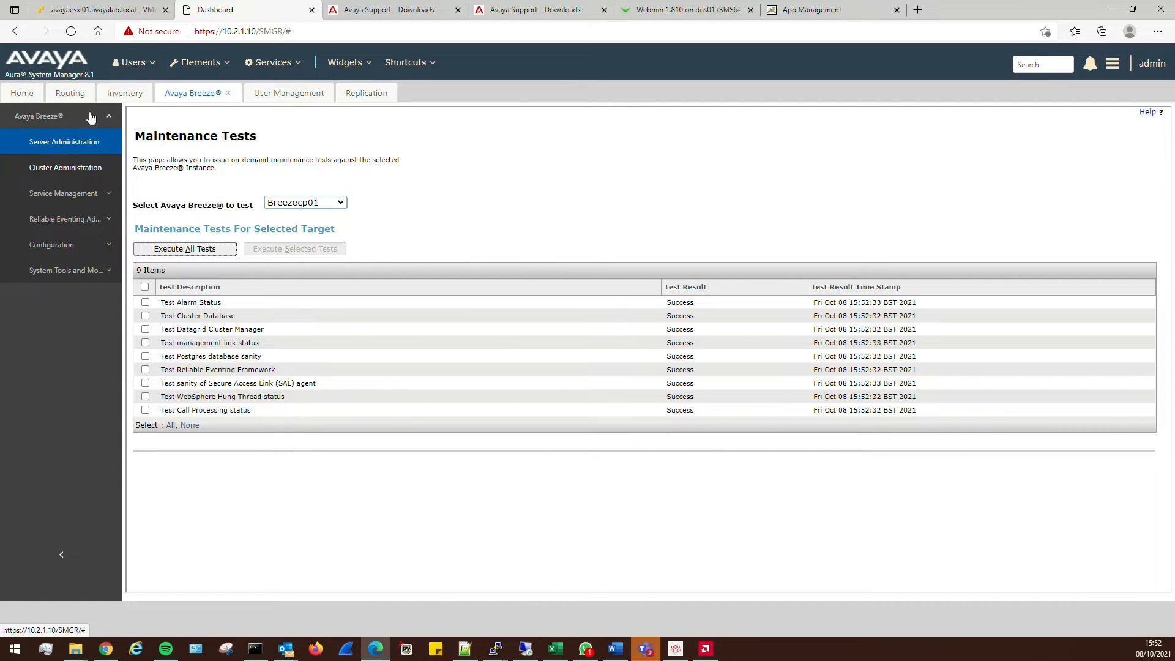
Open the breezecp01 cluster in the Cluster Editor and view its server assignments
{"action": "left_click", "coordinate": [56, 168]}
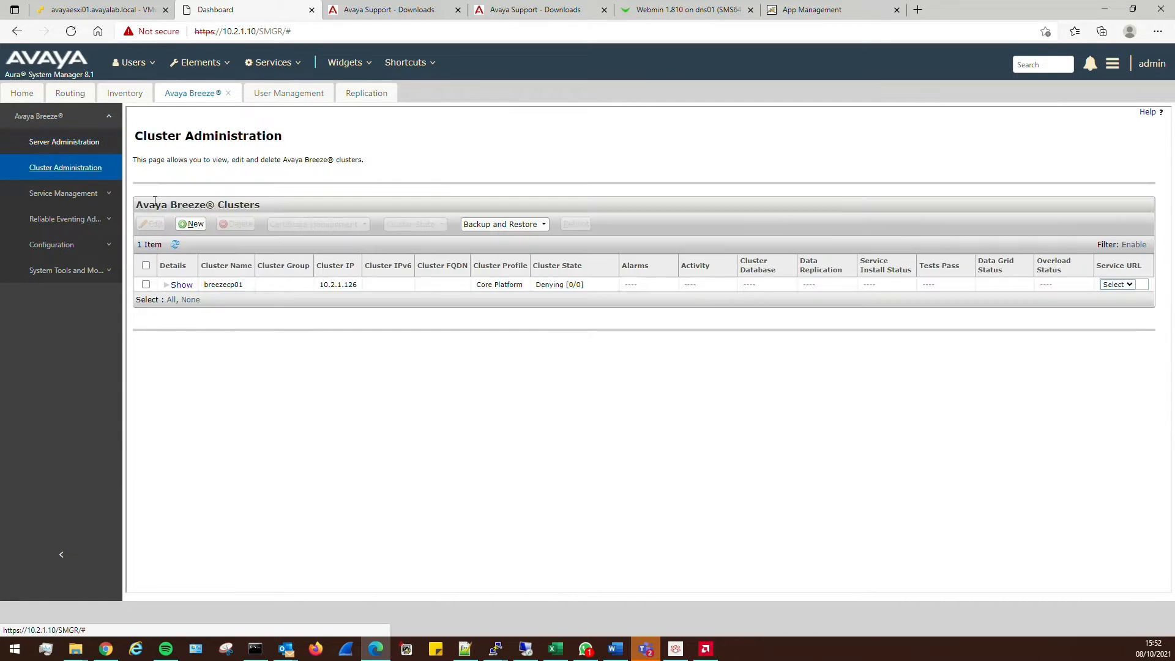
{"action": "left_click", "coordinate": [146, 284]}
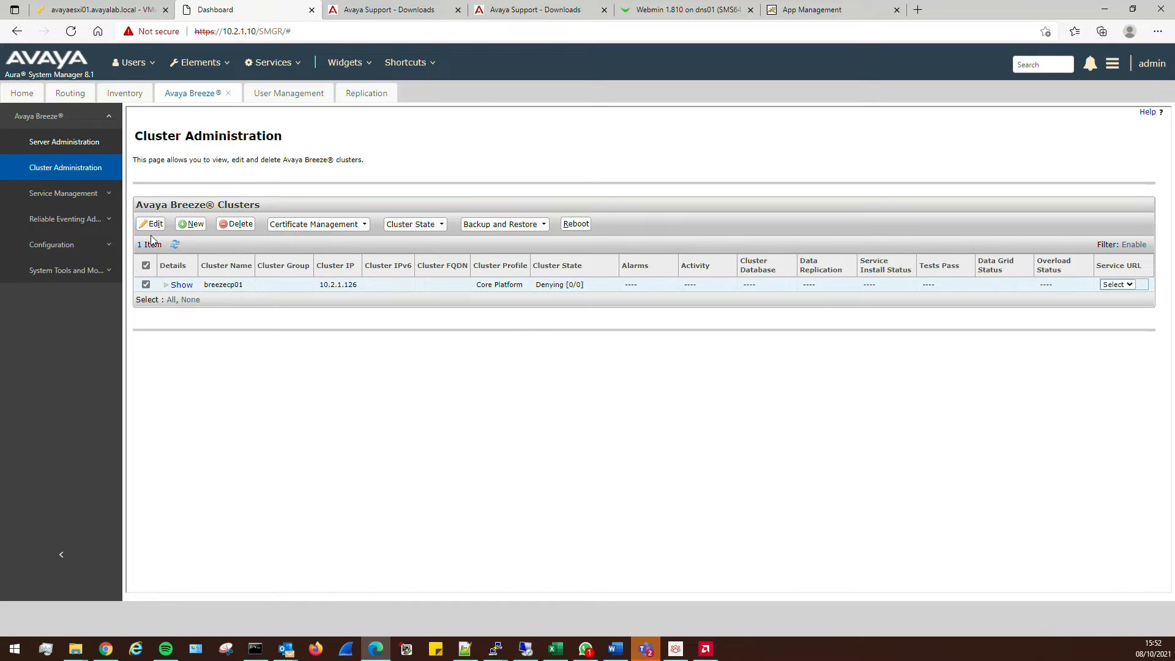
{"action": "left_click", "coordinate": [155, 224]}
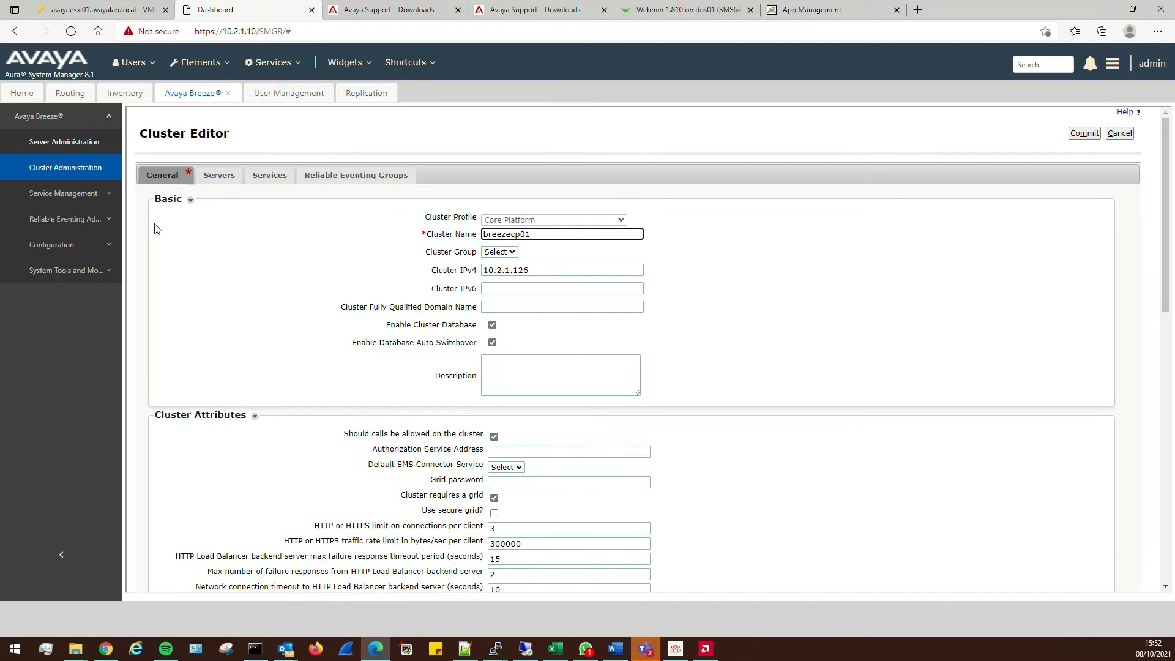
{"action": "left_click", "coordinate": [219, 176]}
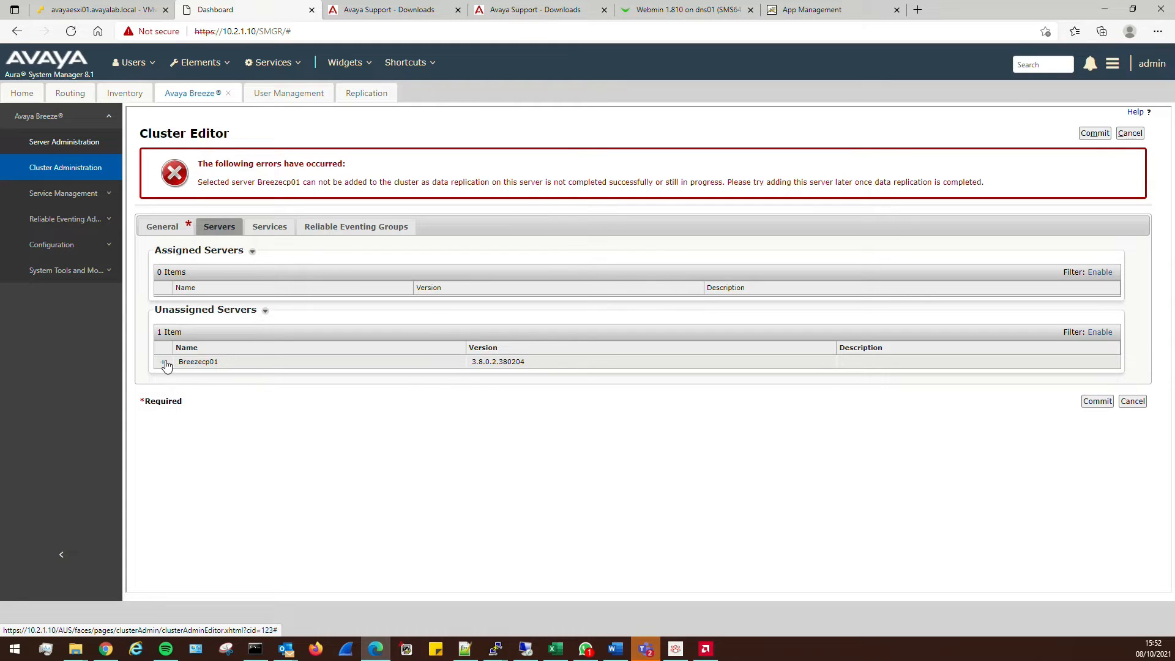
Repeatedly try adding Breezecp01 to the cluster; it stays unassigned pending data replication
{"action": "left_click", "coordinate": [164, 363]}
{"action": "left_click", "coordinate": [163, 363]}
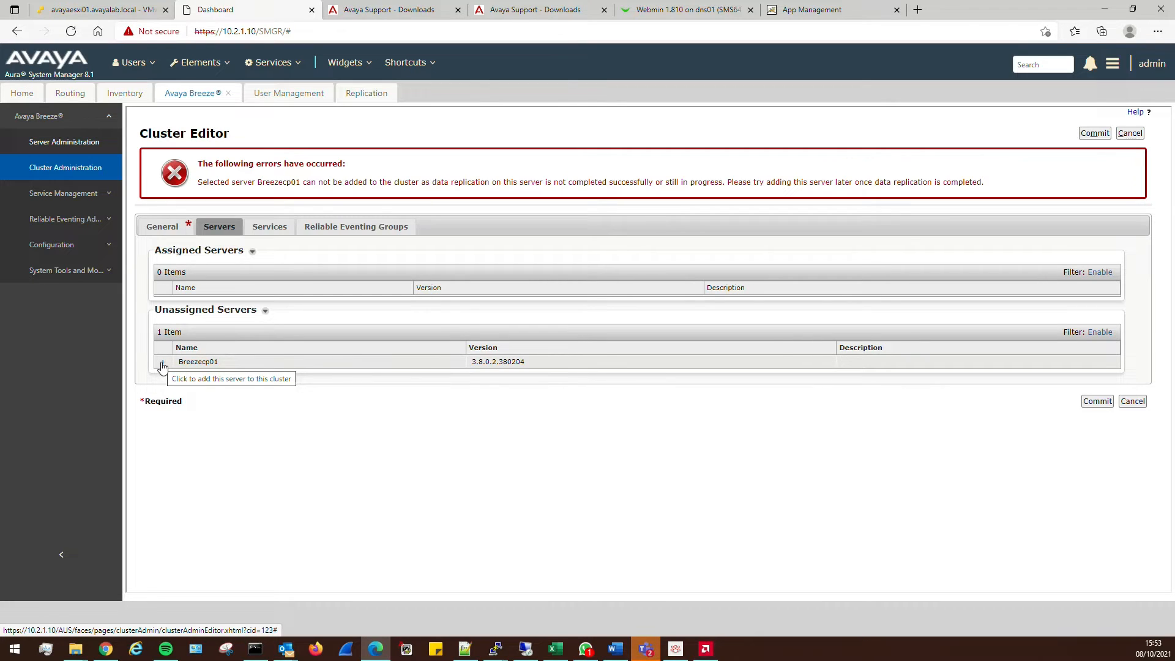
{"action": "left_click", "coordinate": [163, 364]}
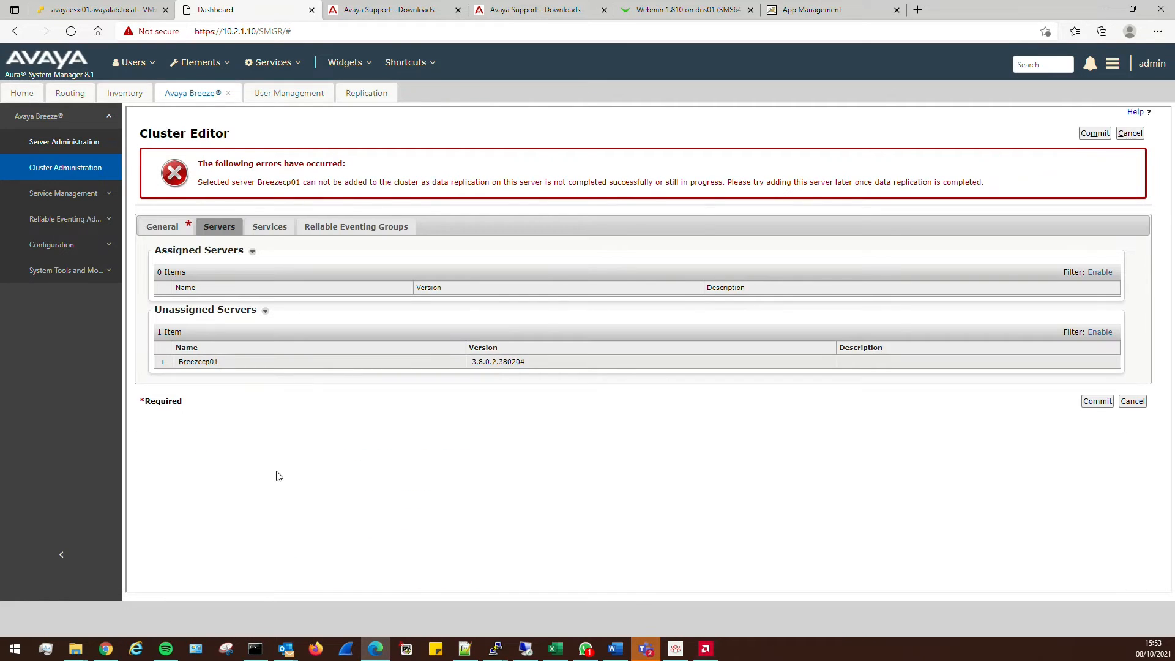
{"action": "left_click", "coordinate": [164, 365]}
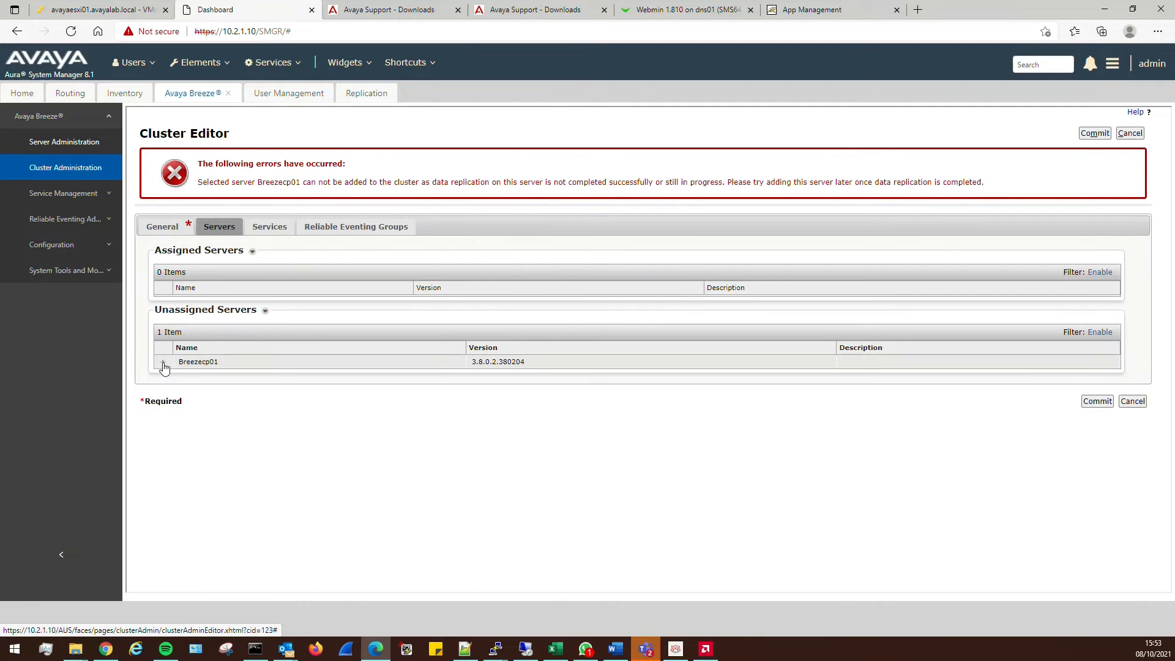
Reopen the breezecp01 cluster in the Cluster Editor and try adding Breezecp01 again
{"action": "left_click", "coordinate": [63, 142]}
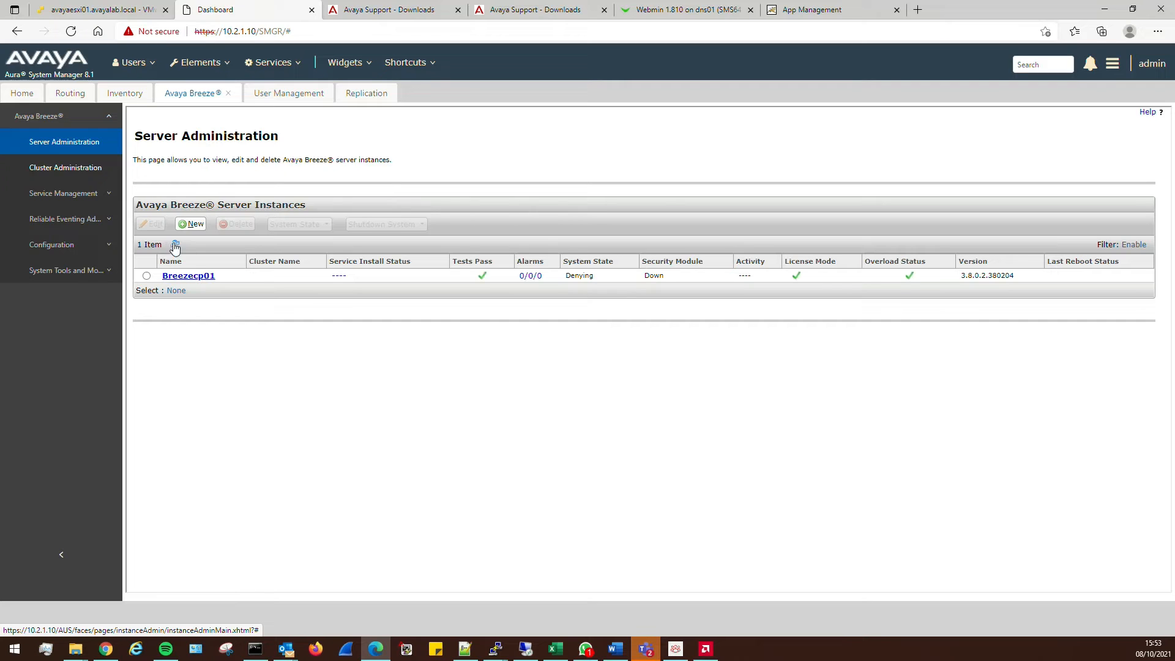
{"action": "left_click", "coordinate": [86, 170]}
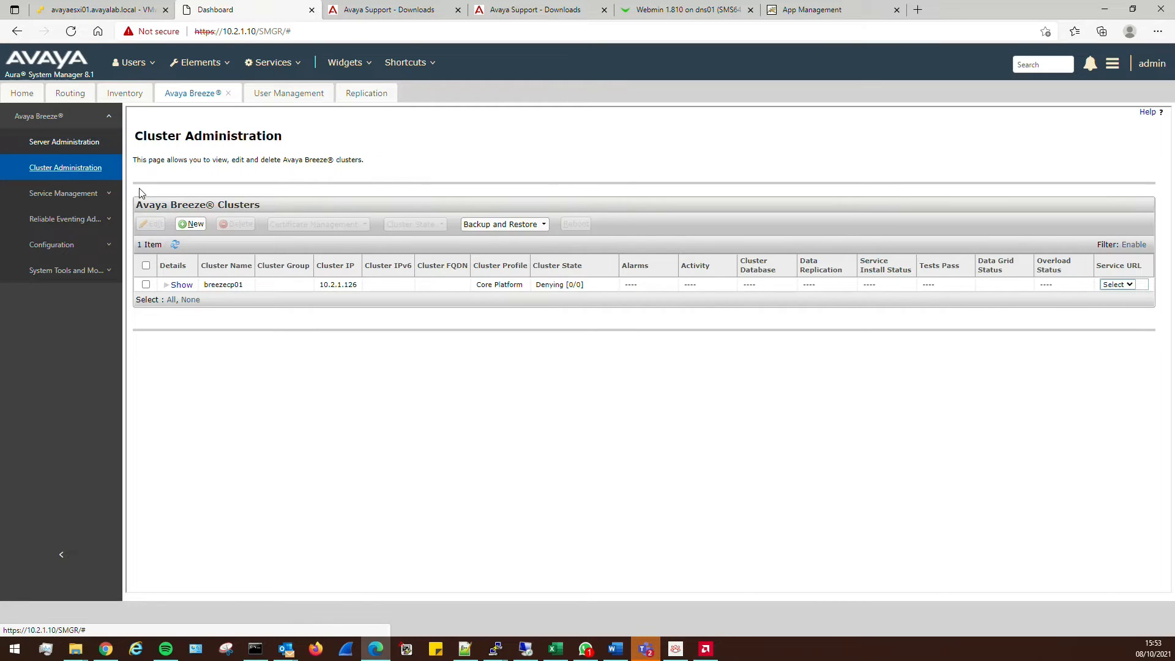
{"action": "left_click", "coordinate": [147, 284]}
{"action": "left_click", "coordinate": [153, 224]}
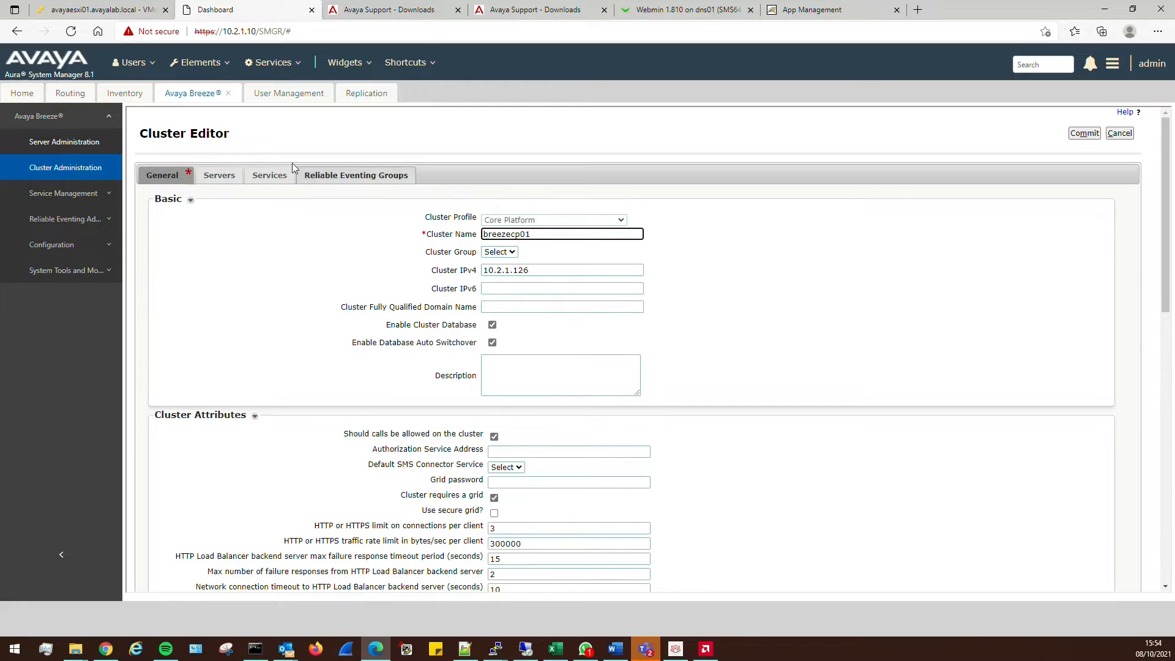
{"action": "left_click", "coordinate": [219, 175]}
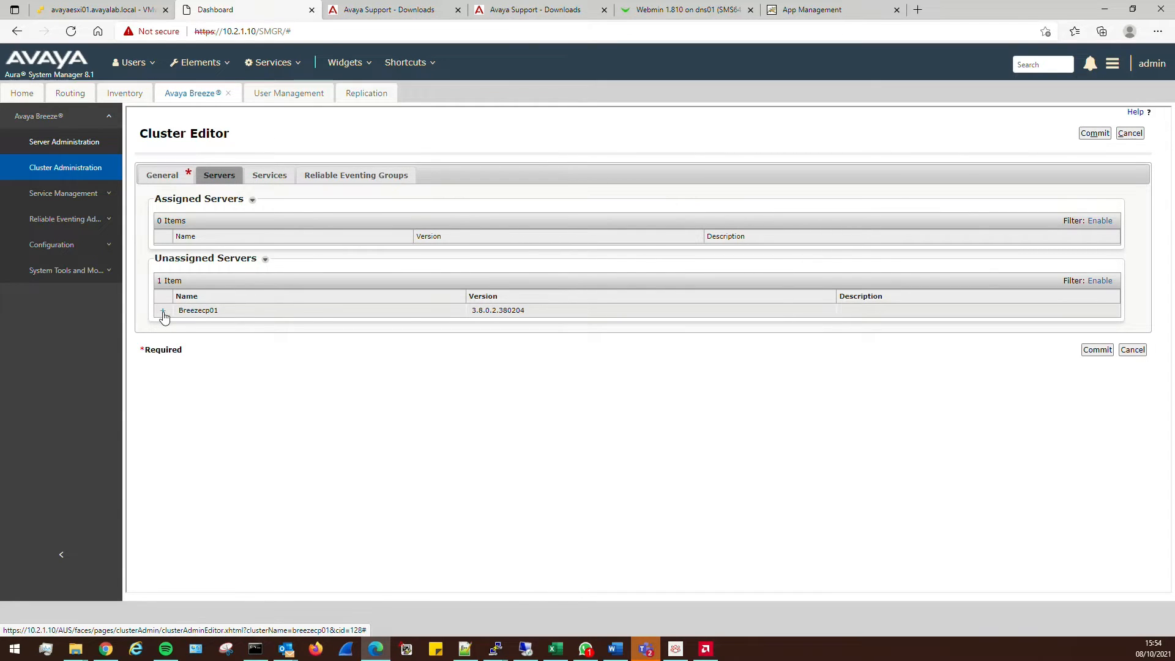
{"action": "left_click", "coordinate": [164, 314]}
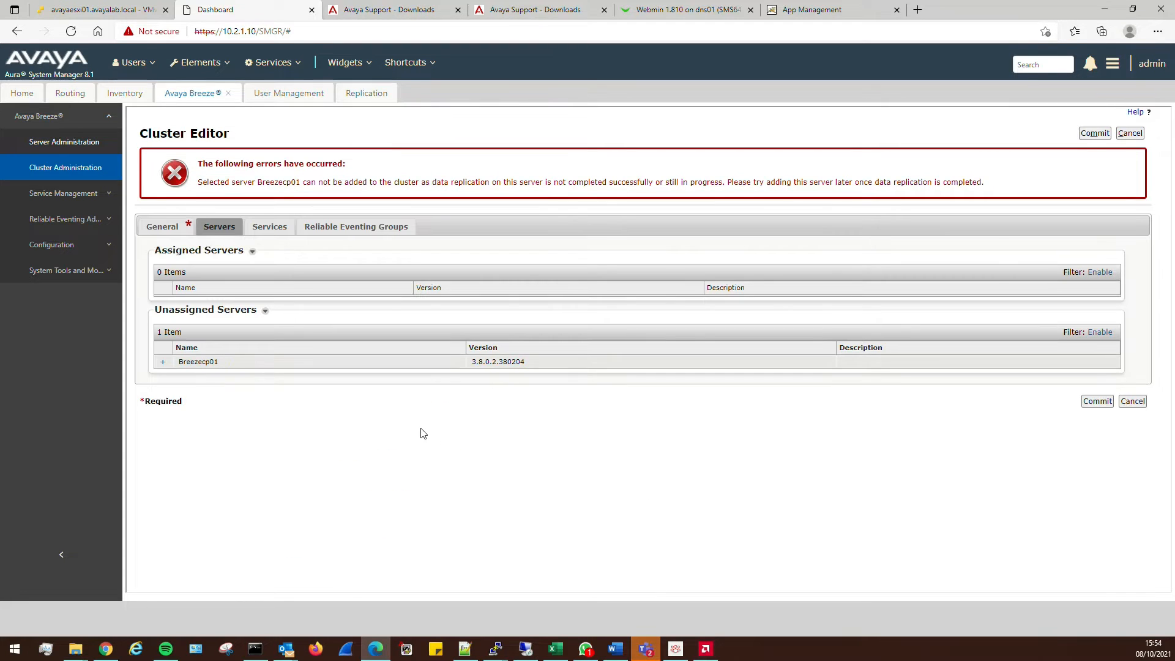
Rerun statapp -l on the Breezecp01 console several times to recheck application status
{"action": "left_click", "coordinate": [114, 15]}
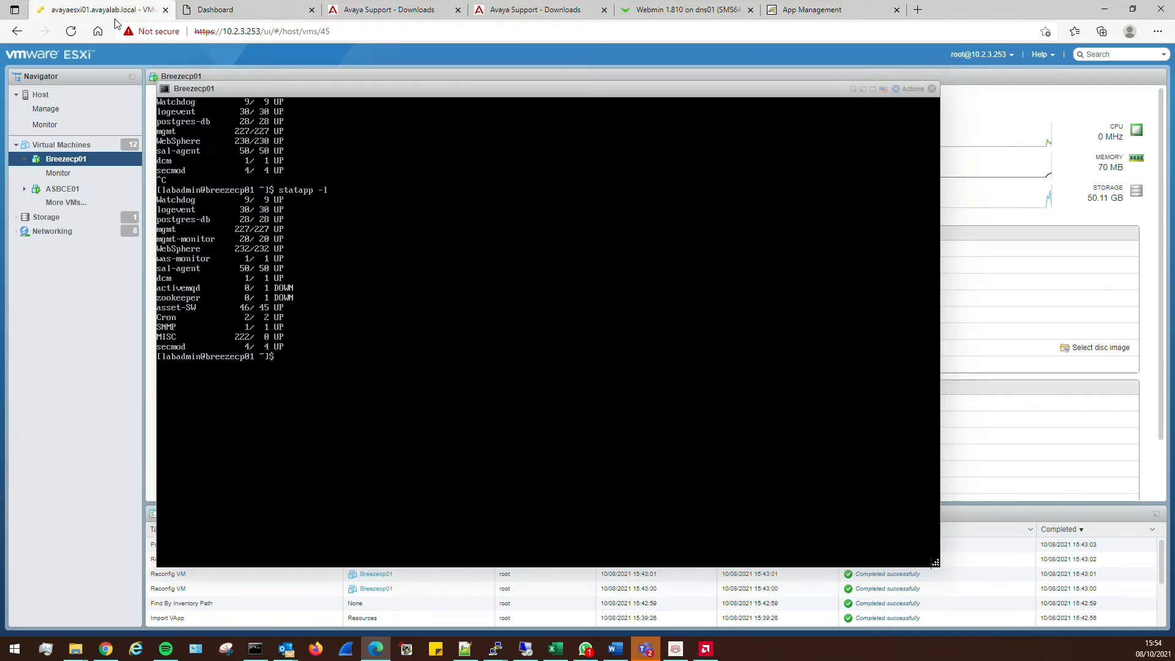
{"action": "key", "text": "Up"}
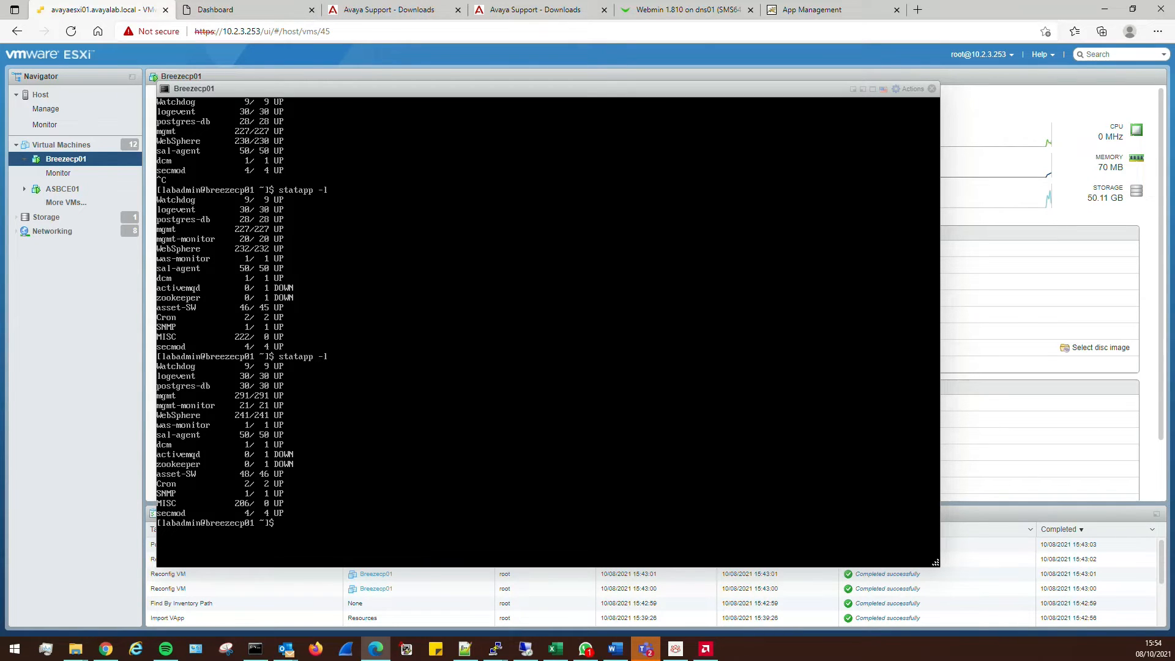
{"action": "key", "text": "Up"}
{"action": "key", "text": "Return"}
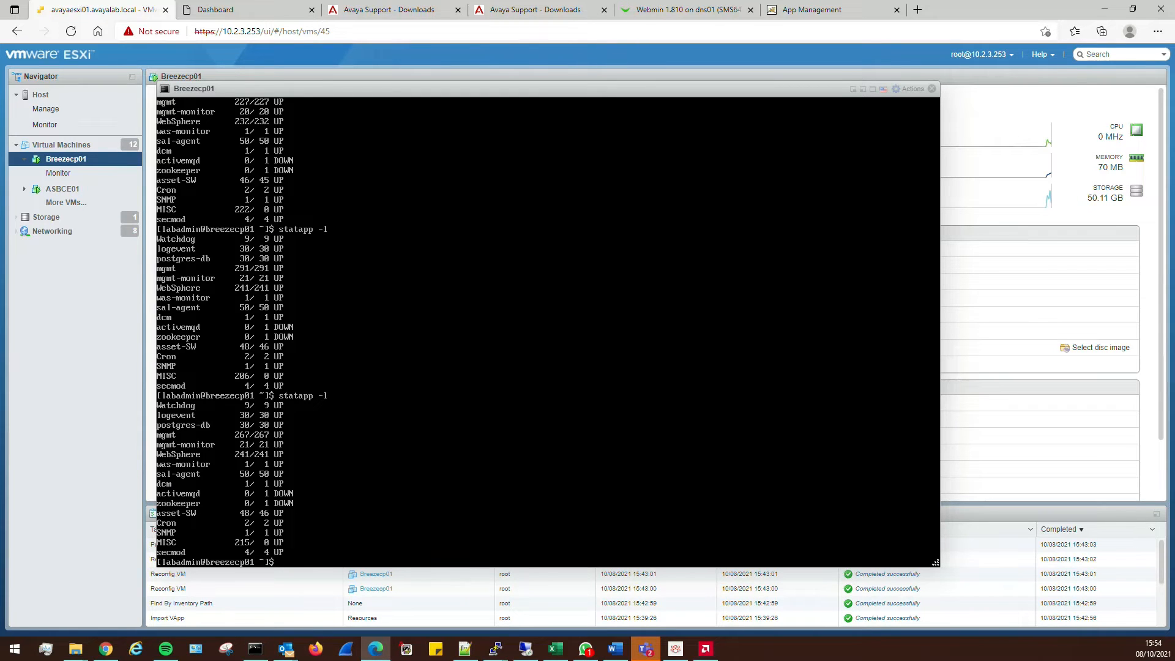
{"action": "key", "text": "Up"}
{"action": "key", "text": "Return"}
{"action": "key", "text": "Up"}
{"action": "key", "text": "Return"}
{"action": "key", "text": "Up"}
{"action": "key", "text": "Return"}
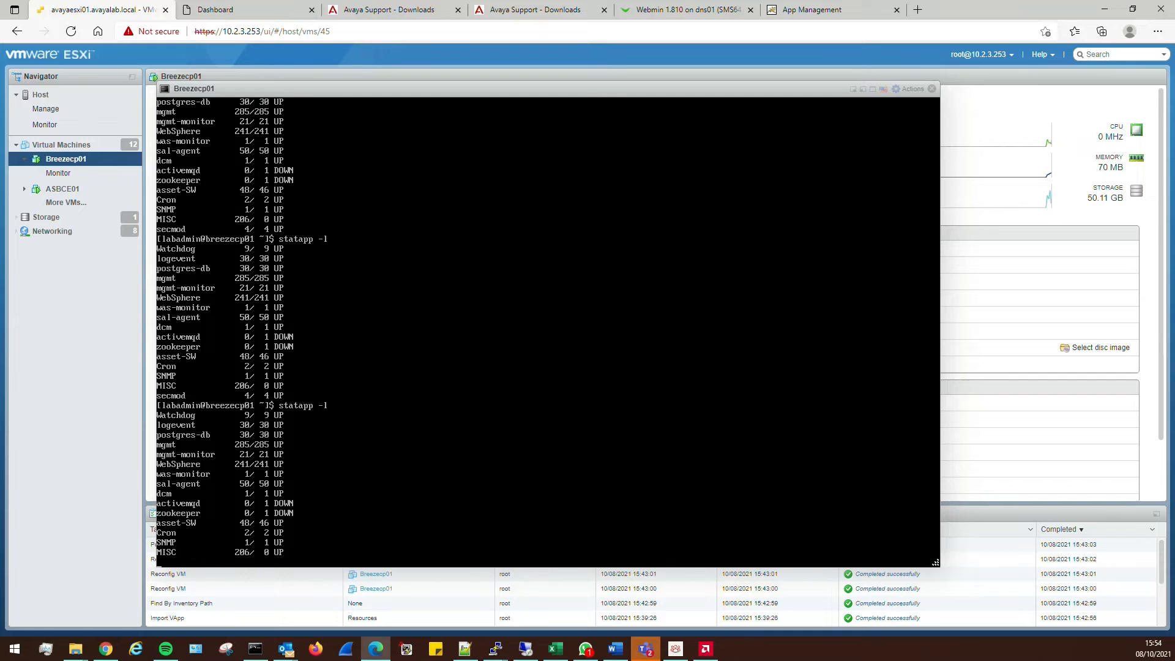
{"action": "left_click", "coordinate": [238, 12]}
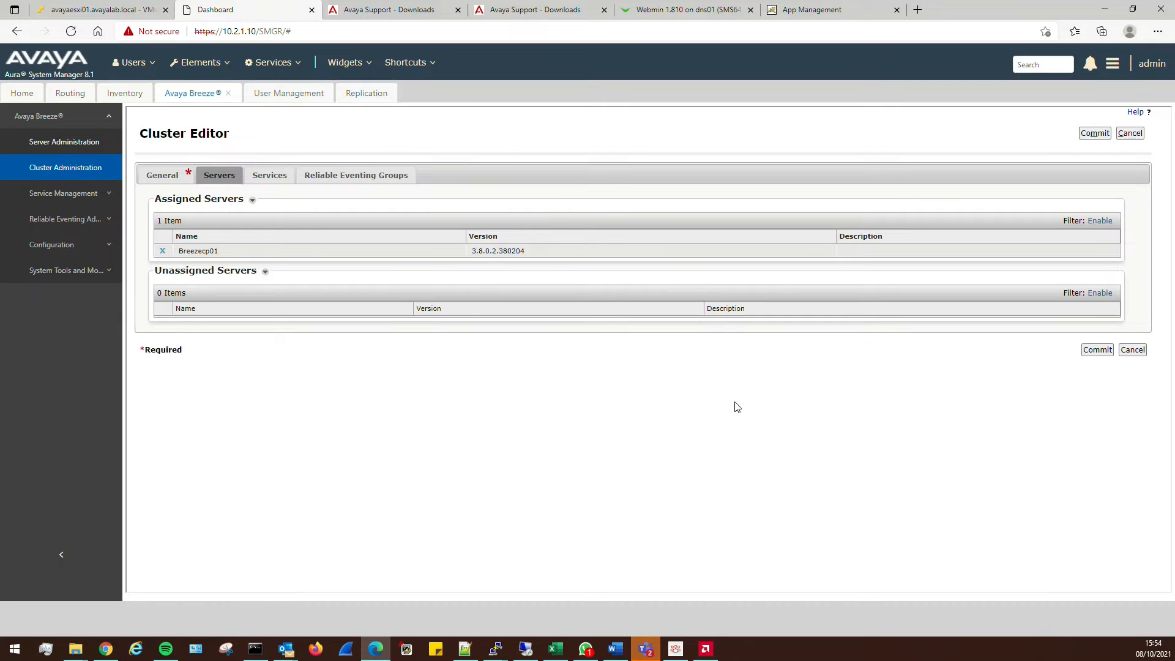
Commit Breezecp01's assignment to breezecp01; switching the server to Accept New Service is refused
{"action": "left_click", "coordinate": [1094, 353]}
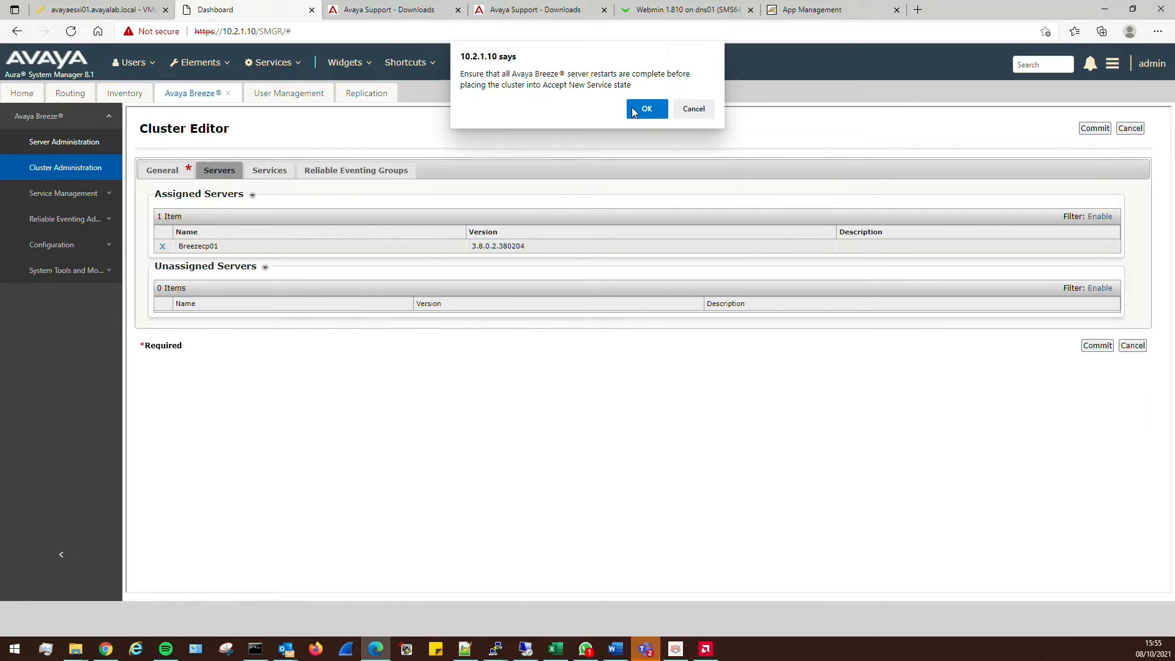
{"action": "left_click", "coordinate": [643, 109]}
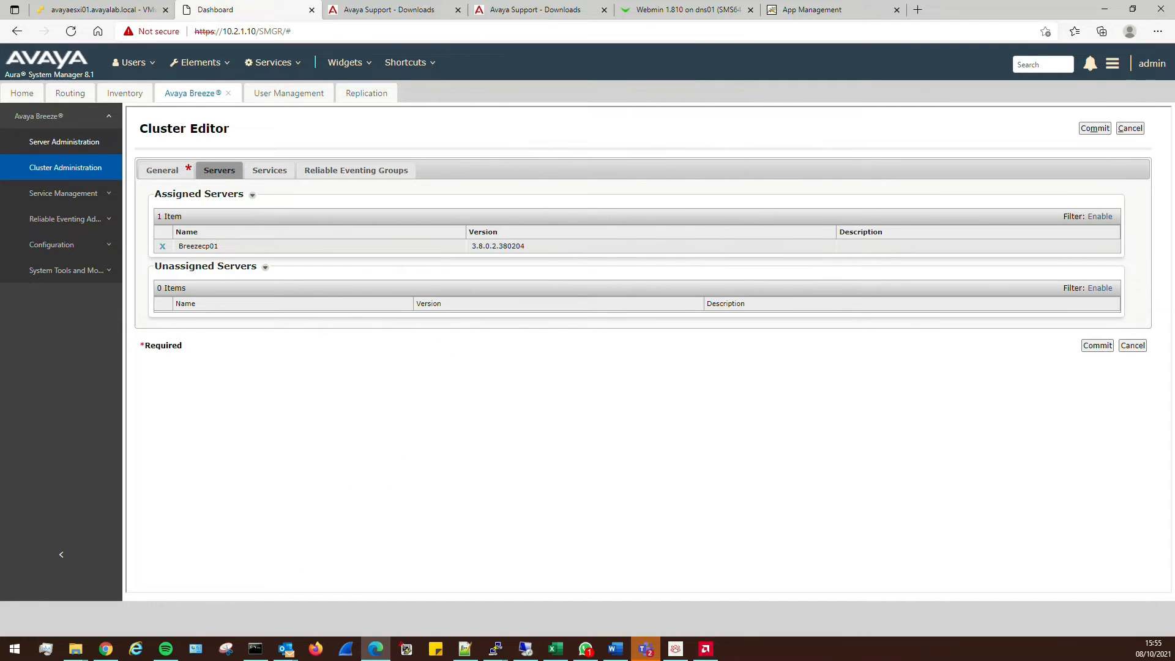
{"action": "left_click", "coordinate": [87, 146]}
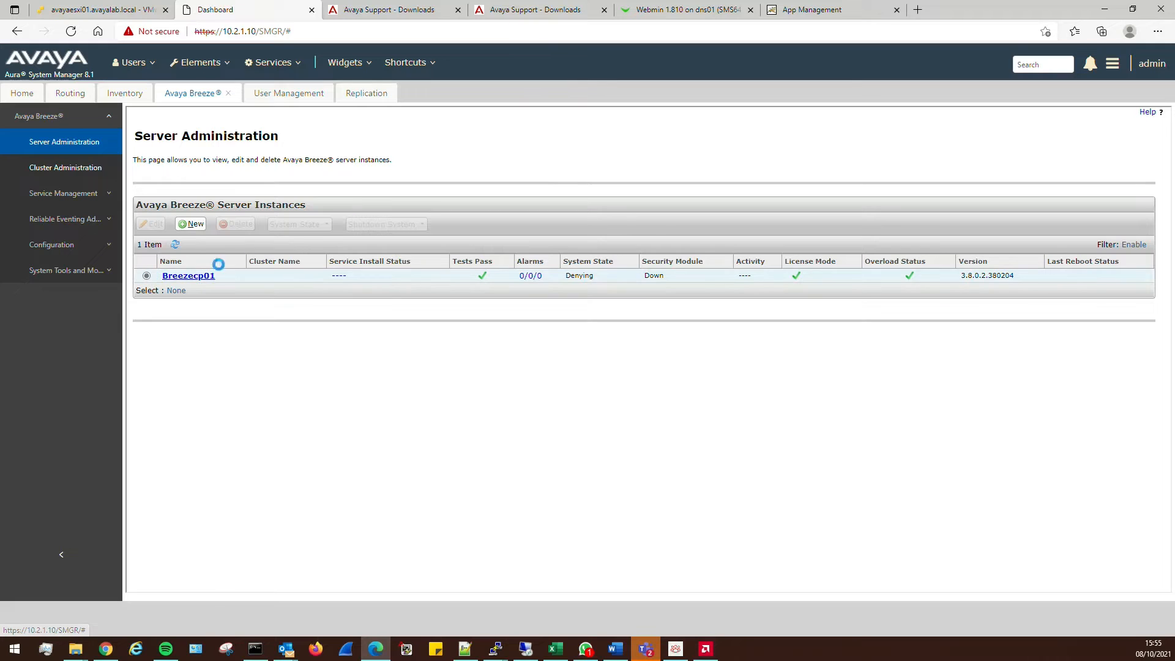
{"action": "left_click", "coordinate": [296, 224]}
{"action": "left_click", "coordinate": [306, 236]}
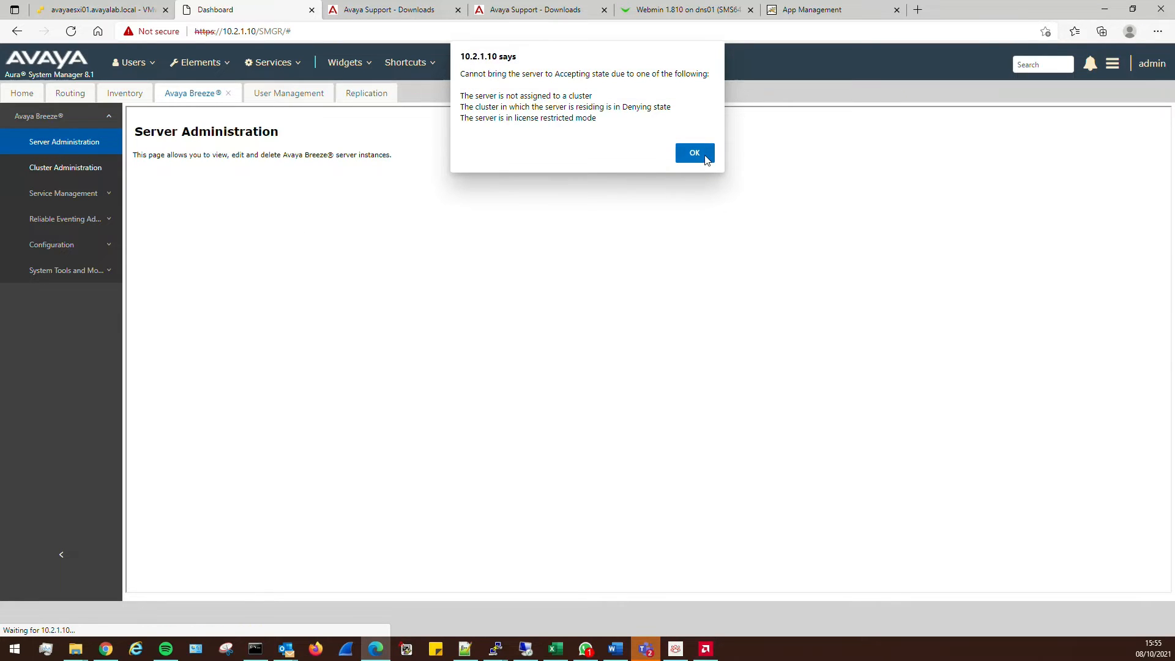
{"action": "left_click", "coordinate": [695, 153]}
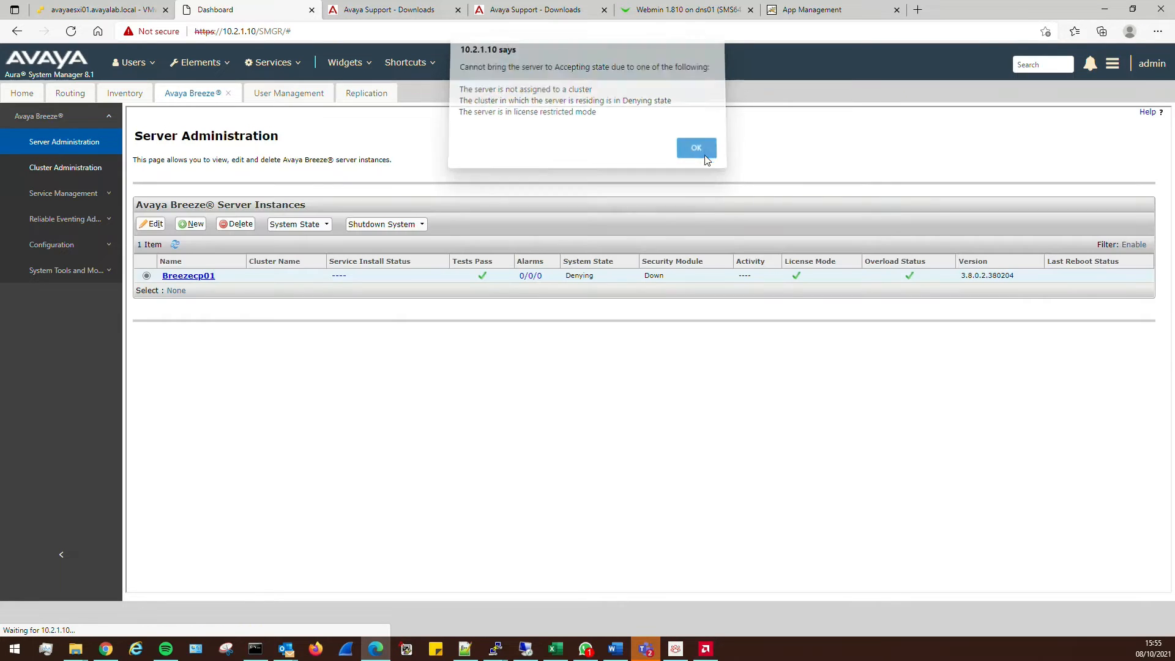
{"action": "left_click", "coordinate": [73, 168]}
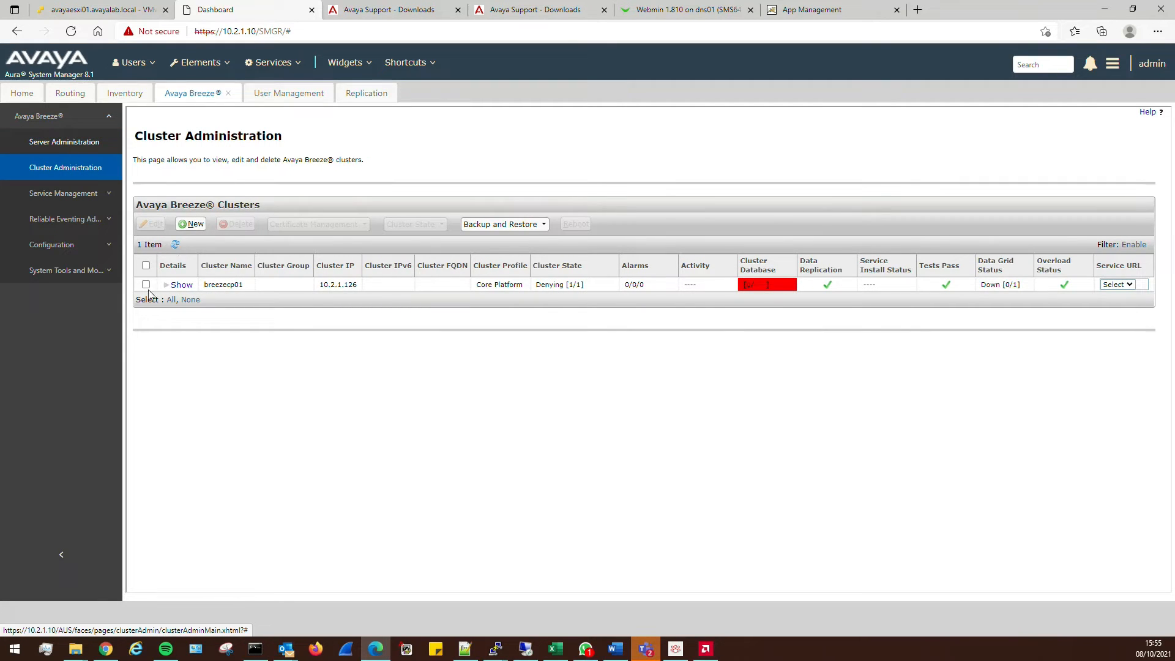
Set the breezecp01 cluster to Accept New Service and verify Breezecp01 shows Accepting
{"action": "left_click", "coordinate": [146, 285]}
{"action": "left_click", "coordinate": [424, 225]}
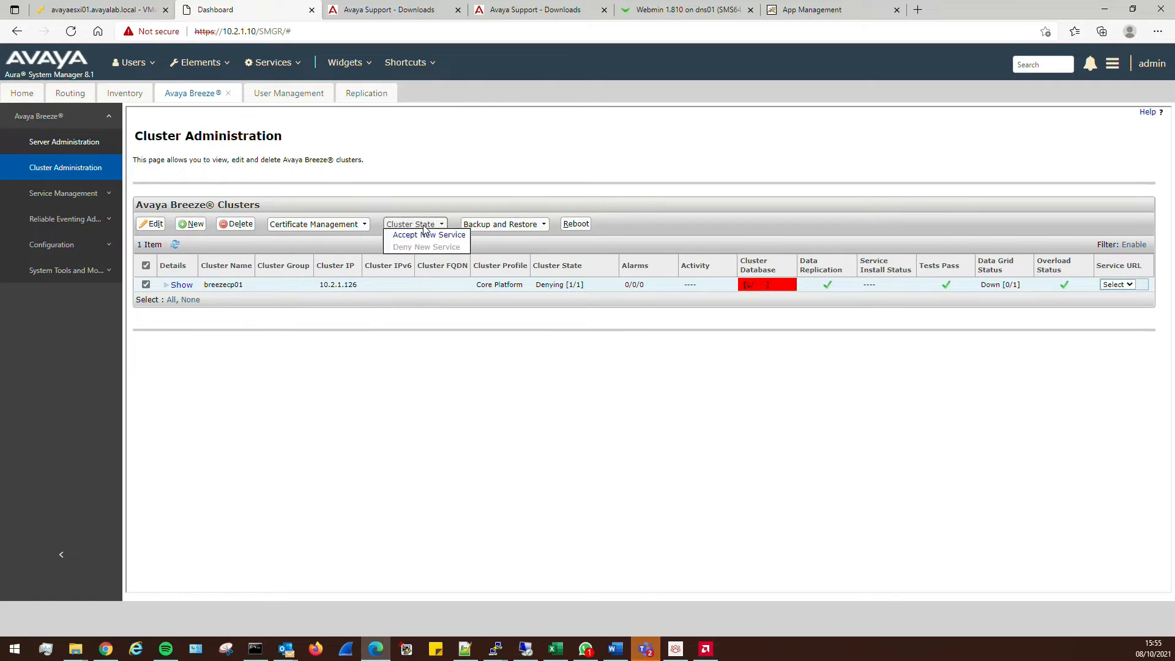
{"action": "left_click", "coordinate": [427, 236]}
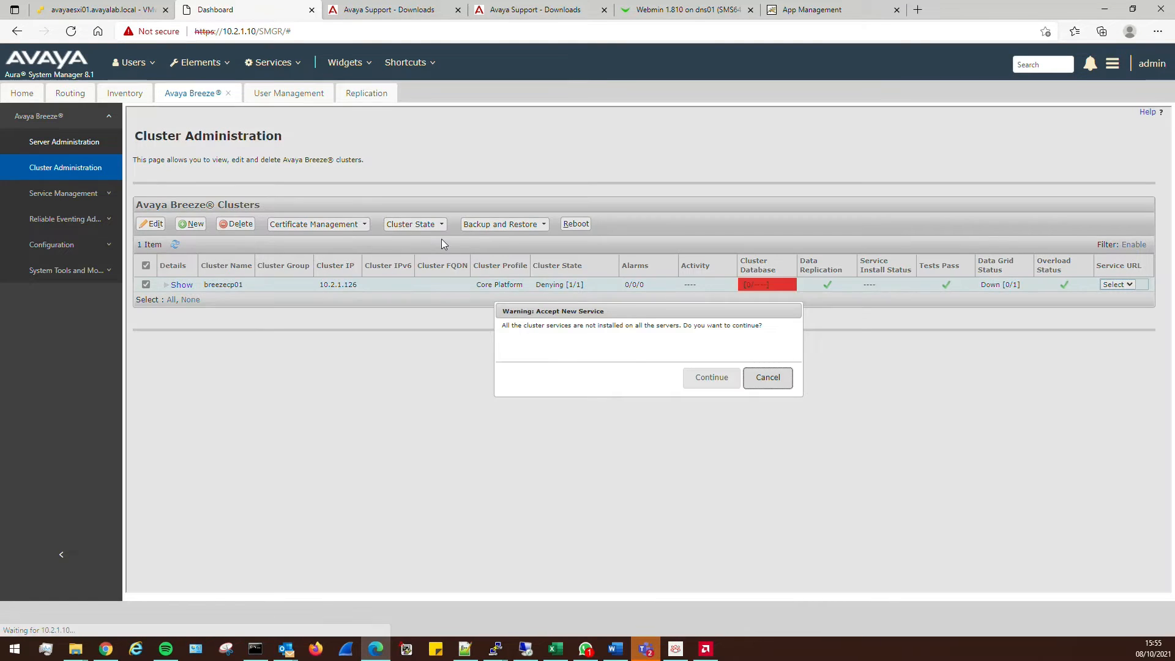
{"action": "left_click", "coordinate": [704, 377]}
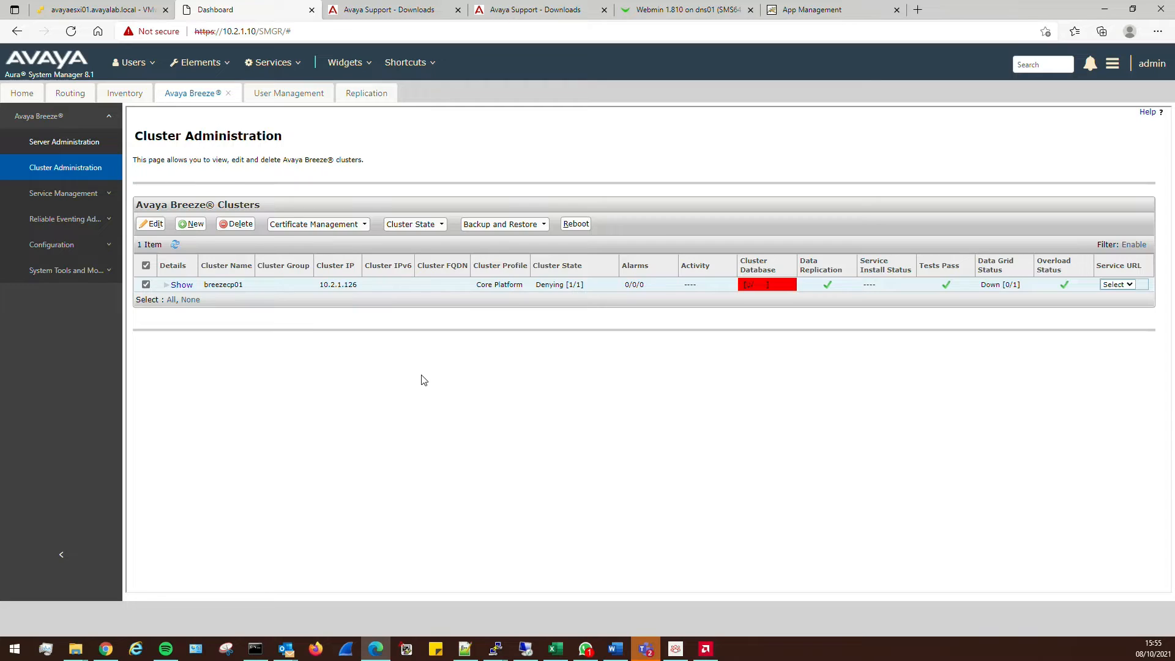
{"action": "left_click", "coordinate": [67, 142]}
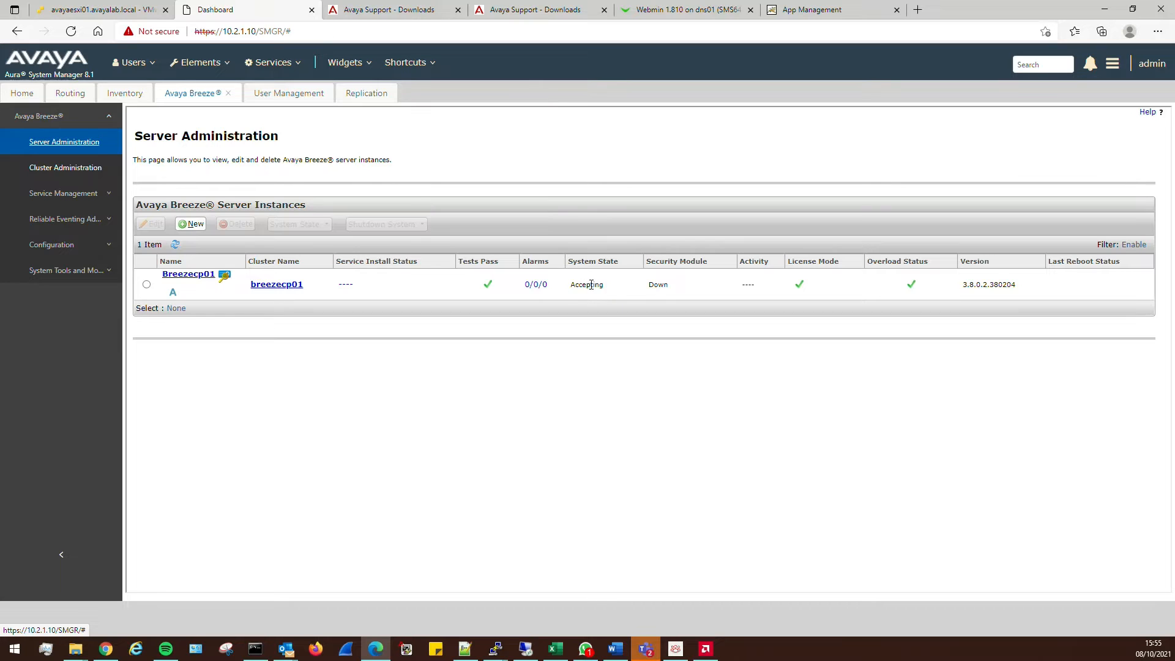
{"action": "left_click", "coordinate": [53, 168]}
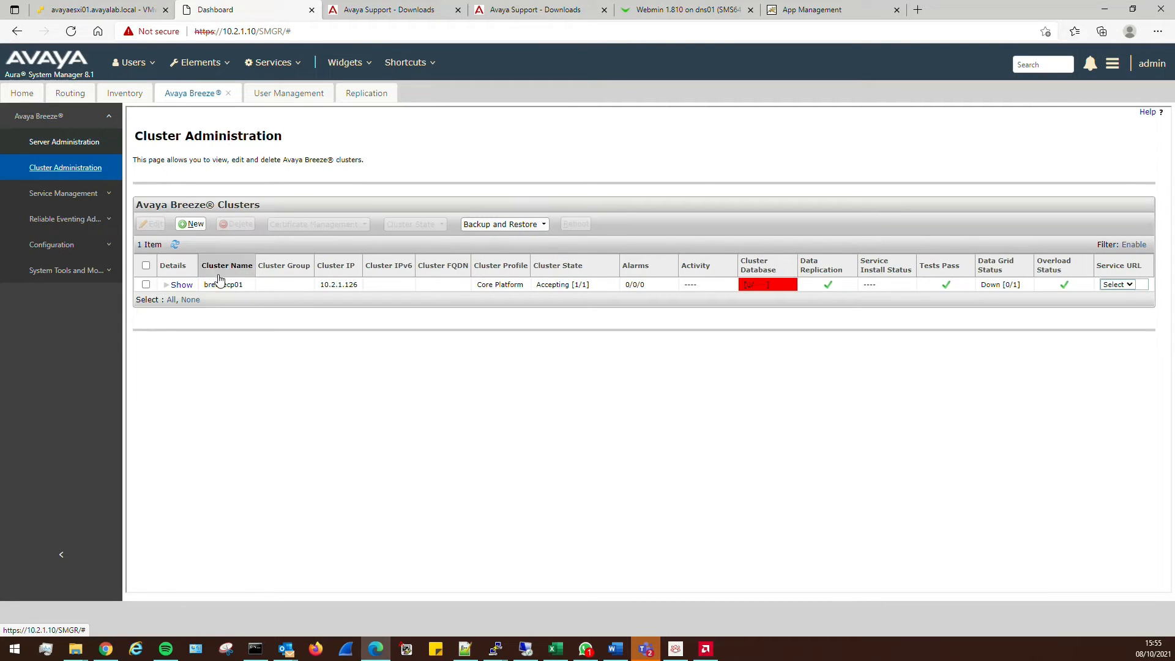
{"action": "left_click", "coordinate": [175, 246]}
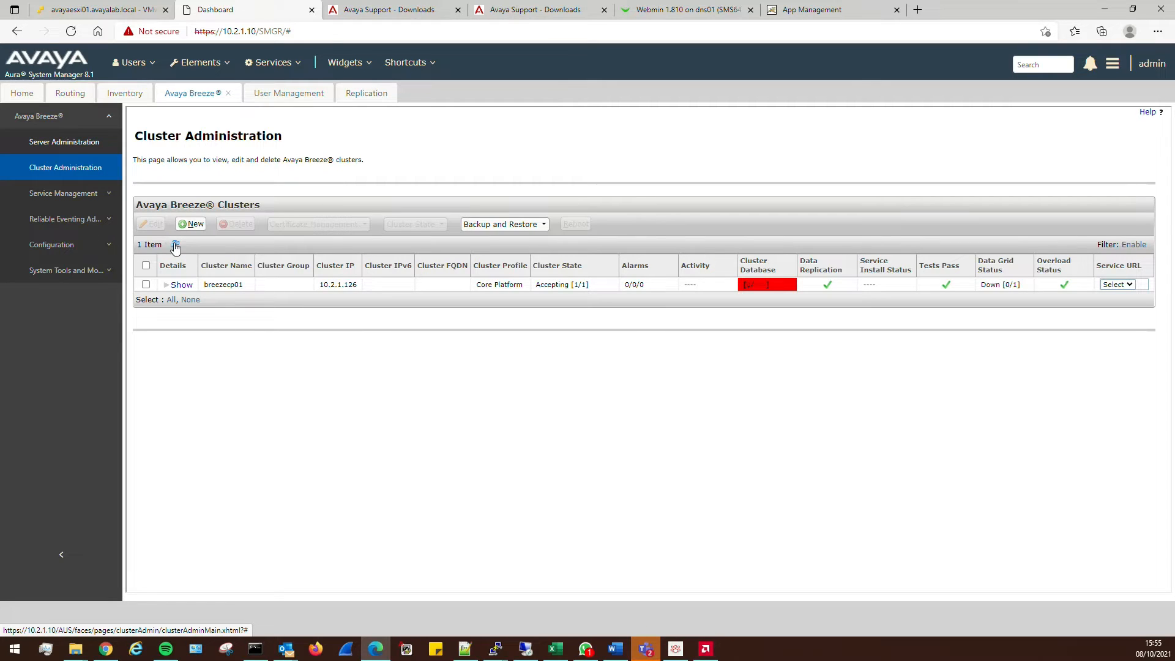
{"action": "left_click", "coordinate": [1130, 285]}
{"action": "left_click", "coordinate": [1093, 304]}
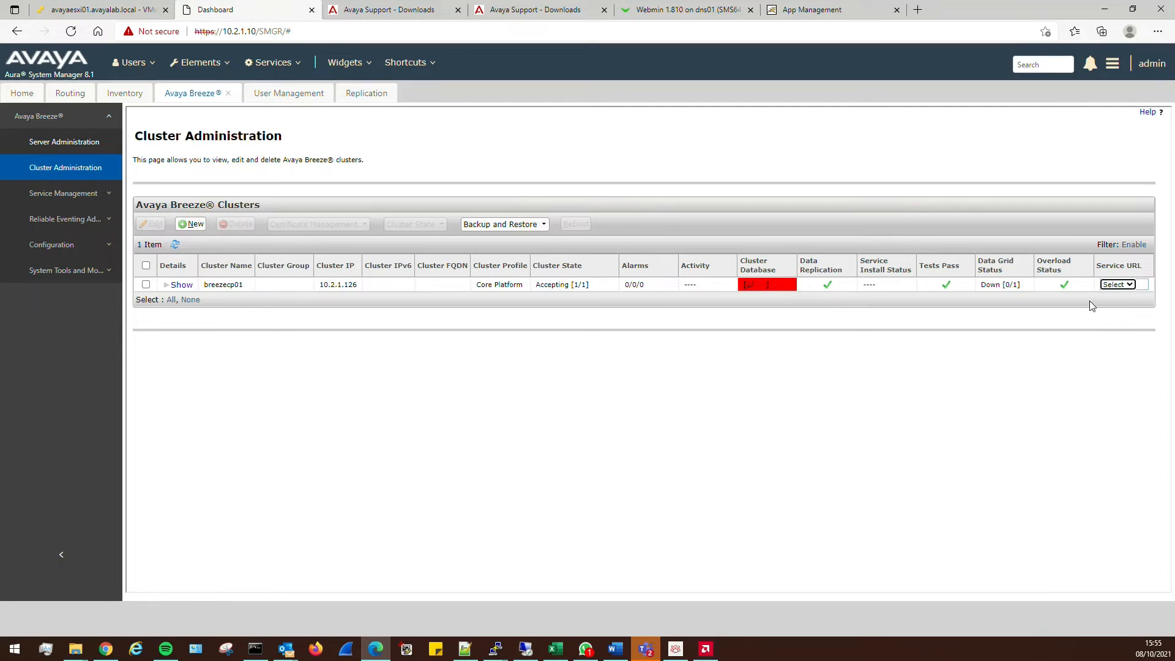
{"action": "left_click", "coordinate": [77, 196]}
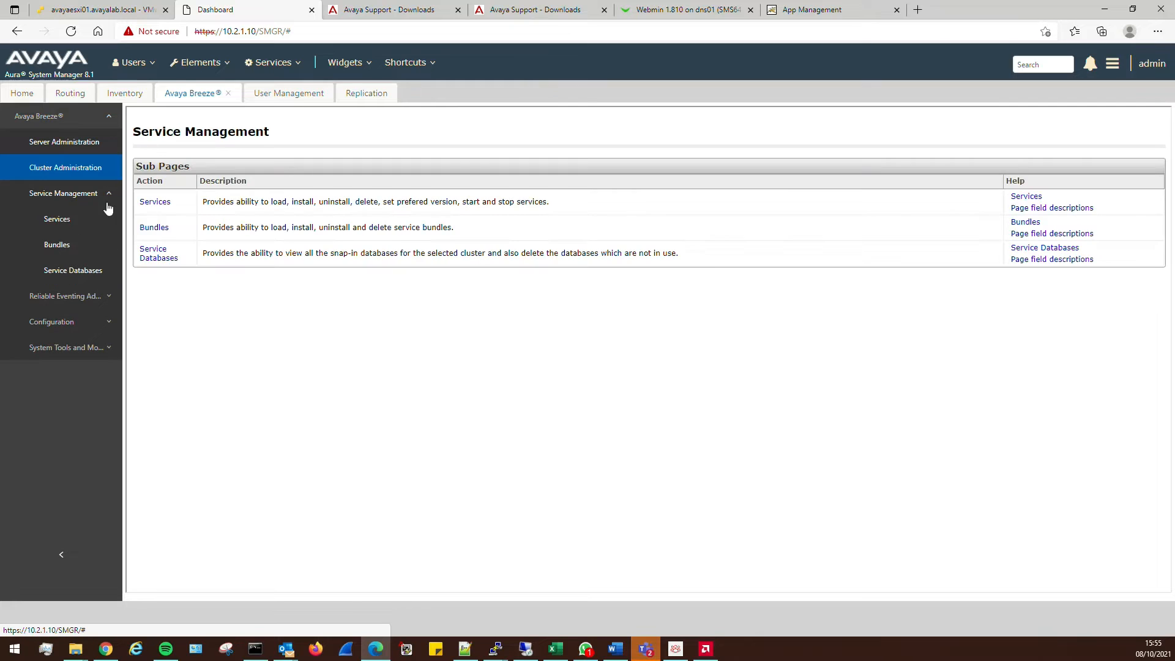
Load the PresenceServices-8.1.4.0.79.svar archive as a new service and accept its EULA
{"action": "left_click", "coordinate": [157, 203]}
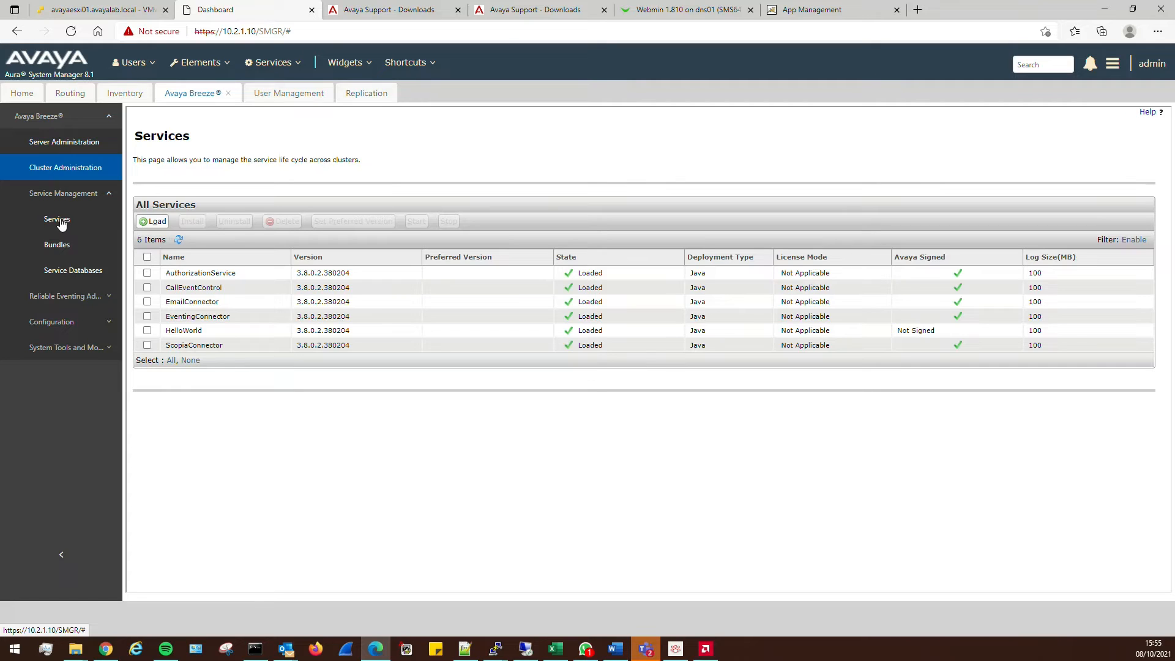
{"action": "left_click", "coordinate": [155, 221]}
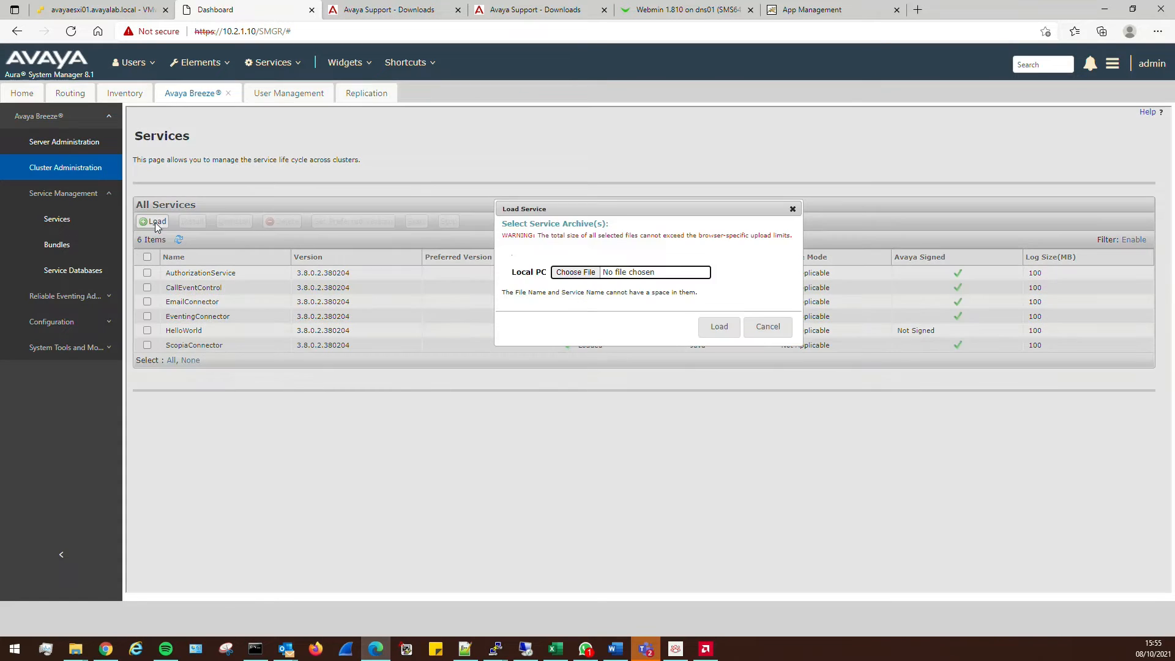
{"action": "left_click", "coordinate": [576, 280]}
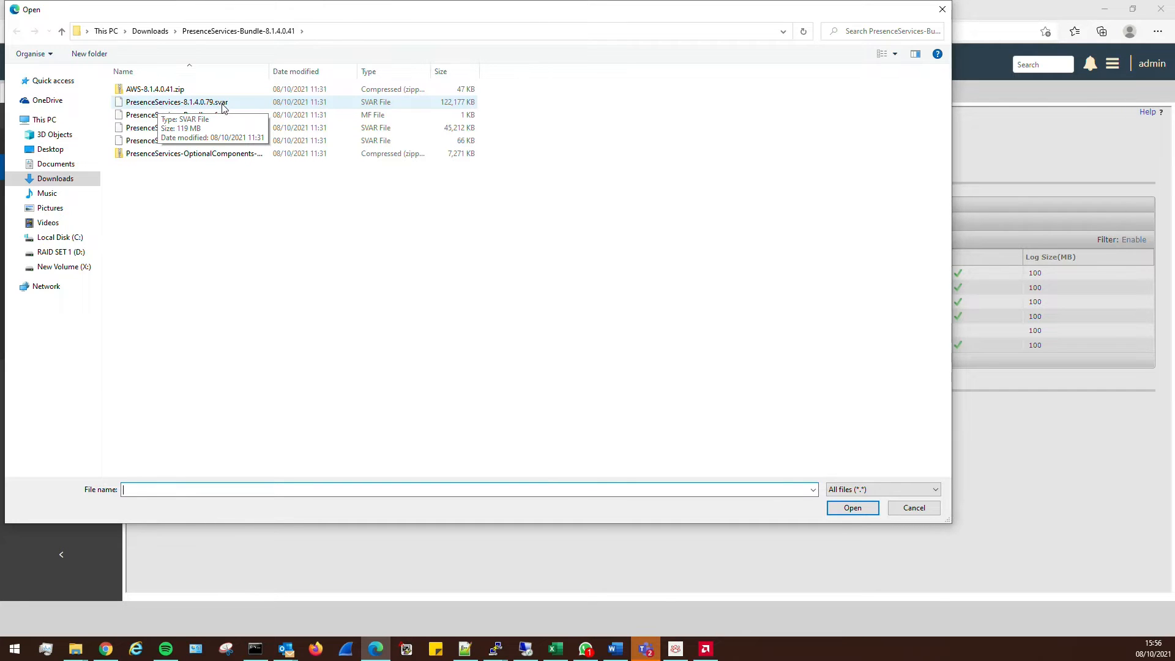
{"action": "double_click", "coordinate": [178, 103]}
{"action": "left_click", "coordinate": [715, 355]}
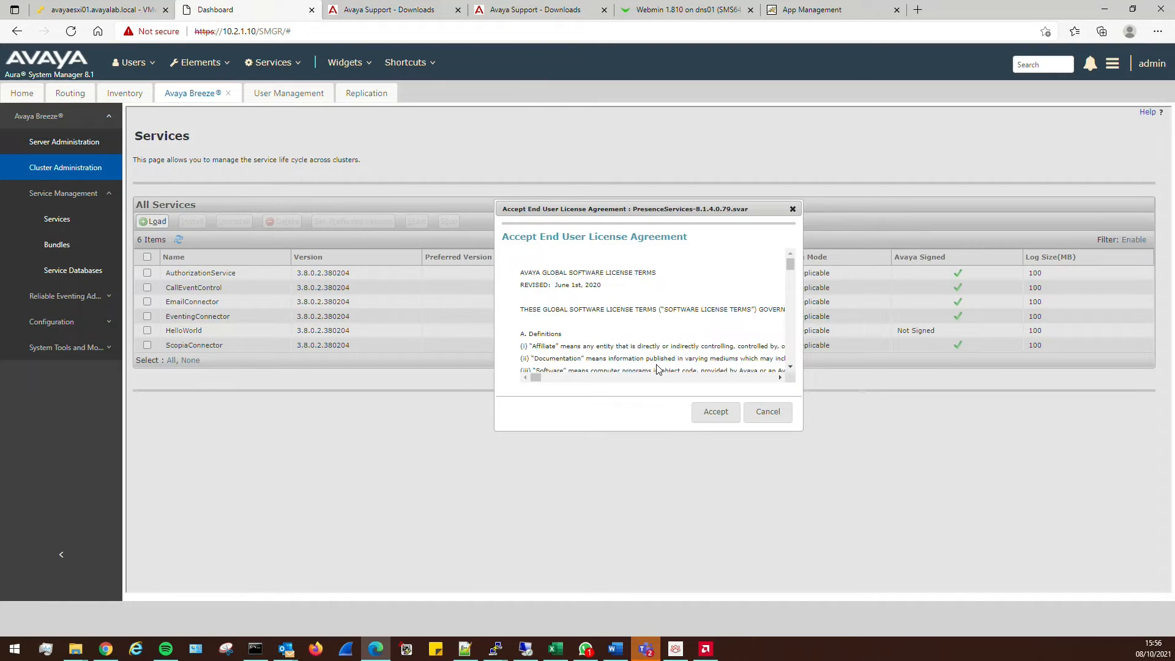
{"action": "left_click", "coordinate": [717, 411]}
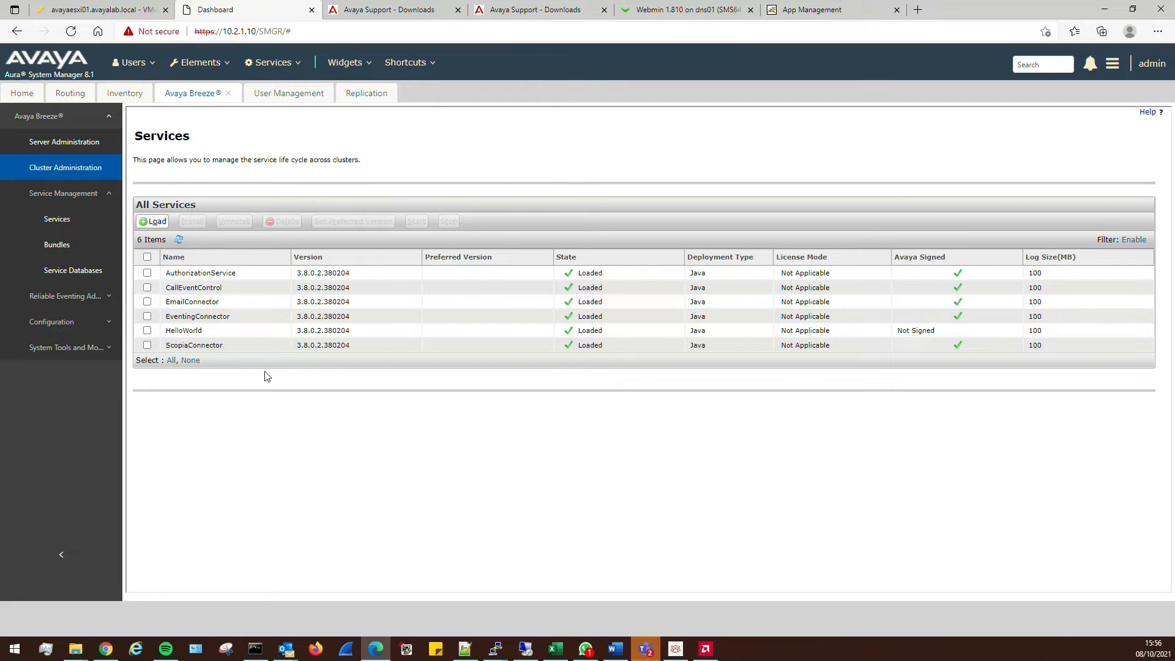
Install PresenceServices 8.1.4.0.79 on the breezecp01 cluster and commit
{"action": "left_click", "coordinate": [176, 241]}
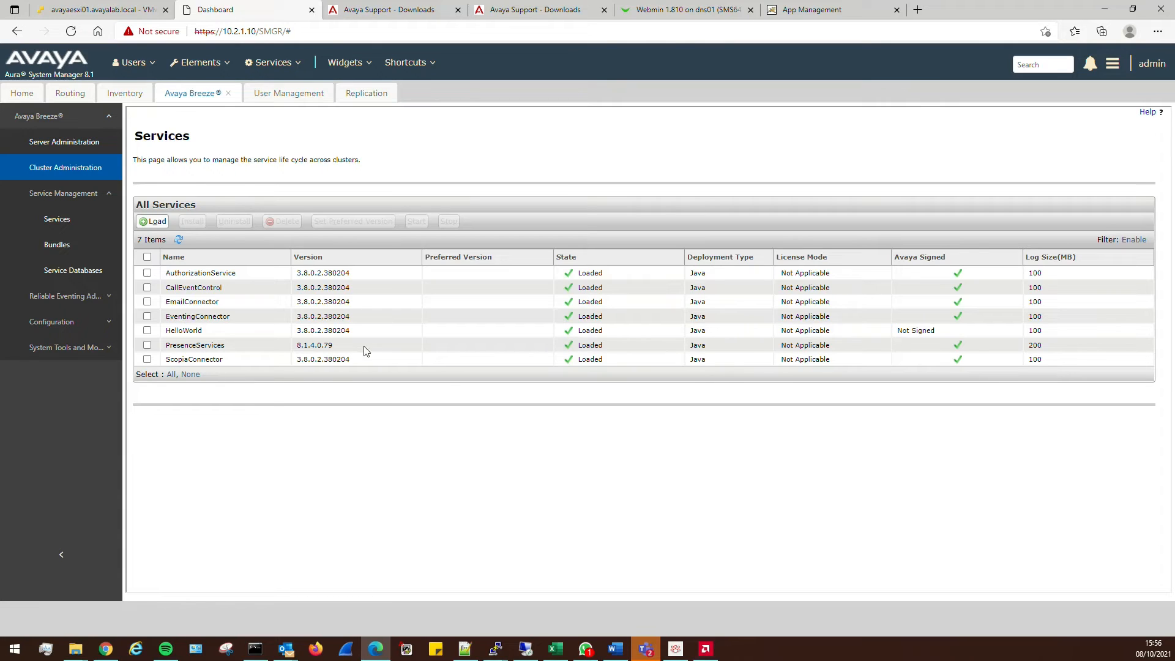
{"action": "left_click", "coordinate": [147, 345]}
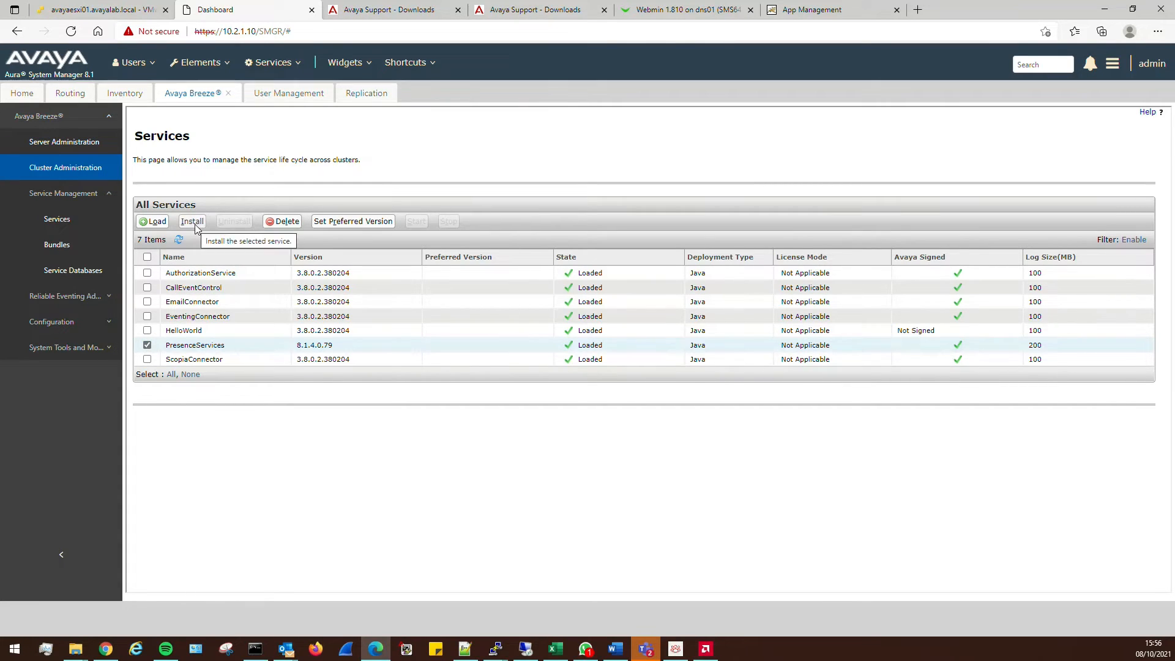
{"action": "left_click", "coordinate": [192, 222]}
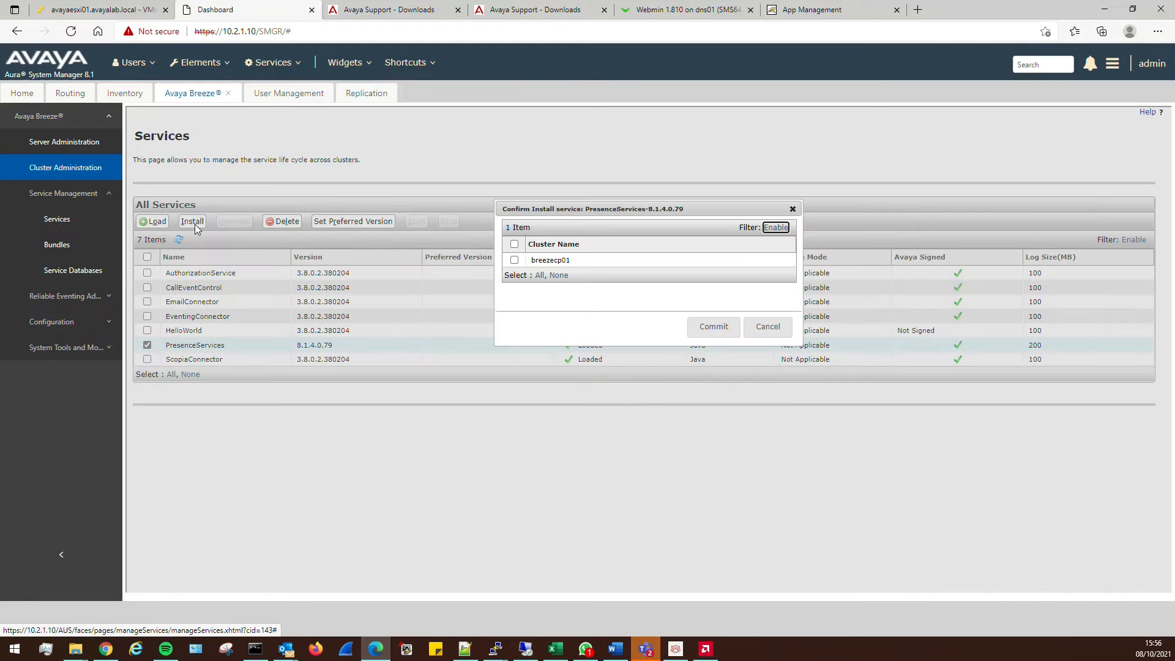
{"action": "left_click", "coordinate": [514, 261]}
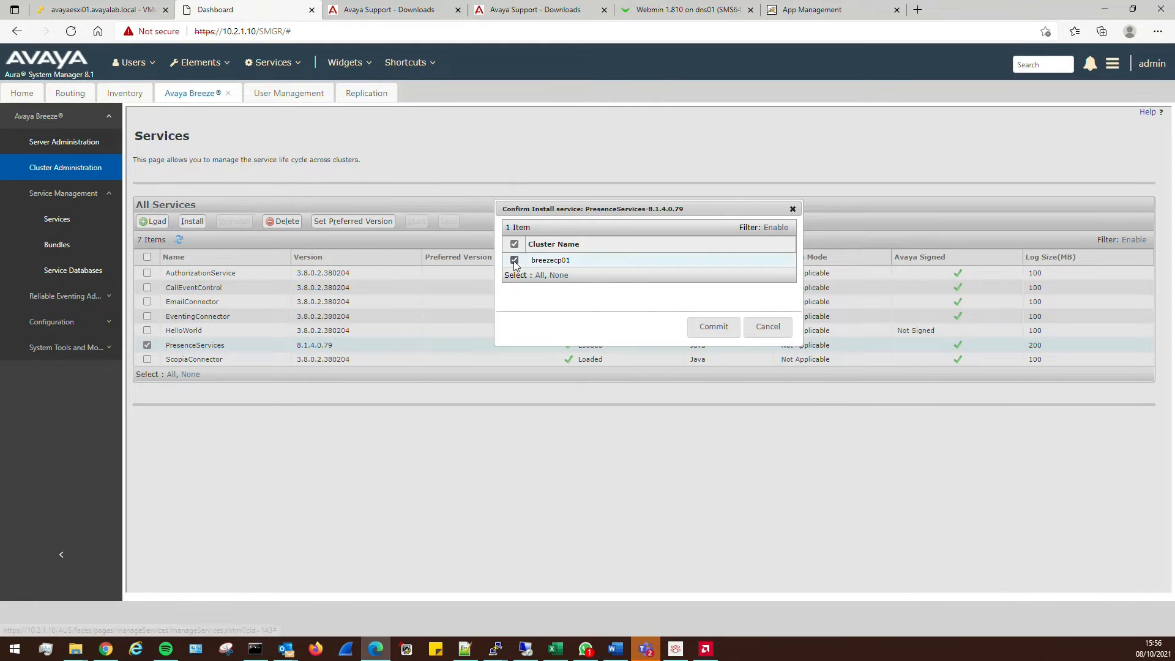
{"action": "left_click", "coordinate": [726, 330]}
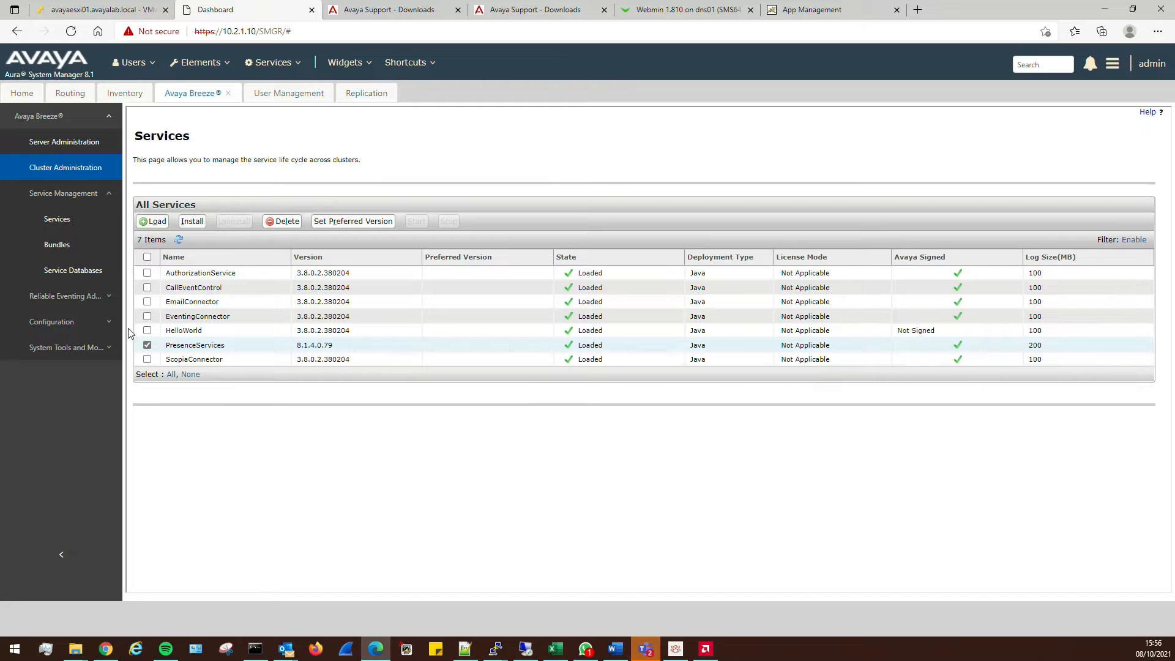
{"action": "left_click", "coordinate": [153, 221]}
Load PresenceServices-Connector-8.1.4.0.11.svar and accept its licence agreement
{"action": "left_click", "coordinate": [573, 274]}
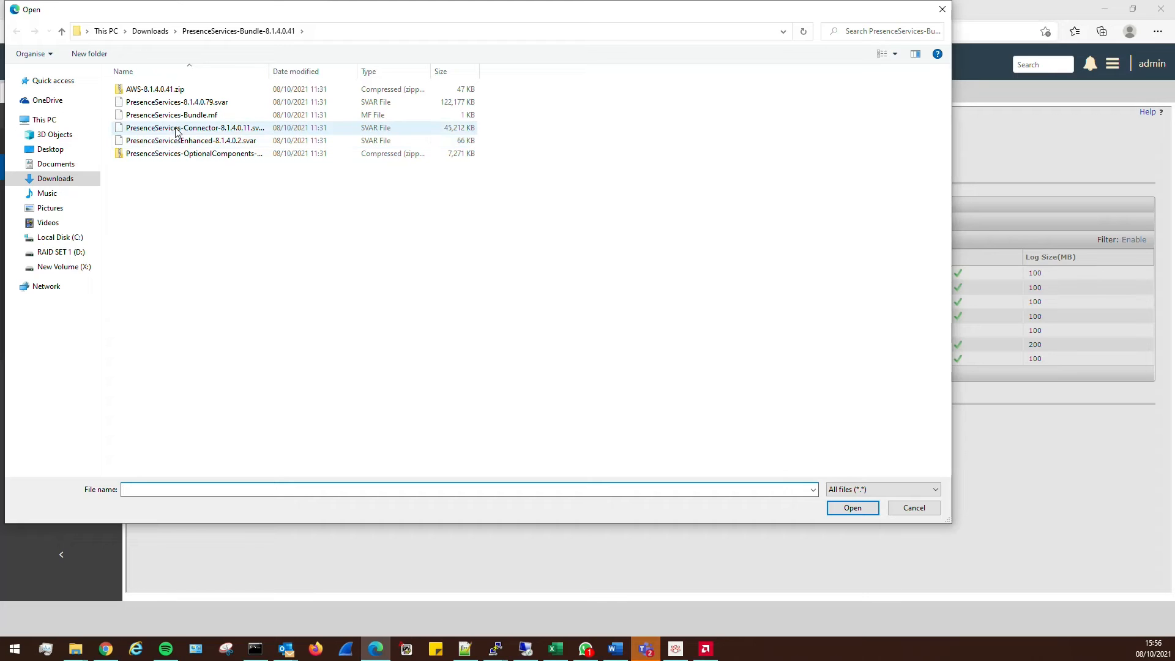
{"action": "double_click", "coordinate": [176, 131]}
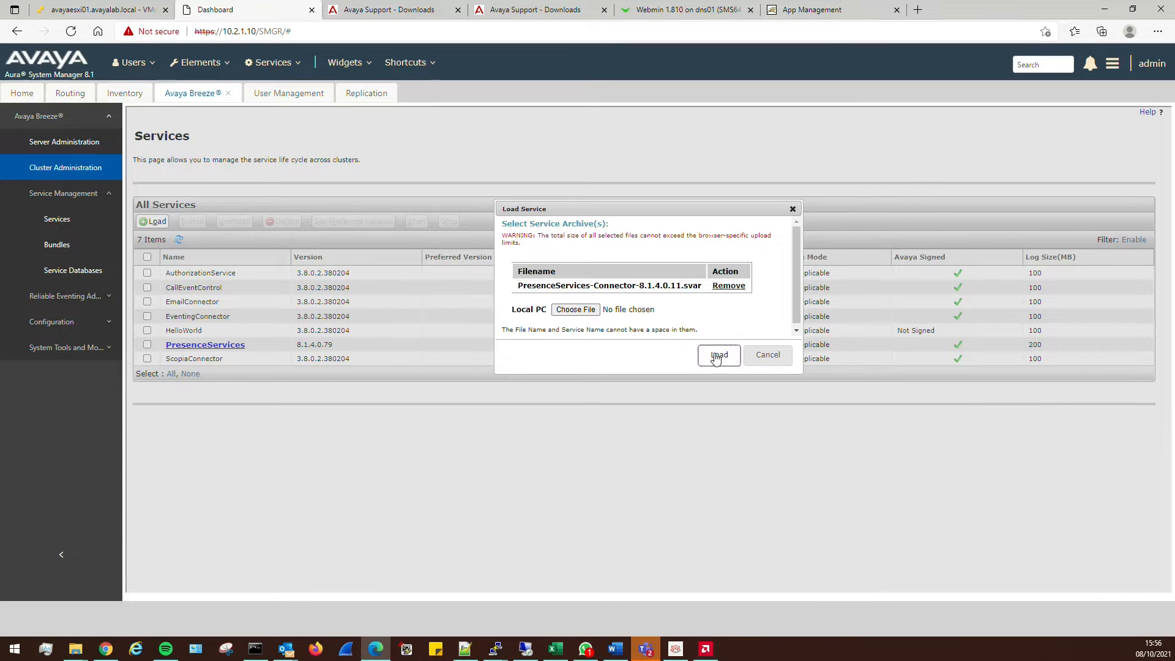
{"action": "left_click", "coordinate": [718, 356]}
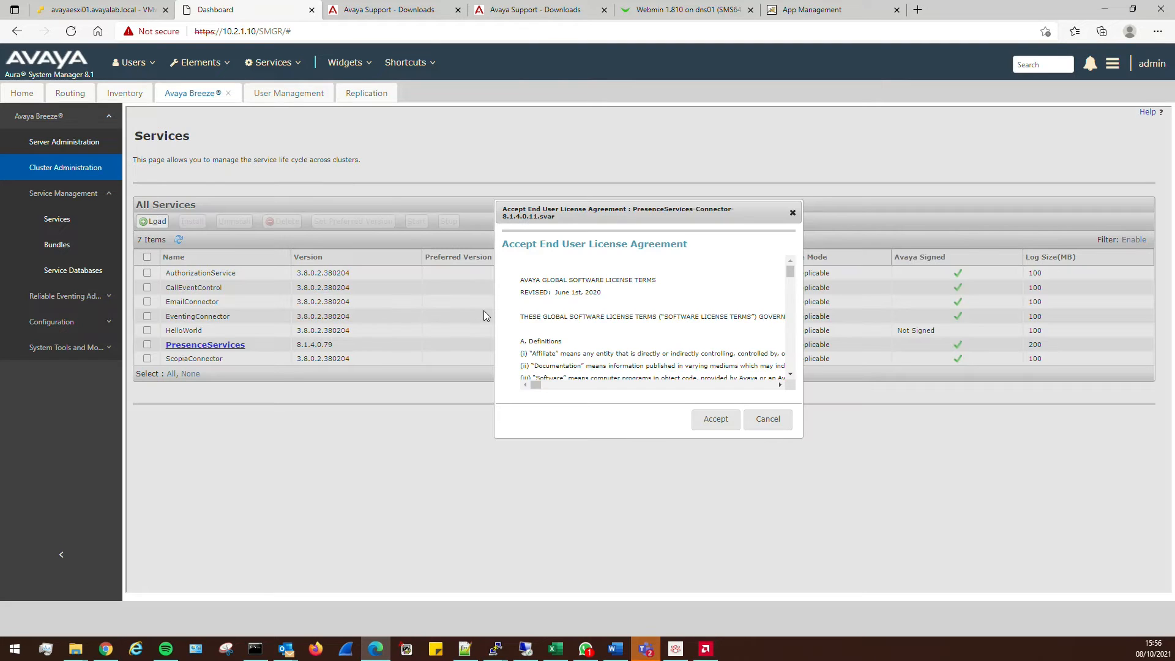
{"action": "left_click", "coordinate": [715, 418]}
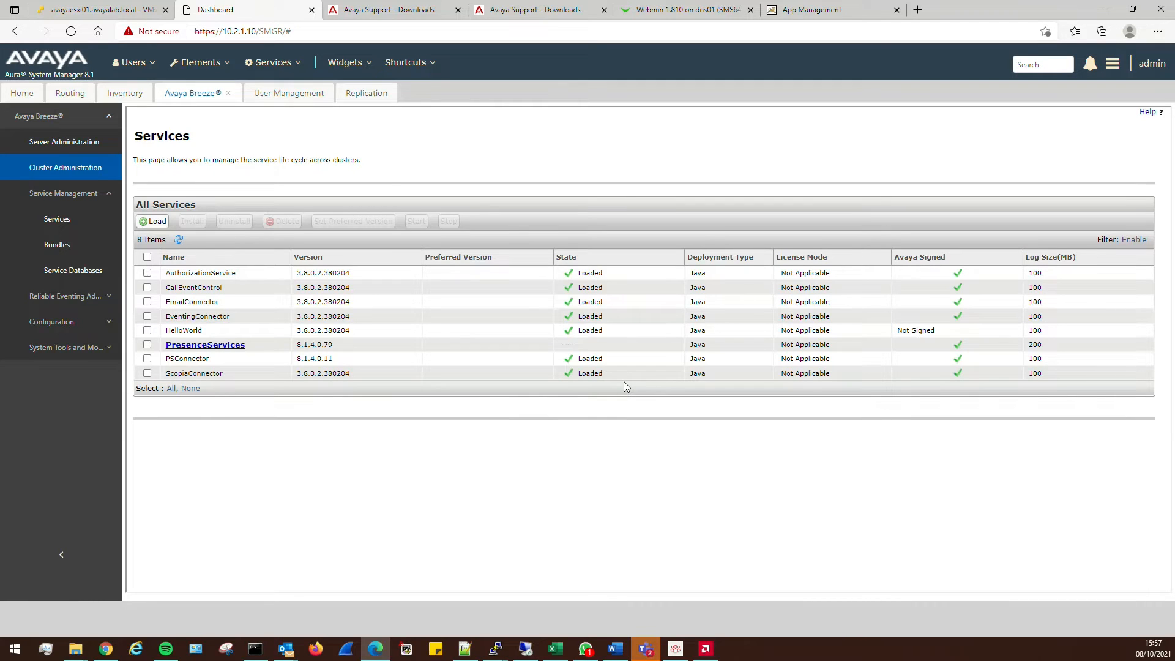
Install PSConnector 8.1.4.0.11 on the breezecp01 cluster and commit
{"action": "left_click", "coordinate": [147, 359]}
{"action": "left_click", "coordinate": [192, 221]}
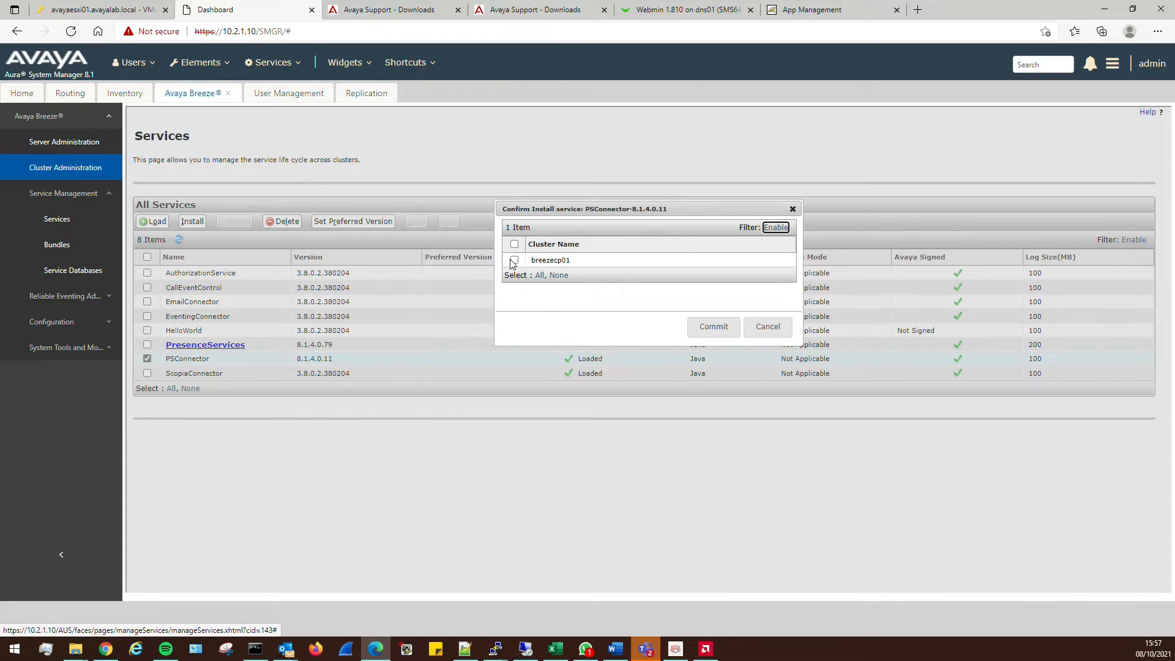
{"action": "left_click", "coordinate": [514, 261]}
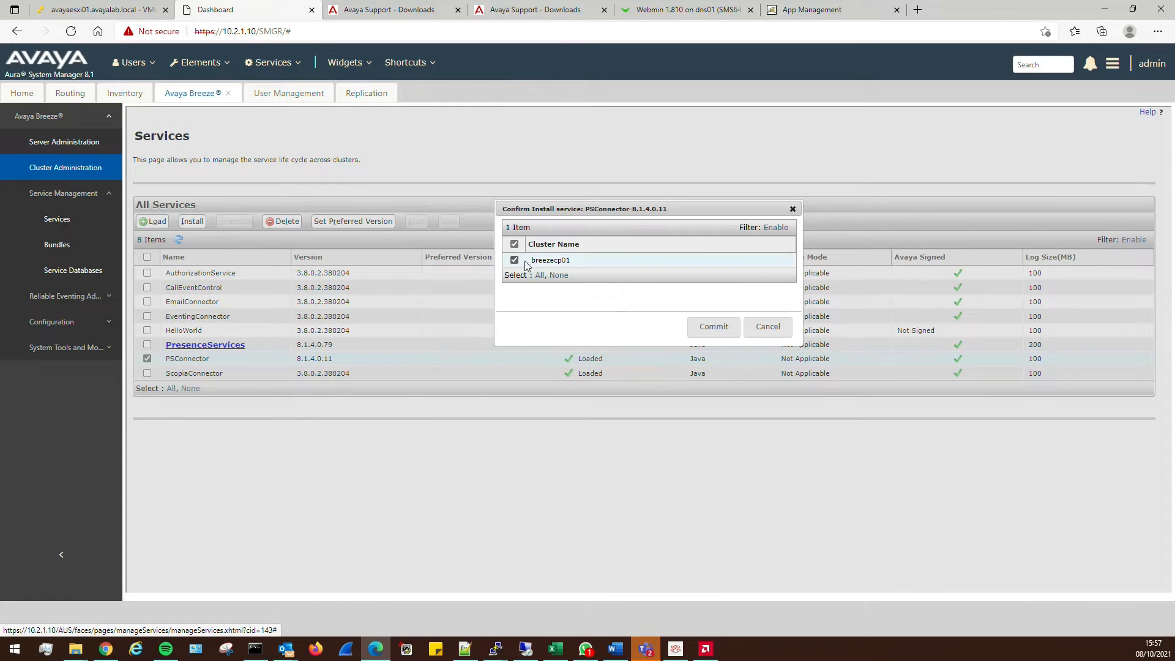
{"action": "left_click", "coordinate": [712, 327]}
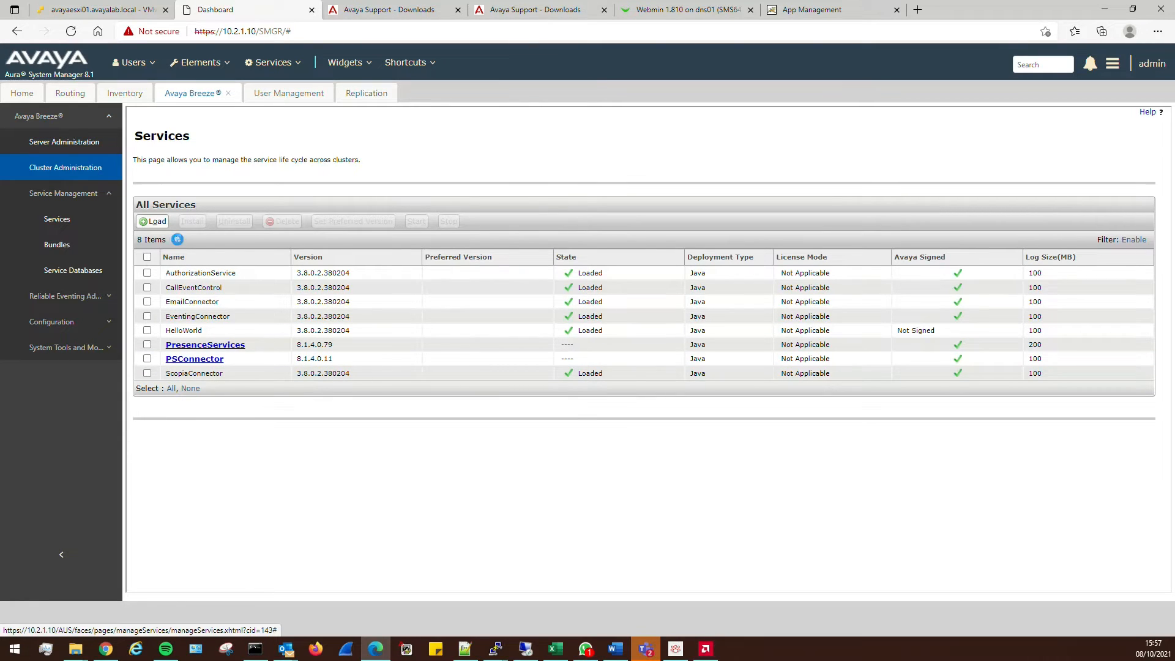
Retry installing PresenceServices, cancel when no cluster is available, and refresh the services list
{"action": "left_click", "coordinate": [147, 344]}
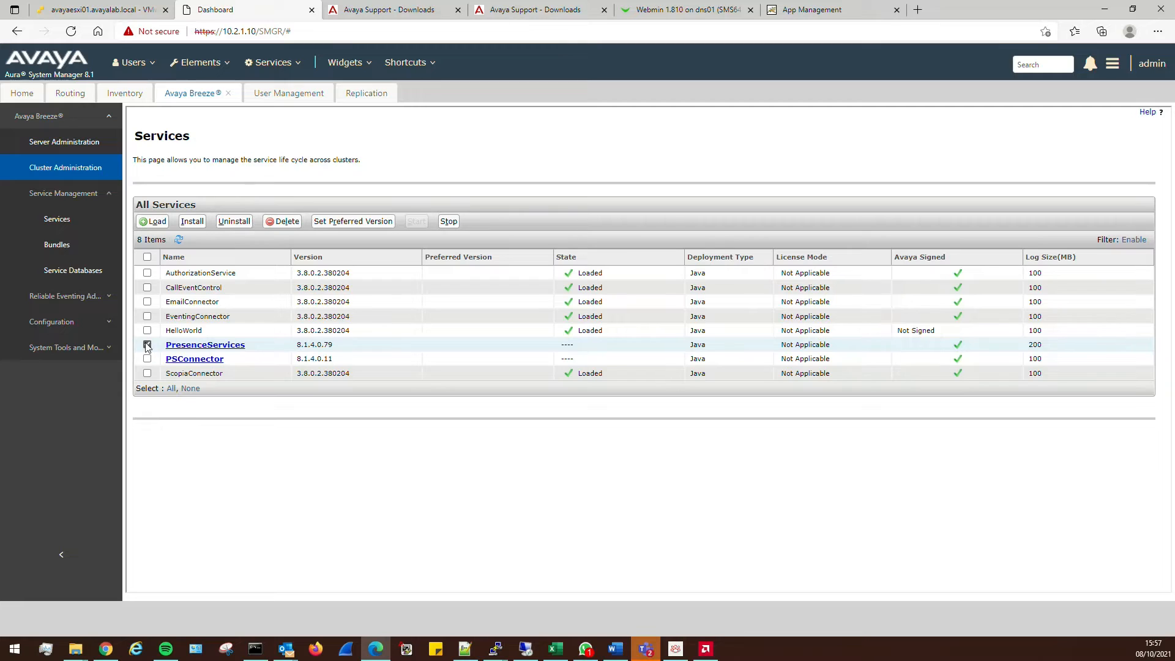
{"action": "left_click", "coordinate": [191, 221]}
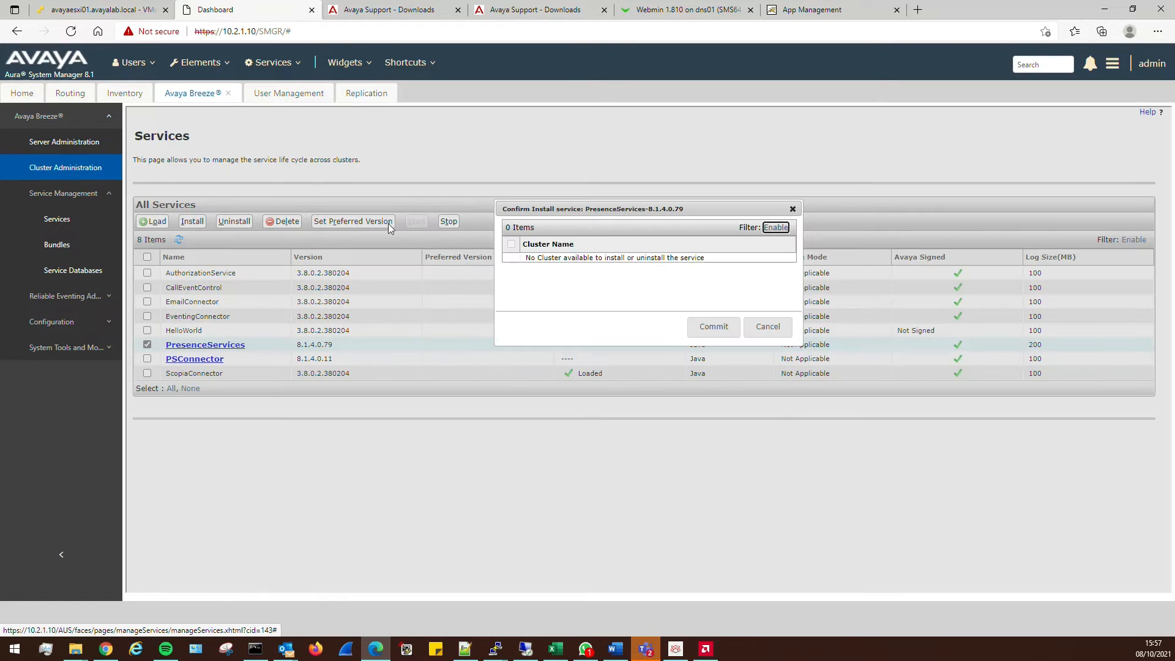
{"action": "left_click", "coordinate": [762, 328]}
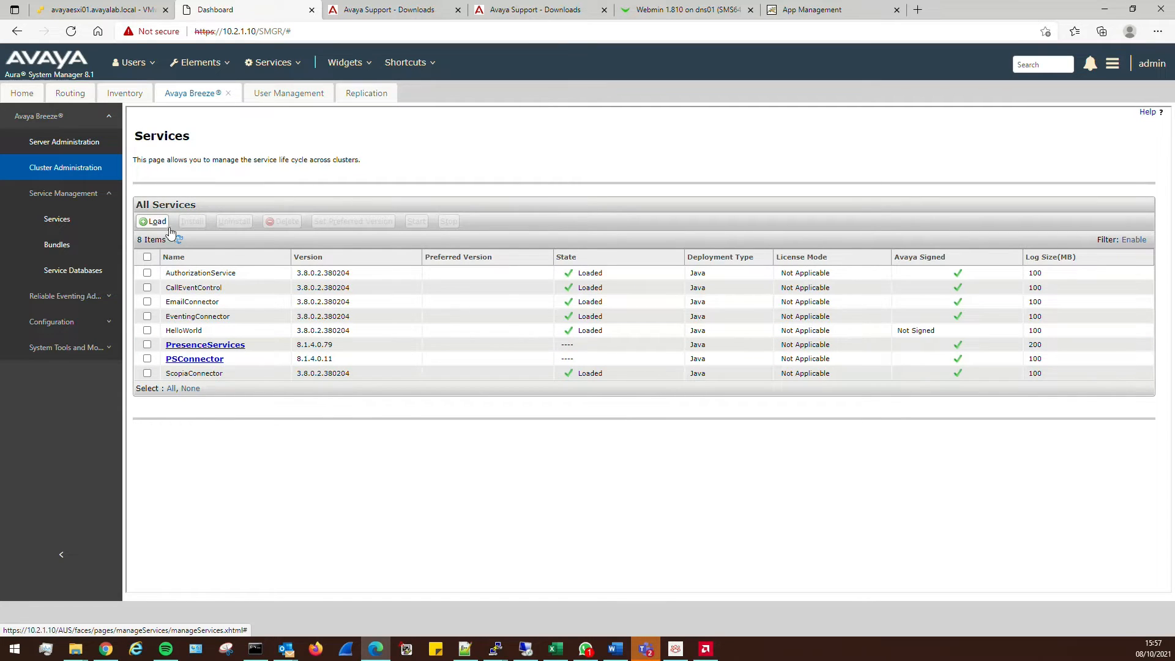
{"action": "left_click", "coordinate": [148, 343]}
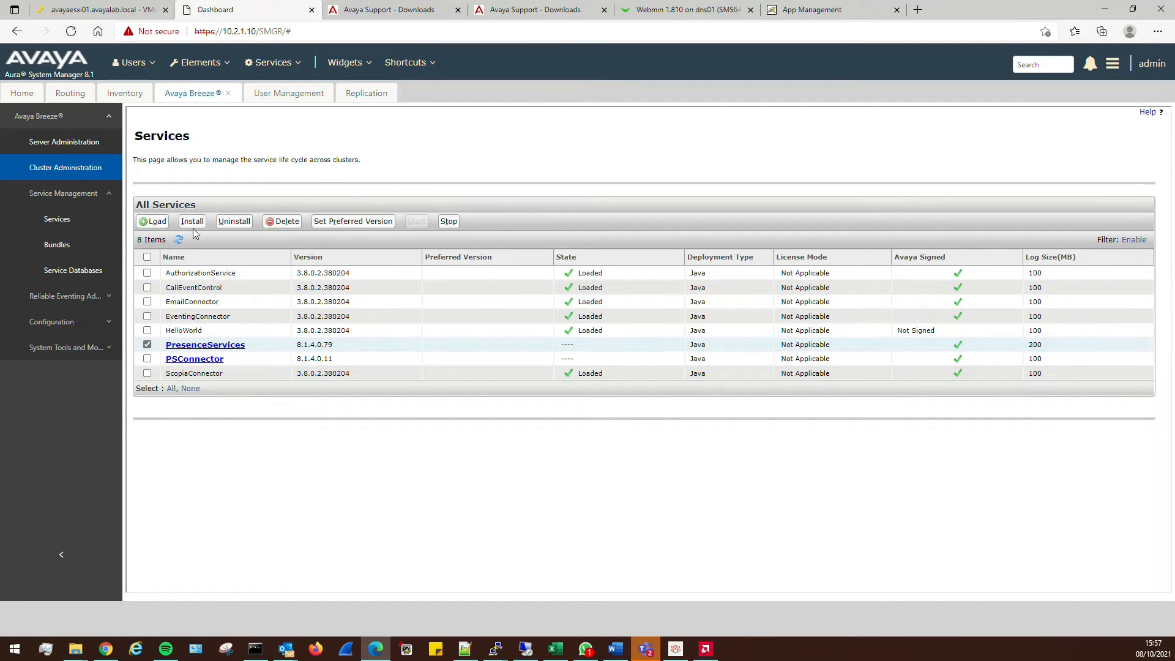
{"action": "left_click", "coordinate": [192, 221]}
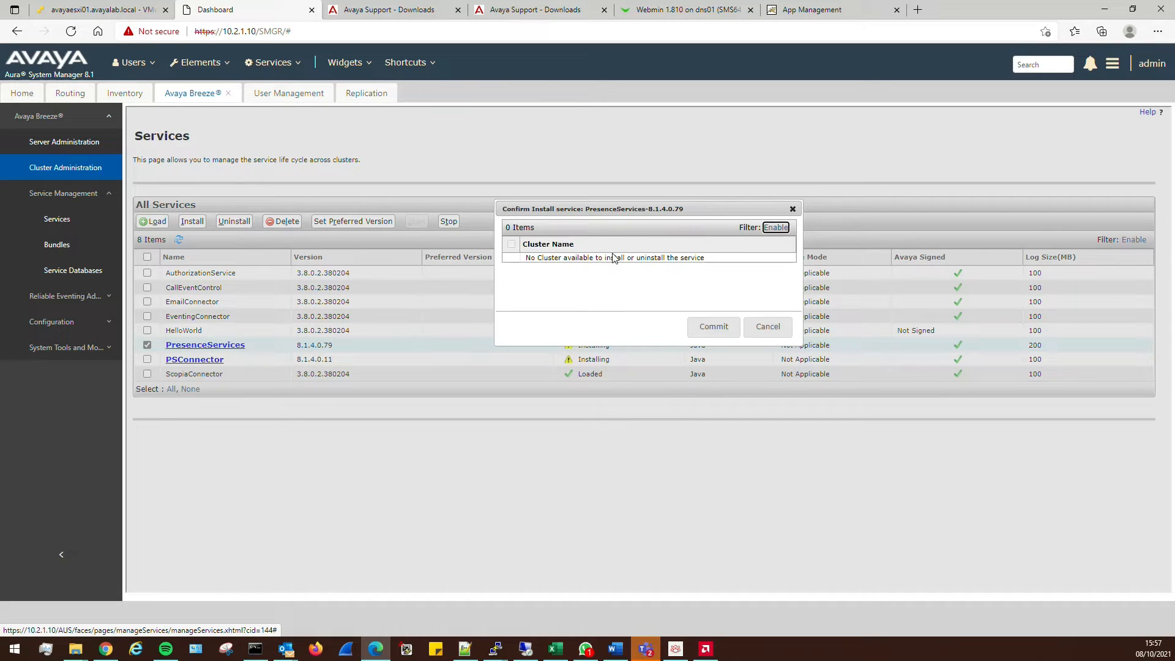
{"action": "left_click", "coordinate": [769, 326]}
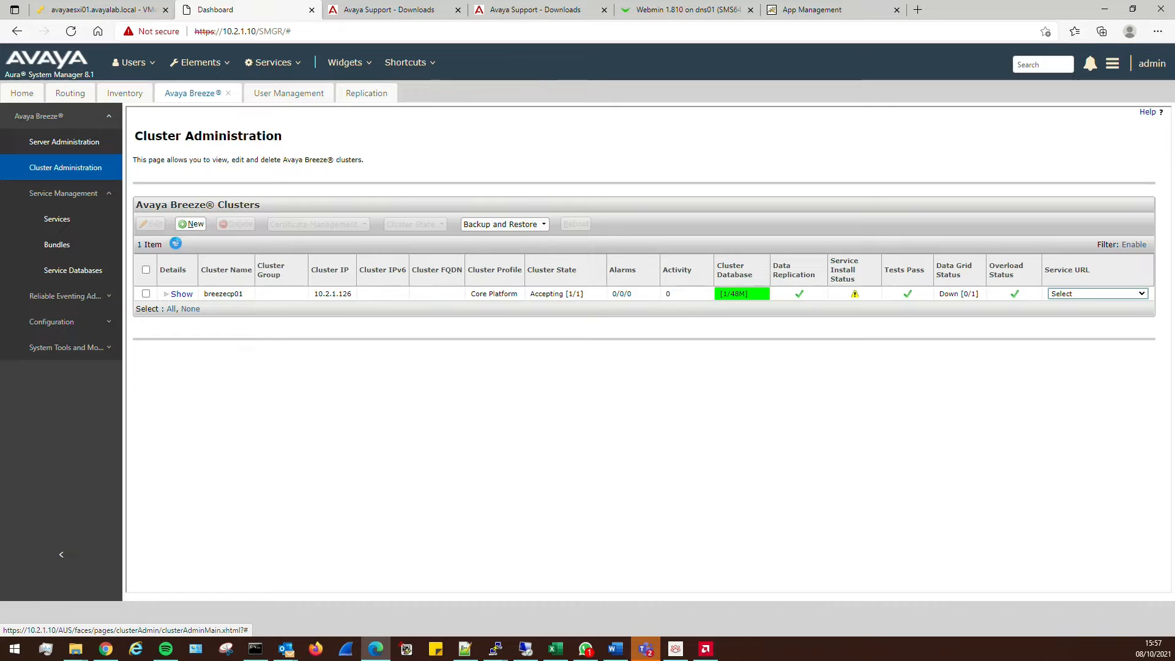
{"action": "left_click", "coordinate": [61, 218]}
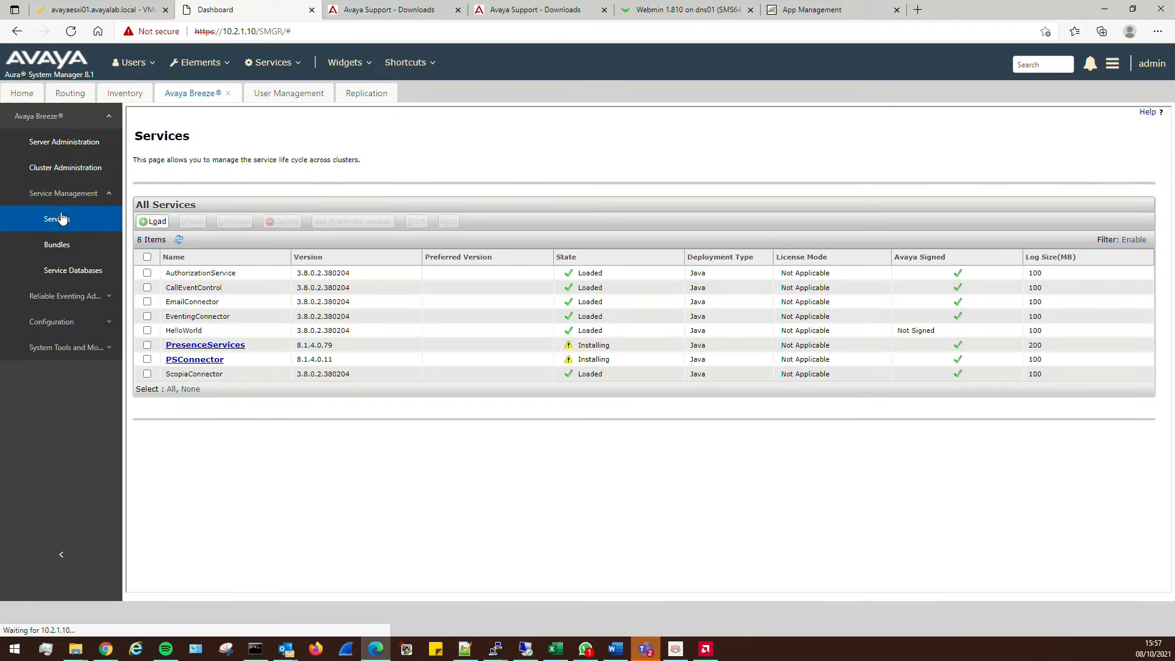
{"action": "left_click", "coordinate": [178, 239]}
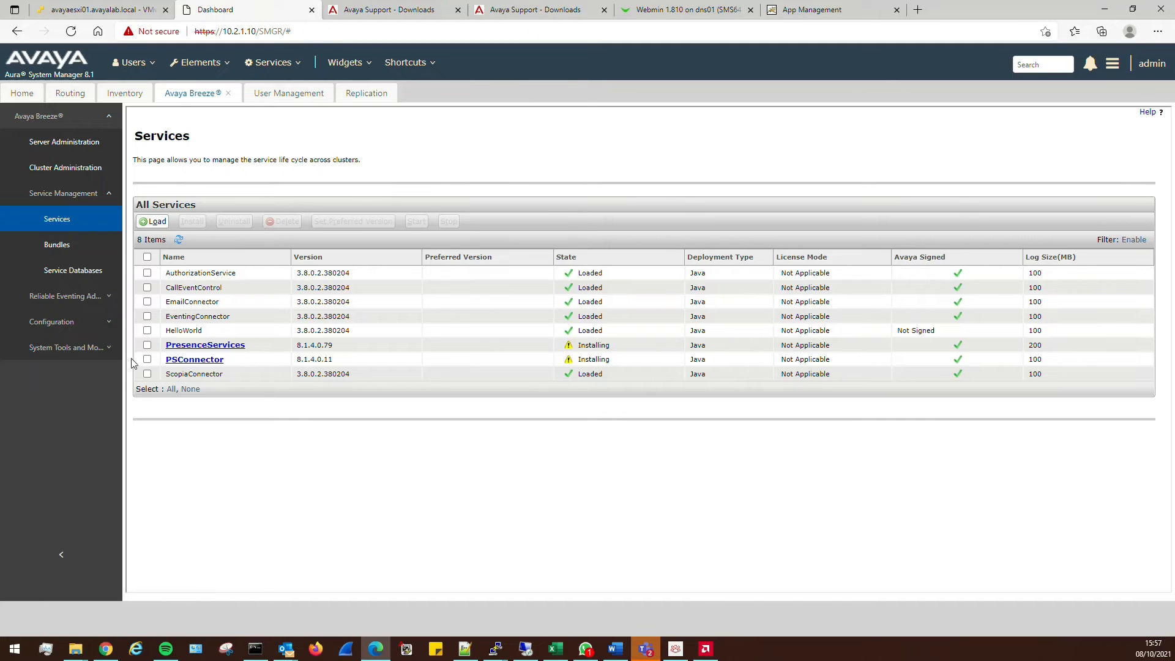
{"action": "left_click", "coordinate": [147, 345]}
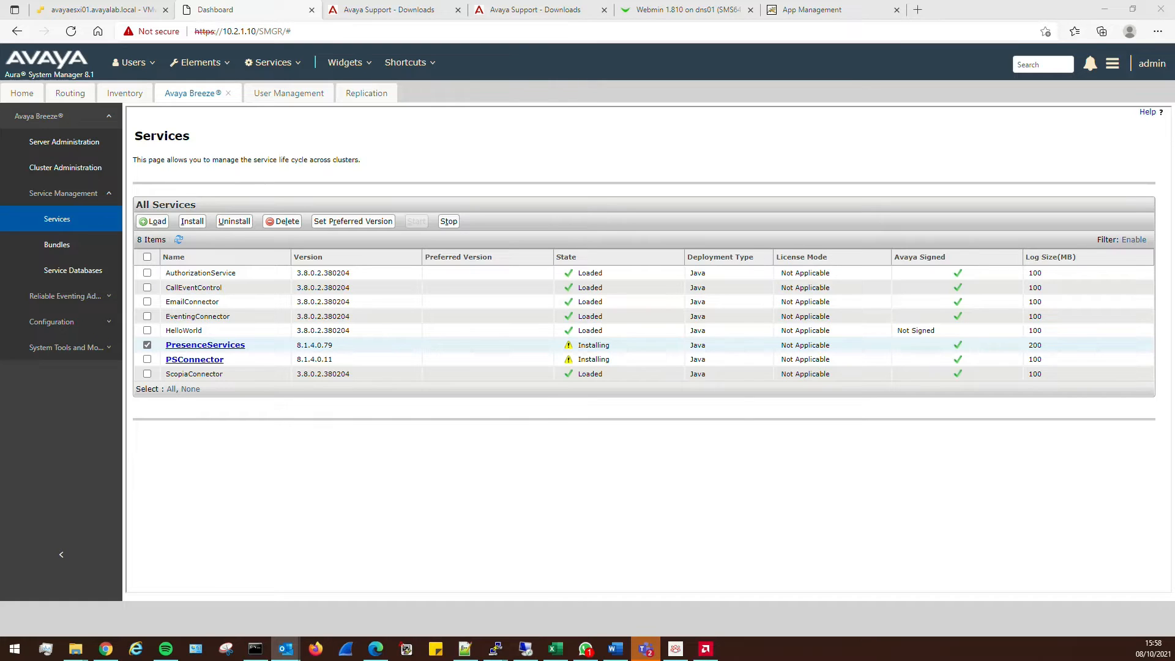
Refresh the Services table to confirm both presence services are still Installing
{"action": "key", "text": "alt+Tab"}
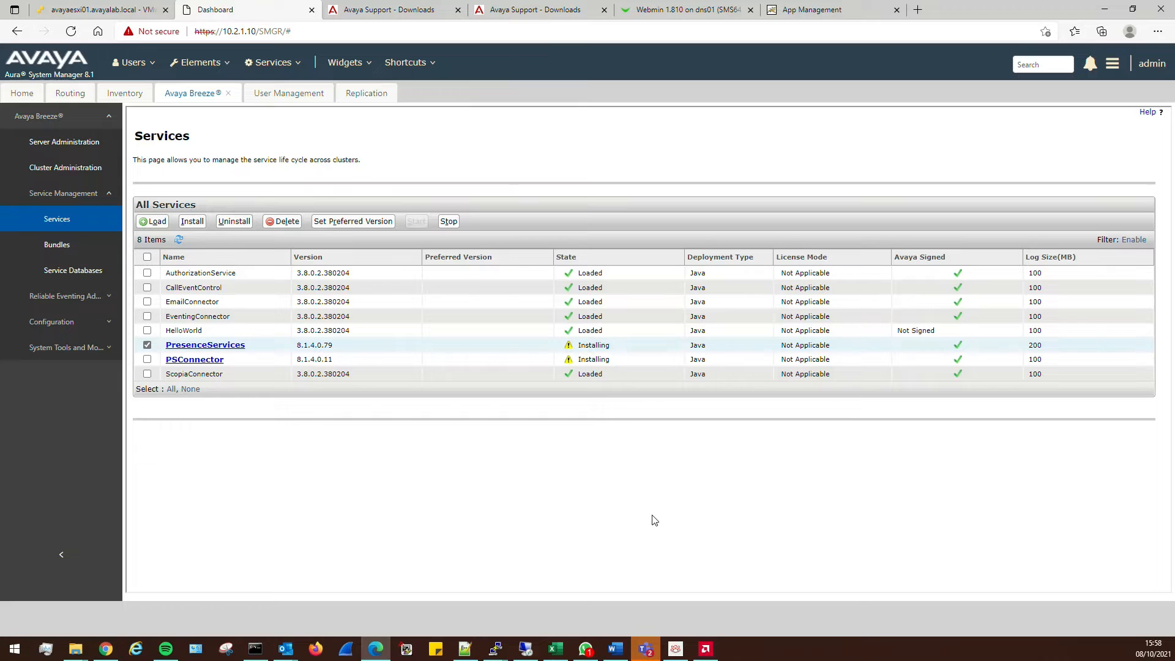
{"action": "left_click", "coordinate": [180, 240]}
{"action": "left_click", "coordinate": [66, 168]}
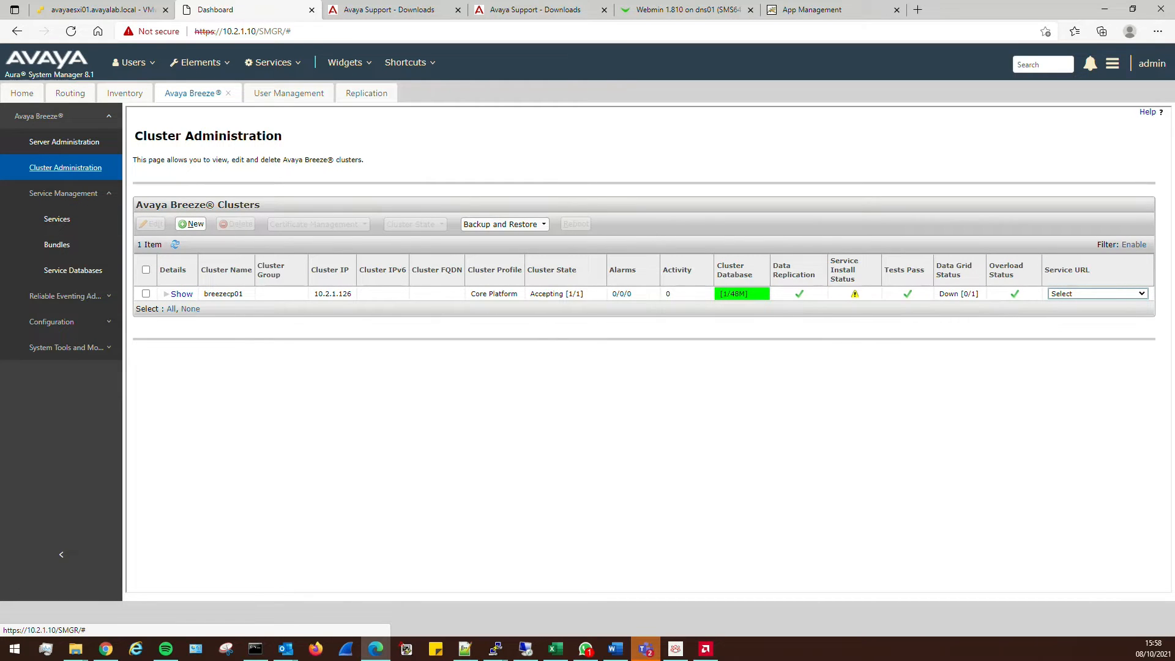
In Avaya Workplace, check the user's presence status list without changing it
{"action": "left_click", "coordinate": [677, 649]}
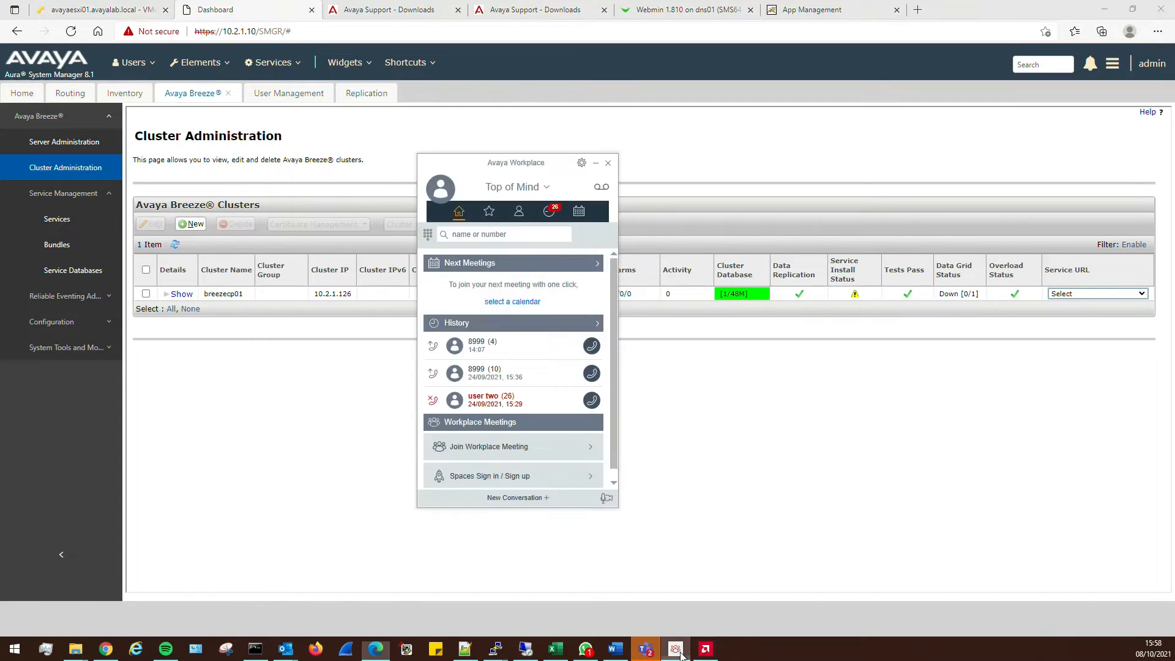
{"action": "left_click", "coordinate": [444, 188]}
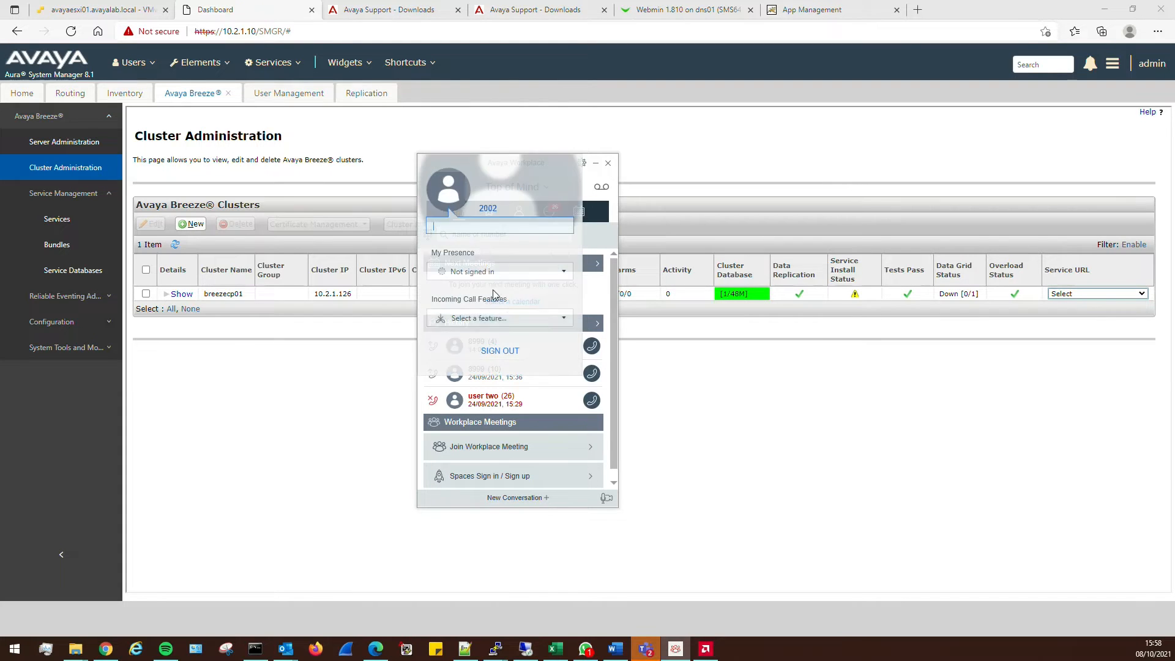
{"action": "left_click", "coordinate": [507, 279]}
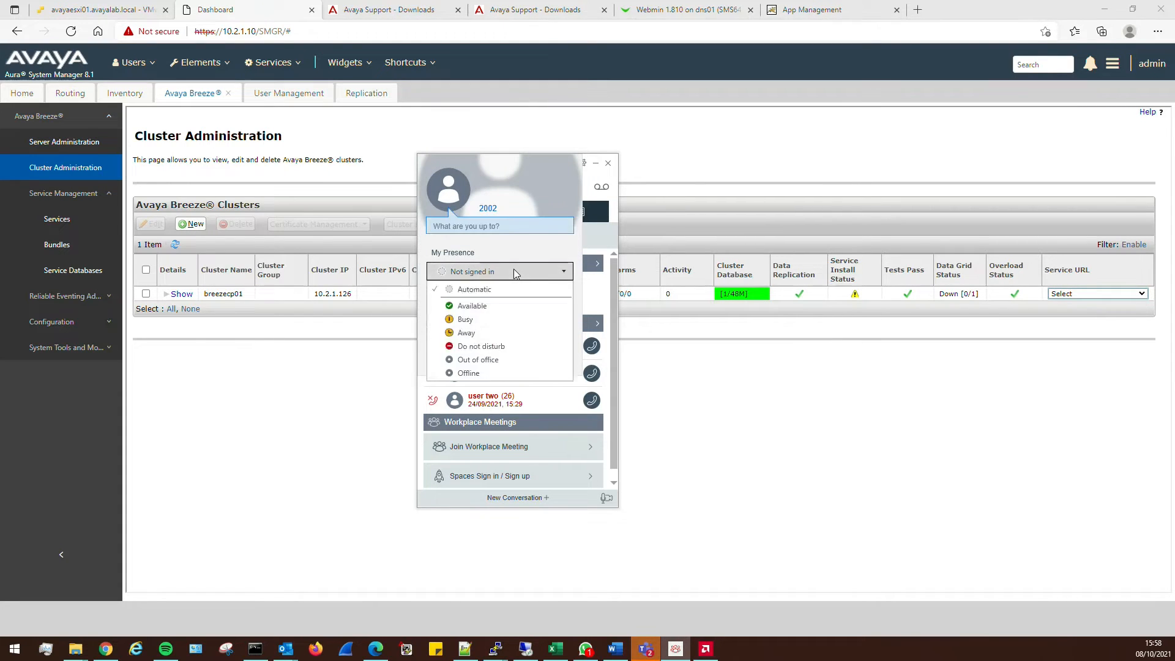
{"action": "left_click", "coordinate": [513, 269]}
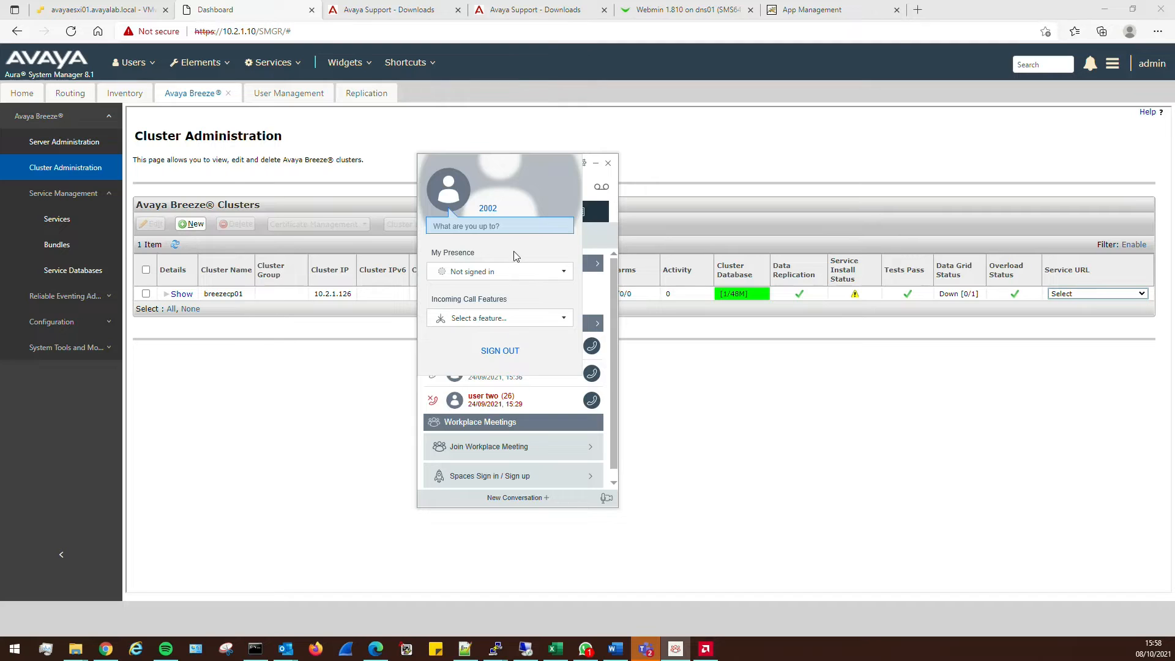
{"action": "left_click", "coordinate": [503, 271]}
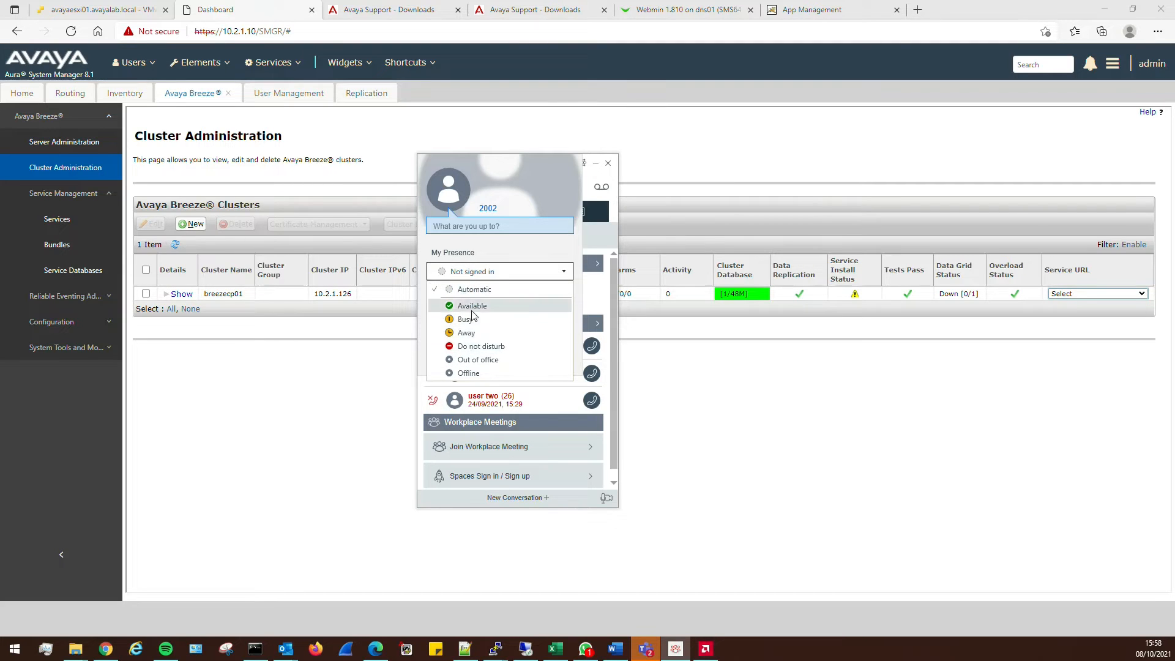
{"action": "left_click", "coordinate": [486, 274]}
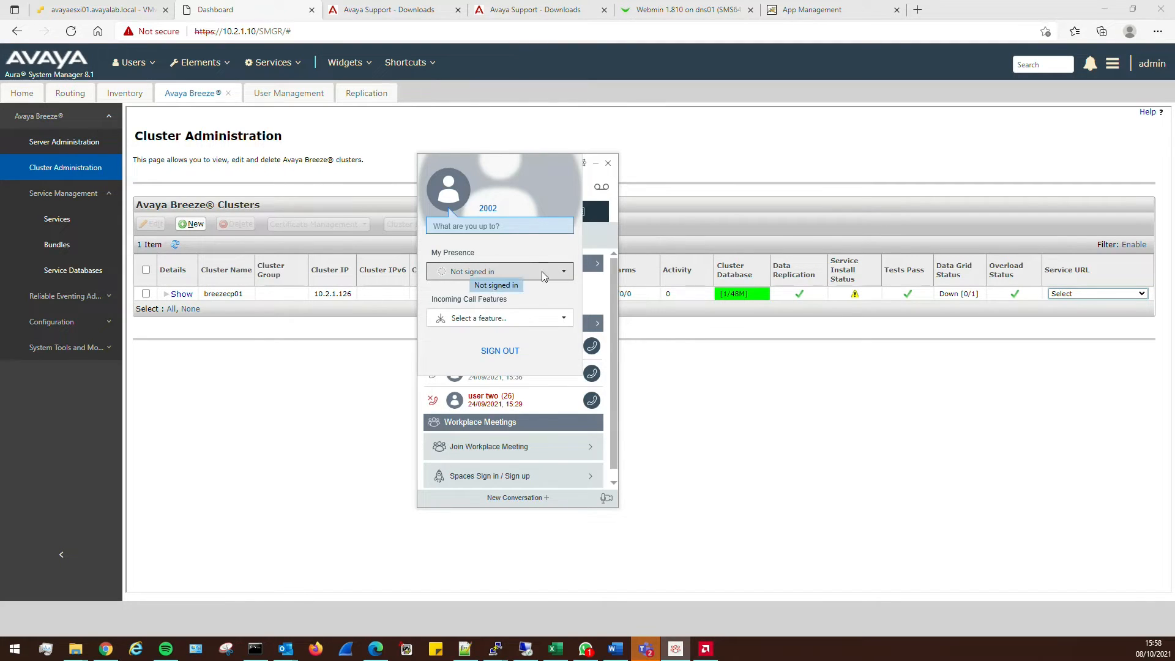
Sign the Workplace user out and back in, then recheck the profile card
{"action": "left_click", "coordinate": [497, 351]}
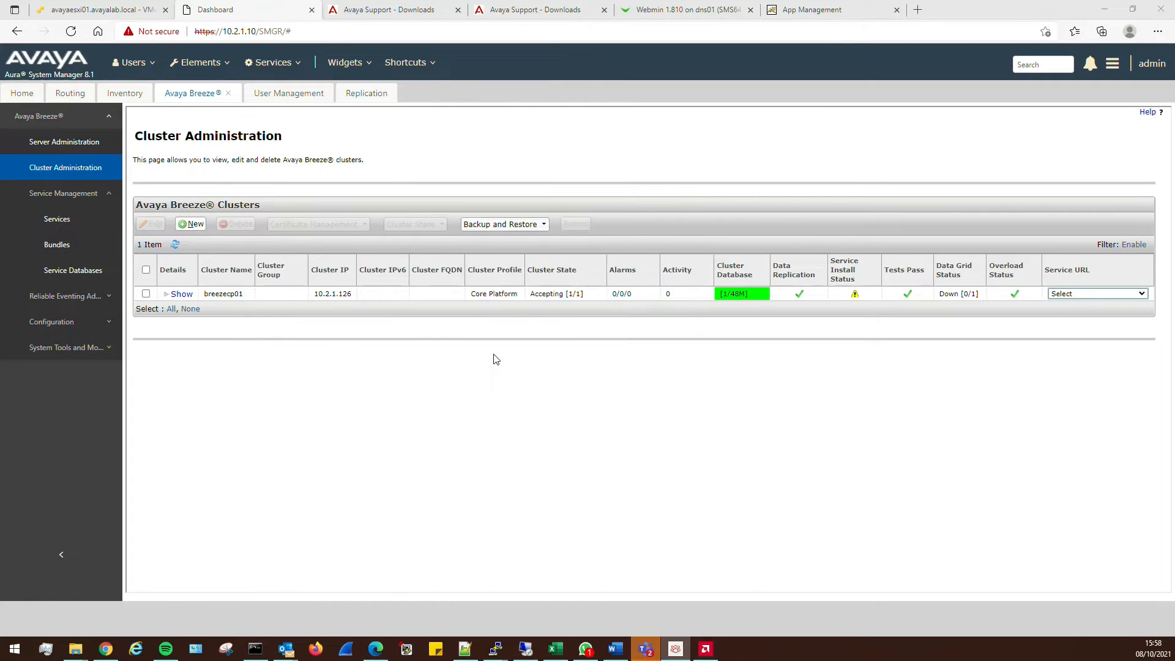
{"action": "left_click", "coordinate": [583, 376]}
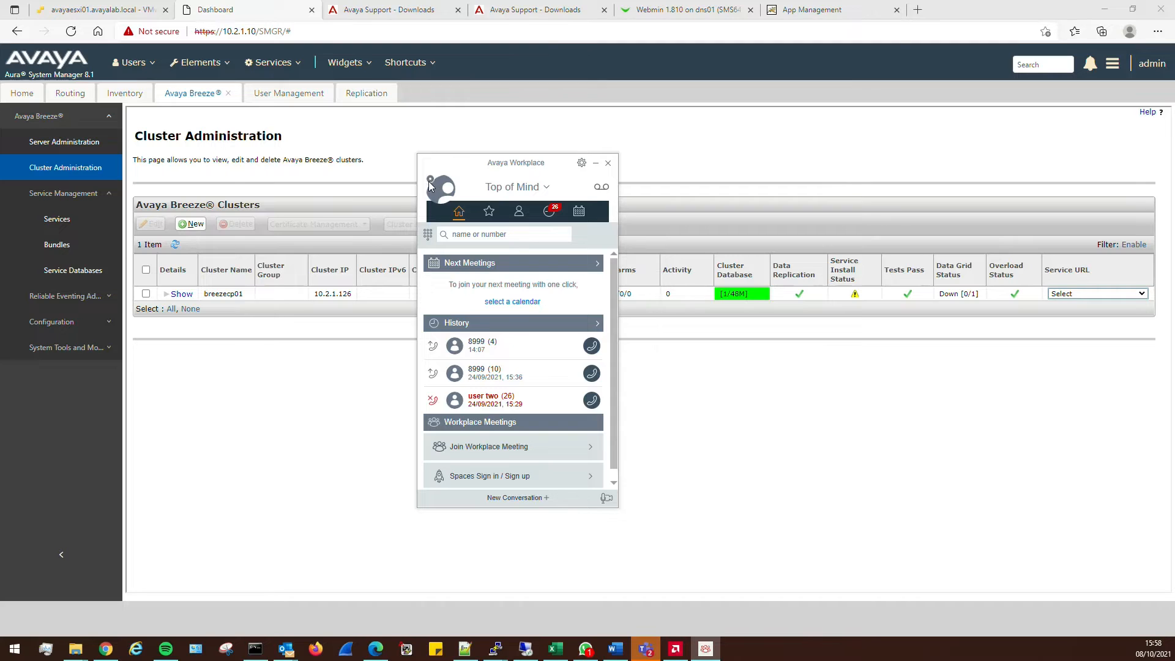
{"action": "left_click", "coordinate": [440, 187]}
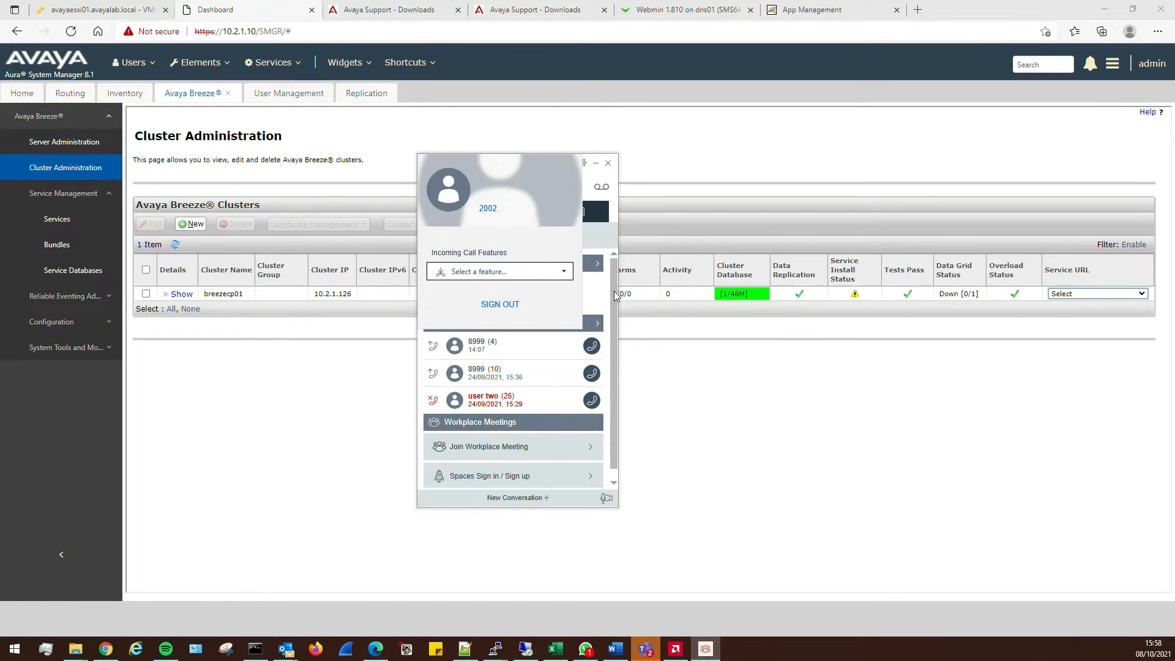
{"action": "left_click", "coordinate": [431, 193]}
{"action": "left_click", "coordinate": [763, 415]}
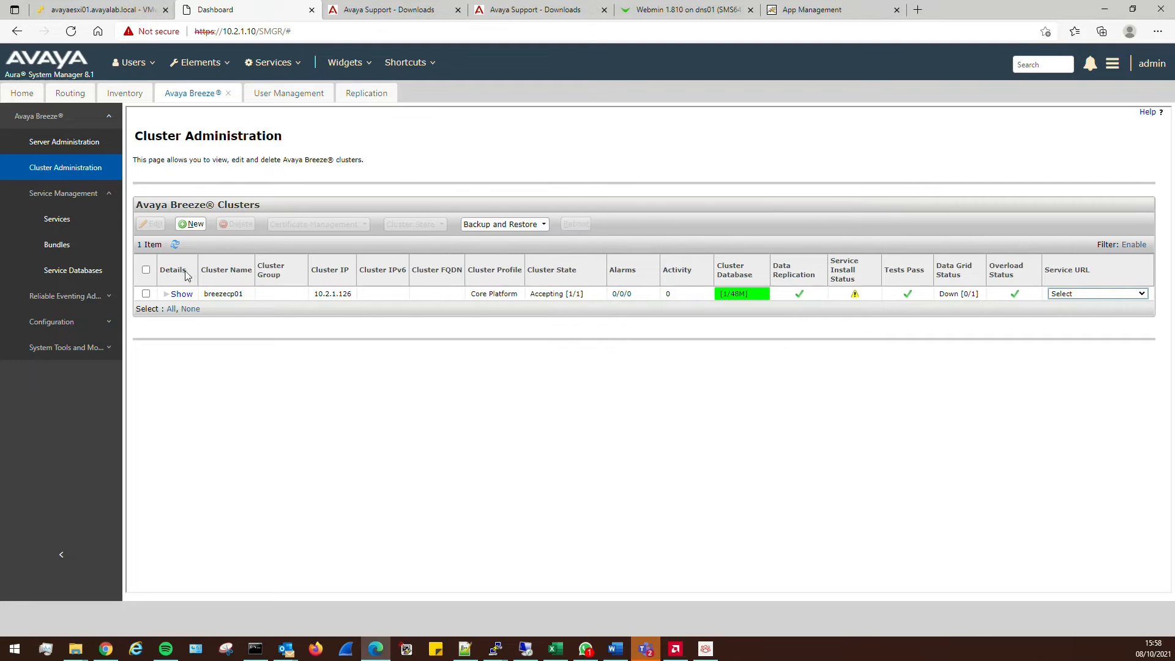
Refresh the clusters and Services lists; both presence services are still Installing
{"action": "left_click", "coordinate": [175, 245]}
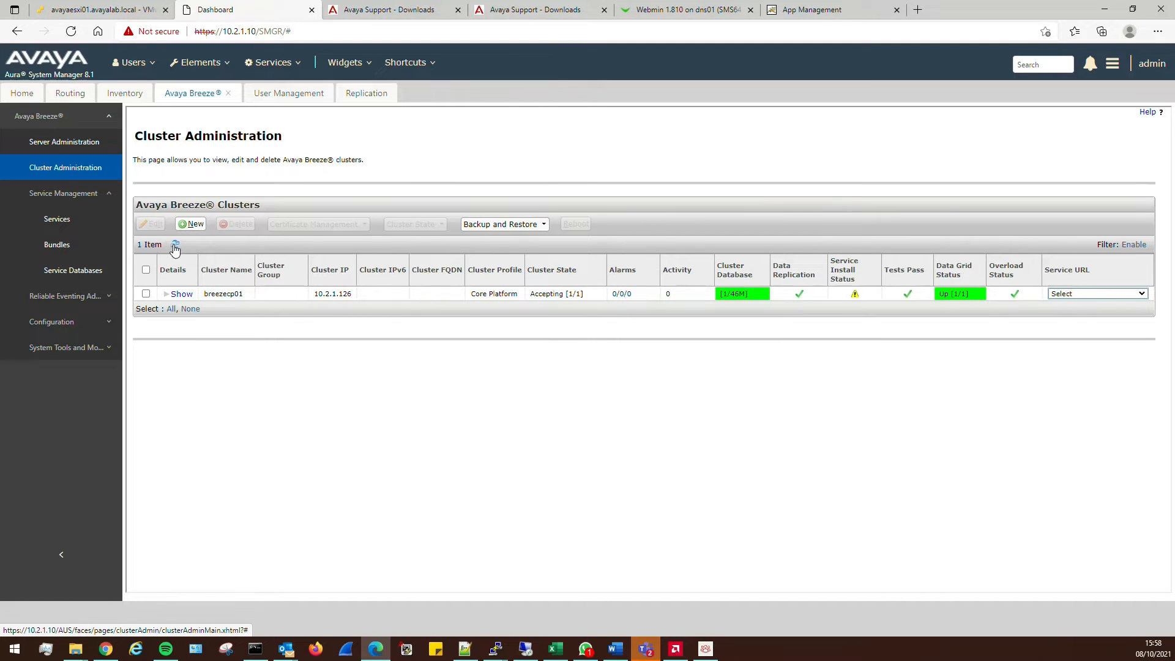
{"action": "left_click", "coordinate": [57, 218]}
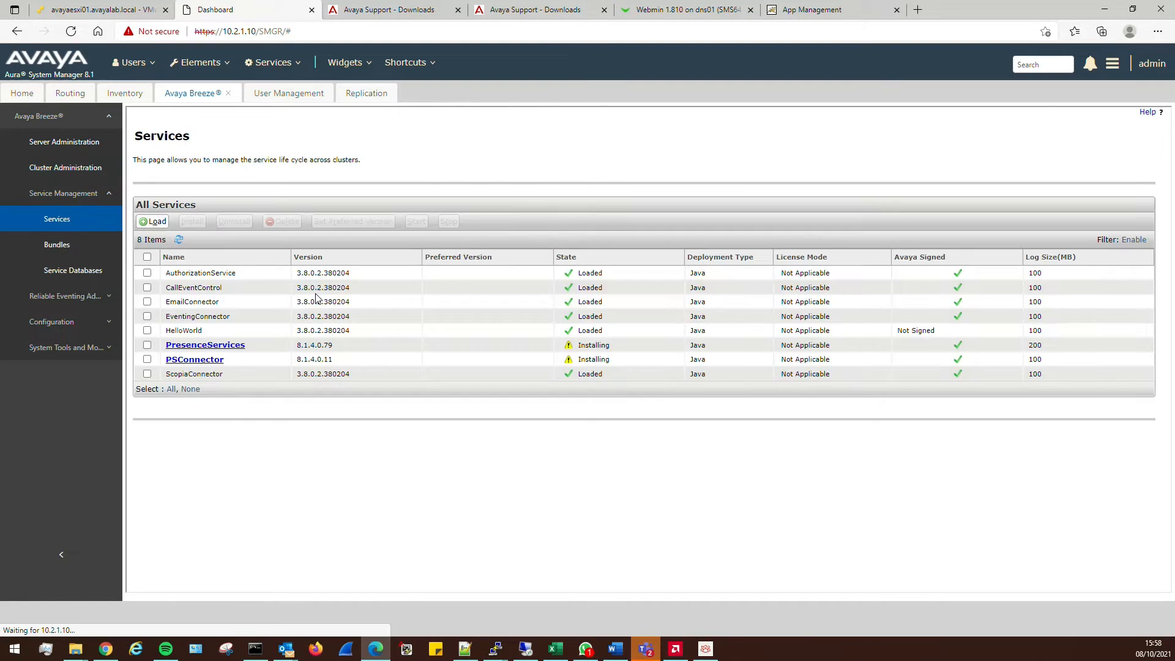
{"action": "left_click", "coordinate": [178, 242]}
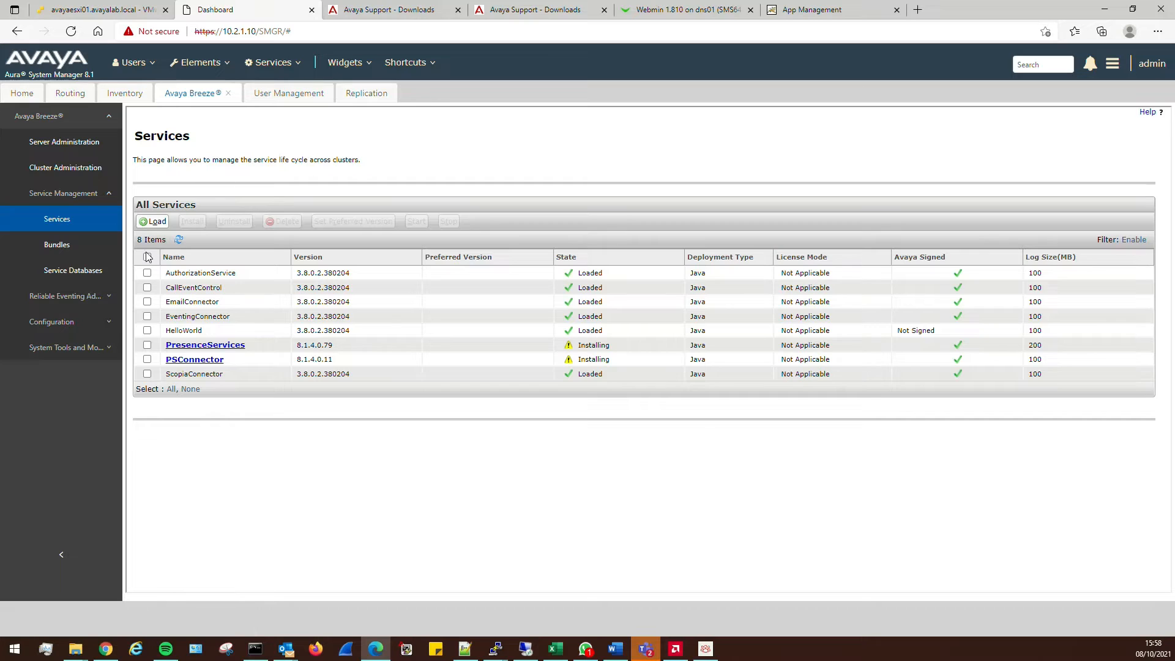
Open the breezecp01 cluster in the Cluster Editor
{"action": "left_click", "coordinate": [200, 62]}
{"action": "left_click", "coordinate": [78, 172]}
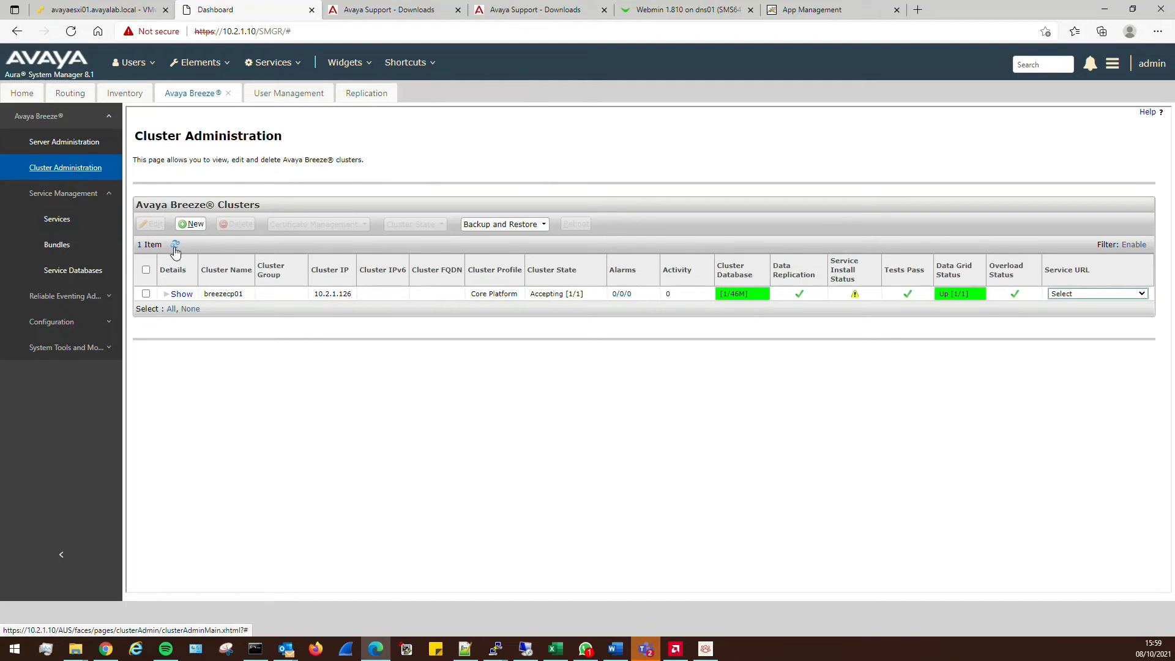
{"action": "left_click", "coordinate": [146, 293]}
{"action": "left_click", "coordinate": [158, 226]}
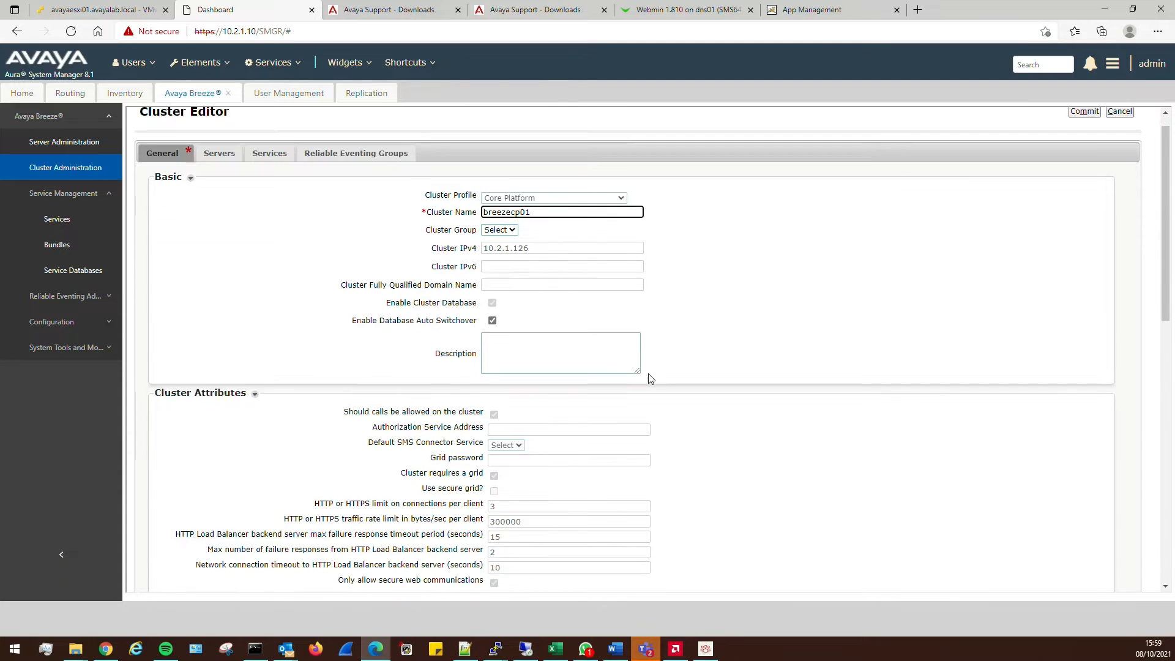
Review breezecp01's cluster settings, then go to Media Server Server Administration showing labms01
{"action": "scroll", "coordinate": [649, 376], "scroll_direction": "down", "scroll_amount": 4}
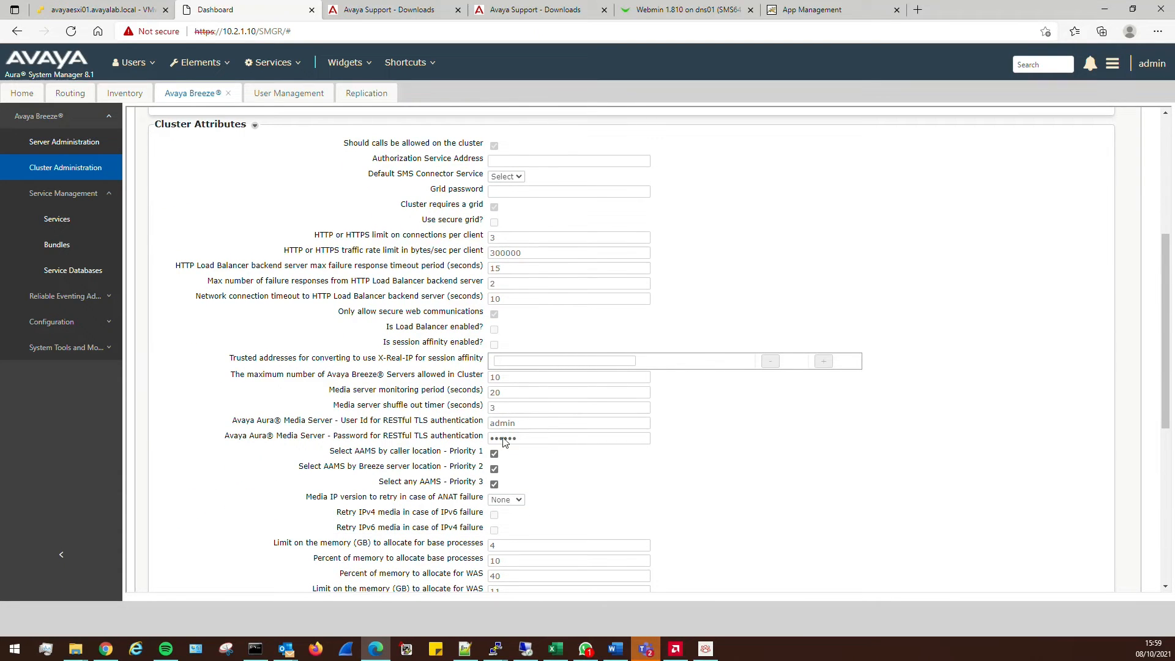
{"action": "scroll", "coordinate": [429, 391], "scroll_direction": "up", "scroll_amount": 4}
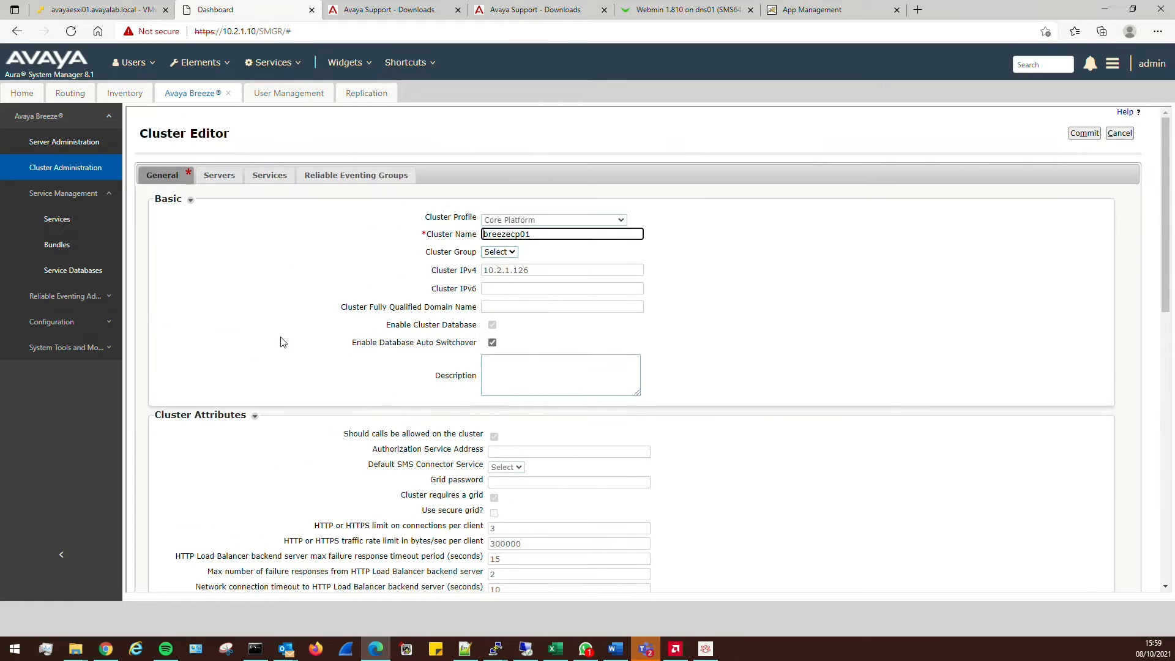
{"action": "left_click", "coordinate": [198, 64]}
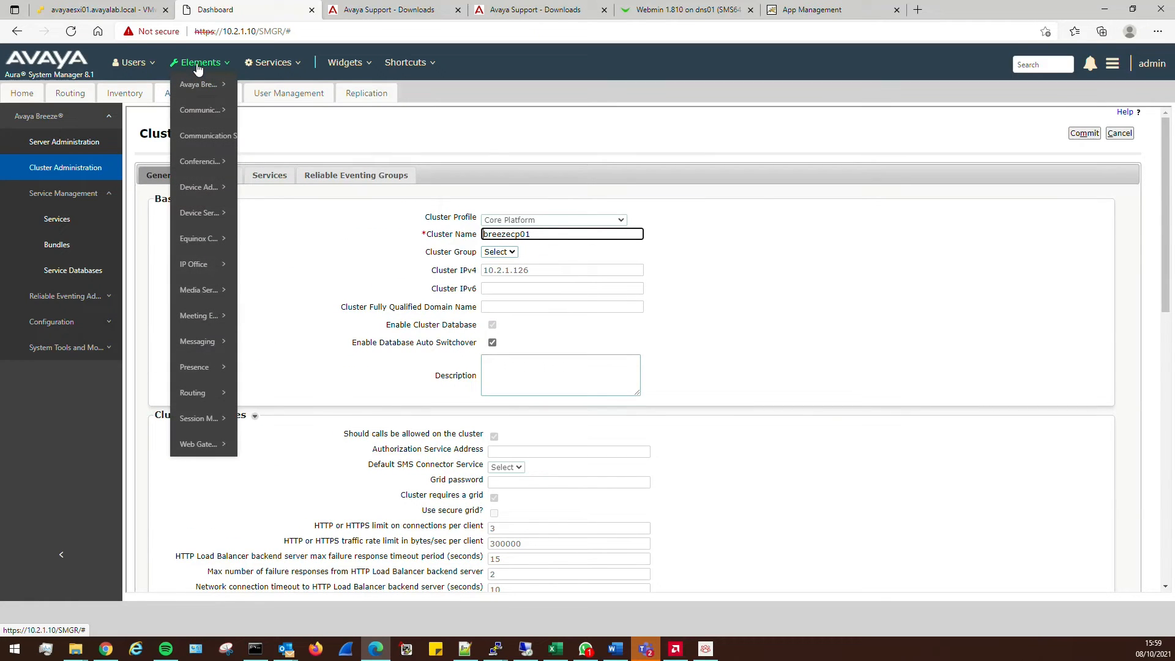
{"action": "mouse_move", "coordinate": [205, 297]}
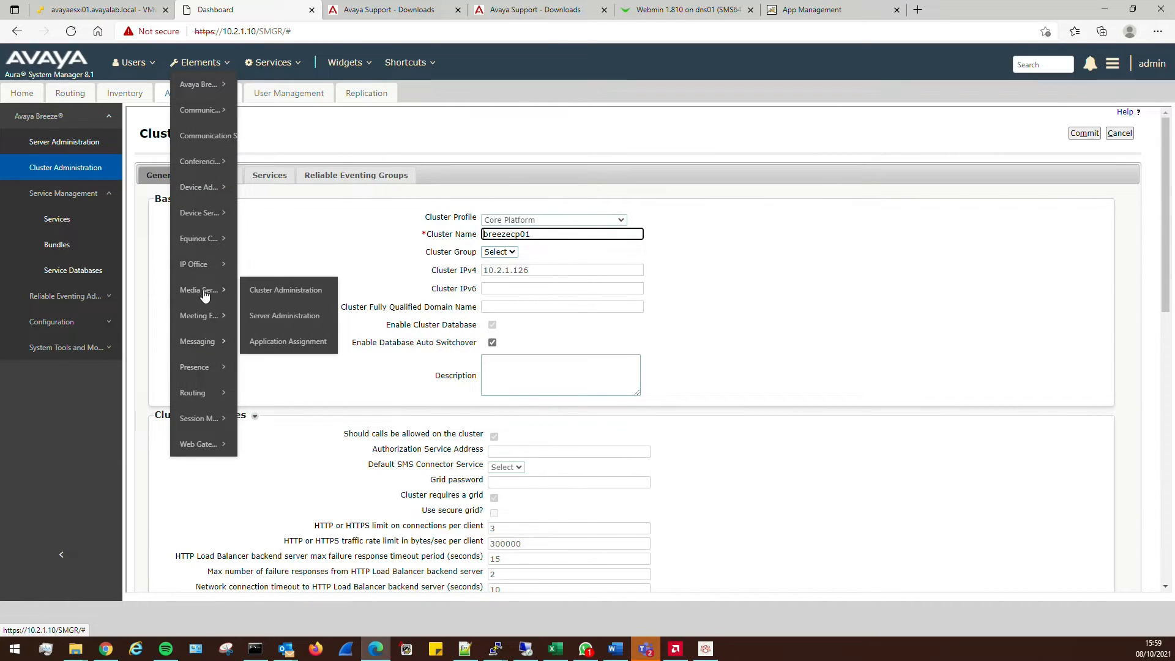
{"action": "left_click", "coordinate": [285, 317]}
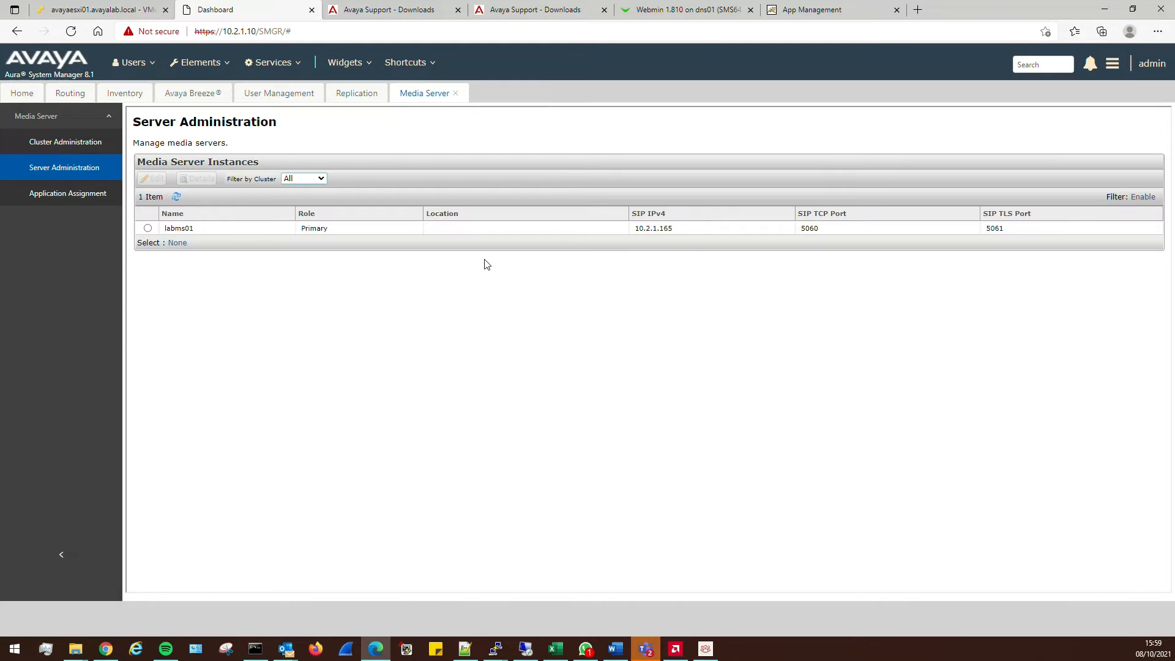
Open labms01's Element Manager from Cluster Administration, past the certificate warning, and follow the sign-in link
{"action": "left_click", "coordinate": [72, 135]}
{"action": "left_click", "coordinate": [774, 237]}
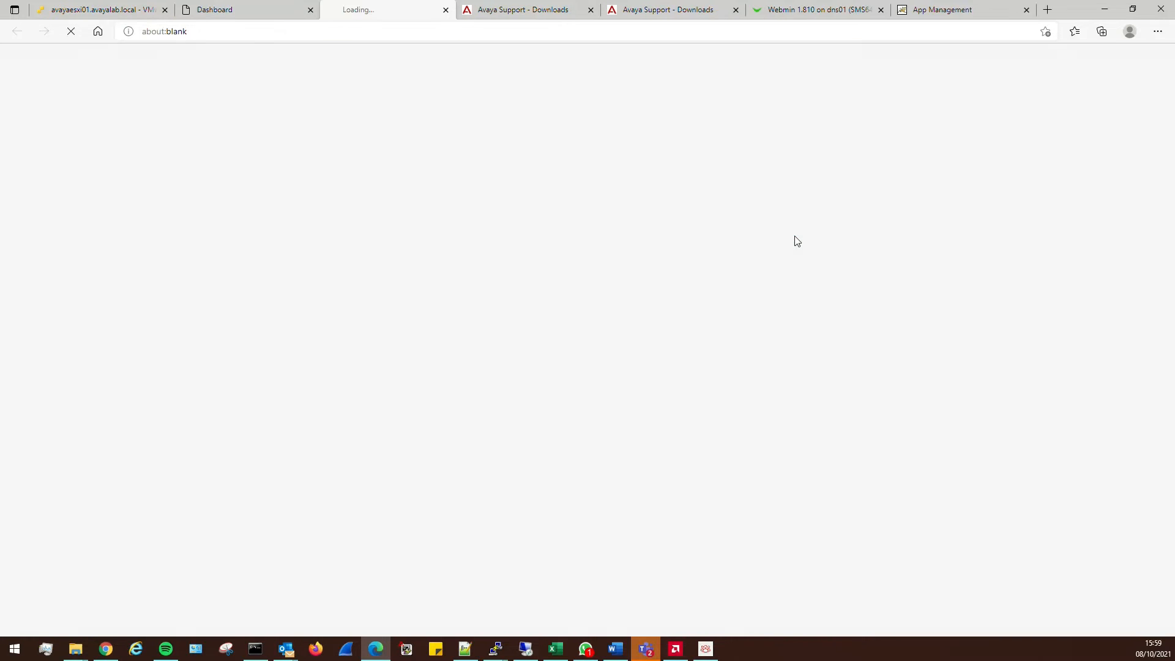
{"action": "left_click", "coordinate": [433, 317]}
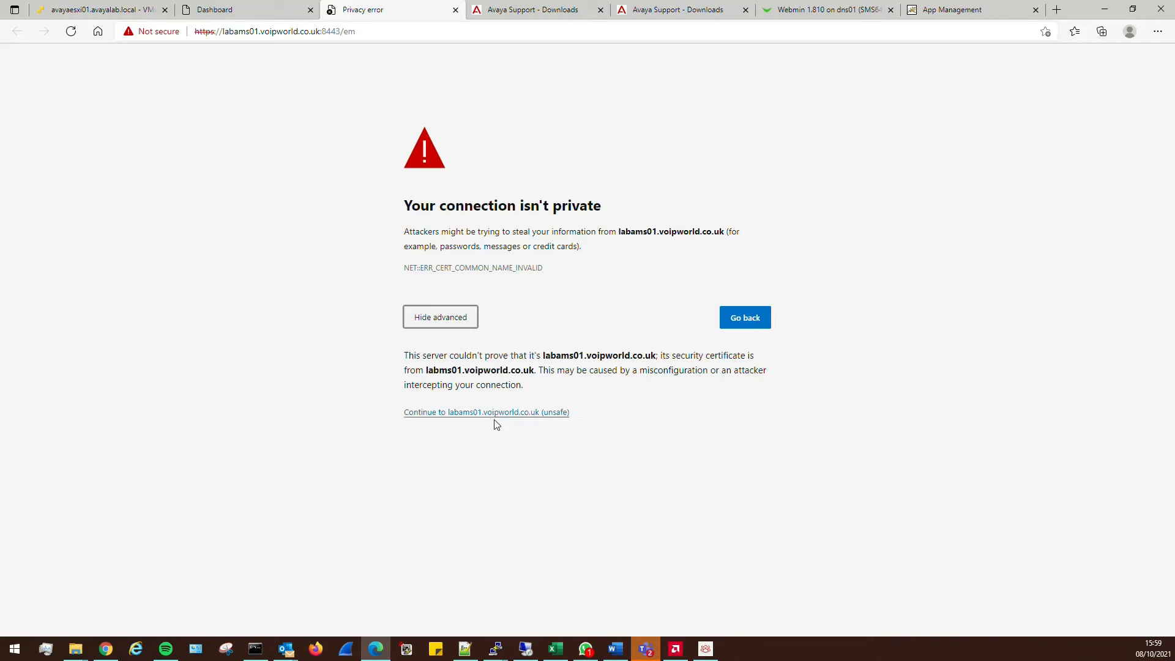
{"action": "left_click", "coordinate": [490, 412]}
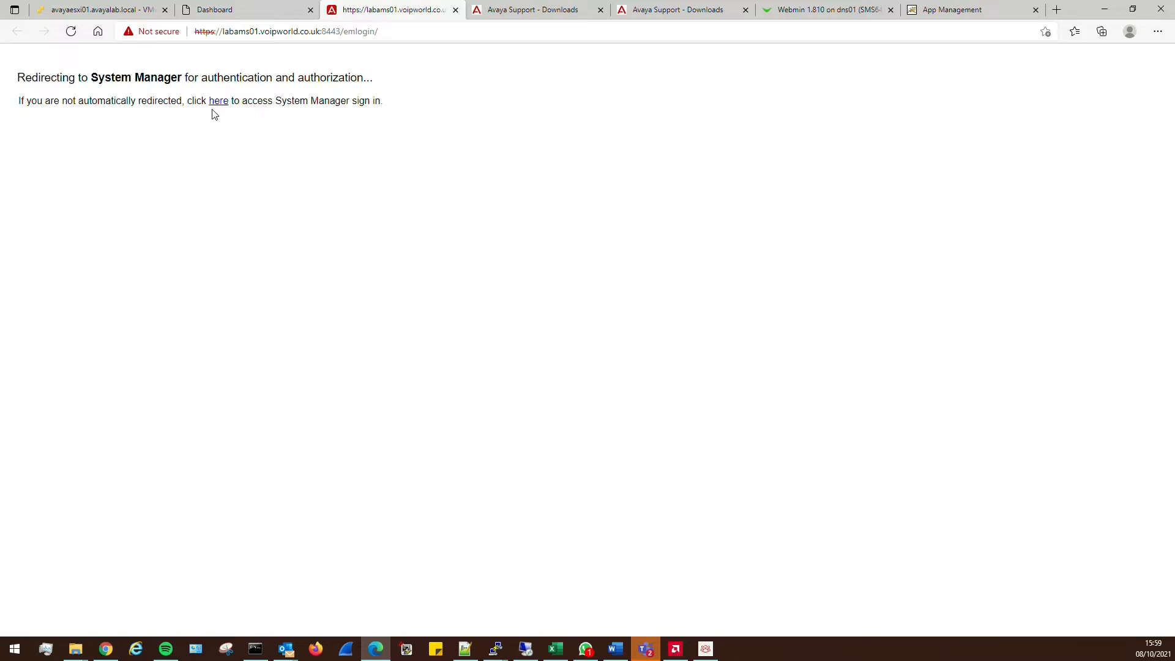
{"action": "left_click", "coordinate": [213, 102]}
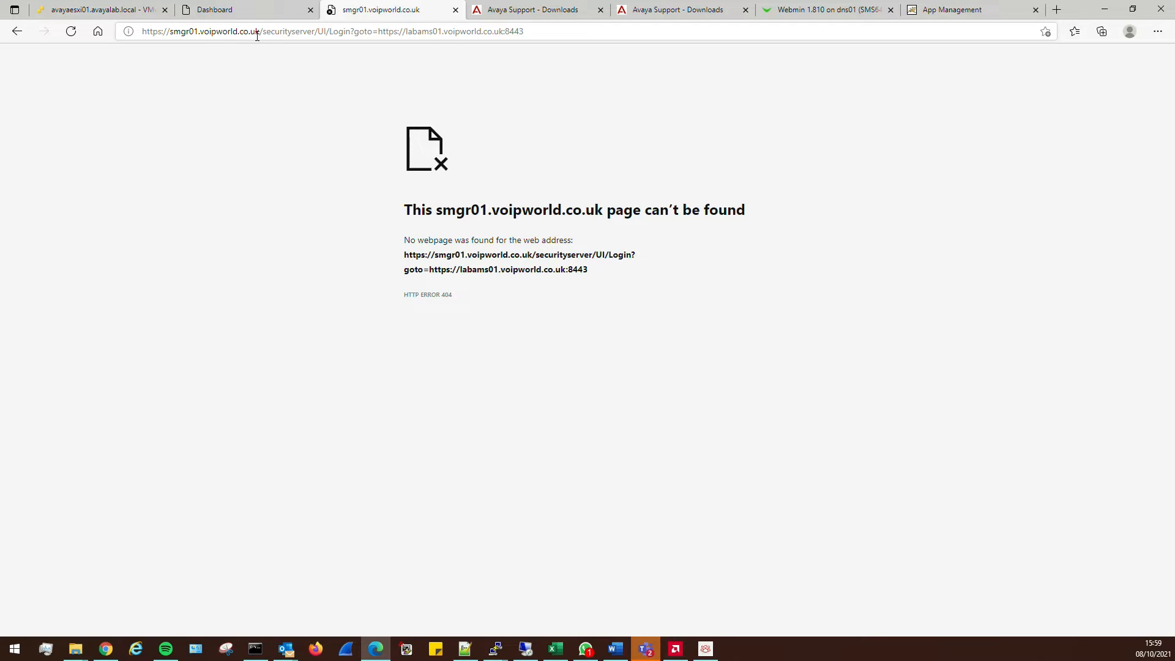
Retry the failing sign-in address, then close the 404 error tab
{"action": "left_click_drag", "start_coordinate": [259, 31], "coordinate": [170, 38]}
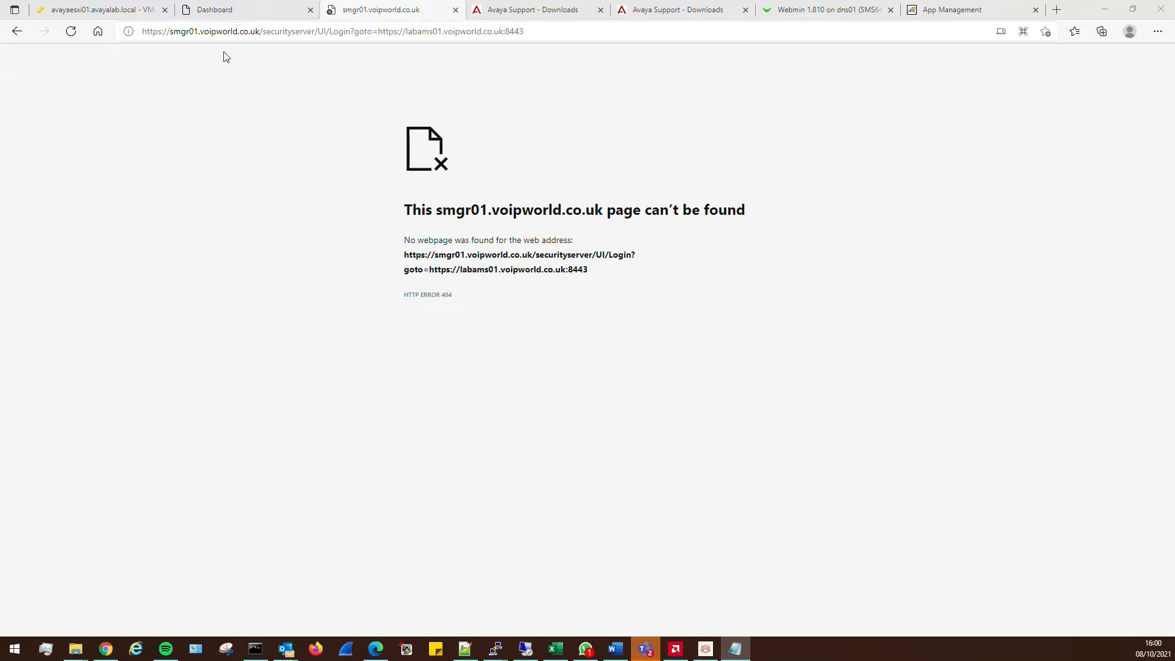
{"action": "left_click", "coordinate": [274, 34]}
{"action": "key", "text": "Return"}
{"action": "left_click", "coordinate": [456, 10]}
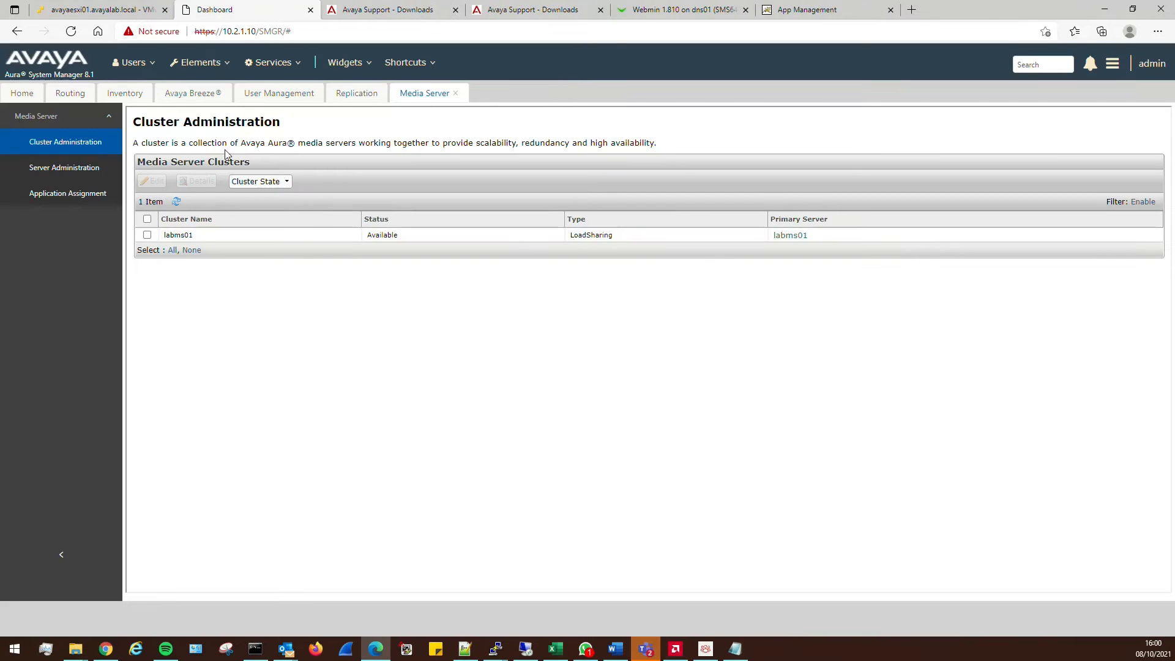
{"action": "left_click", "coordinate": [787, 236]}
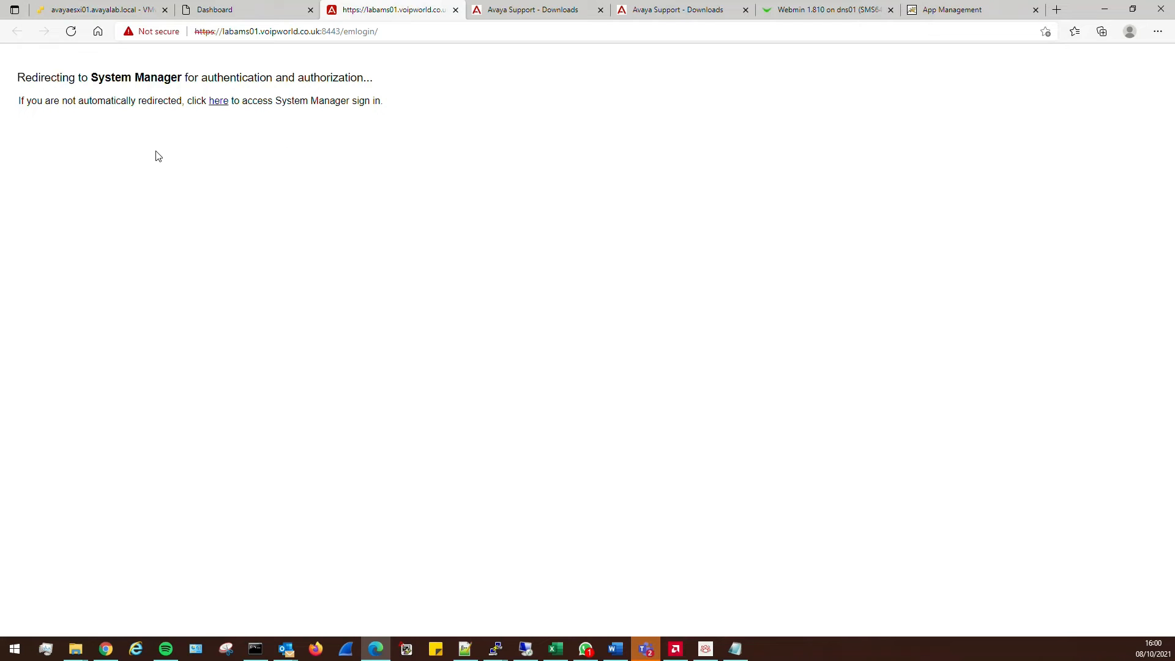
{"action": "left_click", "coordinate": [219, 101]}
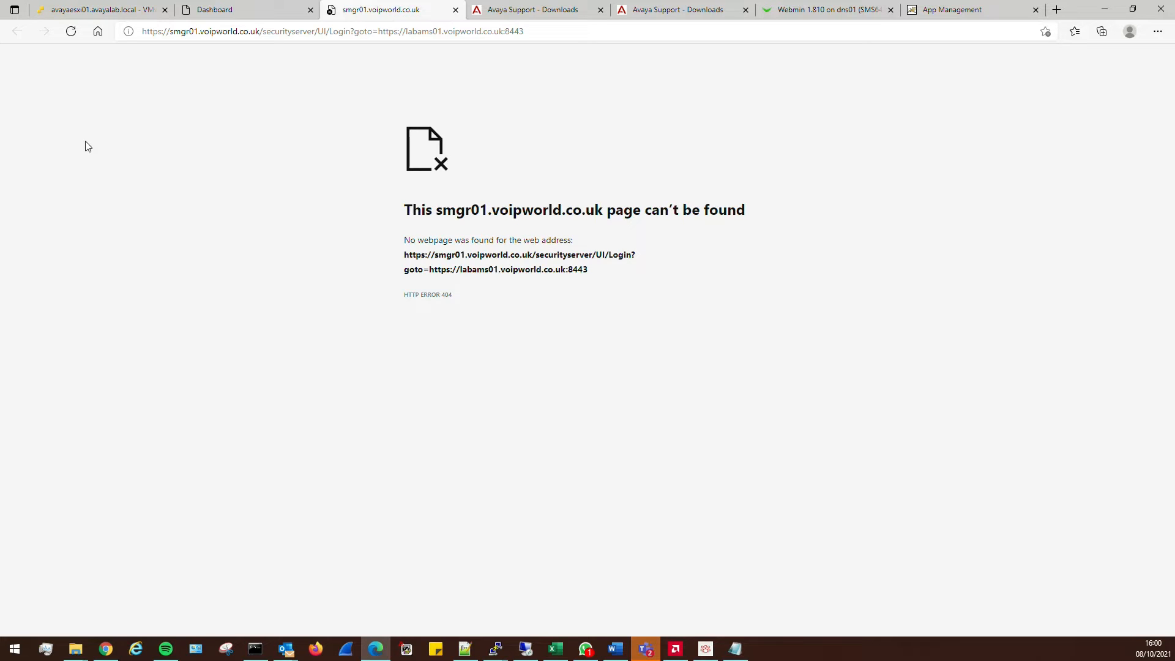
{"action": "left_click", "coordinate": [259, 12]}
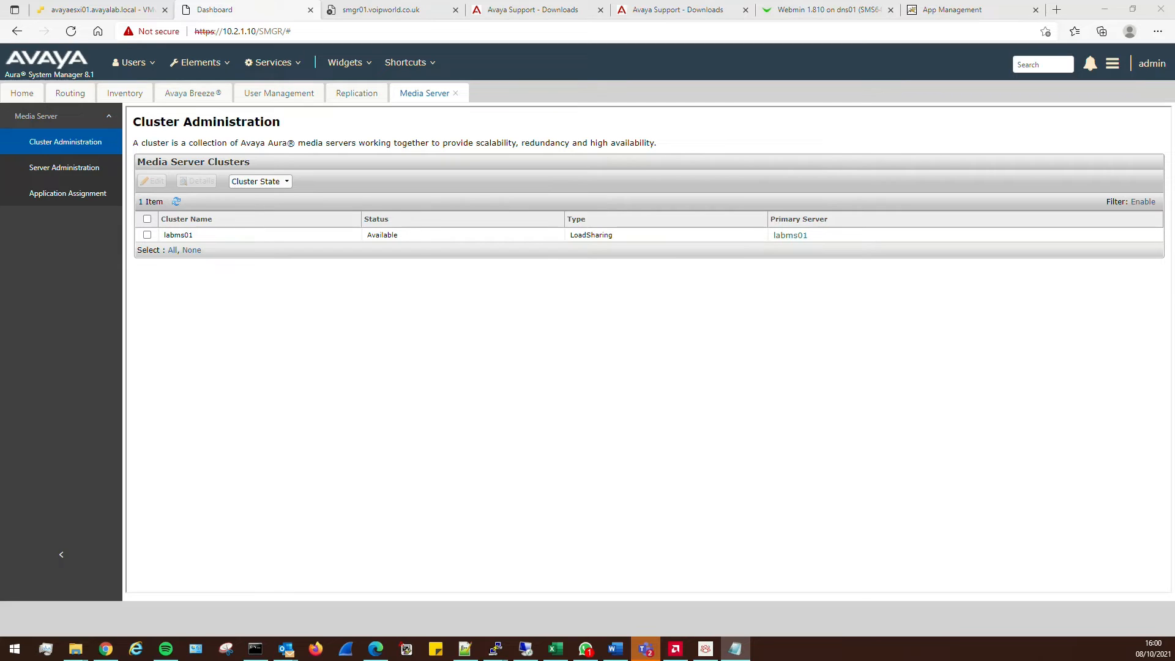
{"action": "left_click", "coordinate": [377, 9]}
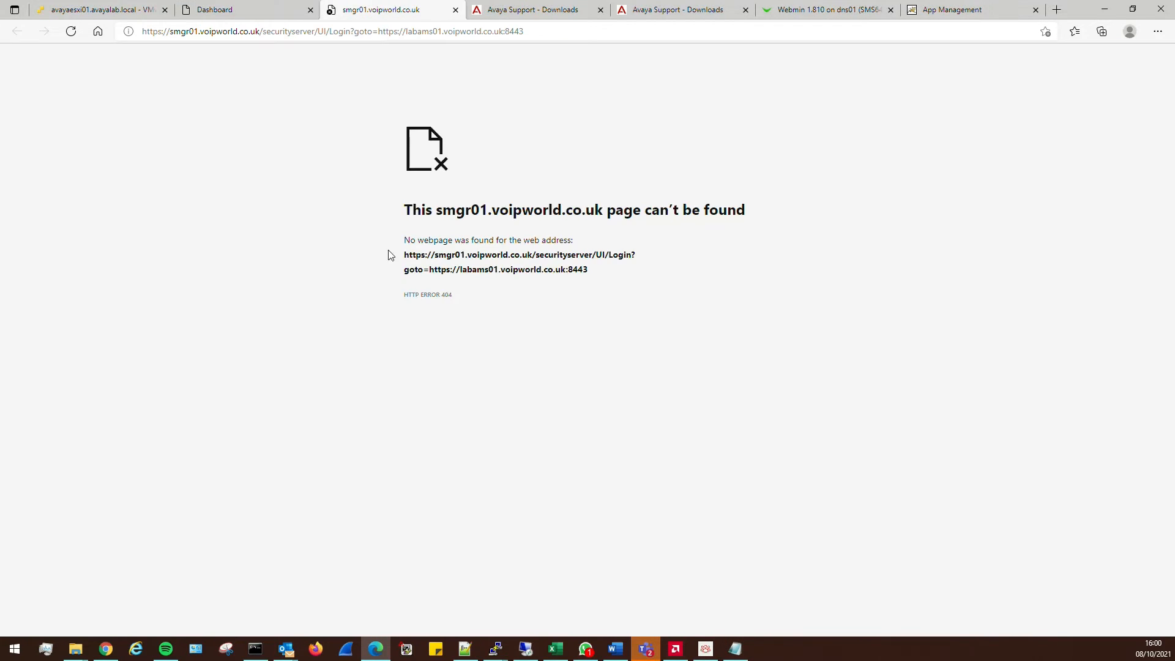
{"action": "key", "text": "F5"}
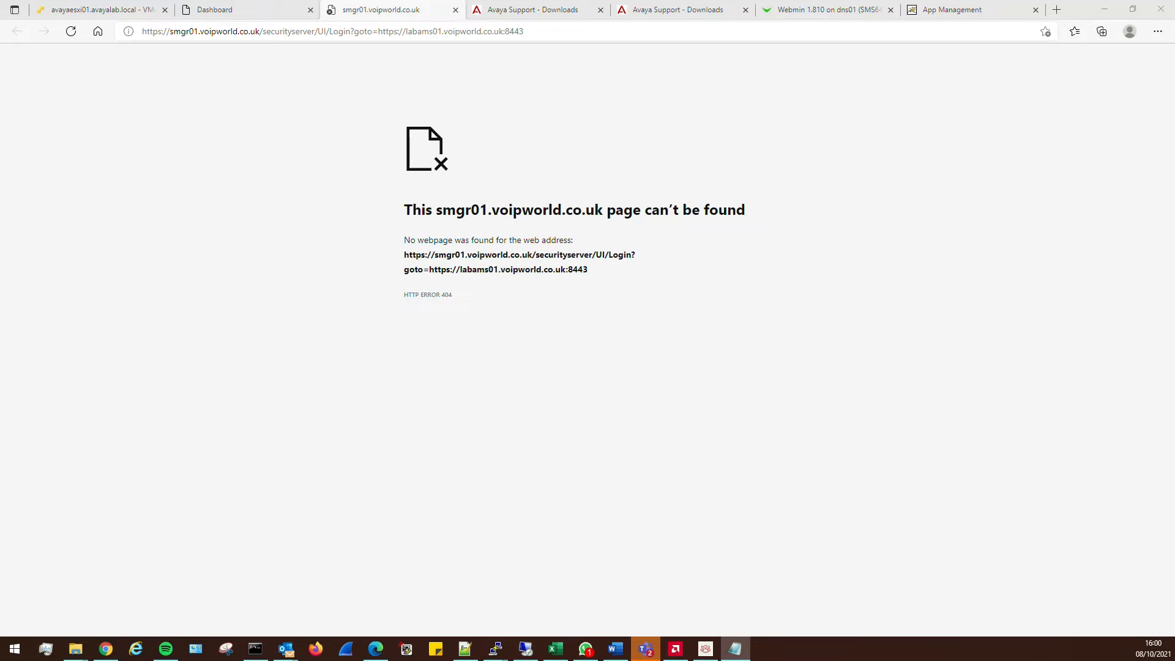
{"action": "left_click", "coordinate": [456, 10]}
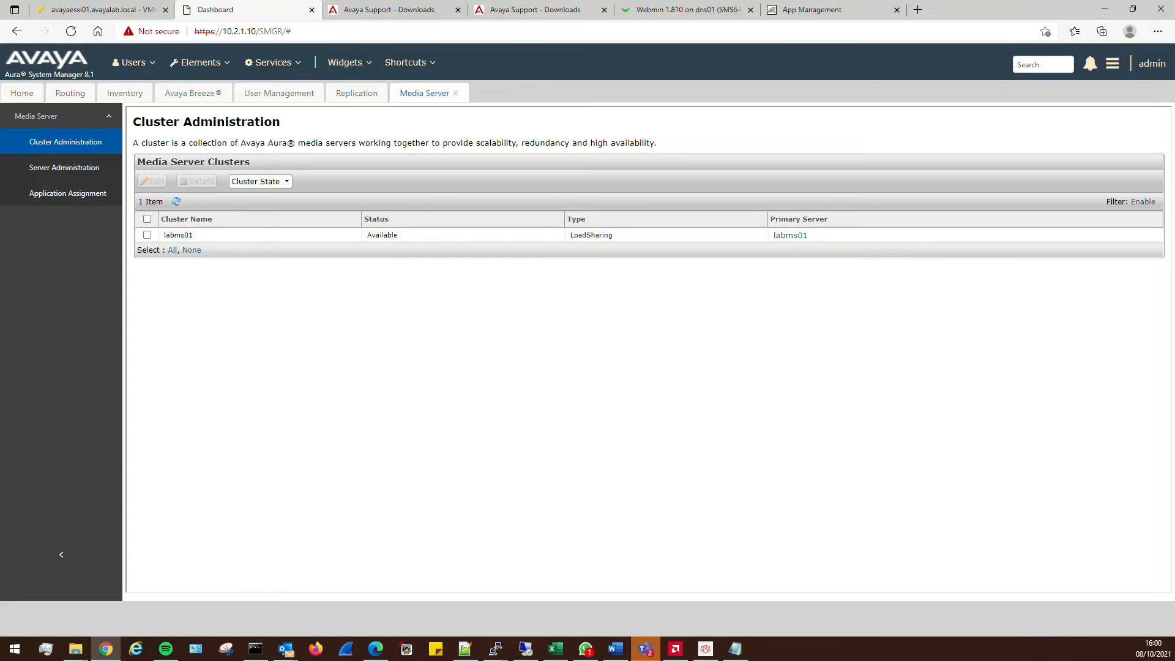
{"action": "left_click", "coordinate": [788, 236]}
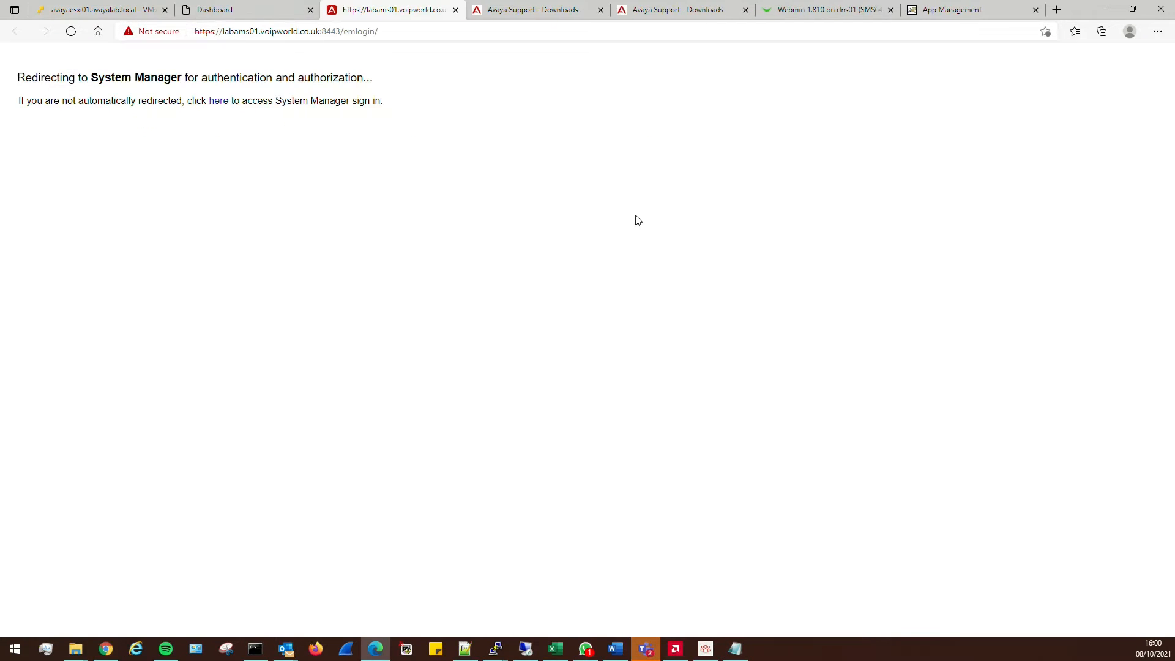
{"action": "left_click", "coordinate": [221, 103]}
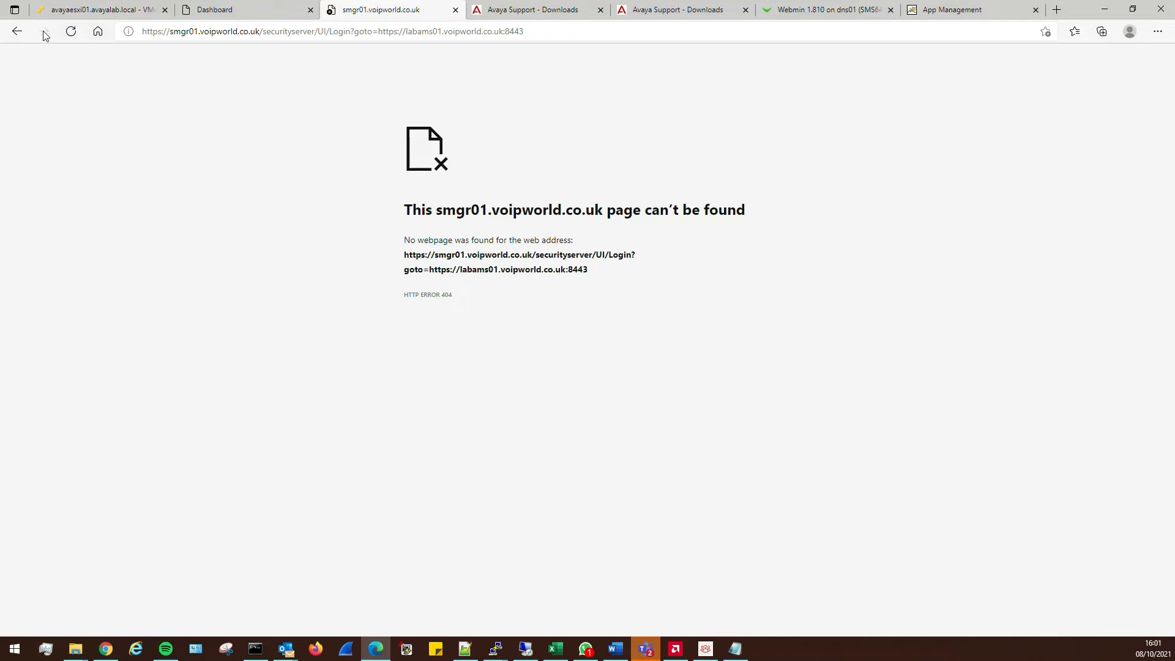
{"action": "left_click", "coordinate": [17, 31]}
{"action": "left_click", "coordinate": [258, 34]}
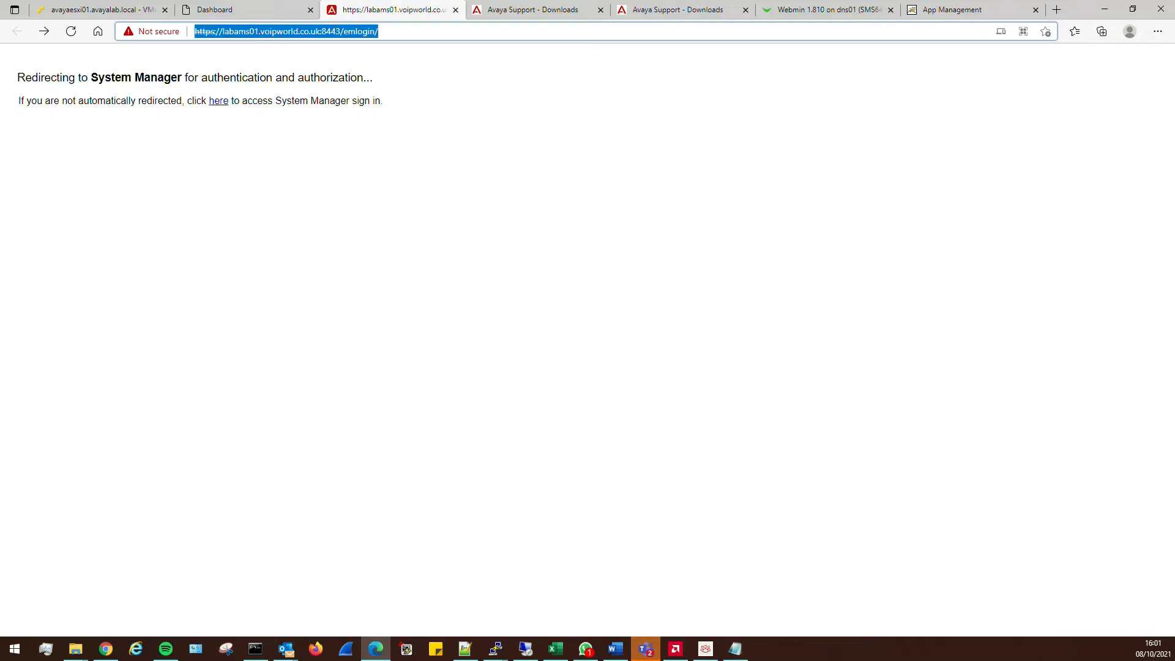
{"action": "key", "text": "alt+Tab"}
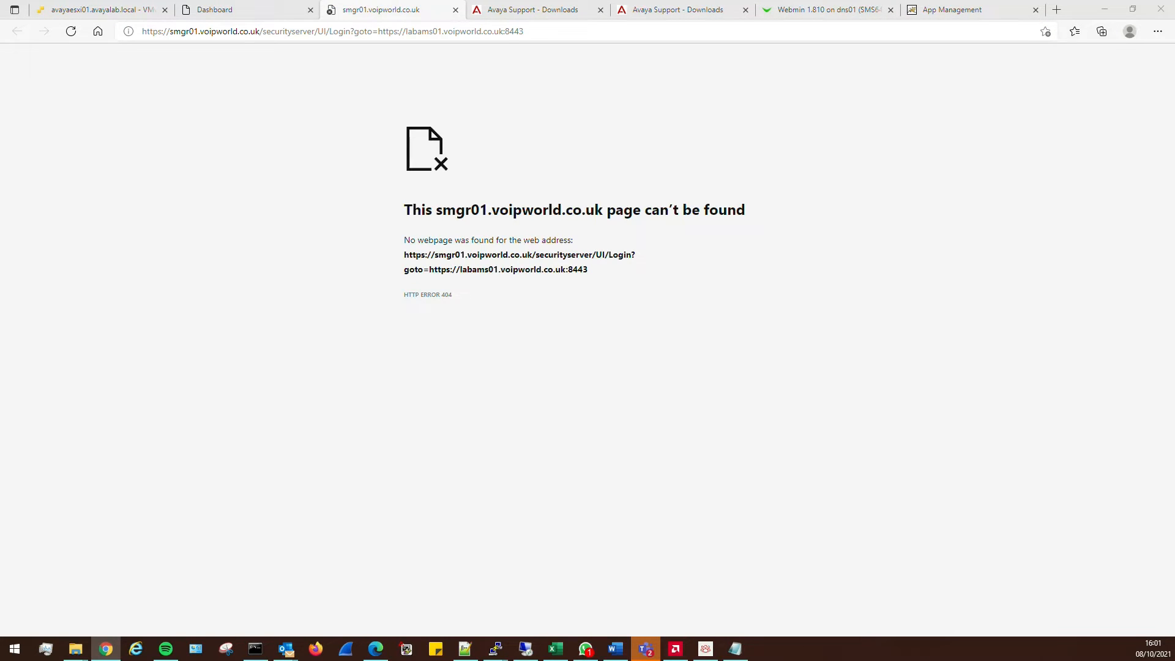
{"action": "left_click", "coordinate": [393, 130]}
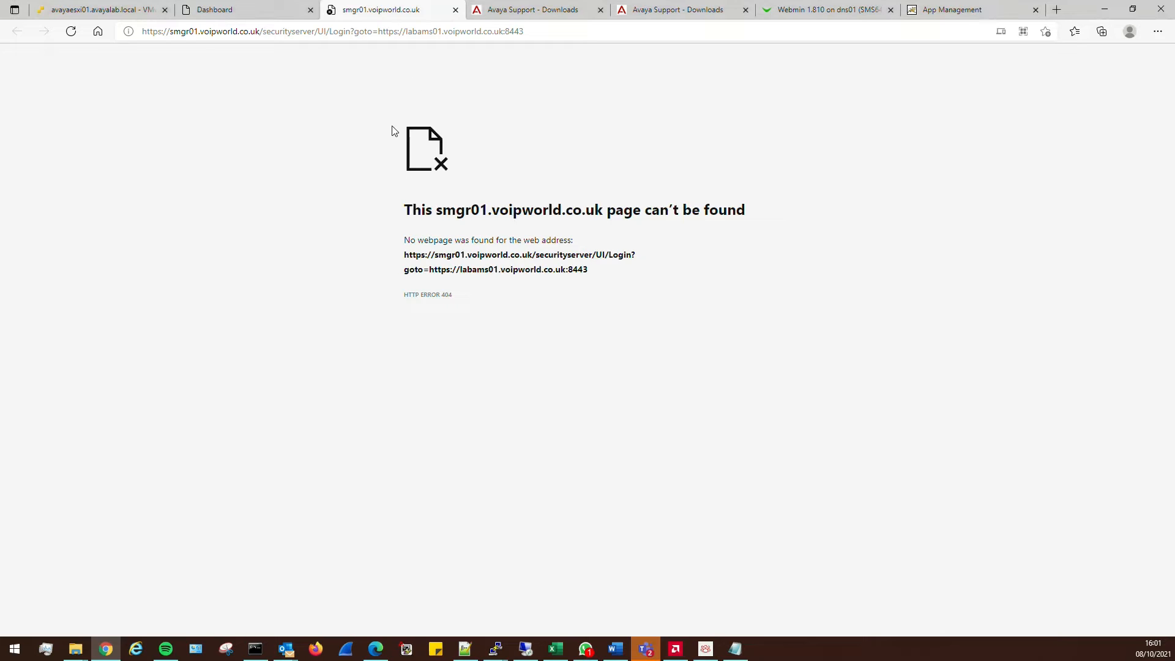
{"action": "key", "text": "F5"}
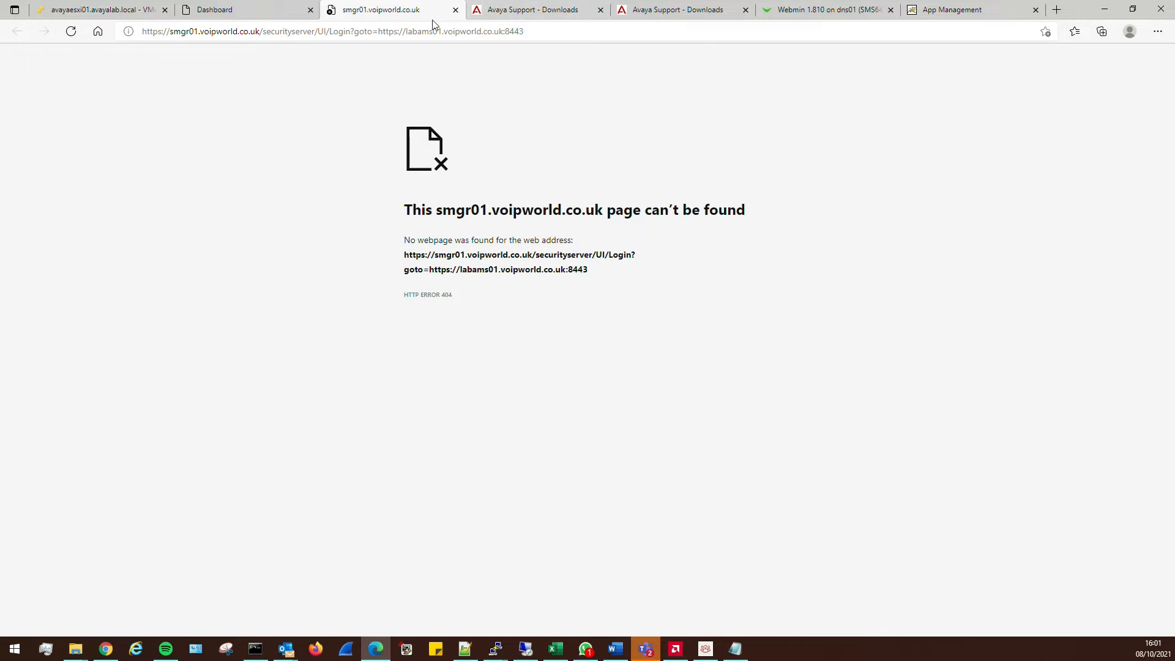
{"action": "left_click", "coordinate": [455, 10]}
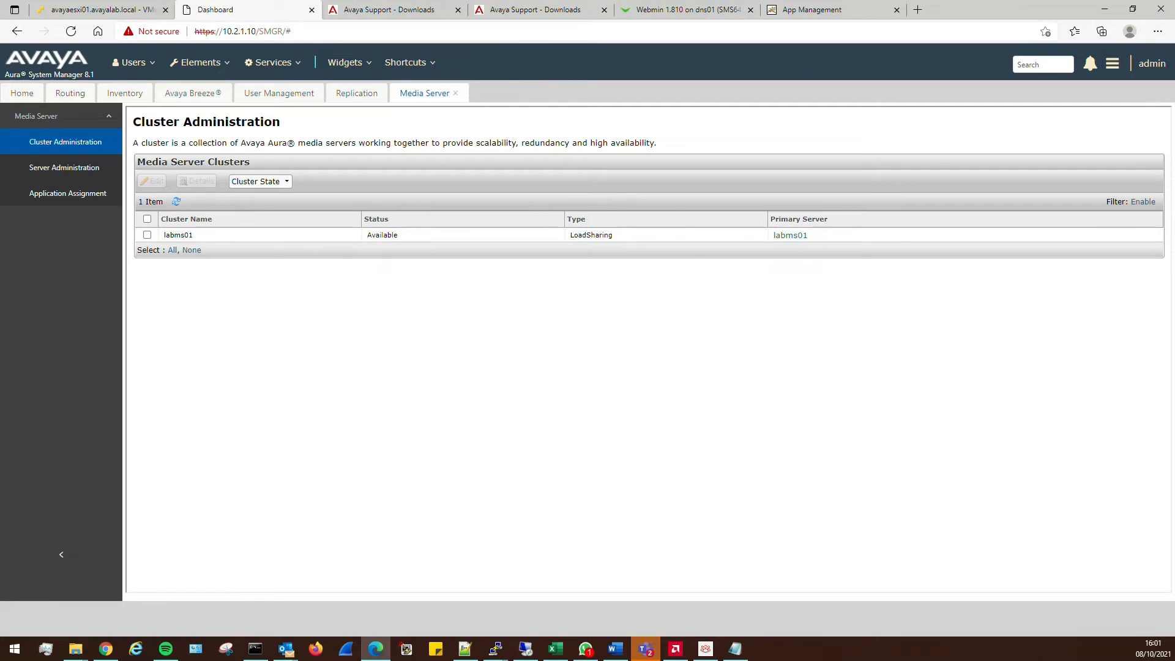
Sign in to the Media Server Element Manager as admin in another browser
{"action": "left_click", "coordinate": [105, 649]}
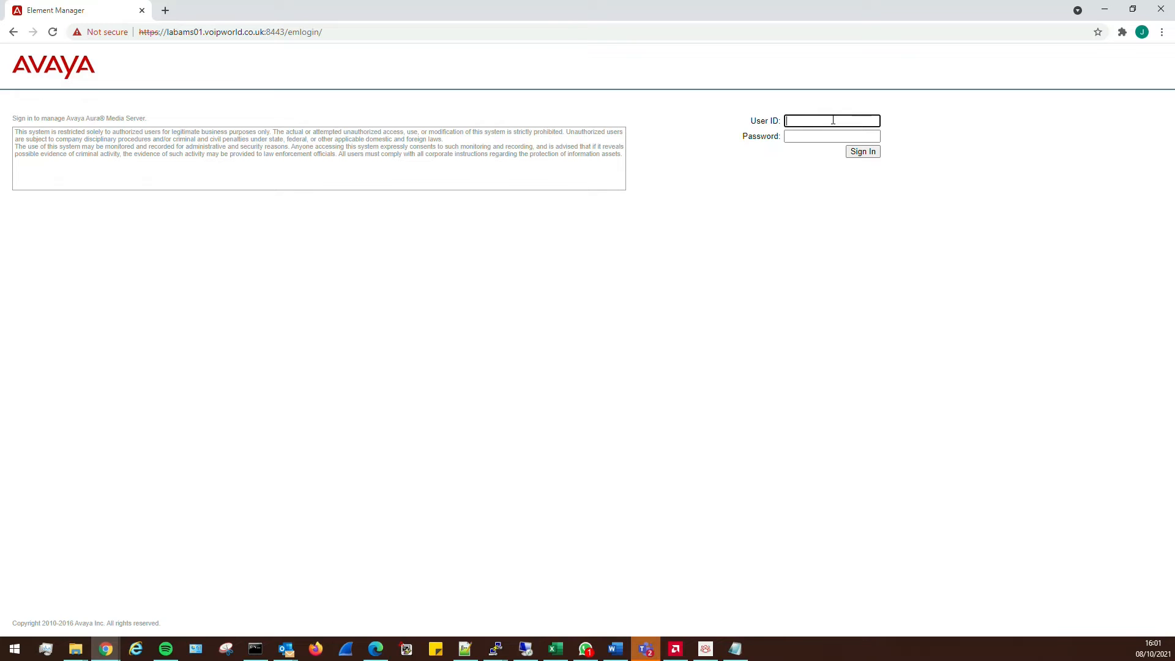
{"action": "type", "text": "admin"}
{"action": "key", "text": "Tab"}
{"action": "type", "text": "•••••"}
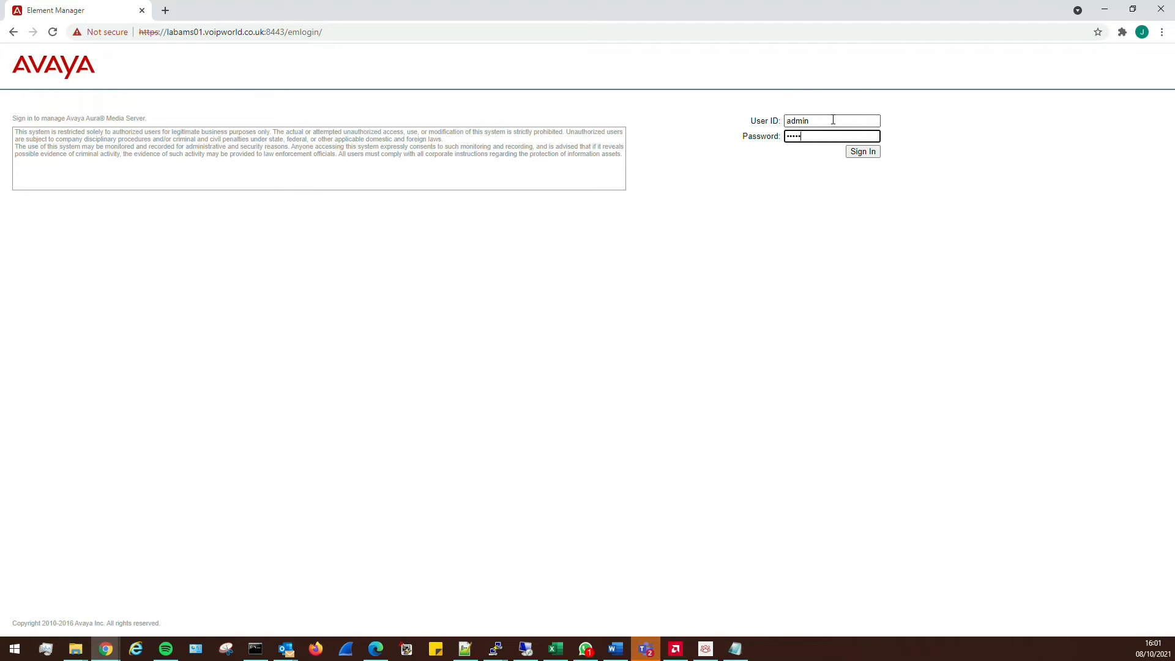
{"action": "key", "text": "Return"}
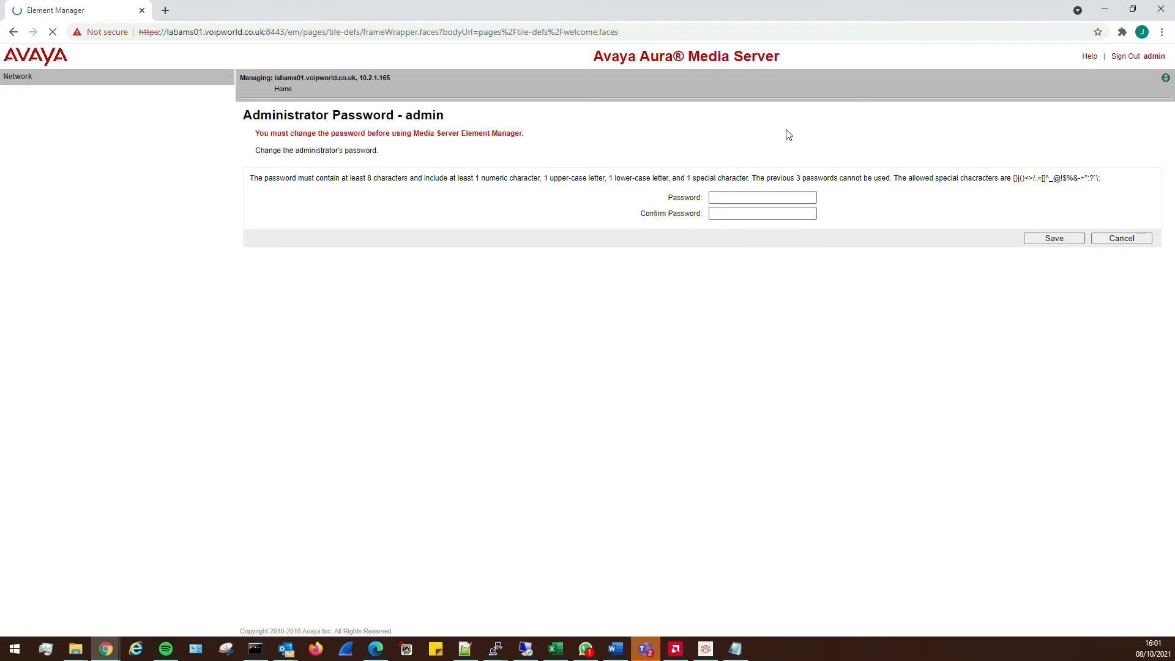
Enter and confirm a new administrator password, save it, and restore the window
{"action": "left_click", "coordinate": [744, 196]}
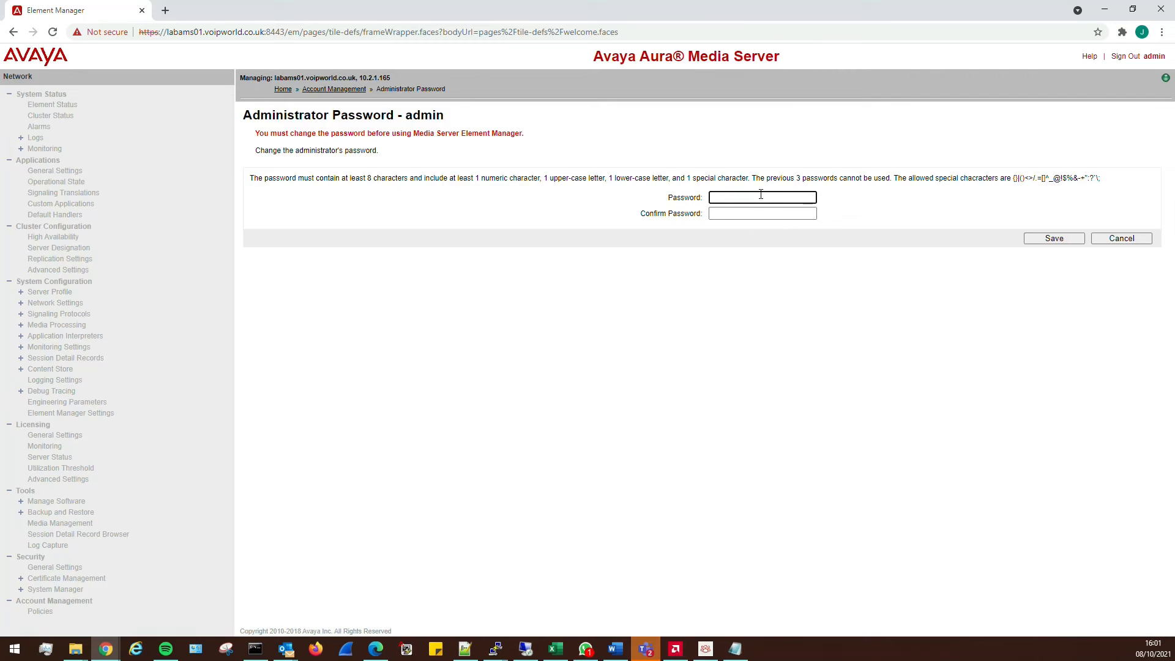
{"action": "type", "text": "••••••••••"}
{"action": "key", "text": "Tab"}
{"action": "type", "text": "••••"}
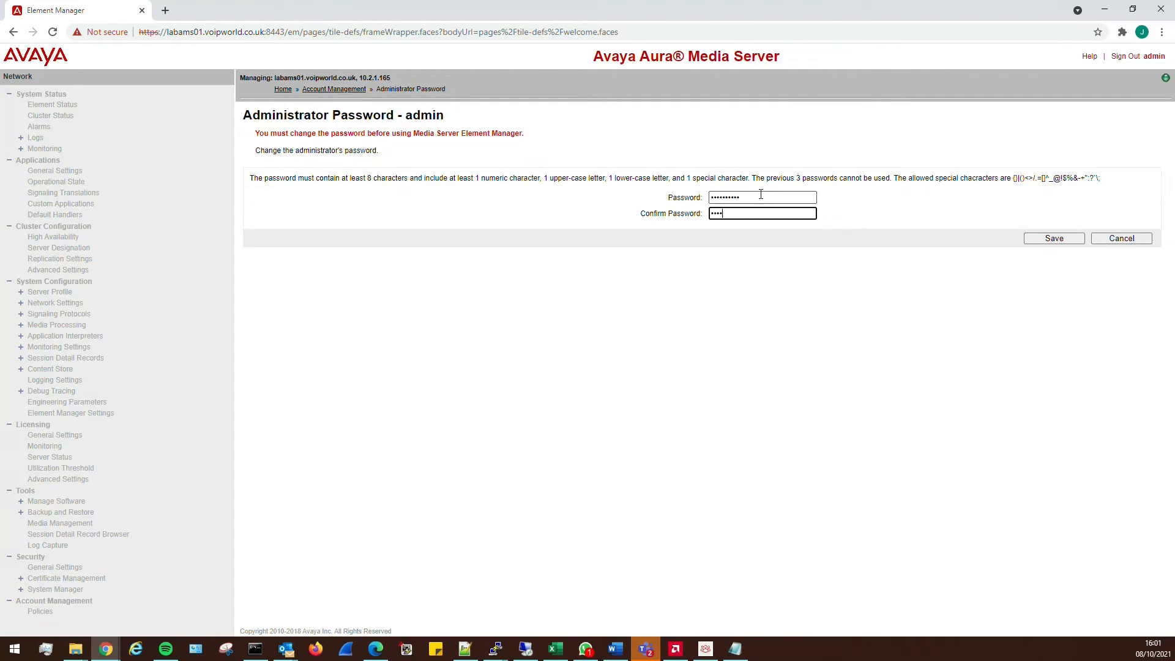
{"action": "key", "text": "BackSpace"}
{"action": "key", "text": "BackSpace"}
{"action": "key", "text": "BackSpace"}
{"action": "key", "text": "BackSpace"}
{"action": "key", "text": "BackSpace"}
{"action": "type", "text": "•••••••••"}
{"action": "type", "text": "••"}
{"action": "left_click", "coordinate": [1050, 240]}
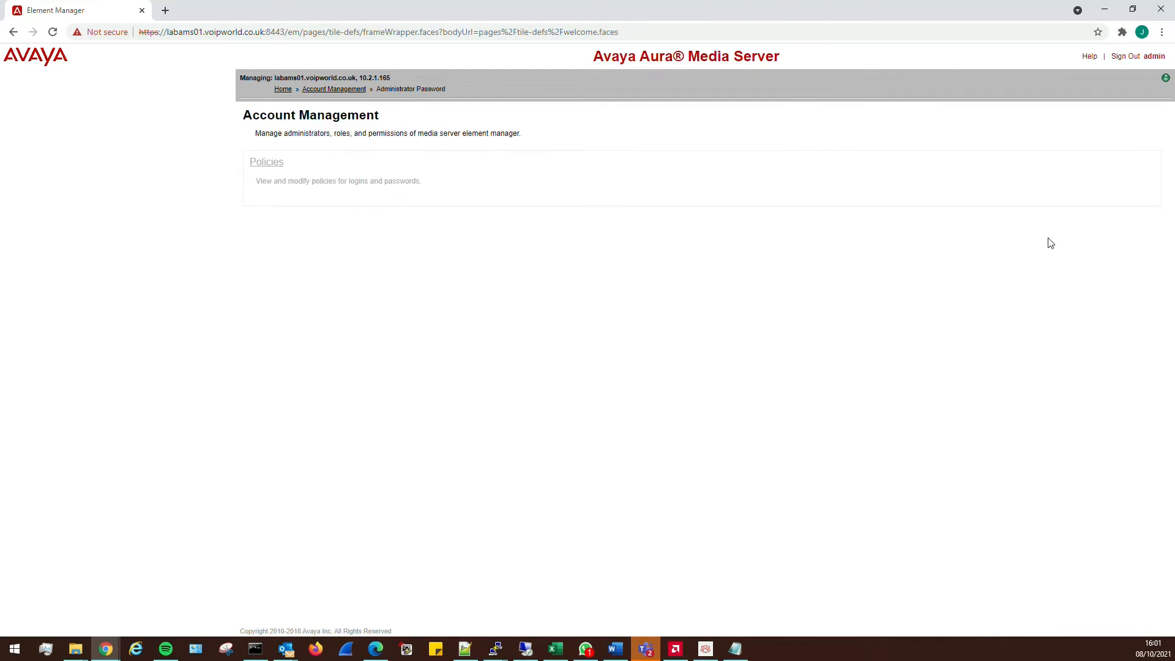
{"action": "left_click_drag", "start_coordinate": [860, 6], "coordinate": [862, 262]}
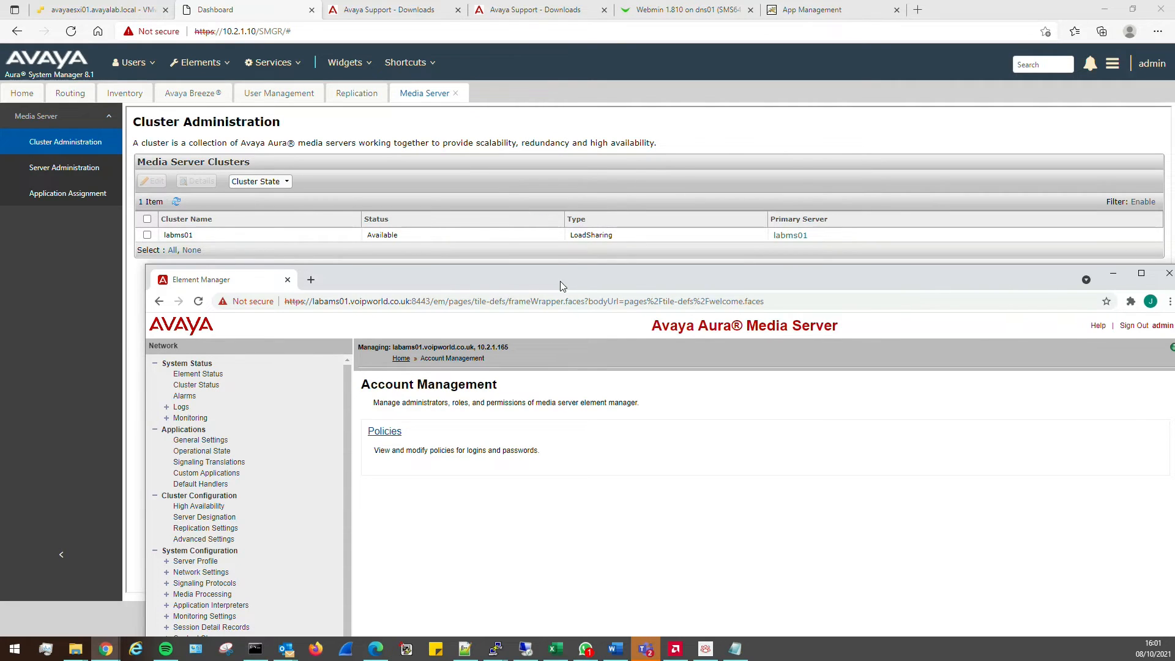
Show the Avaya Breeze Services list in System Manager, then bring Element Manager back in front
{"action": "left_click_drag", "start_coordinate": [560, 281], "coordinate": [0, 281]}
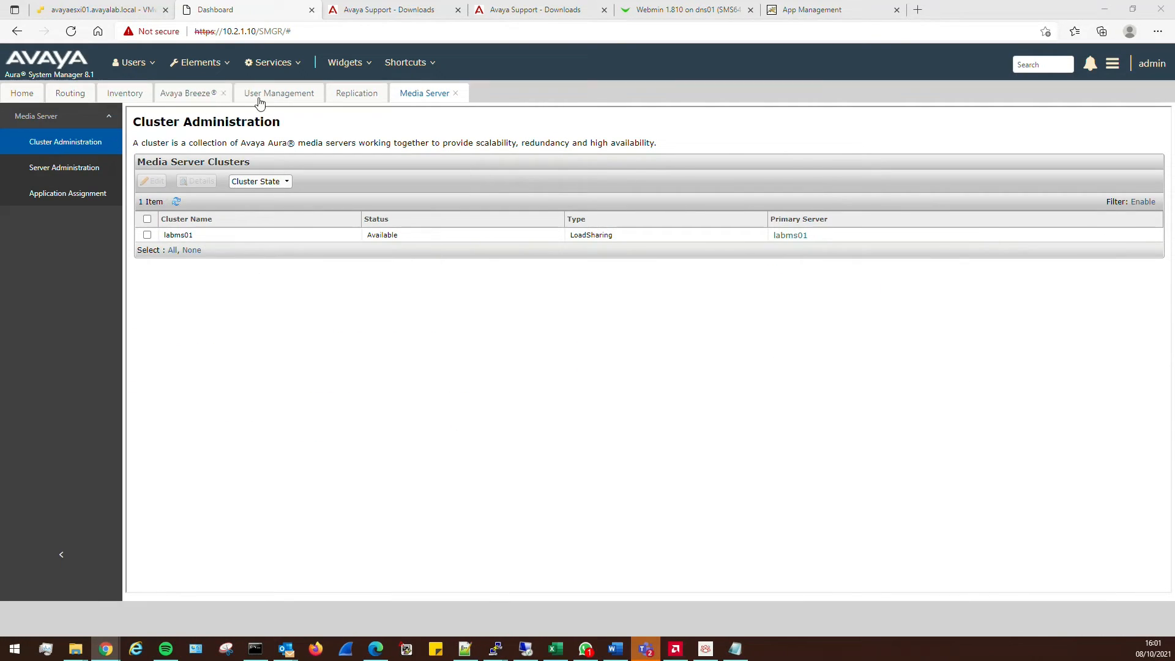
{"action": "left_click", "coordinate": [186, 93]}
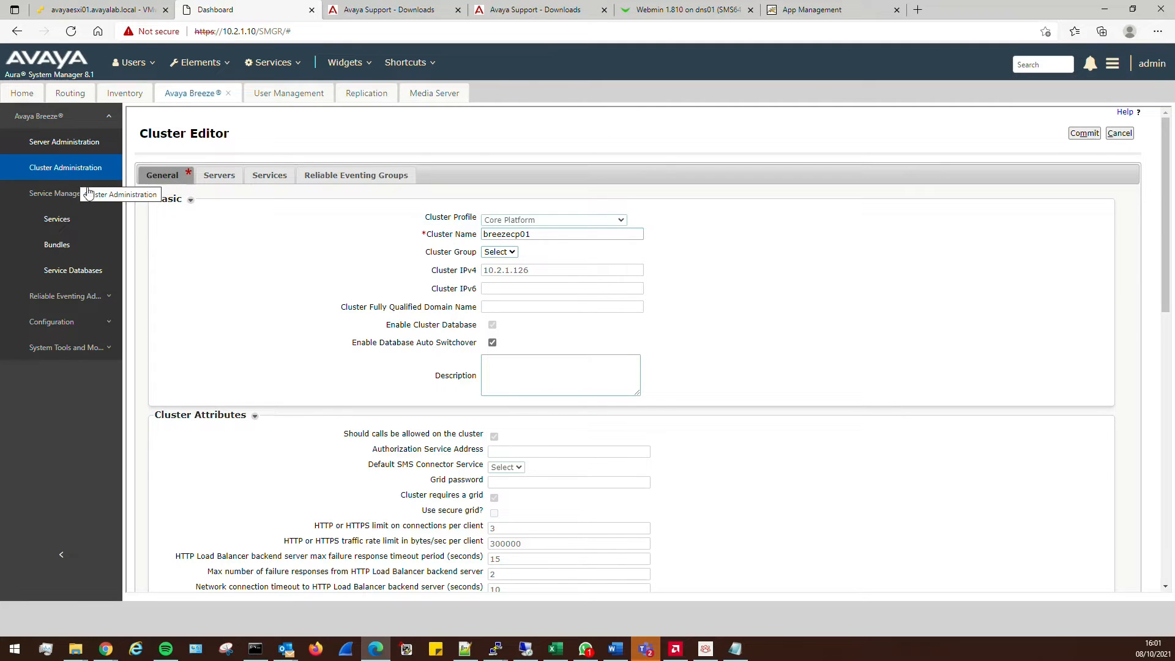
{"action": "left_click", "coordinate": [57, 219]}
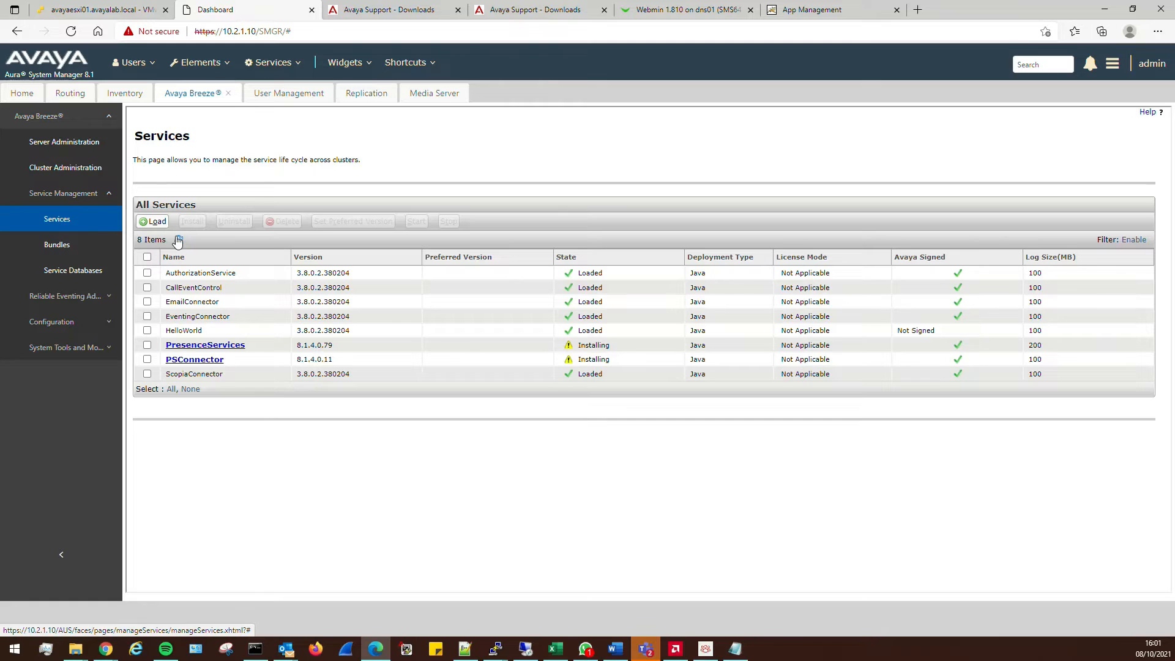
{"action": "key", "text": "alt+Tab"}
{"action": "left_click_drag", "start_coordinate": [668, 118], "coordinate": [640, 38]}
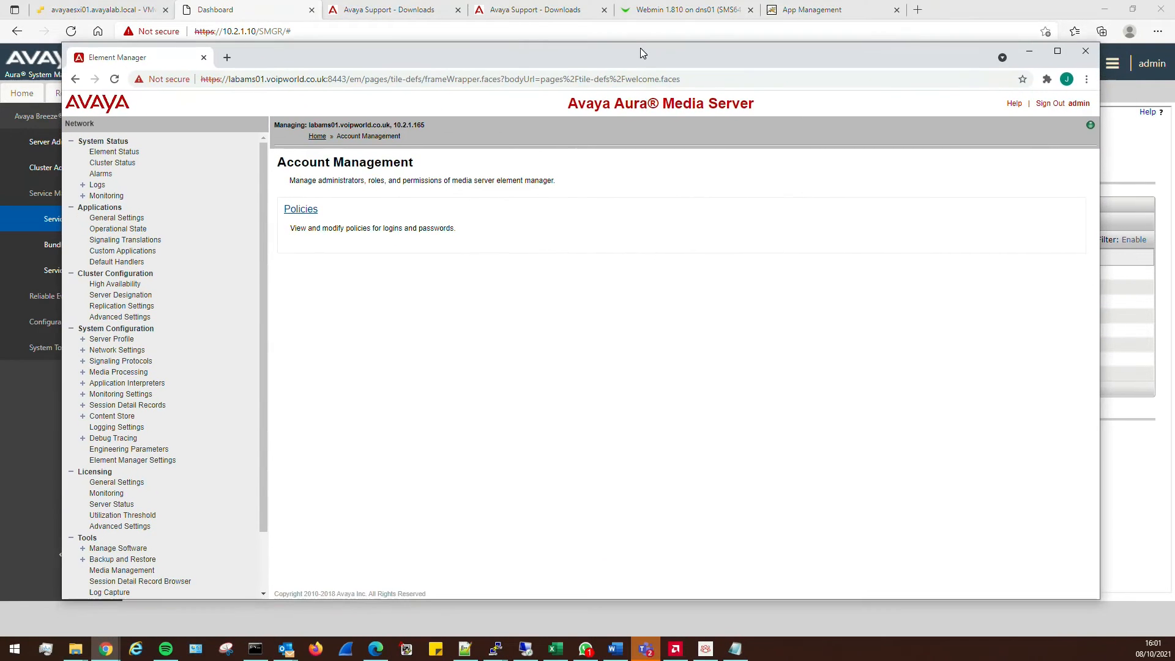
Navigate through System Configuration to Signaling Protocols > REST > General Settings
{"action": "left_click", "coordinate": [116, 343]}
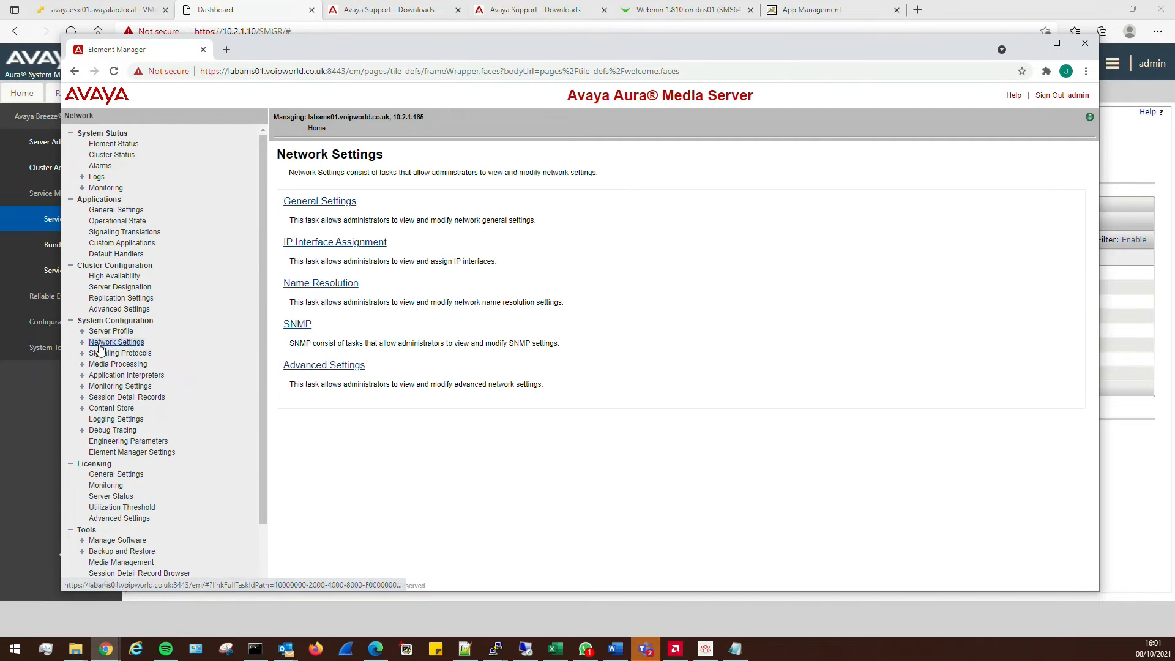
{"action": "left_click", "coordinate": [320, 367]}
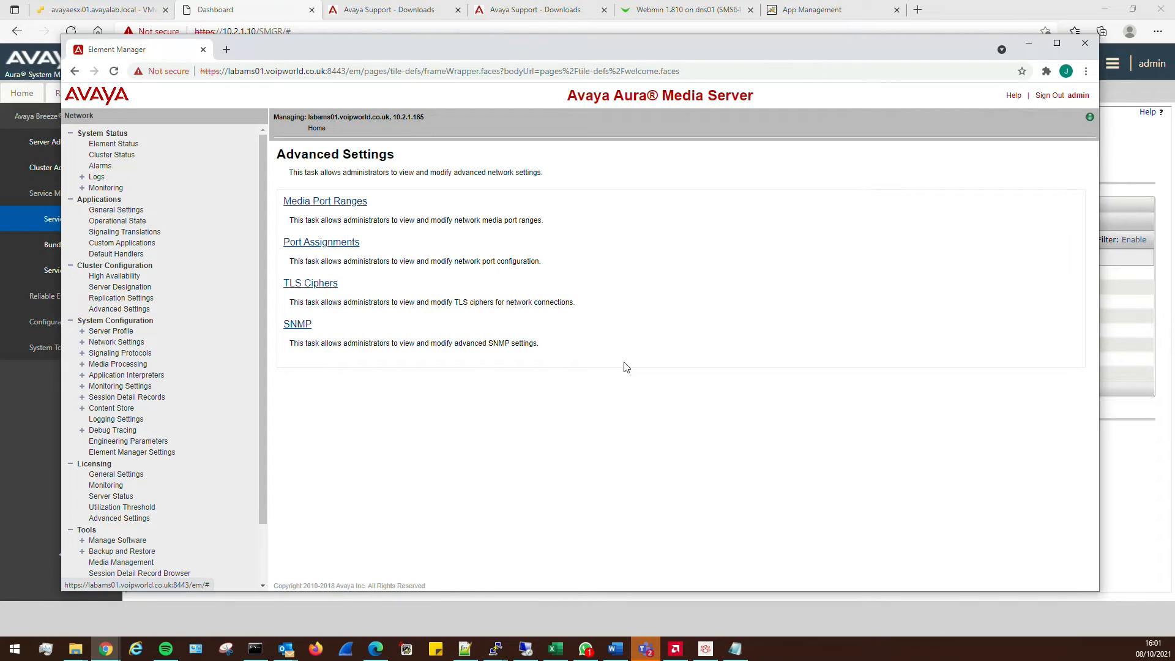
{"action": "left_click", "coordinate": [325, 206]}
{"action": "left_click", "coordinate": [111, 331]}
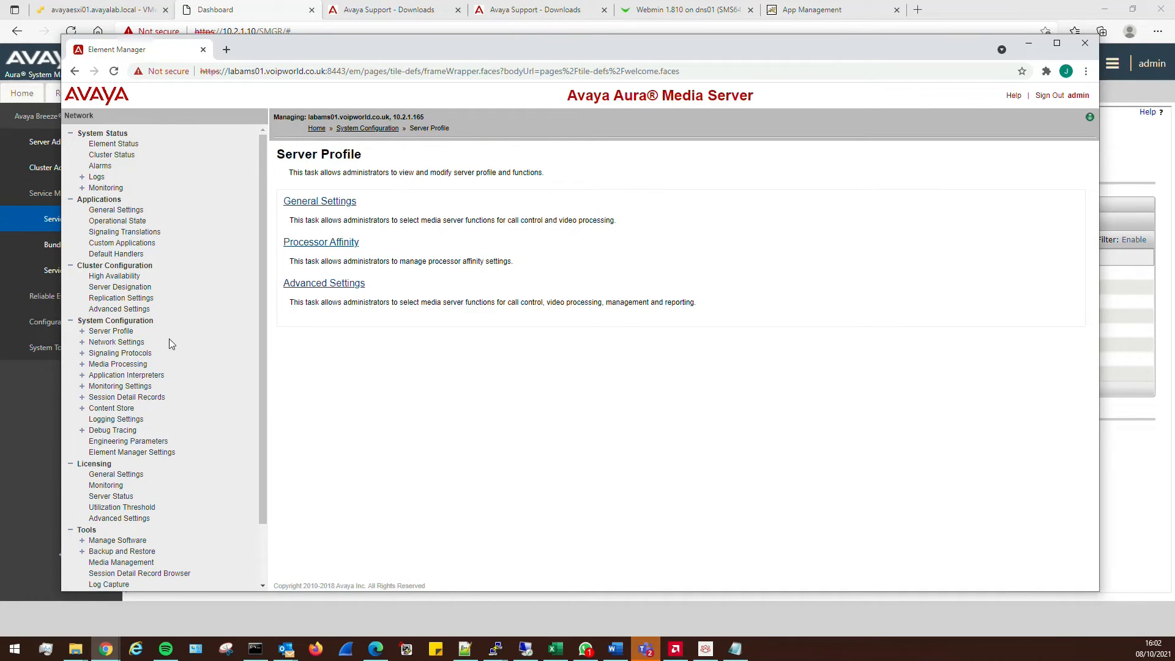
{"action": "left_click", "coordinate": [202, 346]}
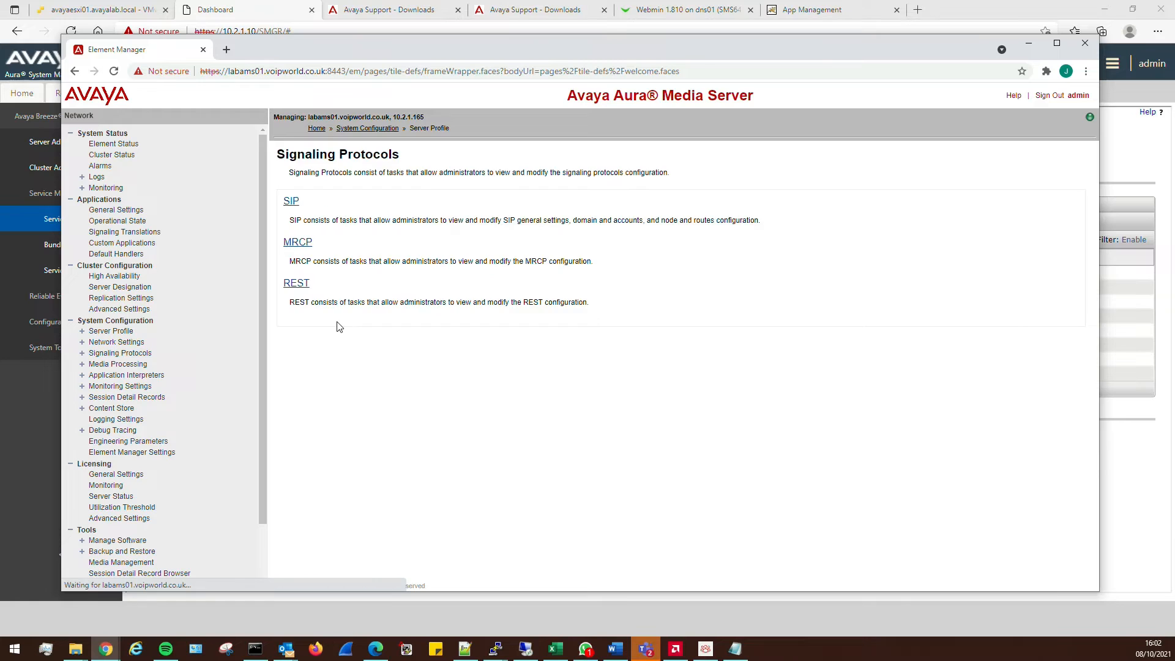
{"action": "left_click", "coordinate": [296, 284]}
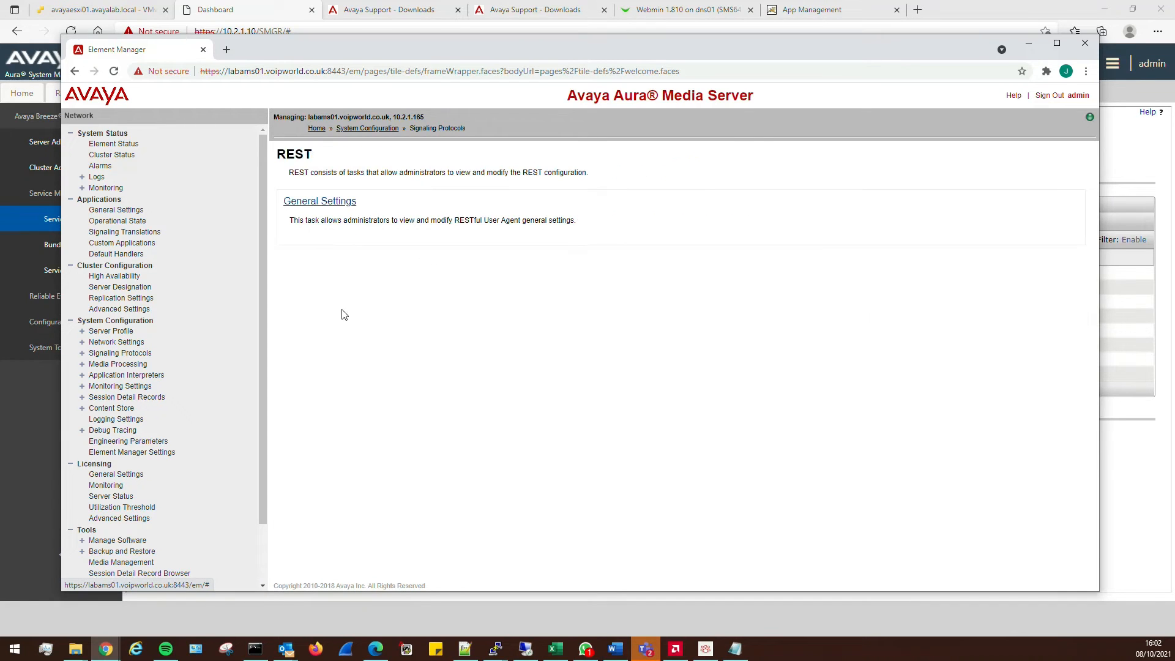
{"action": "left_click", "coordinate": [335, 203]}
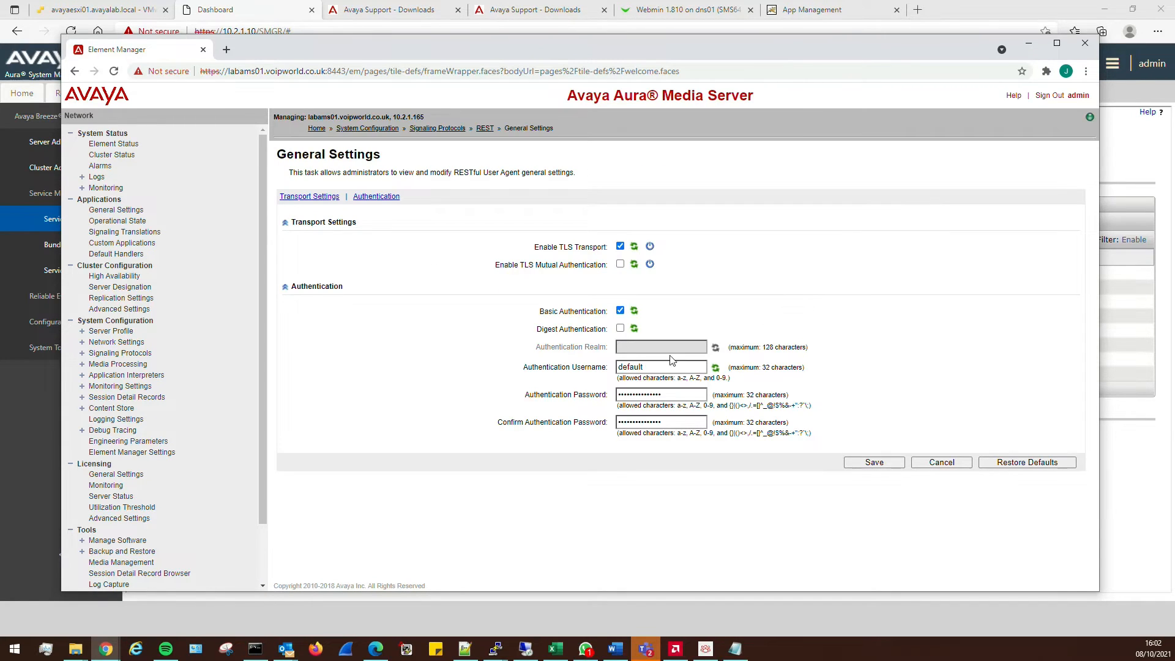
Set the REST authentication username to admin with a confirmed new password, save, and close the window
{"action": "left_click_drag", "start_coordinate": [673, 366], "coordinate": [520, 366]}
{"action": "type", "text": "admin"}
{"action": "key", "text": "Tab"}
{"action": "type", "text": "••••••••••"}
{"action": "key", "text": "Tab"}
{"action": "type", "text": "••••••••••"}
{"action": "left_click", "coordinate": [875, 463]}
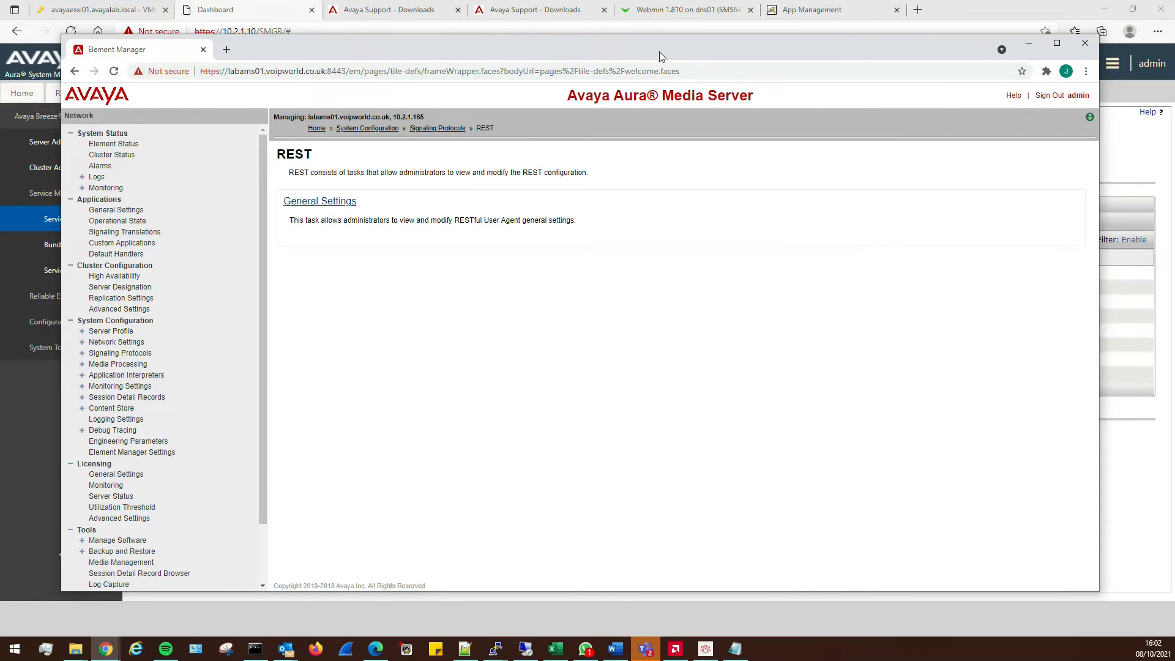
{"action": "key", "text": "alt+F4"}
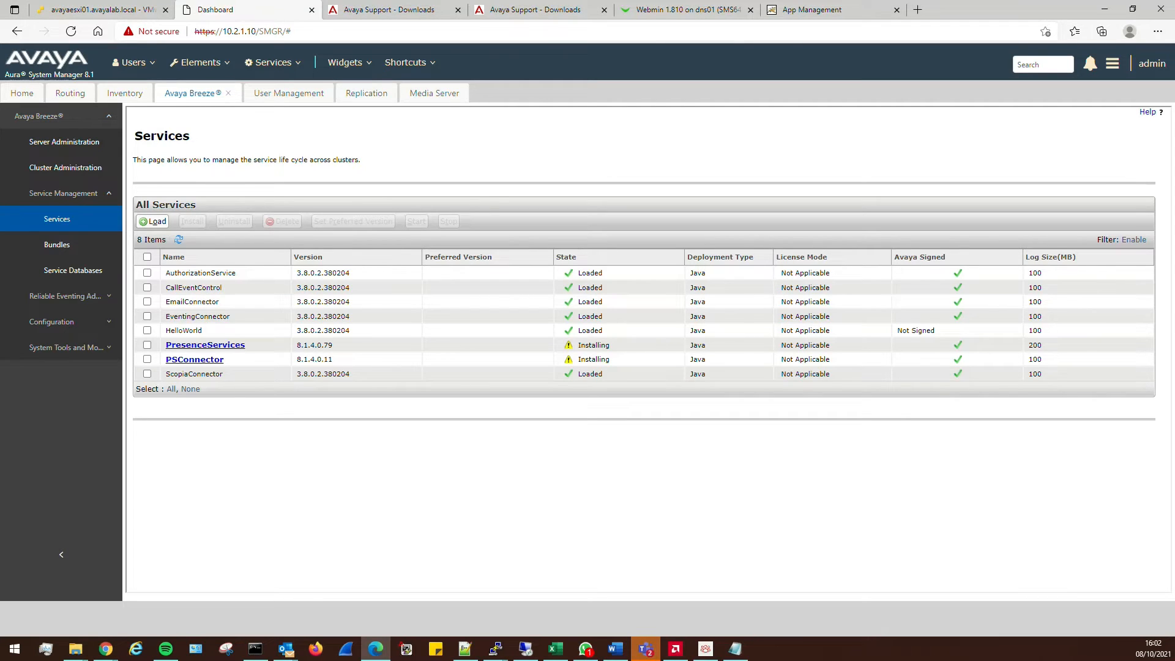
{"action": "left_click", "coordinate": [180, 240]}
{"action": "key", "text": "alt+Tab"}
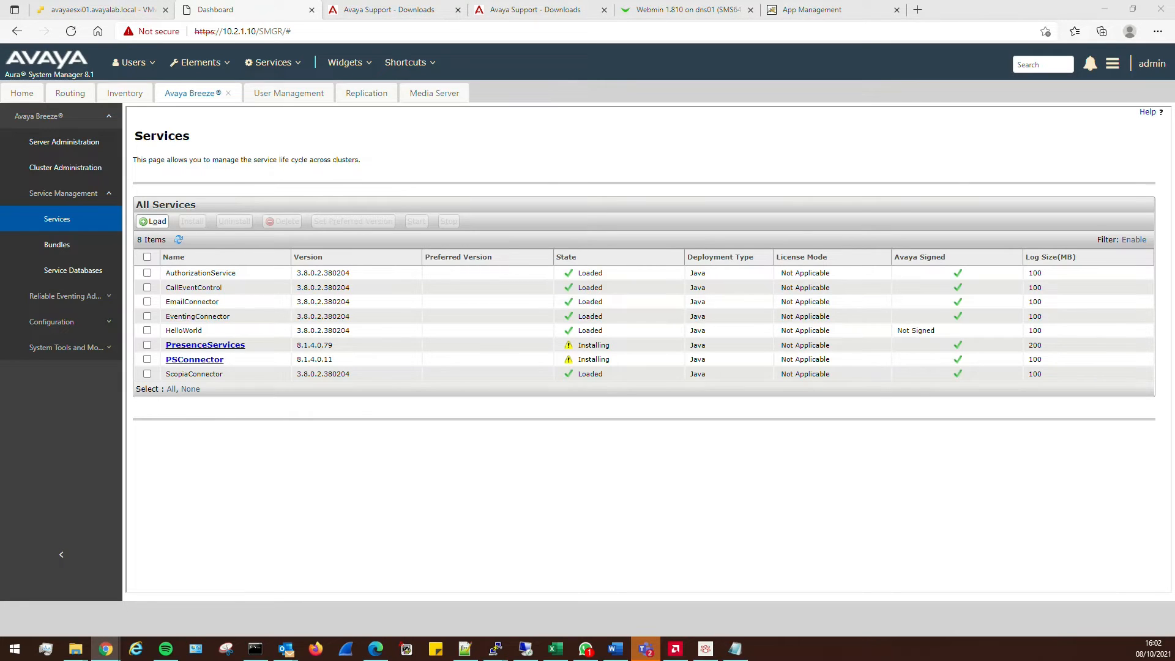
{"action": "key", "text": "alt+Tab"}
{"action": "key", "text": "alt+Tab"}
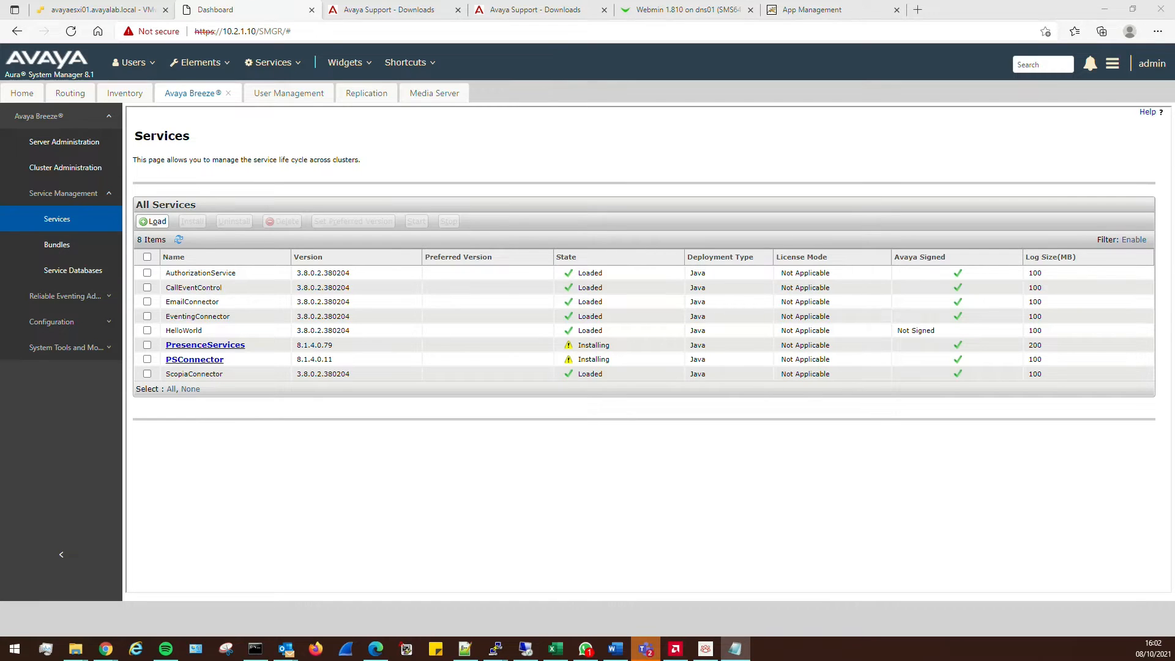
{"action": "key", "text": "super+d"}
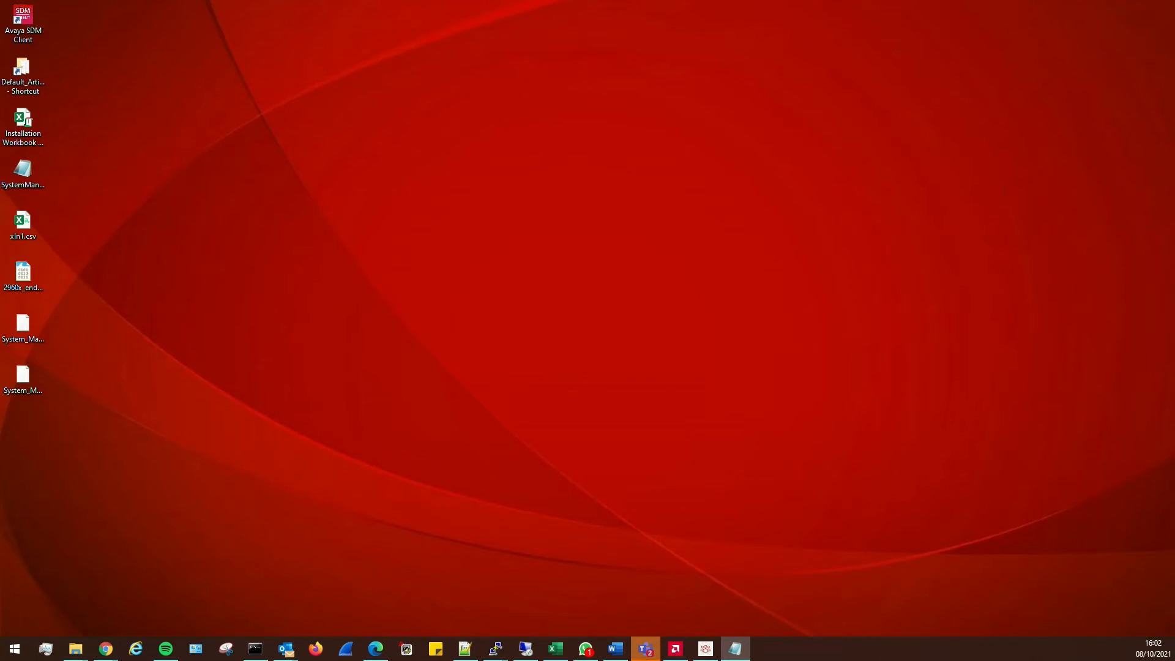
{"action": "key", "text": "super+d"}
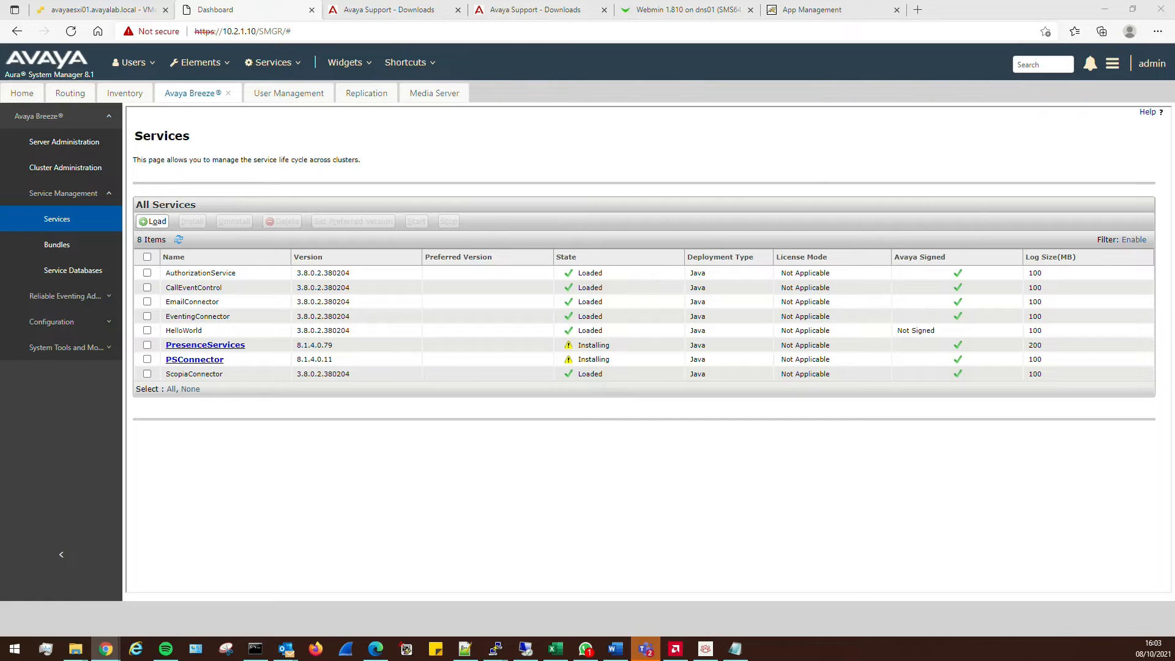
{"action": "left_click_drag", "start_coordinate": [0, 82], "coordinate": [535, 60]}
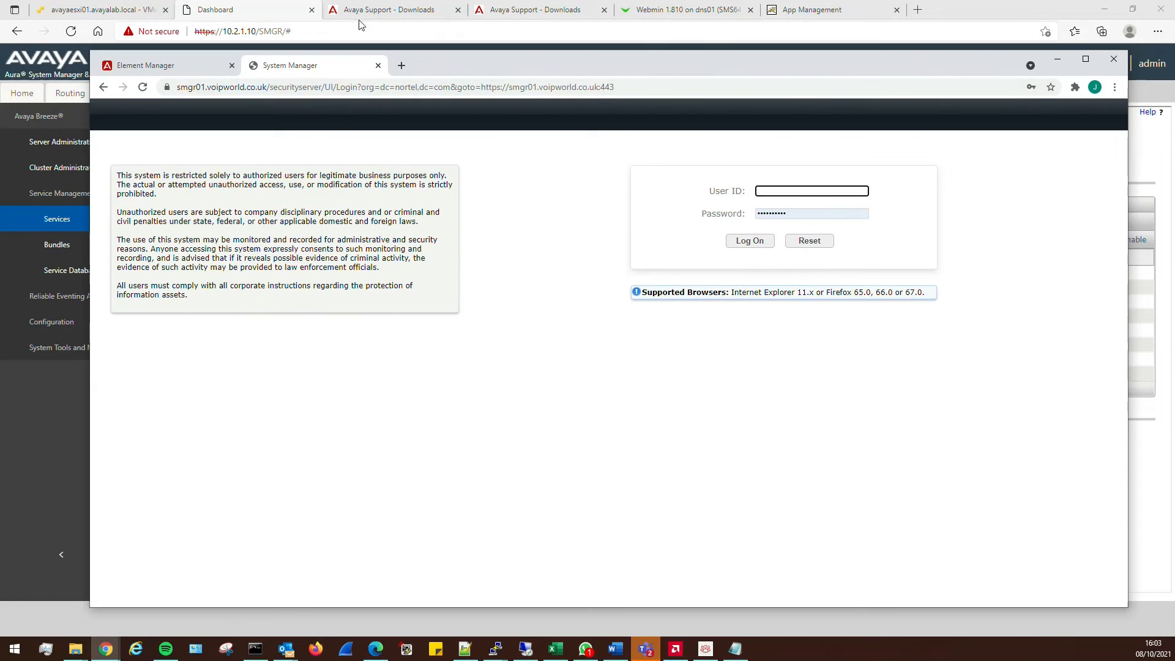
{"action": "left_click_drag", "start_coordinate": [488, 63], "coordinate": [0, 76]}
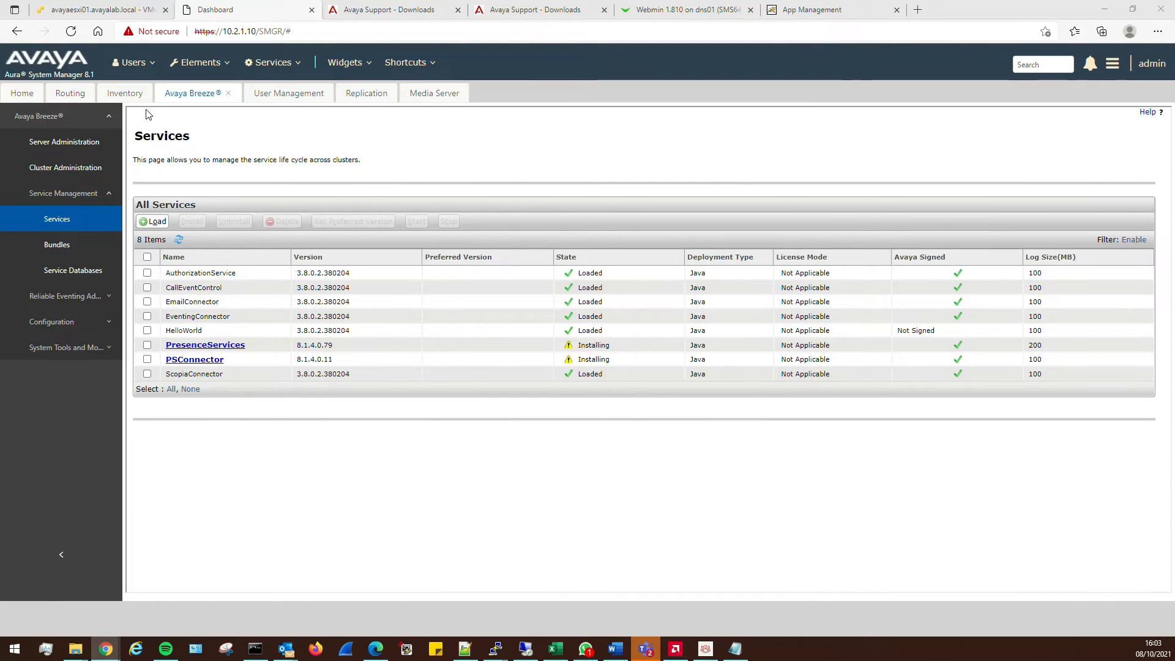
{"action": "left_click", "coordinate": [178, 241]}
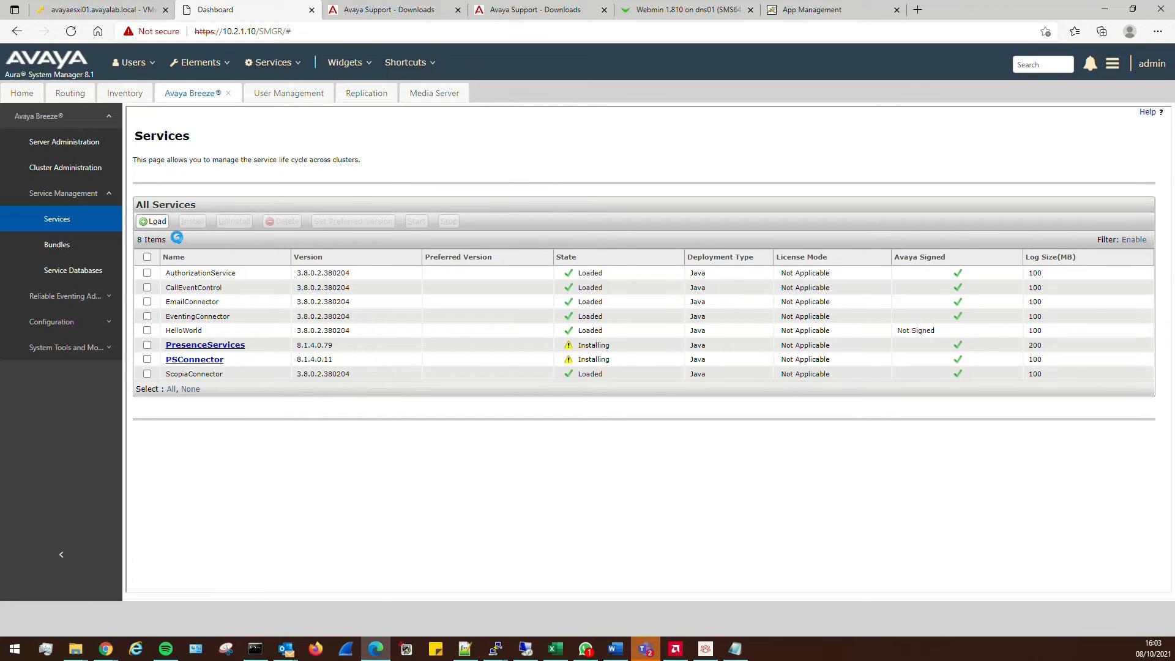
Open the Session Manager Dashboard, refresh it, and view Session Manager 1's entity link status
{"action": "left_click", "coordinate": [197, 62]}
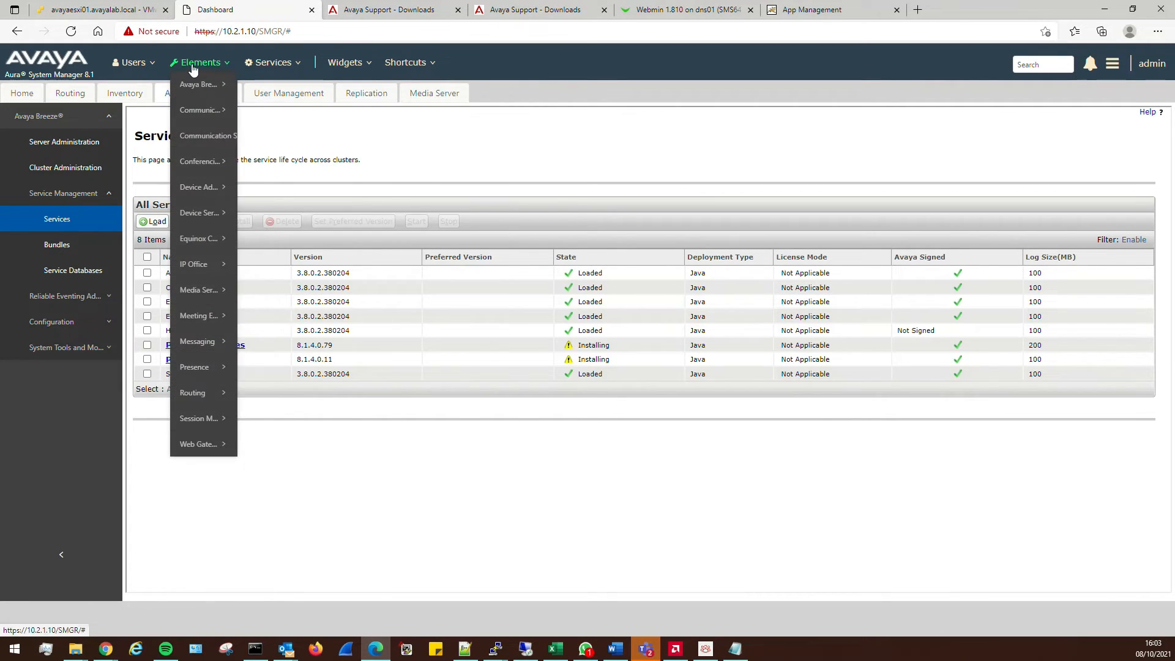
{"action": "mouse_move", "coordinate": [199, 418]}
{"action": "left_click", "coordinate": [299, 414]}
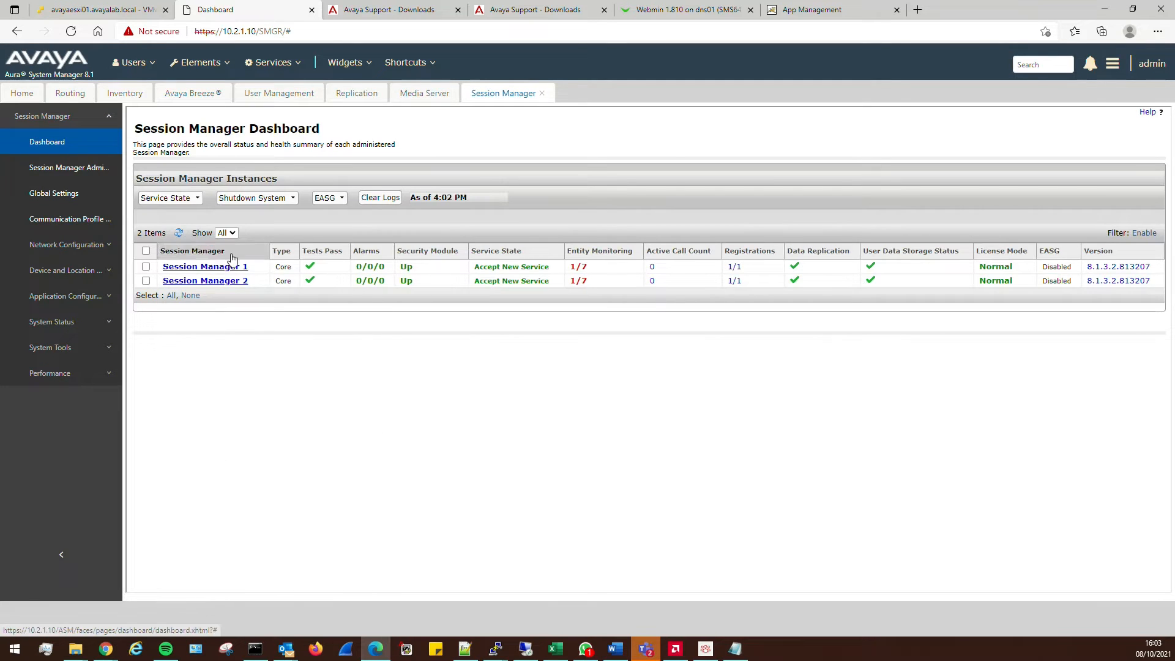
{"action": "left_click", "coordinate": [175, 234]}
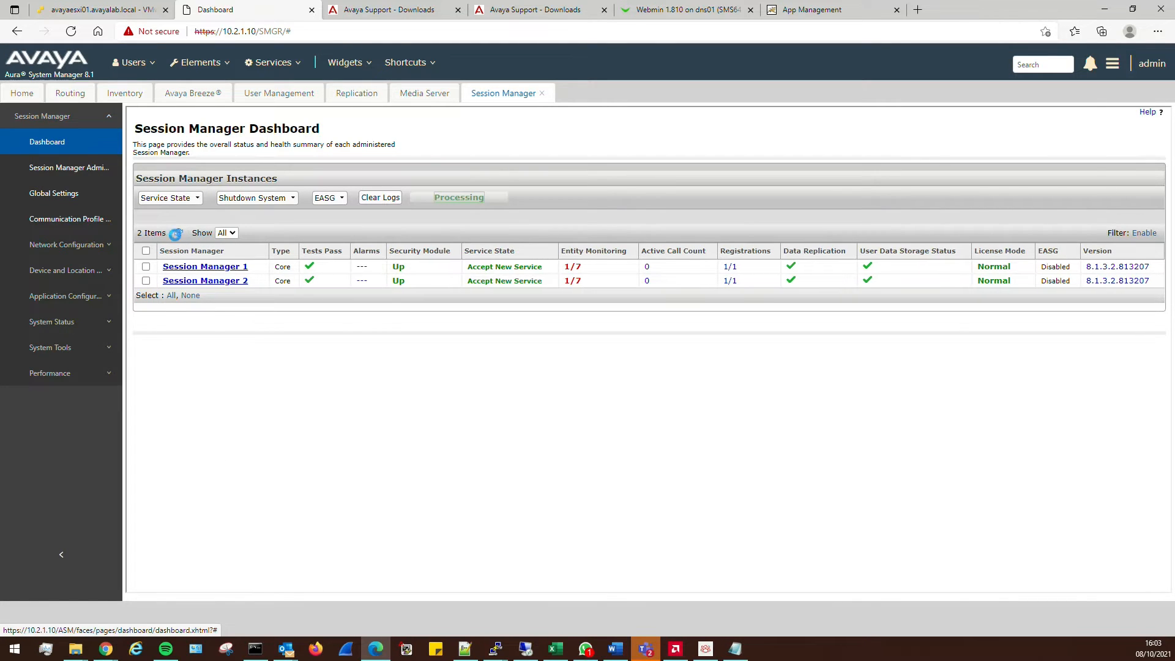
{"action": "left_click", "coordinate": [578, 268]}
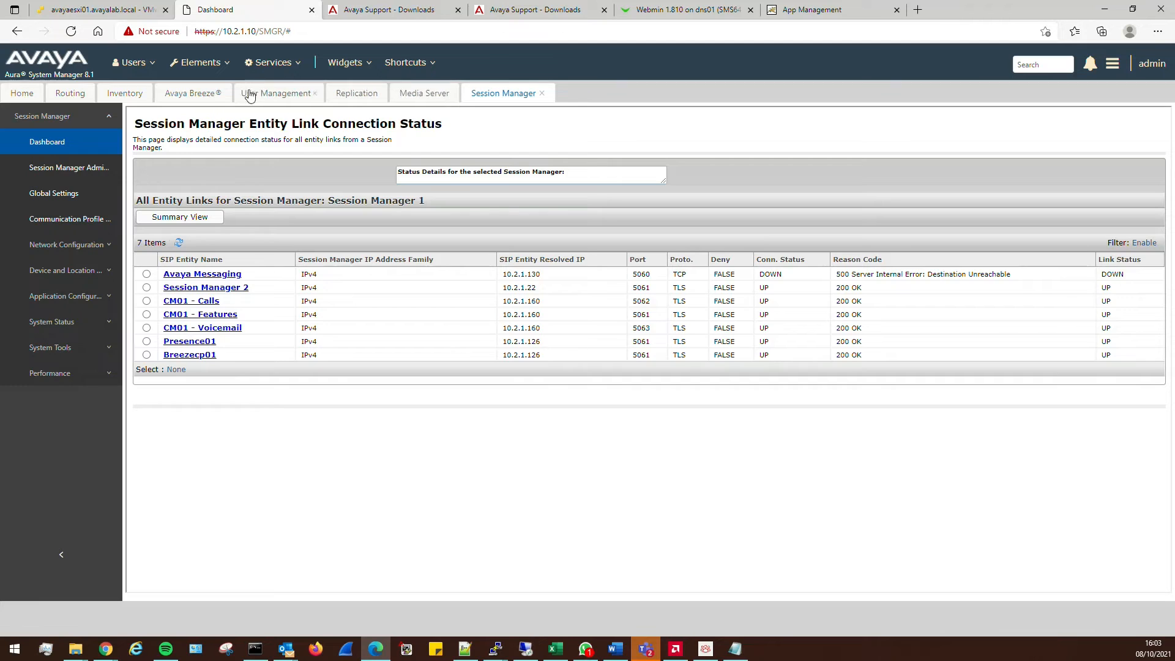
Close the Avaya Breeze tab, briefly open Workplace, and return to System Manager's Elements menu
{"action": "left_click", "coordinate": [208, 95]}
{"action": "left_click", "coordinate": [223, 93]}
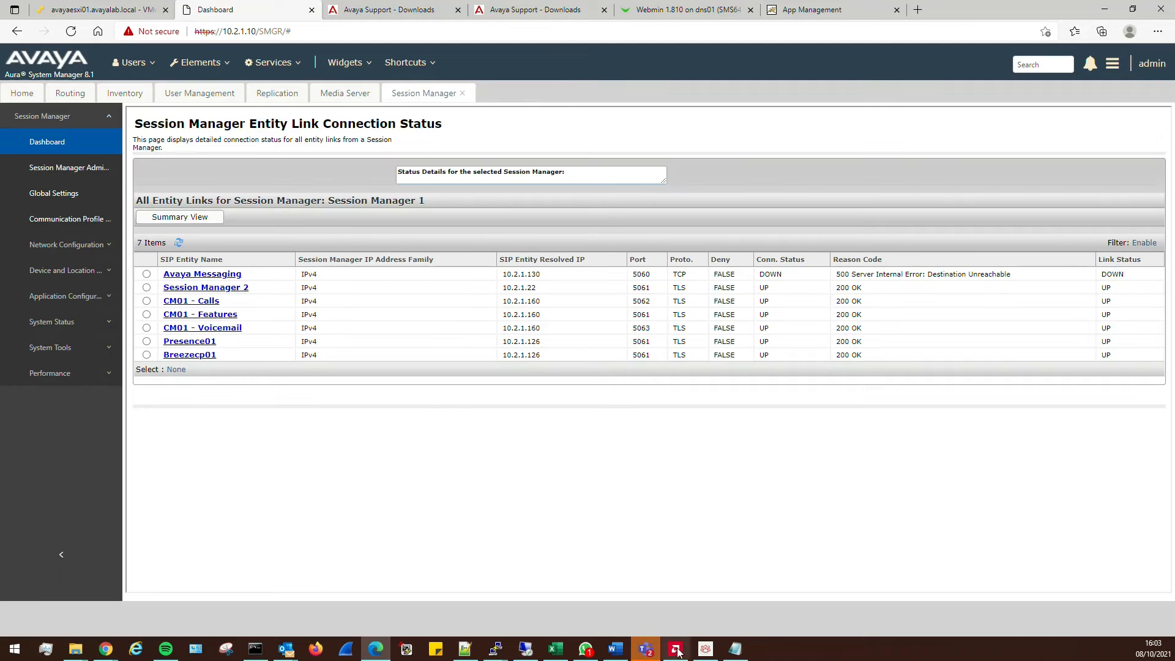
{"action": "left_click", "coordinate": [706, 649]}
{"action": "left_click", "coordinate": [739, 167]}
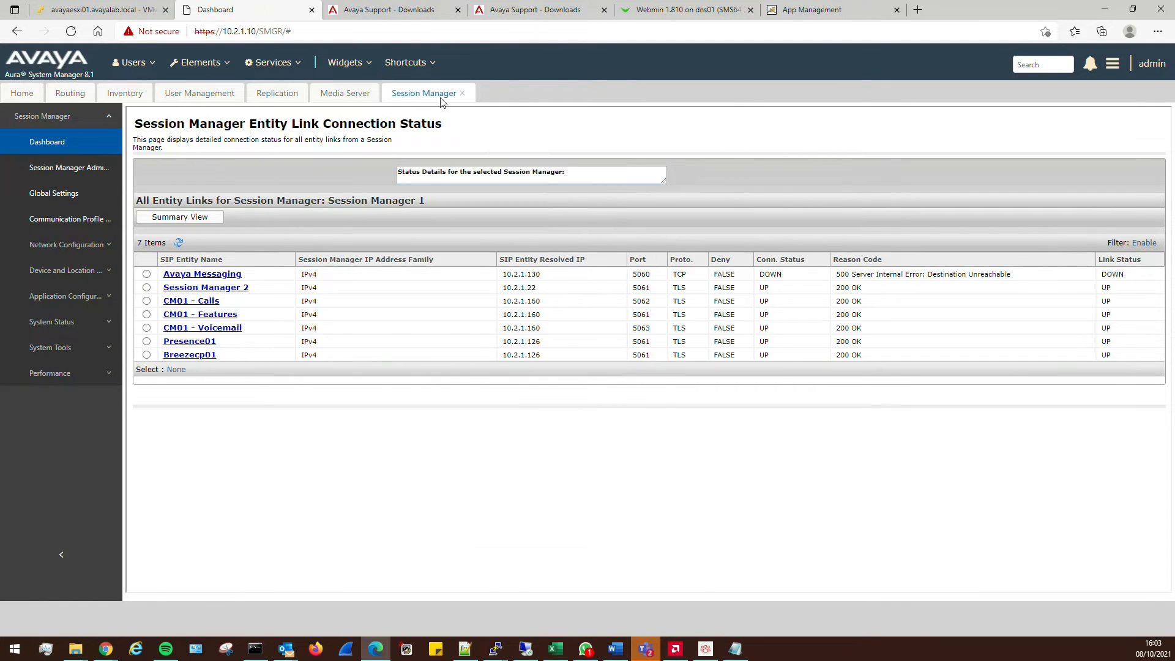
{"action": "left_click", "coordinate": [196, 62]}
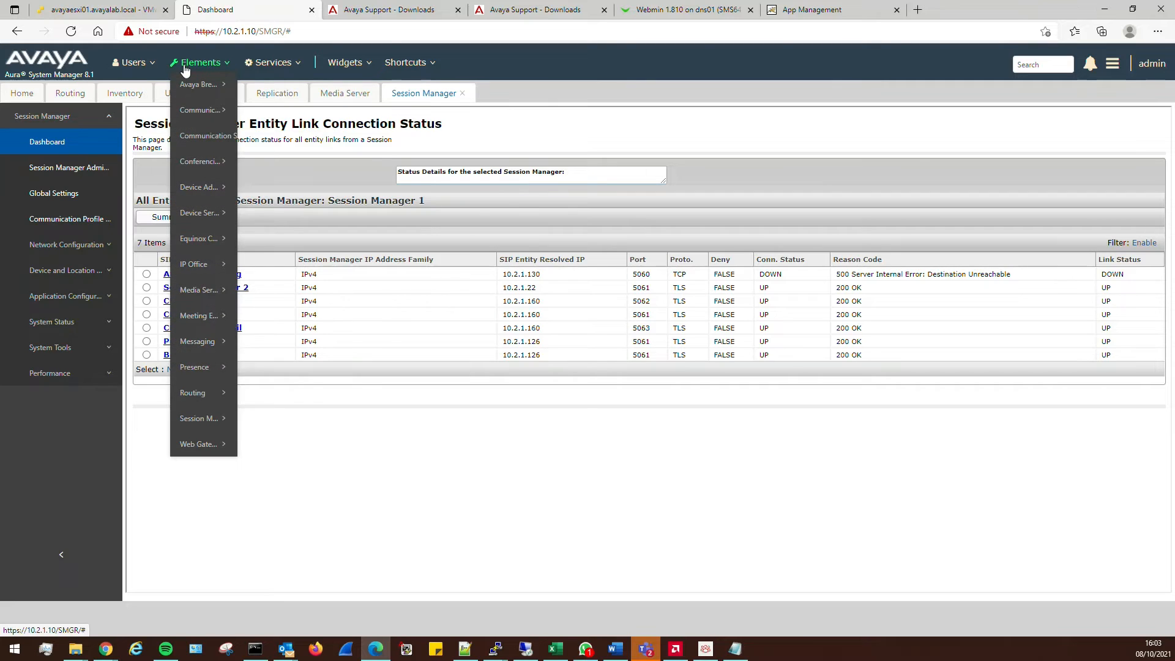
Open the Avaya Breeze services list and refresh it to update install states
{"action": "mouse_move", "coordinate": [189, 85]}
{"action": "mouse_move", "coordinate": [303, 136]}
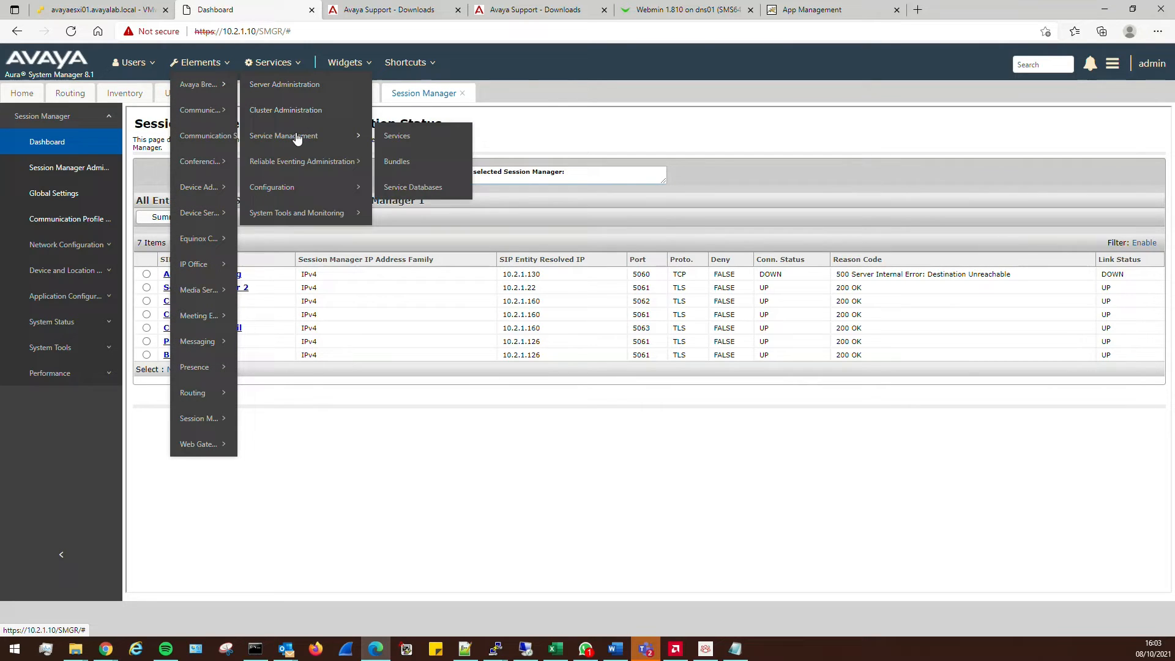
{"action": "left_click", "coordinate": [393, 136]}
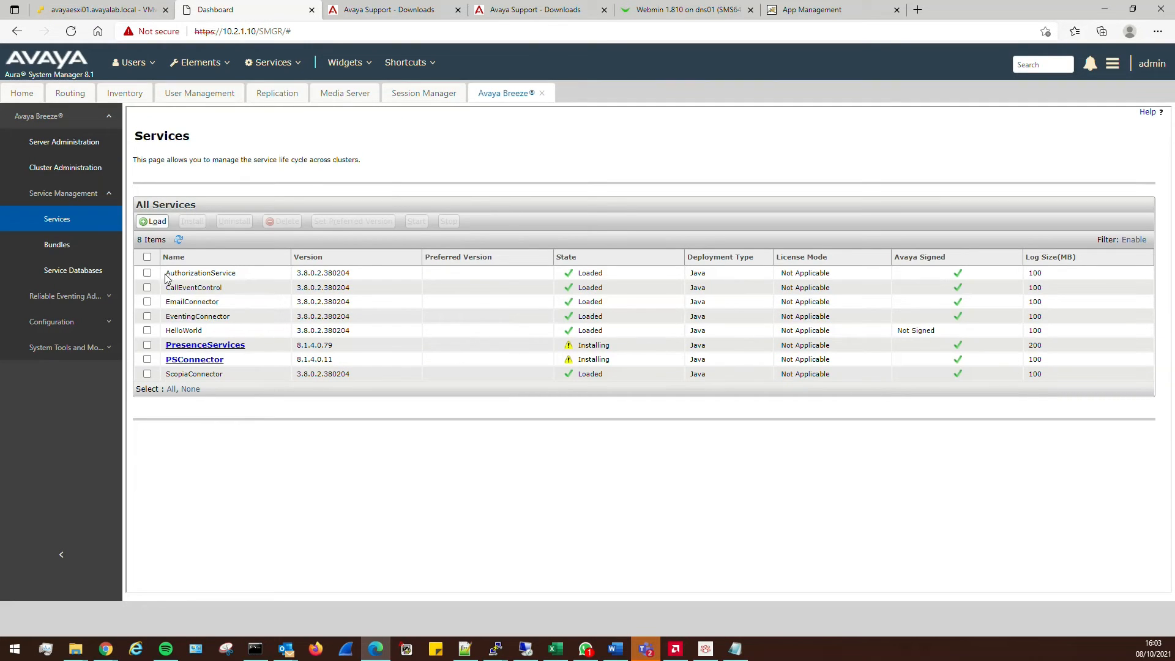
{"action": "left_click", "coordinate": [178, 240]}
Keep refreshing the services list until PSConnector reads Installed, then bring up Avaya Workplace
{"action": "key", "text": "alt+Tab"}
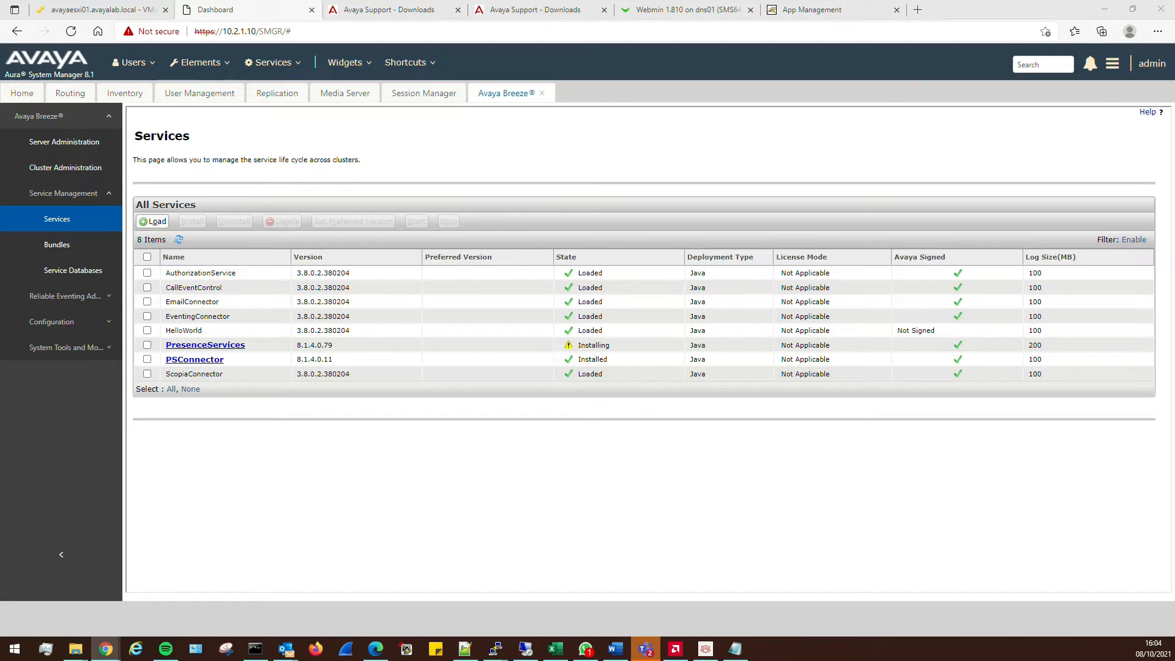
{"action": "left_click", "coordinate": [177, 239]}
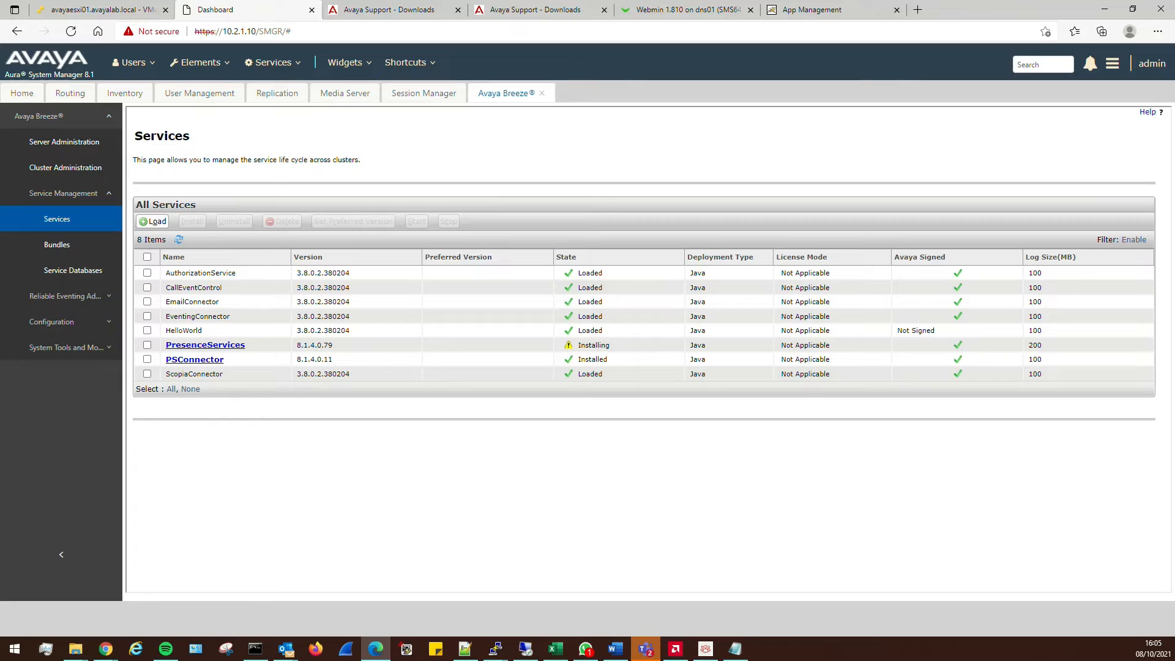
{"action": "key", "text": "alt+Tab"}
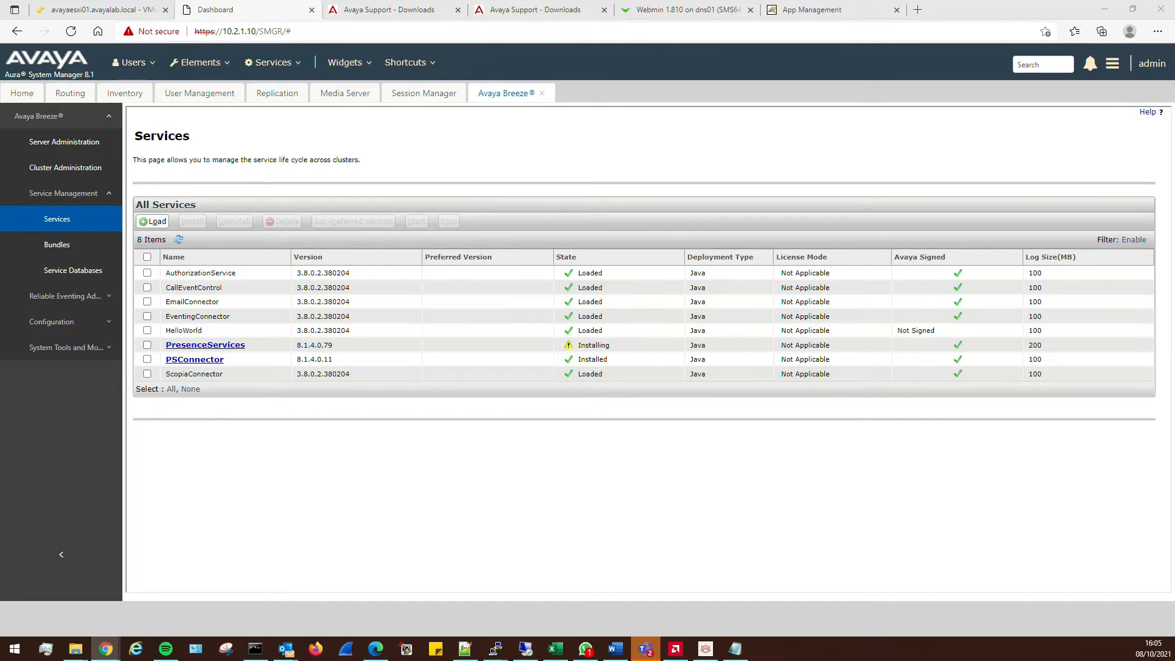
{"action": "key", "text": "alt+Tab"}
{"action": "key", "text": "alt+Tab"}
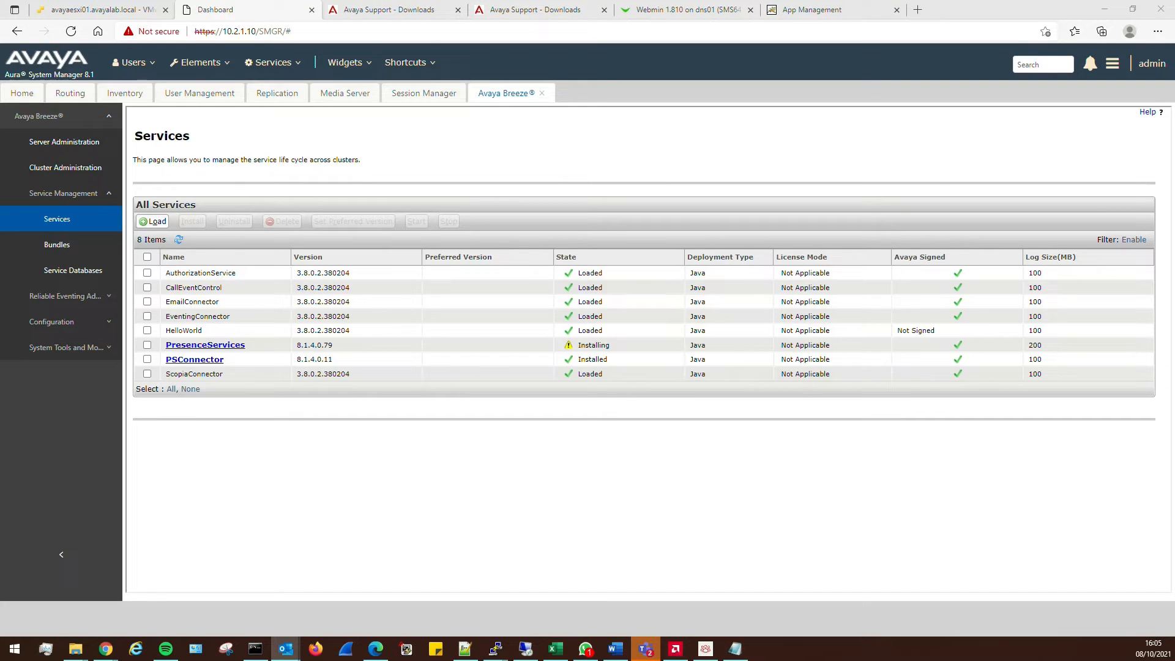
{"action": "left_click", "coordinate": [178, 240]}
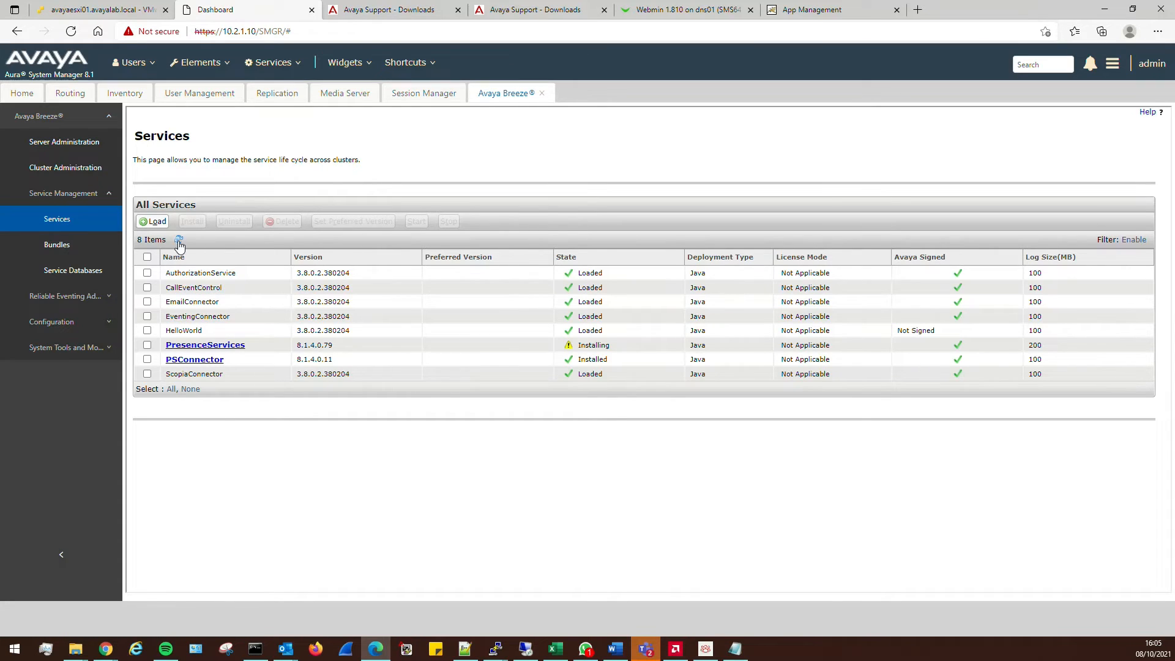
{"action": "left_click", "coordinate": [179, 240]}
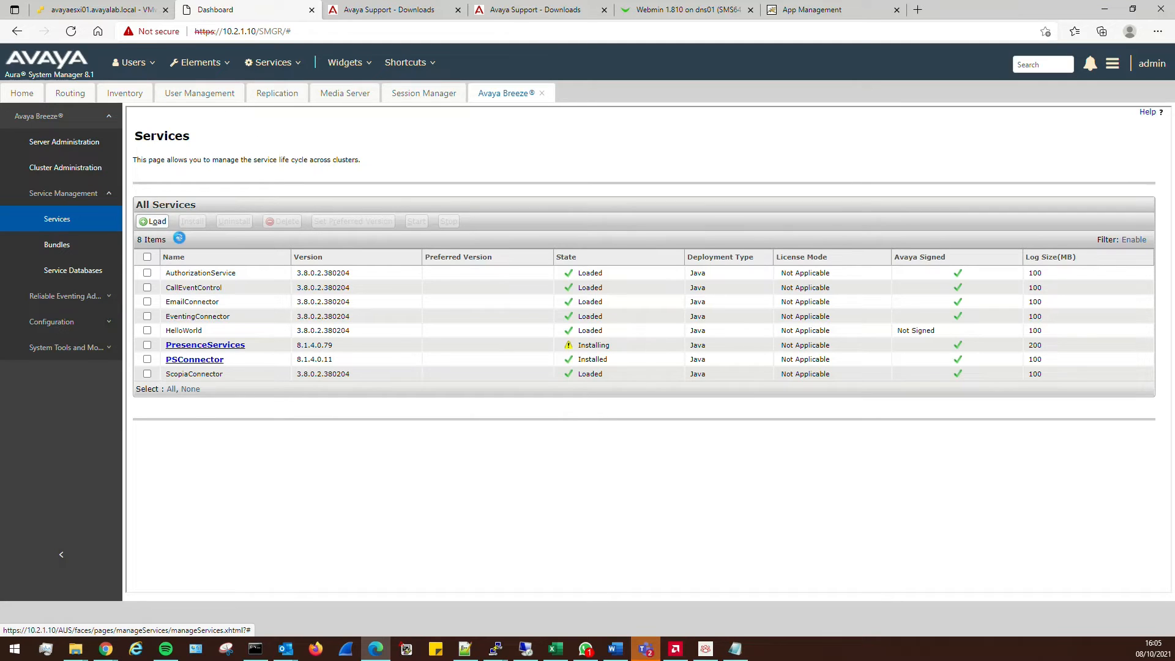
{"action": "left_click", "coordinate": [705, 649]}
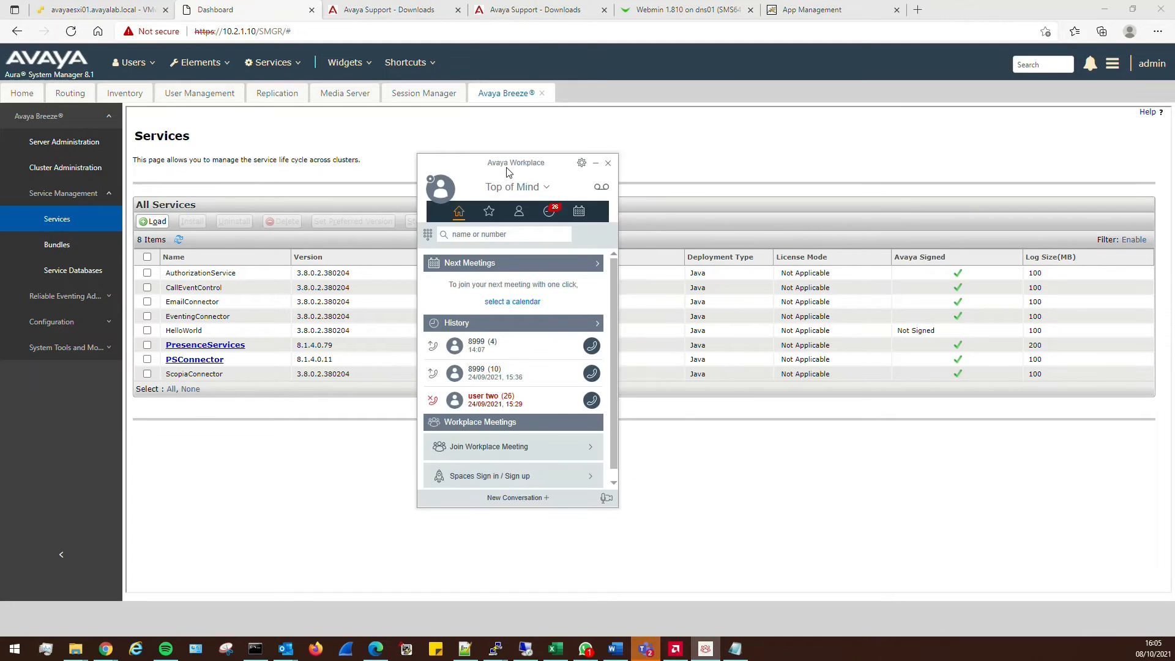
Move Workplace aside and launch a new PuTTY session from the taskbar jump list
{"action": "left_click_drag", "start_coordinate": [508, 171], "coordinate": [789, 139]}
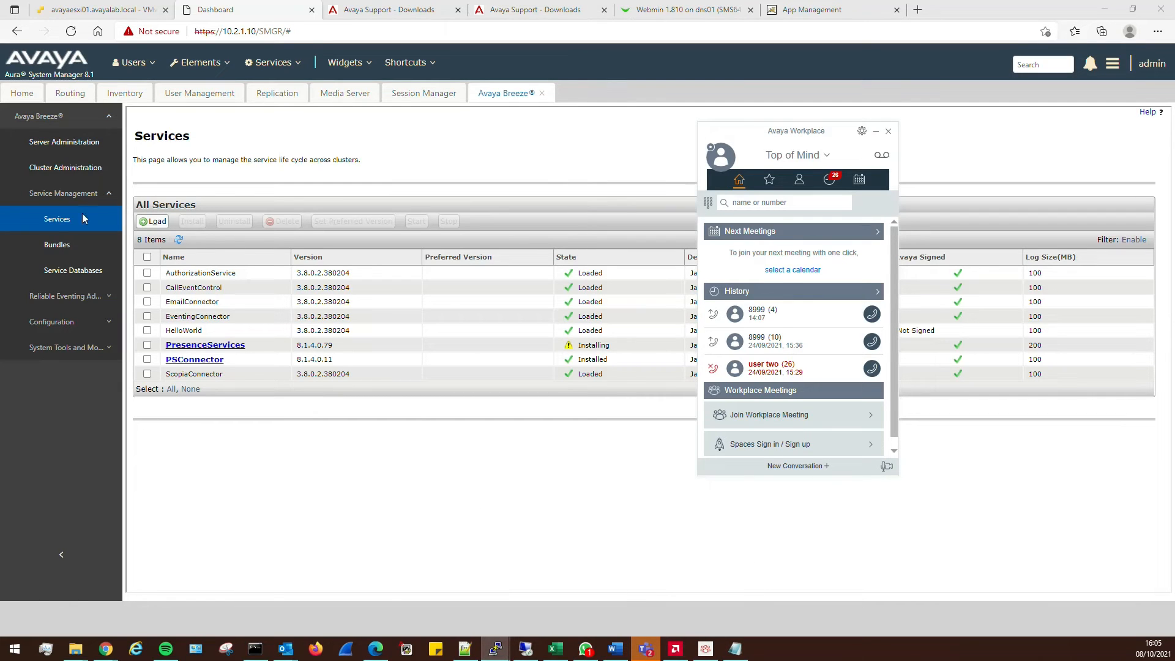
{"action": "mouse_move", "coordinate": [497, 650]}
{"action": "right_click", "coordinate": [496, 648]}
{"action": "left_click", "coordinate": [464, 582]}
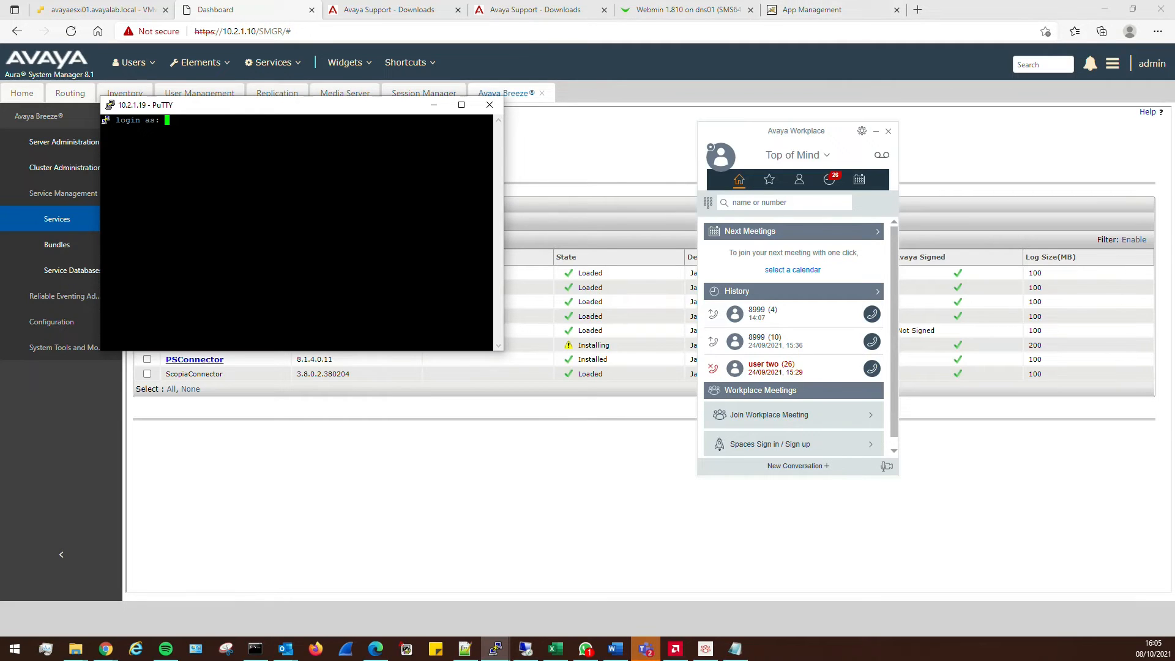
Log in to Session Manager 10.2.1.19 with the account name and password, and run traceSM
{"action": "key", "text": "Return"}
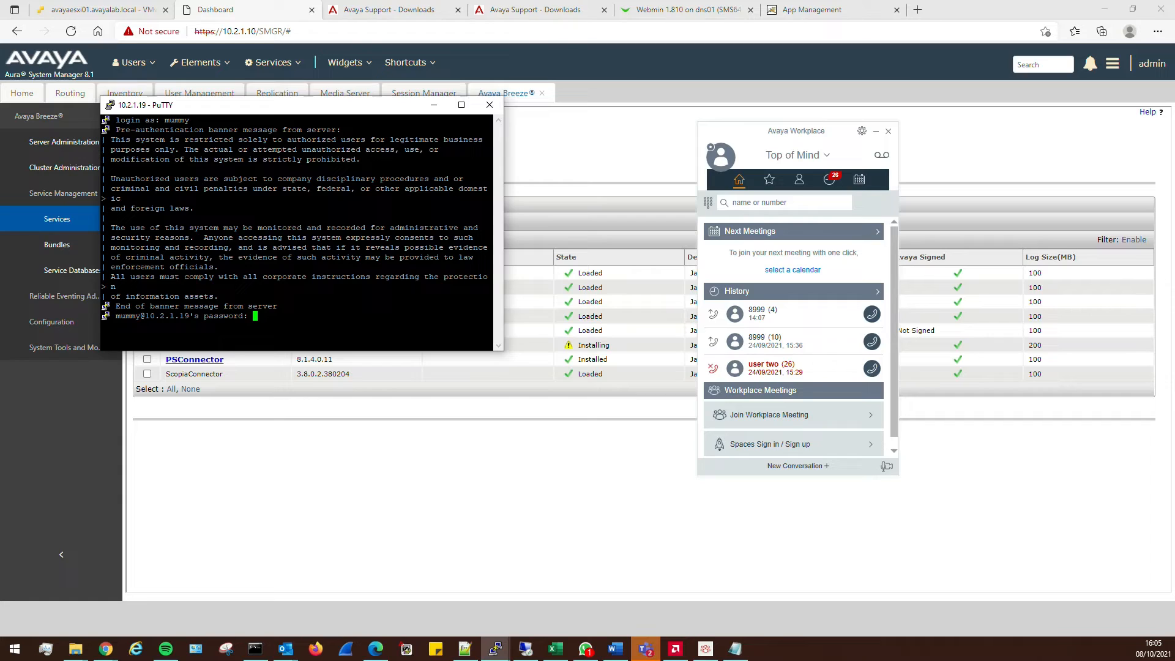
{"action": "key", "text": "Return"}
{"action": "key", "text": "Return"}
{"action": "key", "text": "Return"}
{"action": "key", "text": "Return"}
{"action": "key", "text": "Return"}
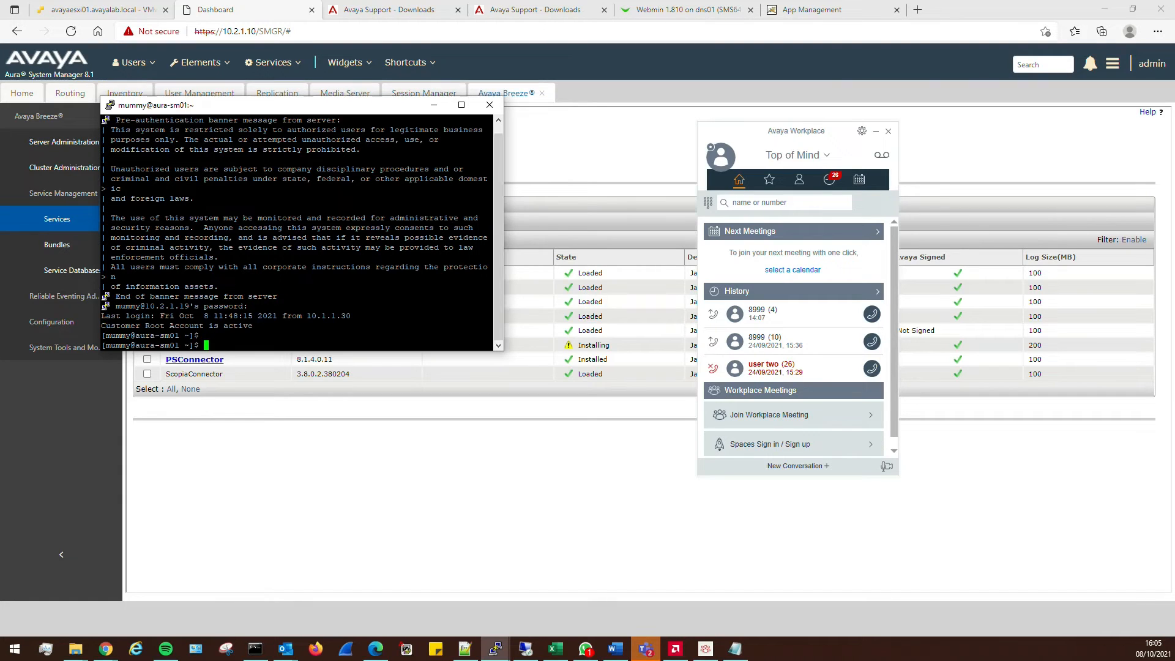
{"action": "key", "text": "Return"}
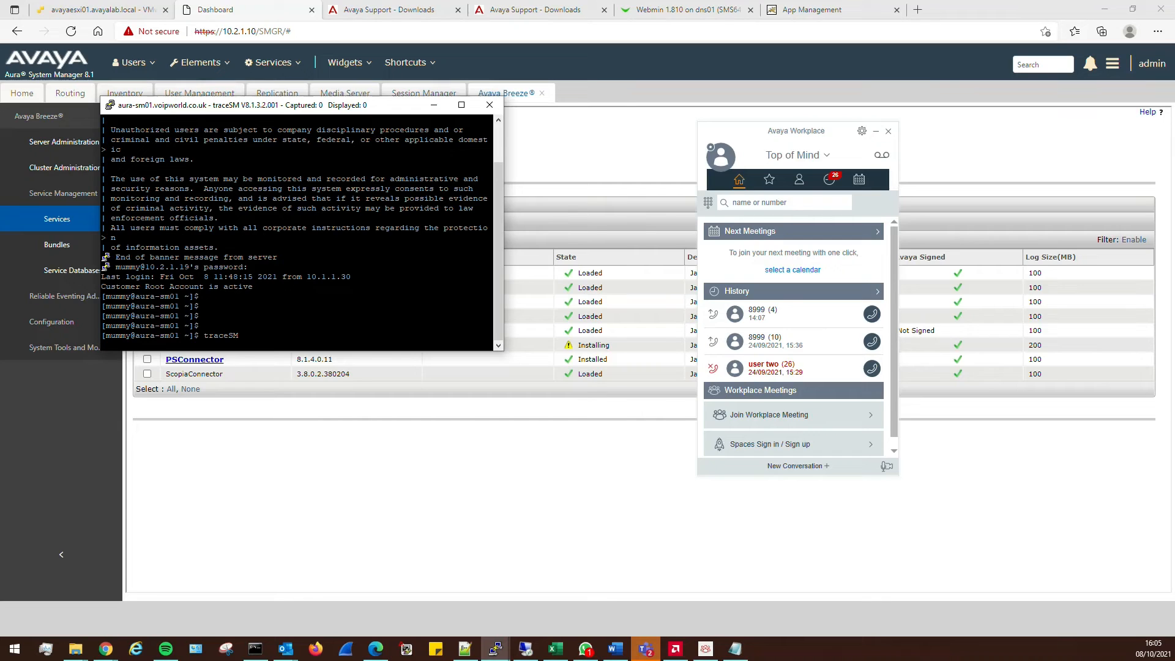
{"action": "left_click", "coordinate": [434, 104]}
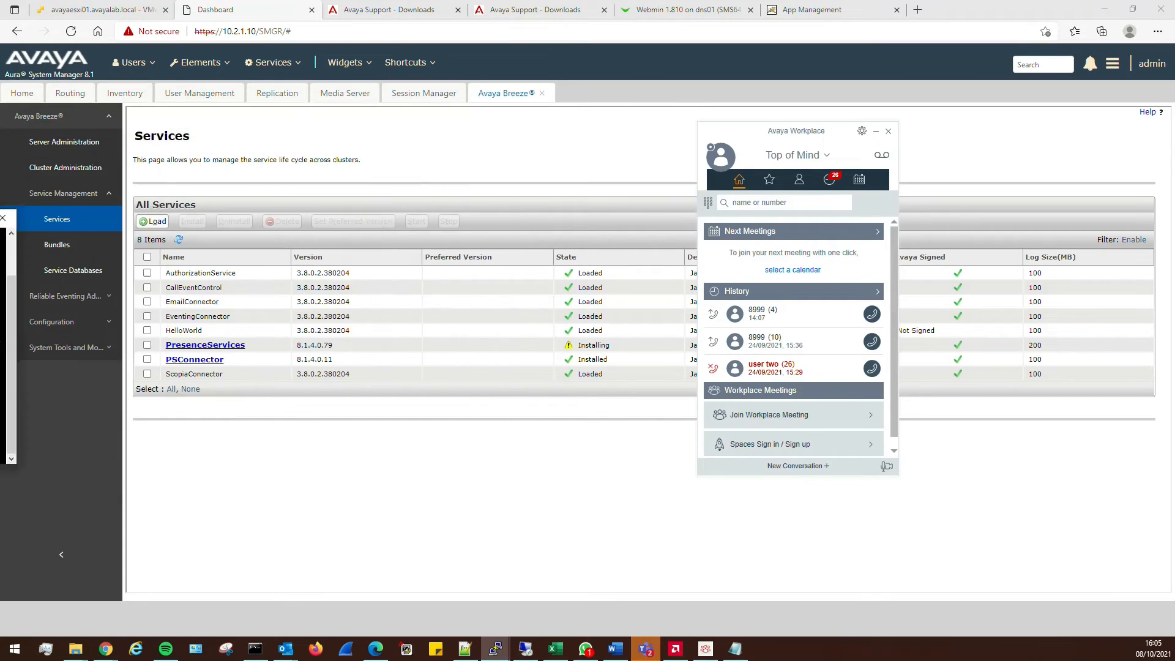
Start a SIP-only traceSM capture, then bring Avaya Workplace forward and move traceSM aside
{"action": "left_click", "coordinate": [57, 218]}
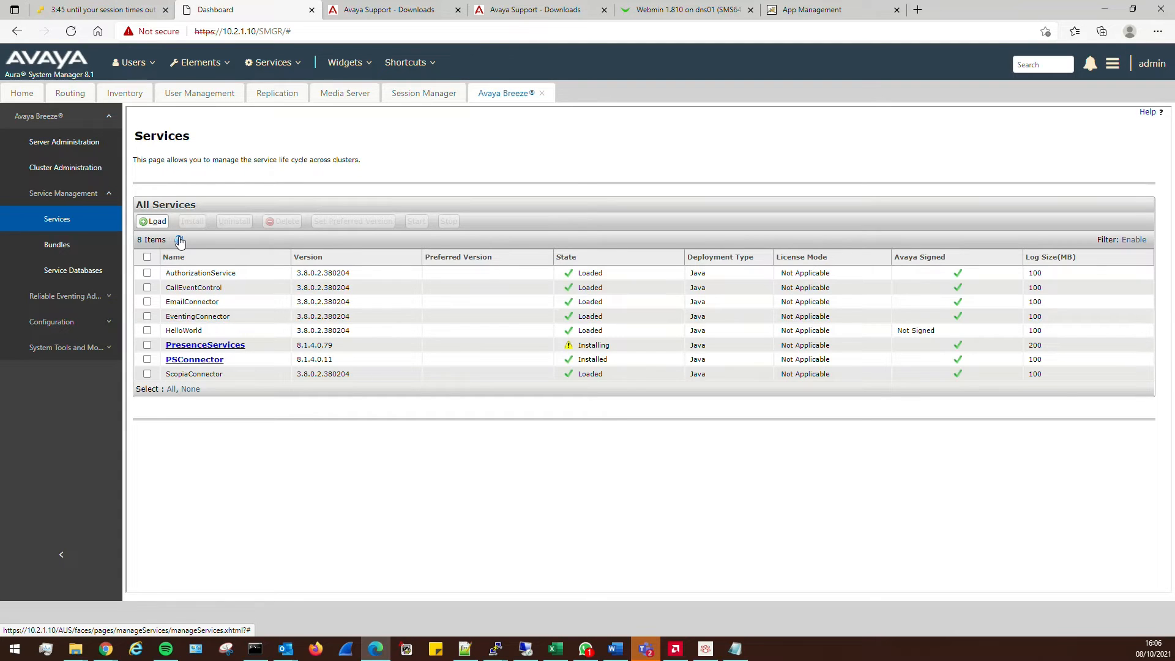
{"action": "key", "text": "alt+Tab"}
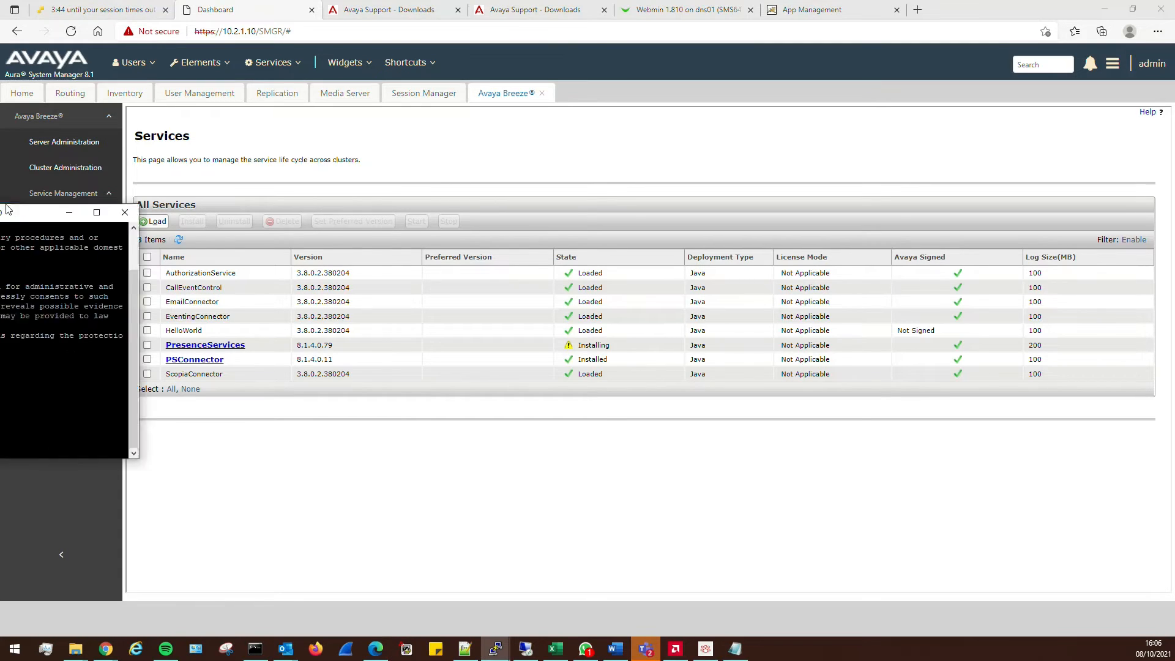
{"action": "key", "text": "s"}
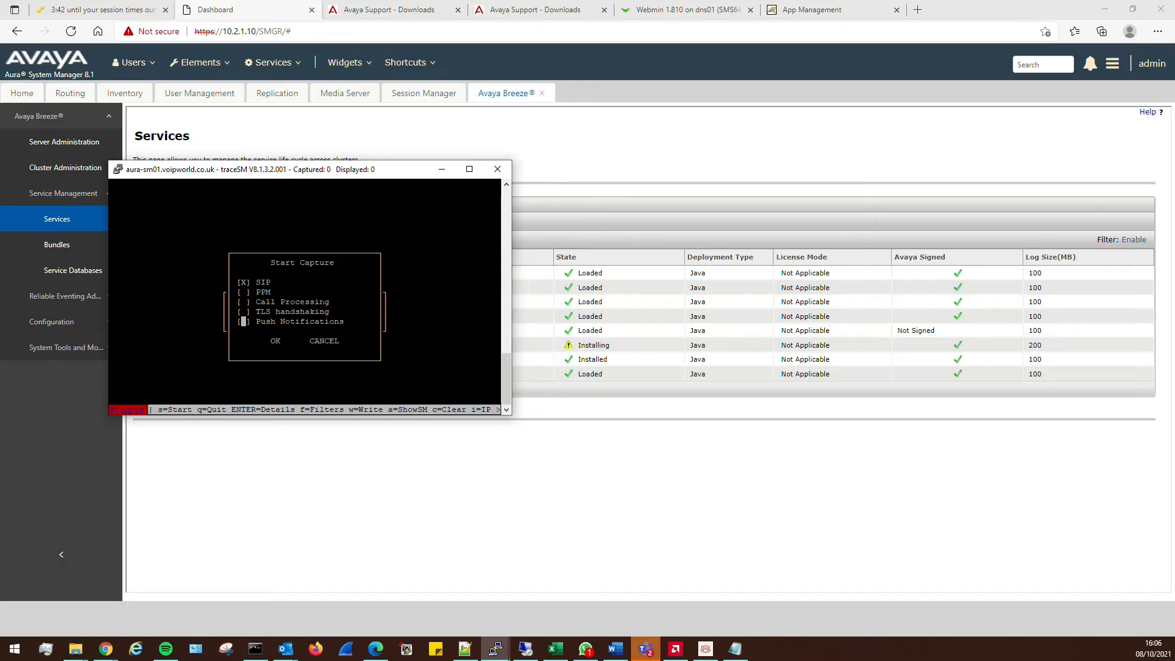
{"action": "key", "text": "Tab"}
{"action": "key", "text": "Return"}
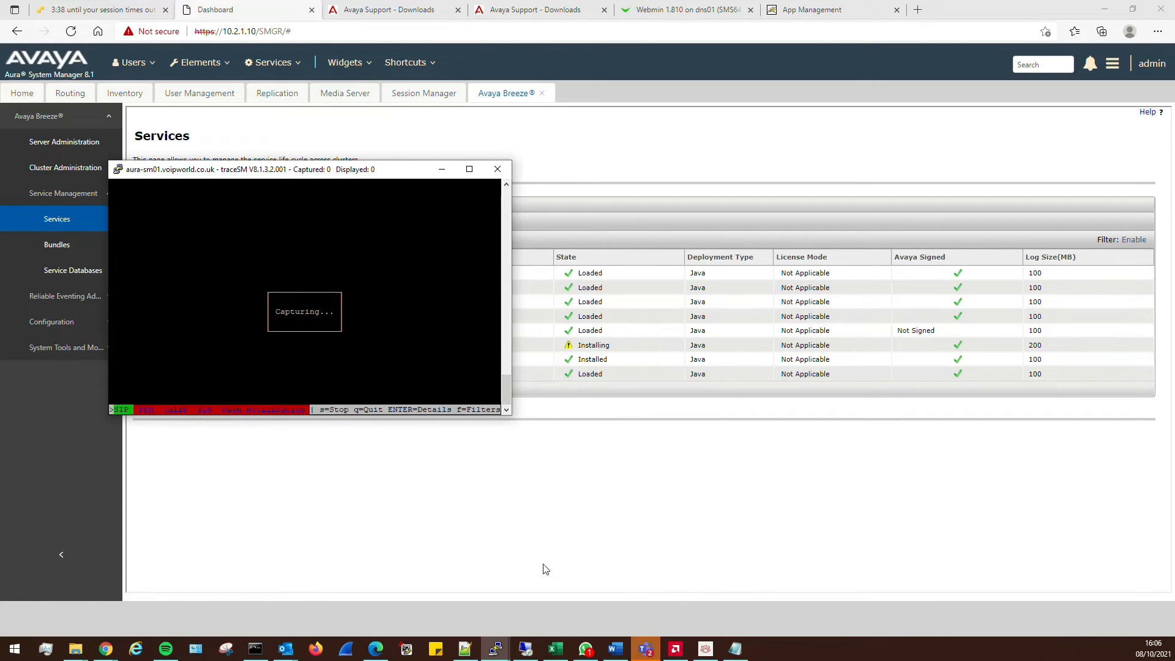
{"action": "left_click", "coordinate": [706, 649]}
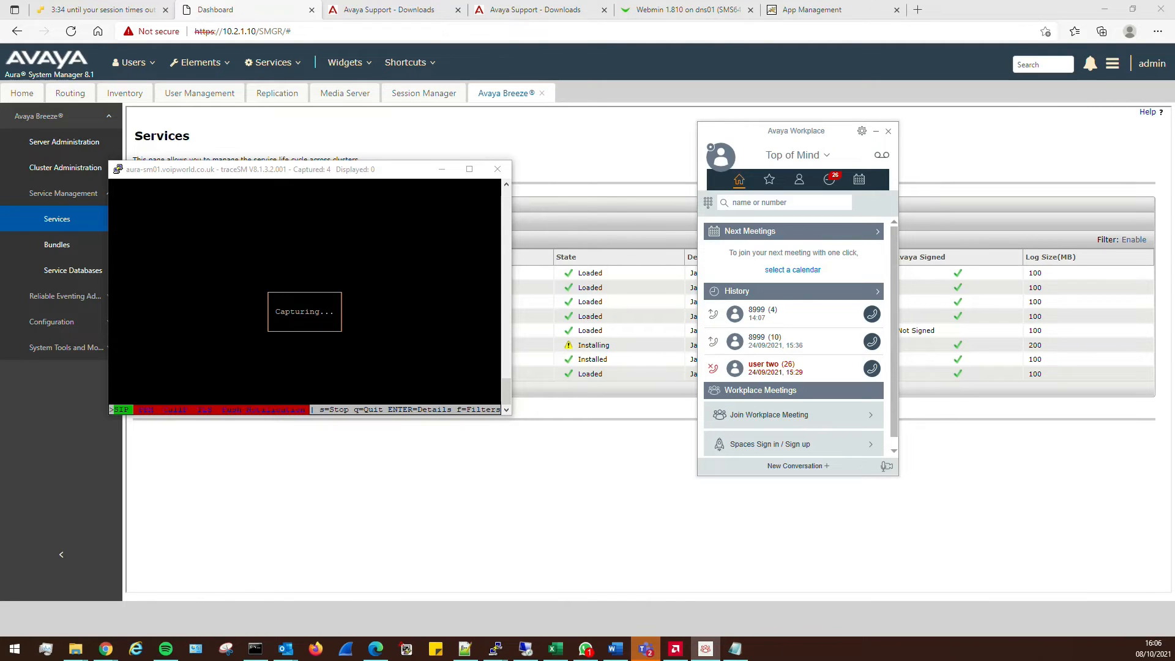
{"action": "left_click_drag", "start_coordinate": [350, 176], "coordinate": [311, 178]}
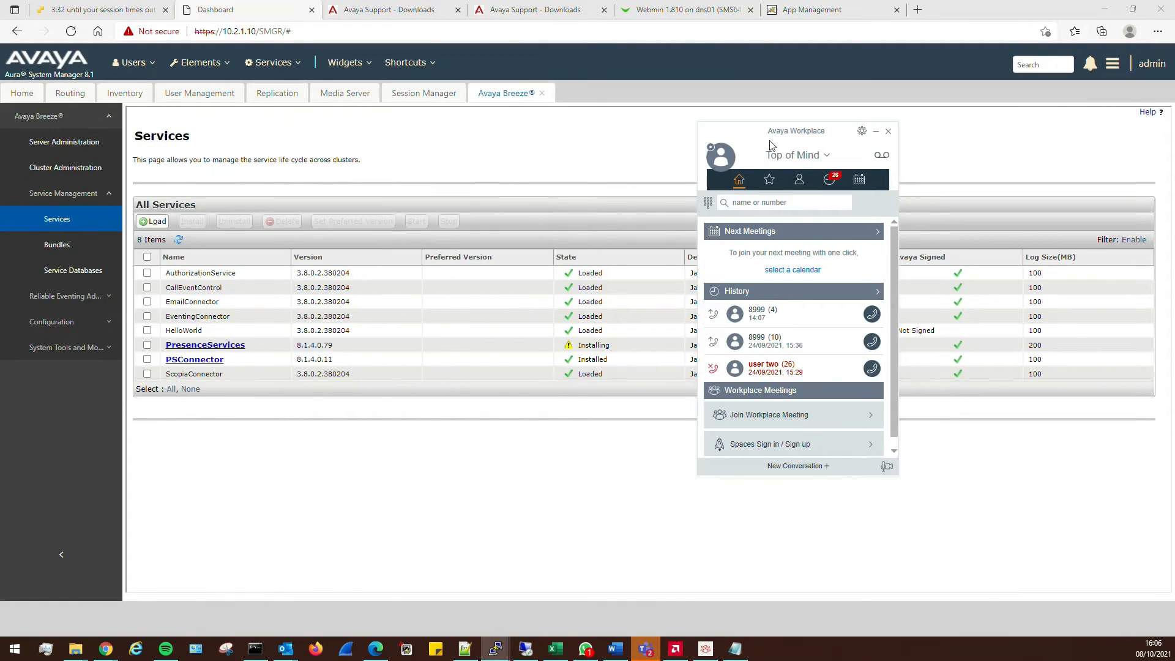
Check PresenceServices' install status (step 3 of 3 on Breezecp01), refresh Services, and return to traceSM
{"action": "left_click", "coordinate": [177, 240]}
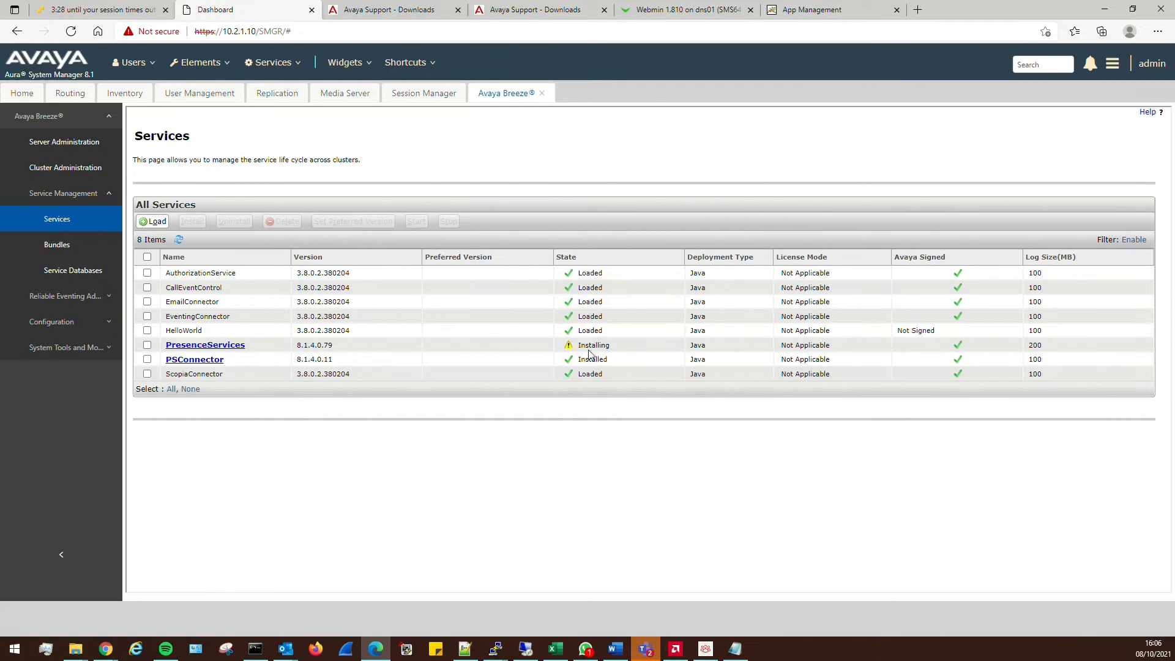
{"action": "left_click", "coordinate": [569, 348]}
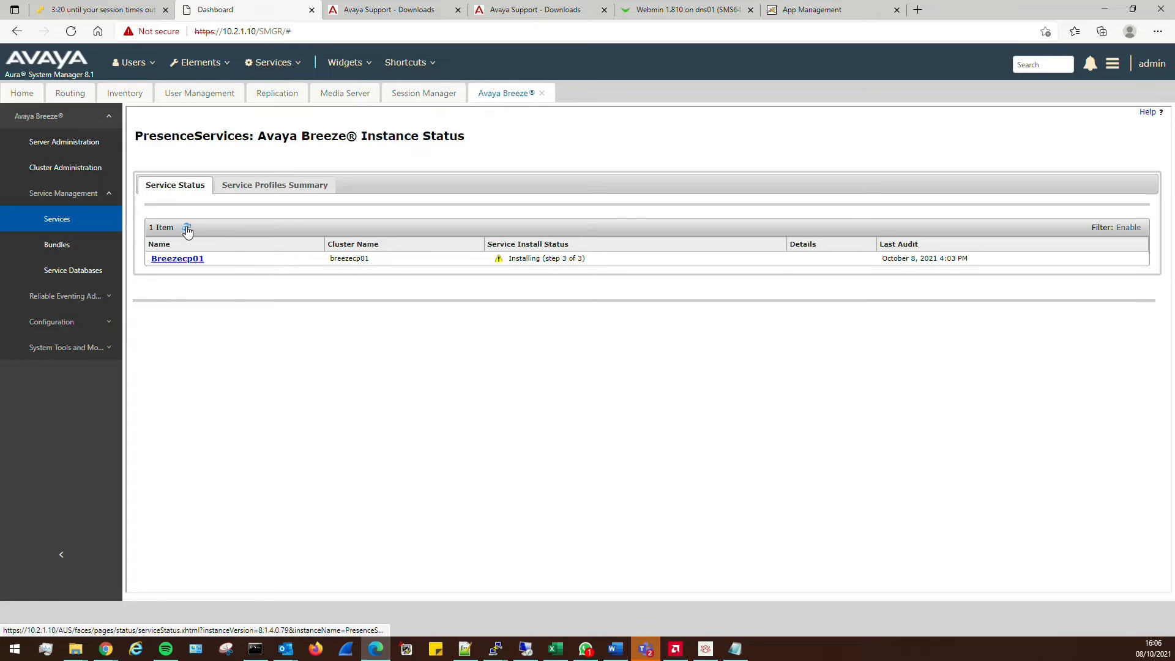
{"action": "left_click", "coordinate": [54, 221]}
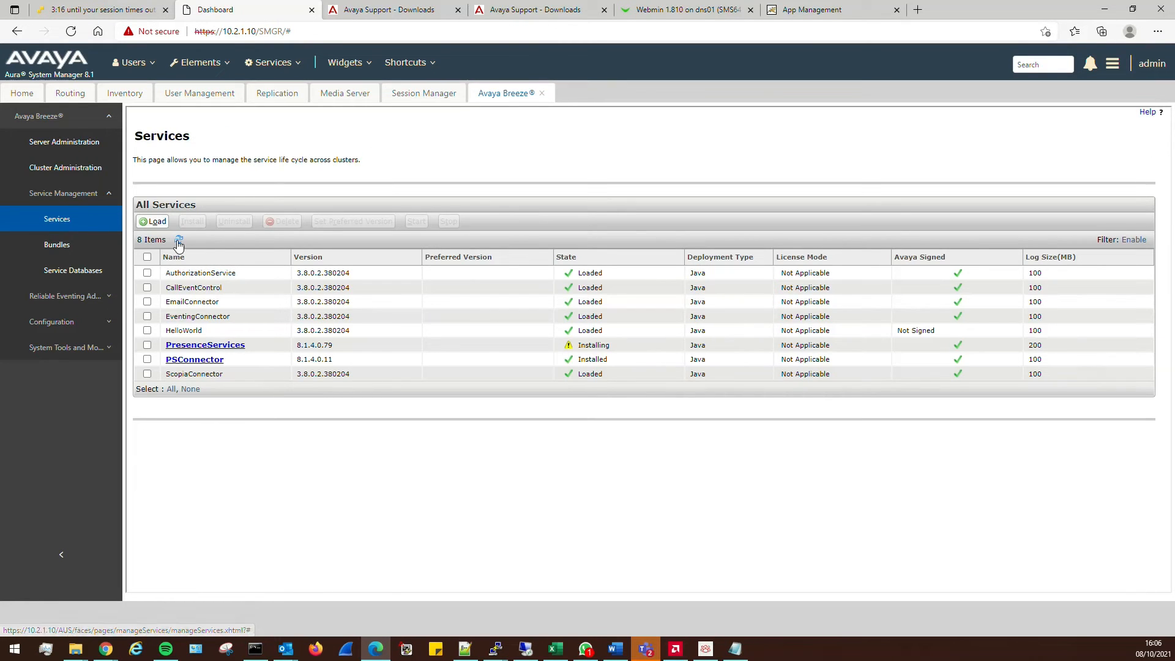
{"action": "left_click", "coordinate": [178, 240]}
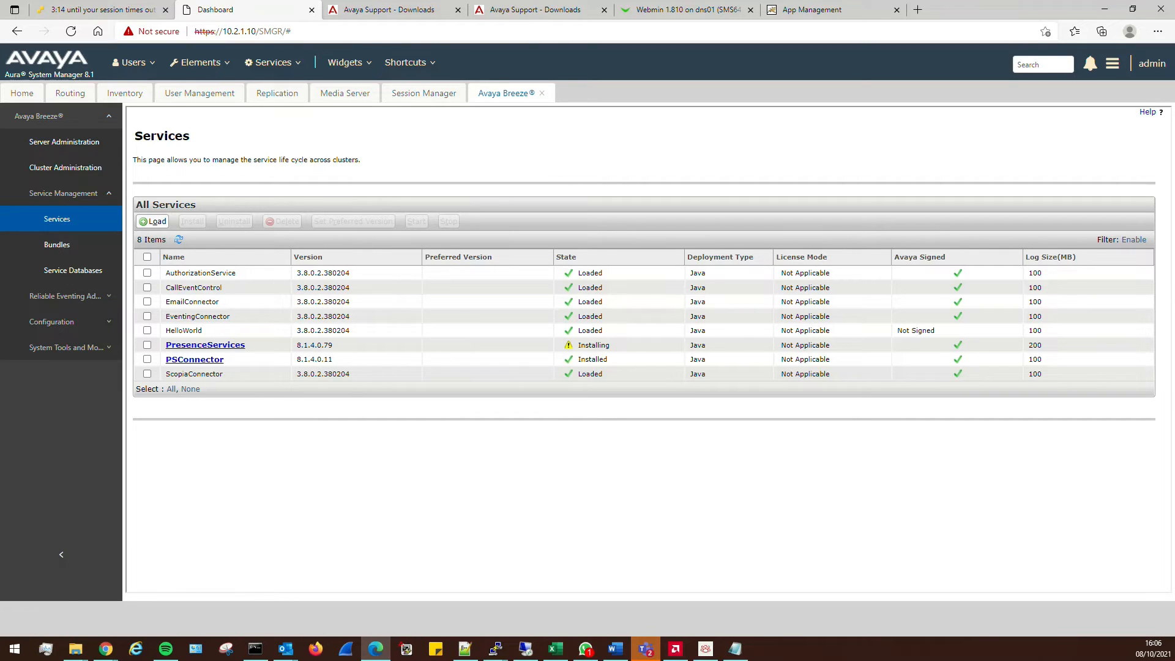
{"action": "key", "text": "alt+Tab"}
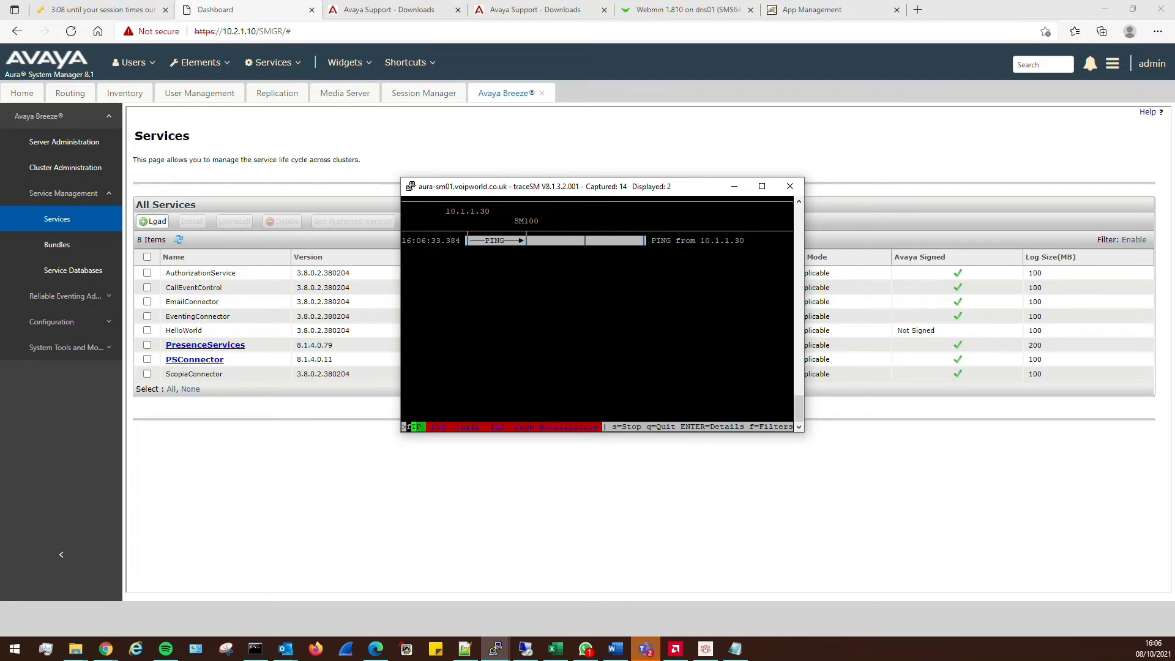
Filter the traceSM capture with 'f-ni -no' to hide PING/PONG and OPTIONS messages
{"action": "left_click", "coordinate": [404, 427]}
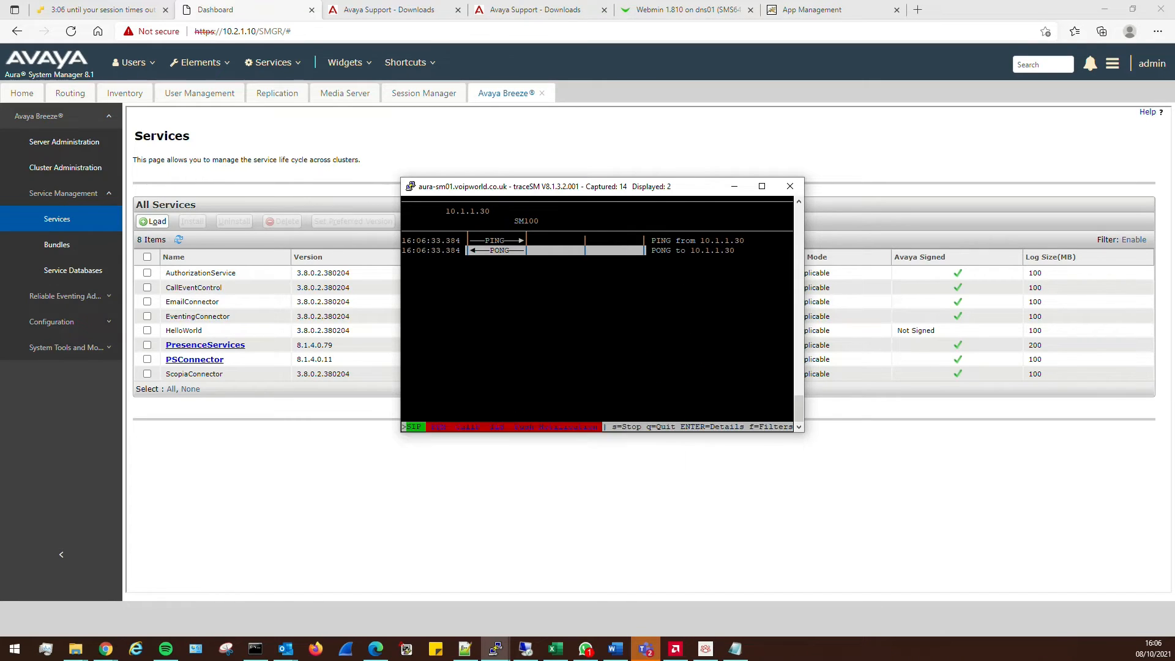
{"action": "type", "text": "f-ni -no"}
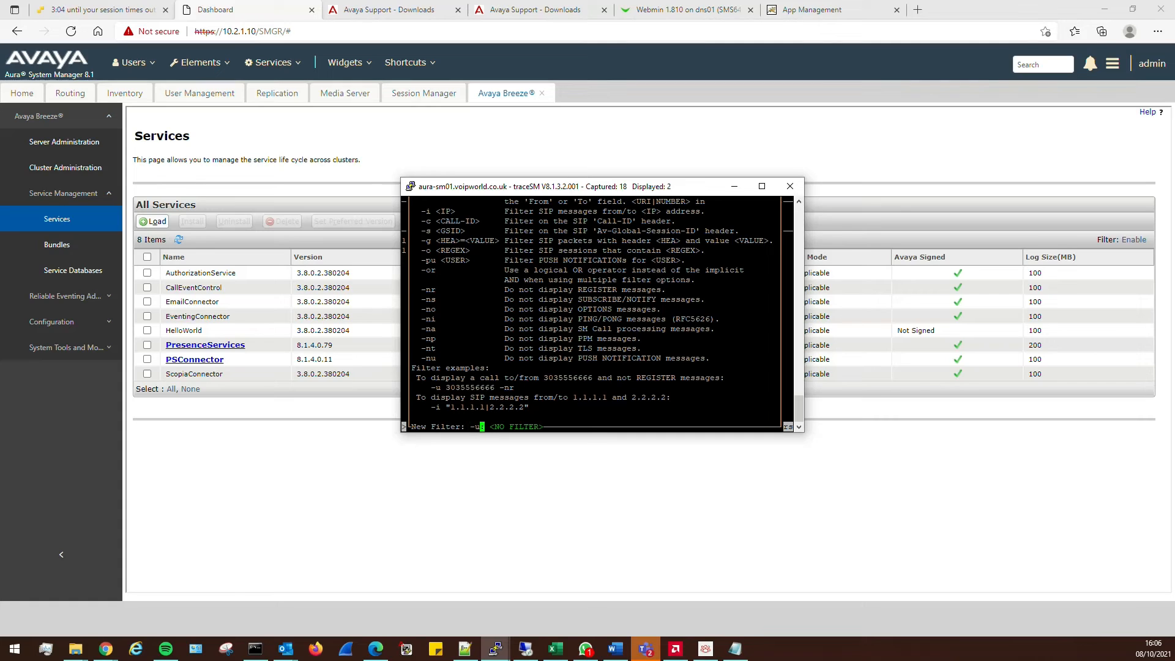
{"action": "key", "text": "Return"}
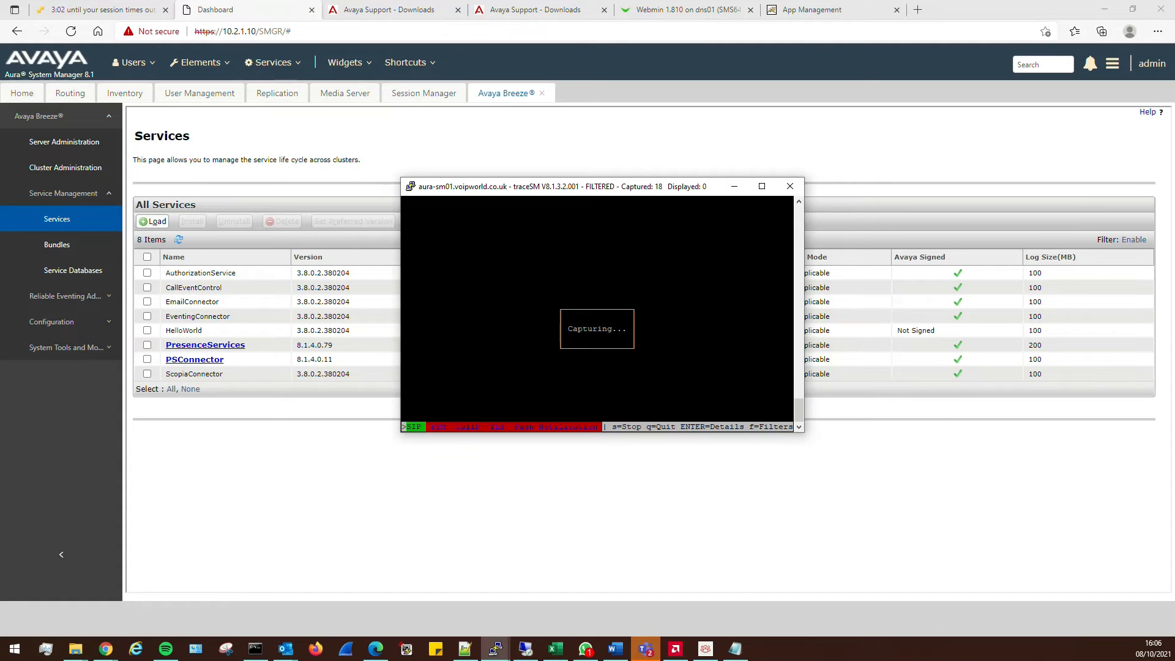
Sign extension 2002 out and back in to Workplace, enlarge traceSM, then show the Breeze services list
{"action": "key", "text": "alt+Tab"}
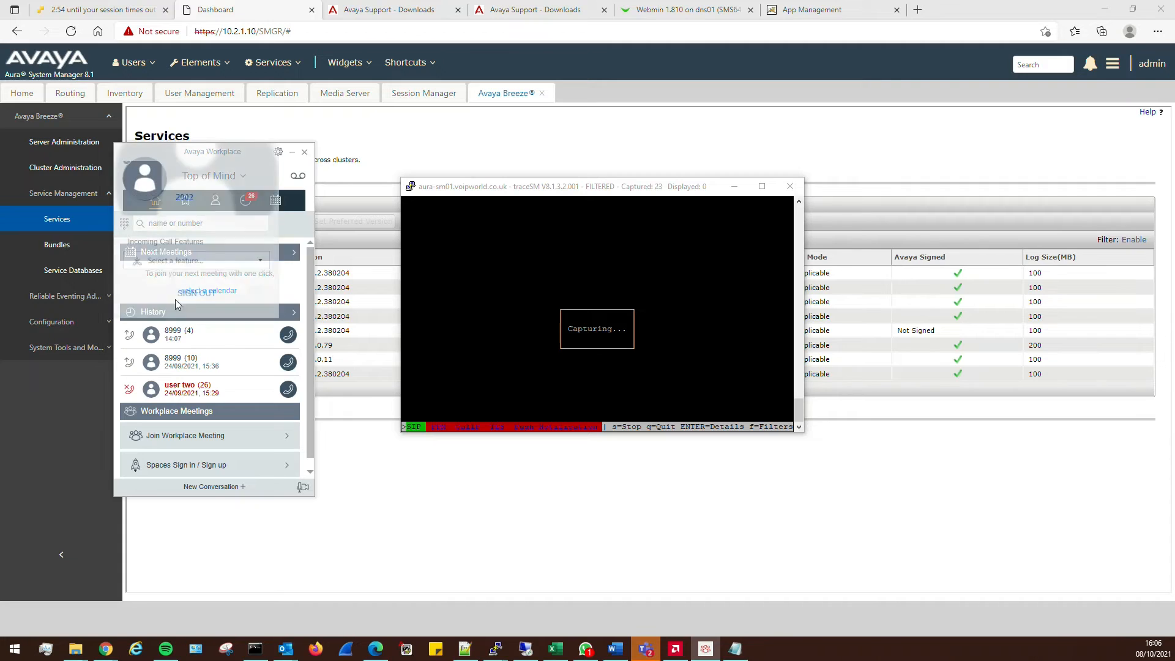
{"action": "left_click", "coordinate": [175, 299]}
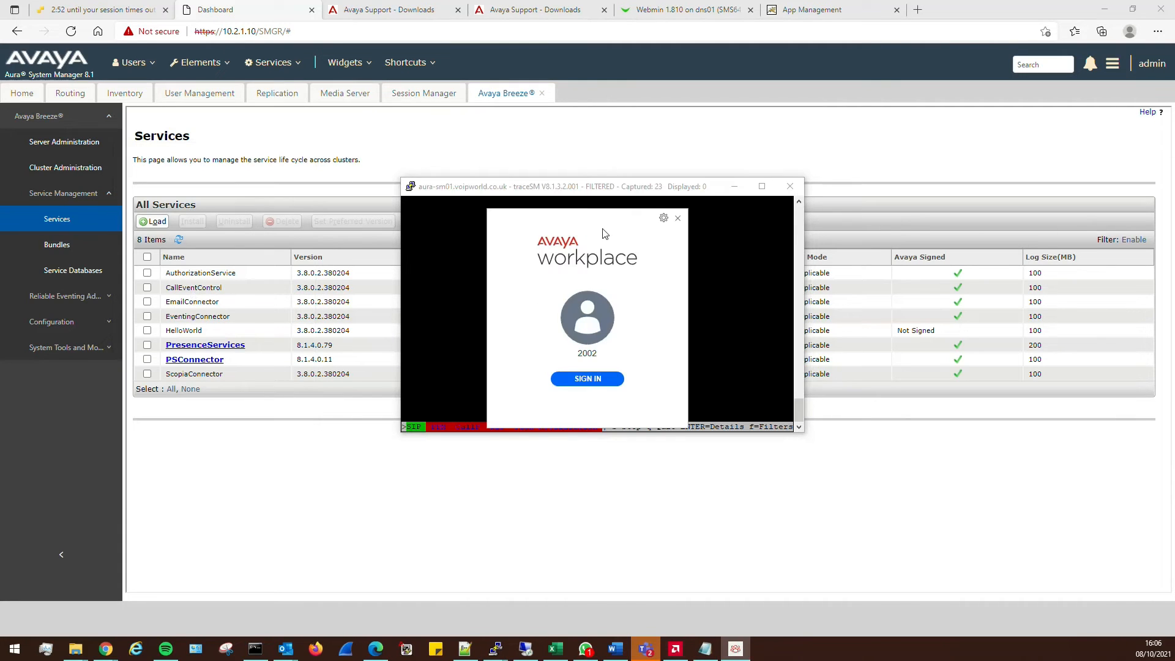
{"action": "left_click_drag", "start_coordinate": [605, 234], "coordinate": [958, 235]}
{"action": "left_click", "coordinate": [961, 379]}
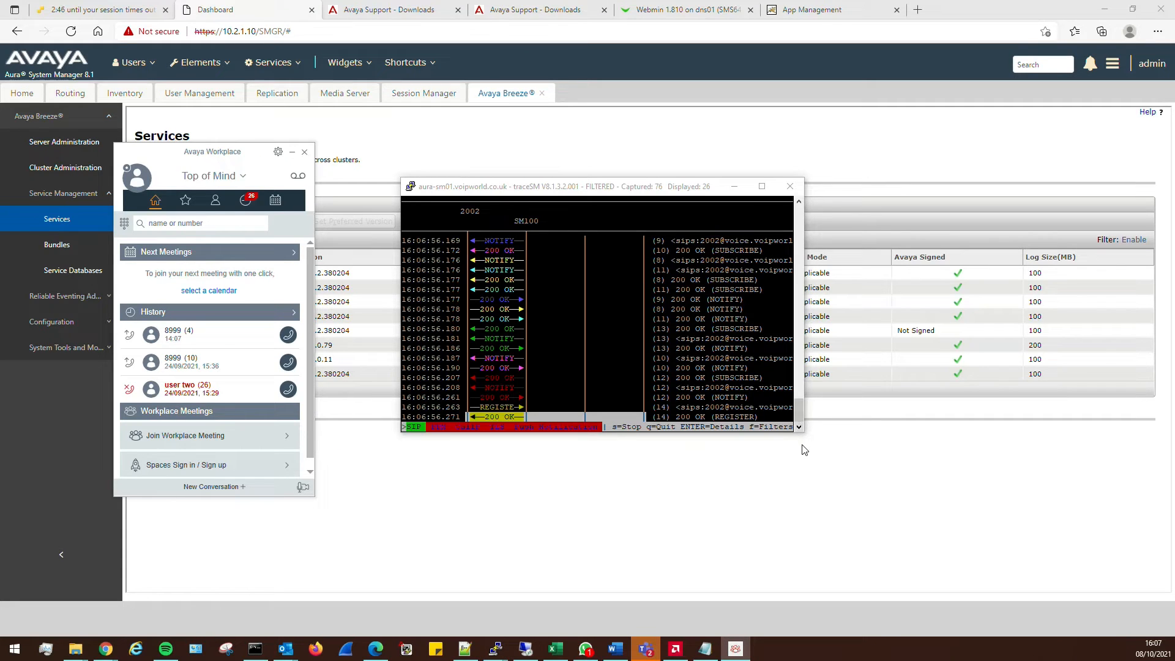
{"action": "left_click_drag", "start_coordinate": [803, 432], "coordinate": [1077, 550]}
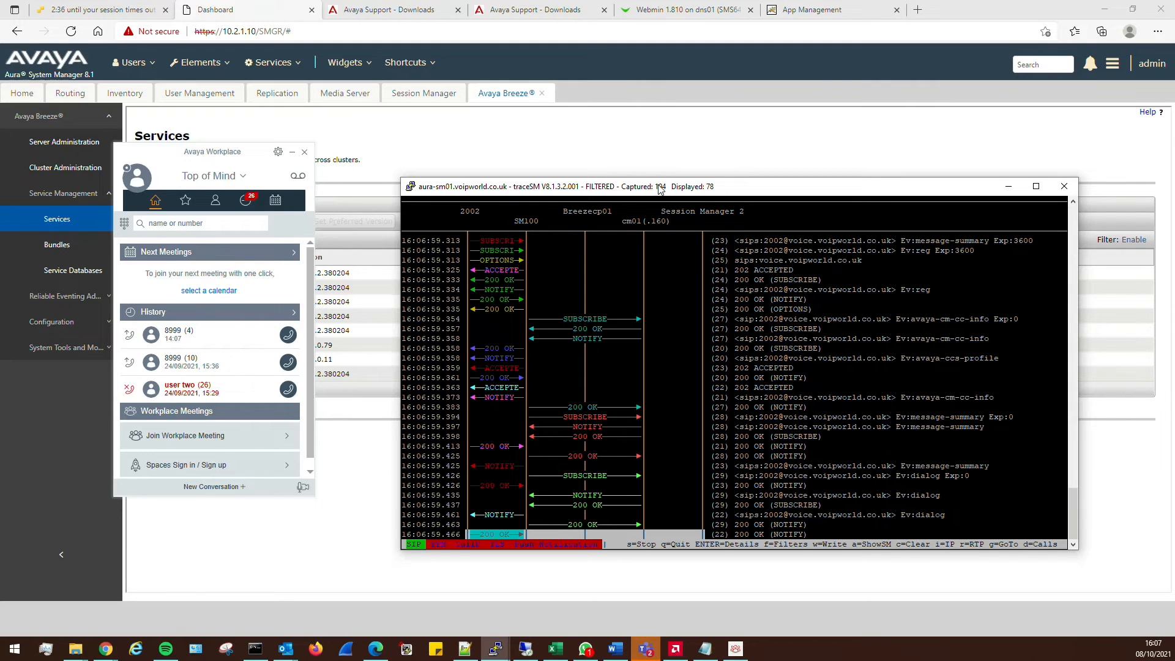
{"action": "left_click", "coordinate": [376, 649]}
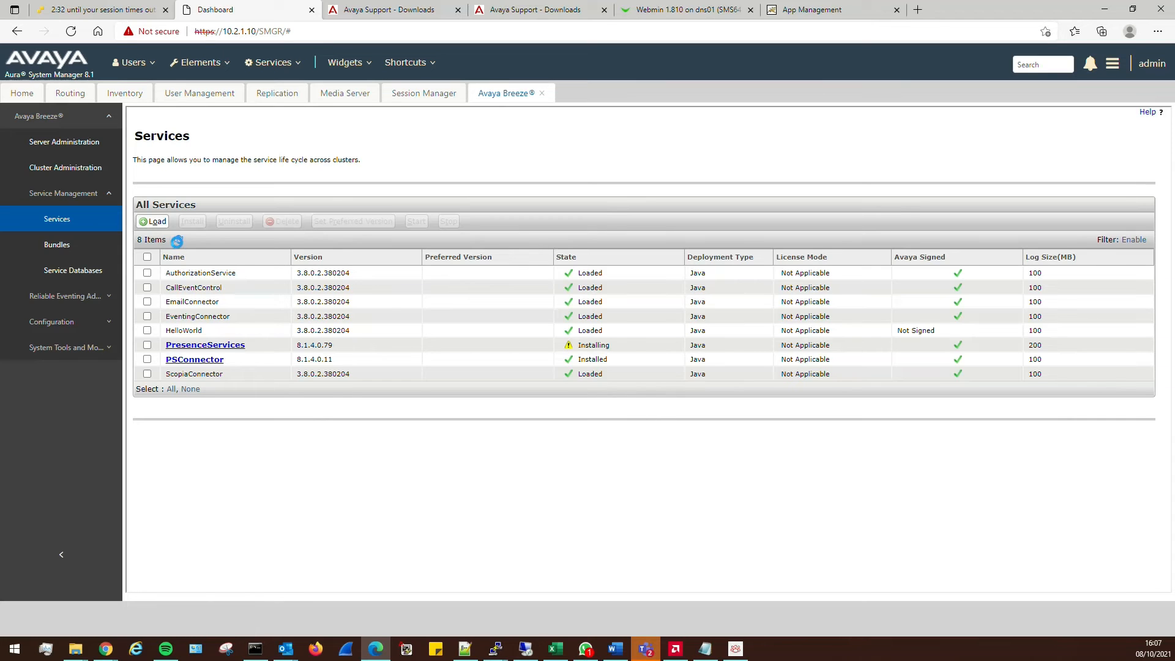
Relabel the traceSM call-flow columns by IP address and move the trace window aside
{"action": "key", "text": "alt+Tab"}
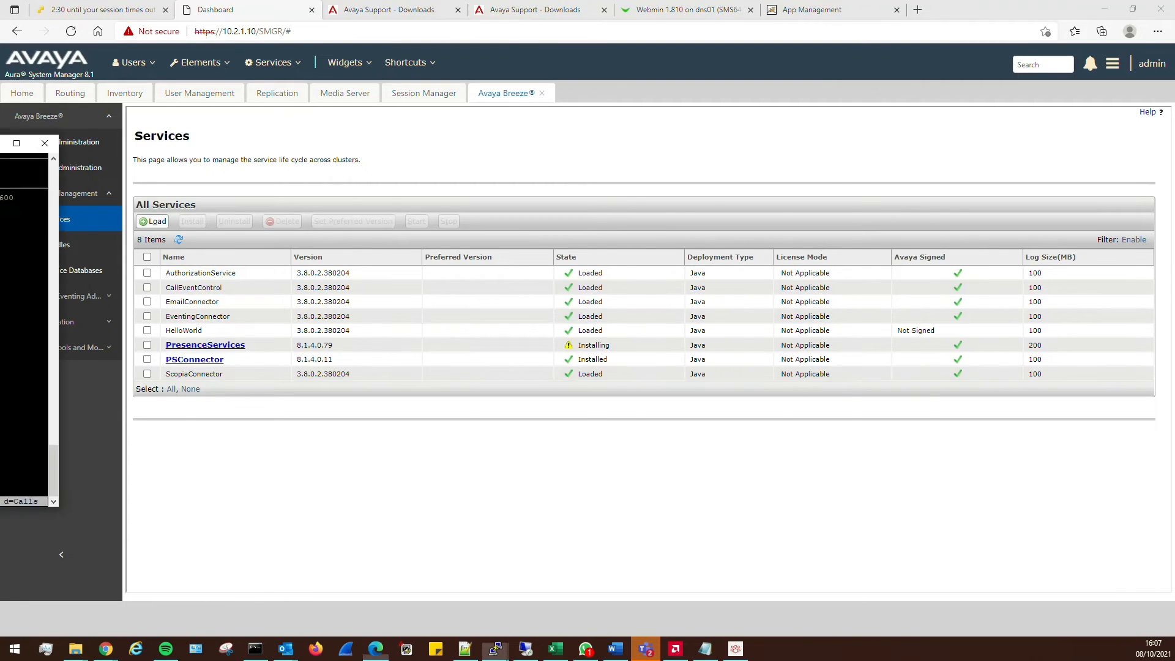
{"action": "key", "text": "i"}
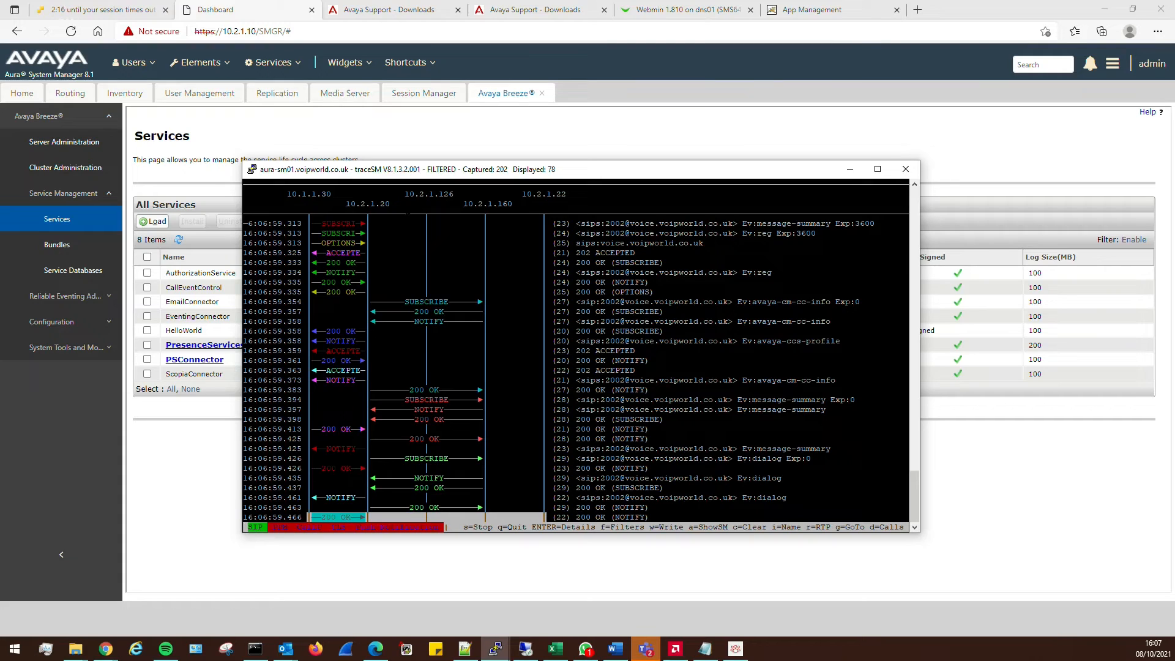
{"action": "left_click_drag", "start_coordinate": [404, 194], "coordinate": [458, 194]}
{"action": "left_click_drag", "start_coordinate": [642, 175], "coordinate": [892, 114]}
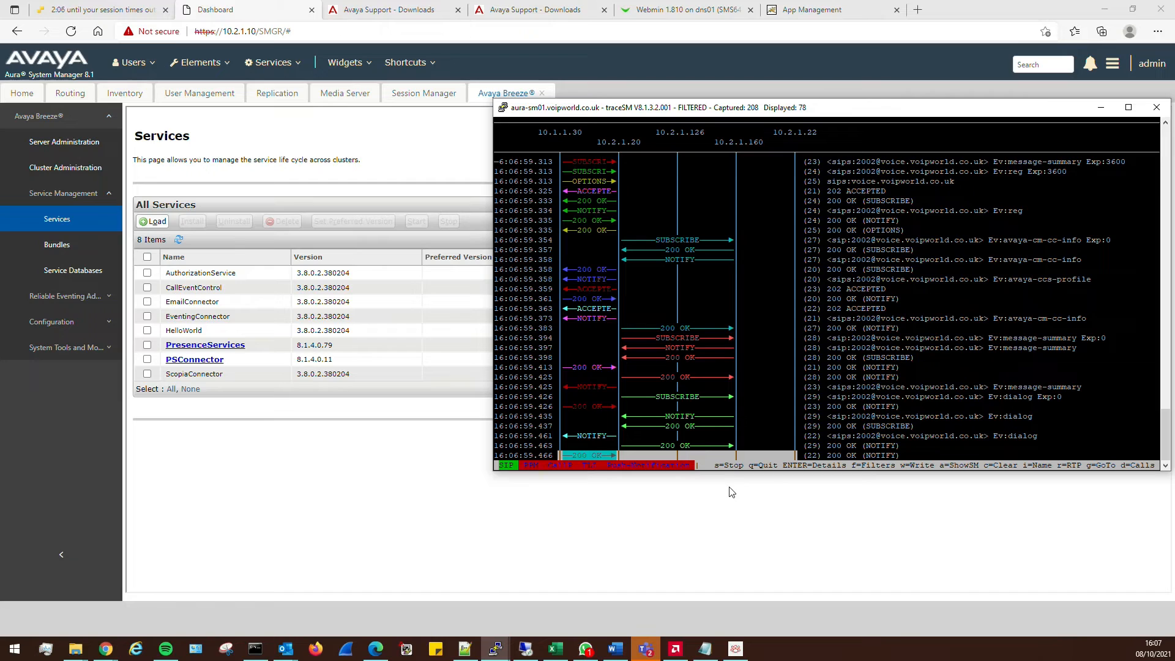
Refresh the Breeze services list several times to check install state, then go to Breezecp01's console
{"action": "left_click", "coordinate": [185, 288]}
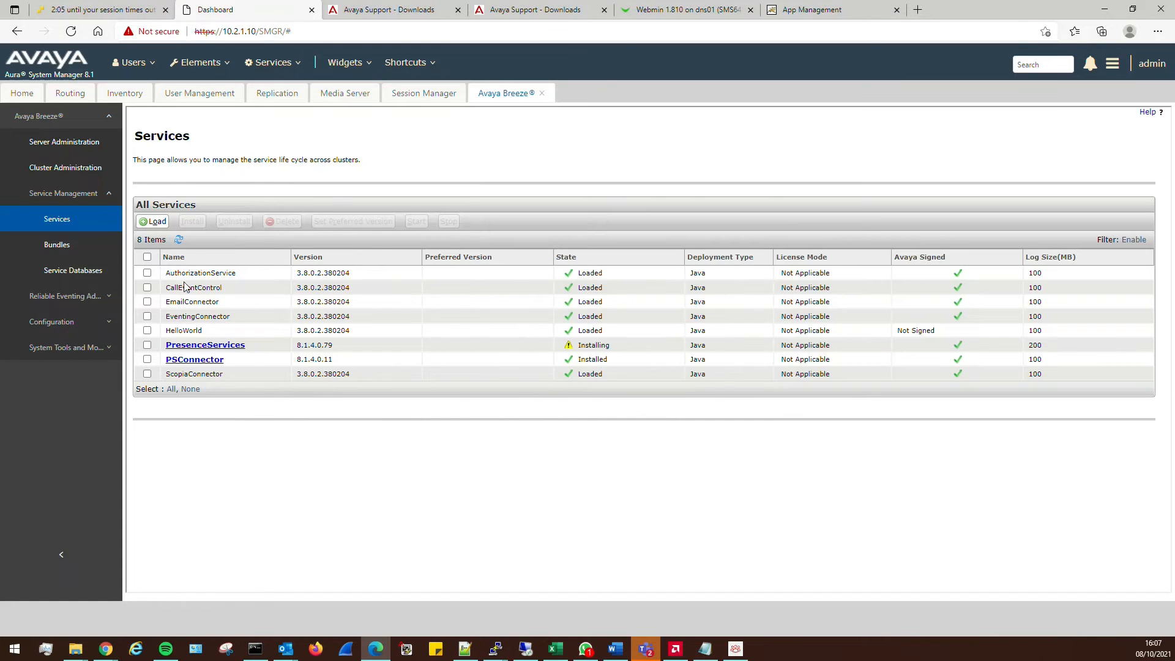
{"action": "left_click", "coordinate": [179, 240]}
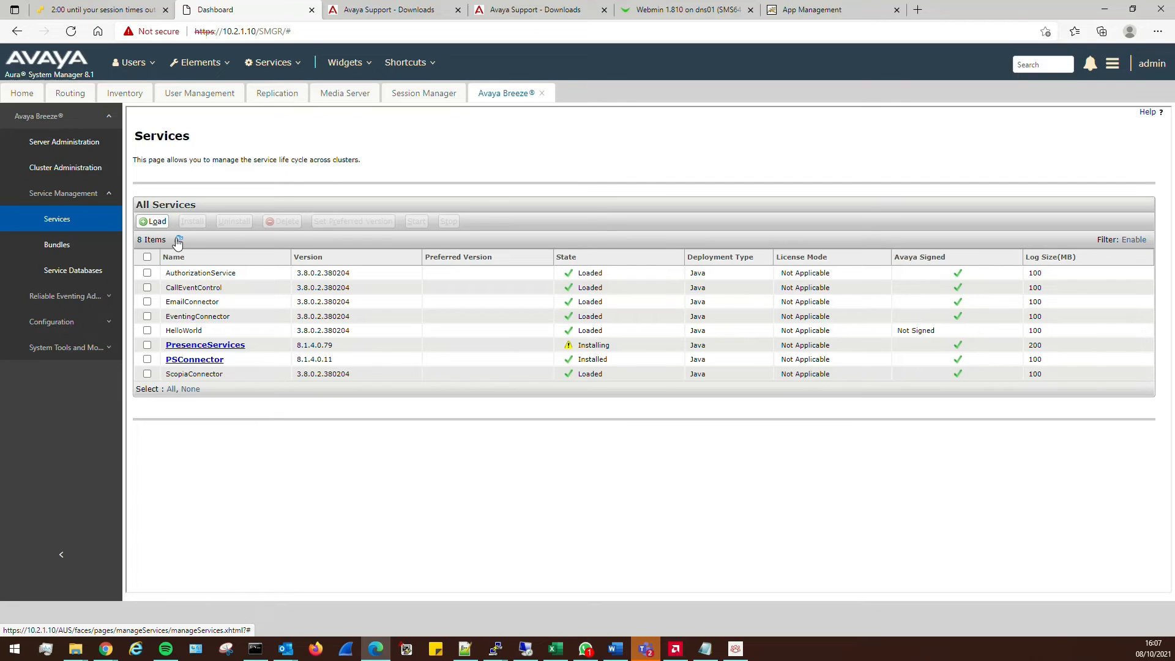
{"action": "left_click", "coordinate": [179, 240]}
{"action": "left_click", "coordinate": [178, 241]}
{"action": "left_click", "coordinate": [96, 9]}
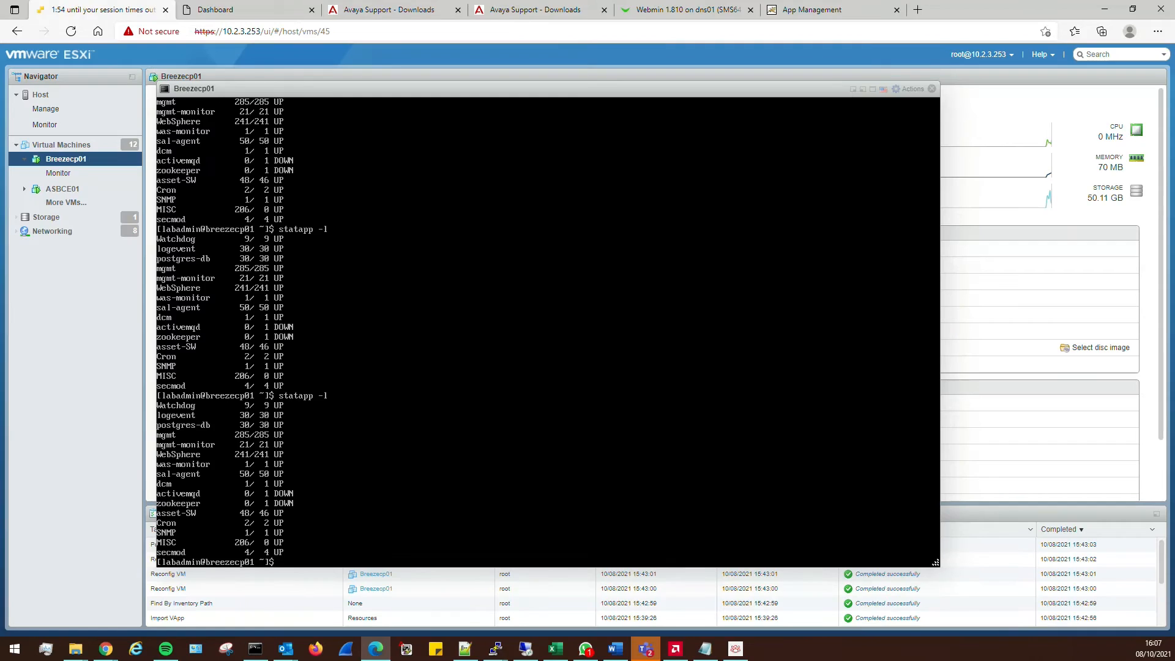
Rerun statapp -l on Breezecp01, then close its console and return to System Manager
{"action": "key", "text": "Return"}
{"action": "key", "text": "Return"}
{"action": "key", "text": "Return"}
{"action": "key", "text": "Return"}
{"action": "key", "text": "Return"}
{"action": "key", "text": "Return"}
{"action": "key", "text": "Return"}
{"action": "key", "text": "Return"}
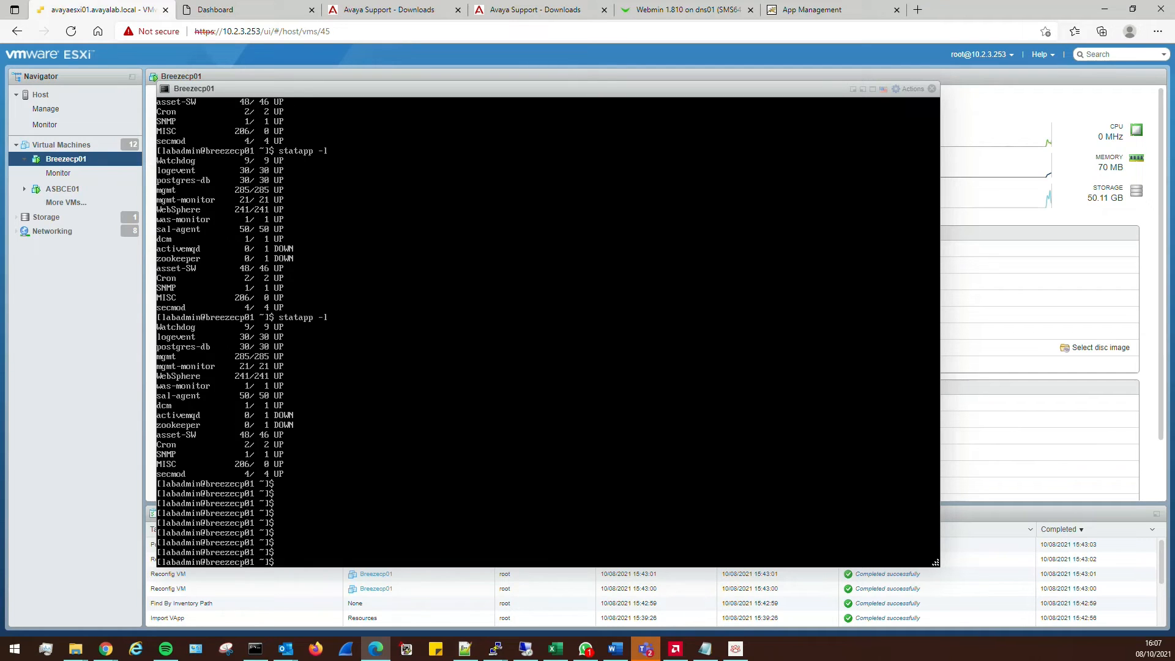
{"action": "key", "text": "Up"}
{"action": "key", "text": "Return"}
{"action": "key", "text": "Return"}
{"action": "key", "text": "Return"}
{"action": "key", "text": "Return"}
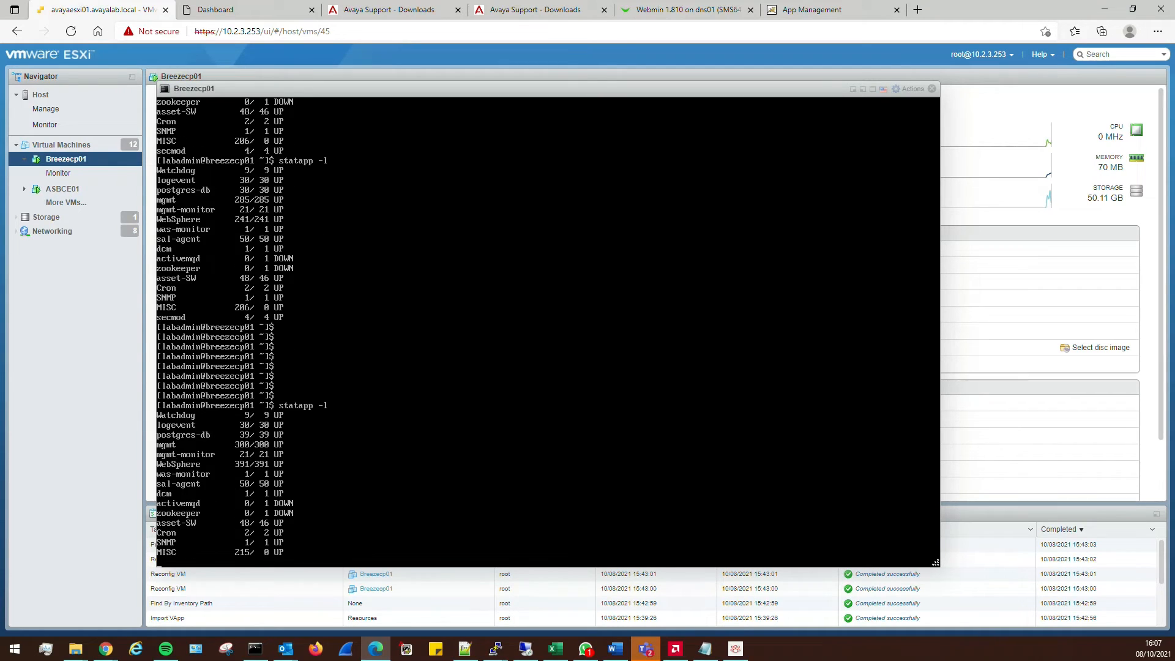
{"action": "key", "text": "Return"}
{"action": "key", "text": "Return"}
{"action": "key", "text": "Return"}
{"action": "key", "text": "Return"}
{"action": "key", "text": "Return"}
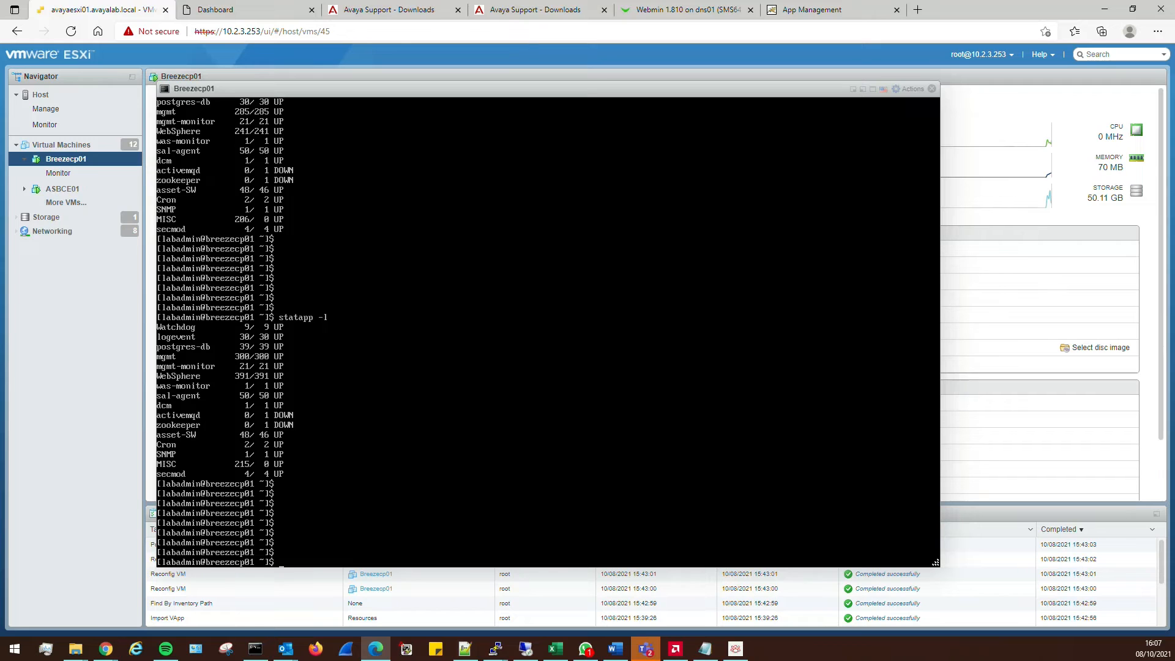
{"action": "left_click", "coordinate": [931, 89]}
{"action": "left_click", "coordinate": [226, 9]}
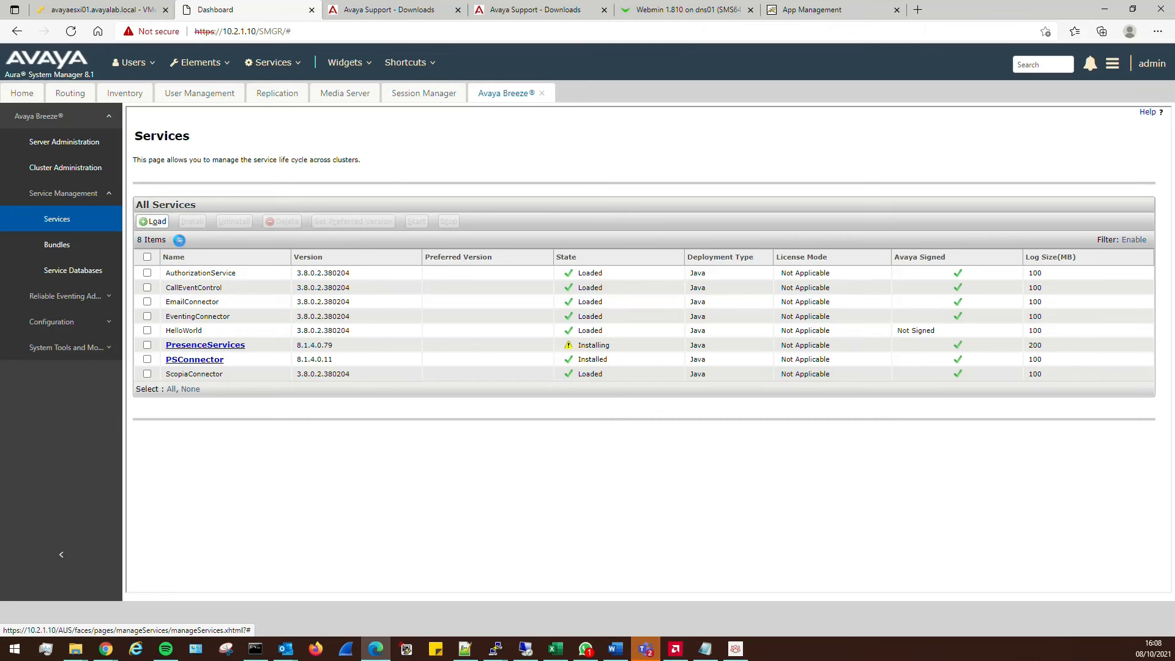
Bring up traceSM and step from the 16:07:48 SUBSCRIBEs to the 16:07:48.355 Service Unavailable reply
{"action": "left_click", "coordinate": [736, 649]}
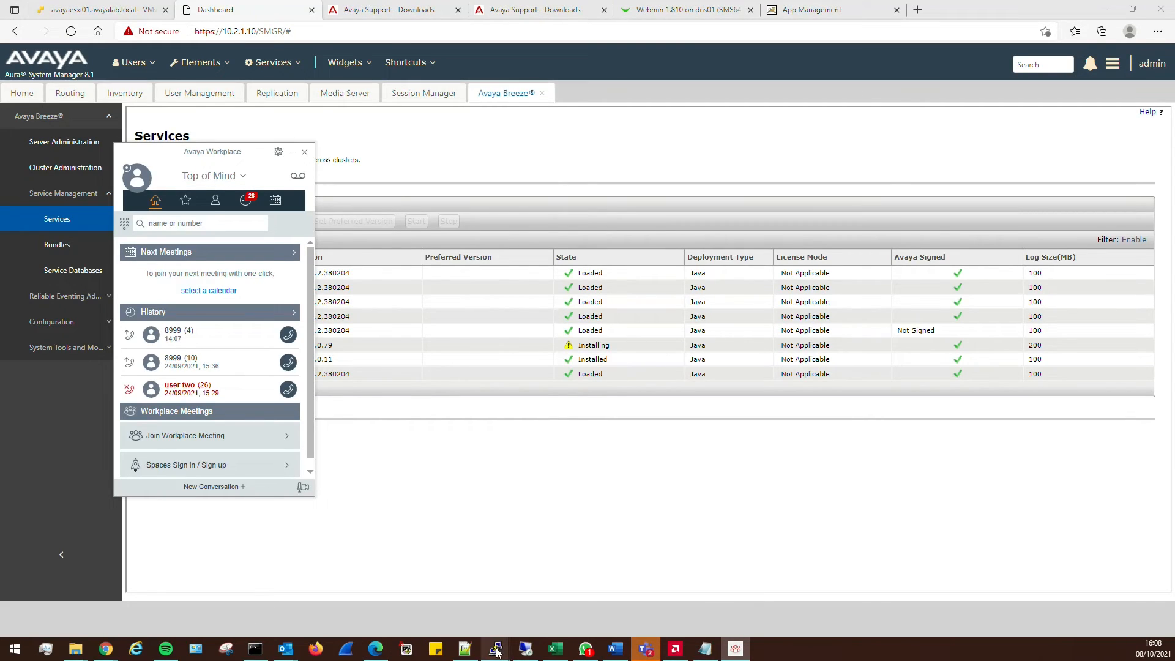
{"action": "mouse_move", "coordinate": [497, 650]}
{"action": "left_click", "coordinate": [728, 579]}
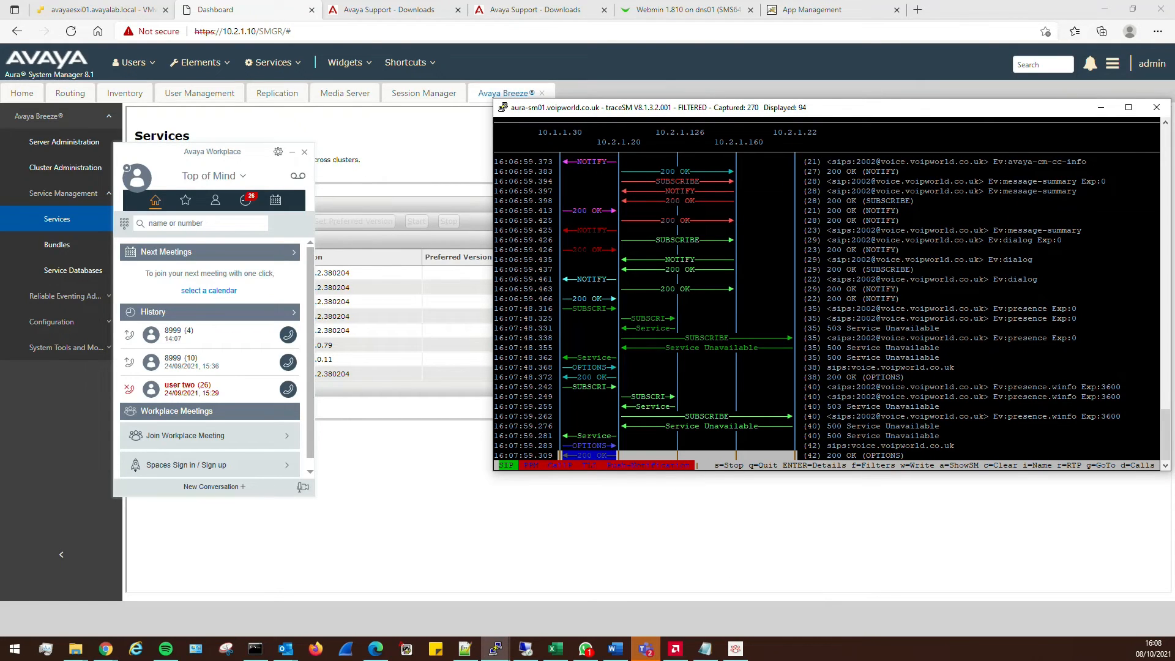
{"action": "left_click_drag", "start_coordinate": [626, 338], "coordinate": [720, 338]}
{"action": "left_click", "coordinate": [720, 338]}
{"action": "key", "text": "Up"}
{"action": "key", "text": "Up"}
{"action": "key", "text": "Up"}
{"action": "key", "text": "Up"}
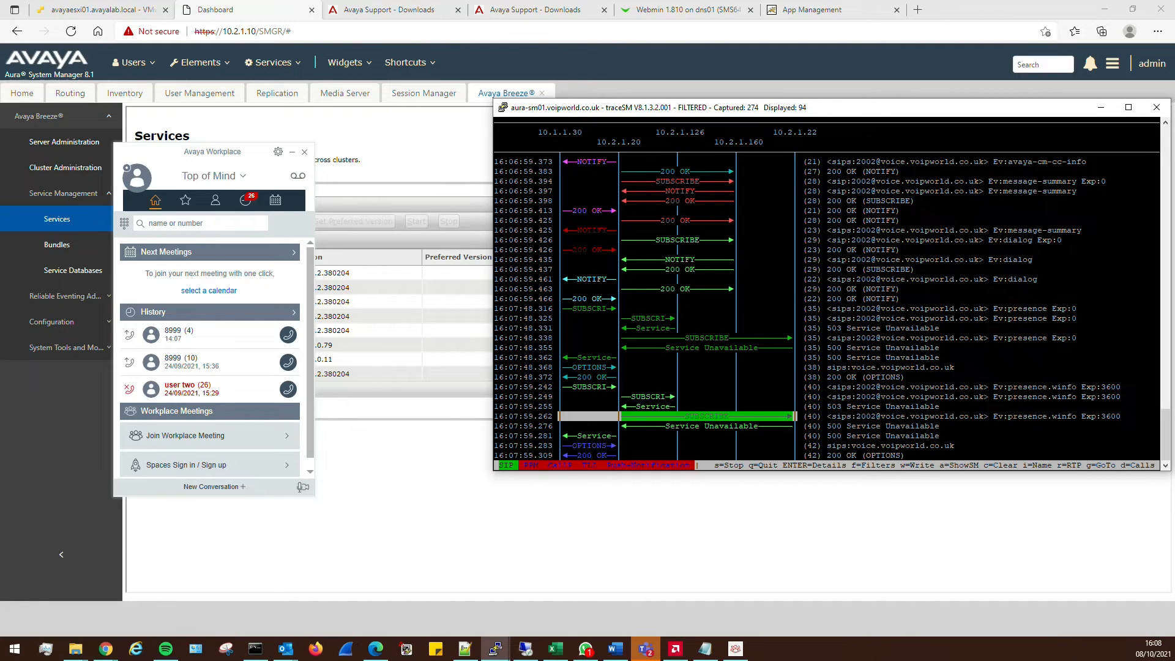
{"action": "key", "text": "Up"}
{"action": "key", "text": "Up"}
{"action": "key", "text": "Up"}
{"action": "key", "text": "Up"}
{"action": "key", "text": "Up"}
{"action": "key", "text": "Up"}
{"action": "key", "text": "Up"}
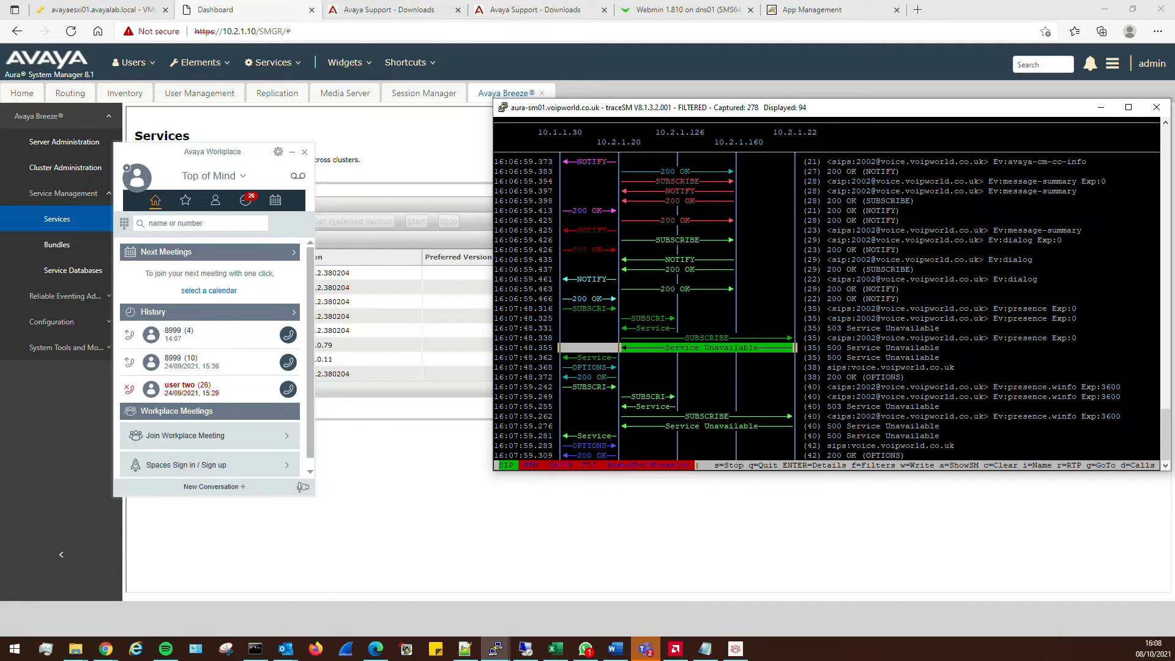
{"action": "left_click", "coordinate": [493, 522]}
Open SIP Entities and refresh Session Manager 1's entity link status, then return to traceSM
{"action": "left_click", "coordinate": [190, 64]}
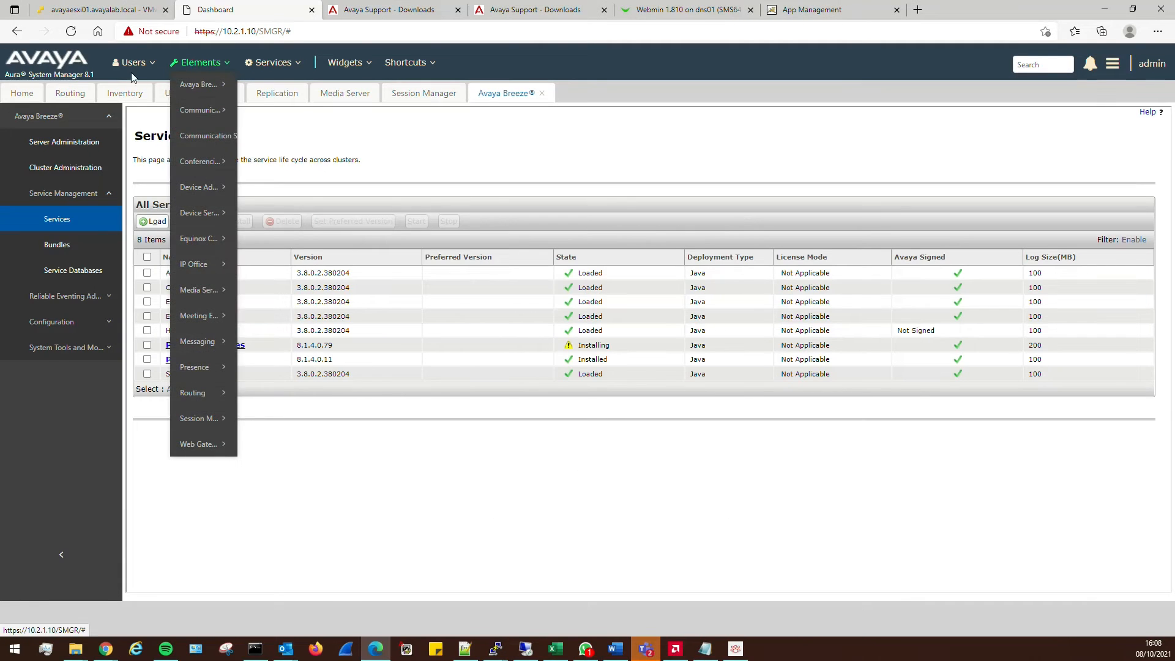
{"action": "left_click", "coordinate": [90, 93]}
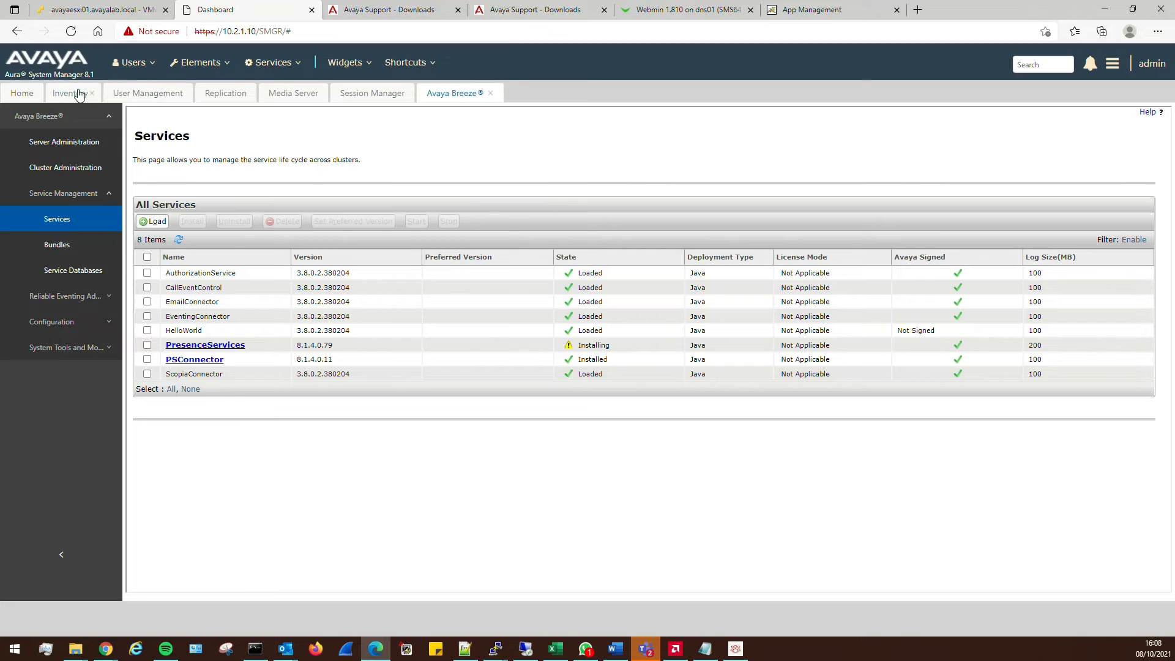
{"action": "left_click", "coordinate": [197, 63]}
{"action": "mouse_move", "coordinate": [202, 397]}
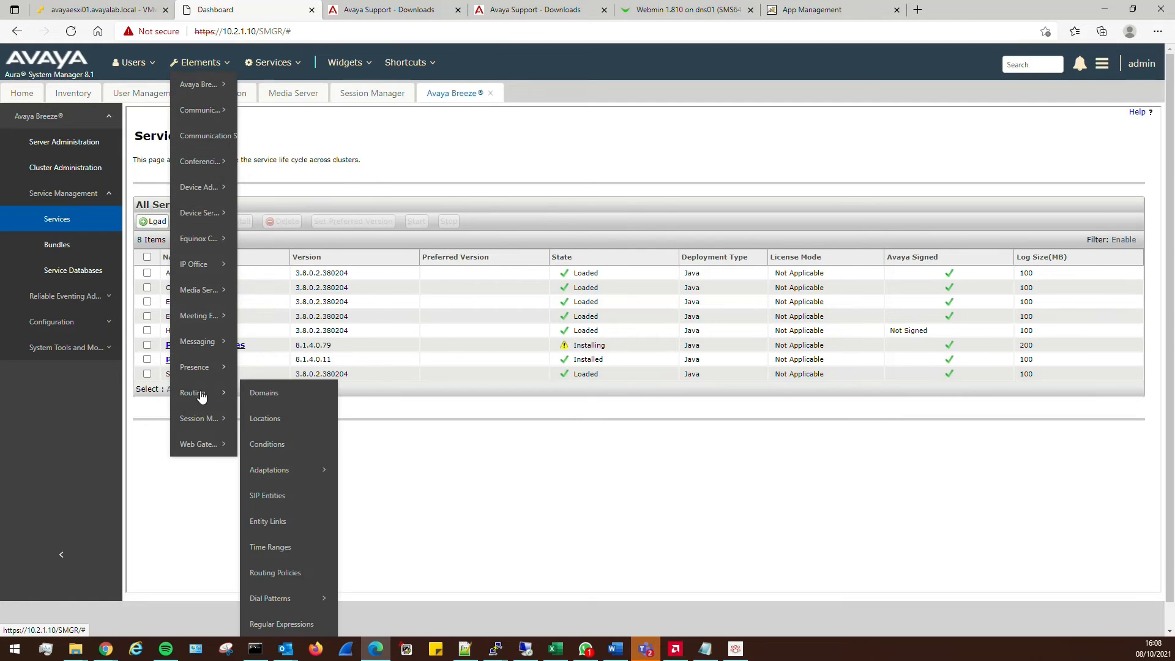
{"action": "left_click", "coordinate": [269, 496]}
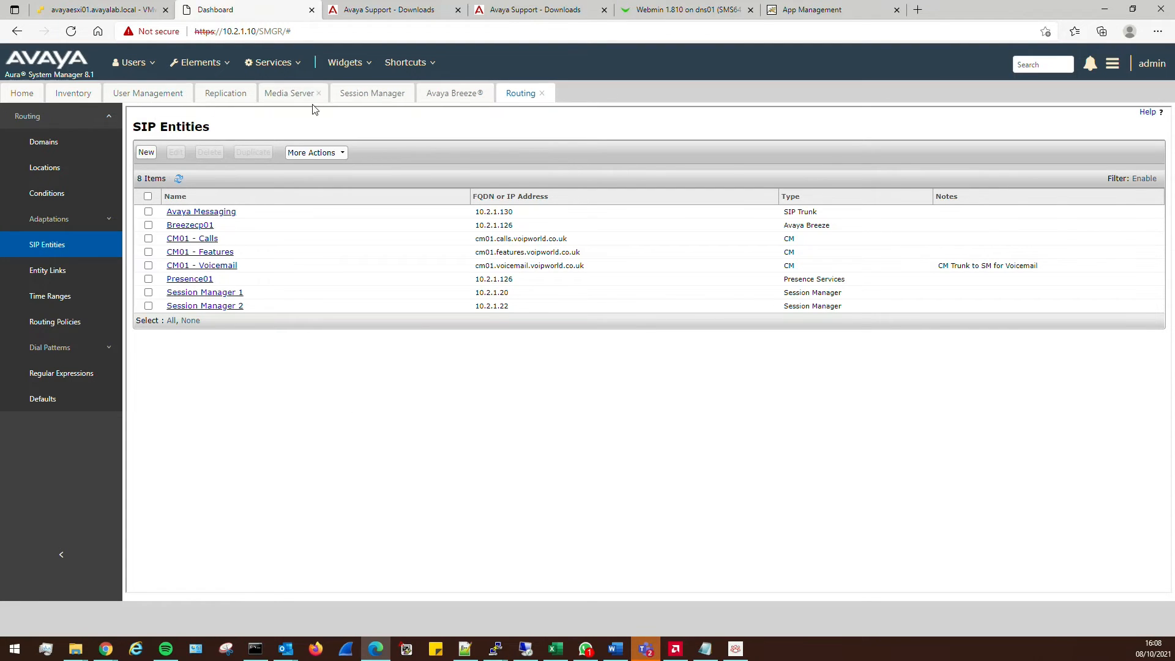
{"action": "left_click", "coordinate": [355, 97]}
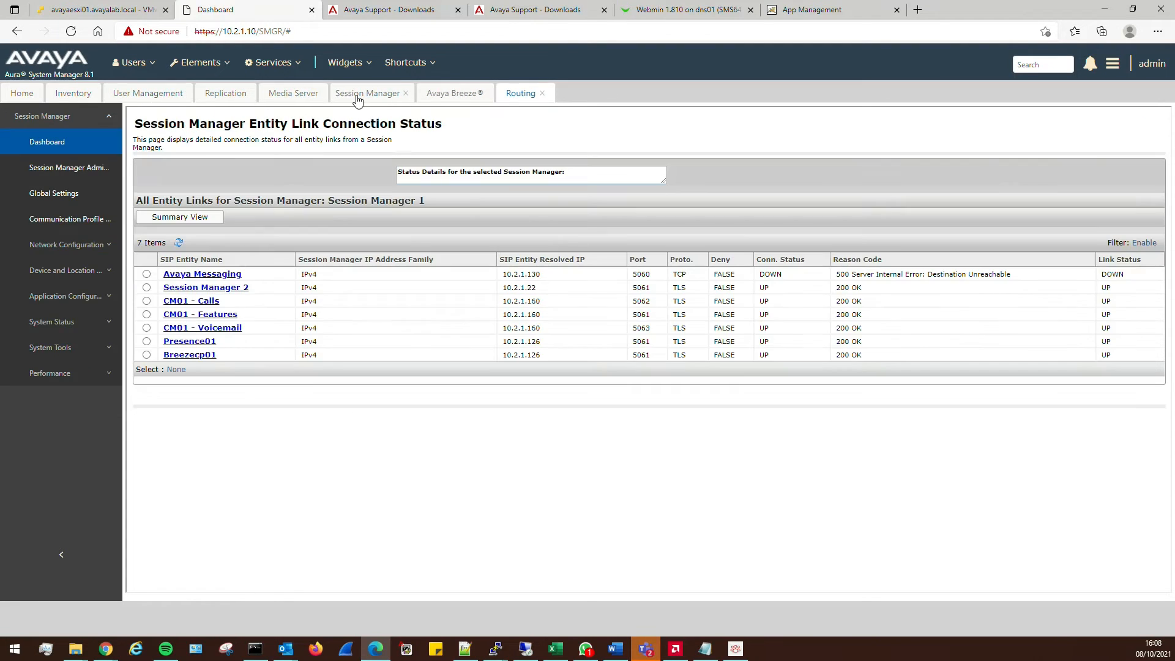
{"action": "left_click", "coordinate": [180, 244]}
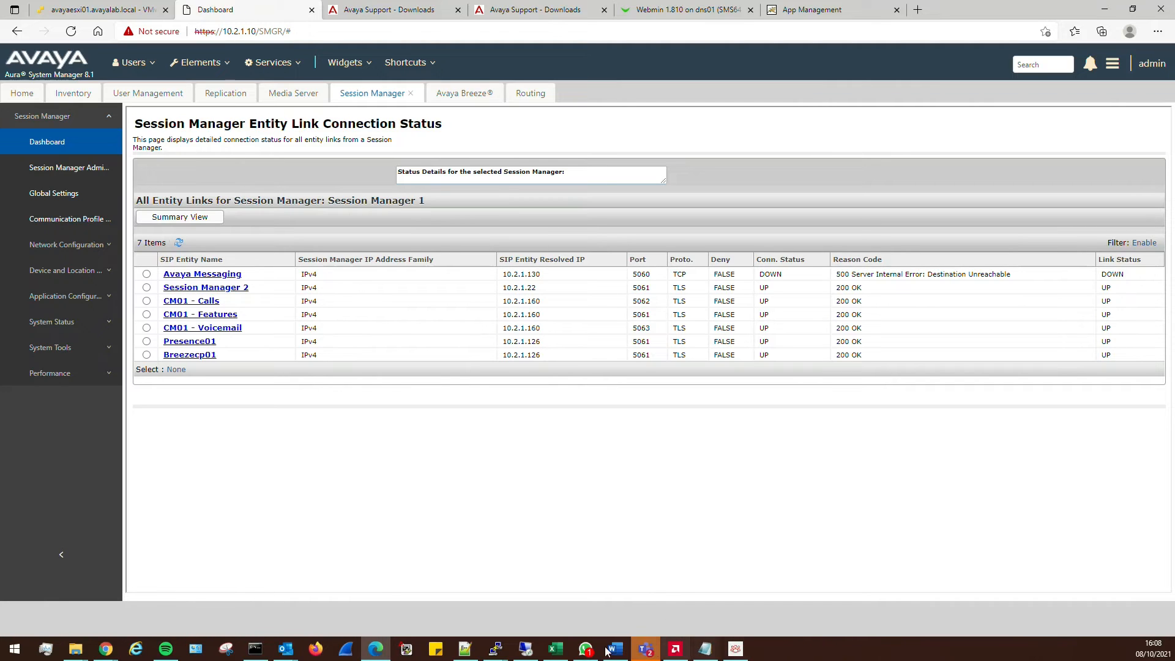
{"action": "left_click", "coordinate": [496, 649]}
{"action": "left_click", "coordinate": [726, 606]}
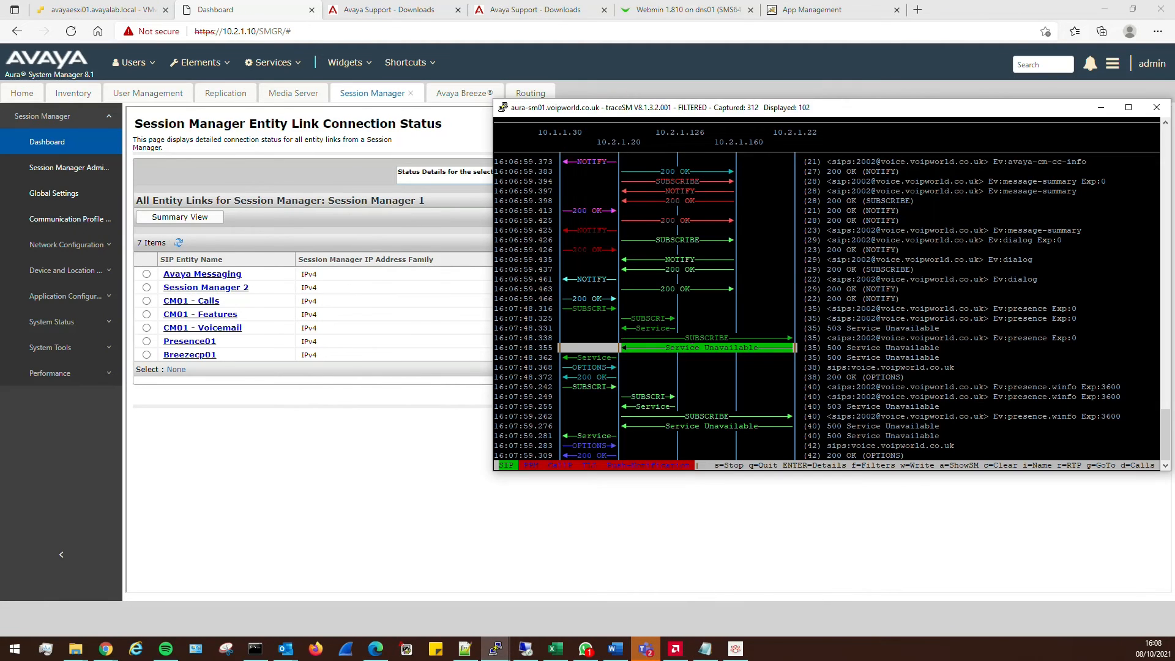
Label traceSM columns by entity name and view details of the 16:08:37.281 SUBSCRIBE and its 503 reply
{"action": "key", "text": "Down"}
{"action": "key", "text": "Down"}
{"action": "key", "text": "Down"}
{"action": "key", "text": "Down"}
{"action": "key", "text": "Down"}
{"action": "key", "text": "Down"}
{"action": "key", "text": "Down"}
{"action": "key", "text": "Down"}
{"action": "key", "text": "Down"}
{"action": "key", "text": "Down"}
{"action": "key", "text": "Down"}
{"action": "key", "text": "Down"}
{"action": "key", "text": "Down"}
{"action": "key", "text": "Down"}
{"action": "key", "text": "Down"}
{"action": "key", "text": "Down"}
{"action": "key", "text": "Down"}
{"action": "key", "text": "Down"}
{"action": "key", "text": "Down"}
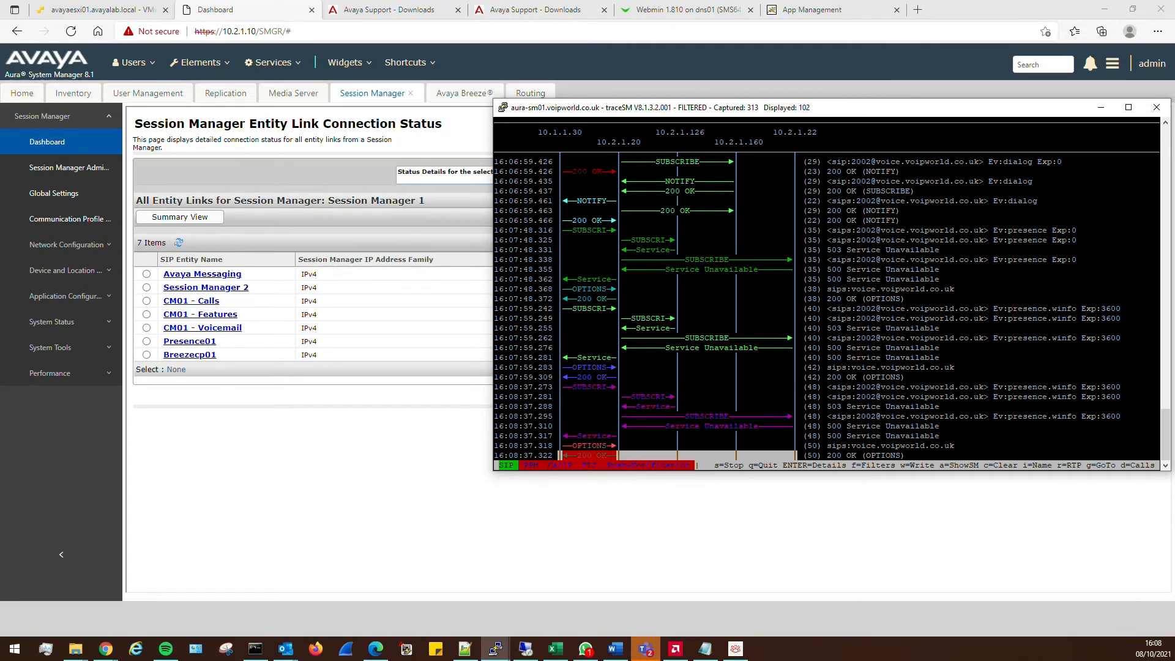
{"action": "key", "text": "i"}
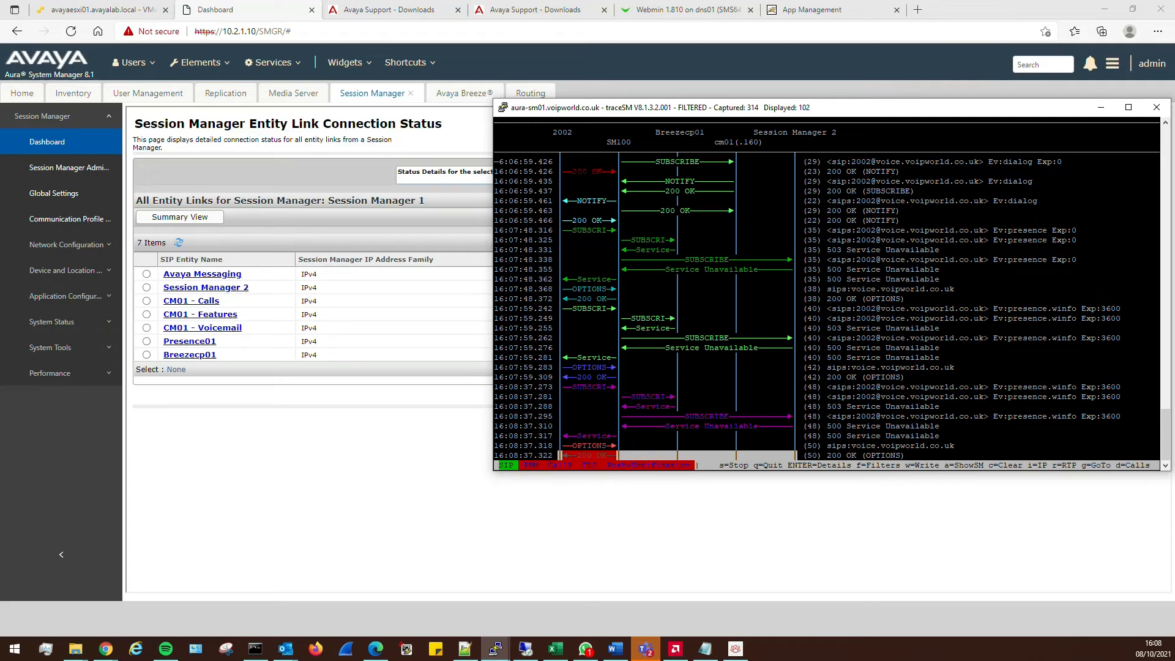
{"action": "key", "text": "Up"}
{"action": "key", "text": "Up"}
{"action": "key", "text": "Up"}
{"action": "key", "text": "Up"}
{"action": "key", "text": "Up"}
{"action": "key", "text": "Up"}
{"action": "key", "text": "Up"}
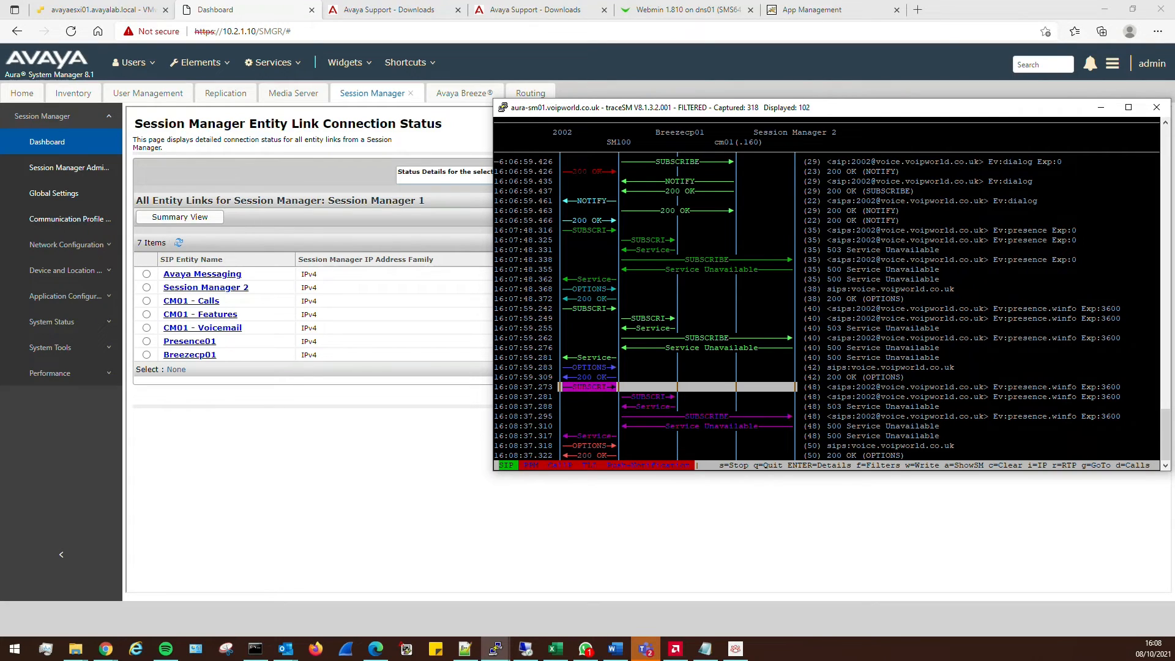
{"action": "key", "text": "Down"}
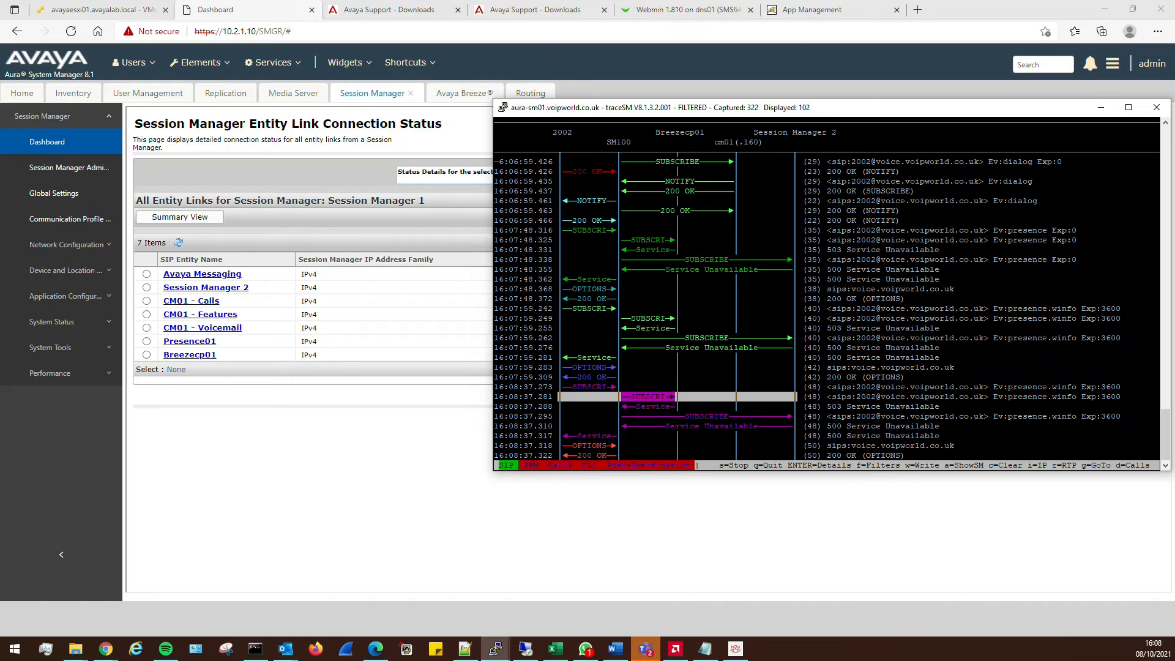
{"action": "key", "text": "Return"}
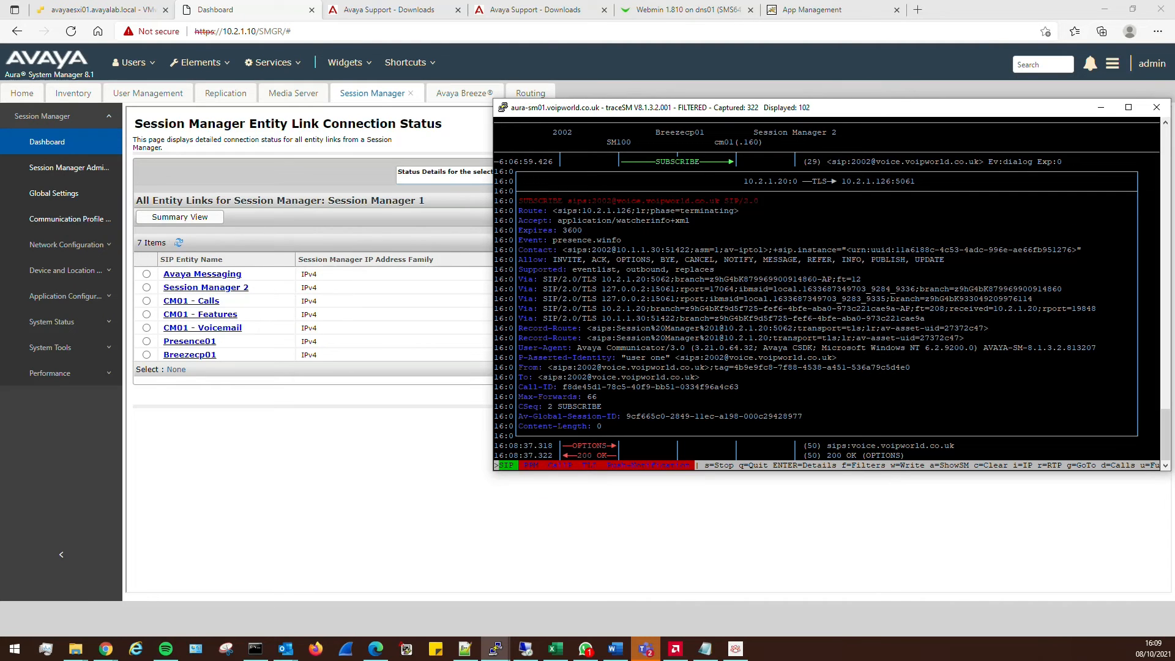
{"action": "key", "text": "Escape"}
{"action": "key", "text": "Down"}
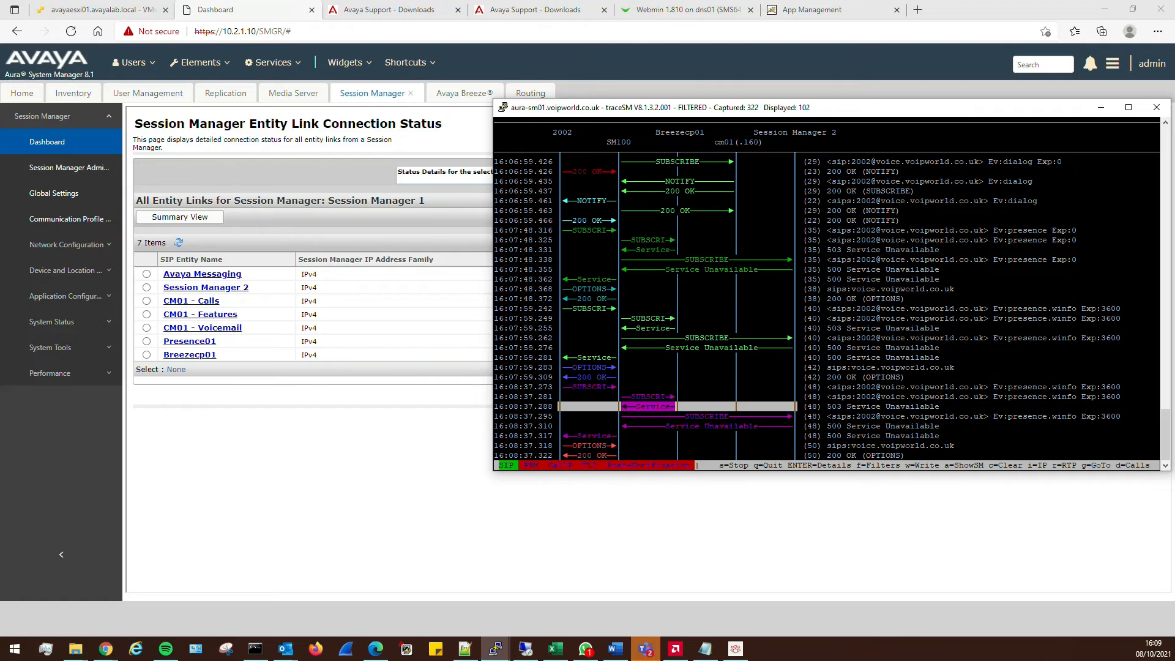
{"action": "key", "text": "Return"}
{"action": "key", "text": "Escape"}
Refresh the Breeze services list, then clear the traceSM capture with c to start fresh
{"action": "left_click", "coordinate": [453, 93]}
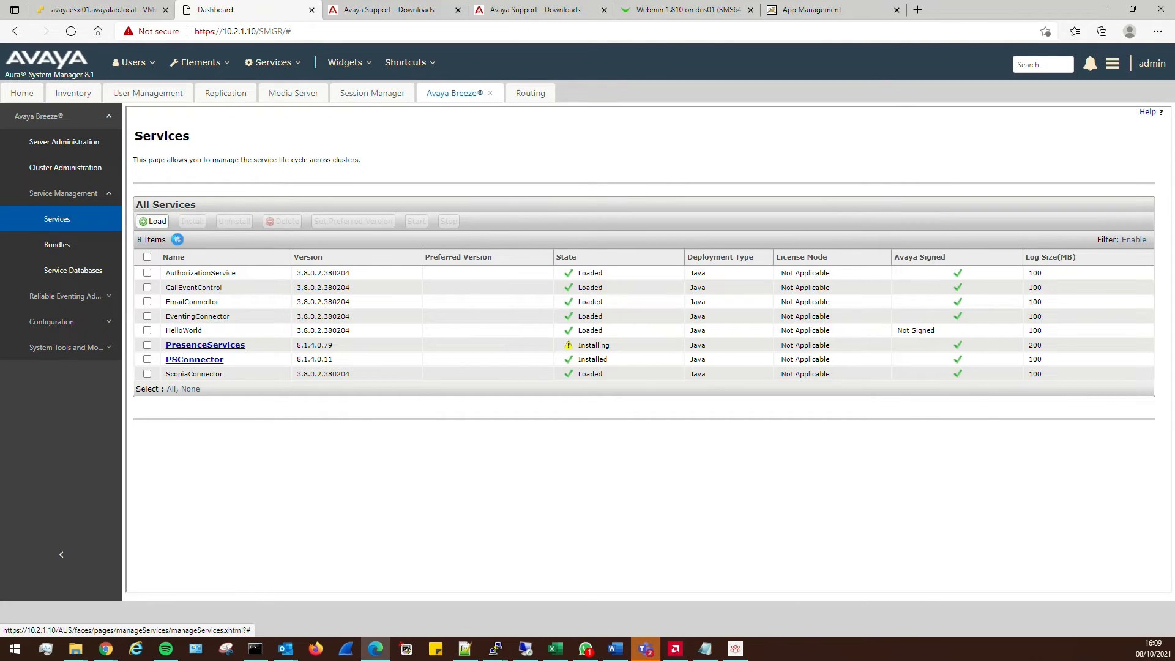
{"action": "left_click", "coordinate": [179, 241]}
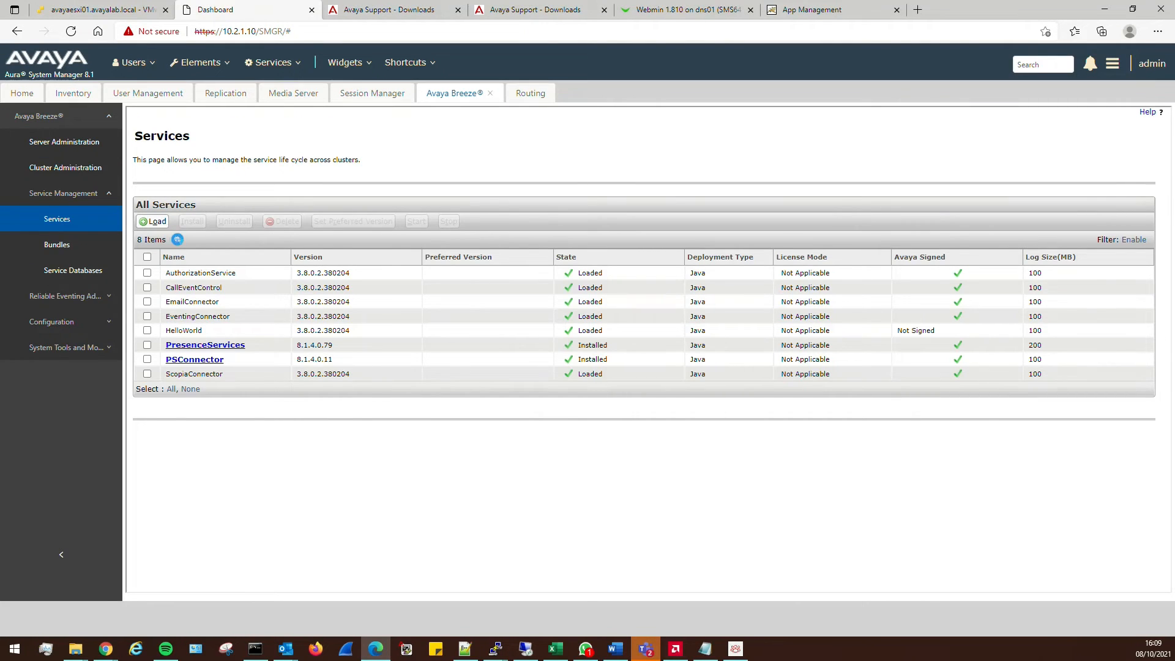
{"action": "left_click", "coordinate": [746, 652]}
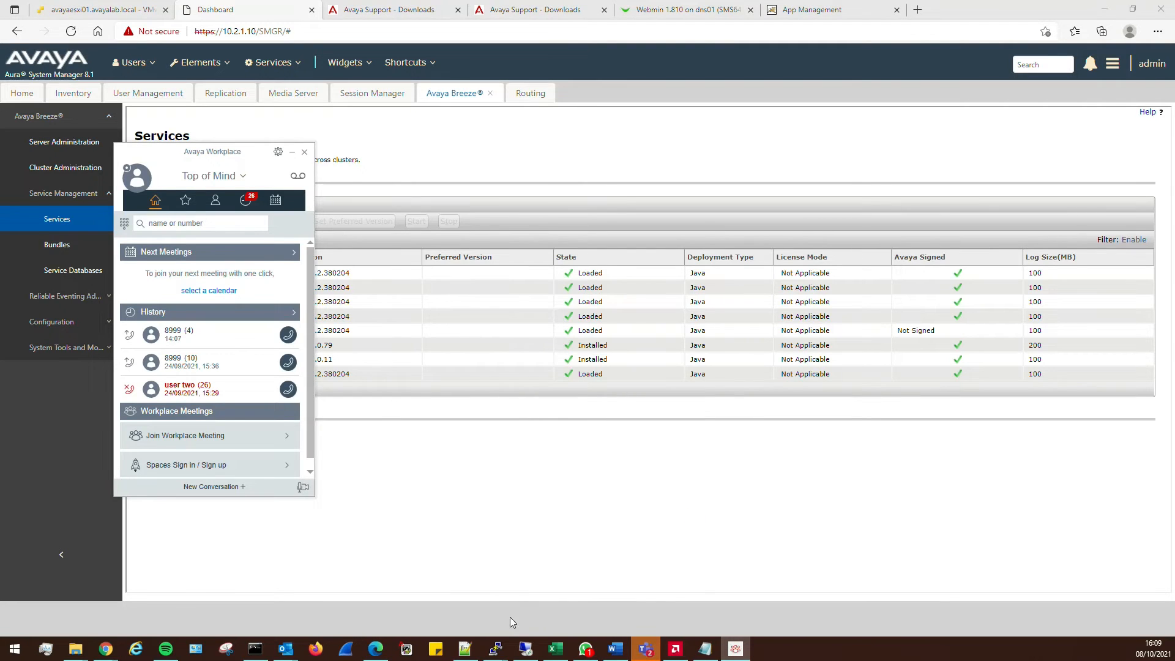
{"action": "mouse_move", "coordinate": [496, 649]}
{"action": "left_click", "coordinate": [726, 592]}
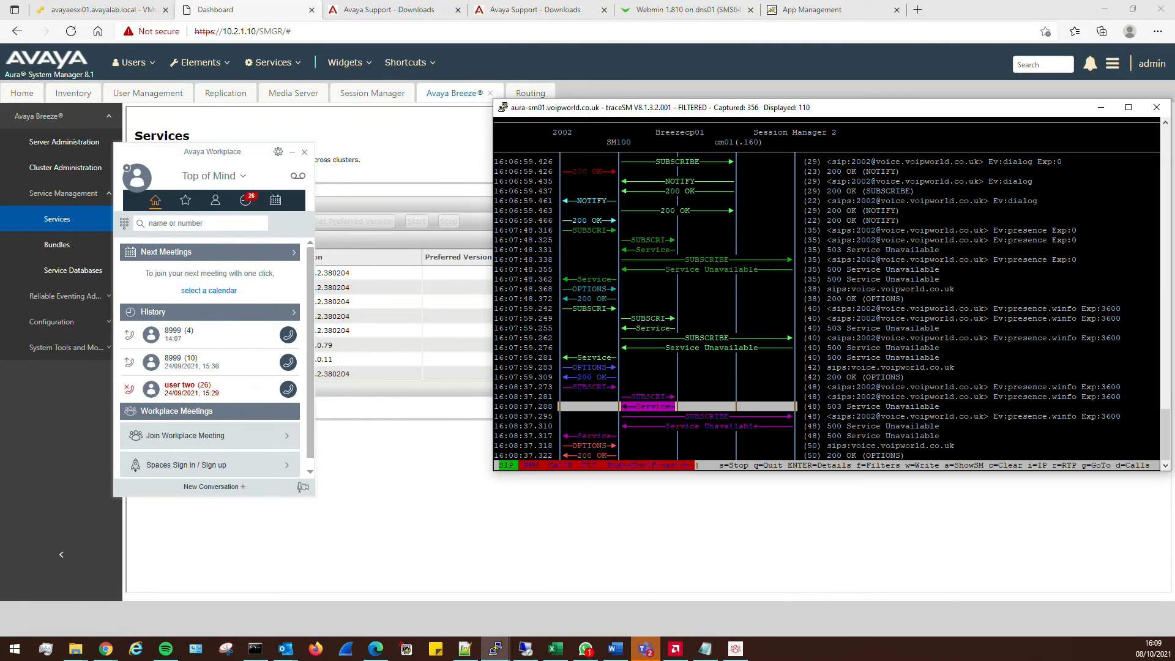
{"action": "key", "text": "Down"}
{"action": "key", "text": "Down"}
{"action": "key", "text": "Down"}
{"action": "key", "text": "Down"}
{"action": "key", "text": "Down"}
{"action": "key", "text": "Down"}
{"action": "key", "text": "Down"}
{"action": "key", "text": "Down"}
{"action": "key", "text": "Down"}
{"action": "key", "text": "Down"}
{"action": "key", "text": "Down"}
{"action": "key", "text": "Down"}
{"action": "key", "text": "Down"}
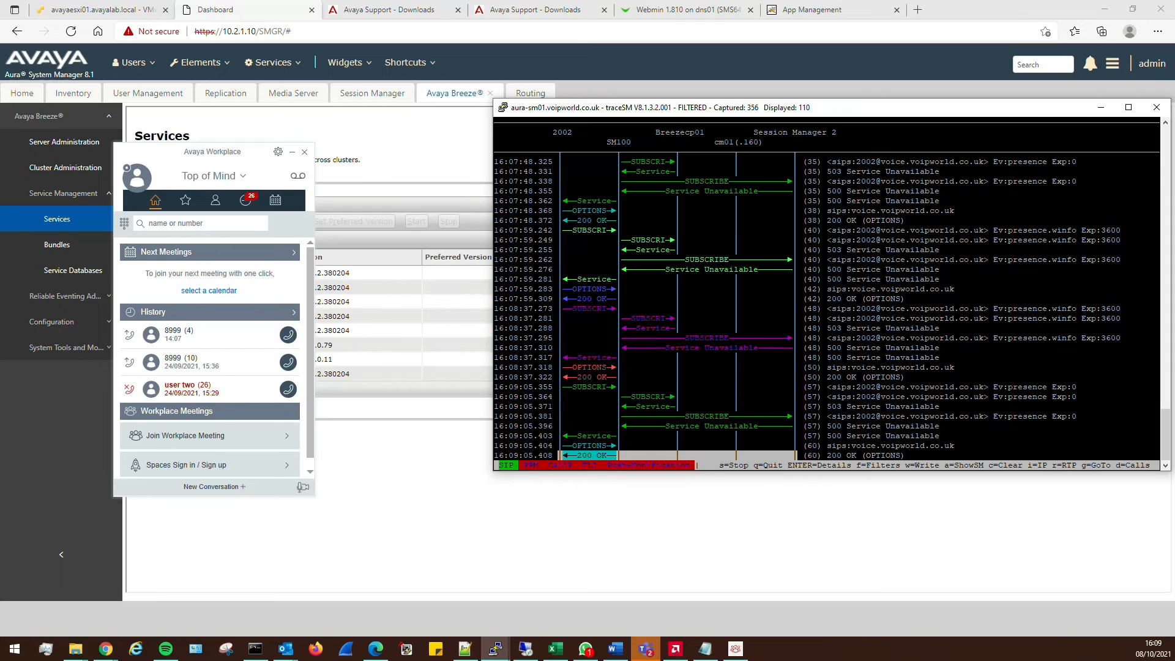
{"action": "key", "text": "c"}
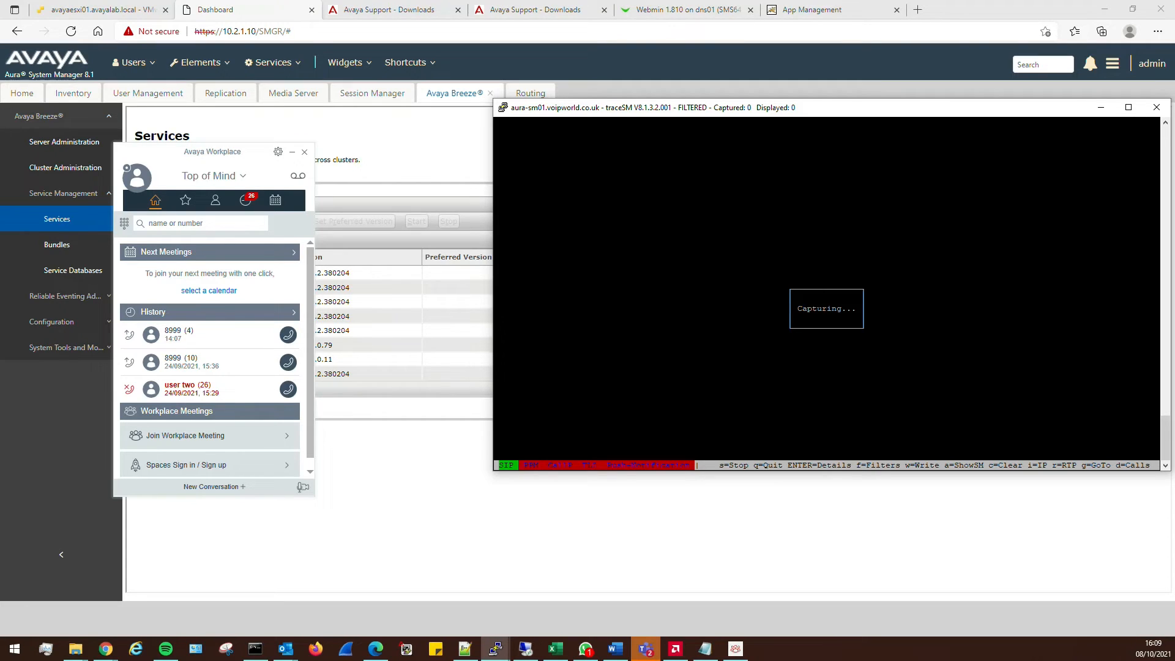
Sign extension 2002 out of Avaya Workplace and back in from the profile panel
{"action": "left_click", "coordinate": [137, 178]}
{"action": "left_click", "coordinate": [197, 294]}
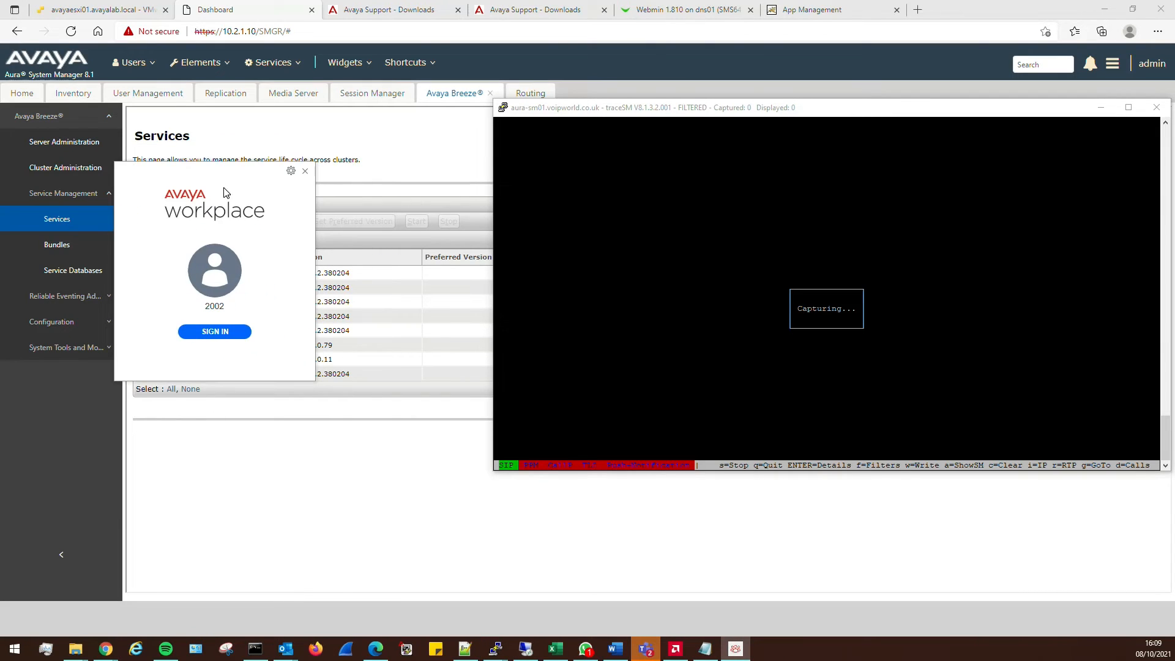
{"action": "left_click", "coordinate": [207, 334]}
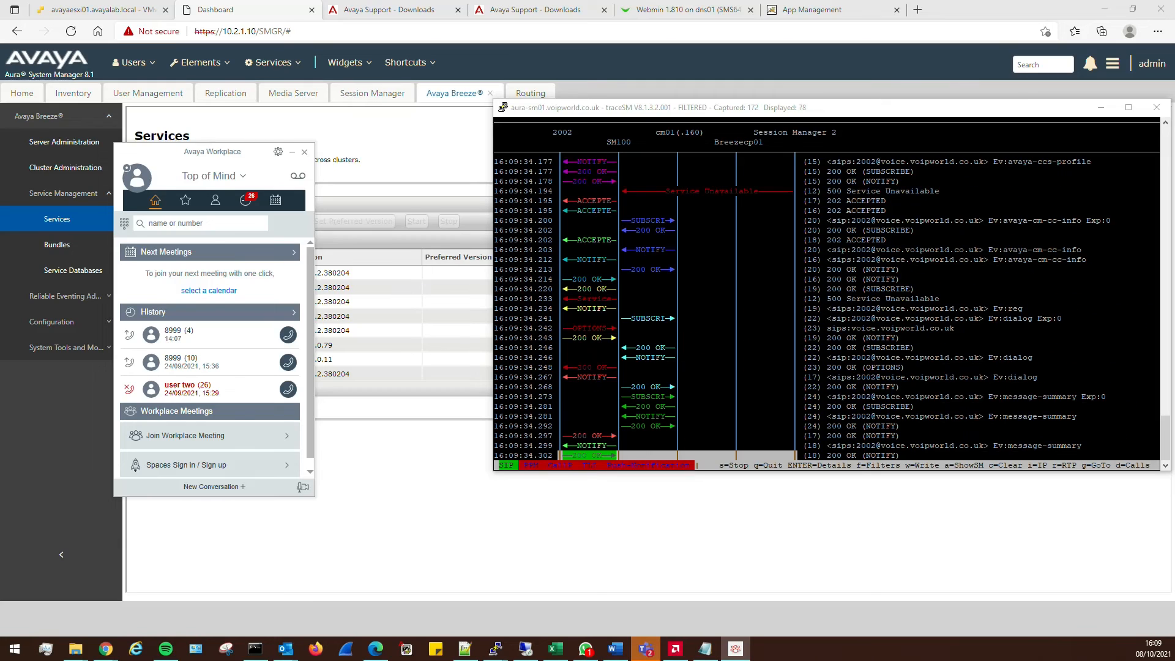
{"action": "key", "text": "Tab"}
{"action": "key", "text": "Tab"}
{"action": "key", "text": "Tab"}
{"action": "key", "text": "Tab"}
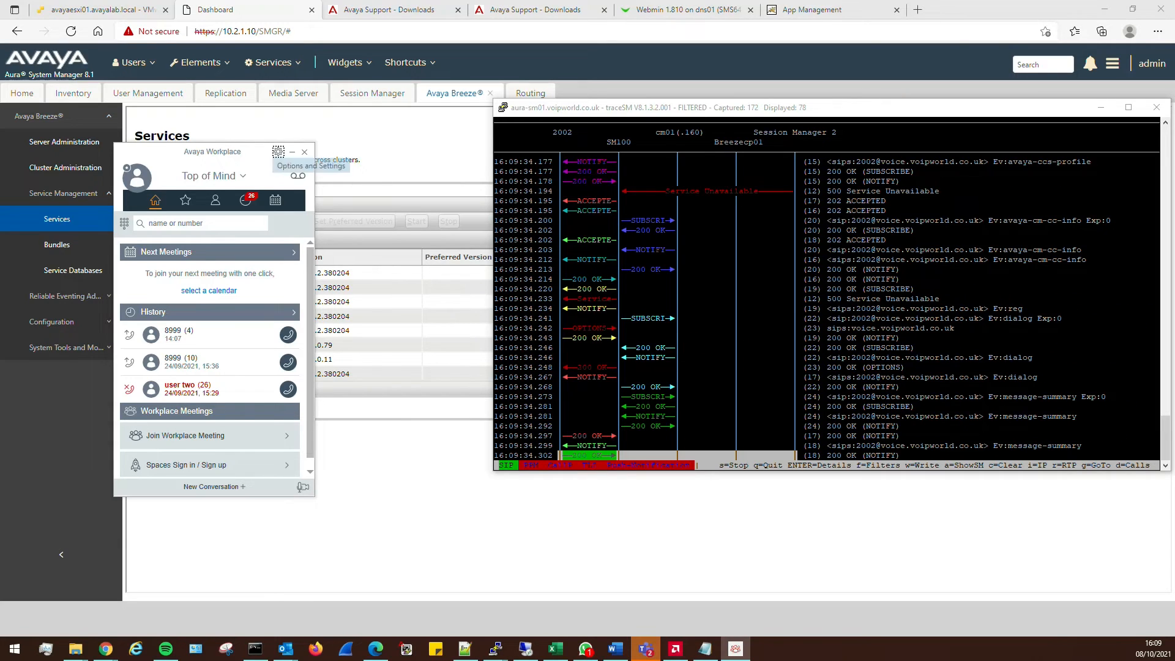
Review the new trace, from the 16:09:30.538 REGISTER through the 16:09:34.124 SUBSCRIBE to the last message
{"action": "key", "text": "alt+Tab"}
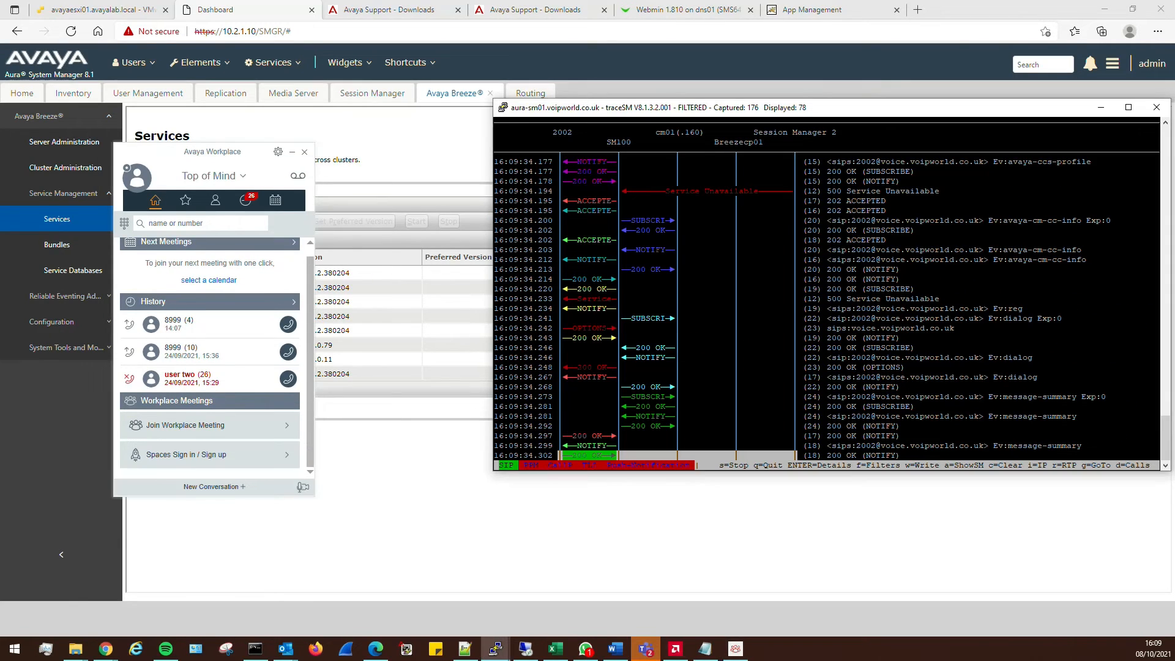
{"action": "key", "text": "Up"}
{"action": "key", "text": "Up"}
{"action": "key", "text": "Up"}
{"action": "key", "text": "Up"}
{"action": "key", "text": "Up"}
{"action": "key", "text": "Up"}
{"action": "key", "text": "Up"}
{"action": "key", "text": "Up"}
{"action": "key", "text": "Up"}
{"action": "key", "text": "Up"}
{"action": "key", "text": "Up"}
{"action": "key", "text": "Up"}
{"action": "key", "text": "Up"}
{"action": "key", "text": "Up"}
{"action": "key", "text": "Up"}
{"action": "key", "text": "Up"}
{"action": "key", "text": "Up"}
{"action": "key", "text": "Up"}
{"action": "key", "text": "Up"}
{"action": "key", "text": "Up"}
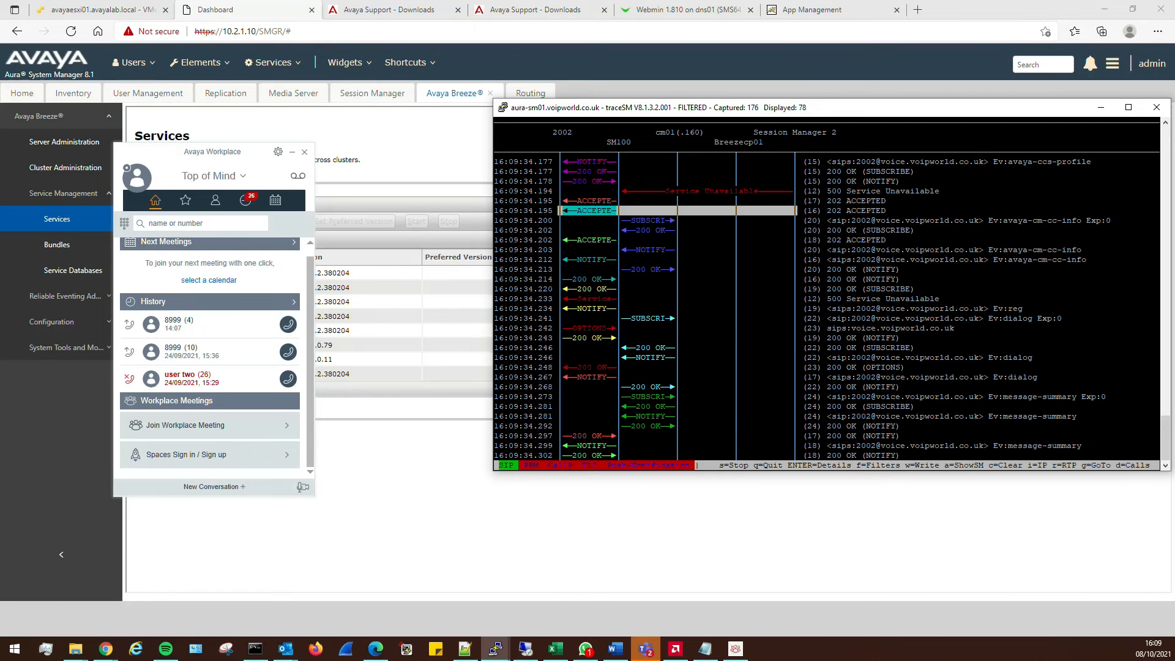
{"action": "key", "text": "Up"}
{"action": "key", "text": "Up"}
{"action": "key", "text": "Up"}
{"action": "key", "text": "Up"}
{"action": "key", "text": "Up"}
{"action": "key", "text": "Up"}
{"action": "key", "text": "Up"}
{"action": "key", "text": "Up"}
{"action": "key", "text": "Up"}
{"action": "key", "text": "Up"}
{"action": "key", "text": "Up"}
{"action": "key", "text": "Up"}
{"action": "key", "text": "Up"}
{"action": "key", "text": "Up"}
{"action": "key", "text": "Up"}
{"action": "key", "text": "Up"}
{"action": "key", "text": "Up"}
{"action": "key", "text": "Up"}
{"action": "key", "text": "Up"}
{"action": "key", "text": "Up"}
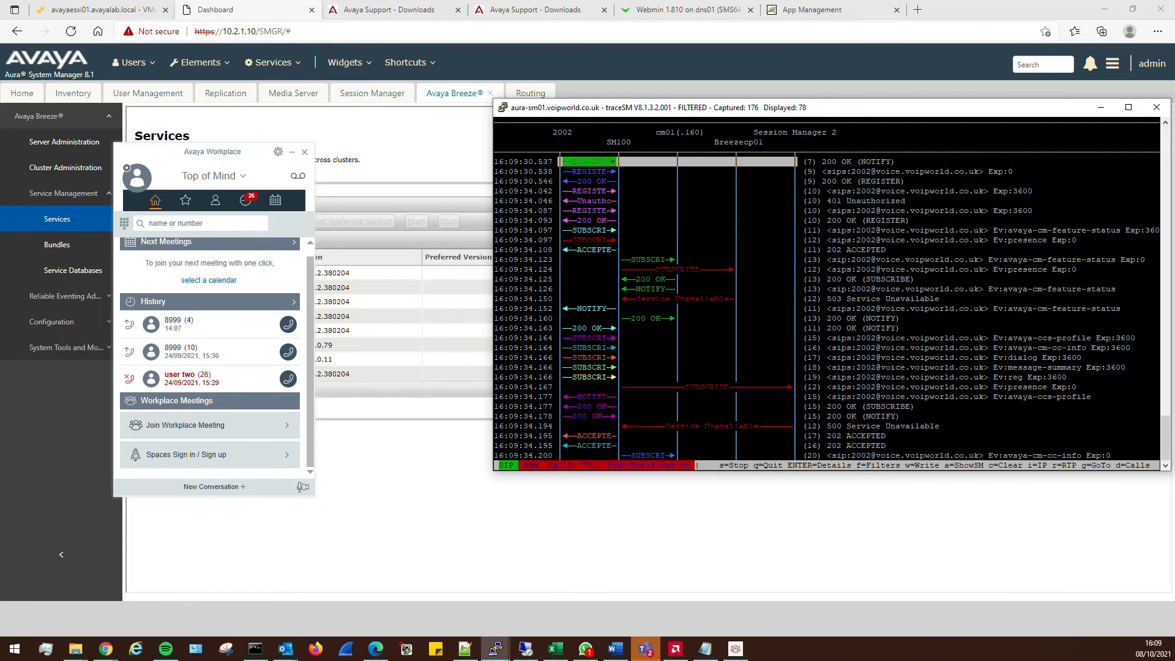
{"action": "key", "text": "Down"}
{"action": "key", "text": "Down"}
{"action": "key", "text": "Down"}
{"action": "key", "text": "Down"}
{"action": "key", "text": "Down"}
{"action": "key", "text": "Down"}
{"action": "key", "text": "Down"}
{"action": "key", "text": "Down"}
{"action": "key", "text": "Down"}
{"action": "key", "text": "Down"}
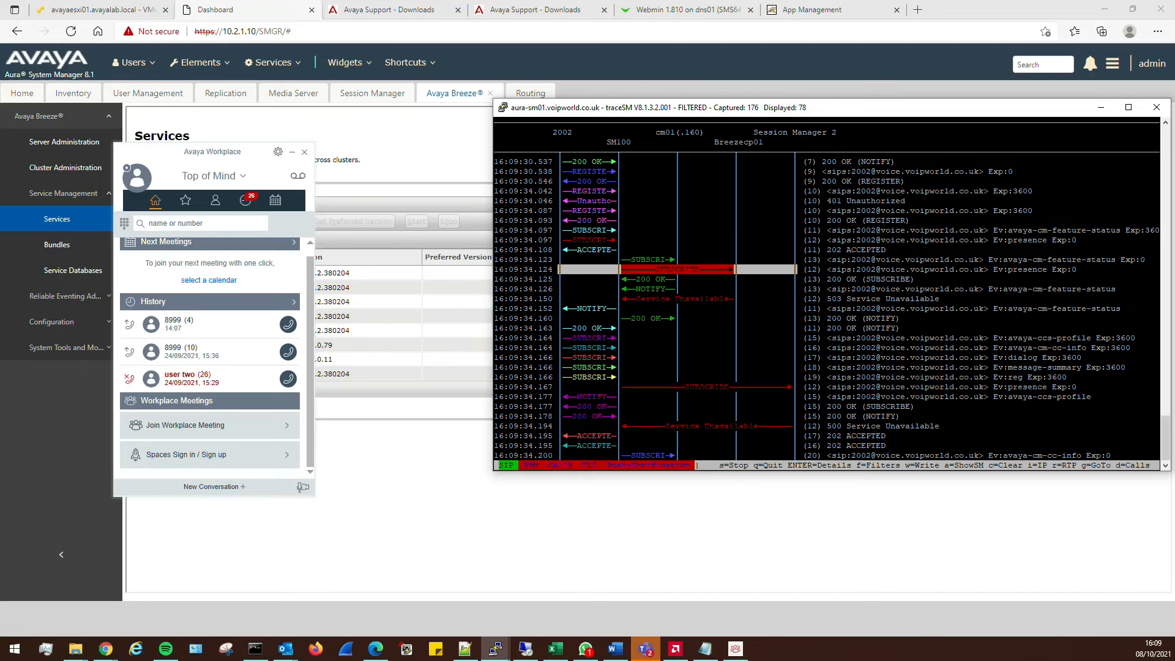
{"action": "key", "text": "Down"}
{"action": "key", "text": "Down"}
{"action": "key", "text": "Down"}
{"action": "key", "text": "Down"}
{"action": "key", "text": "Down"}
{"action": "key", "text": "Down"}
{"action": "key", "text": "Down"}
{"action": "key", "text": "Down"}
{"action": "key", "text": "Down"}
{"action": "key", "text": "Down"}
{"action": "key", "text": "Down"}
{"action": "key", "text": "Down"}
{"action": "key", "text": "Down"}
{"action": "key", "text": "Down"}
{"action": "key", "text": "Down"}
{"action": "key", "text": "Down"}
{"action": "key", "text": "Down"}
{"action": "key", "text": "Down"}
{"action": "key", "text": "Down"}
{"action": "key", "text": "Down"}
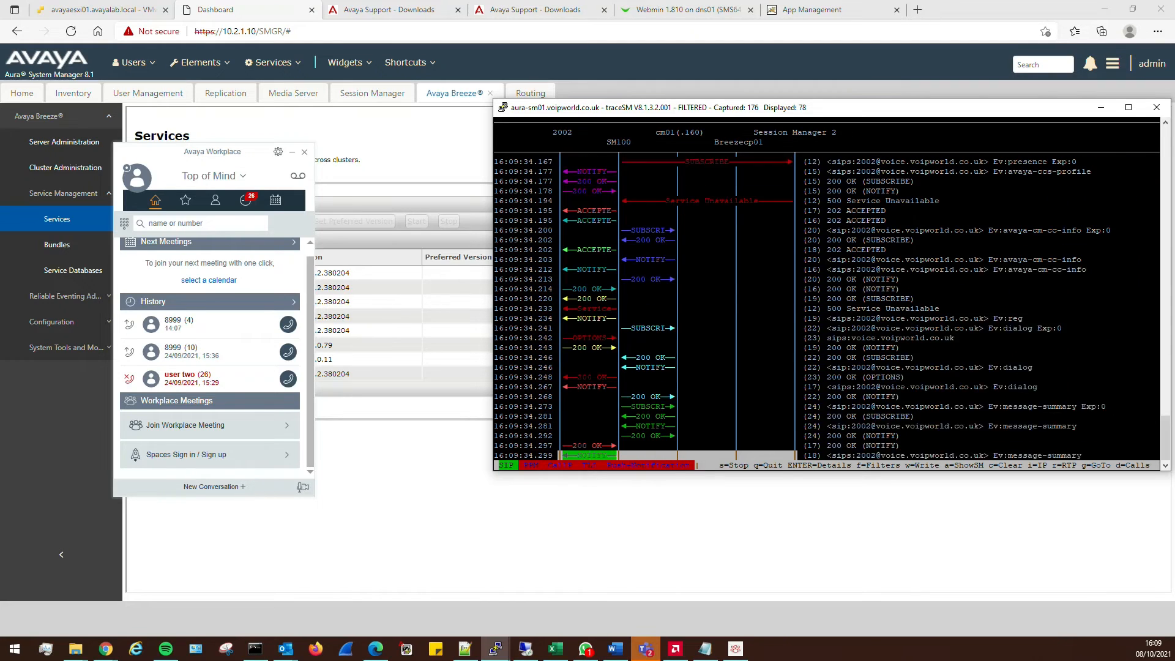
{"action": "key", "text": "Down"}
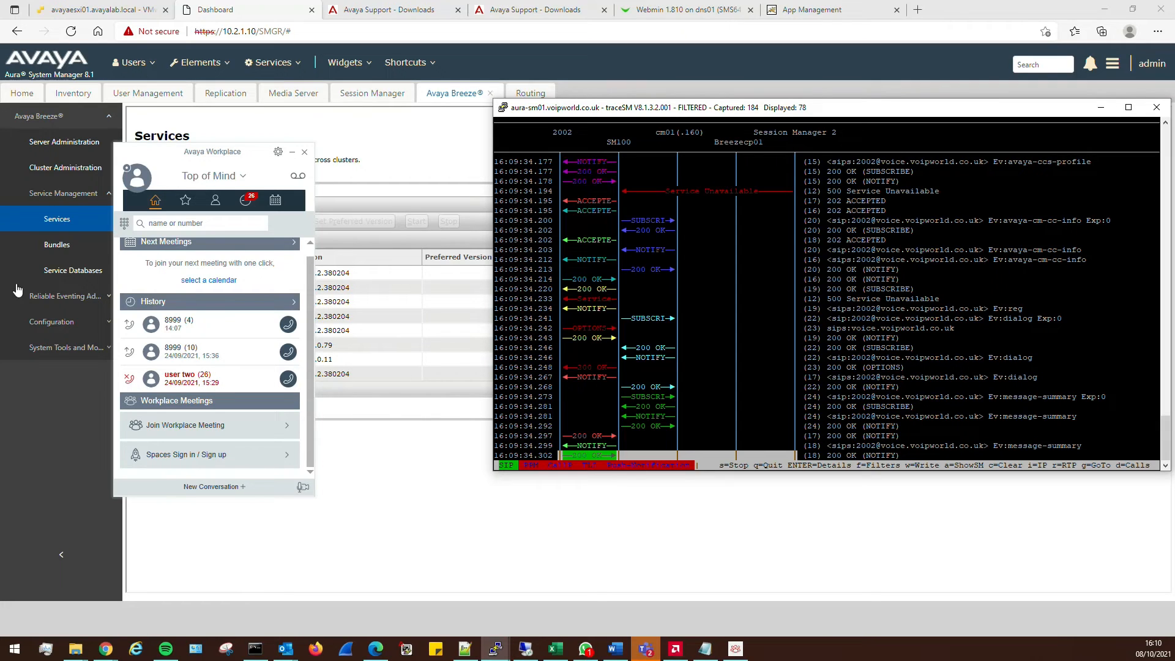
Sign 2002 out and back in, then clear the traceSM capture with c
{"action": "left_click", "coordinate": [126, 167]}
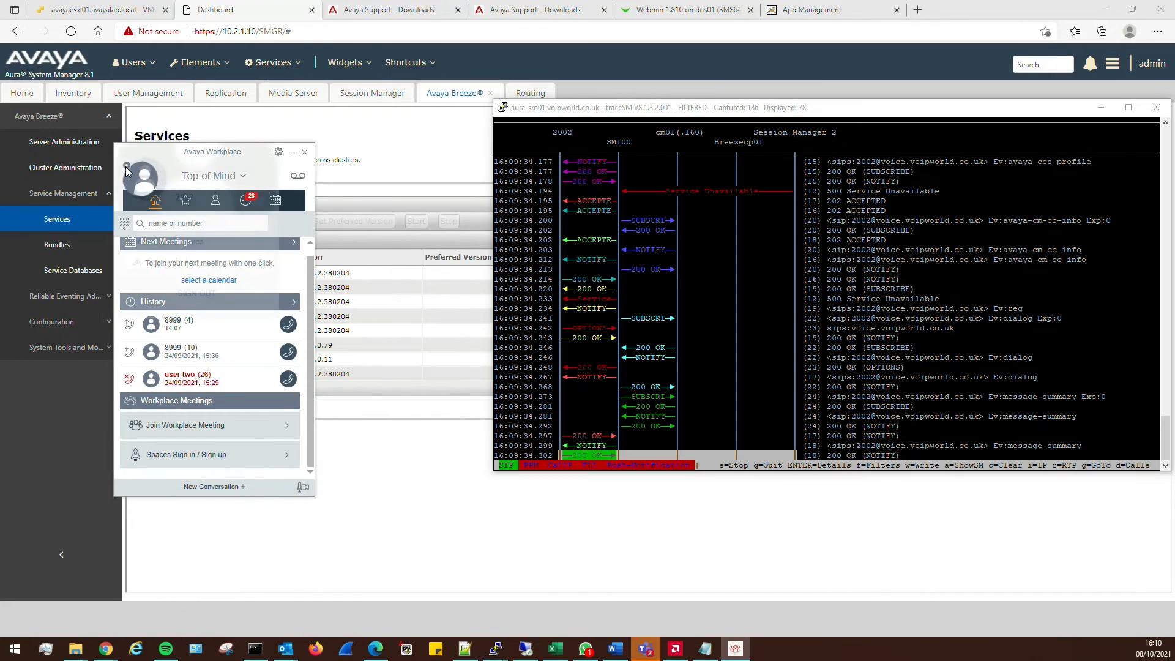
{"action": "left_click", "coordinate": [196, 293]}
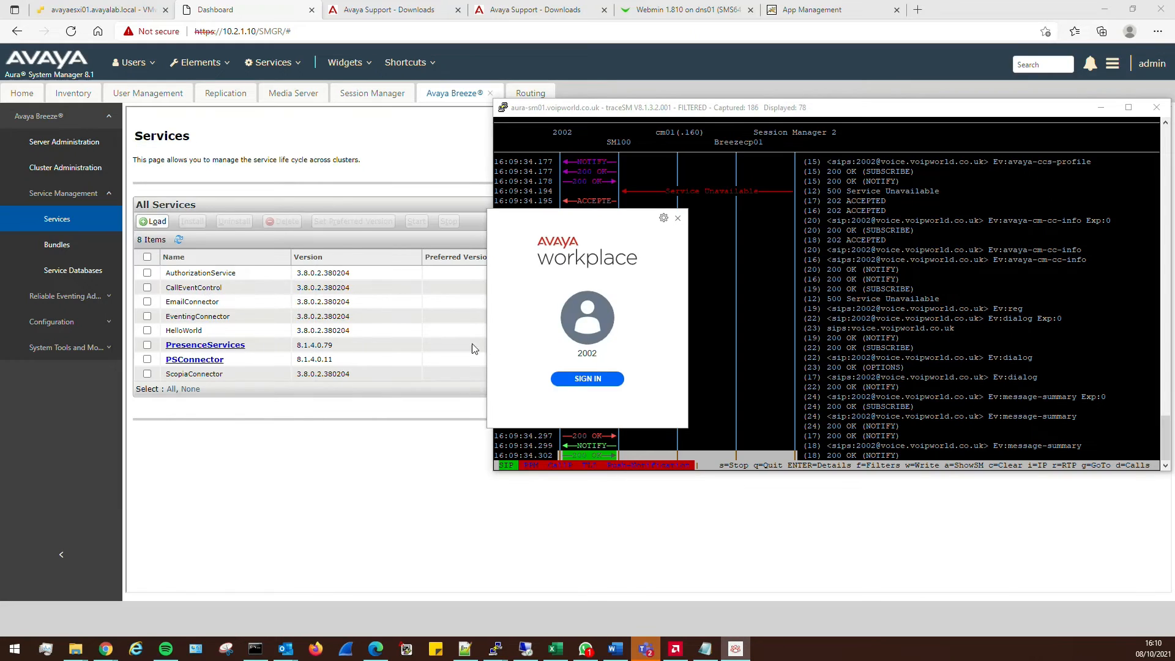
{"action": "left_click", "coordinate": [598, 378]}
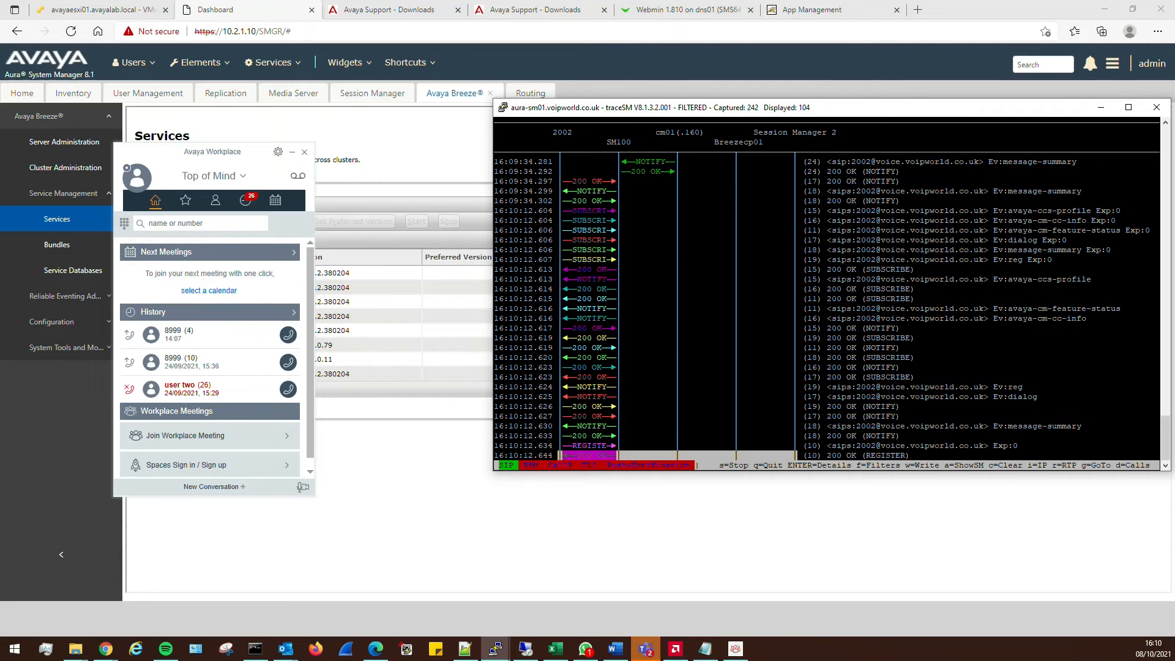
{"action": "key", "text": "c"}
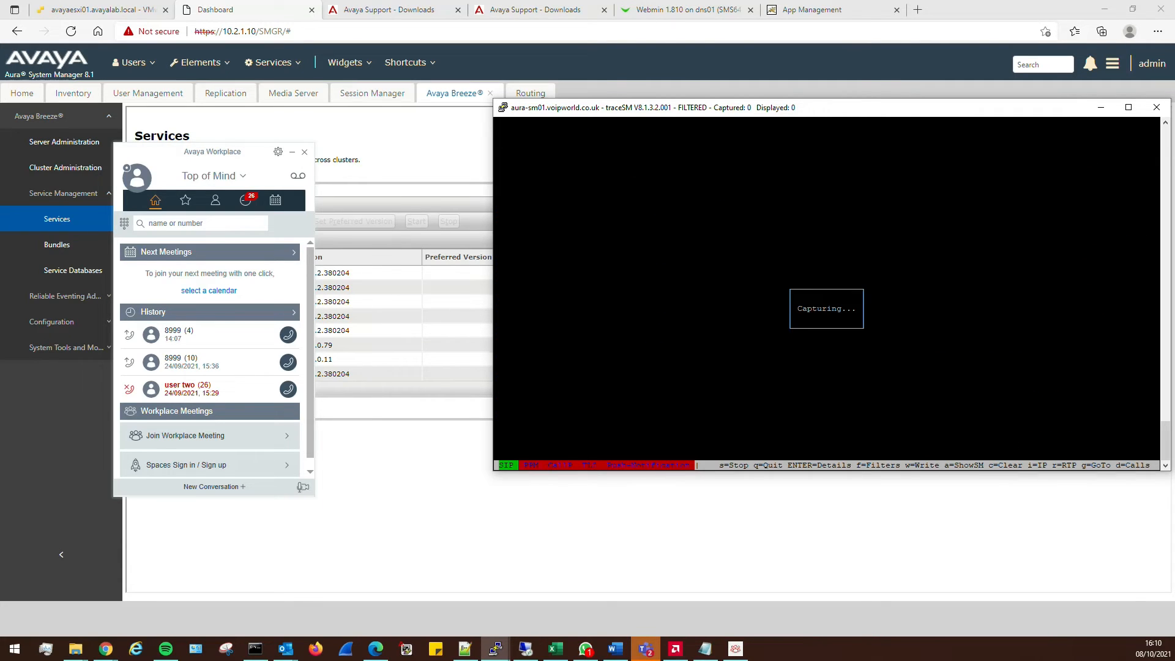
Sign 2002 out and in again, moving the sign-in window over the Services list
{"action": "left_click", "coordinate": [134, 175]}
{"action": "left_click", "coordinate": [204, 293]}
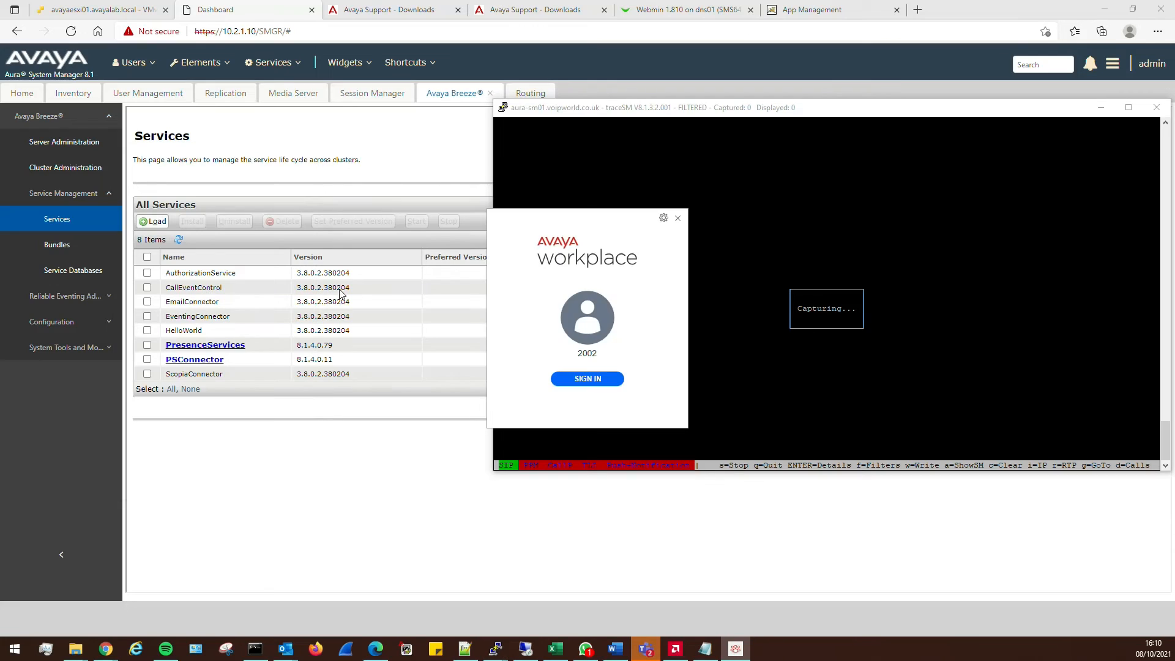
{"action": "left_click_drag", "start_coordinate": [579, 218], "coordinate": [258, 211]}
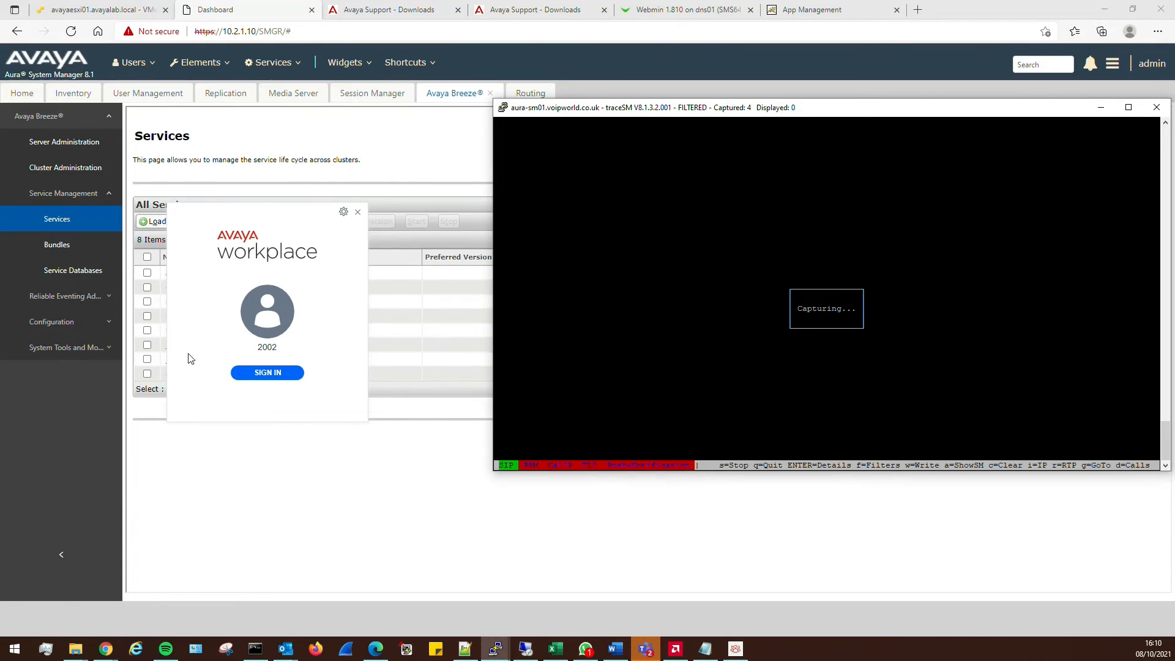
{"action": "left_click", "coordinate": [276, 374]}
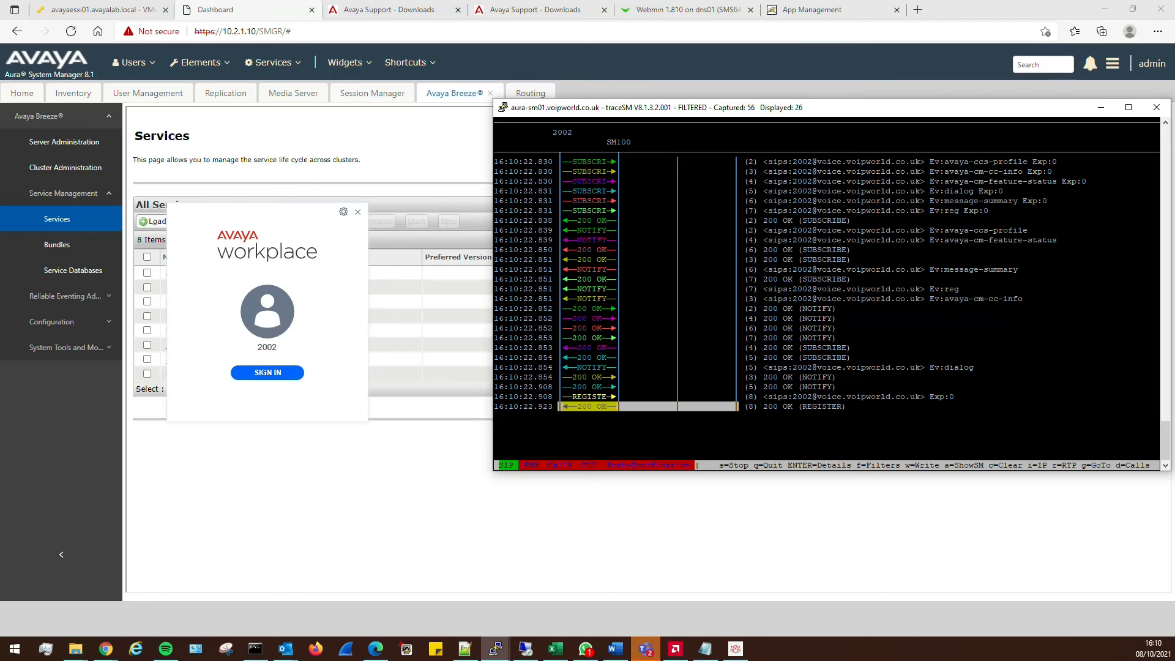
{"action": "key", "text": "Up"}
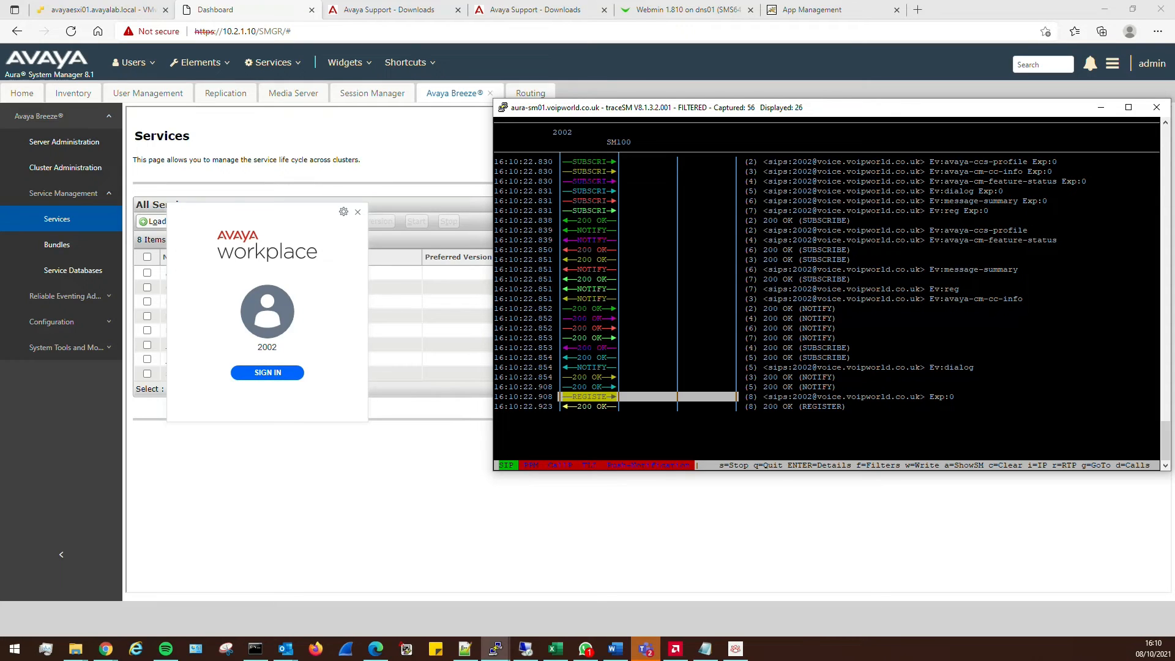
{"action": "key", "text": "Return"}
{"action": "left_click", "coordinate": [276, 372]}
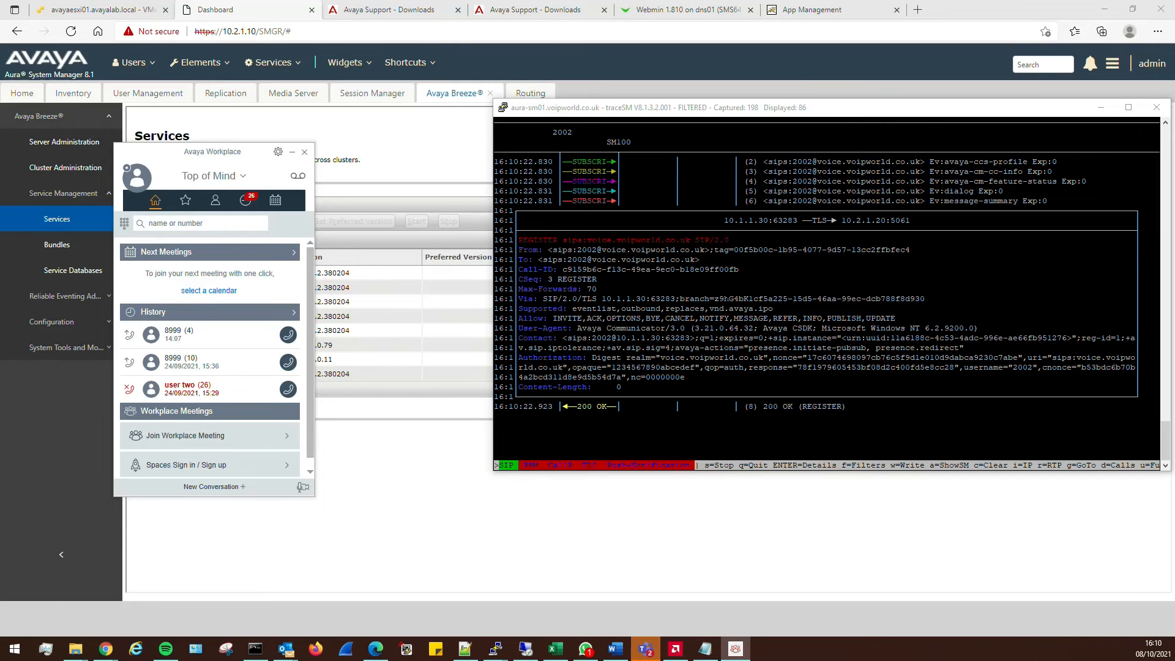
In traceSM, inspect the REGISTER details and the headers of its 16:10:22 200 OK reply
{"action": "key", "text": "alt+Tab"}
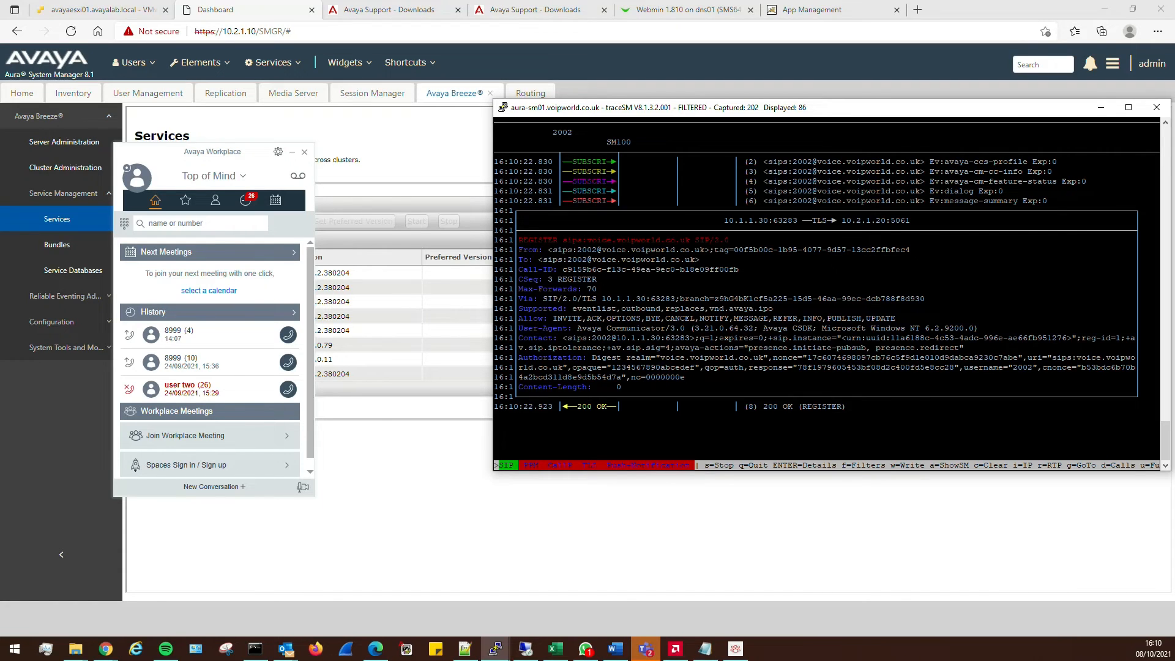
{"action": "key", "text": "Return"}
{"action": "key", "text": "Up"}
{"action": "key", "text": "Up"}
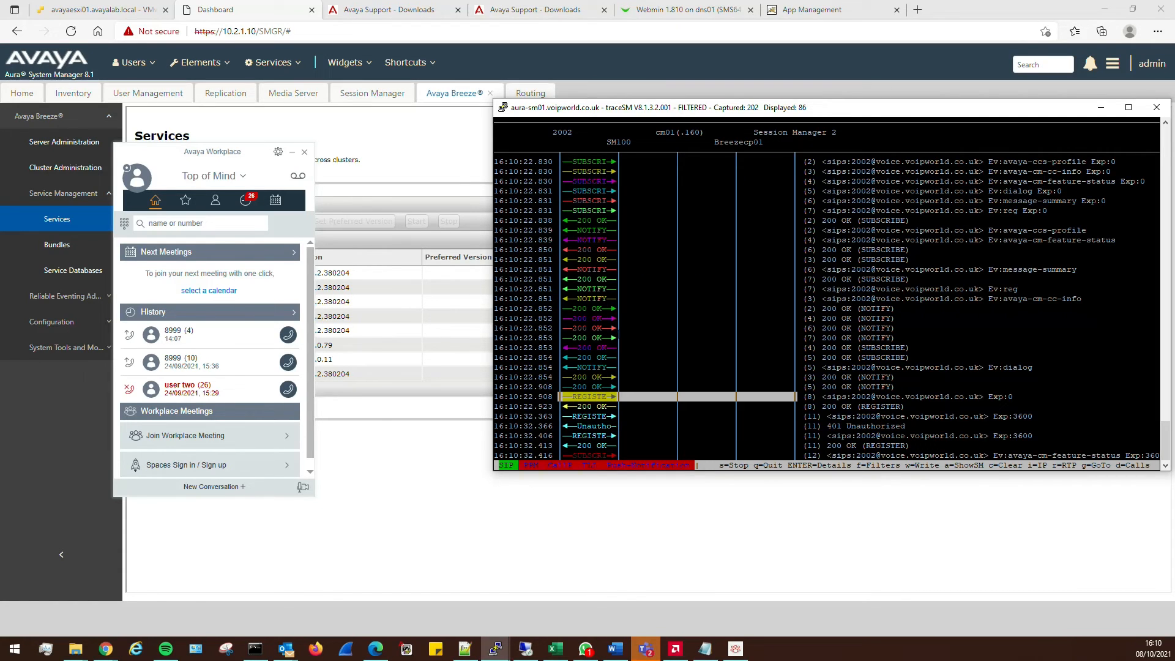
{"action": "key", "text": "Down"}
{"action": "key", "text": "Return"}
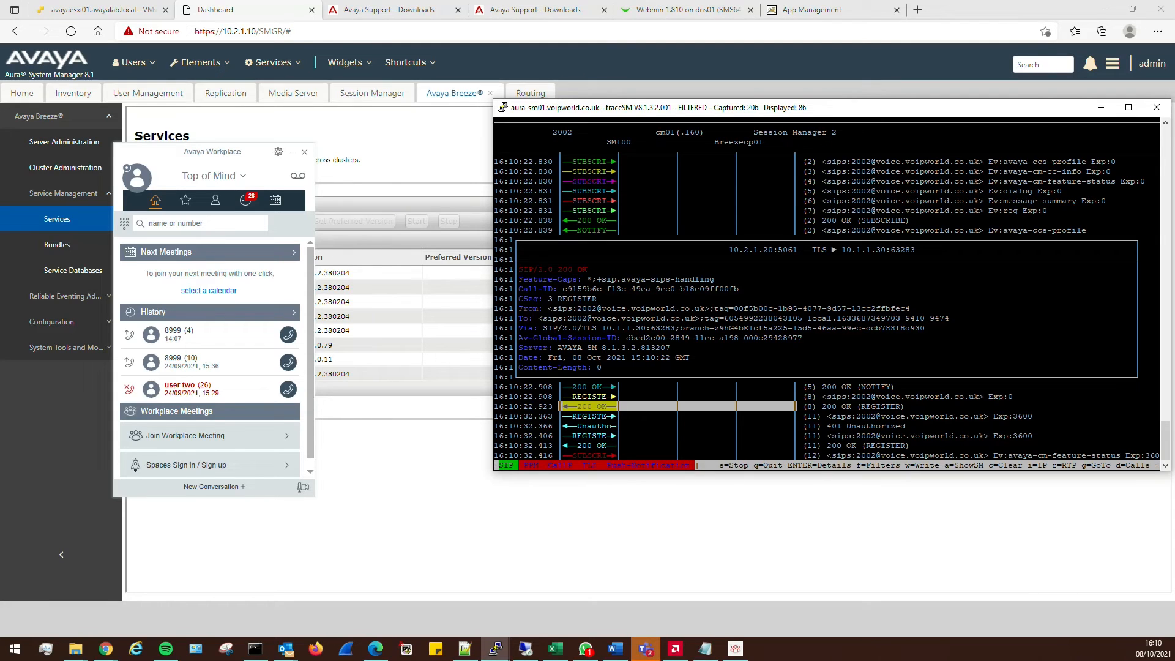
{"action": "key", "text": "Escape"}
View the 16:10:32.363 REGISTER headers and the following SUBSCRIBEs' Service Unavailable replies
{"action": "key", "text": "Down"}
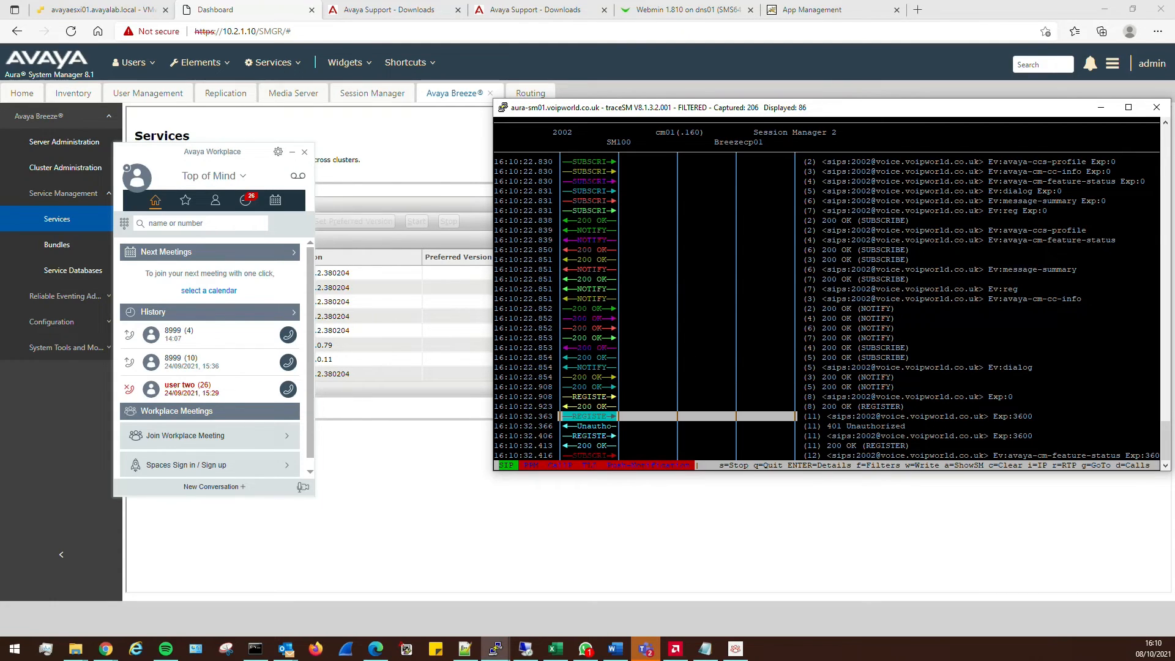
{"action": "key", "text": "Return"}
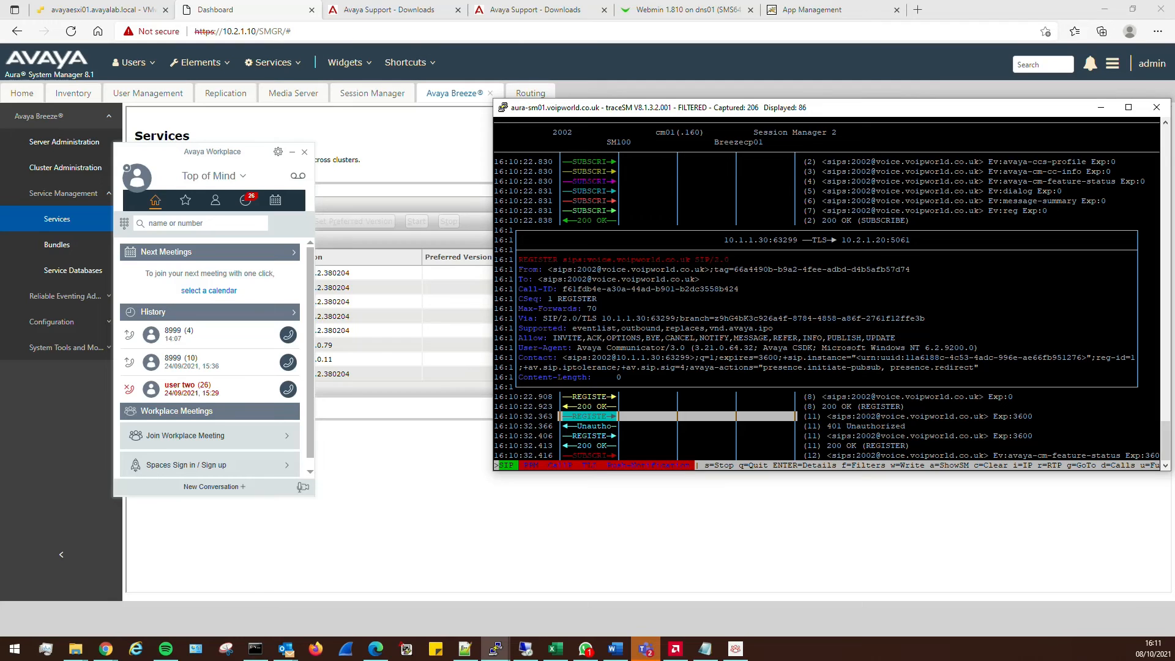
{"action": "key", "text": "Escape"}
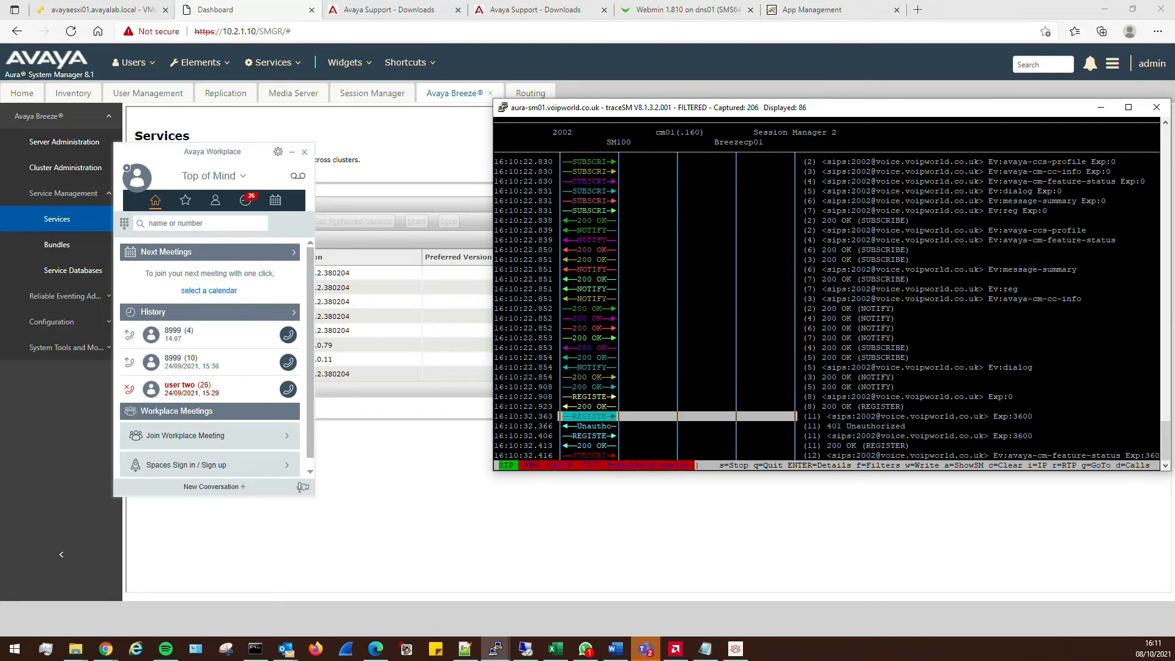
{"action": "key", "text": "Down"}
{"action": "key", "text": "Down"}
{"action": "key", "text": "Down"}
{"action": "key", "text": "Down"}
{"action": "key", "text": "Down"}
{"action": "key", "text": "Down"}
{"action": "key", "text": "Down"}
{"action": "key", "text": "Down"}
{"action": "key", "text": "Down"}
{"action": "key", "text": "Down"}
{"action": "key", "text": "Down"}
{"action": "key", "text": "Down"}
{"action": "key", "text": "Down"}
{"action": "key", "text": "Down"}
{"action": "key", "text": "Down"}
{"action": "key", "text": "Down"}
{"action": "key", "text": "Down"}
{"action": "key", "text": "Down"}
{"action": "key", "text": "Down"}
{"action": "key", "text": "Down"}
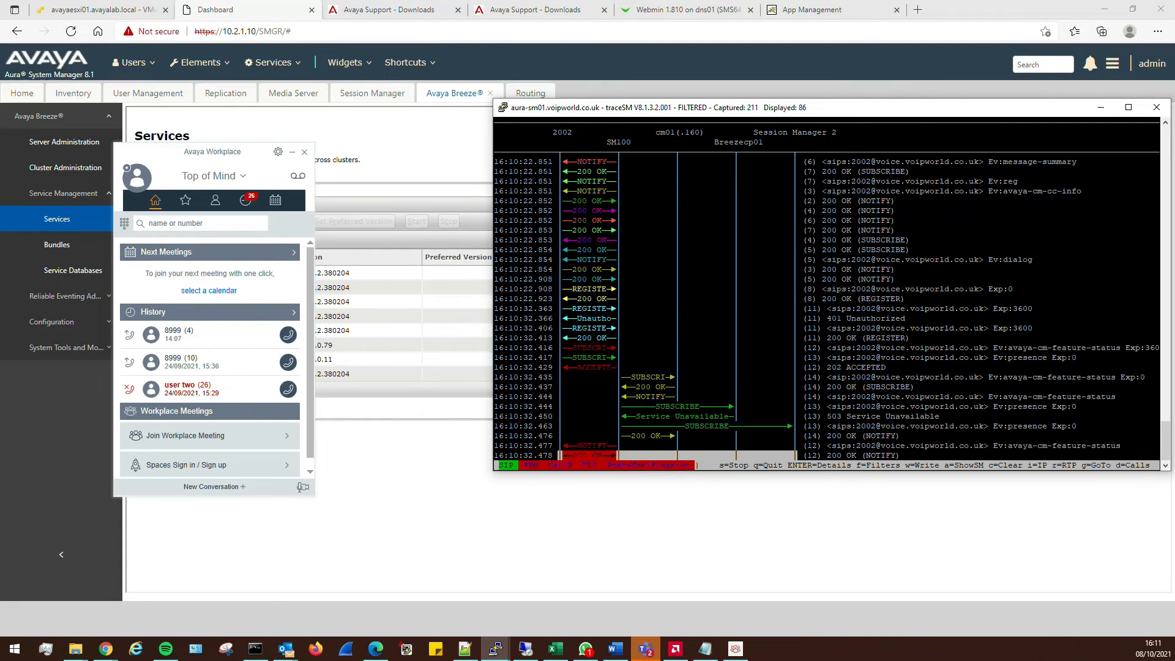
{"action": "key", "text": "Down"}
{"action": "key", "text": "Down"}
{"action": "key", "text": "Down"}
{"action": "key", "text": "Down"}
{"action": "key", "text": "Down"}
{"action": "key", "text": "Down"}
{"action": "key", "text": "Down"}
{"action": "key", "text": "Down"}
{"action": "key", "text": "Down"}
{"action": "key", "text": "Down"}
{"action": "key", "text": "Down"}
{"action": "key", "text": "Down"}
{"action": "key", "text": "Down"}
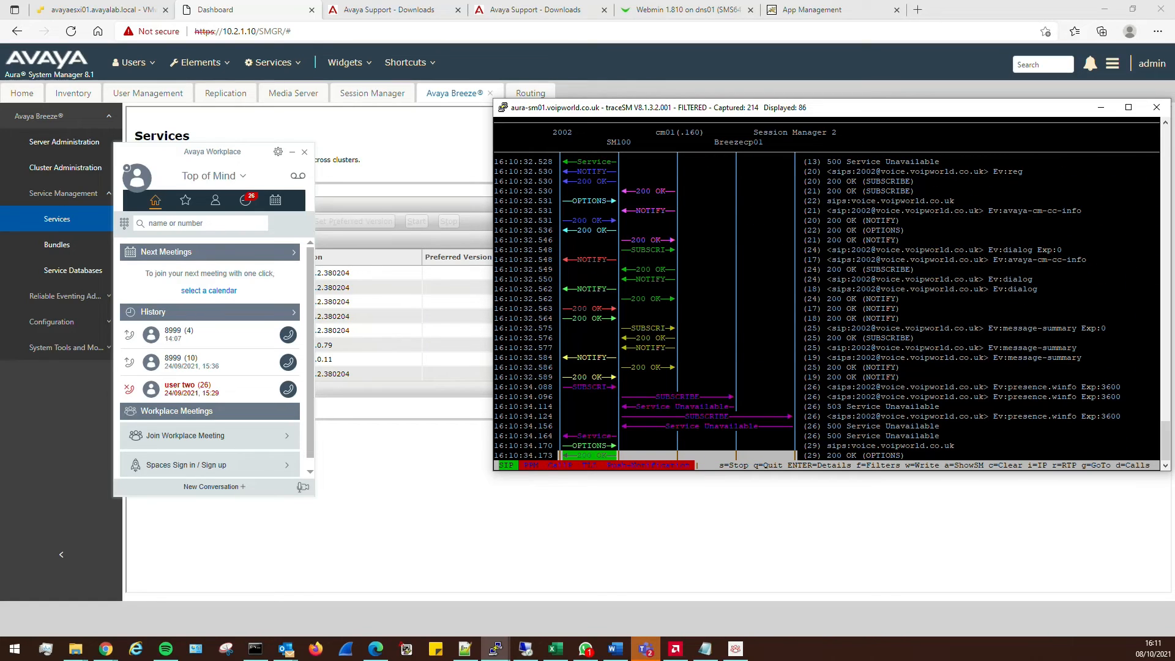
{"action": "left_click", "coordinate": [133, 168]}
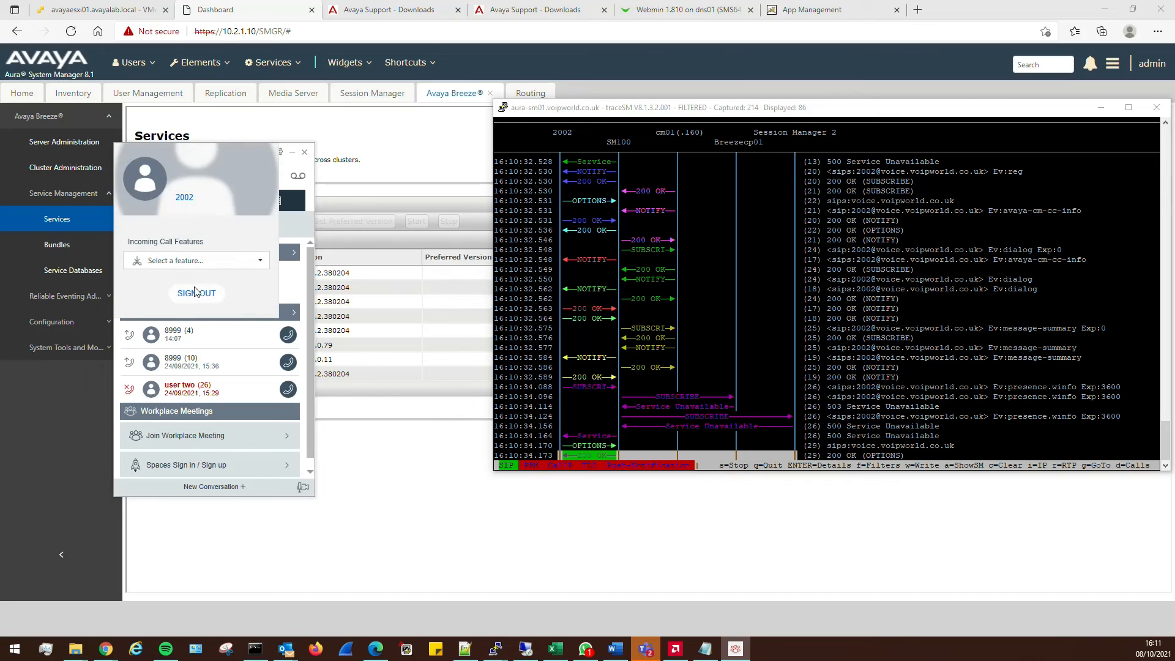
Sign 2002 out and back in, then locate the 16:11:15.639 REGISTER in the trace
{"action": "left_click", "coordinate": [196, 292]}
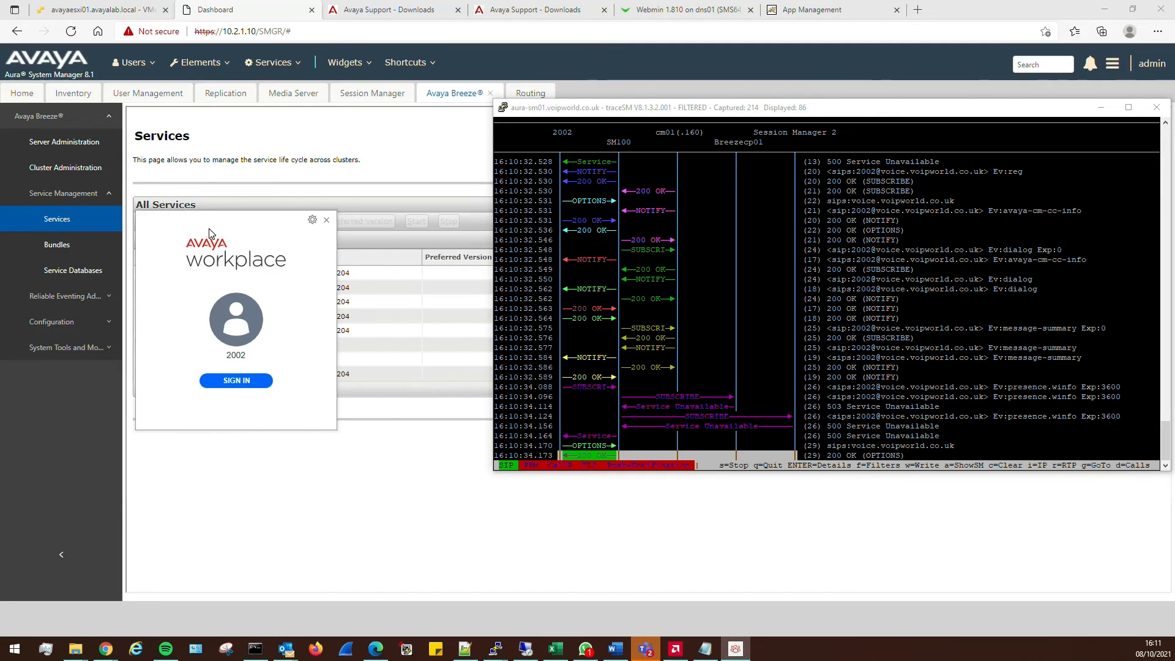
{"action": "left_click", "coordinate": [247, 382]}
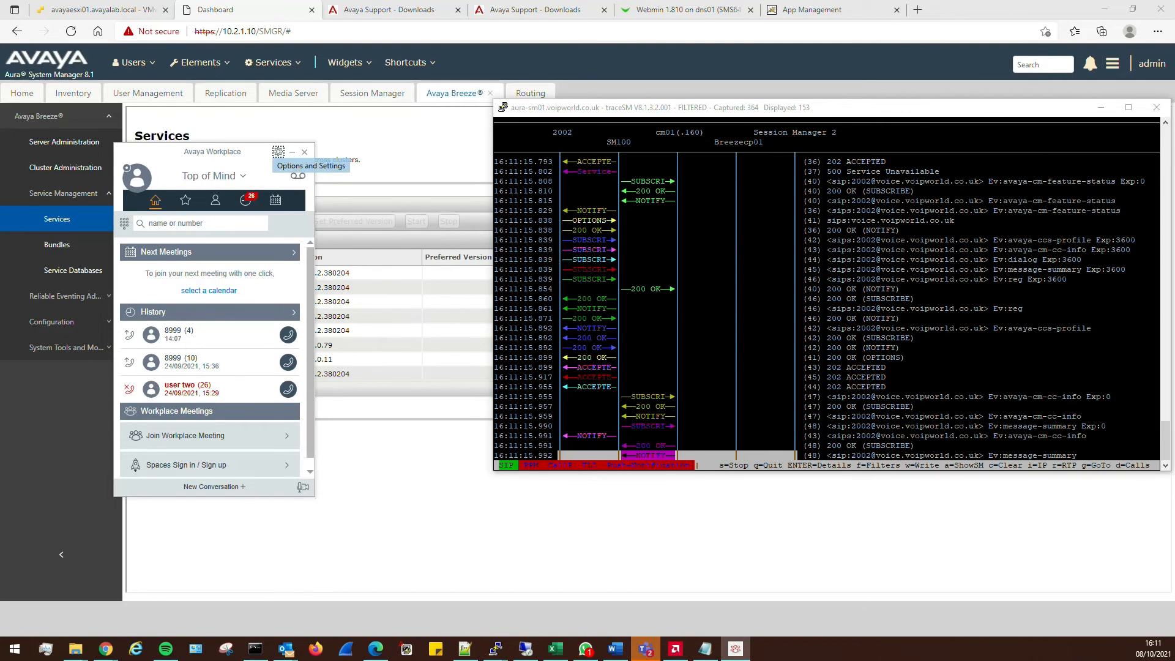
{"action": "key", "text": "alt+Tab"}
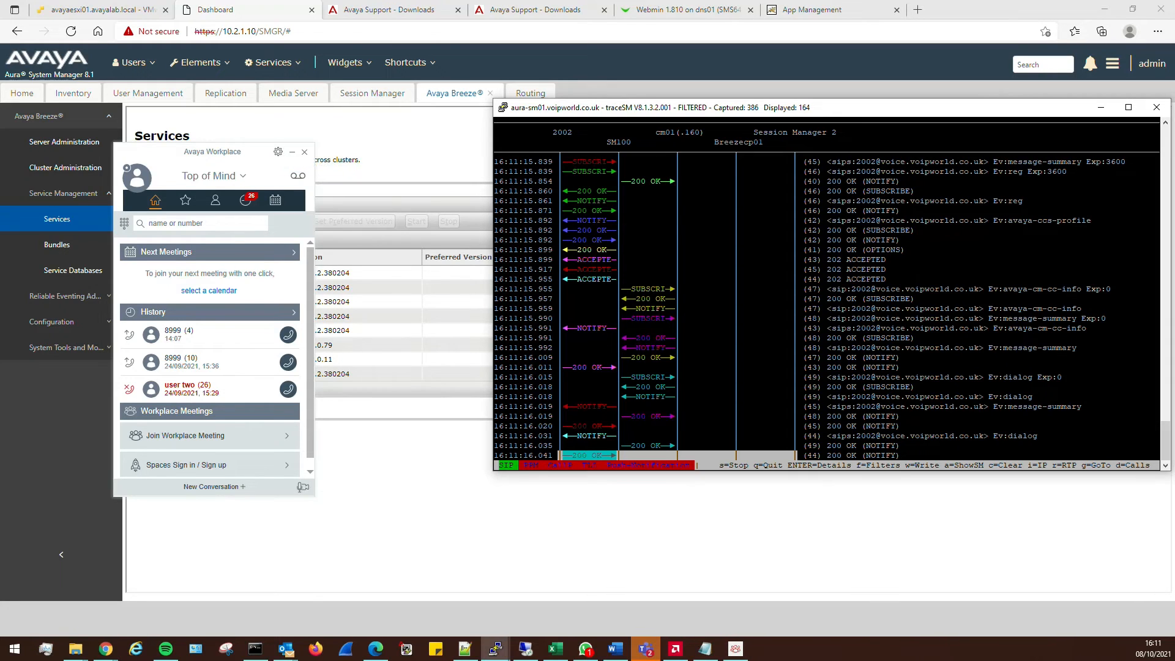
{"action": "key", "text": "Up"}
{"action": "key", "text": "Up"}
{"action": "key", "text": "Up"}
{"action": "key", "text": "Up"}
{"action": "key", "text": "Up"}
{"action": "key", "text": "Up"}
{"action": "key", "text": "Up"}
{"action": "key", "text": "Up"}
{"action": "key", "text": "Up"}
{"action": "key", "text": "Up"}
{"action": "key", "text": "Up"}
{"action": "key", "text": "Up"}
{"action": "key", "text": "Up"}
{"action": "key", "text": "Up"}
{"action": "key", "text": "Up"}
{"action": "key", "text": "Up"}
{"action": "key", "text": "Up"}
{"action": "key", "text": "Up"}
{"action": "key", "text": "Up"}
{"action": "key", "text": "Up"}
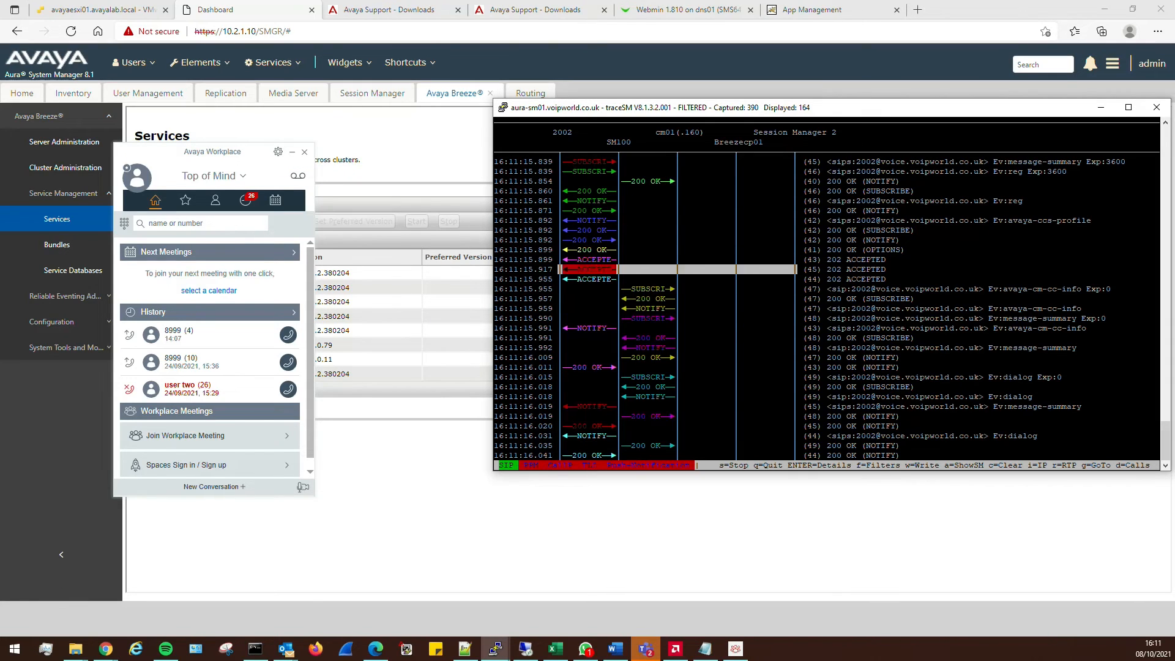
{"action": "key", "text": "Up"}
{"action": "key", "text": "Up"}
{"action": "key", "text": "Up"}
{"action": "key", "text": "Up"}
{"action": "key", "text": "Up"}
{"action": "key", "text": "Up"}
{"action": "key", "text": "Up"}
{"action": "key", "text": "Up"}
{"action": "key", "text": "Up"}
{"action": "key", "text": "Up"}
{"action": "key", "text": "Up"}
{"action": "key", "text": "Up"}
{"action": "key", "text": "Up"}
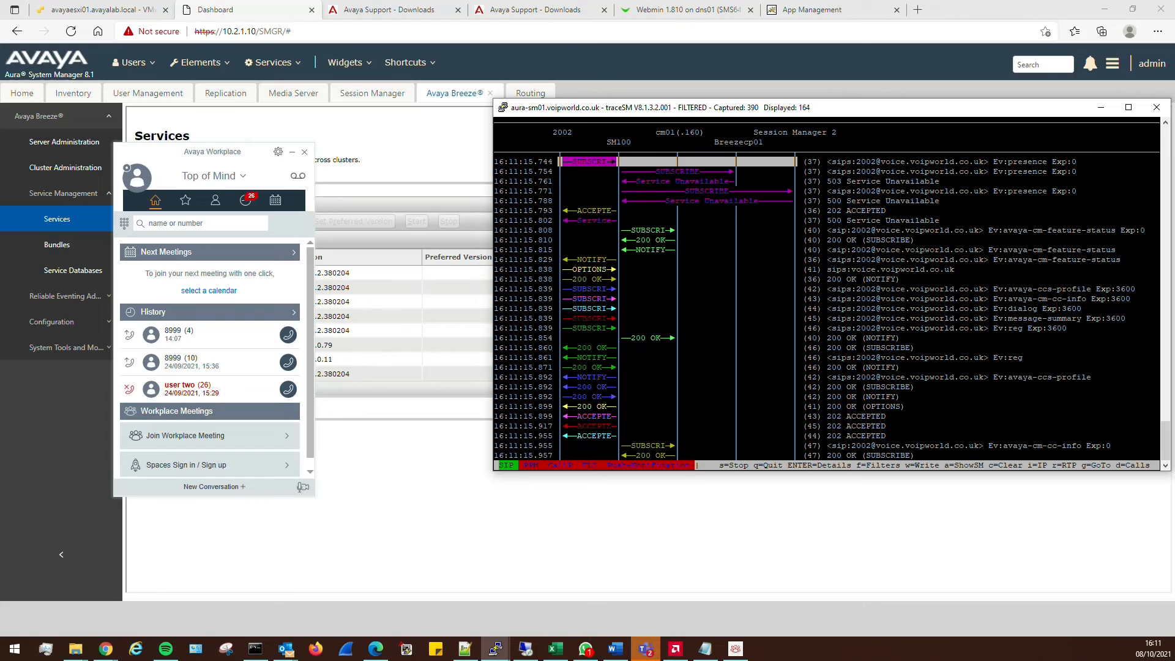
{"action": "key", "text": "Up"}
{"action": "key", "text": "Up"}
{"action": "key", "text": "Up"}
{"action": "key", "text": "Up"}
{"action": "key", "text": "Up"}
{"action": "key", "text": "Up"}
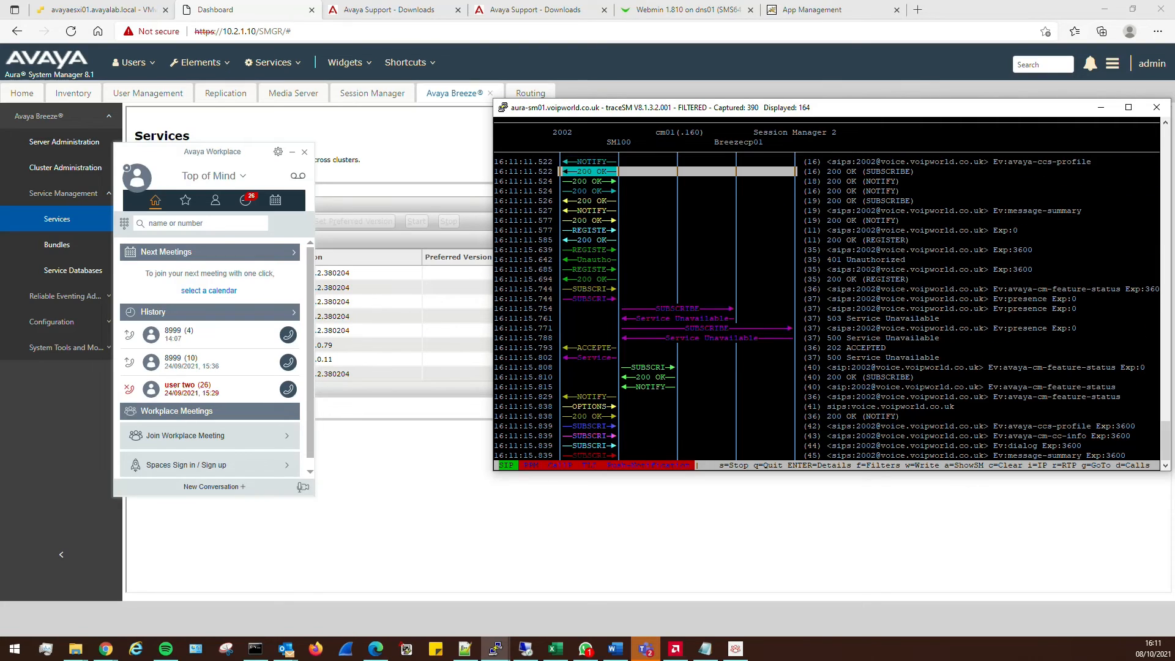
{"action": "key", "text": "Down"}
{"action": "key", "text": "Down"}
{"action": "key", "text": "Down"}
{"action": "key", "text": "Up"}
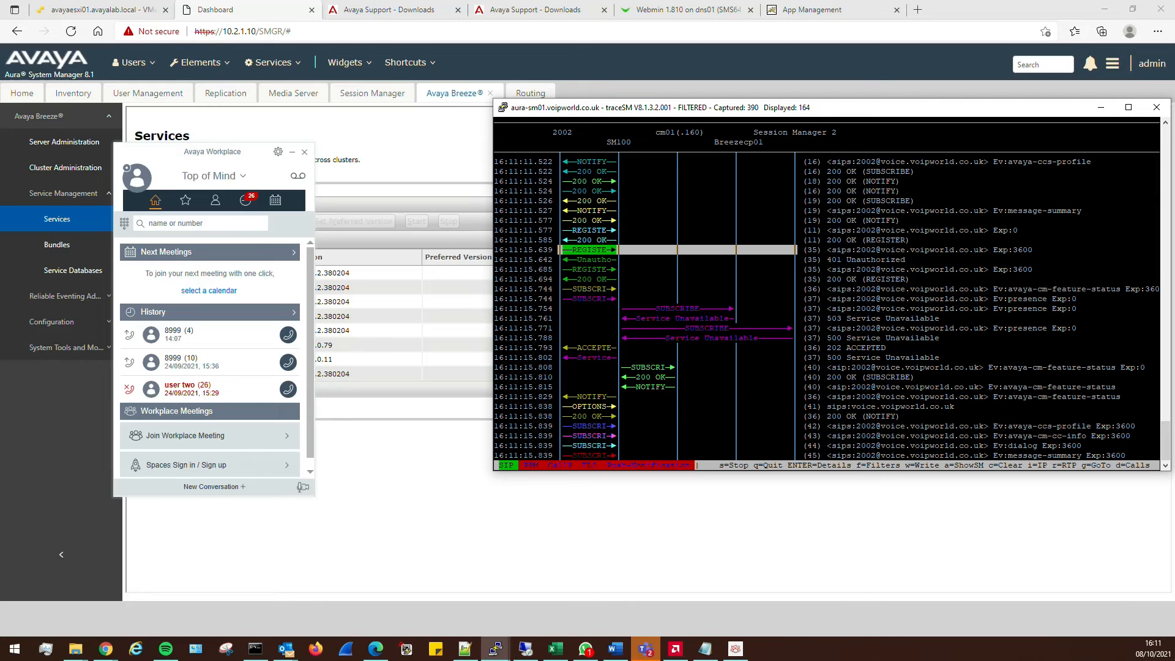
Inspect the initial REGISTER, its 401 Unauthorized challenge, and the Digest-authenticated REGISTER
{"action": "key", "text": "Return"}
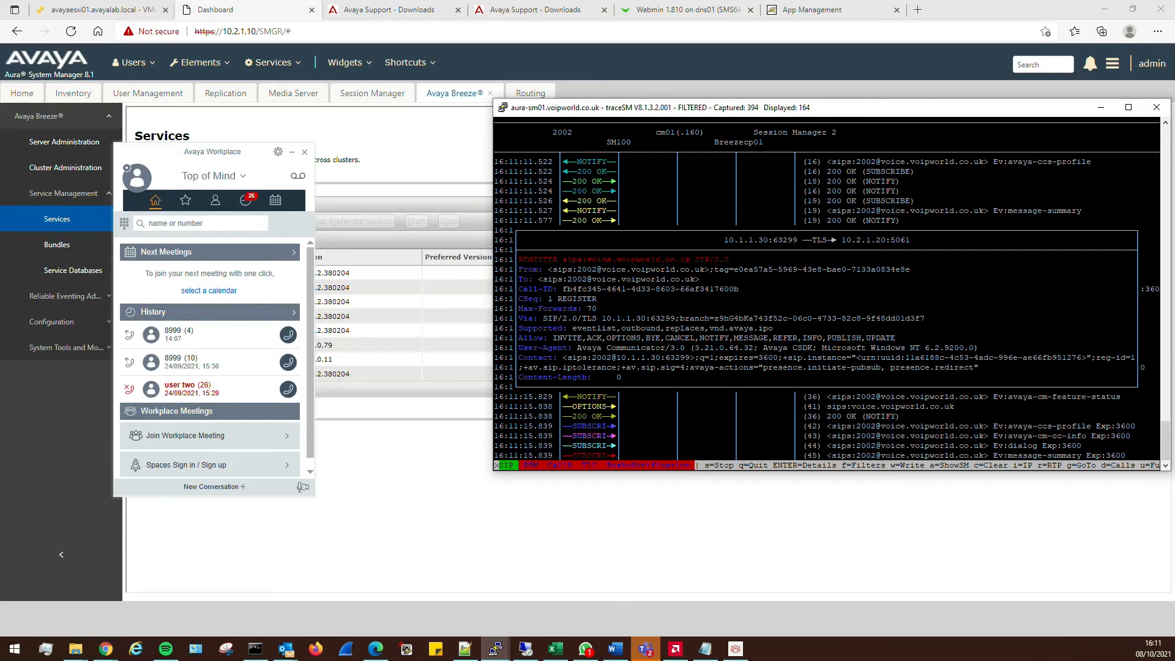
{"action": "key", "text": "Return"}
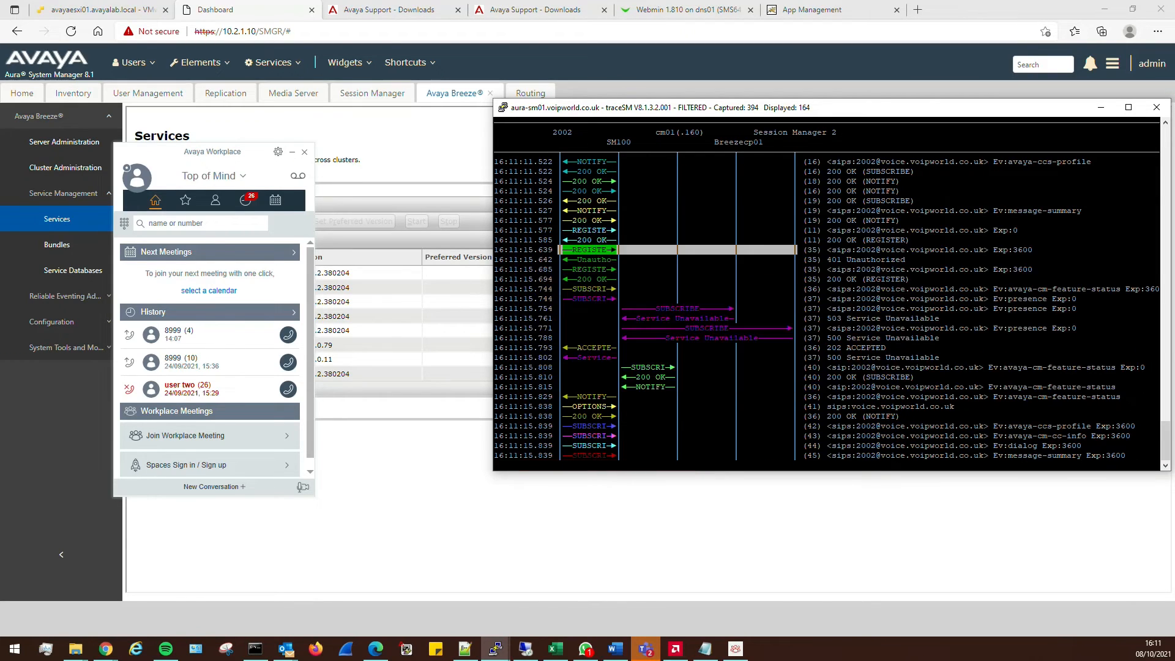
{"action": "key", "text": "Down"}
{"action": "key", "text": "Return"}
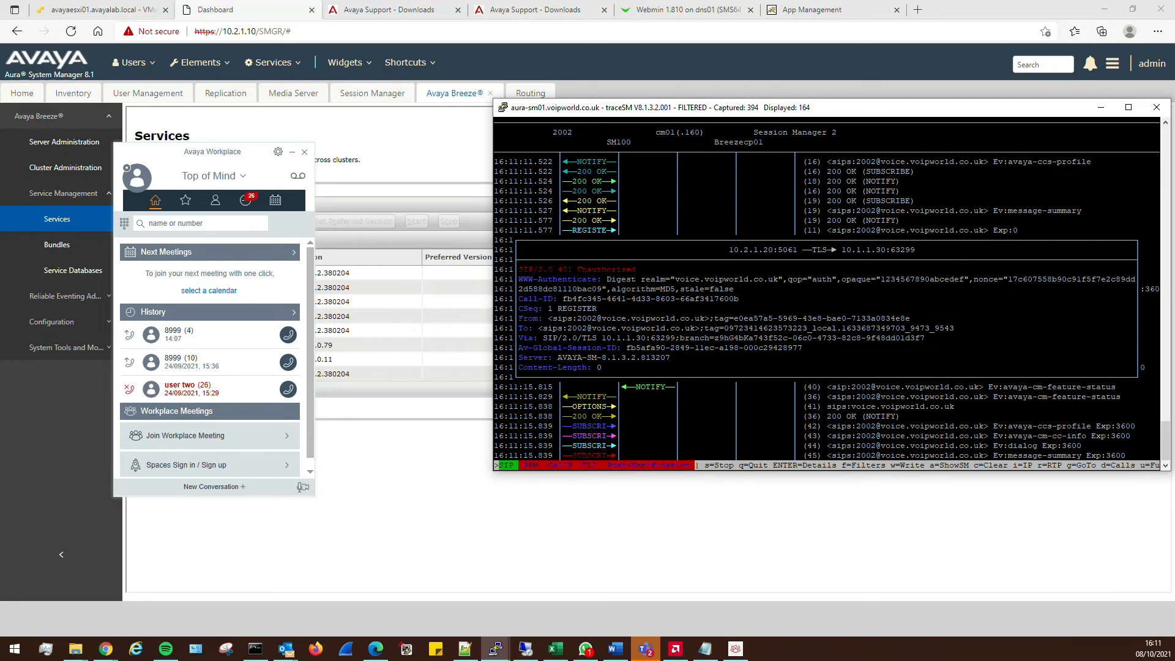
{"action": "key", "text": "Return"}
{"action": "key", "text": "Down"}
{"action": "key", "text": "Return"}
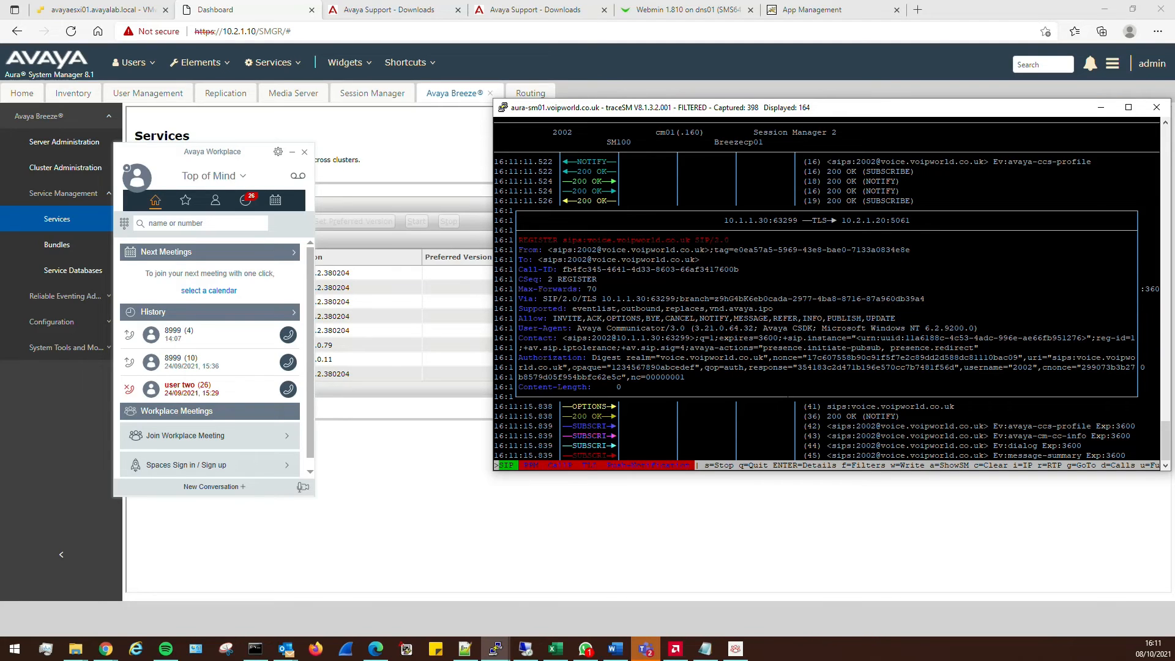
Close the REGISTER details and review the 16:11:15.754 presence SUBSCRIBE, its 503 reply and NOTIFYs
{"action": "key", "text": "Return"}
{"action": "key", "text": "Down"}
{"action": "key", "text": "Down"}
{"action": "key", "text": "Down"}
{"action": "key", "text": "Down"}
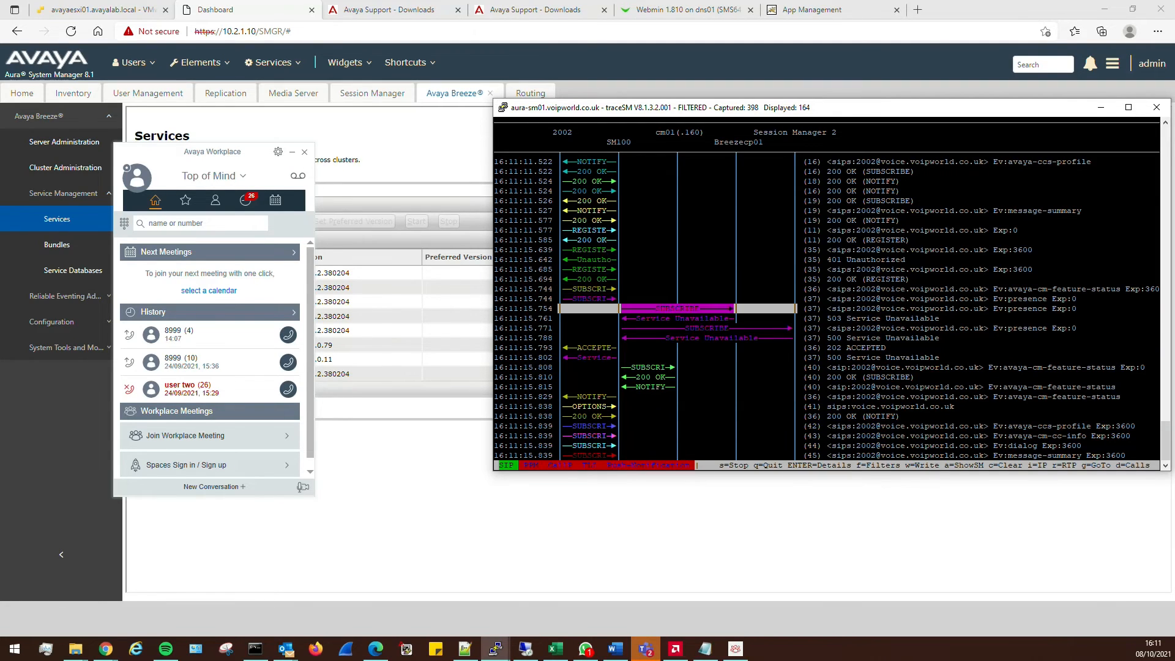
{"action": "key", "text": "Down"}
{"action": "key", "text": "Down"}
{"action": "key", "text": "Down"}
{"action": "key", "text": "Up"}
{"action": "key", "text": "Up"}
{"action": "key", "text": "Up"}
{"action": "key", "text": "Down"}
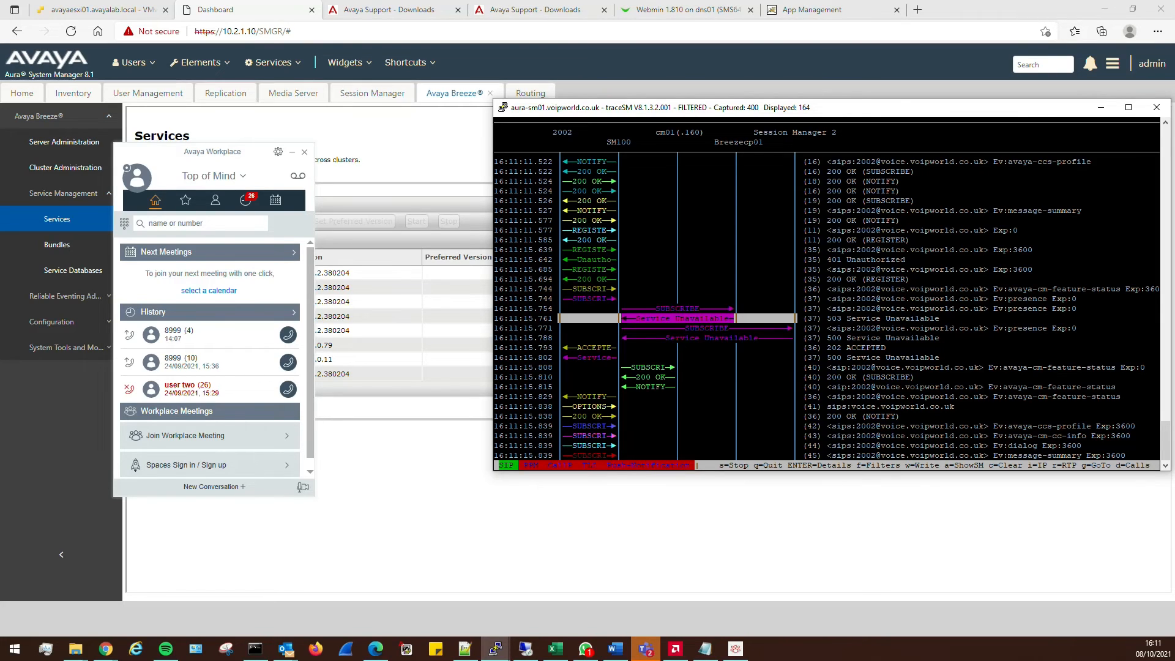
{"action": "key", "text": "Up"}
{"action": "key", "text": "Down"}
{"action": "key", "text": "Down"}
{"action": "key", "text": "Up"}
{"action": "key", "text": "Up"}
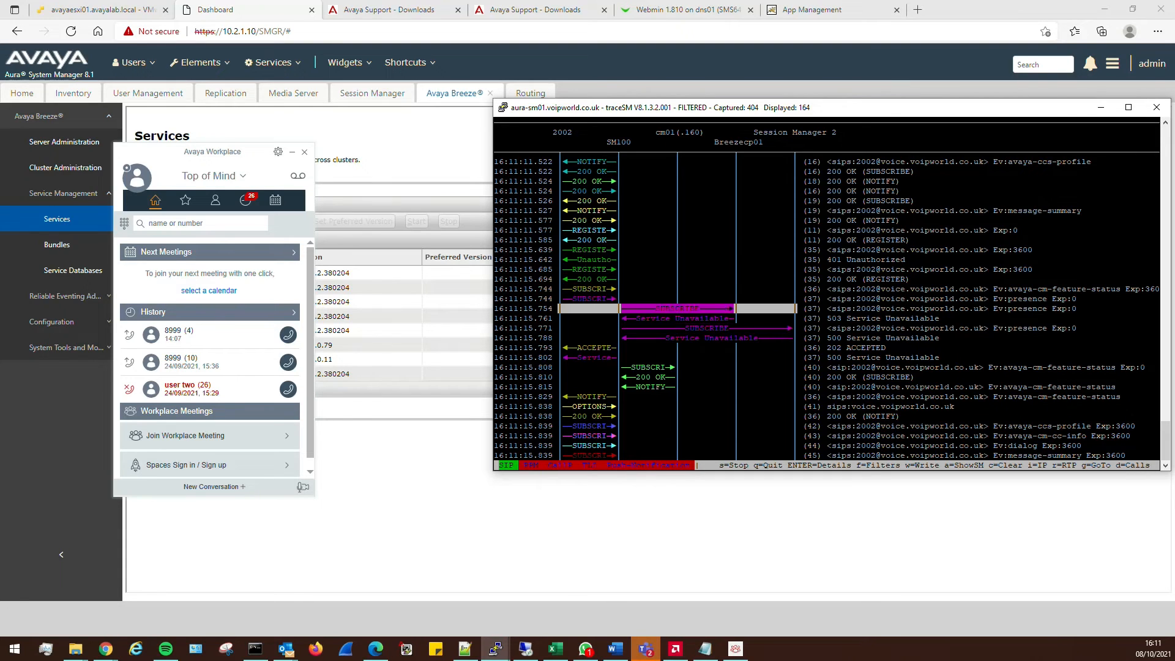
{"action": "key", "text": "Up"}
{"action": "key", "text": "Up"}
{"action": "key", "text": "Up"}
{"action": "key", "text": "Up"}
{"action": "key", "text": "Up"}
{"action": "key", "text": "Up"}
{"action": "key", "text": "Up"}
{"action": "key", "text": "Up"}
{"action": "key", "text": "Up"}
{"action": "key", "text": "Up"}
{"action": "key", "text": "Up"}
{"action": "key", "text": "Up"}
{"action": "key", "text": "Up"}
{"action": "key", "text": "Up"}
{"action": "key", "text": "Up"}
{"action": "key", "text": "Up"}
{"action": "key", "text": "Up"}
{"action": "key", "text": "Up"}
{"action": "key", "text": "Up"}
{"action": "key", "text": "Up"}
{"action": "key", "text": "Down"}
{"action": "key", "text": "Down"}
{"action": "key", "text": "Down"}
{"action": "key", "text": "Down"}
{"action": "key", "text": "Down"}
{"action": "key", "text": "Down"}
{"action": "key", "text": "Down"}
{"action": "key", "text": "Down"}
{"action": "key", "text": "Down"}
{"action": "key", "text": "Down"}
{"action": "key", "text": "Down"}
{"action": "key", "text": "Down"}
{"action": "key", "text": "Down"}
{"action": "key", "text": "Down"}
{"action": "key", "text": "Down"}
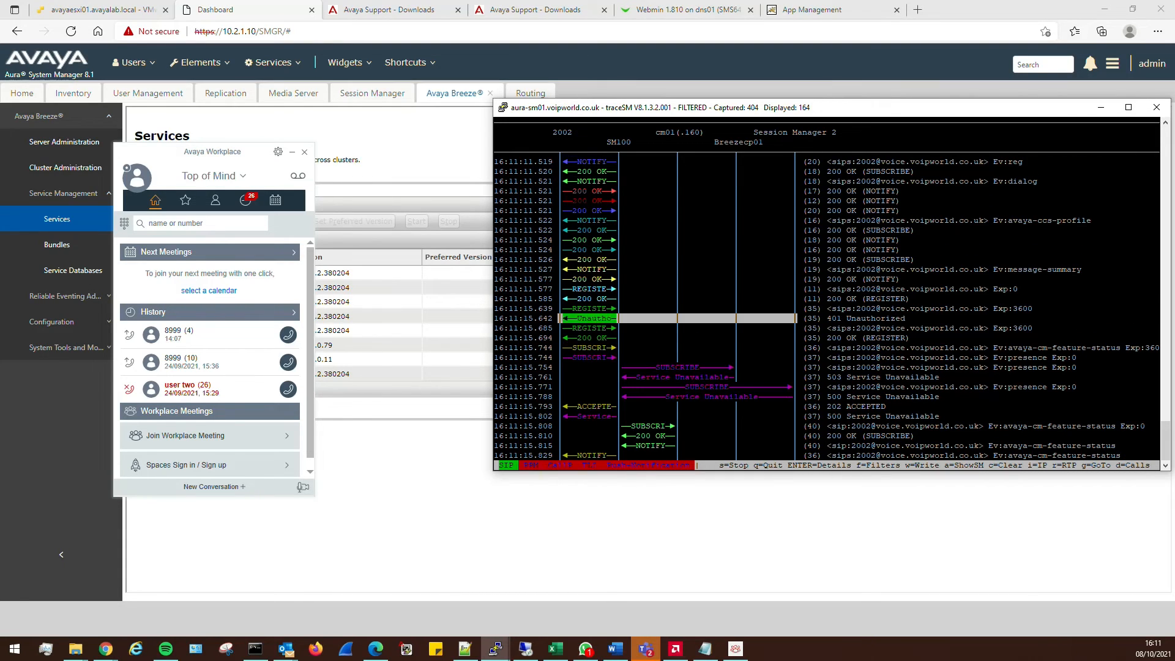
{"action": "key", "text": "Down"}
{"action": "key", "text": "Down"}
{"action": "key", "text": "Down"}
{"action": "key", "text": "Down"}
{"action": "key", "text": "Down"}
{"action": "key", "text": "Down"}
{"action": "key", "text": "Down"}
{"action": "key", "text": "Down"}
{"action": "key", "text": "Down"}
{"action": "key", "text": "Down"}
{"action": "key", "text": "Down"}
{"action": "key", "text": "Down"}
{"action": "key", "text": "Down"}
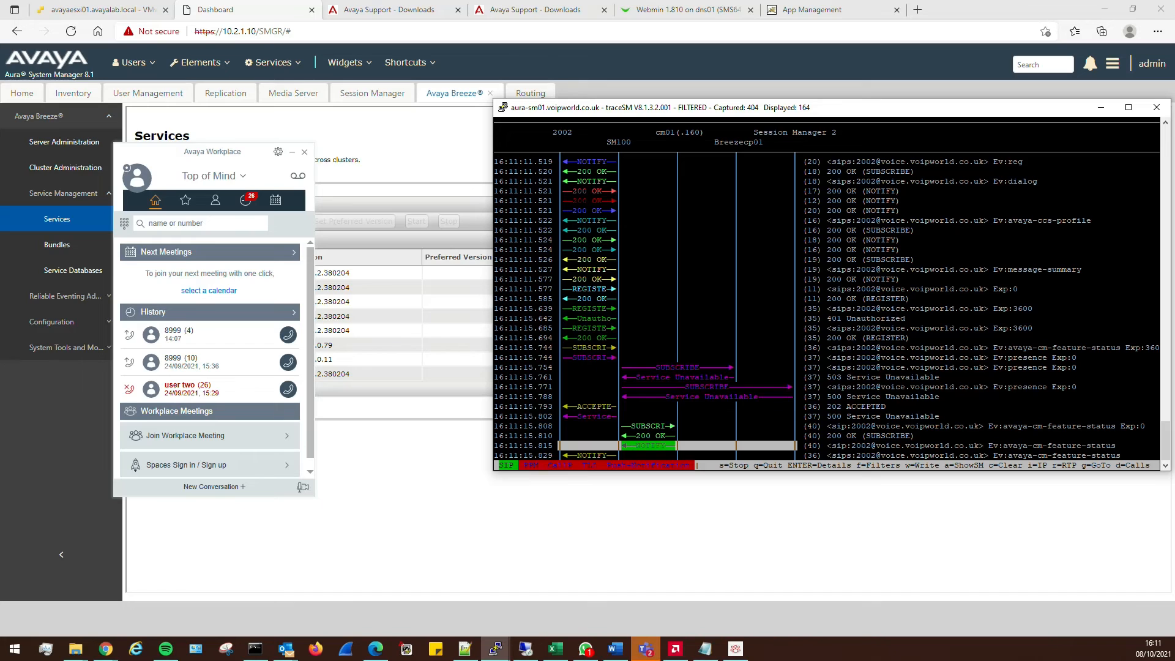
{"action": "key", "text": "Down"}
{"action": "key", "text": "Down"}
{"action": "key", "text": "Down"}
{"action": "key", "text": "Down"}
{"action": "key", "text": "Down"}
{"action": "key", "text": "Down"}
{"action": "key", "text": "Down"}
{"action": "key", "text": "Down"}
{"action": "key", "text": "Down"}
{"action": "key", "text": "Down"}
{"action": "key", "text": "Down"}
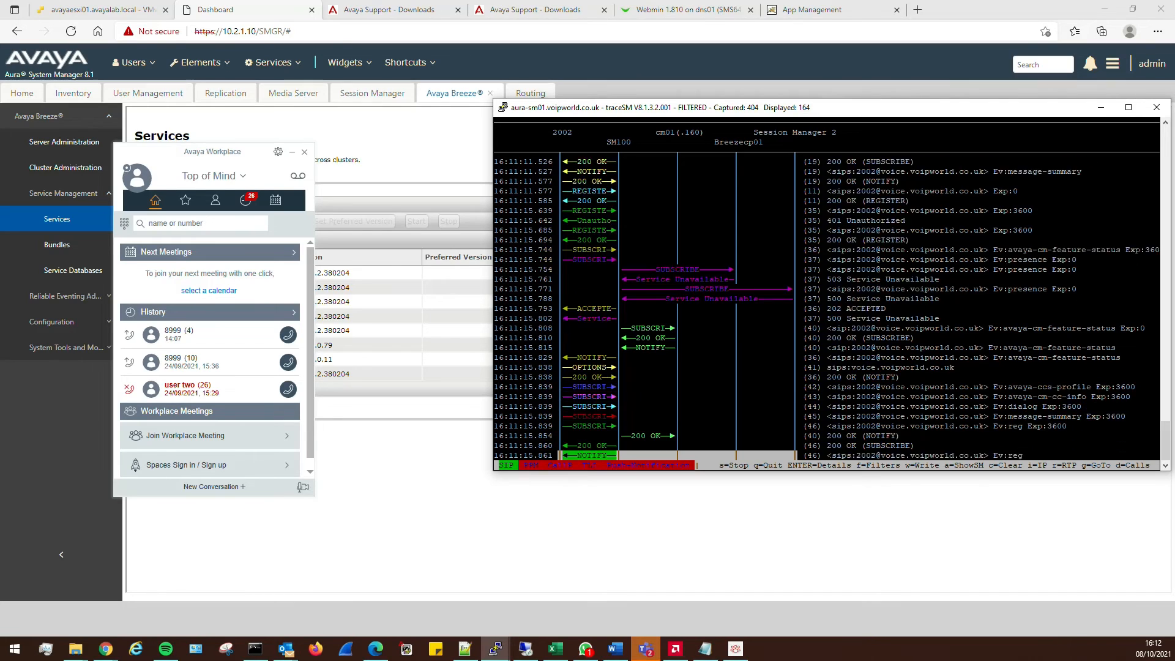
{"action": "key", "text": "Down"}
{"action": "key", "text": "Down"}
{"action": "key", "text": "Down"}
{"action": "key", "text": "Down"}
{"action": "key", "text": "Down"}
{"action": "key", "text": "Down"}
{"action": "key", "text": "Down"}
{"action": "key", "text": "Down"}
{"action": "key", "text": "Down"}
{"action": "key", "text": "Down"}
{"action": "key", "text": "Down"}
{"action": "key", "text": "Down"}
{"action": "key", "text": "Down"}
{"action": "key", "text": "Down"}
{"action": "key", "text": "Down"}
{"action": "key", "text": "Down"}
{"action": "key", "text": "Down"}
{"action": "key", "text": "Down"}
{"action": "key", "text": "Down"}
{"action": "key", "text": "Down"}
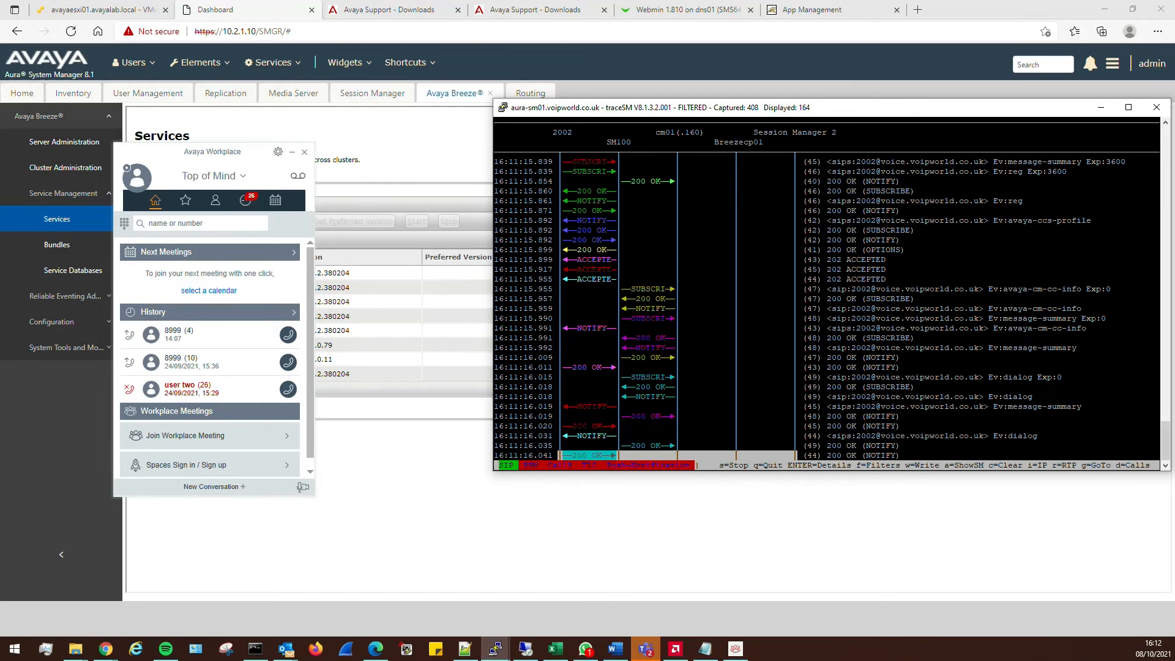
Reload the call flow and step through the new 16:12:05 SUBSCRIBE, OPTIONS and Service Unavailable rows
{"action": "key", "text": "d"}
{"action": "key", "text": "Escape"}
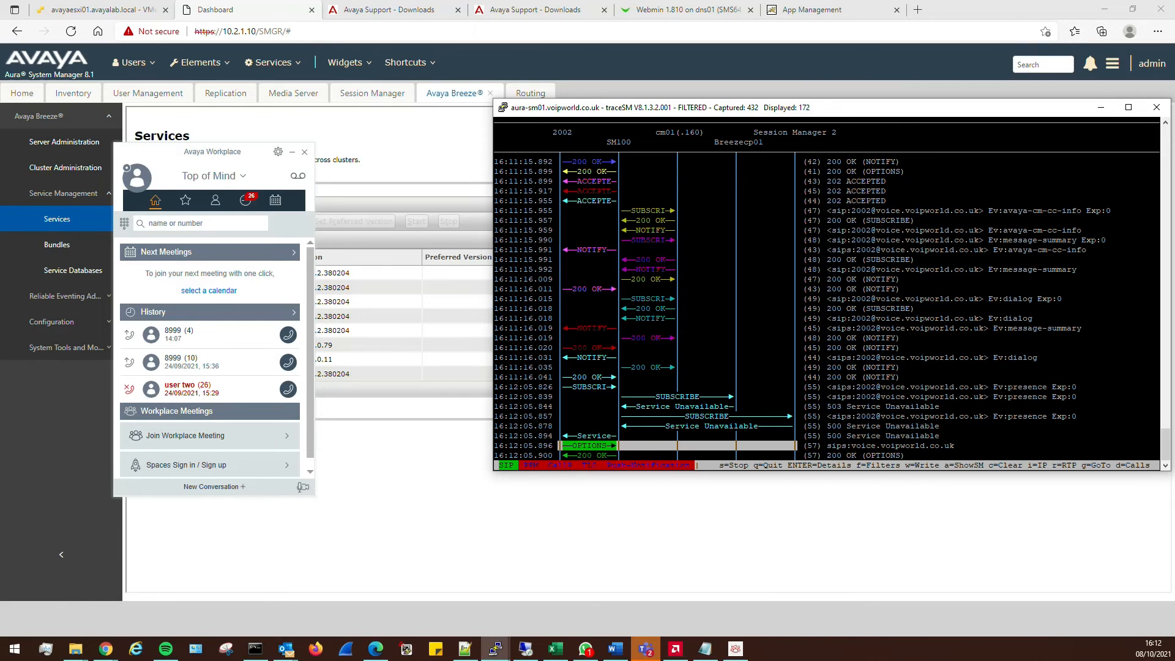
{"action": "key", "text": "Up"}
{"action": "key", "text": "Up"}
{"action": "key", "text": "Up"}
{"action": "key", "text": "Up"}
{"action": "key", "text": "Down"}
{"action": "key", "text": "Down"}
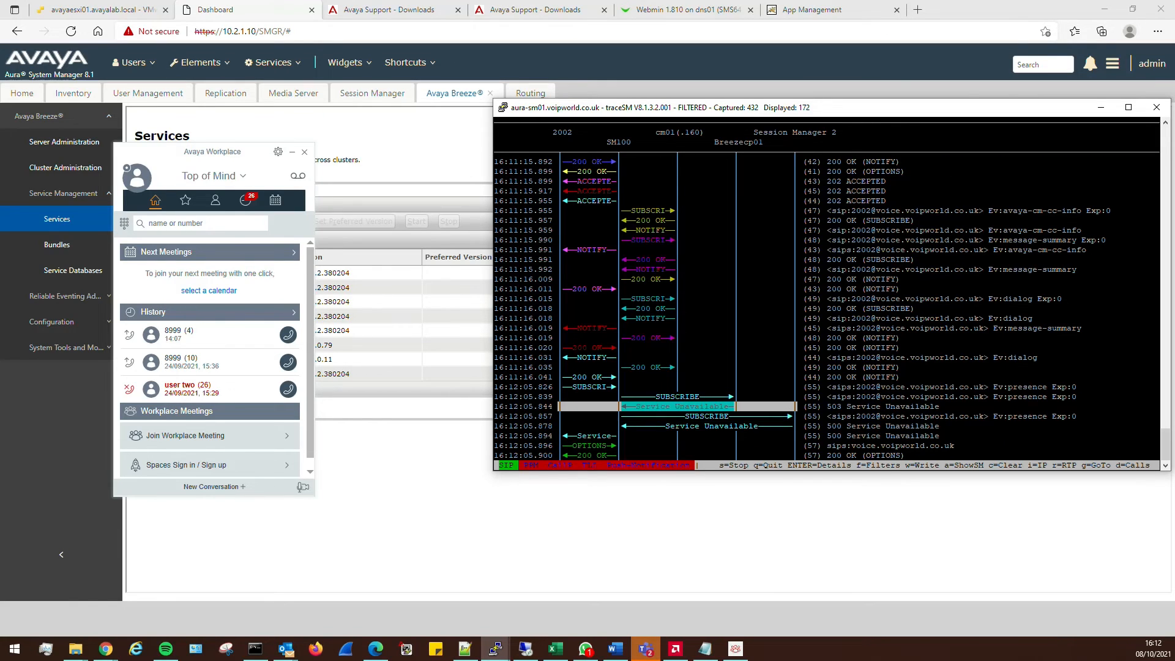
{"action": "key", "text": "Down"}
{"action": "key", "text": "Down"}
{"action": "key", "text": "Down"}
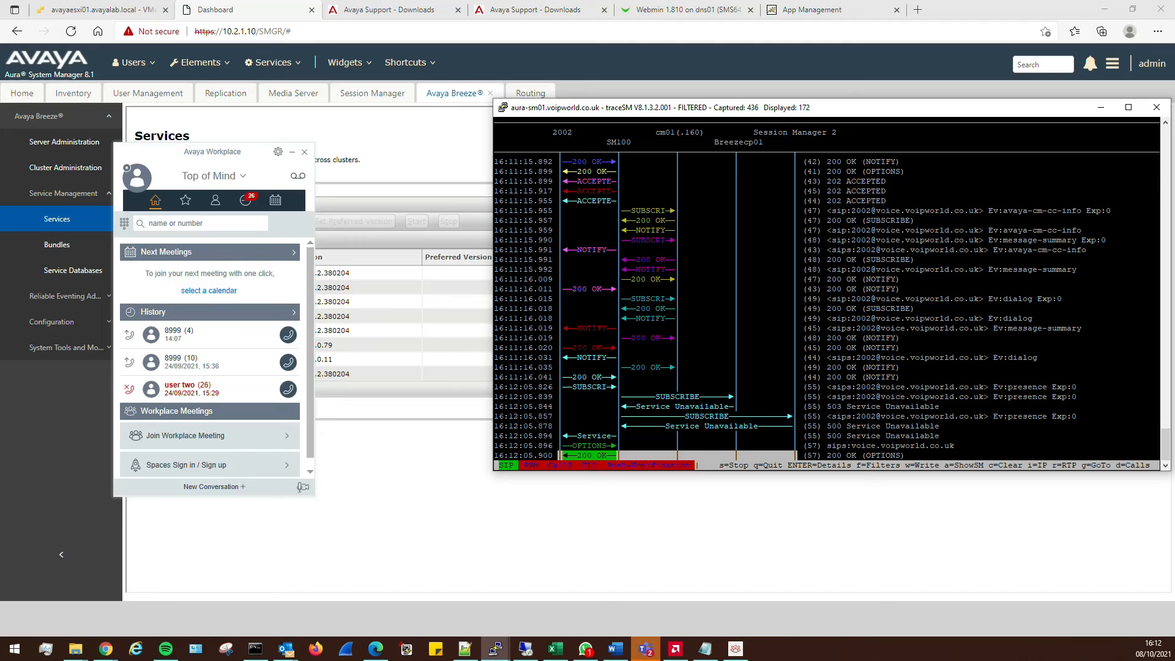
{"action": "key", "text": "Up"}
{"action": "key", "text": "Up"}
{"action": "key", "text": "Up"}
{"action": "key", "text": "Up"}
{"action": "key", "text": "Up"}
{"action": "key", "text": "Up"}
{"action": "key", "text": "Up"}
{"action": "key", "text": "Down"}
{"action": "key", "text": "Down"}
{"action": "key", "text": "Down"}
{"action": "key", "text": "Down"}
{"action": "key", "text": "Down"}
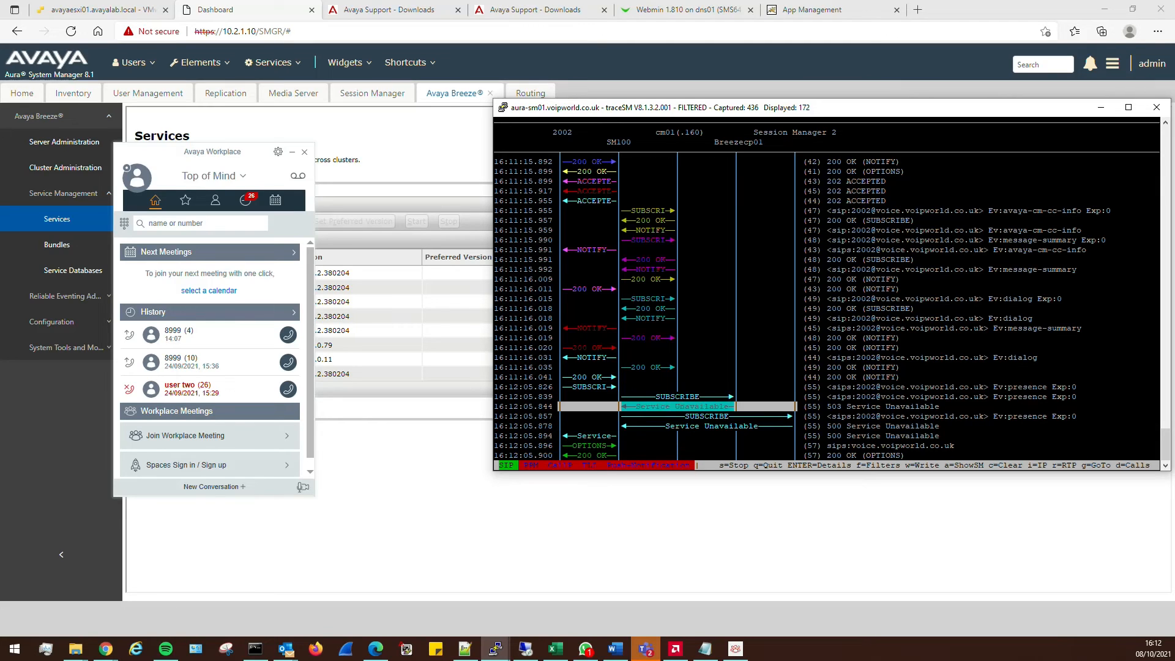
{"action": "key", "text": "Down"}
{"action": "key", "text": "Down"}
{"action": "key", "text": "Up"}
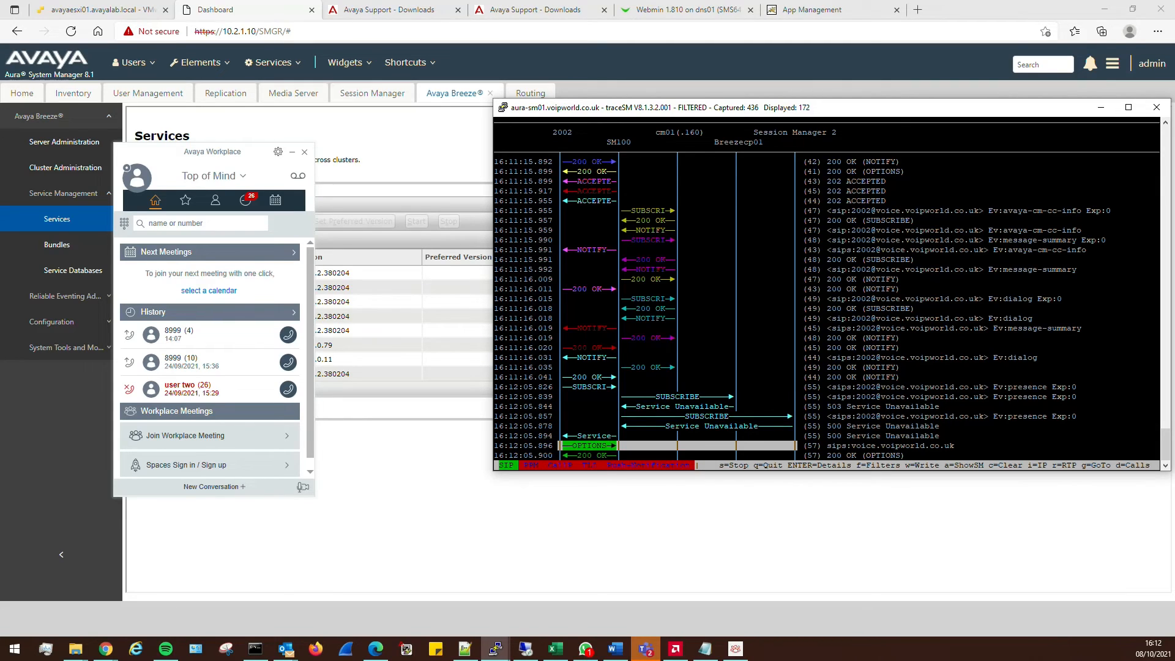
Select the 16:12:05.826 SUBSCRIBE, check earlier 16:11 rows, then jump to the newest 16:12:15.805 message
{"action": "left_click", "coordinate": [788, 389]}
{"action": "key", "text": "Up"}
{"action": "key", "text": "Up"}
{"action": "key", "text": "Up"}
{"action": "key", "text": "Up"}
{"action": "key", "text": "Up"}
{"action": "key", "text": "Up"}
{"action": "key", "text": "Up"}
{"action": "key", "text": "Up"}
{"action": "key", "text": "Up"}
{"action": "key", "text": "Up"}
{"action": "key", "text": "Up"}
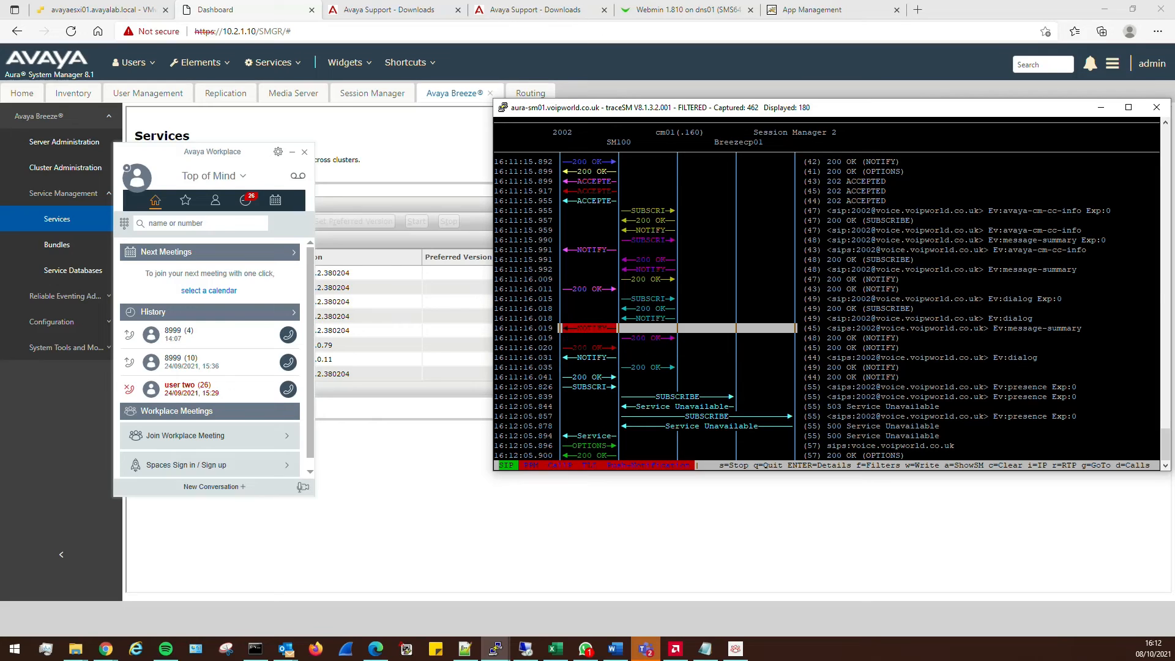
{"action": "key", "text": "Up"}
{"action": "key", "text": "Up"}
{"action": "key", "text": "Up"}
{"action": "key", "text": "Up"}
{"action": "key", "text": "Up"}
{"action": "key", "text": "Up"}
{"action": "key", "text": "Up"}
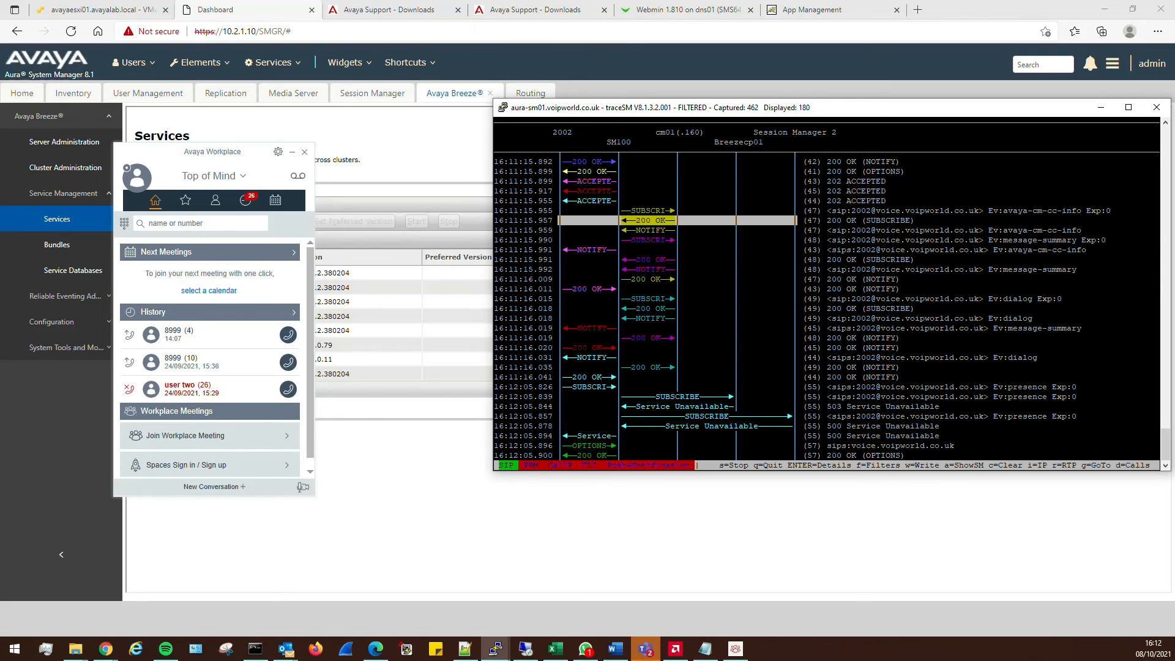
{"action": "key", "text": "Down"}
{"action": "key", "text": "Down"}
{"action": "key", "text": "Down"}
{"action": "key", "text": "Down"}
{"action": "key", "text": "Down"}
{"action": "key", "text": "Down"}
{"action": "key", "text": "Down"}
{"action": "key", "text": "Down"}
{"action": "key", "text": "Down"}
{"action": "key", "text": "Down"}
{"action": "key", "text": "Down"}
{"action": "key", "text": "Down"}
{"action": "key", "text": "Down"}
{"action": "key", "text": "Down"}
{"action": "key", "text": "Down"}
{"action": "key", "text": "Down"}
{"action": "key", "text": "Down"}
{"action": "key", "text": "Down"}
{"action": "key", "text": "Down"}
{"action": "key", "text": "Down"}
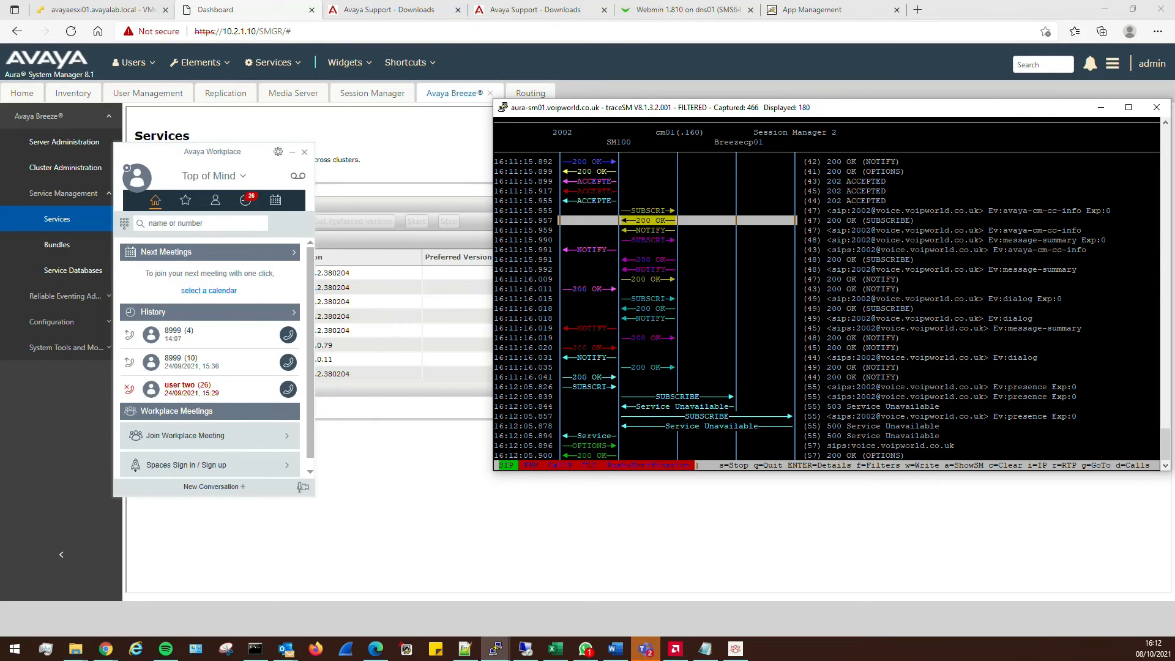
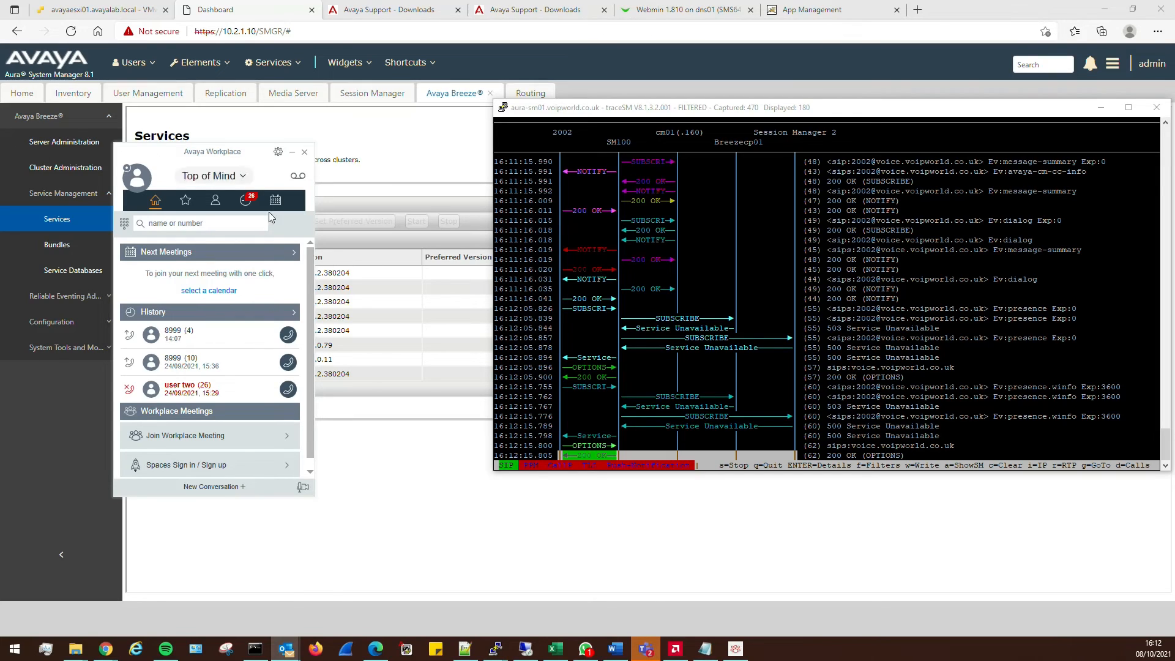
In traceSM, check the presence.winfo SUBSCRIBE and last 200 OK, then clear the capture
{"action": "key", "text": "alt+Tab"}
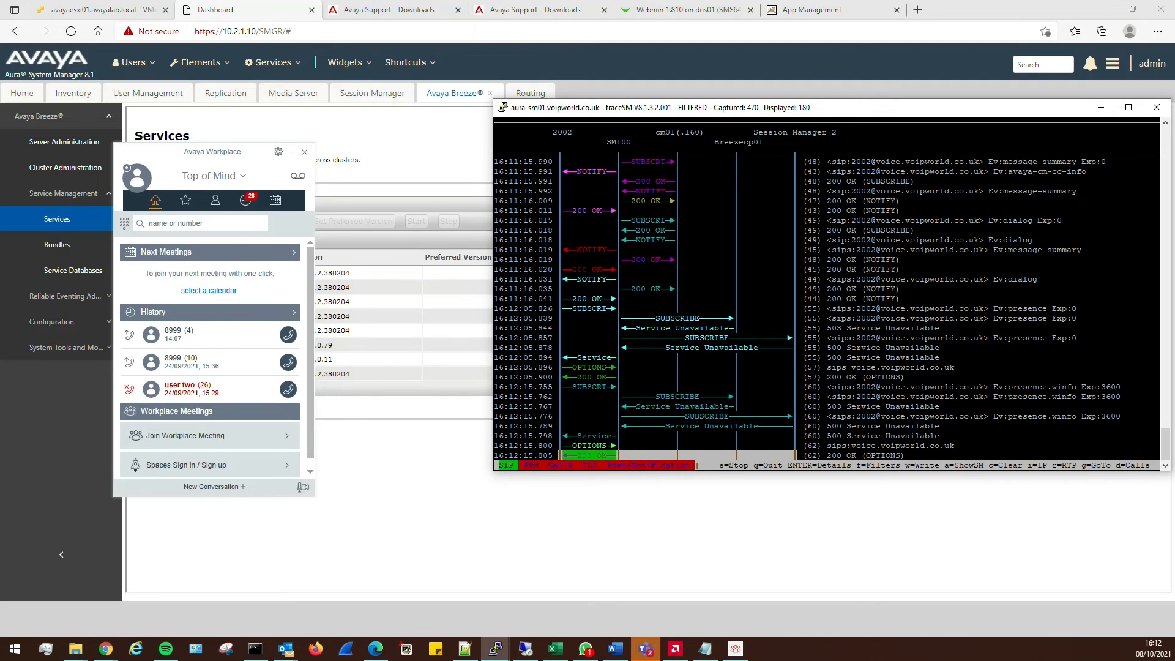
{"action": "key", "text": "Up"}
{"action": "key", "text": "Up"}
{"action": "key", "text": "Up"}
{"action": "key", "text": "Up"}
{"action": "key", "text": "Up"}
{"action": "key", "text": "Up"}
{"action": "key", "text": "Up"}
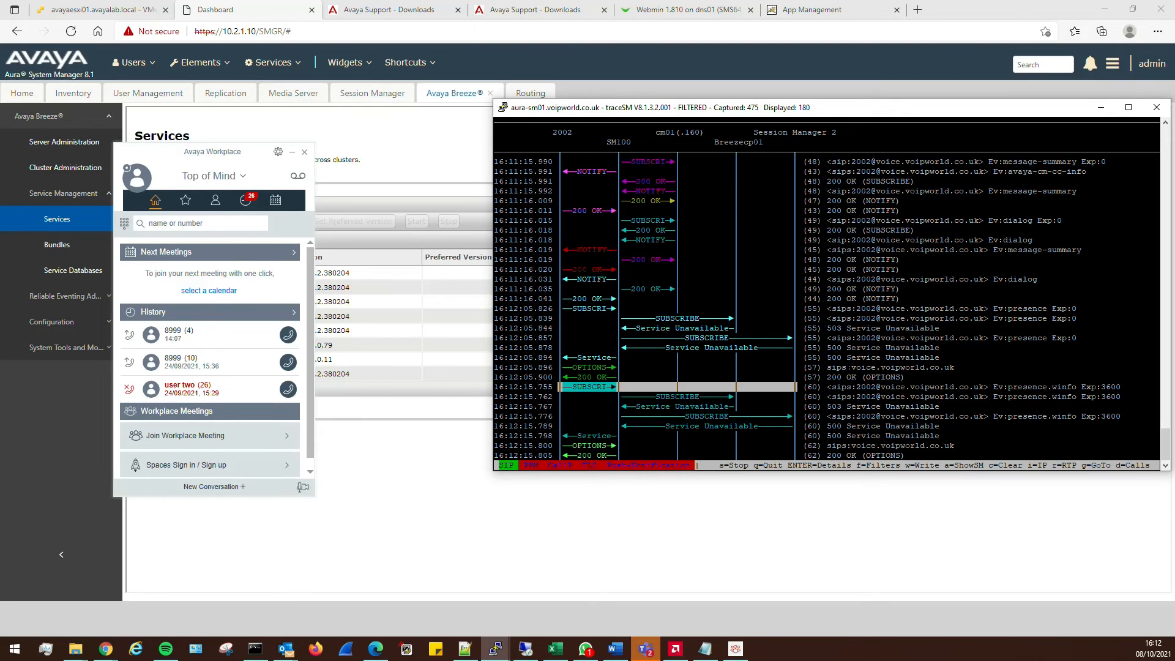
{"action": "key", "text": "Down"}
{"action": "key", "text": "Down"}
{"action": "key", "text": "Down"}
{"action": "key", "text": "Down"}
{"action": "key", "text": "Down"}
{"action": "key", "text": "Down"}
{"action": "key", "text": "Down"}
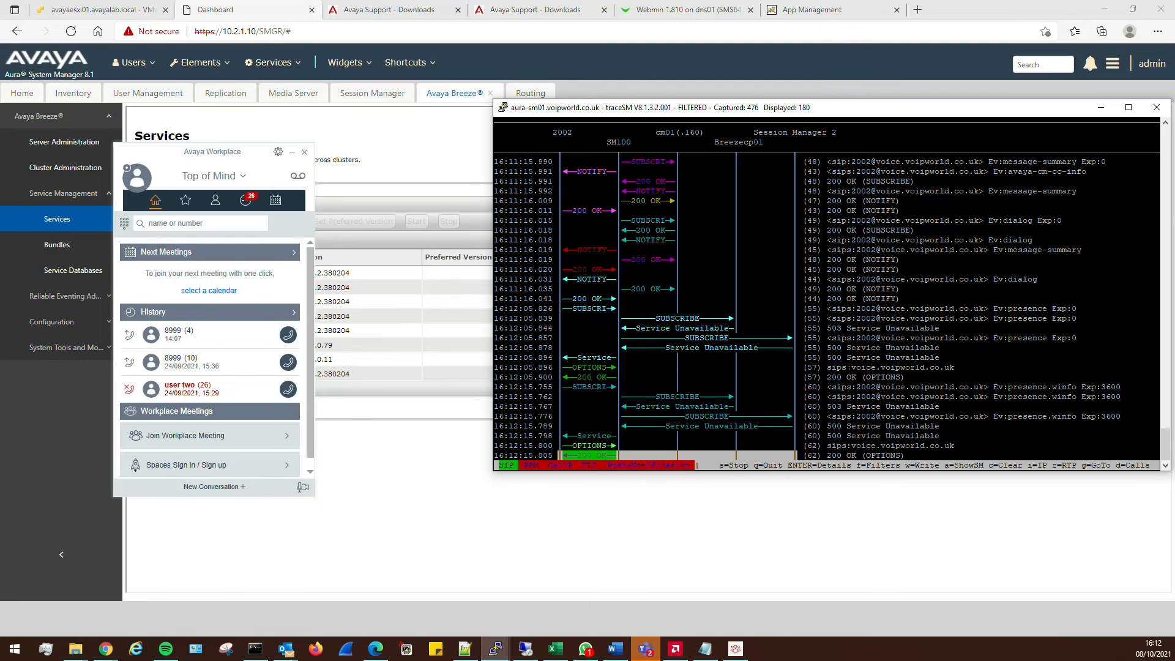
{"action": "key", "text": "c"}
{"action": "left_click", "coordinate": [137, 177]}
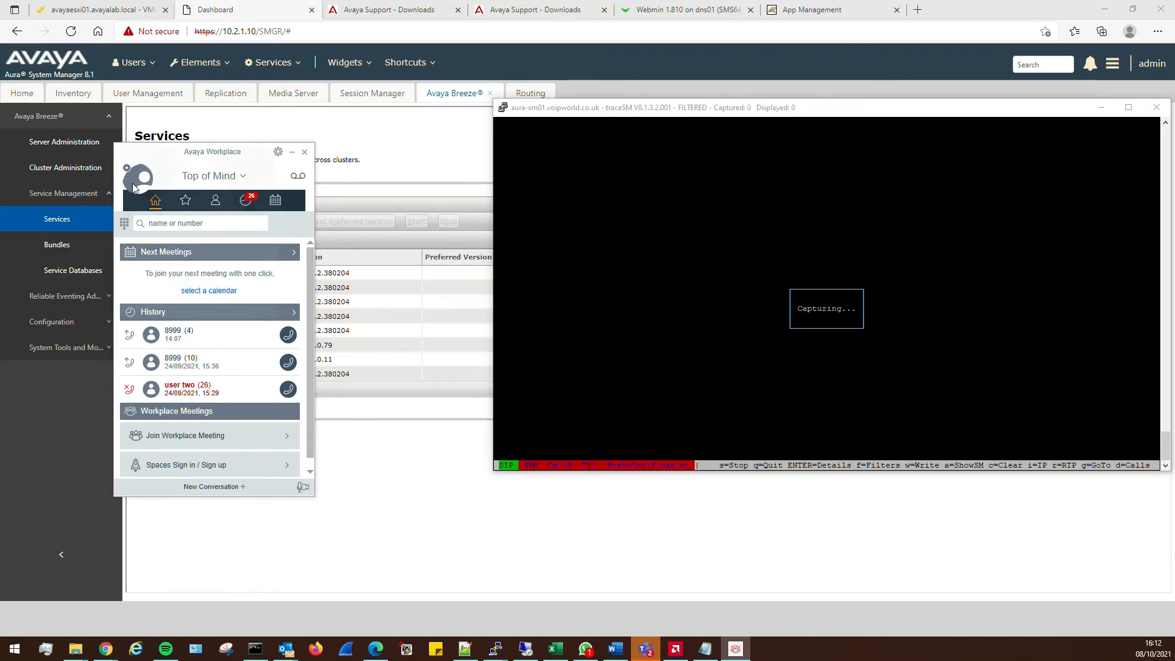
Sign Workplace out and back in, and move its window to the right
{"action": "left_click", "coordinate": [204, 294]}
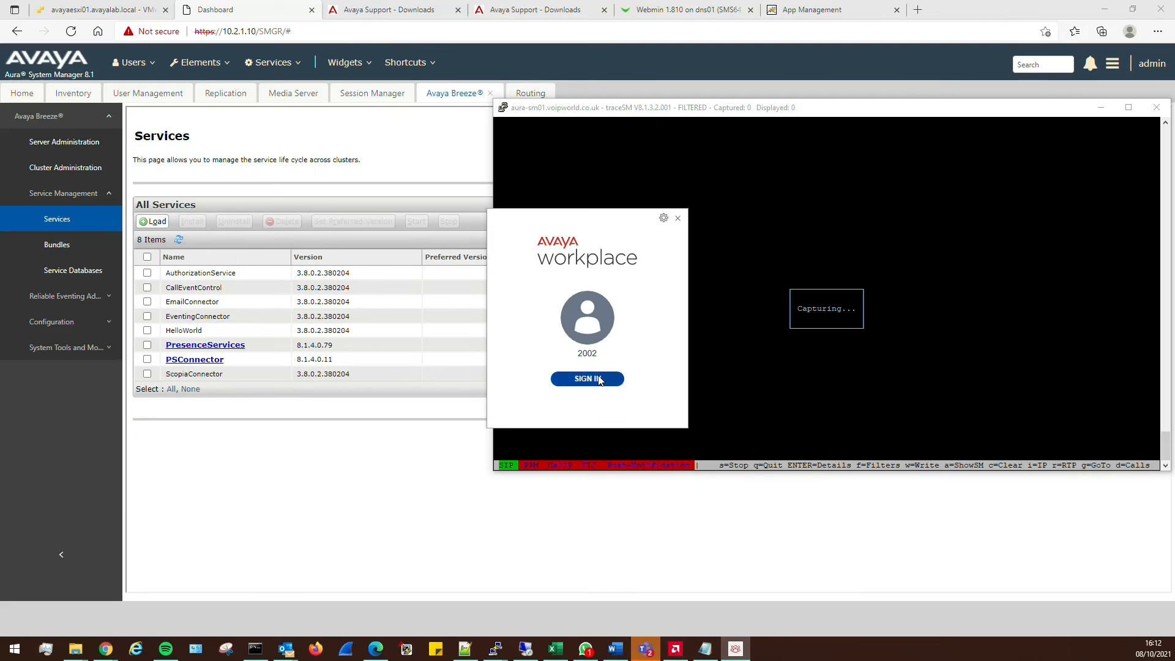
{"action": "left_click", "coordinate": [597, 378]}
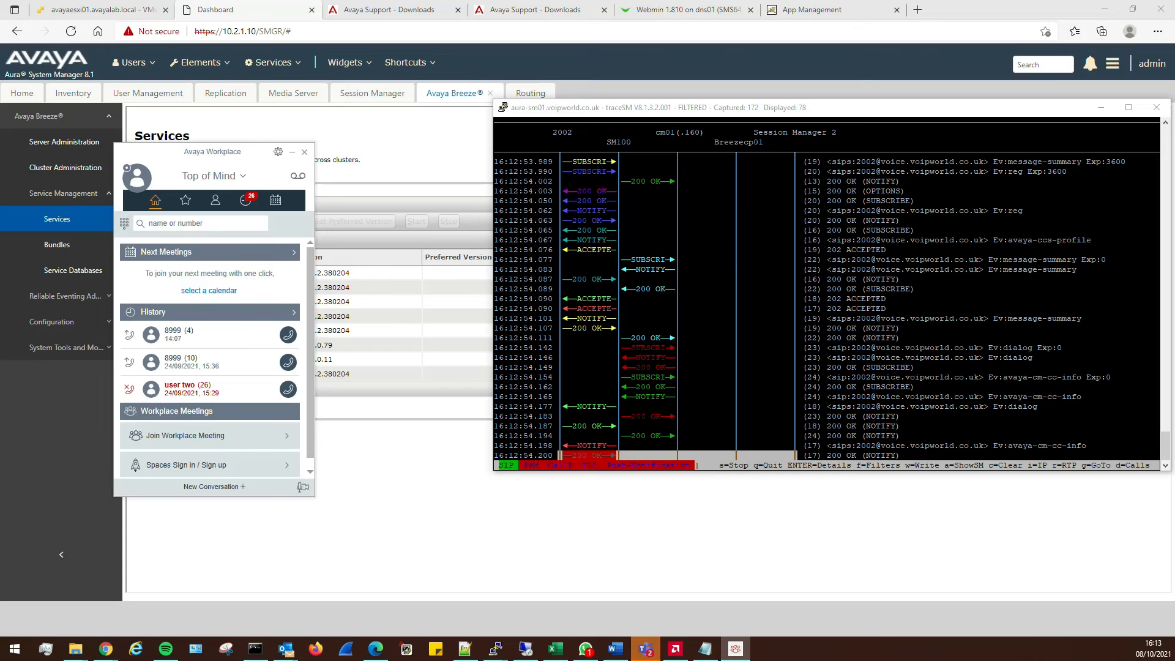
{"action": "left_click_drag", "start_coordinate": [231, 159], "coordinate": [1024, 148]}
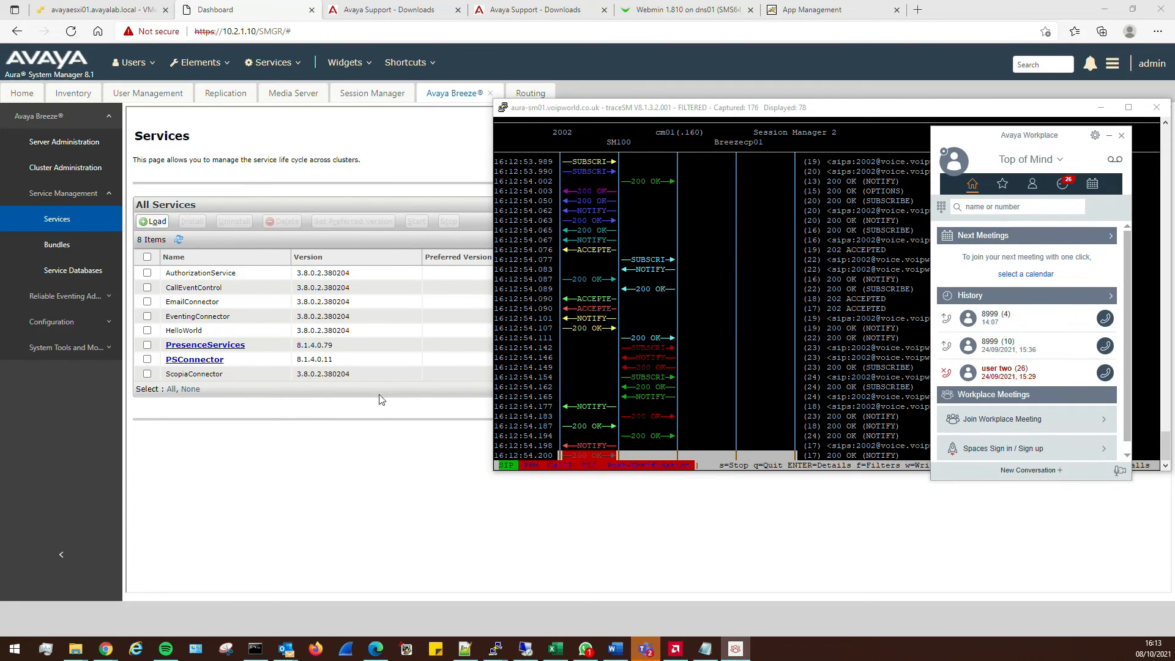
Restore and widen the System Manager browser, and place Workplace at the top right
{"action": "left_click_drag", "start_coordinate": [937, 8], "coordinate": [355, 21]}
{"action": "left_click_drag", "start_coordinate": [595, 162], "coordinate": [865, 169]}
{"action": "left_click_drag", "start_coordinate": [996, 133], "coordinate": [935, 25]}
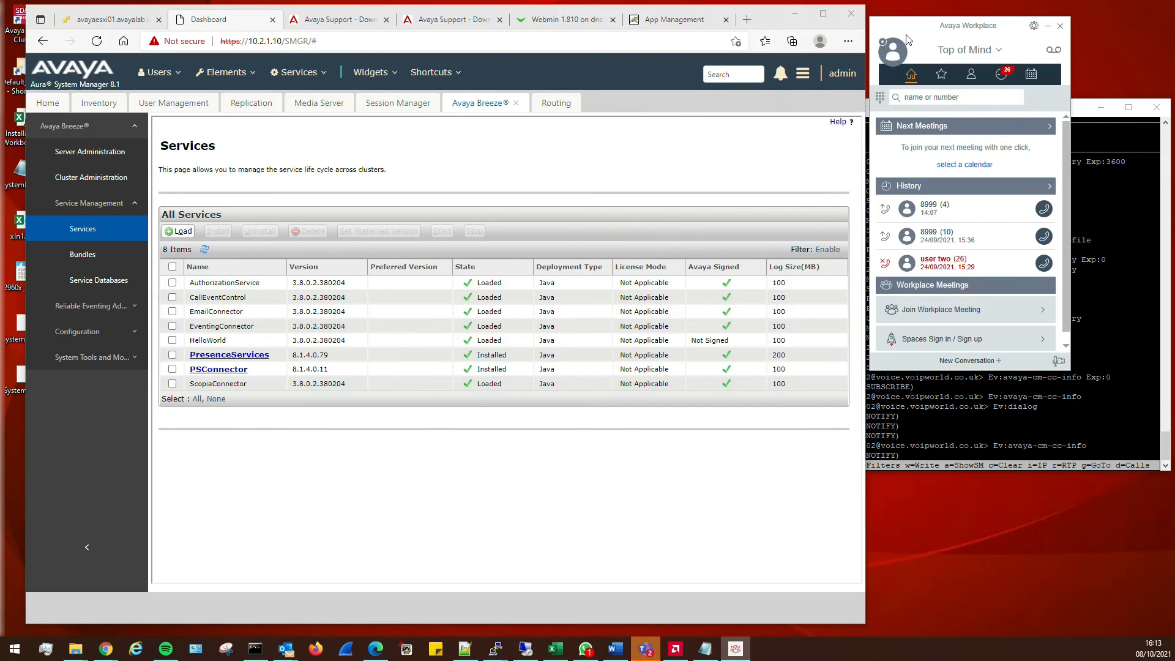
Reload Breeze Services, toggle PresenceServices, then view Session Manager entity link status and Elements
{"action": "left_click", "coordinate": [72, 226]}
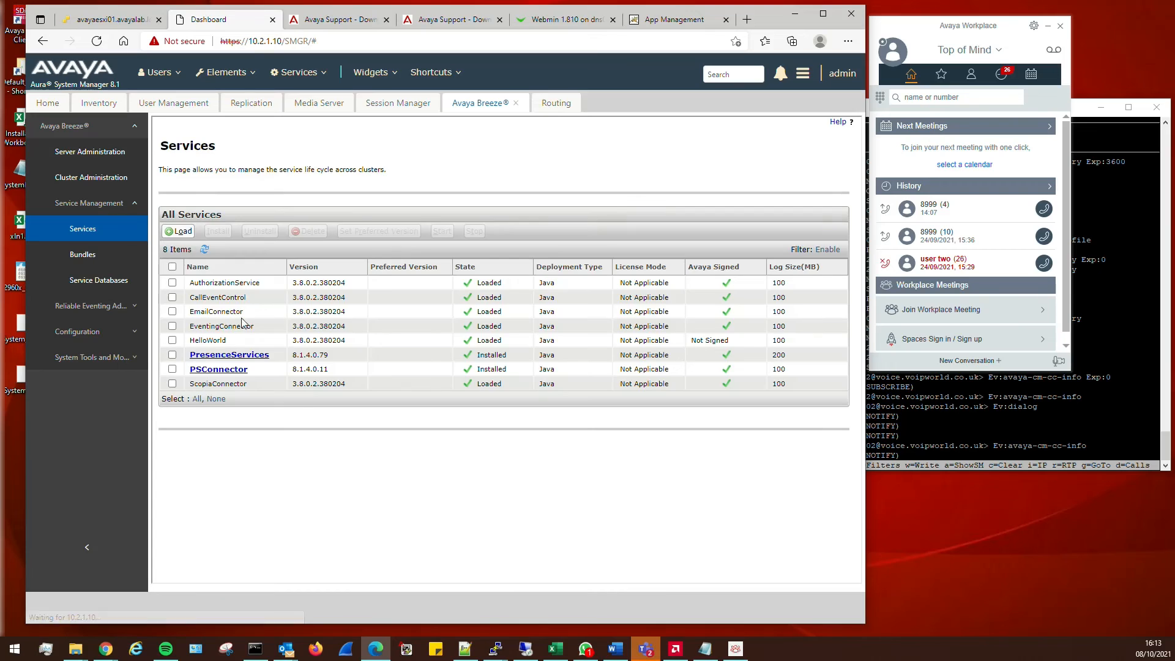
{"action": "left_click", "coordinate": [172, 355]}
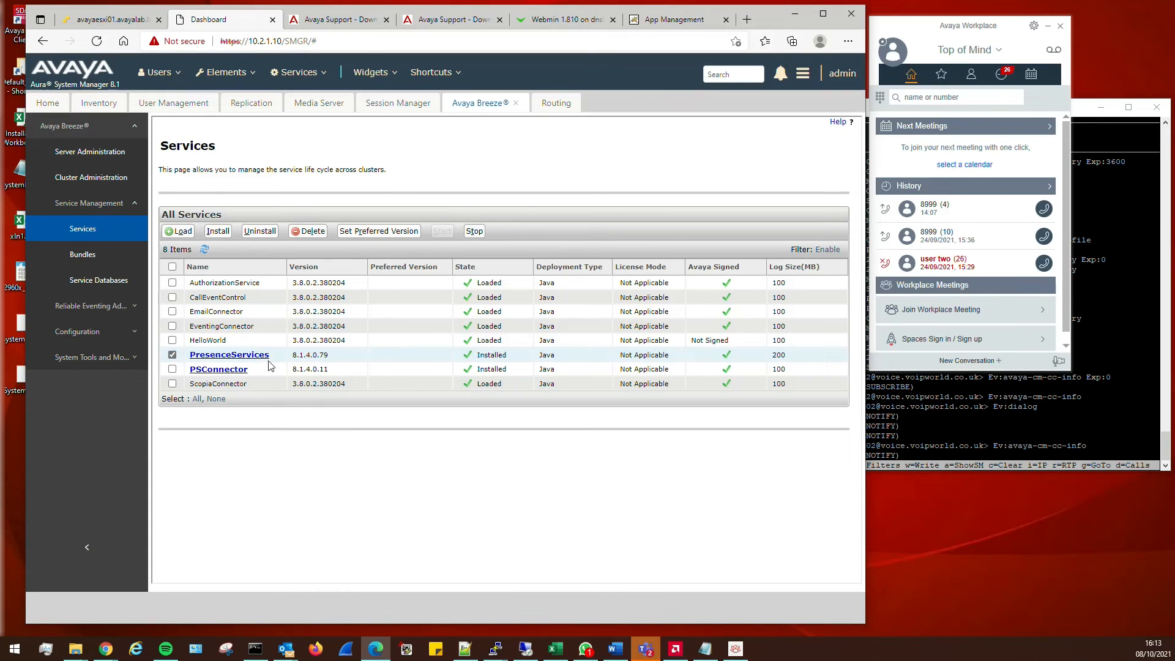
{"action": "left_click", "coordinate": [172, 355]}
{"action": "left_click", "coordinate": [397, 103]}
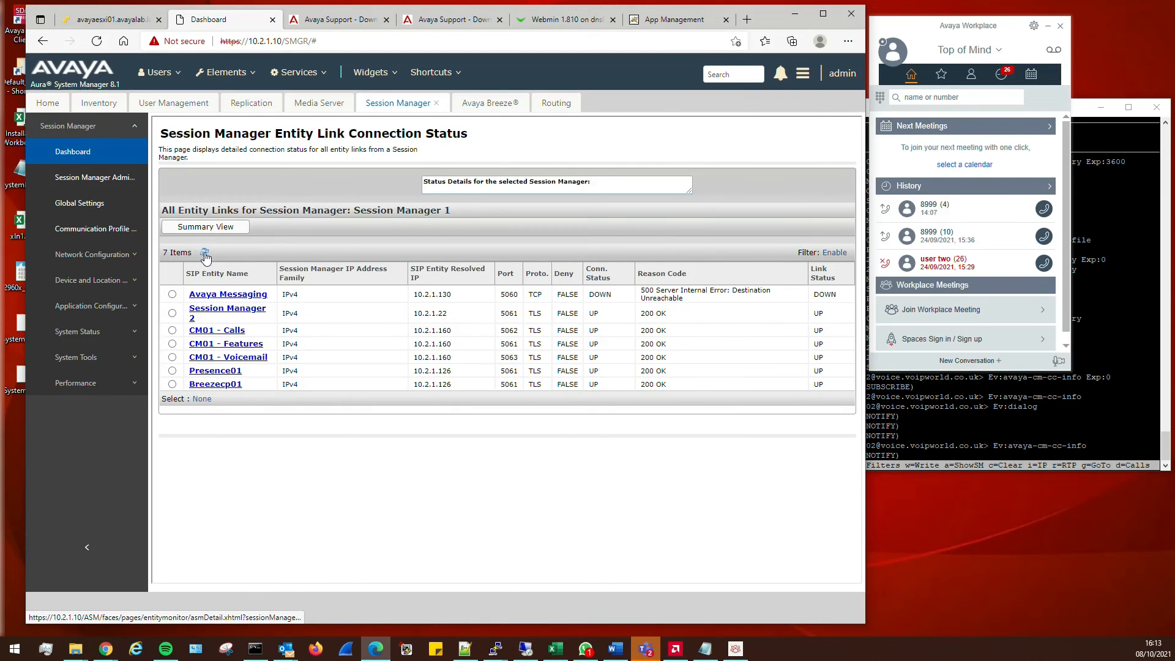
{"action": "left_click", "coordinate": [219, 73]}
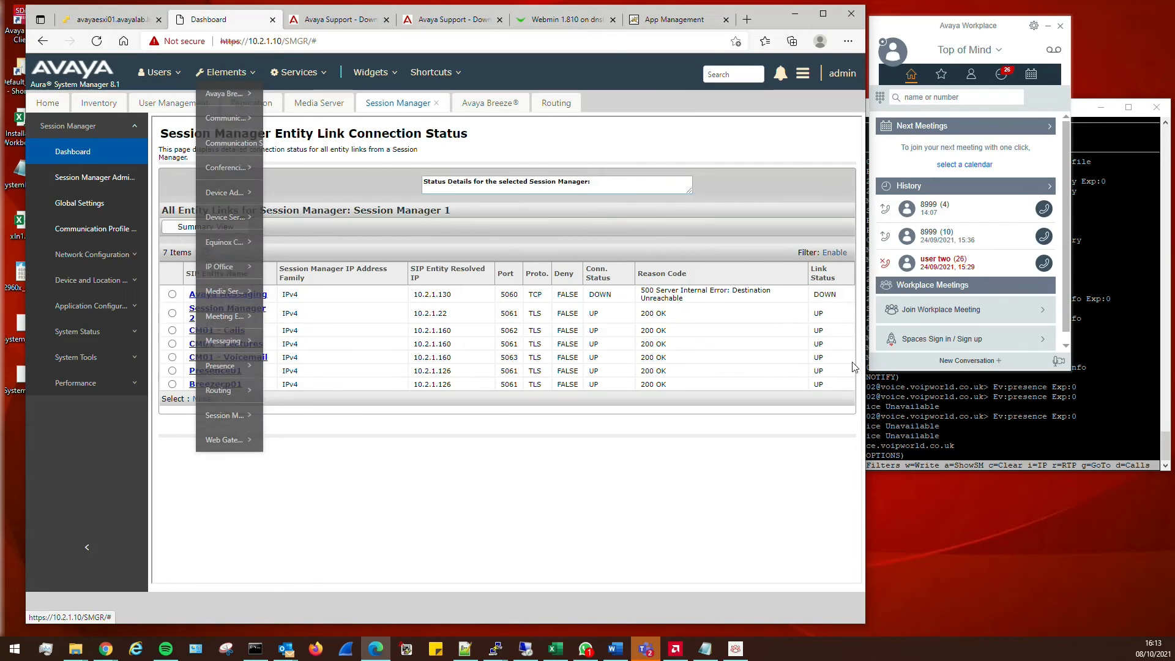
{"action": "left_click", "coordinate": [495, 649]}
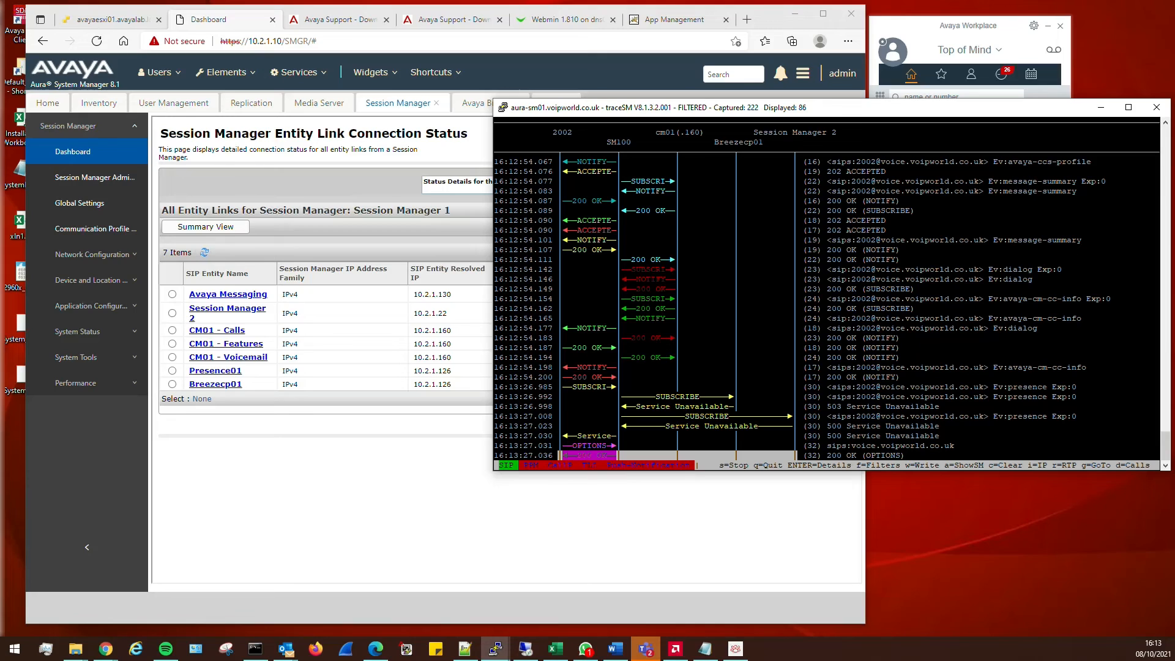
{"action": "key", "text": "Up"}
{"action": "key", "text": "Up"}
{"action": "key", "text": "Up"}
{"action": "key", "text": "Up"}
{"action": "key", "text": "Up"}
{"action": "key", "text": "Up"}
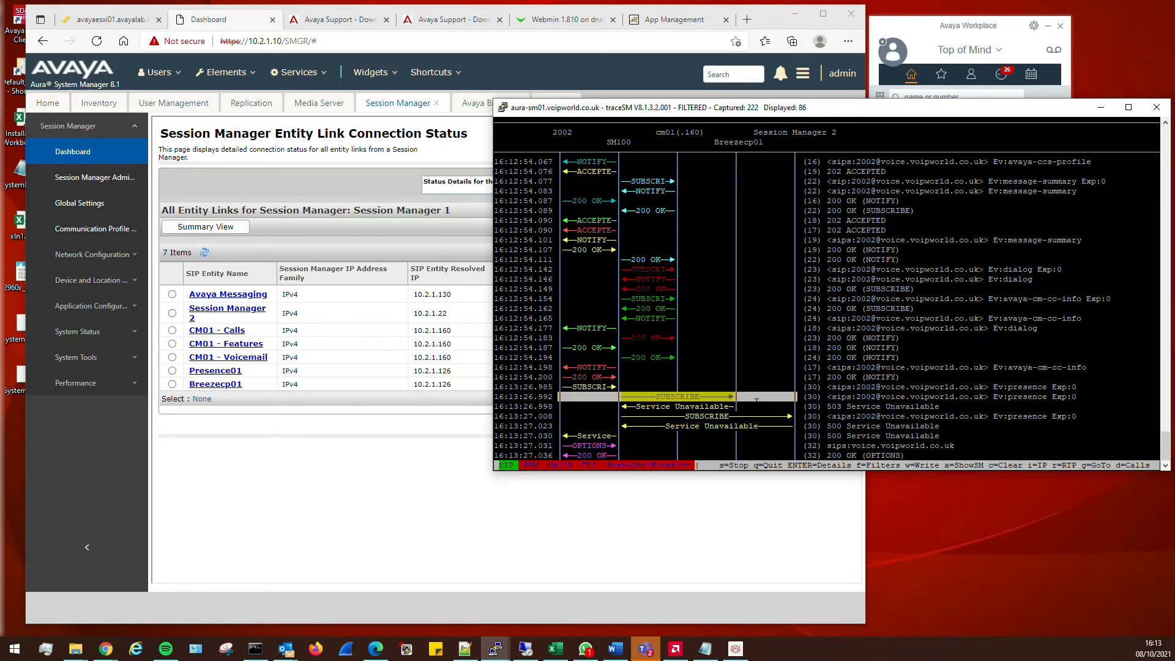
{"action": "key", "text": "Down"}
{"action": "key", "text": "Down"}
{"action": "key", "text": "Down"}
{"action": "key", "text": "Down"}
{"action": "key", "text": "Down"}
{"action": "key", "text": "Down"}
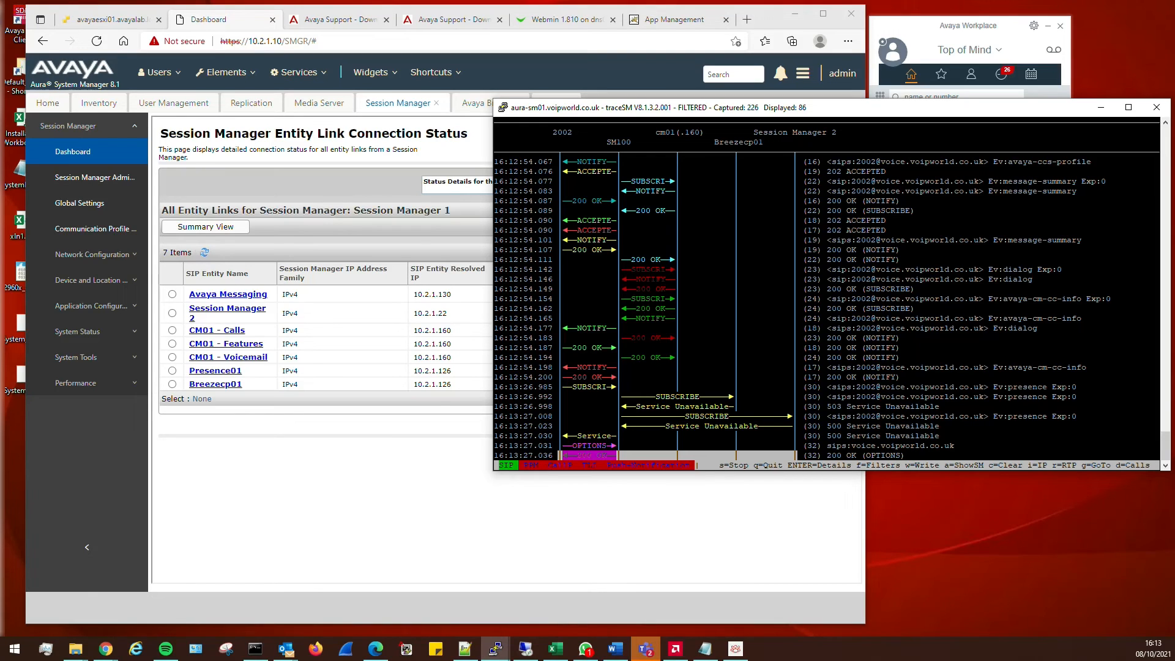
{"action": "left_click", "coordinate": [774, 22]}
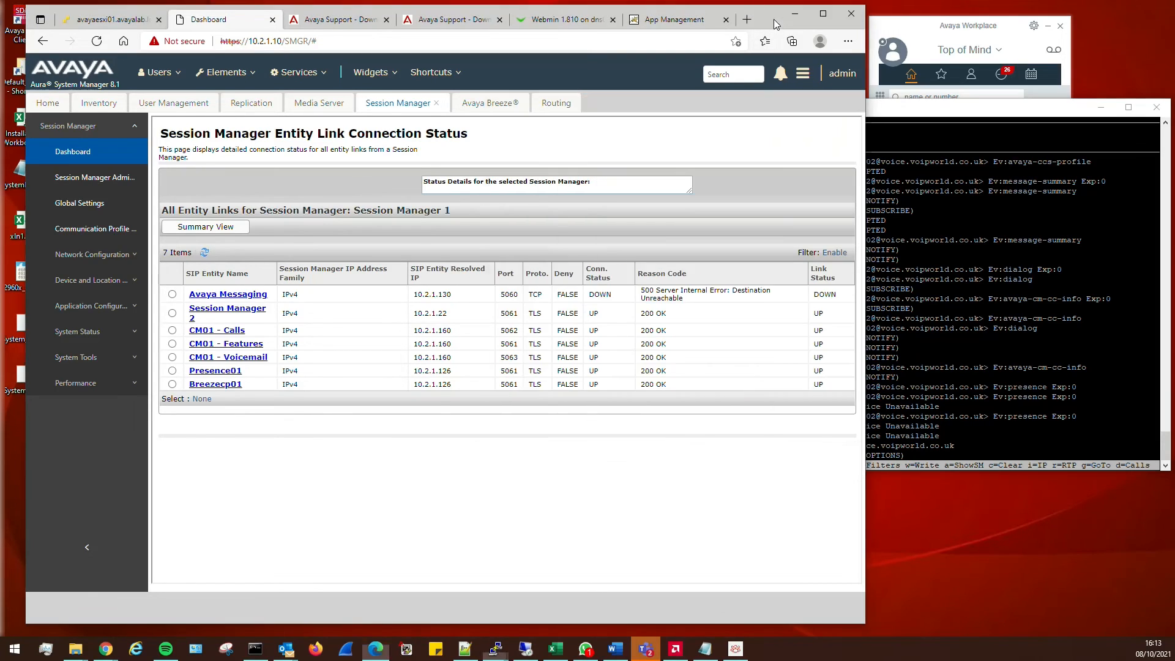
{"action": "left_click", "coordinate": [956, 30]}
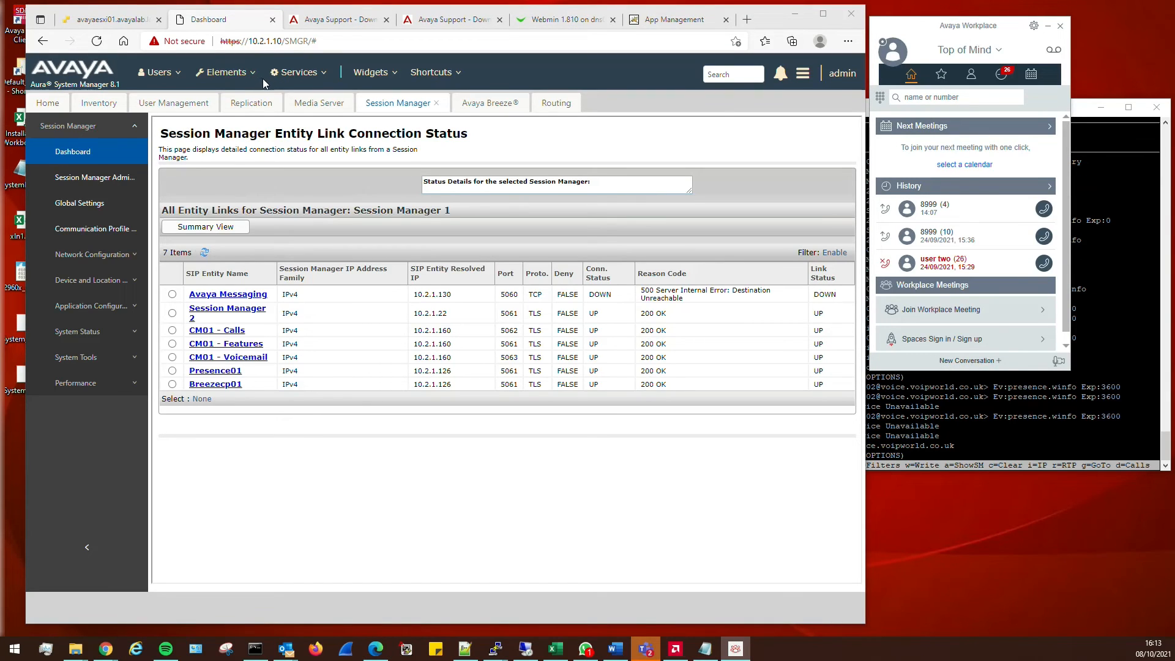
{"action": "left_click", "coordinate": [496, 648]}
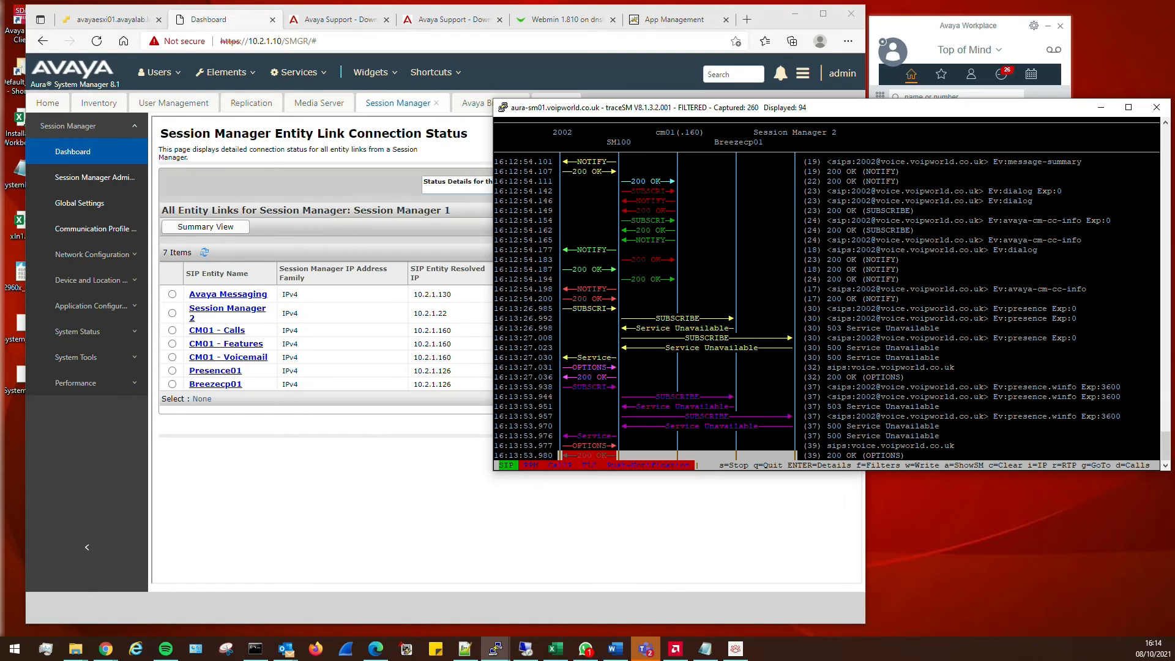
Filter the trace to address 10.2.1.126 and step through the filtered SUBSCRIBE and OPTIONS messages
{"action": "type", "text": "f-"}
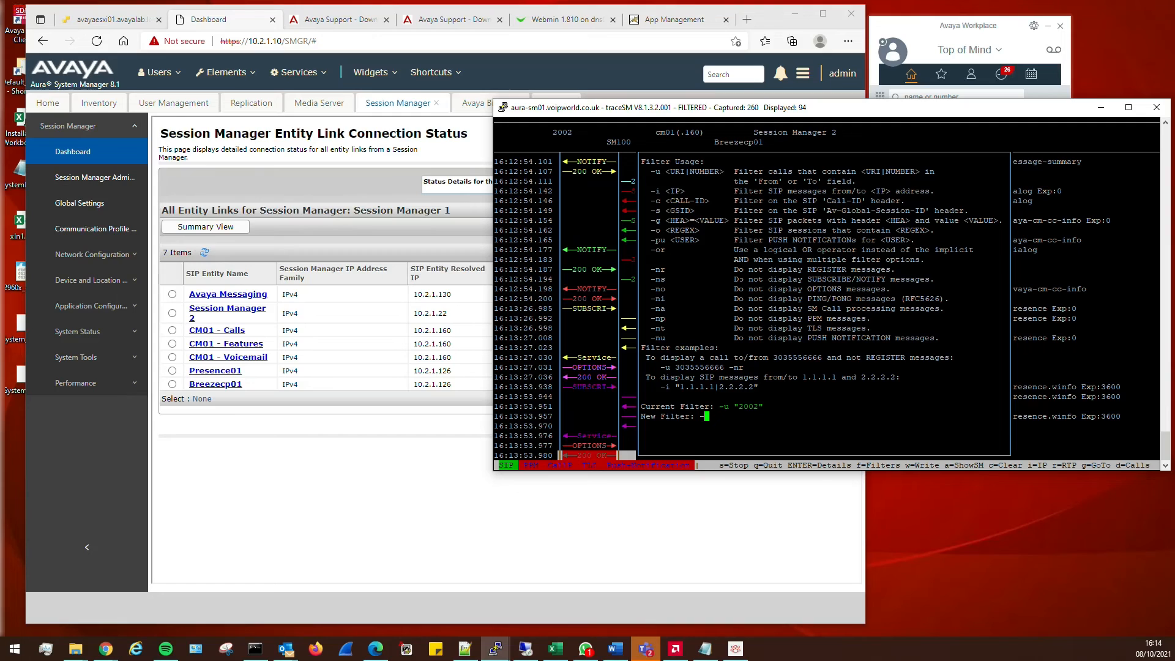
{"action": "type", "text": "i 10.2.1.126"}
{"action": "key", "text": "Return"}
{"action": "key", "text": "Up"}
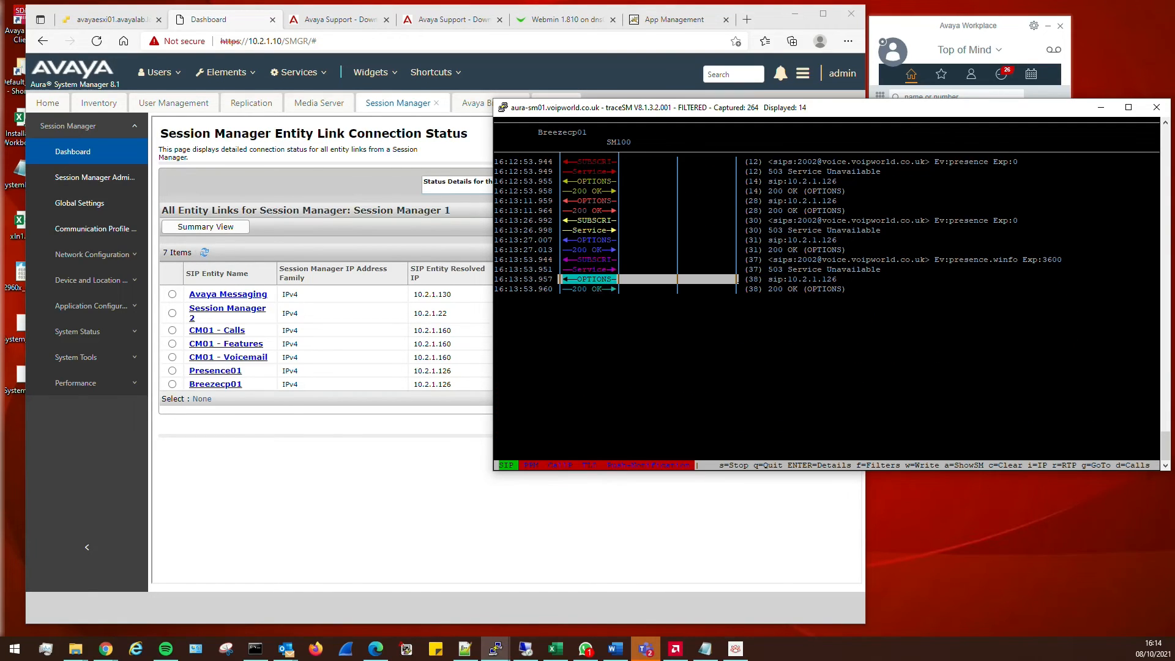
{"action": "key", "text": "Up"}
{"action": "key", "text": "Up"}
{"action": "key", "text": "Up"}
{"action": "key", "text": "Up"}
{"action": "key", "text": "Up"}
{"action": "key", "text": "Up"}
{"action": "key", "text": "Up"}
{"action": "key", "text": "Up"}
{"action": "key", "text": "Up"}
{"action": "key", "text": "Up"}
{"action": "key", "text": "Up"}
{"action": "key", "text": "Up"}
{"action": "key", "text": "Down"}
{"action": "key", "text": "Down"}
{"action": "key", "text": "Down"}
{"action": "key", "text": "Down"}
{"action": "key", "text": "Down"}
{"action": "key", "text": "Down"}
{"action": "key", "text": "Down"}
{"action": "key", "text": "Down"}
{"action": "key", "text": "Down"}
{"action": "key", "text": "Down"}
{"action": "key", "text": "Down"}
{"action": "key", "text": "Down"}
{"action": "key", "text": "Down"}
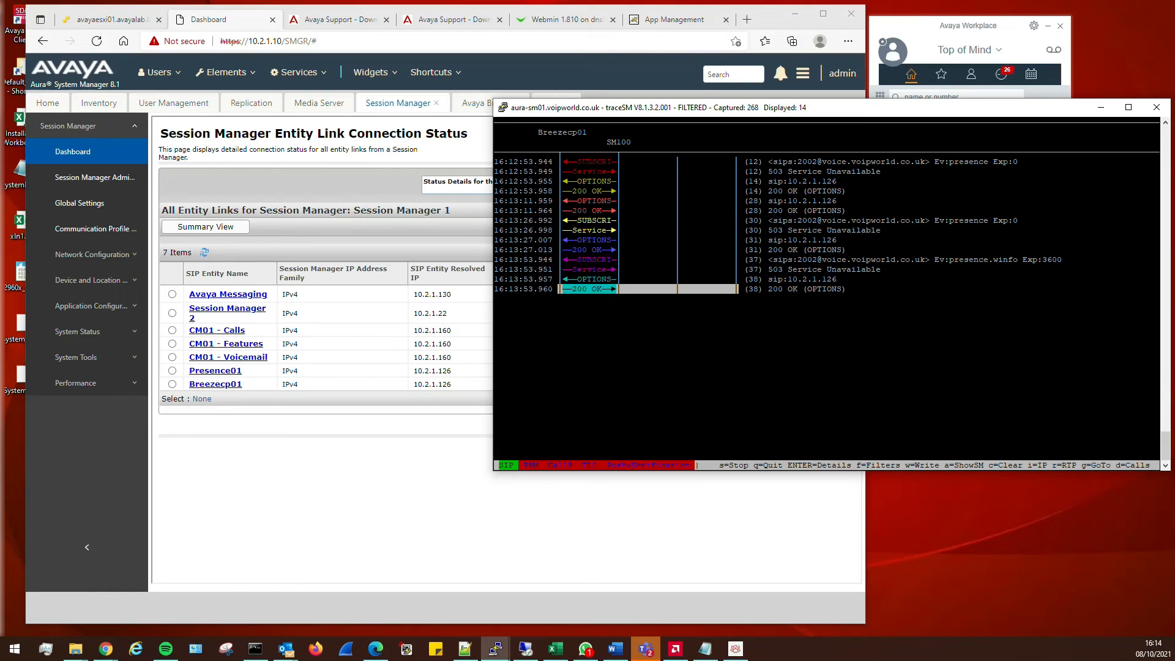
Compare the last 200 OK reply with the preceding 503 and OPTIONS messages
{"action": "key", "text": "Up"}
{"action": "key", "text": "Down"}
{"action": "key", "text": "Up"}
{"action": "key", "text": "Up"}
{"action": "key", "text": "Down"}
{"action": "key", "text": "Down"}
{"action": "key", "text": "Up"}
{"action": "key", "text": "Down"}
{"action": "left_click", "coordinate": [965, 27]}
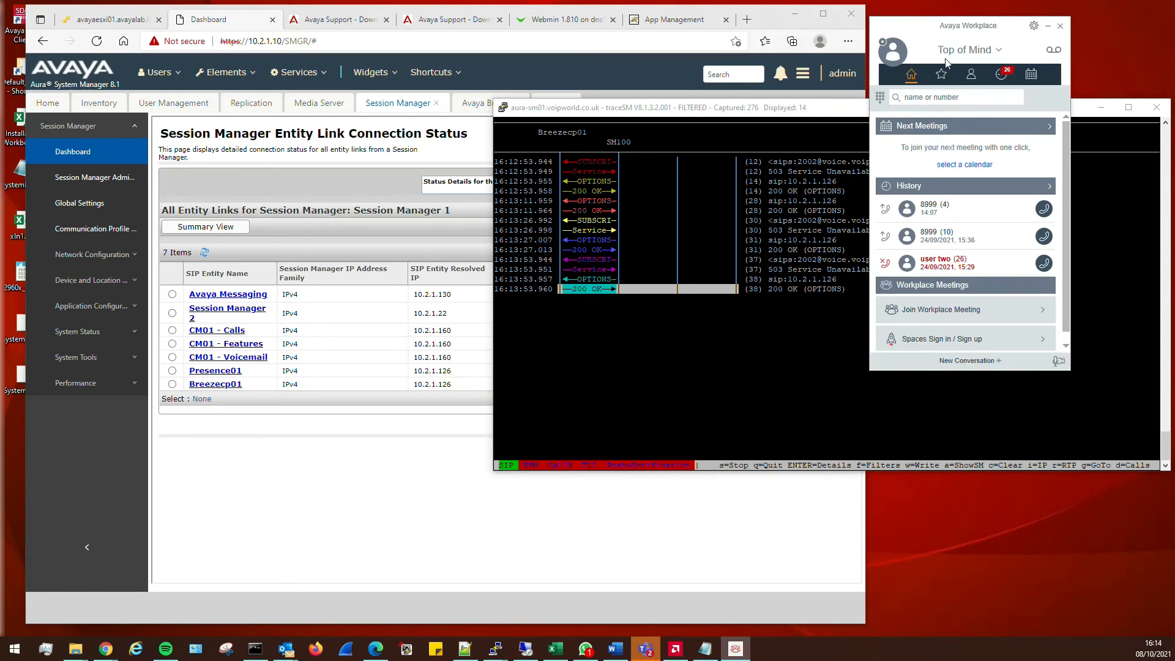
Sign Workplace out and back in again, keeping its windows at the top right
{"action": "left_click_drag", "start_coordinate": [964, 31], "coordinate": [1044, 28]}
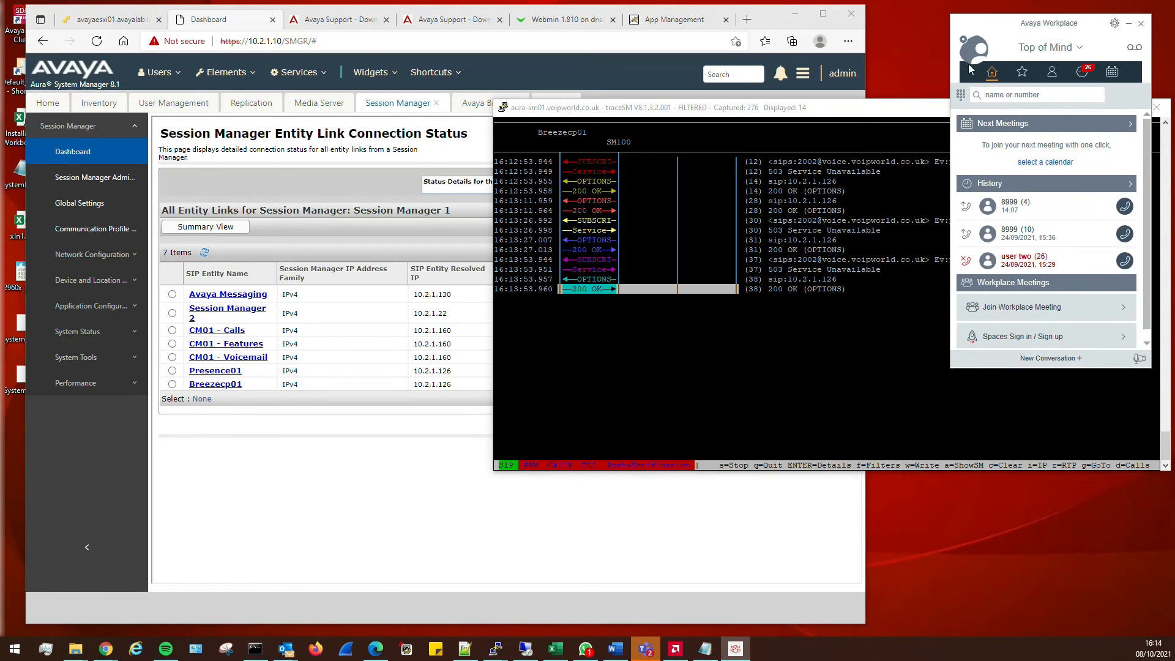
{"action": "left_click", "coordinate": [978, 54]}
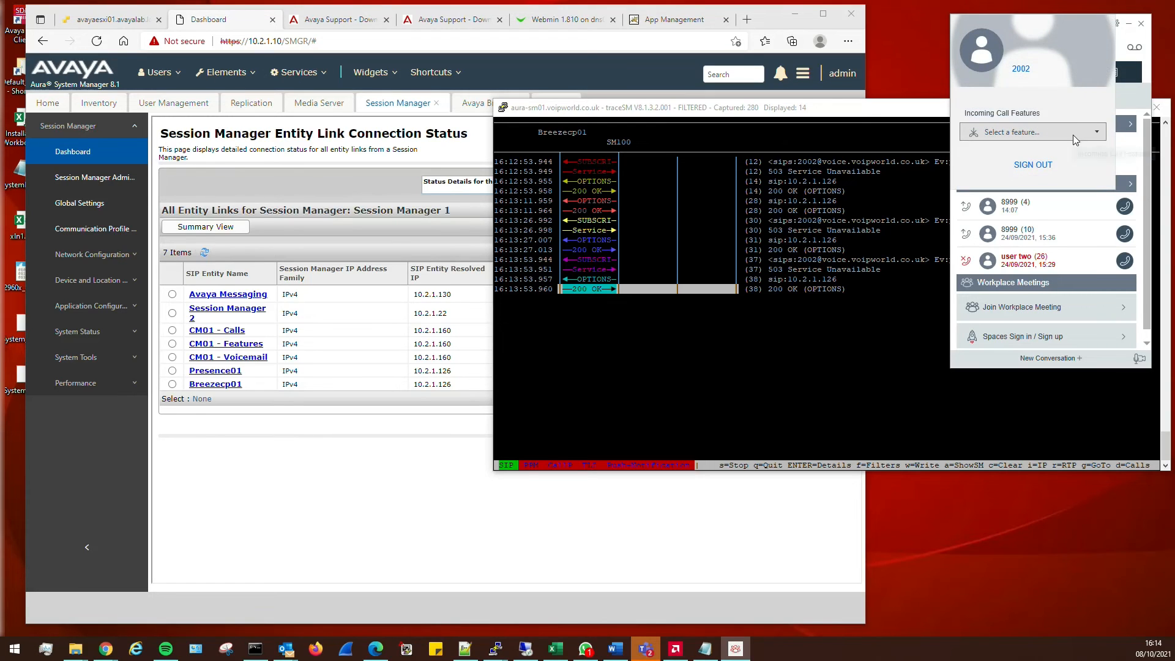
{"action": "left_click", "coordinate": [1127, 102]}
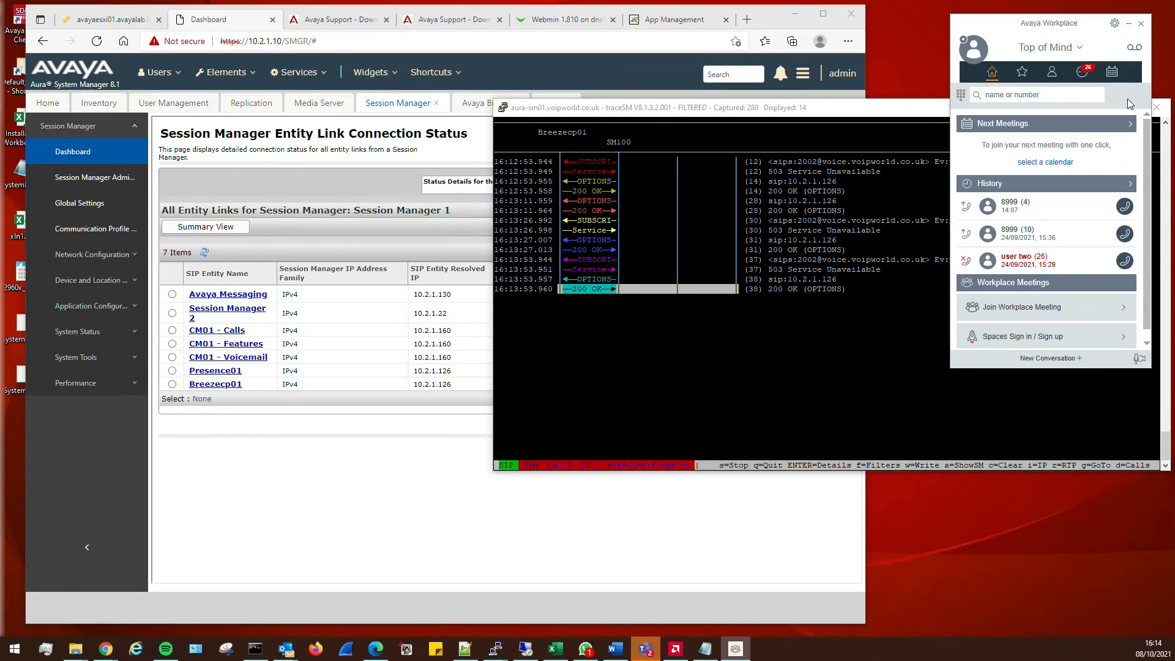
{"action": "left_click", "coordinate": [982, 49]}
{"action": "left_click", "coordinate": [1034, 166]}
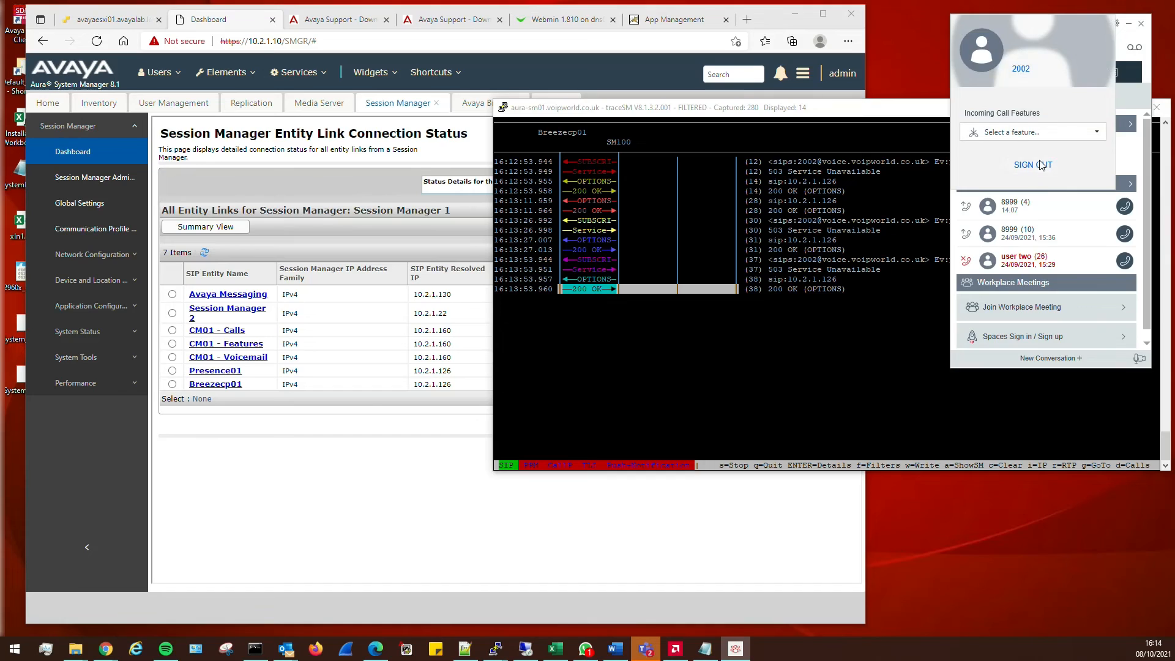
{"action": "left_click_drag", "start_coordinate": [620, 223], "coordinate": [1094, 50]}
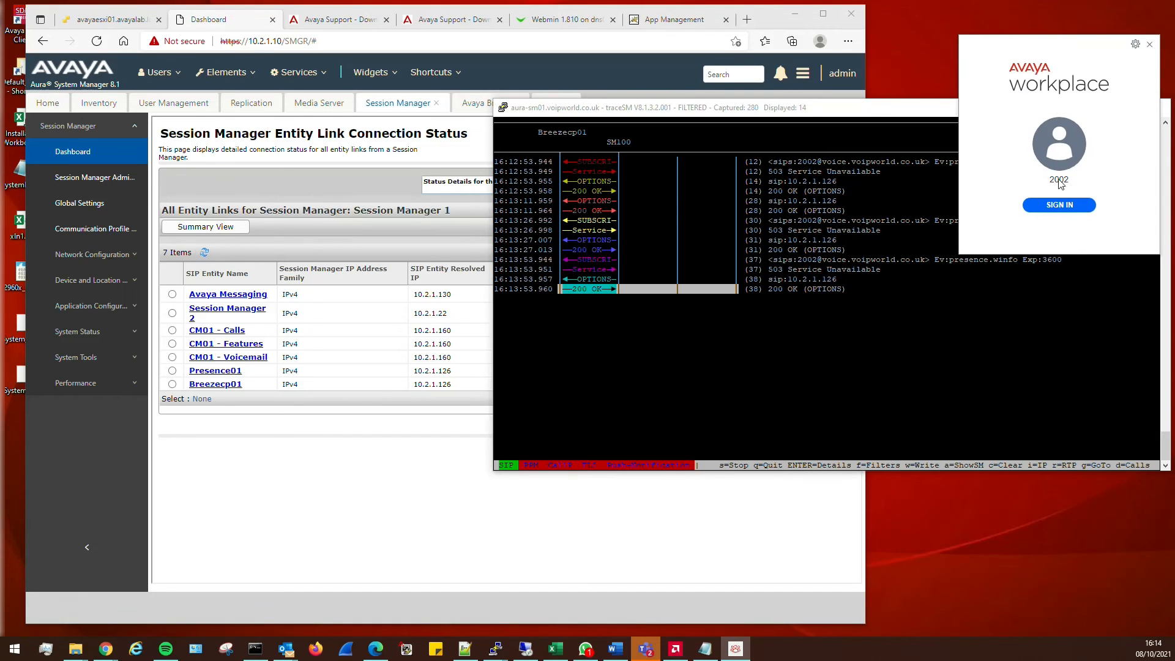
{"action": "left_click", "coordinate": [1059, 205]}
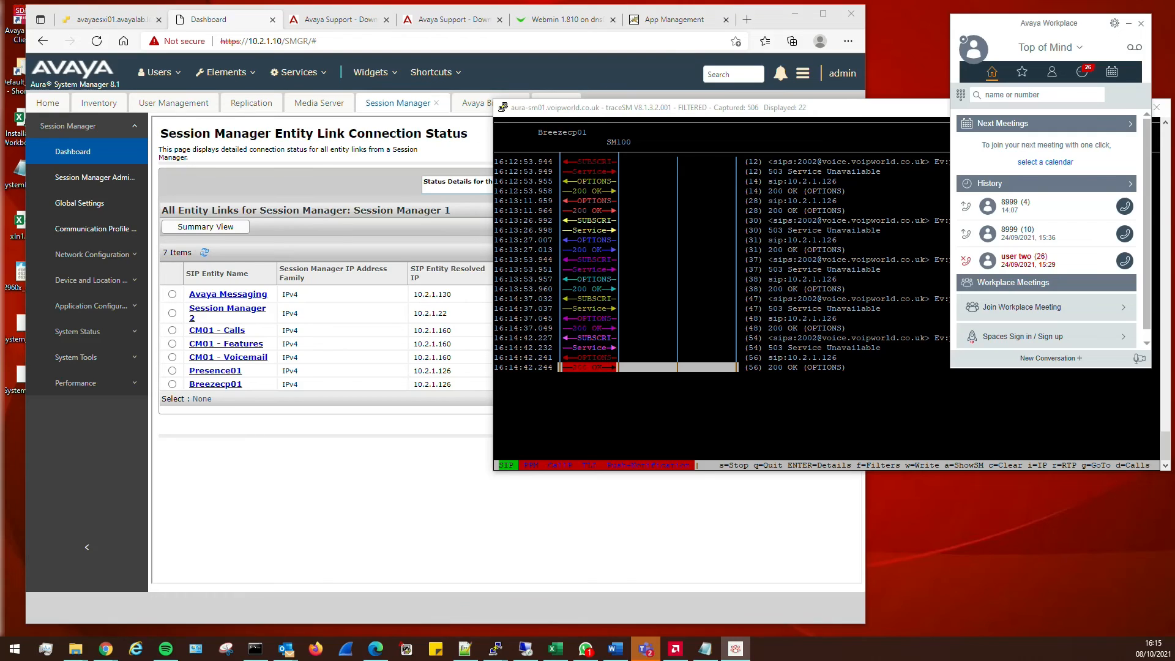
With traceSM capturing, sign Workplace out and back in to record new presence SUBSCRIBEs
{"action": "key", "text": "alt+Tab"}
{"action": "key", "text": "alt+Tab"}
{"action": "left_click", "coordinate": [972, 54]}
{"action": "left_click", "coordinate": [1032, 165]}
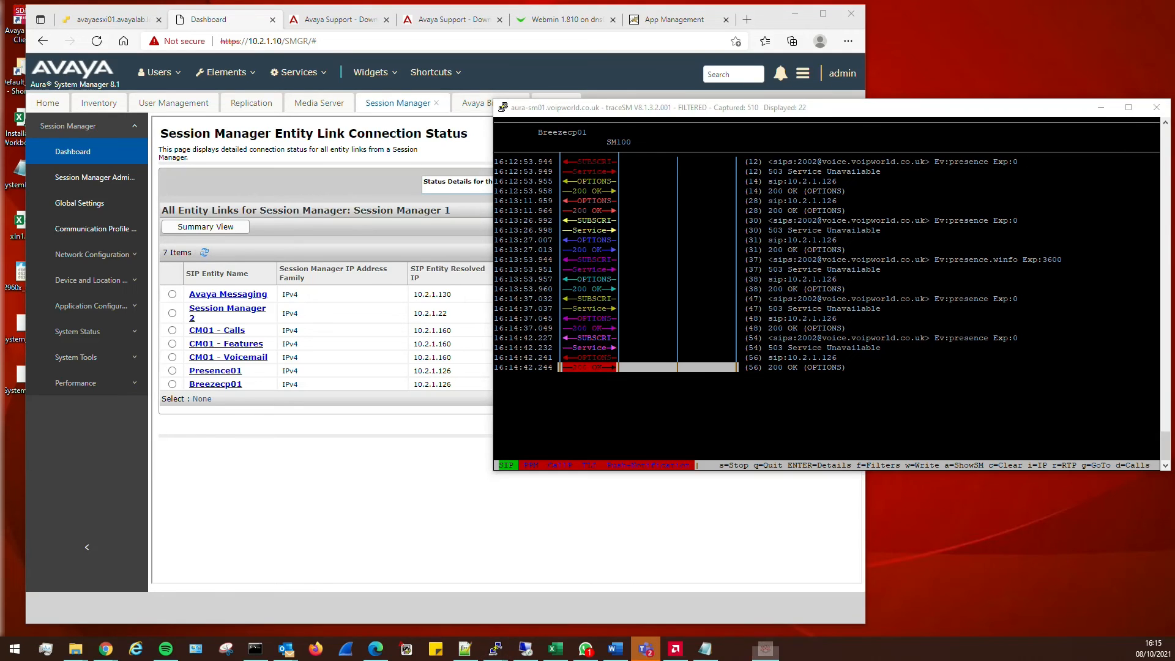
{"action": "left_click_drag", "start_coordinate": [609, 228], "coordinate": [1042, 119]}
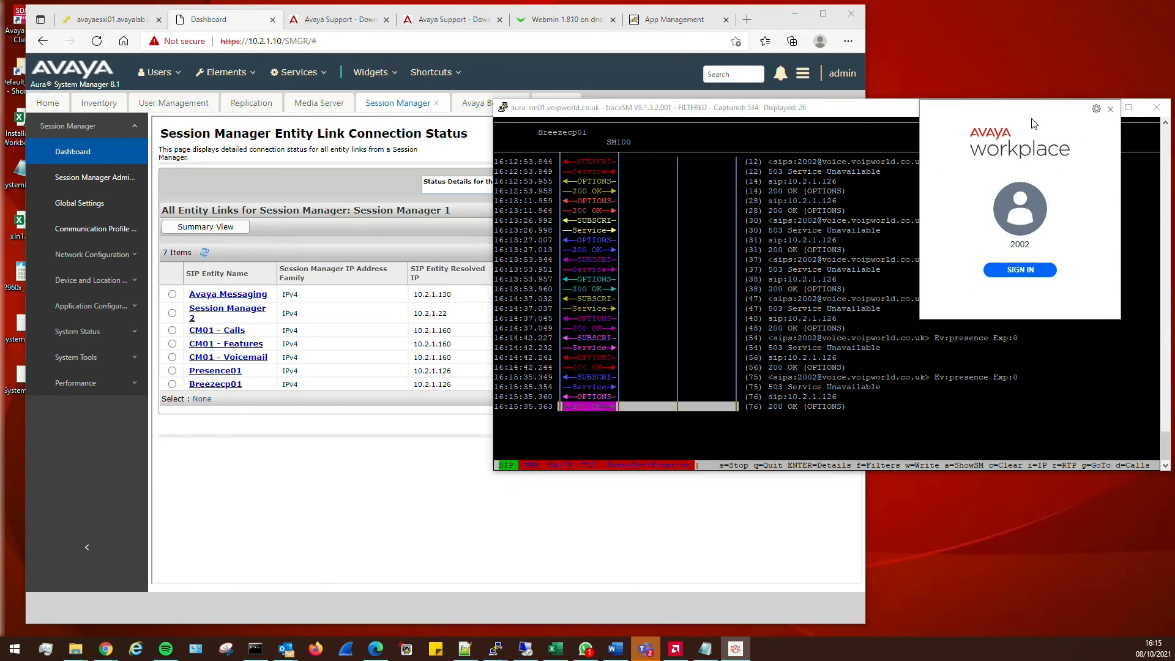
{"action": "left_click", "coordinate": [1012, 271]}
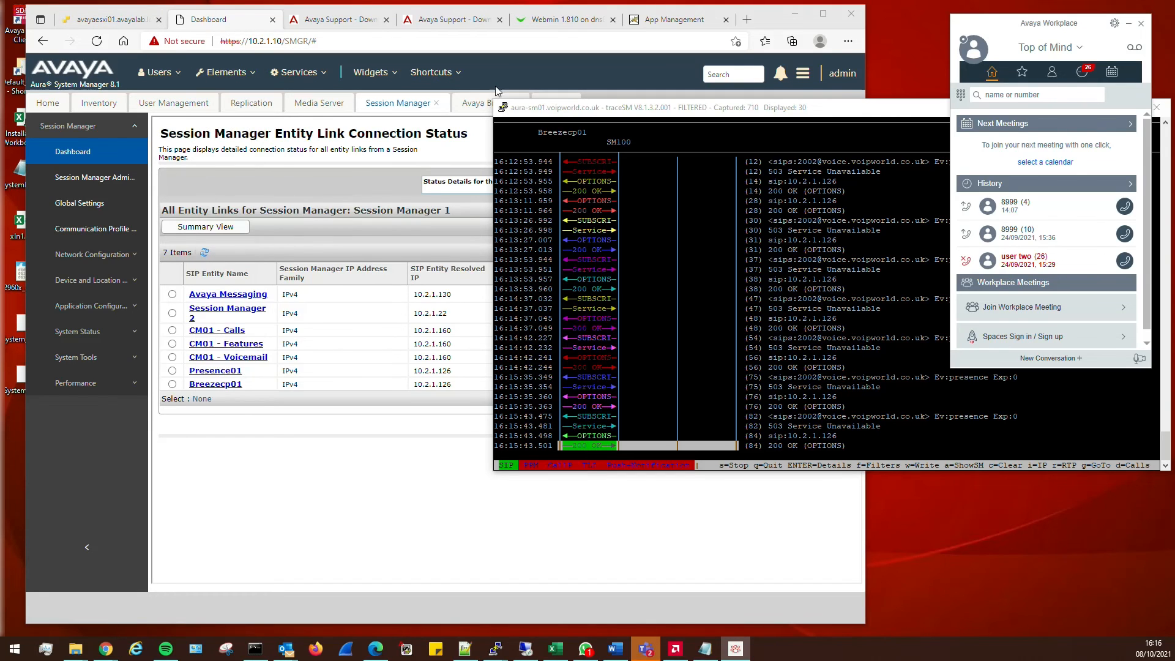
Open Breeze service attributes for cluster breezecp01 and the PresenceServices service
{"action": "left_click", "coordinate": [514, 72]}
{"action": "left_click", "coordinate": [475, 104]}
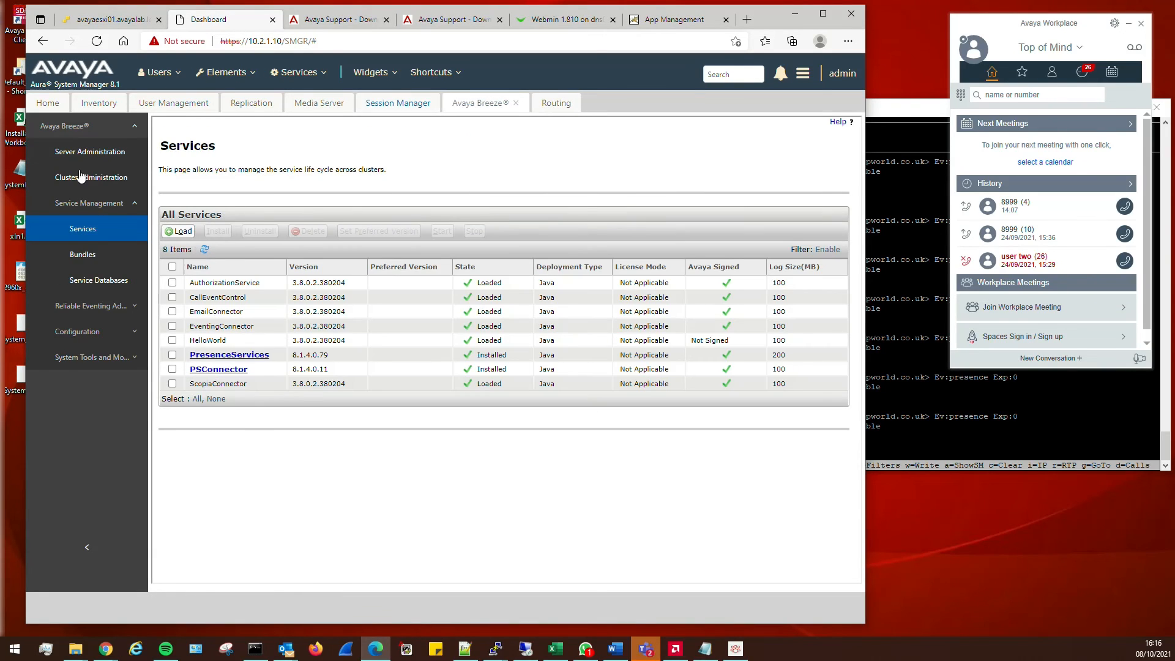
{"action": "left_click", "coordinate": [95, 340]}
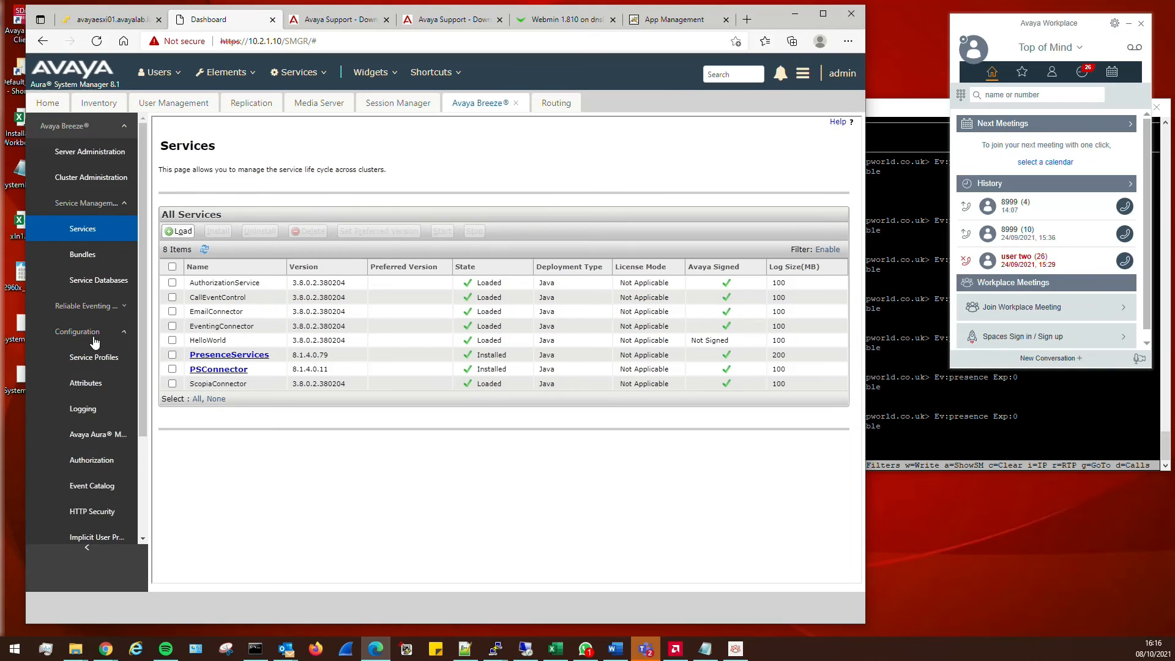
{"action": "left_click", "coordinate": [88, 384]}
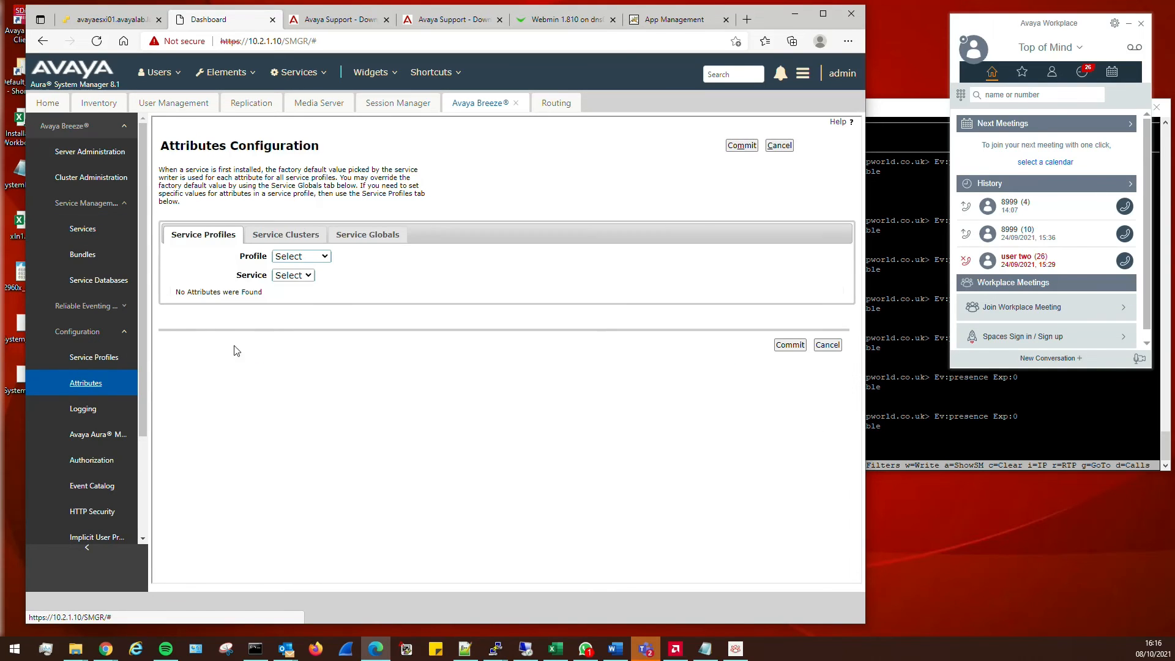
{"action": "left_click", "coordinate": [294, 236]}
{"action": "left_click", "coordinate": [292, 257]}
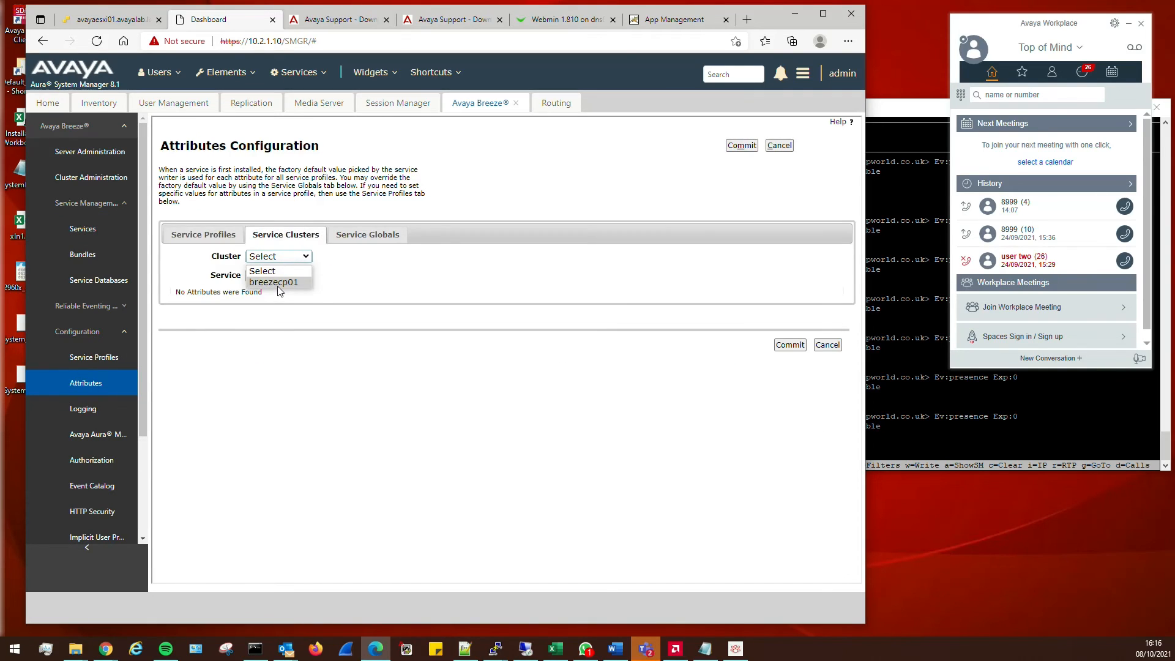
{"action": "left_click", "coordinate": [279, 285]}
{"action": "left_click", "coordinate": [278, 274]}
{"action": "left_click", "coordinate": [291, 319]}
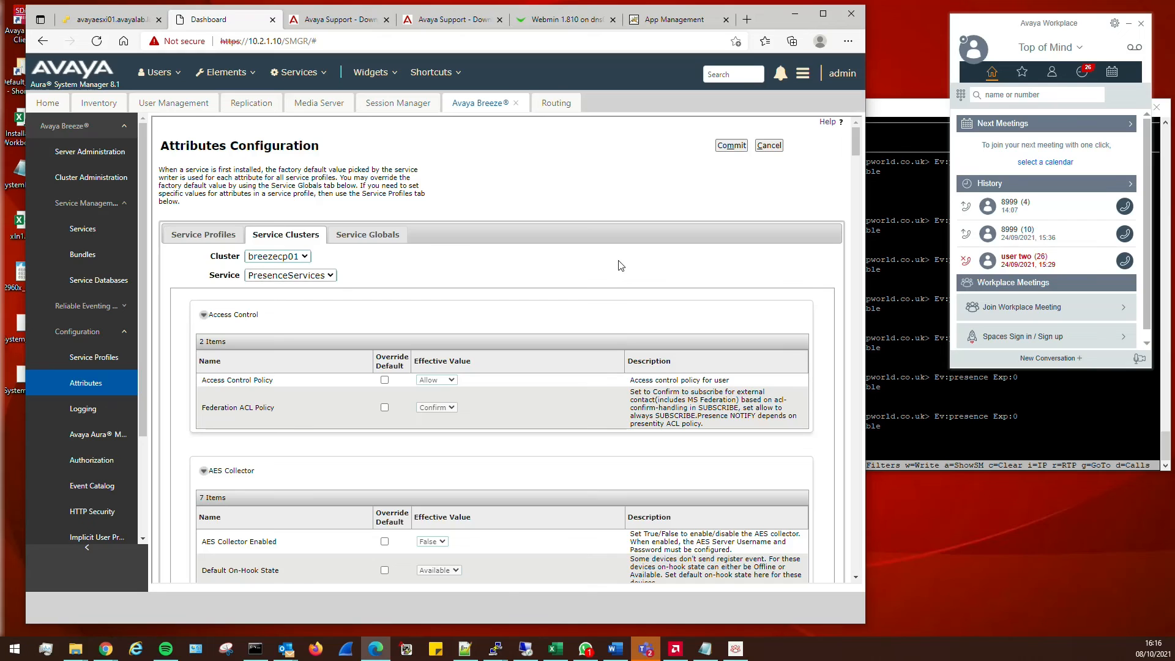
Override the Presence Services Admin Web GUI attribute to True and commit it
{"action": "key", "text": "ctrl+f"}
{"action": "type", "text": "gui"}
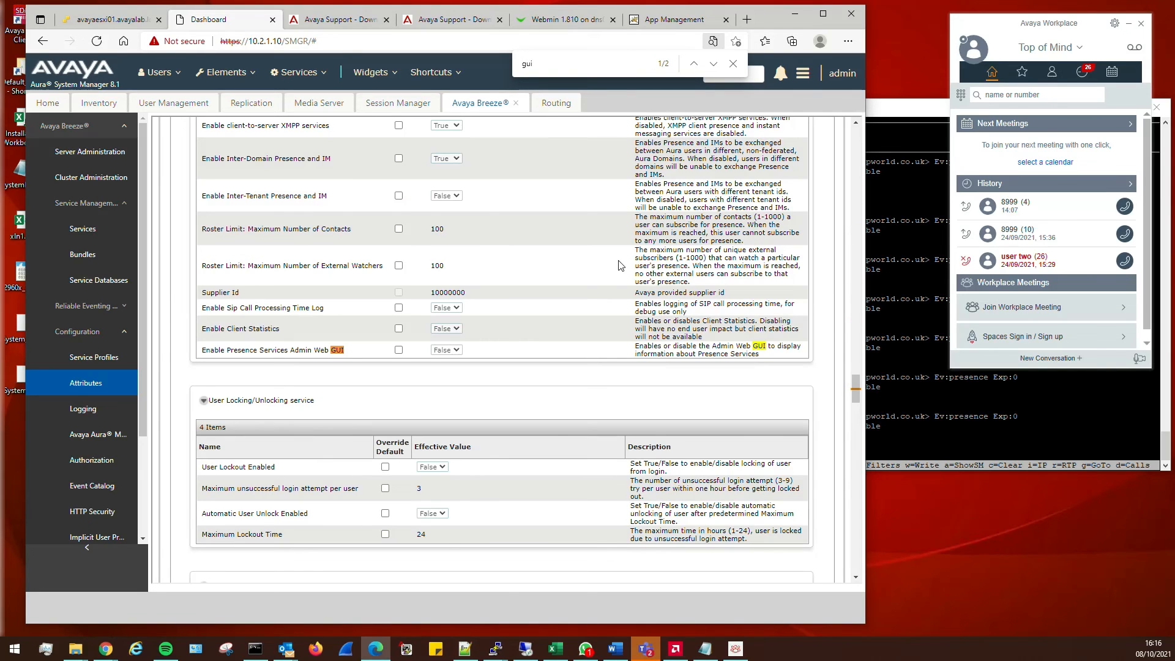
{"action": "left_click", "coordinate": [400, 350]}
{"action": "left_click", "coordinate": [446, 350]}
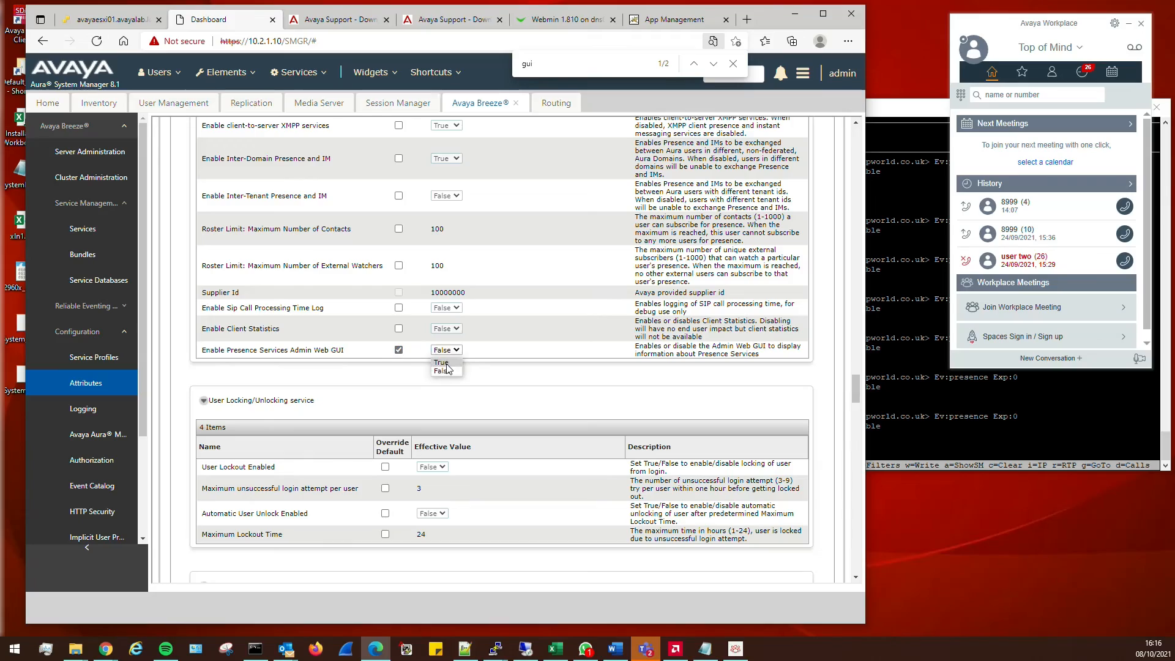
{"action": "left_click", "coordinate": [441, 360]}
{"action": "scroll", "coordinate": [514, 428], "scroll_direction": "down", "scroll_amount": 15}
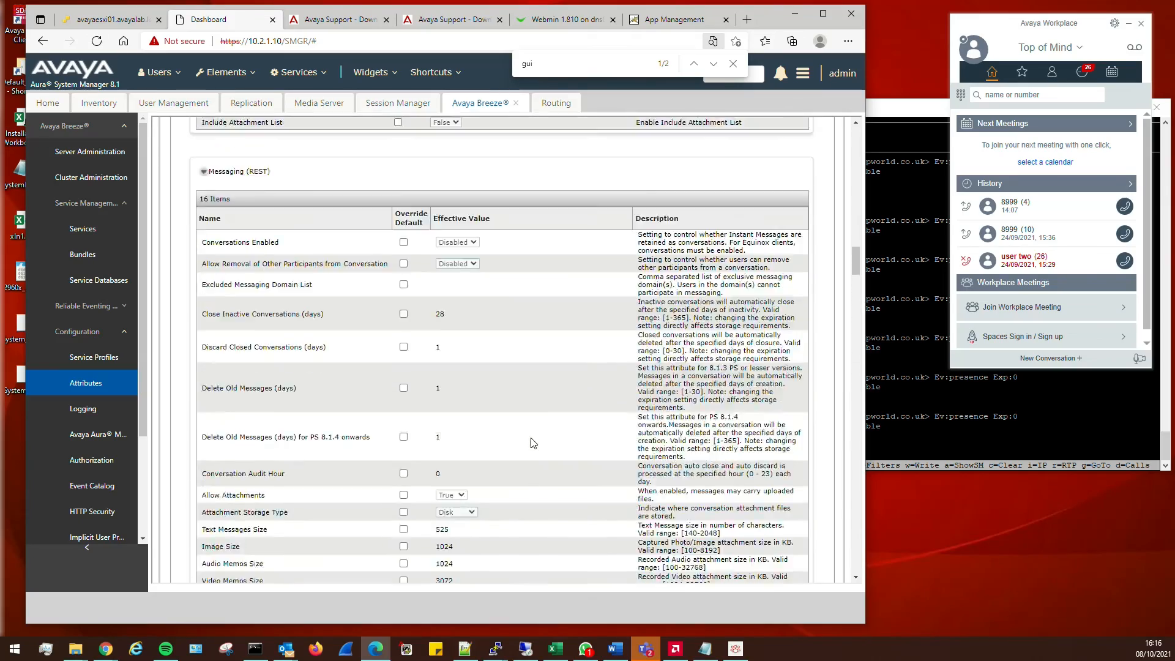
{"action": "scroll", "coordinate": [531, 444], "scroll_direction": "up", "scroll_amount": 15}
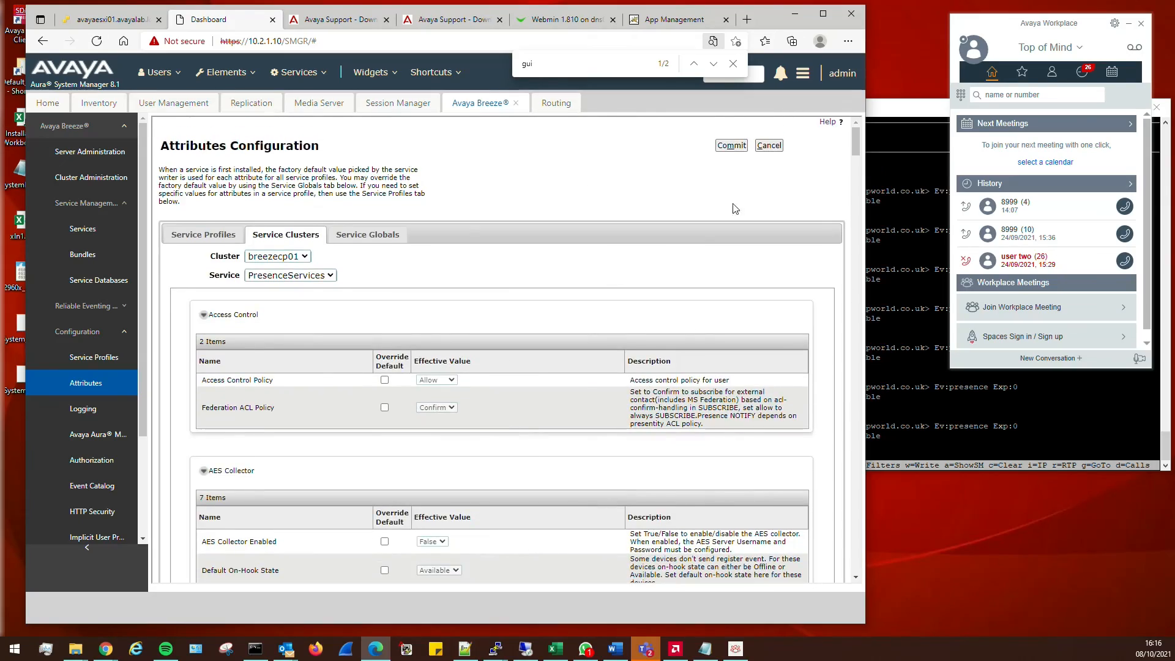
{"action": "left_click", "coordinate": [732, 145]}
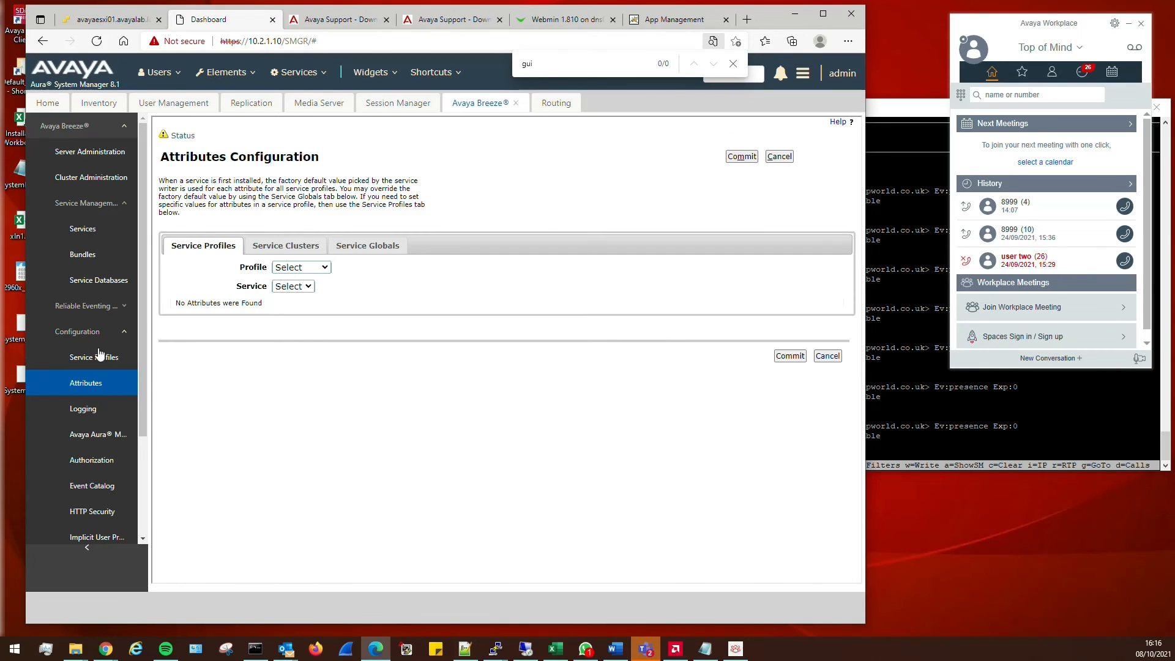
{"action": "left_click", "coordinate": [90, 177]}
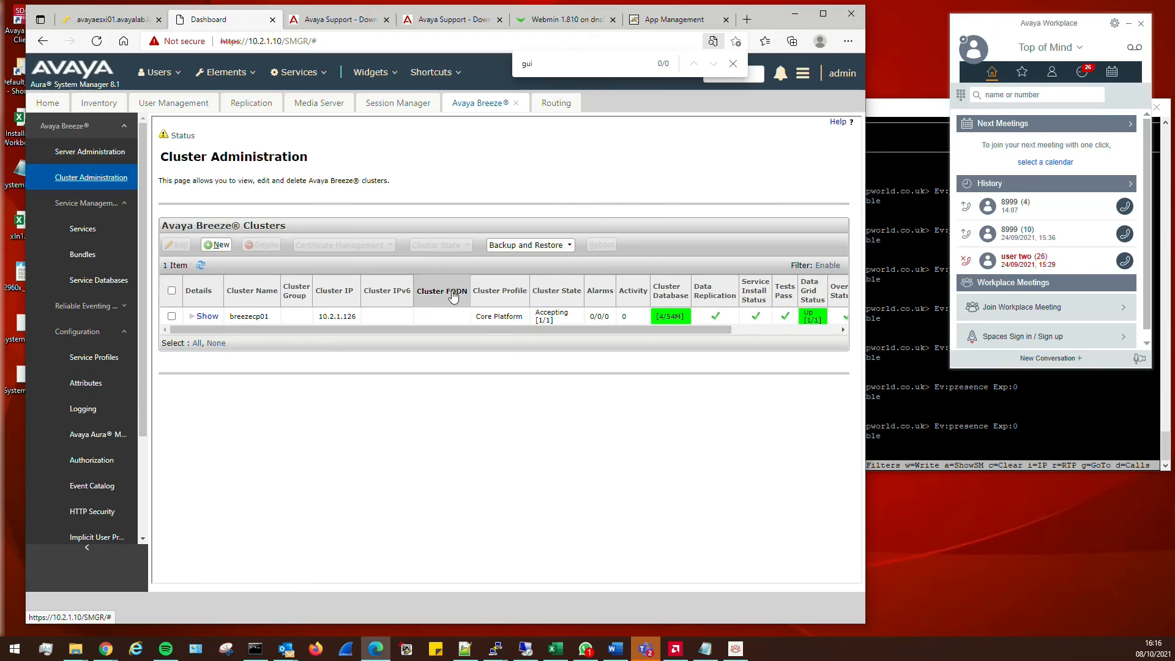
Open Presence Services Admin from the Service URL, bypass the certificate warning and log in (Error 503)
{"action": "left_click_drag", "start_coordinate": [480, 330], "coordinate": [588, 330]}
{"action": "left_click", "coordinate": [777, 317]}
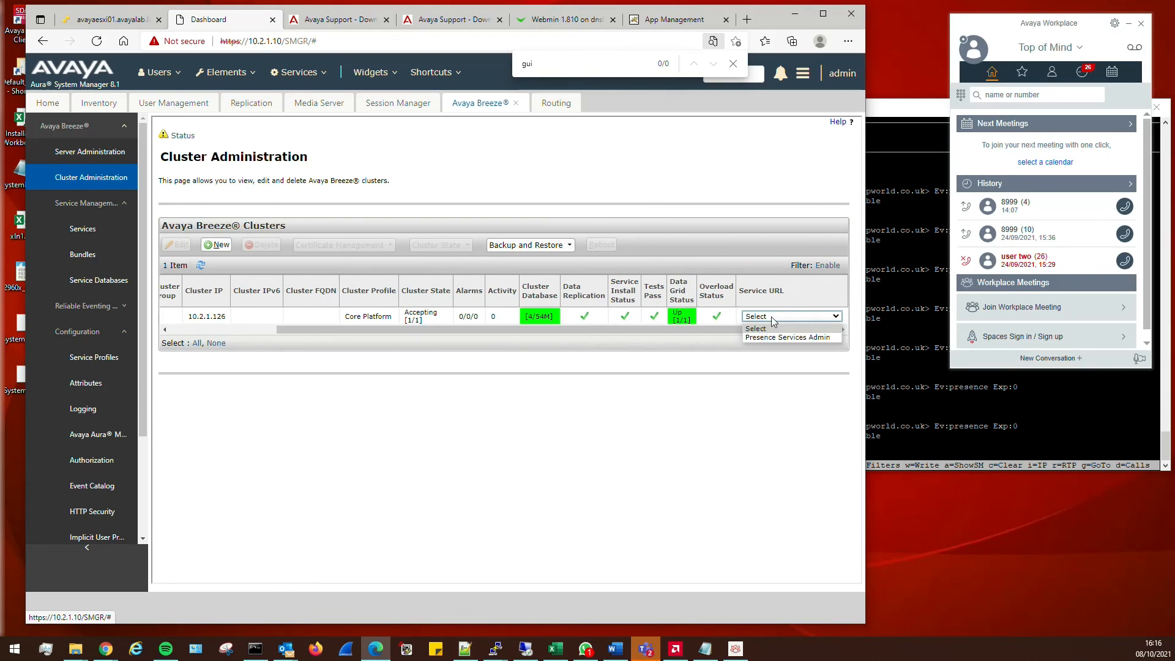
{"action": "left_click", "coordinate": [775, 337]}
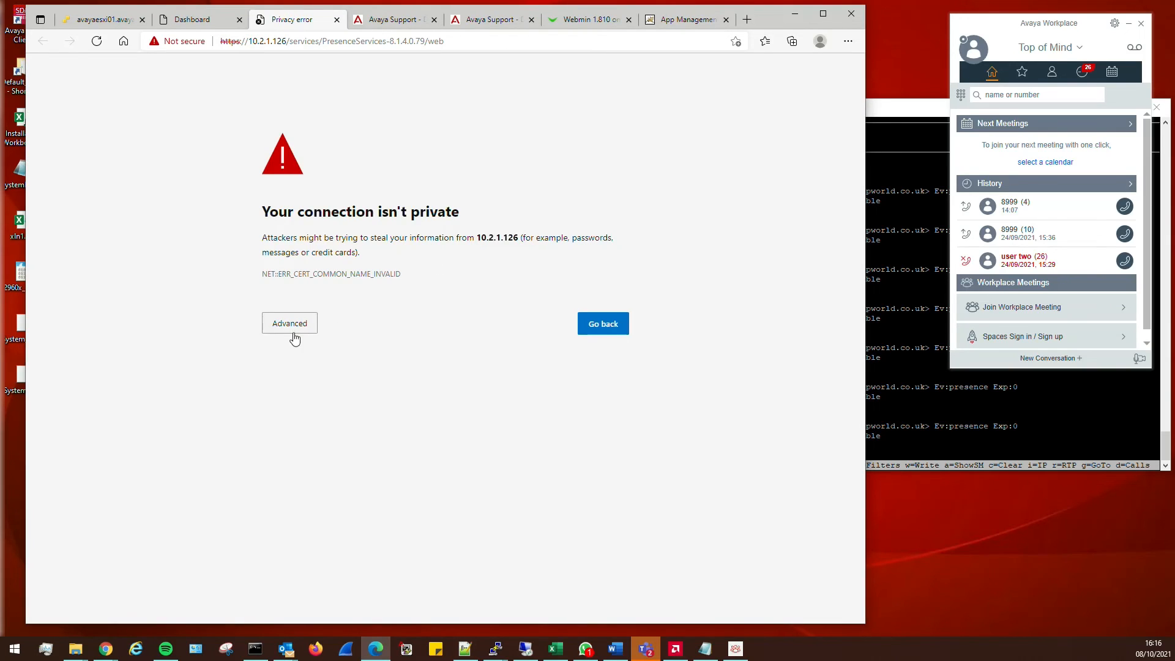
{"action": "left_click", "coordinate": [292, 335]}
{"action": "left_click", "coordinate": [299, 418]}
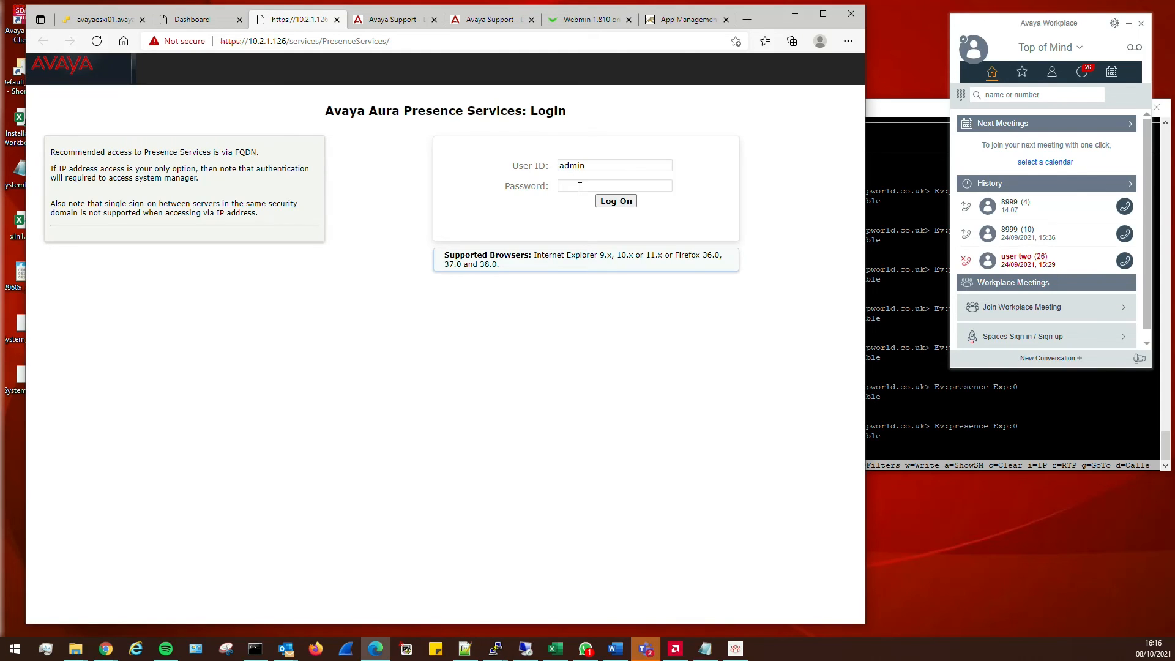
{"action": "left_click", "coordinate": [579, 186]}
{"action": "type", "text": "•••••••••"}
{"action": "key", "text": "Return"}
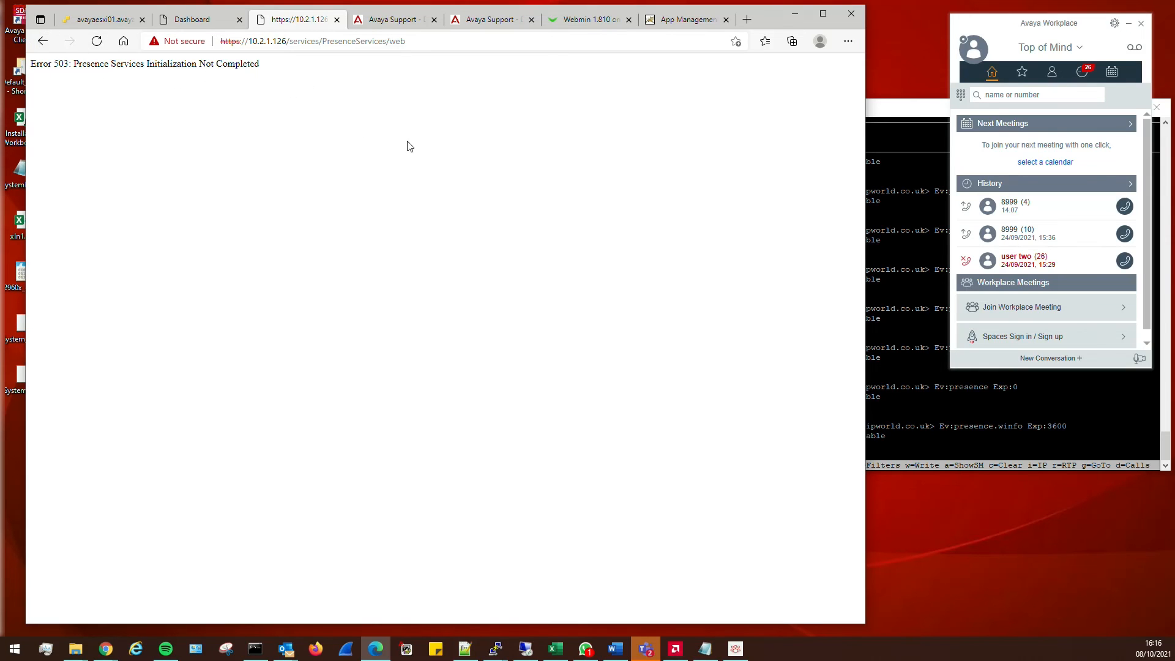
{"action": "key", "text": "alt+Tab"}
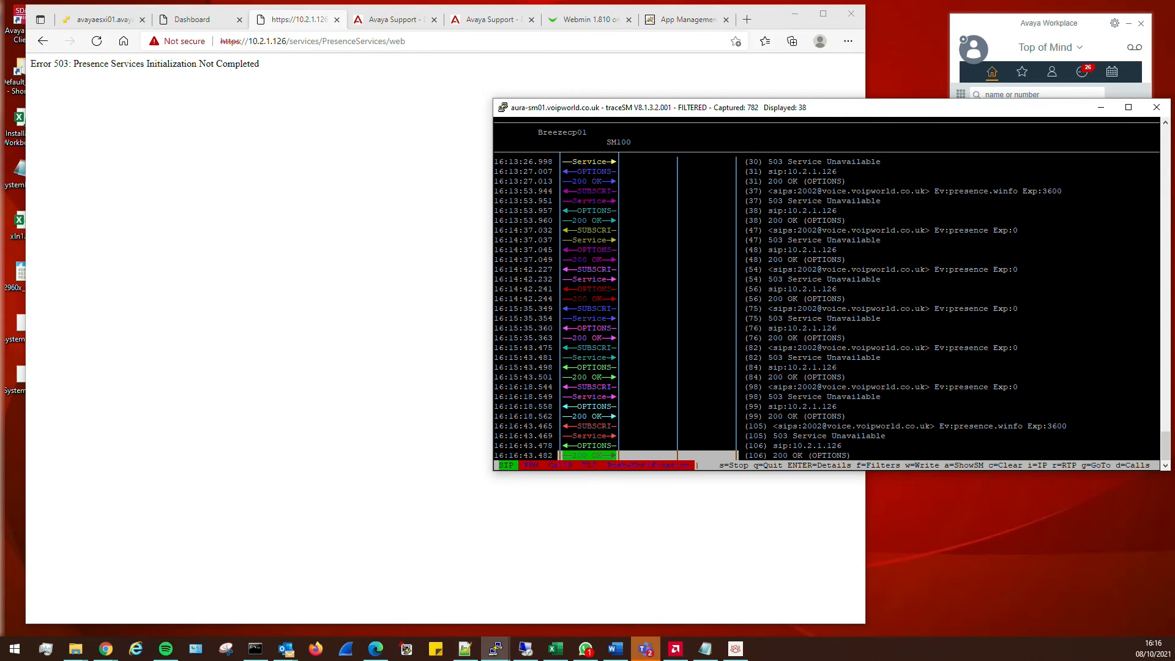
Review captured SUBSCRIBE responses still returning 503, then return to the System Manager dashboard
{"action": "key", "text": "Up"}
{"action": "key", "text": "Up"}
{"action": "key", "text": "Up"}
{"action": "key", "text": "Up"}
{"action": "key", "text": "Up"}
{"action": "key", "text": "Up"}
{"action": "key", "text": "Up"}
{"action": "key", "text": "Up"}
{"action": "key", "text": "Up"}
{"action": "key", "text": "Up"}
{"action": "key", "text": "Up"}
{"action": "key", "text": "Up"}
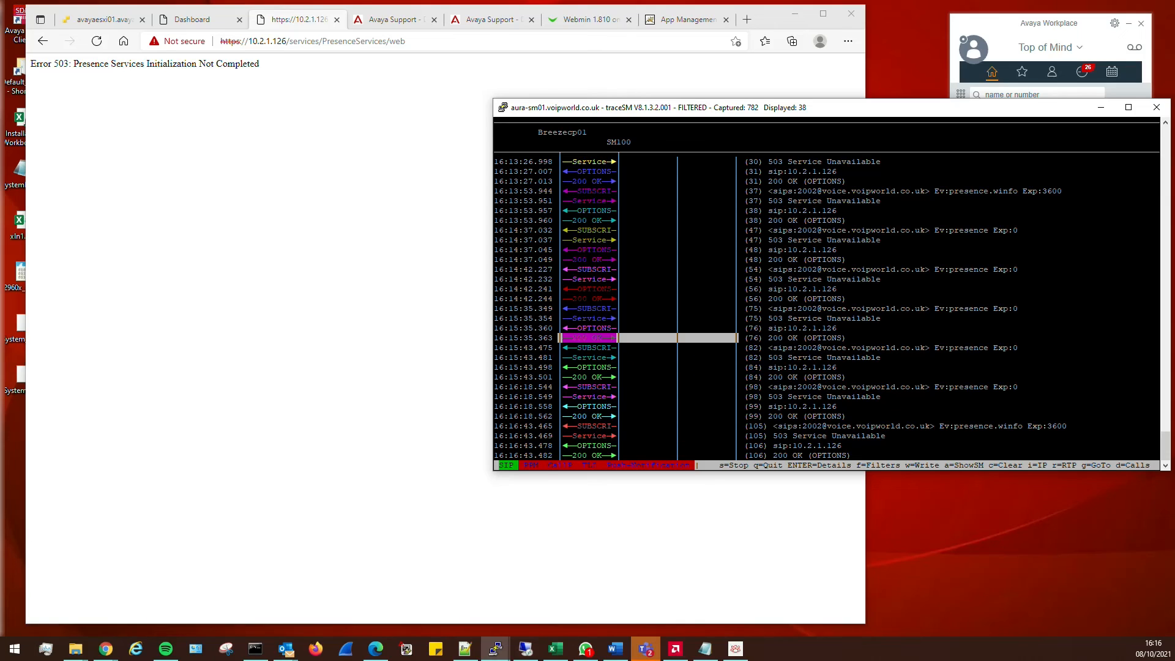
{"action": "key", "text": "Down"}
{"action": "key", "text": "Down"}
{"action": "key", "text": "Down"}
{"action": "key", "text": "Down"}
{"action": "key", "text": "Down"}
{"action": "key", "text": "Down"}
{"action": "key", "text": "Down"}
{"action": "key", "text": "Down"}
{"action": "key", "text": "Down"}
{"action": "key", "text": "Down"}
{"action": "key", "text": "Down"}
{"action": "key", "text": "Down"}
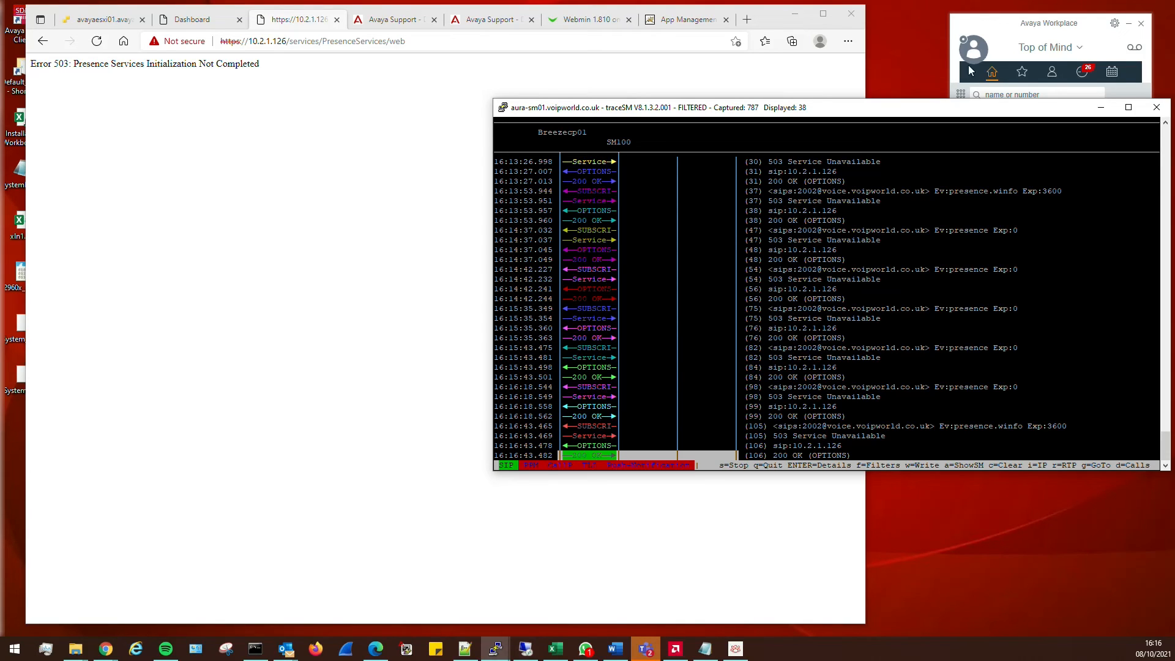
{"action": "left_click", "coordinate": [1004, 42]}
{"action": "left_click", "coordinate": [334, 107]}
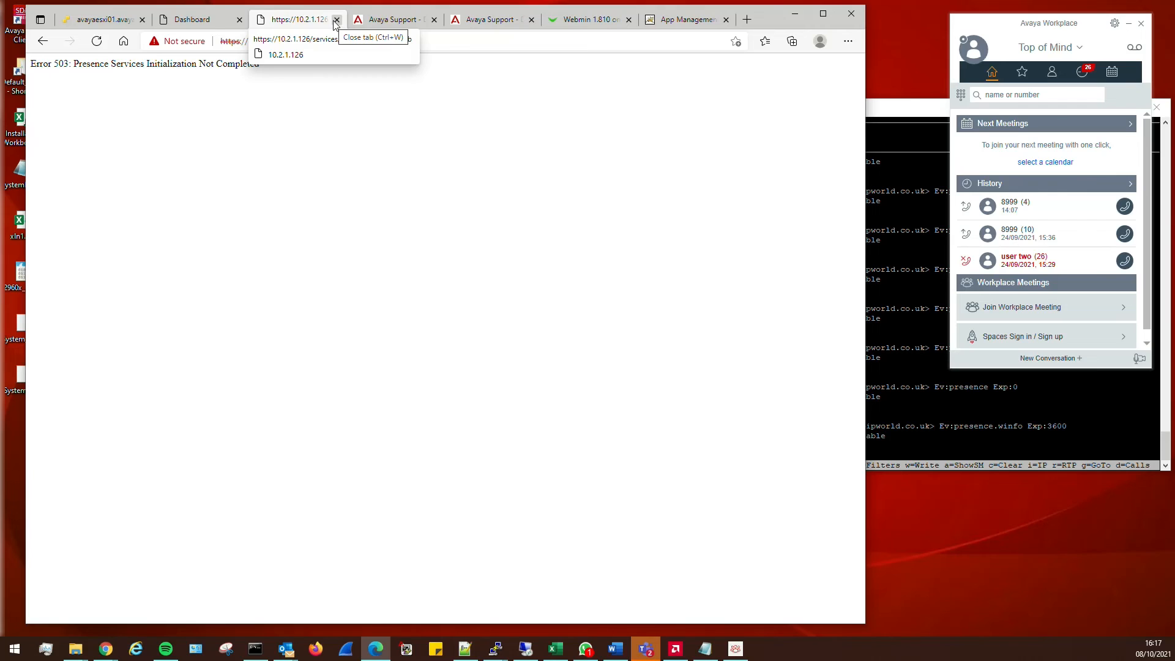
{"action": "left_click", "coordinate": [355, 44]}
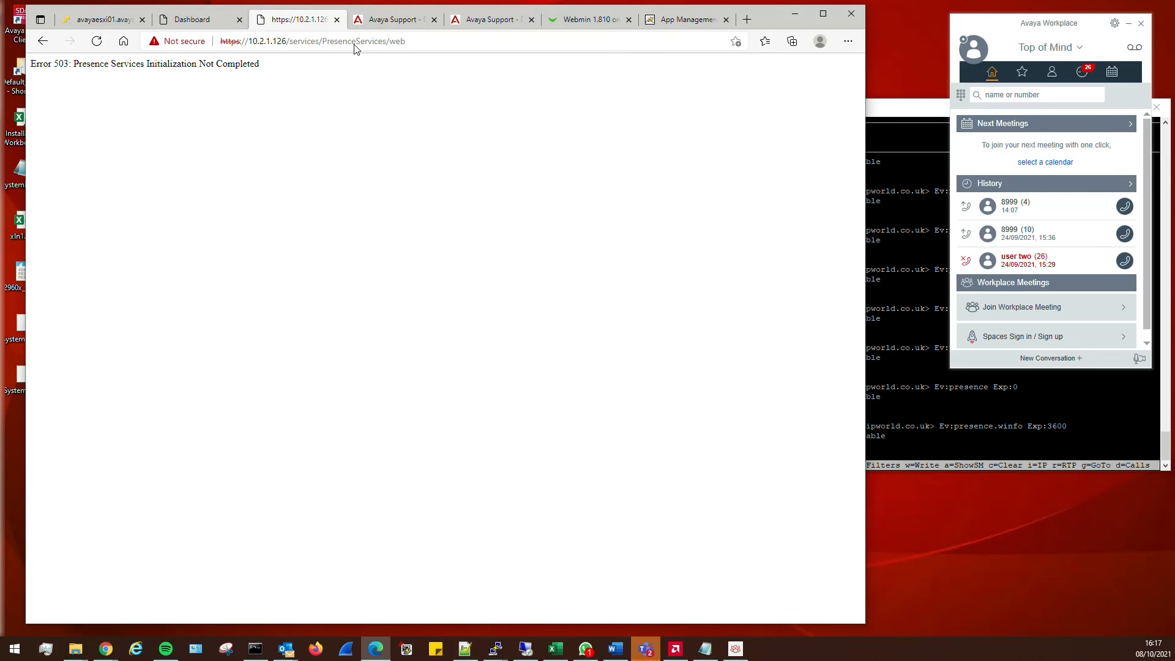
{"action": "left_click", "coordinate": [193, 19]}
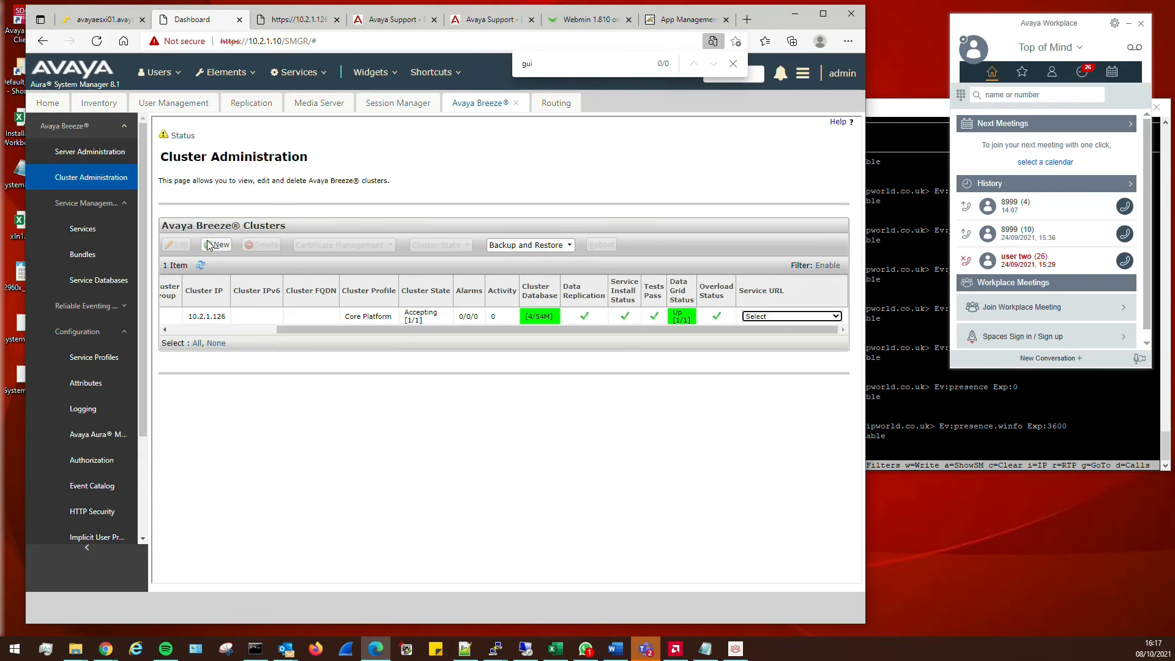
Refresh the Breeze clusters table, then check Server Administration and the Session Manager Dashboard
{"action": "left_click", "coordinate": [201, 268]}
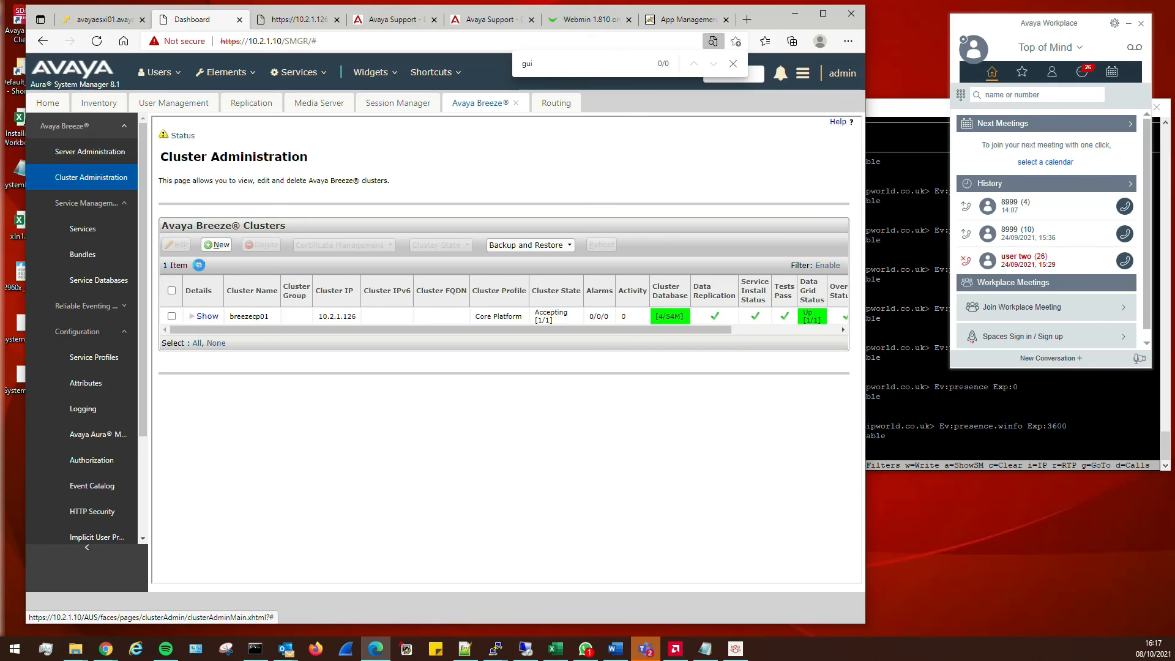
{"action": "left_click", "coordinate": [83, 157]}
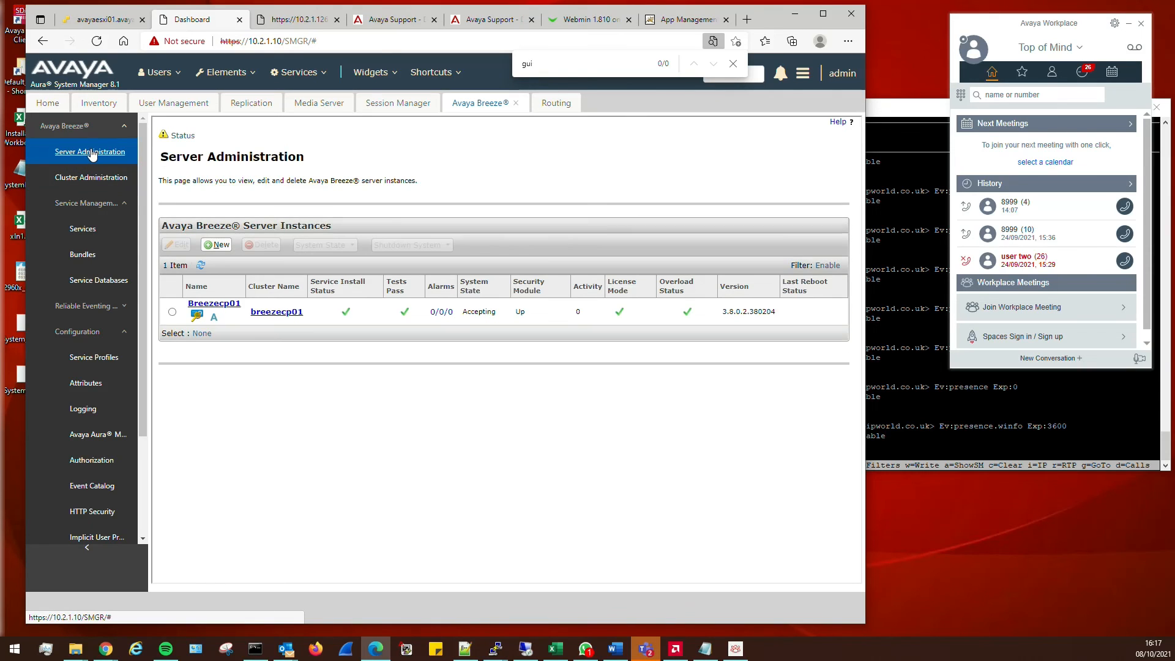
{"action": "left_click", "coordinate": [394, 104]}
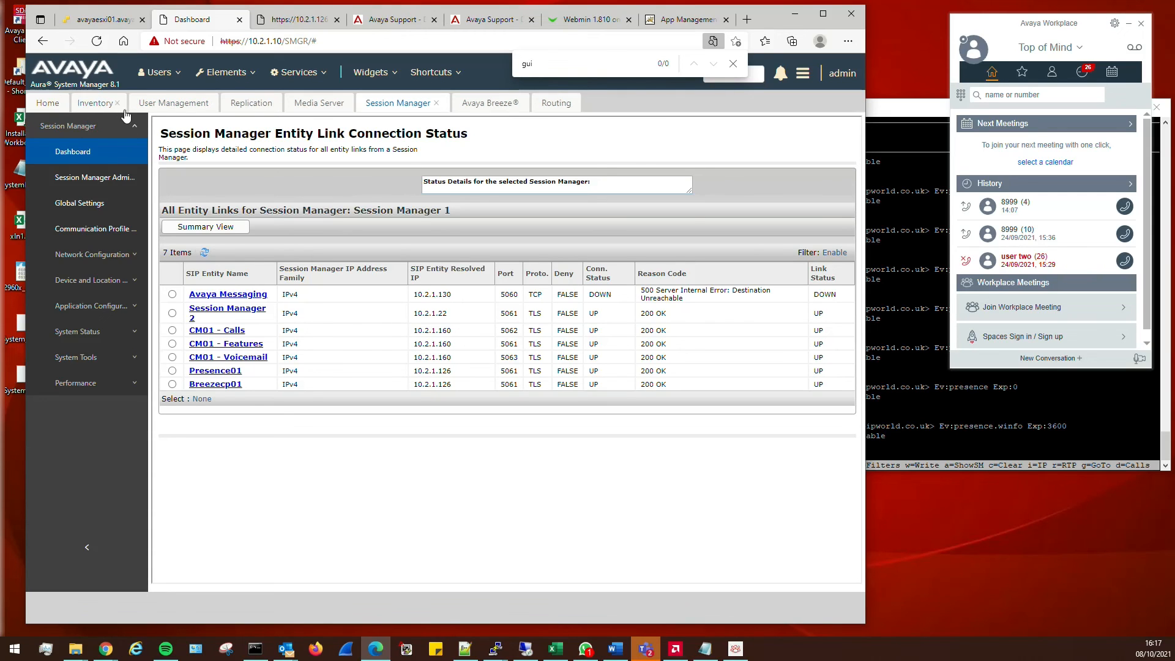
{"action": "left_click", "coordinate": [90, 156]}
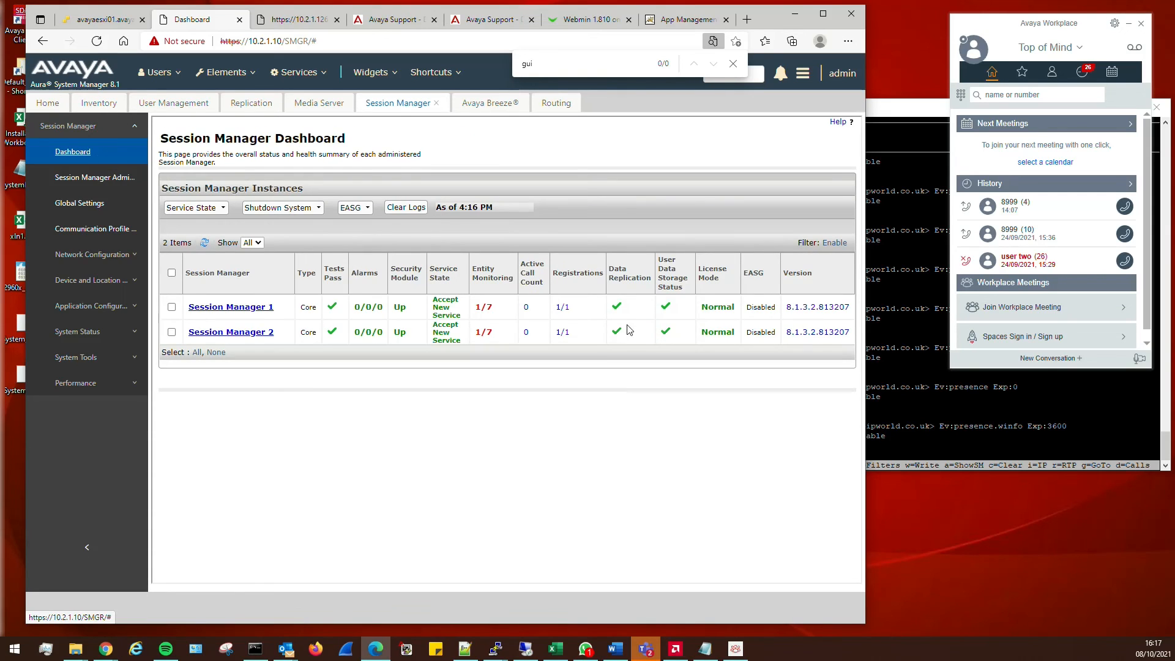
{"action": "key", "text": "alt+Tab"}
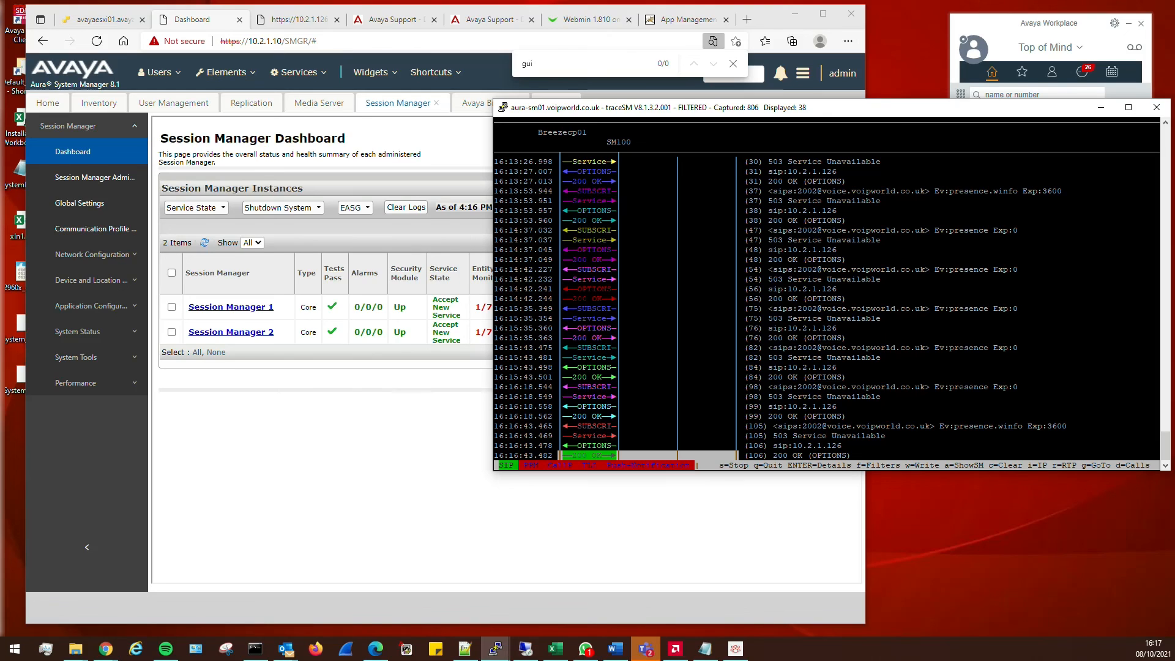
Clear the traceSM capture, then sign out of Avaya Workplace and sign back in
{"action": "key", "text": "c"}
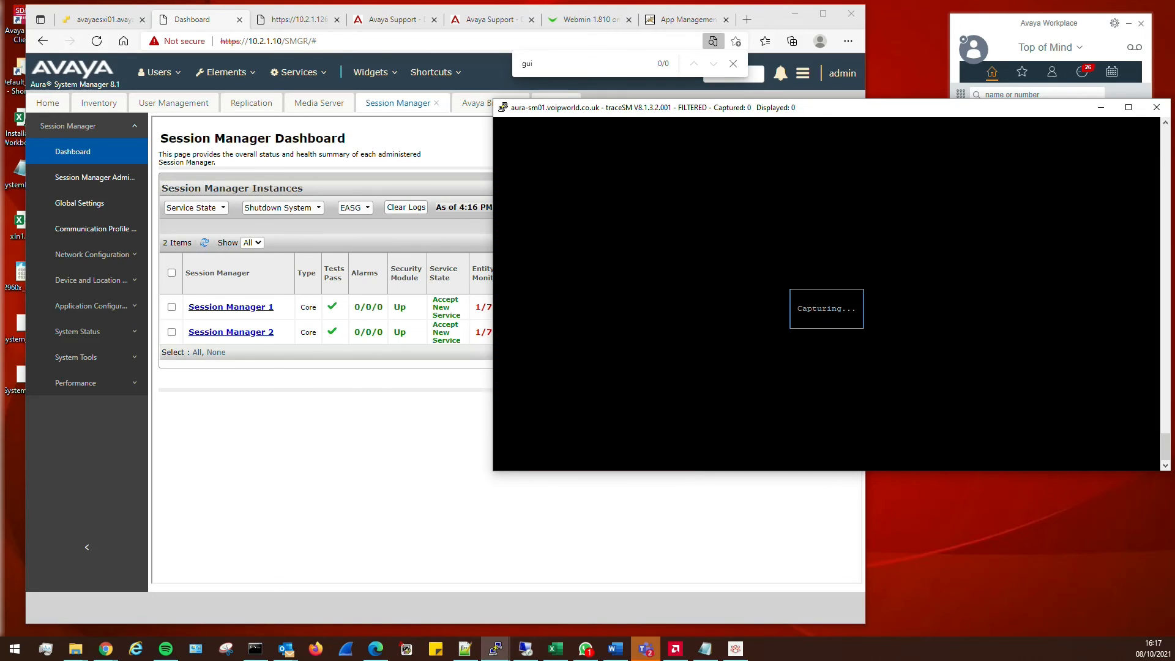
{"action": "left_click", "coordinate": [983, 54]}
{"action": "left_click", "coordinate": [983, 54]}
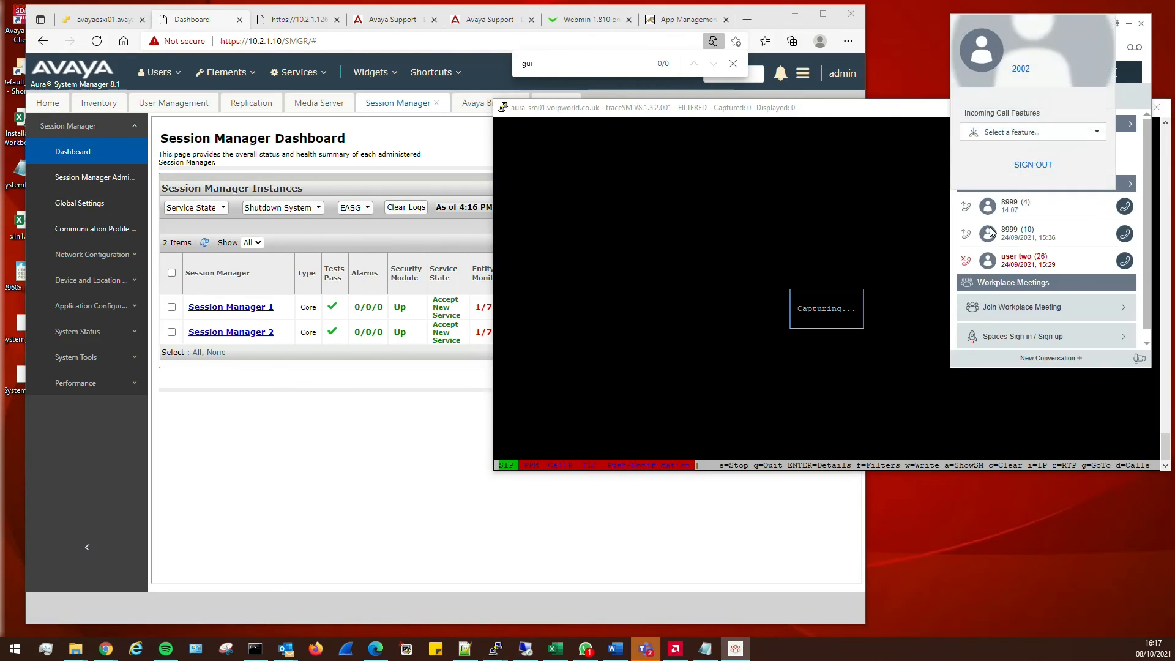
{"action": "left_click", "coordinate": [1034, 168]}
{"action": "left_click", "coordinate": [564, 378]}
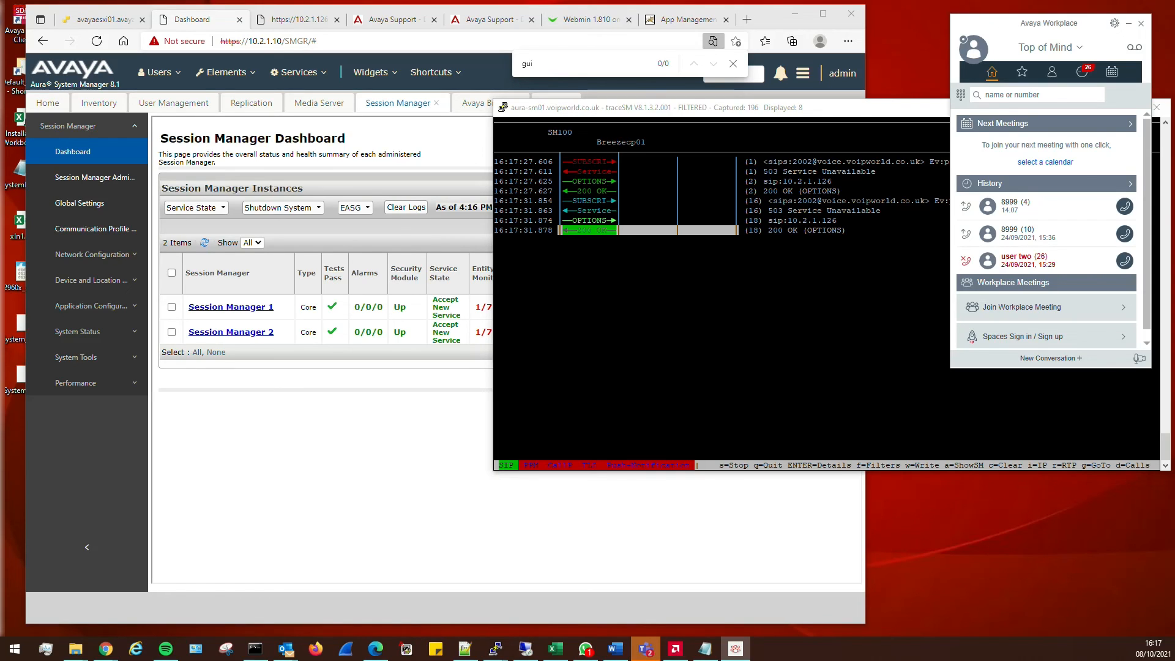
Inspect the SIP details of the first SUBSCRIBE and its 503 Service Unavailable reply in traceSM
{"action": "key", "text": "alt+Tab"}
{"action": "key", "text": "Up"}
{"action": "key", "text": "Up"}
{"action": "key", "text": "Up"}
{"action": "key", "text": "Up"}
{"action": "key", "text": "Up"}
{"action": "key", "text": "Up"}
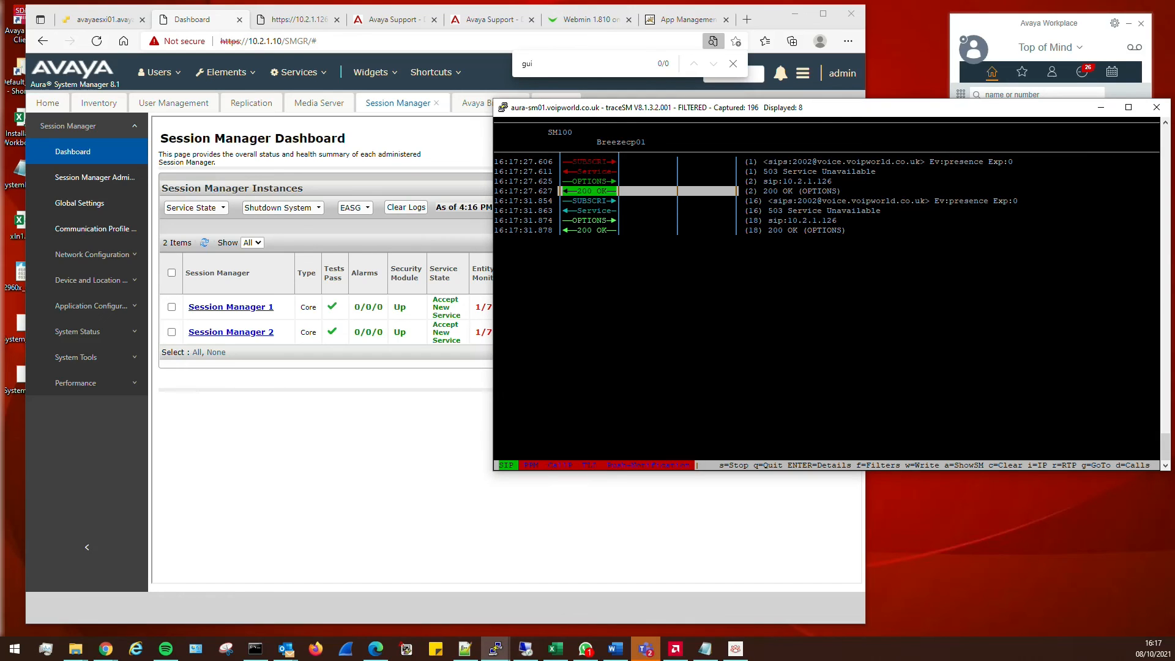
{"action": "key", "text": "Up"}
{"action": "key", "text": "Return"}
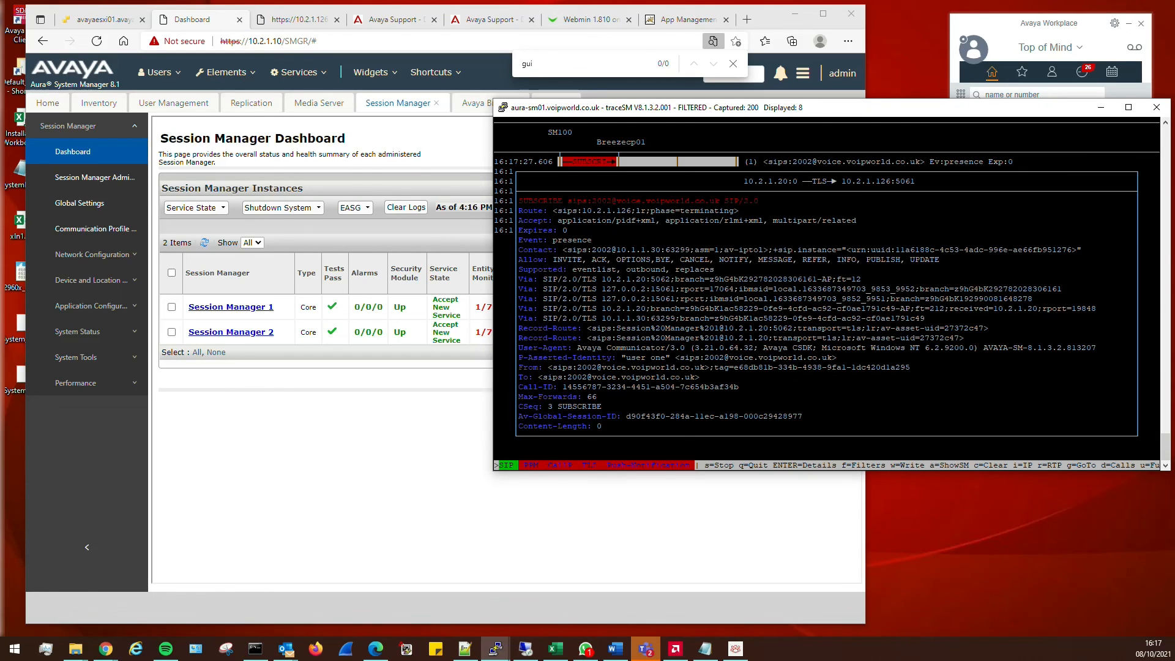
{"action": "key", "text": "Escape"}
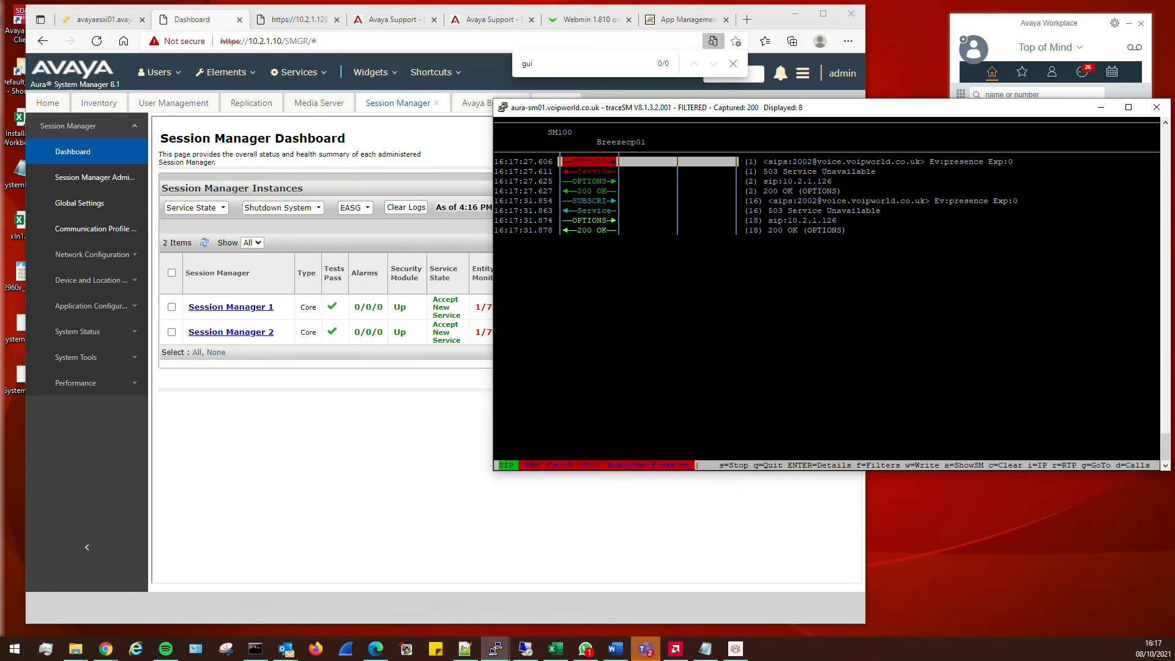
{"action": "key", "text": "Down"}
{"action": "key", "text": "Return"}
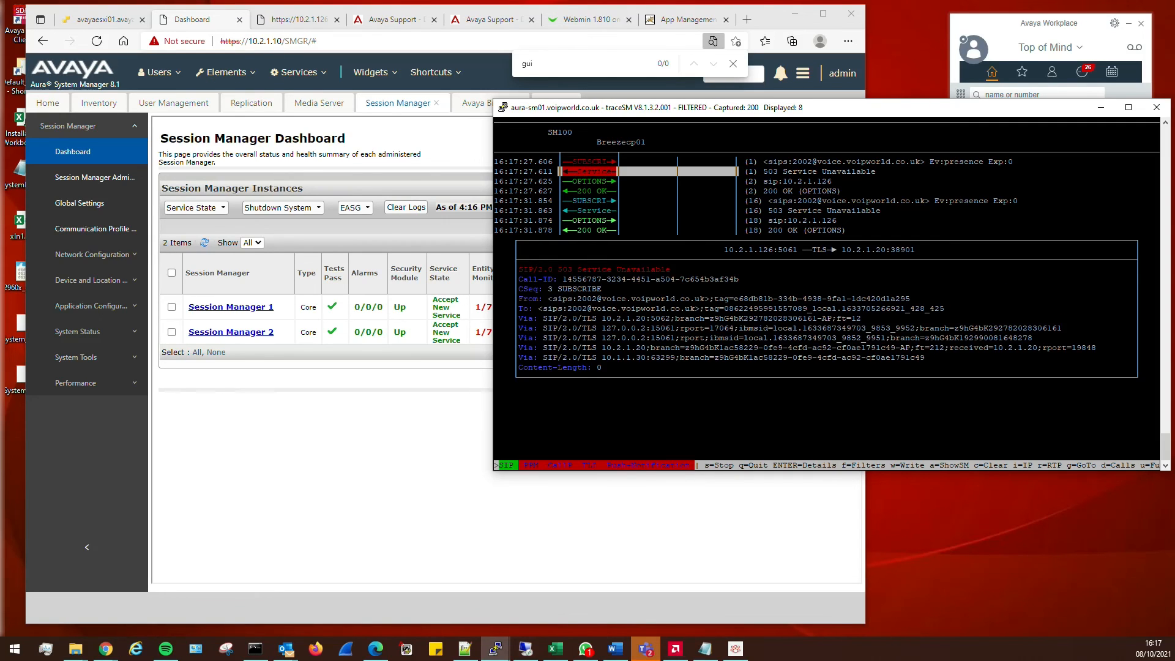
{"action": "key", "text": "Escape"}
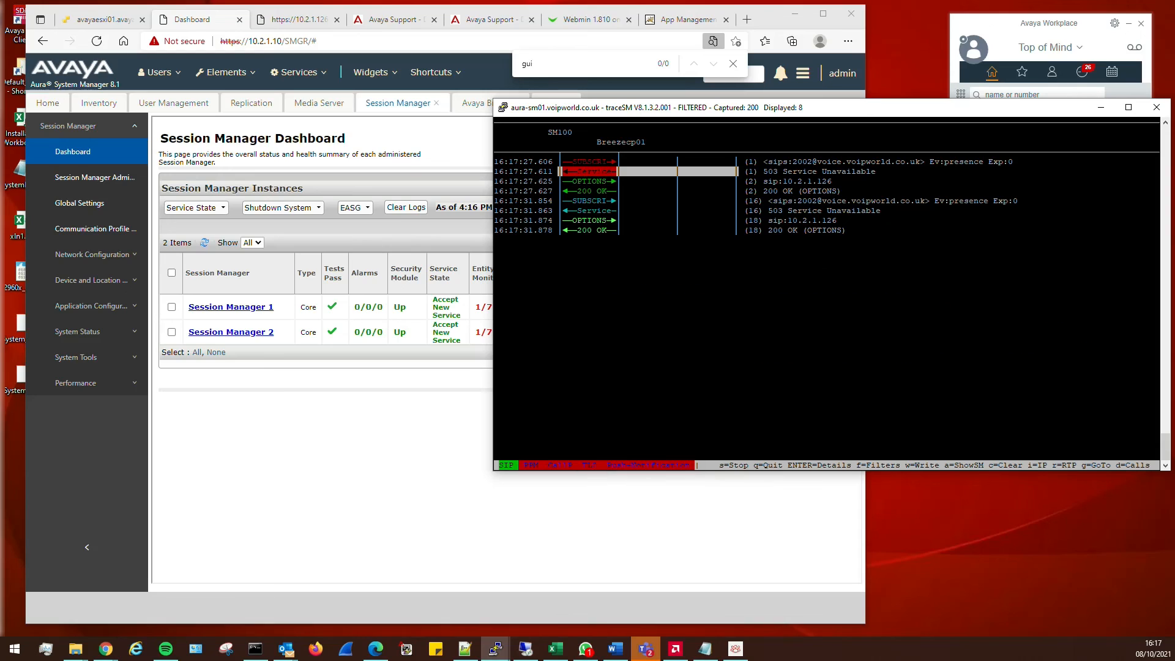
{"action": "left_click", "coordinate": [1018, 34]}
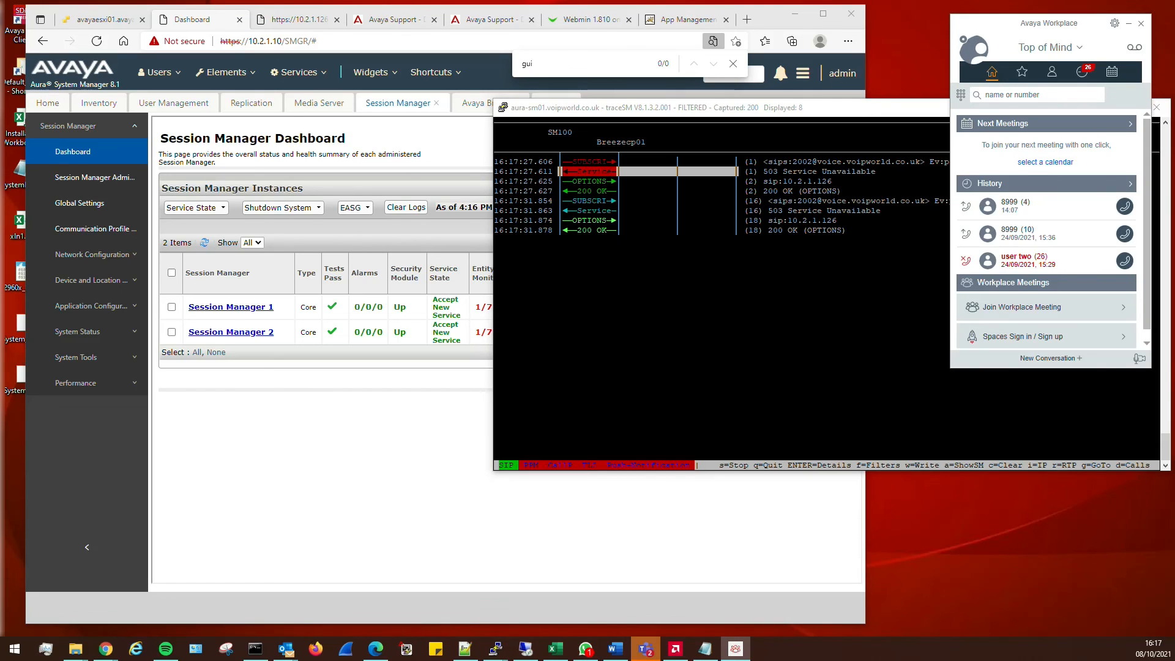
Open a new PuTTY SSH session to 10.2.1.125 and accept the server security alert
{"action": "right_click", "coordinate": [496, 650]}
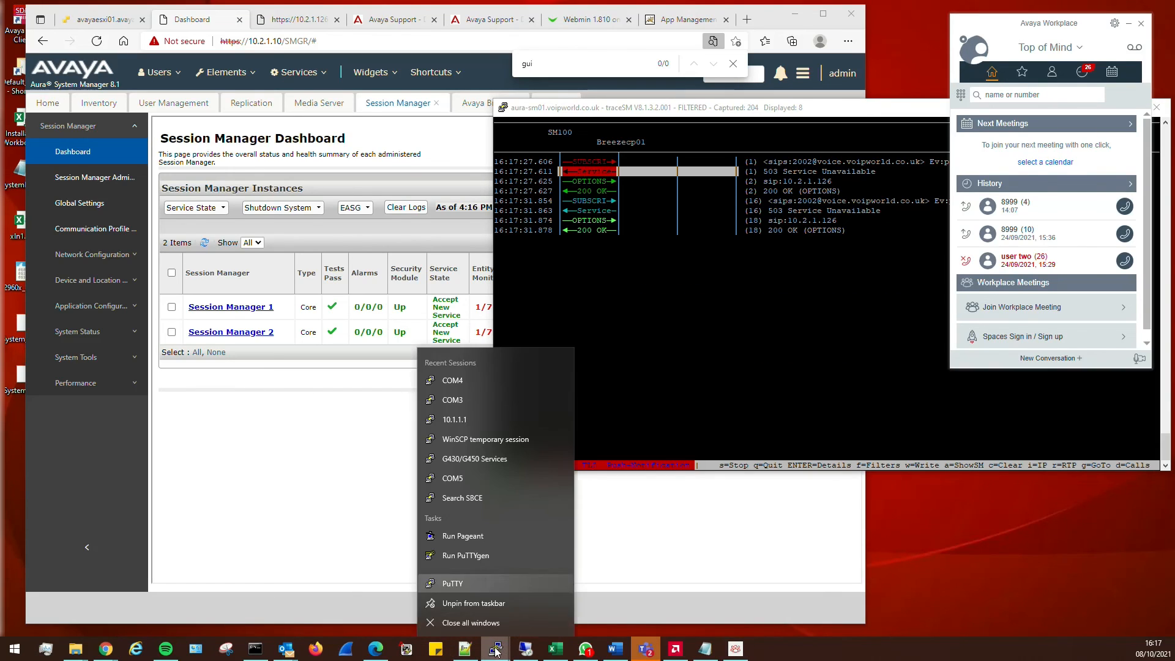
{"action": "left_click", "coordinate": [471, 587]}
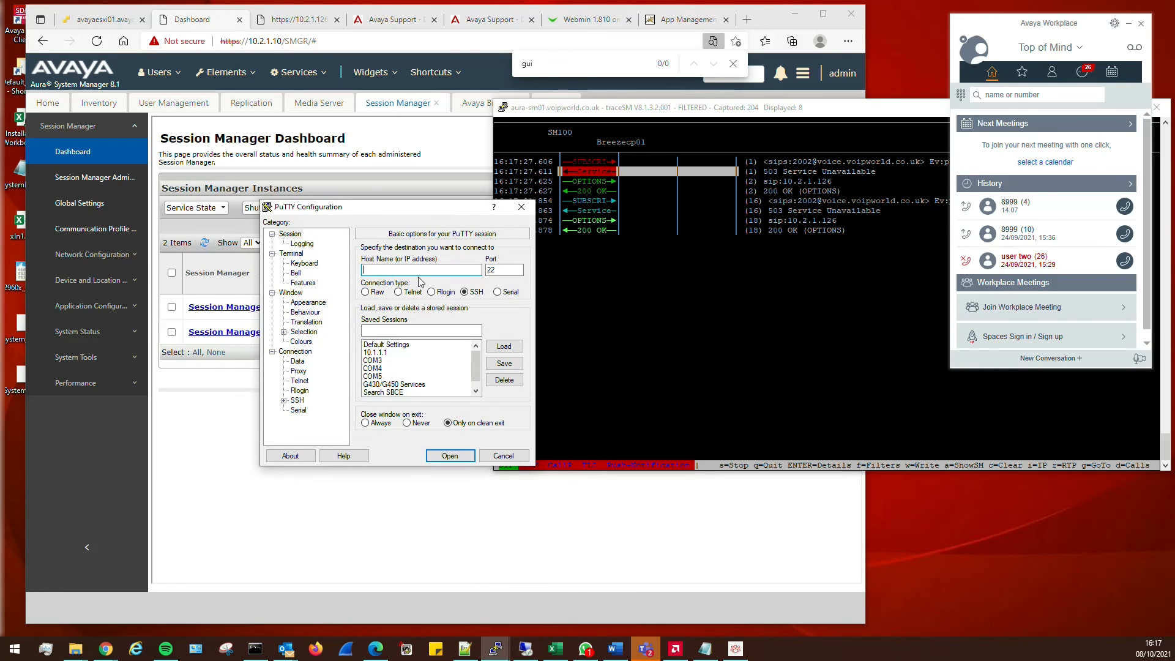
{"action": "type", "text": "10.2.1.125"}
{"action": "key", "text": "Return"}
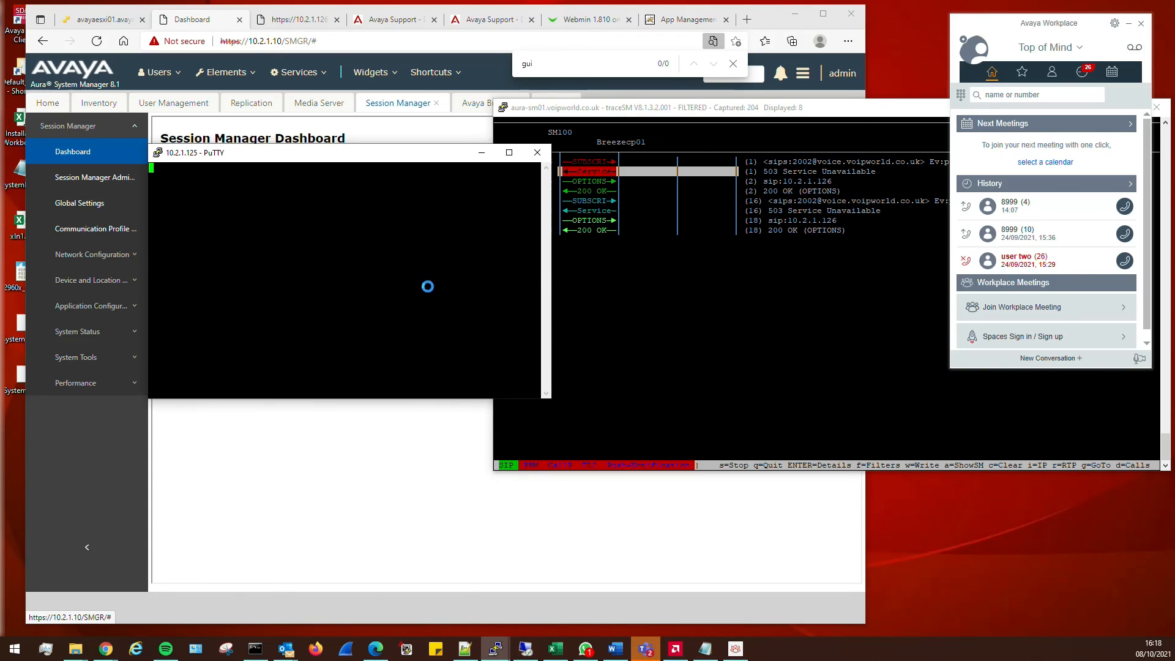
{"action": "key", "text": "Return"}
Log in with the admin username and password, then start the trace tool with traceSM
{"action": "type", "text": "labadmin"}
{"action": "key", "text": "Return"}
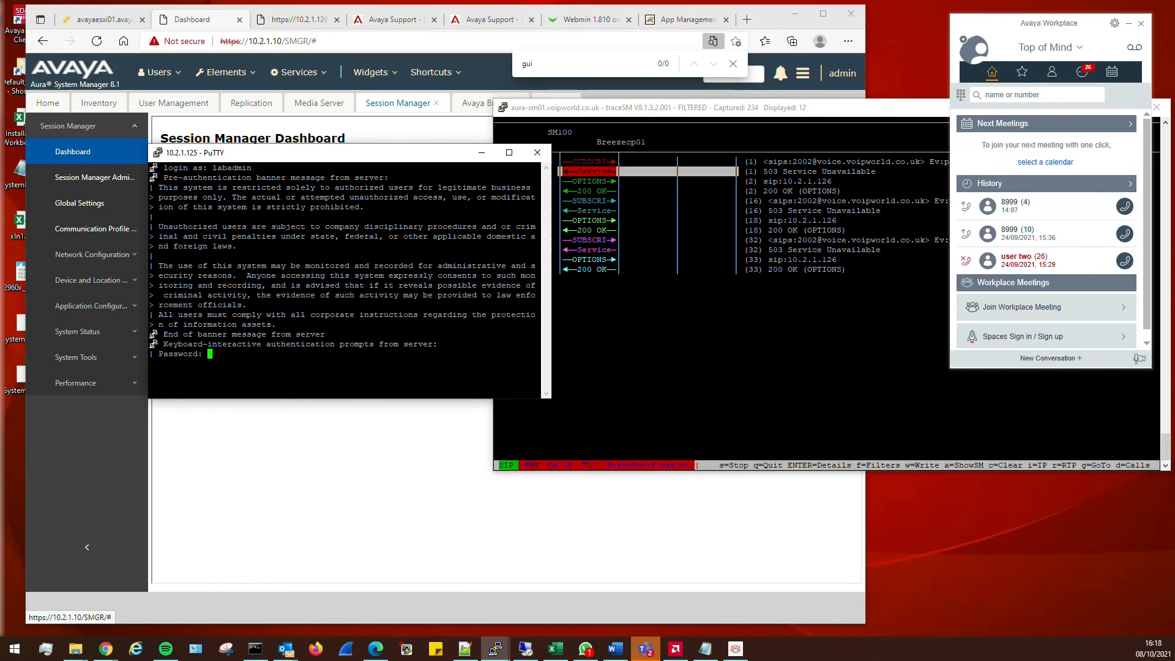
{"action": "key", "text": "Return"}
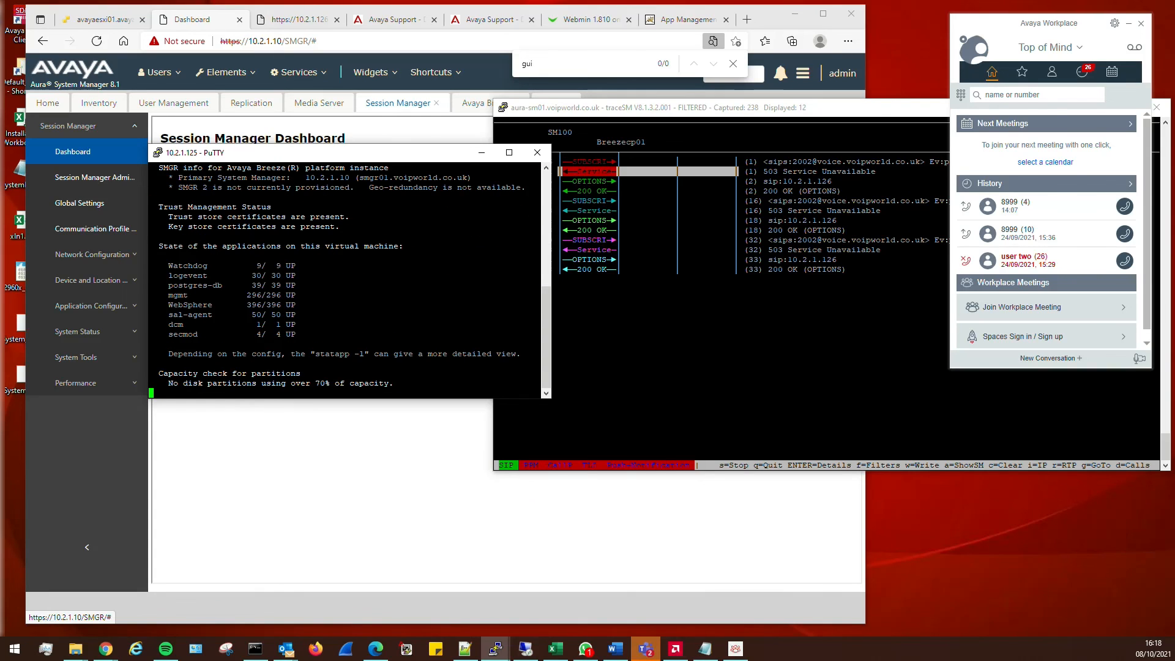
{"action": "key", "text": "Return"}
{"action": "key", "text": "Return"}
{"action": "key", "text": "Return"}
{"action": "key", "text": "Return"}
{"action": "key", "text": "Return"}
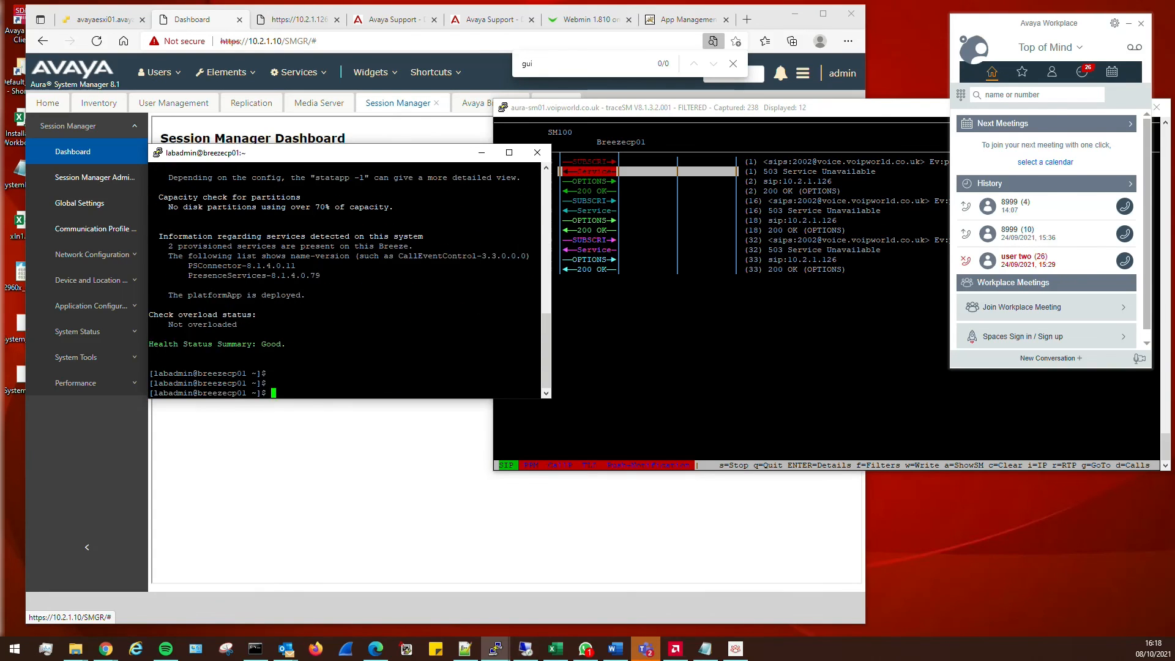
{"action": "type", "text": "traceSM"}
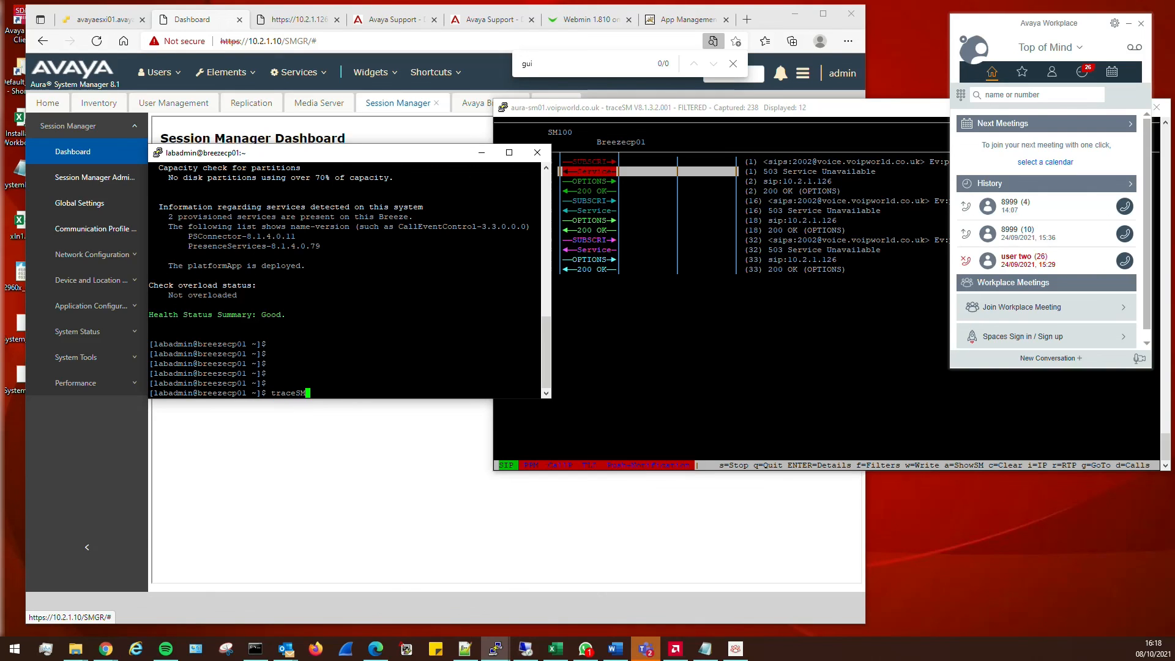
{"action": "key", "text": "Return"}
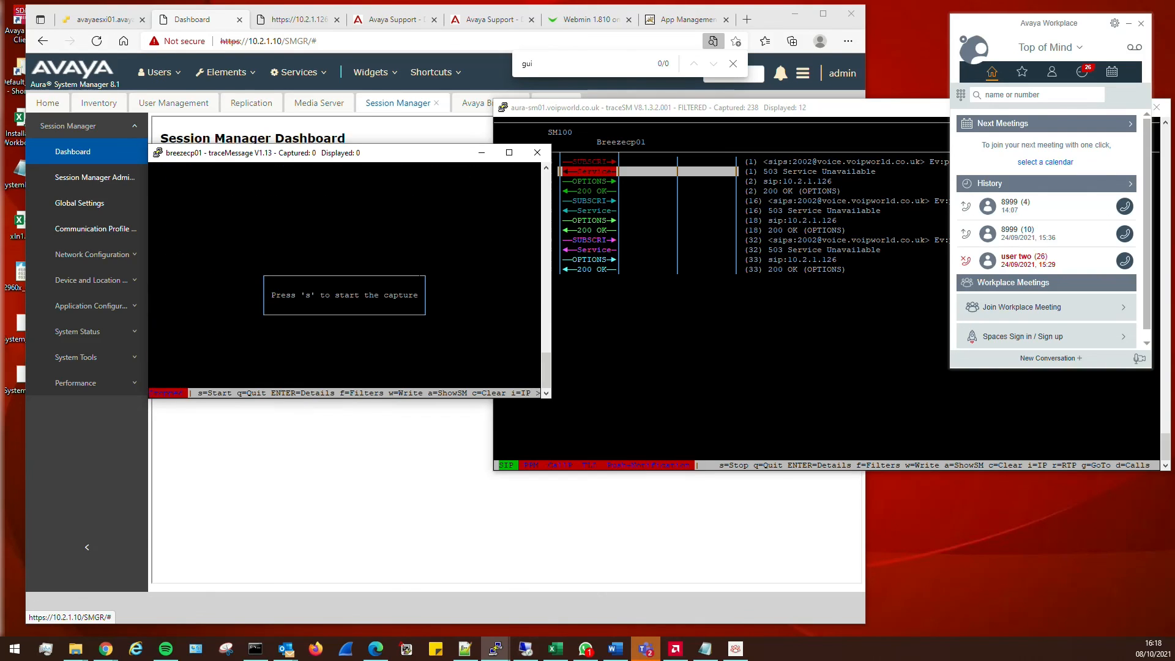
Start and stop a default capture, then enable Snap-Ins in the capture options
{"action": "key", "text": "s"}
{"action": "key", "text": "Return"}
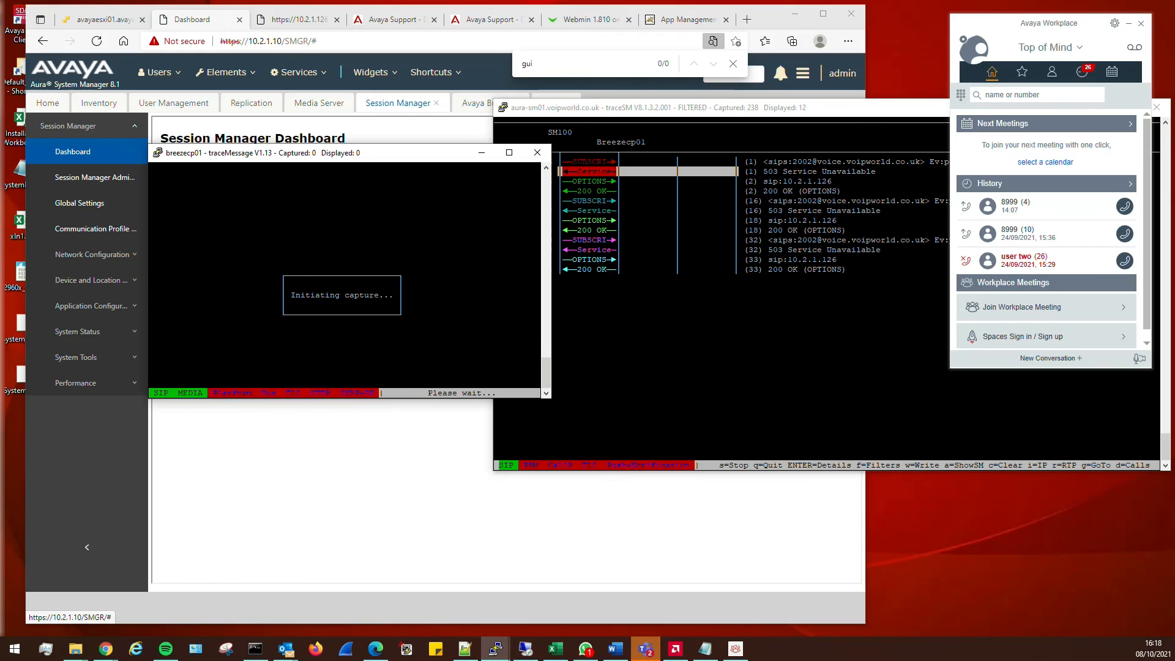
{"action": "key", "text": "s"}
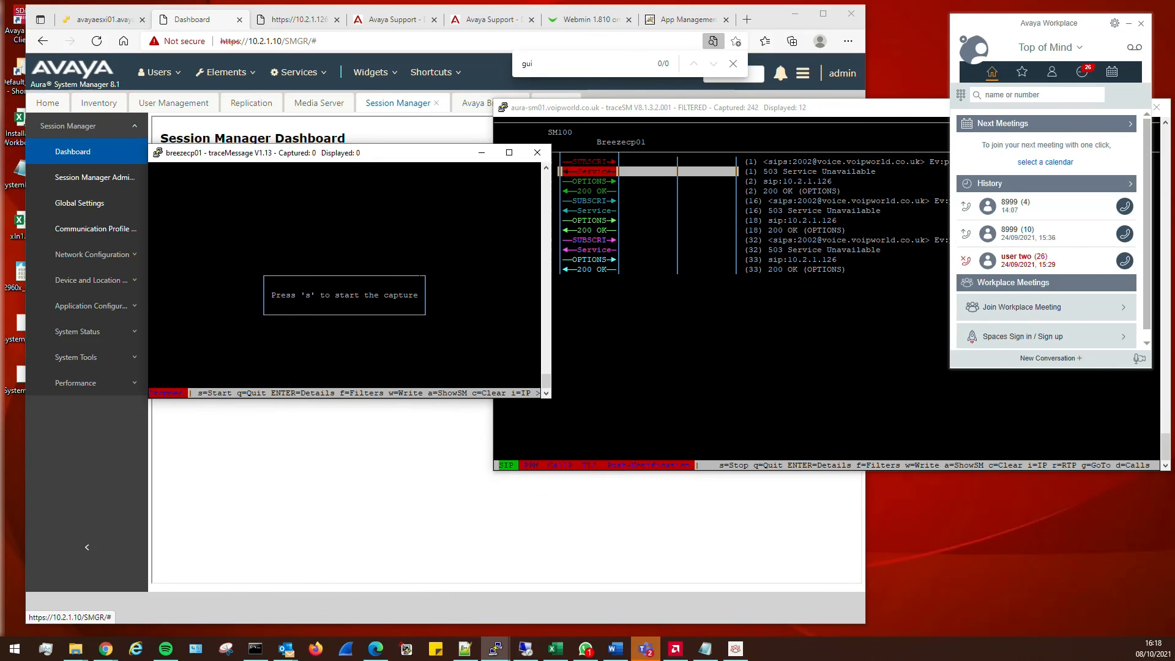
{"action": "key", "text": "s"}
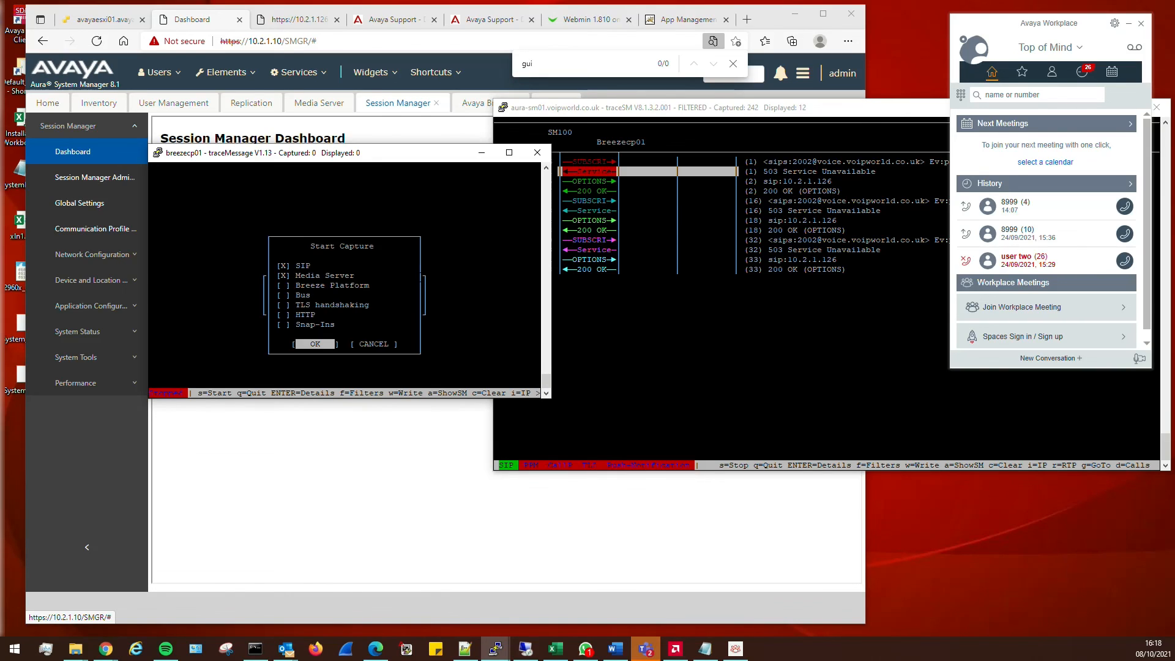
{"action": "key", "text": "Up"}
{"action": "key", "text": "Up"}
{"action": "key", "text": "Up"}
{"action": "key", "text": "Up"}
{"action": "key", "text": "Up"}
{"action": "key", "text": "Up"}
{"action": "key", "text": "Up"}
{"action": "key", "text": "Down"}
{"action": "key", "text": "Down"}
{"action": "key", "text": "Down"}
{"action": "key", "text": "Down"}
{"action": "key", "text": "Down"}
{"action": "key", "text": "Down"}
{"action": "key", "text": "space"}
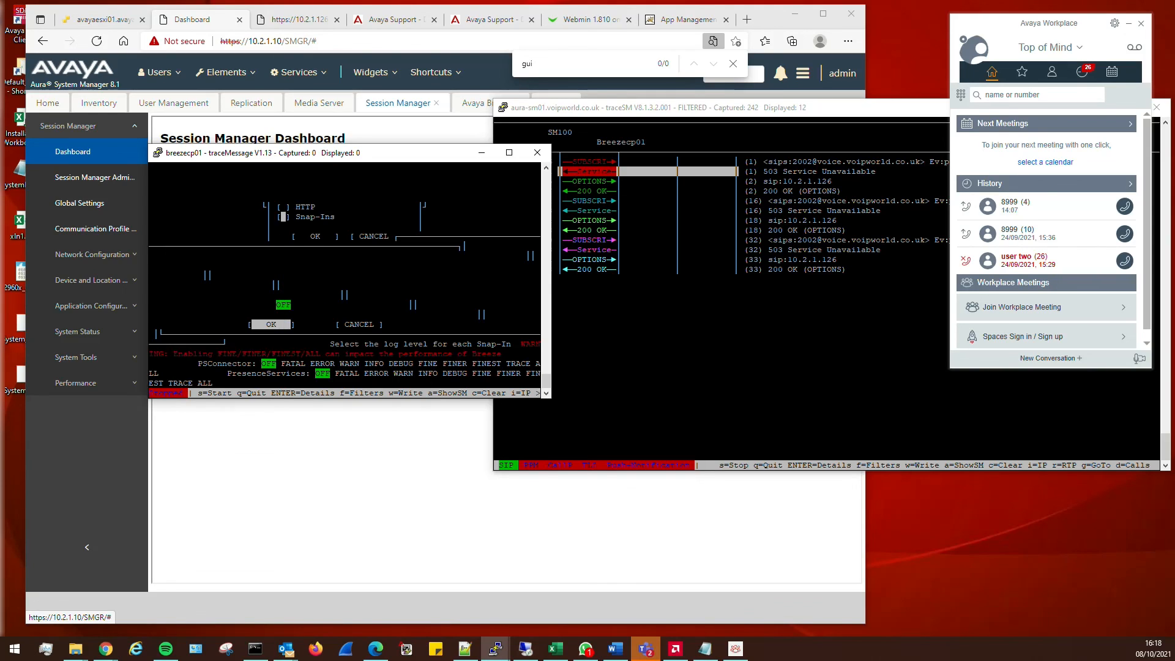
{"action": "key", "text": "Up"}
{"action": "key", "text": "Down"}
{"action": "left_click_drag", "start_coordinate": [536, 401], "coordinate": [810, 487]}
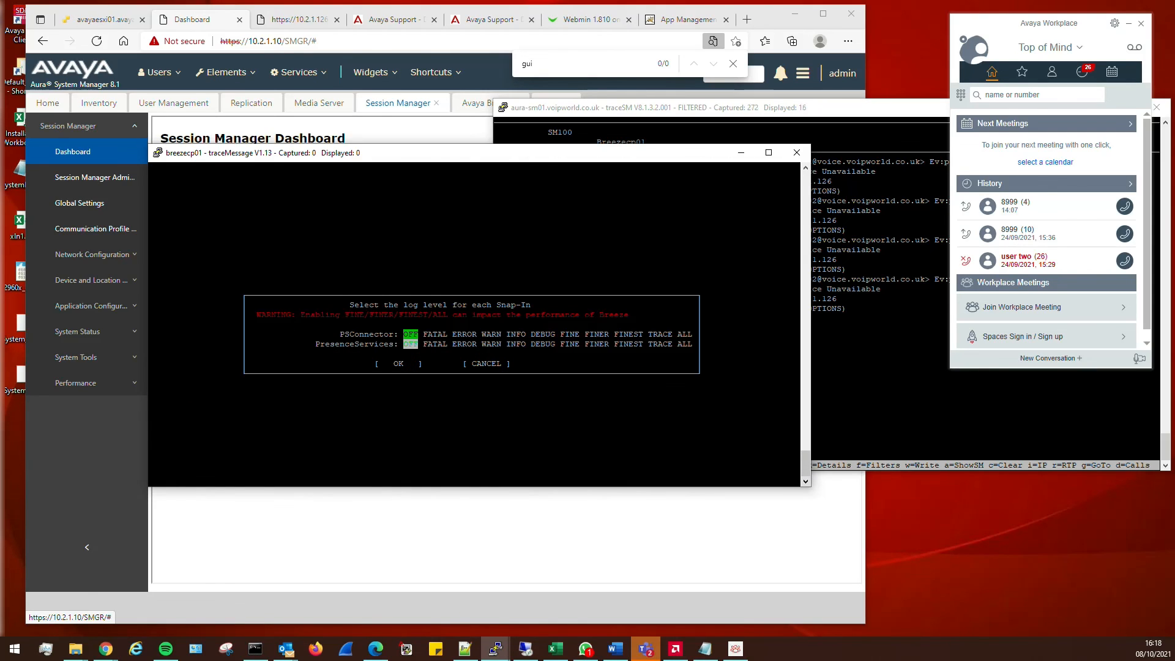
Set the PresenceServices Snap-In log level to DEBUG
{"action": "key", "text": "Right"}
{"action": "key", "text": "Right"}
{"action": "key", "text": "Right"}
{"action": "key", "text": "Right"}
{"action": "key", "text": "Right"}
{"action": "key", "text": "Right"}
{"action": "key", "text": "Right"}
{"action": "key", "text": "Right"}
{"action": "key", "text": "Right"}
{"action": "key", "text": "Left"}
{"action": "key", "text": "Left"}
{"action": "key", "text": "Left"}
{"action": "key", "text": "Right"}
{"action": "key", "text": "Right"}
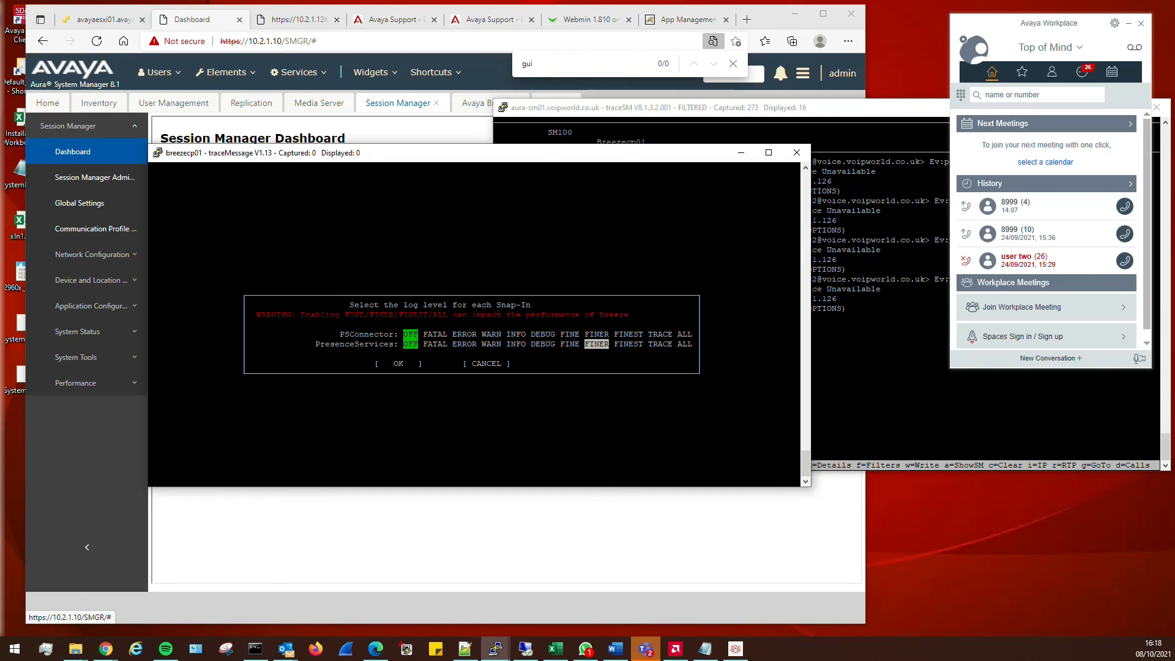
{"action": "key", "text": "space"}
{"action": "key", "text": "Down"}
{"action": "key", "text": "Up"}
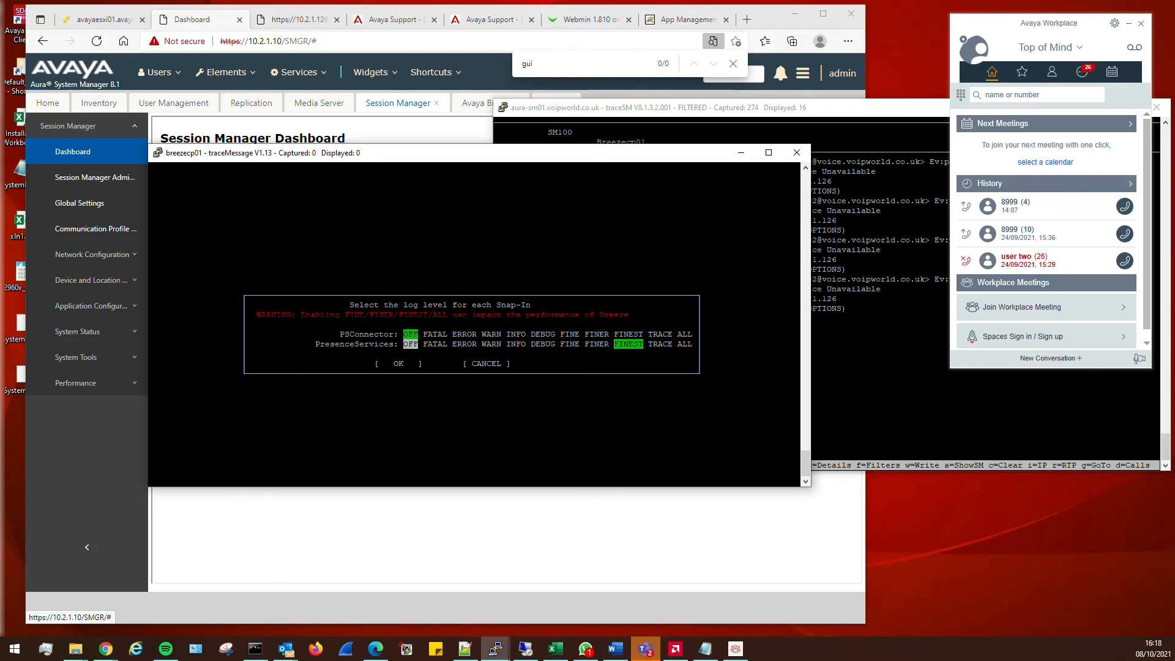
{"action": "key", "text": "Right"}
{"action": "key", "text": "Right"}
{"action": "key", "text": "Right"}
{"action": "key", "text": "Right"}
{"action": "key", "text": "Left"}
{"action": "key", "text": "Left"}
{"action": "key", "text": "Left"}
{"action": "key", "text": "Right"}
{"action": "key", "text": "Right"}
{"action": "key", "text": "Right"}
{"action": "key", "text": "Right"}
{"action": "key", "text": "Right"}
{"action": "key", "text": "Right"}
{"action": "key", "text": "Right"}
{"action": "key", "text": "Right"}
{"action": "key", "text": "Right"}
{"action": "key", "text": "space"}
{"action": "key", "text": "Left"}
{"action": "key", "text": "Left"}
{"action": "key", "text": "Left"}
{"action": "key", "text": "Left"}
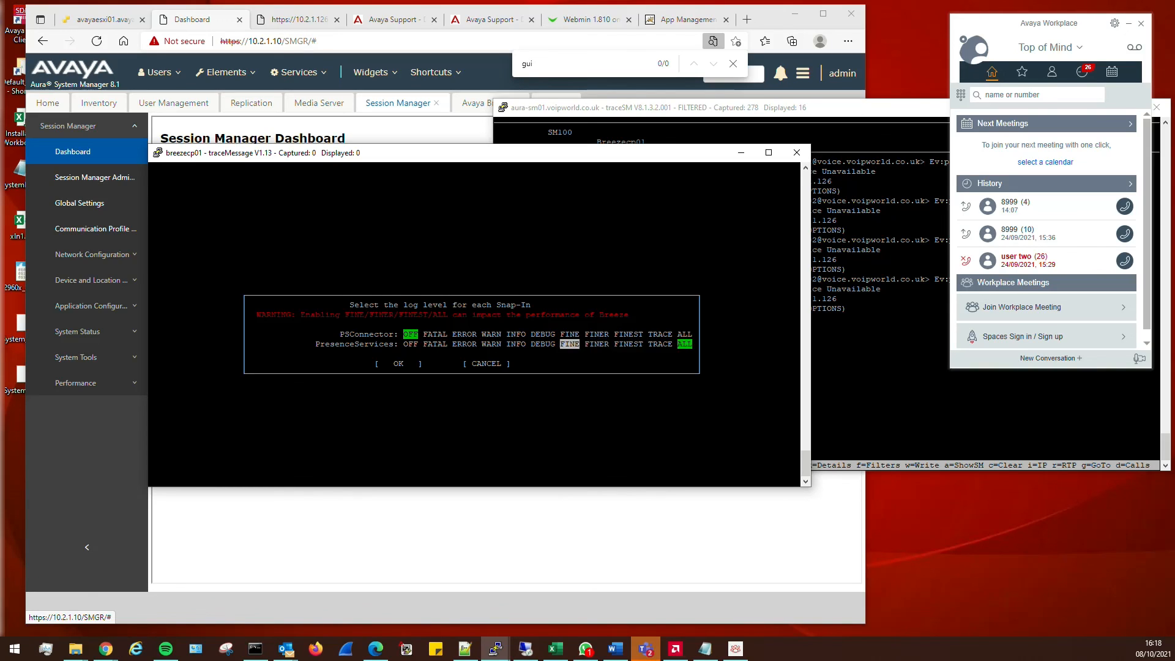
{"action": "key", "text": "Left"}
{"action": "key", "text": "Left"}
{"action": "key", "text": "Left"}
{"action": "key", "text": "Left"}
{"action": "key", "text": "Right"}
{"action": "key", "text": "Right"}
{"action": "key", "text": "Right"}
{"action": "key", "text": "space"}
Confirm the Snap-In log levels and capture options to start the traceMessage capture
{"action": "key", "text": "Tab"}
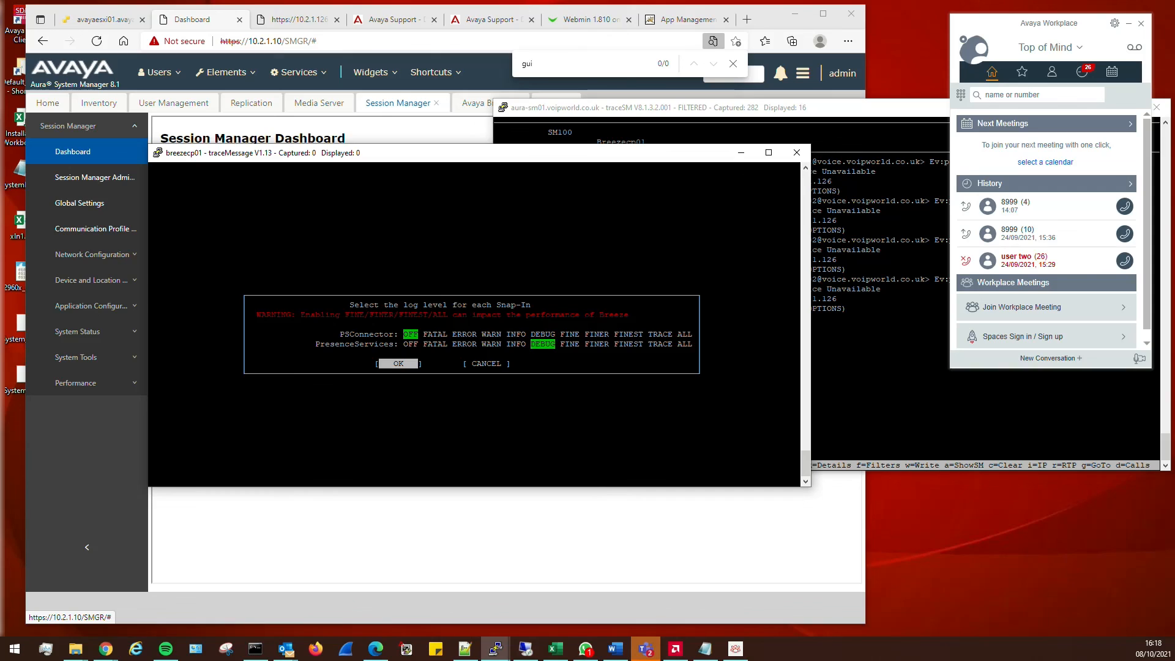
{"action": "key", "text": "Return"}
{"action": "key", "text": "Tab"}
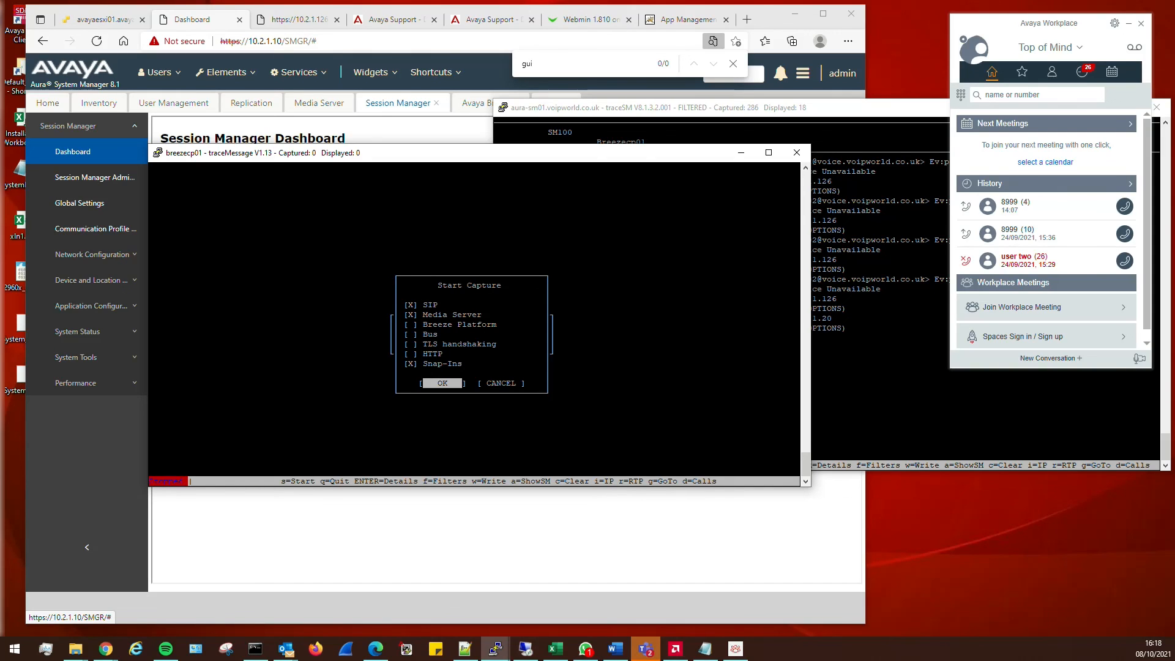
{"action": "key", "text": "Up"}
{"action": "key", "text": "Up"}
{"action": "key", "text": "Up"}
{"action": "key", "text": "Down"}
{"action": "key", "text": "Tab"}
{"action": "key", "text": "Right"}
{"action": "key", "text": "Left"}
{"action": "key", "text": "Return"}
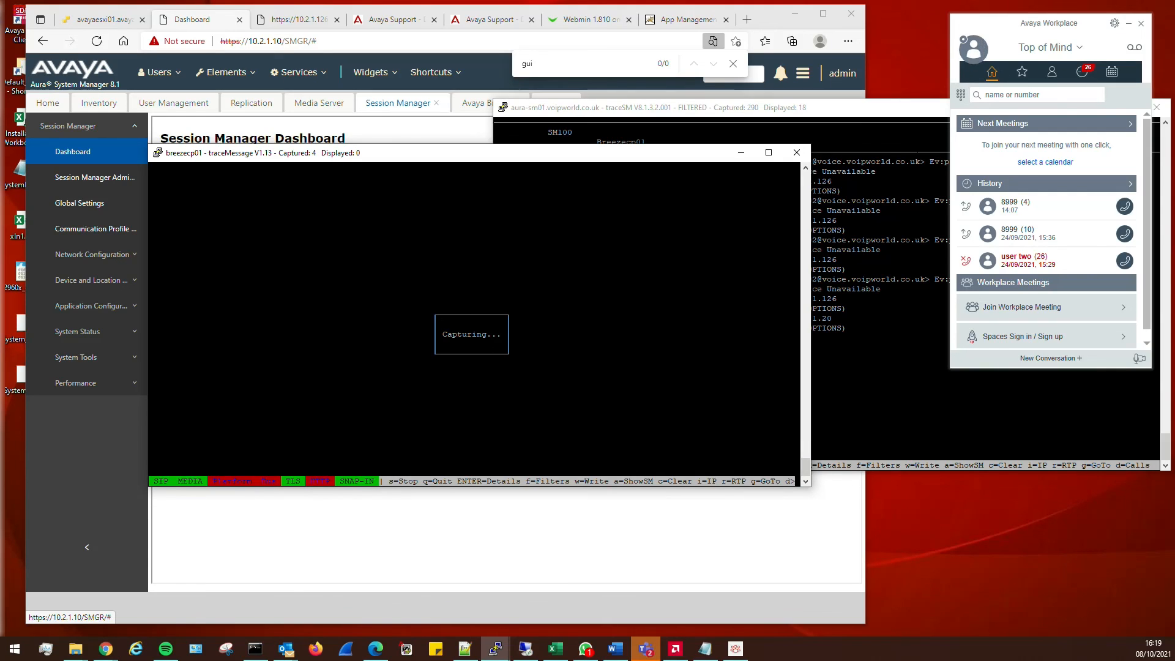
Clear traceSM's earlier messages and sign Avaya Workplace out and back in
{"action": "key", "text": "alt+Tab"}
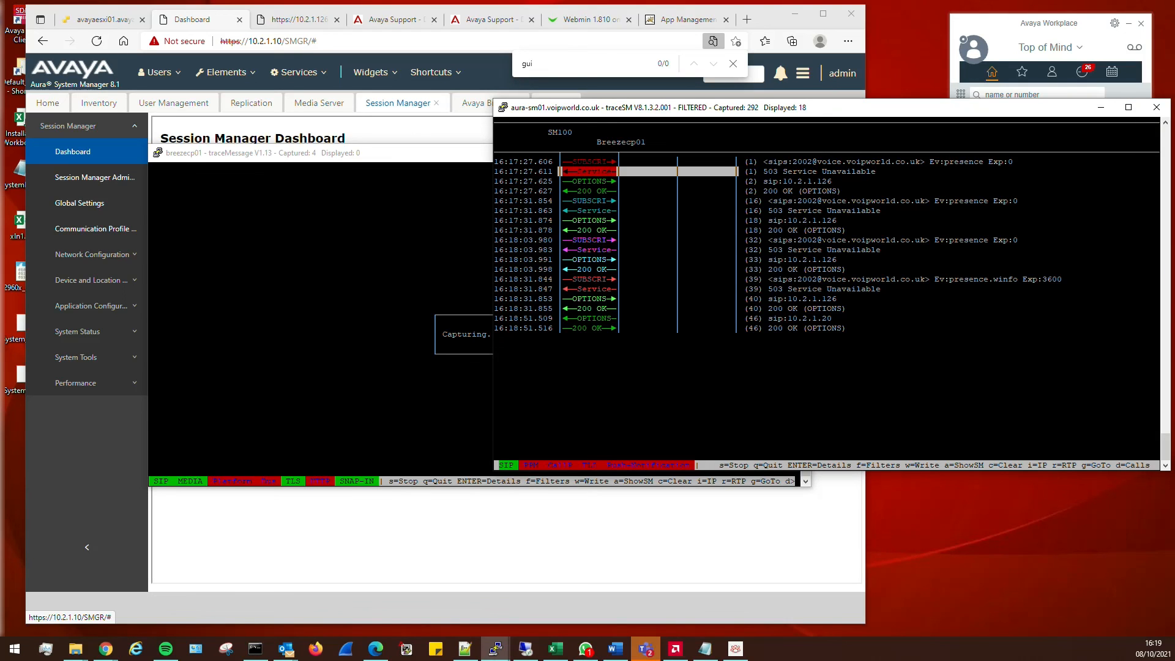
{"action": "key", "text": "c"}
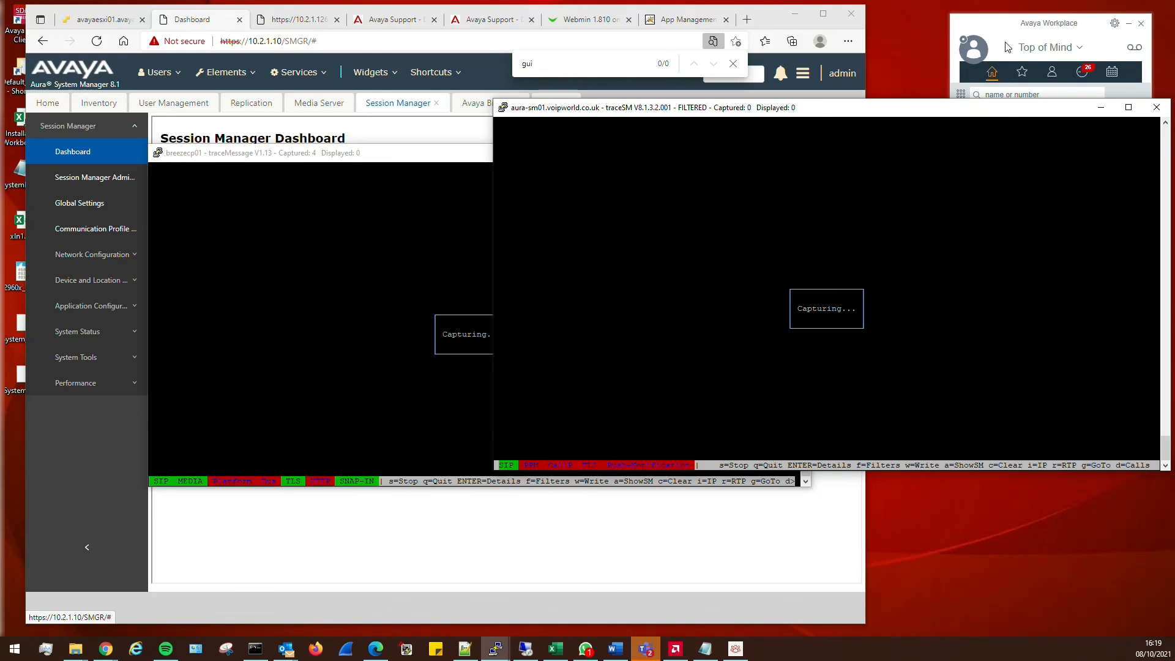
{"action": "left_click", "coordinate": [972, 96]}
{"action": "left_click", "coordinate": [1028, 164]}
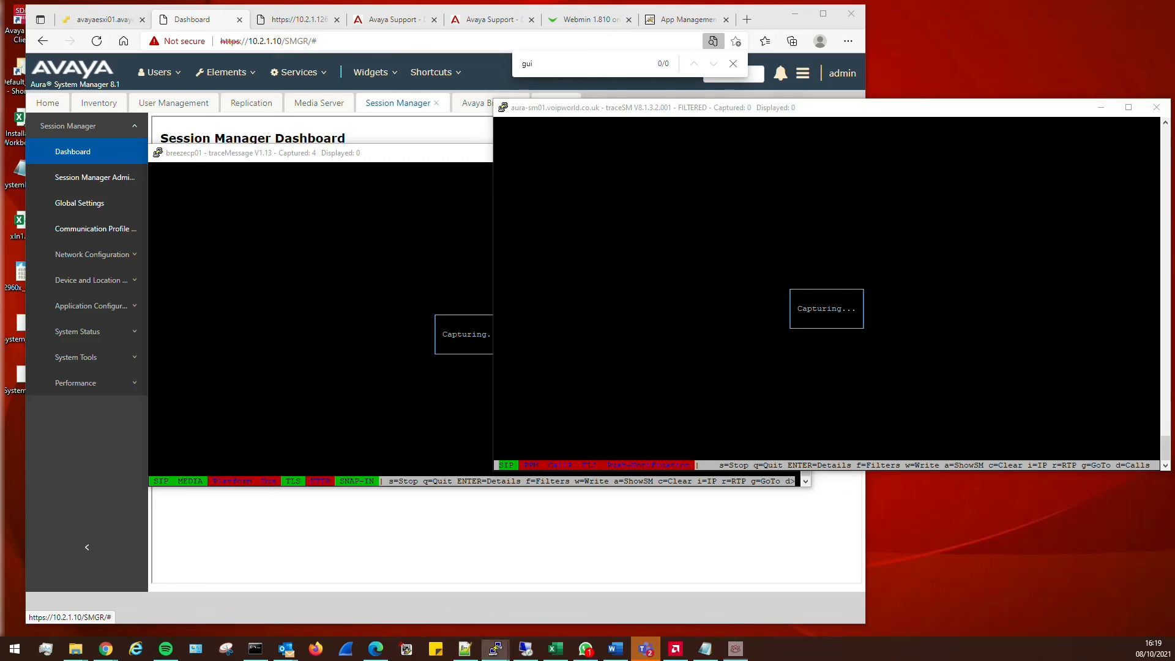
{"action": "left_click", "coordinate": [591, 379]}
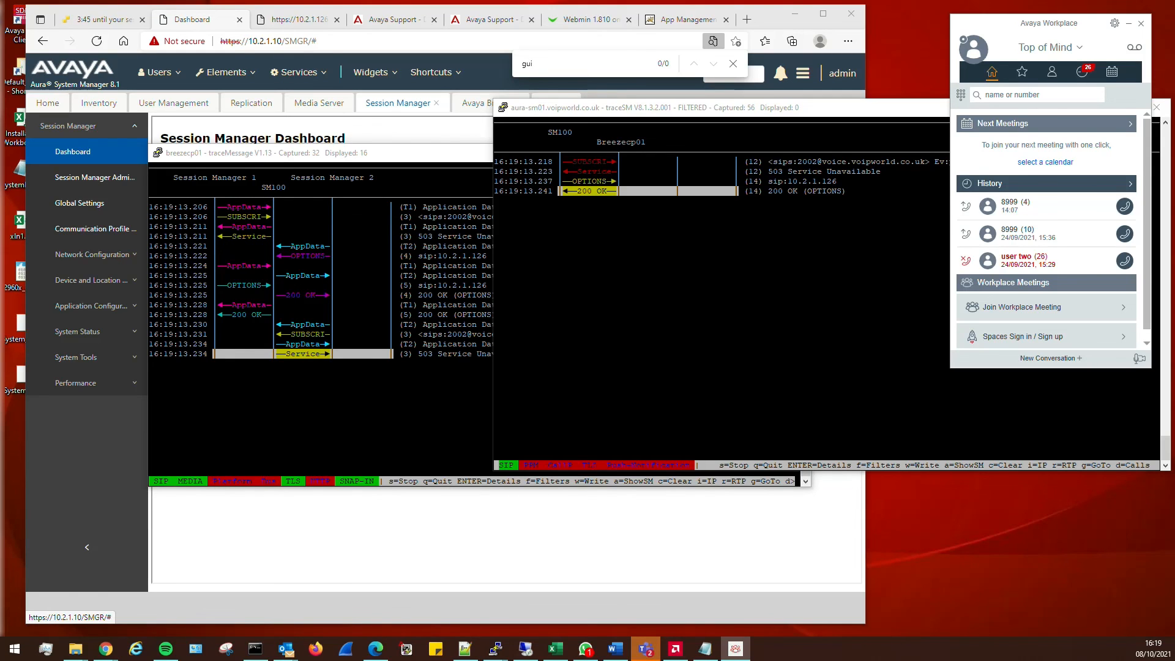
Step through the captured traceMessage messages, comparing them with traceSM
{"action": "left_click", "coordinate": [378, 358]}
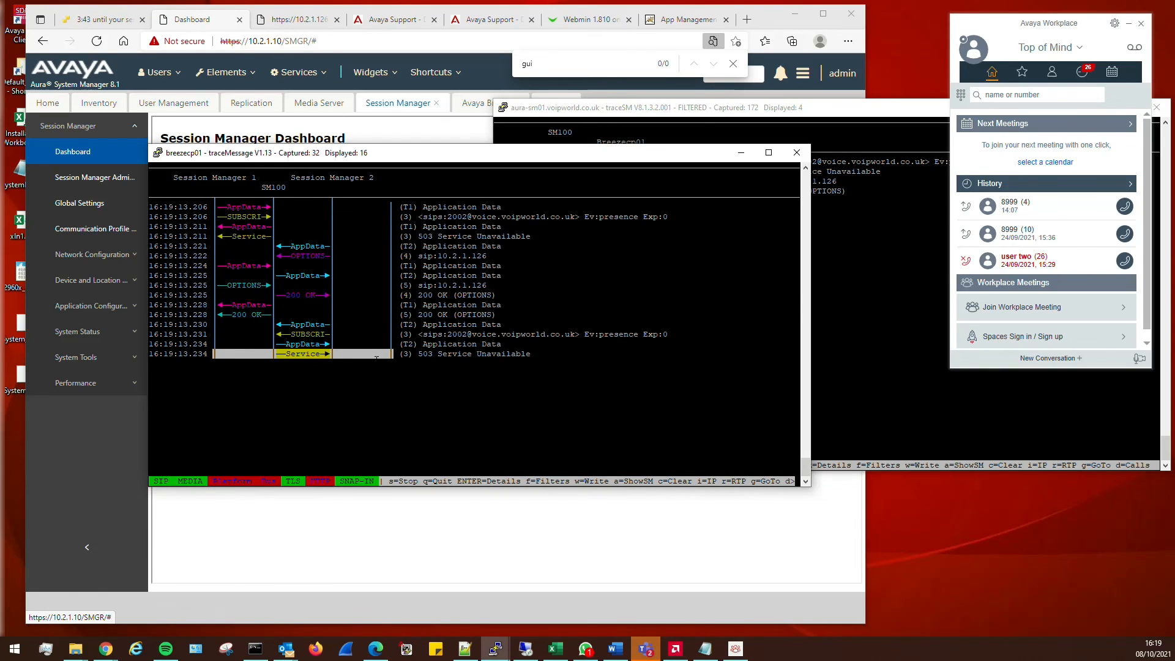
{"action": "key", "text": "Up"}
{"action": "key", "text": "Up"}
{"action": "key", "text": "Up"}
{"action": "key", "text": "Up"}
{"action": "key", "text": "Up"}
{"action": "key", "text": "Up"}
{"action": "key", "text": "Up"}
{"action": "key", "text": "Up"}
{"action": "key", "text": "Up"}
{"action": "key", "text": "Up"}
{"action": "key", "text": "Up"}
{"action": "key", "text": "Up"}
{"action": "key", "text": "Up"}
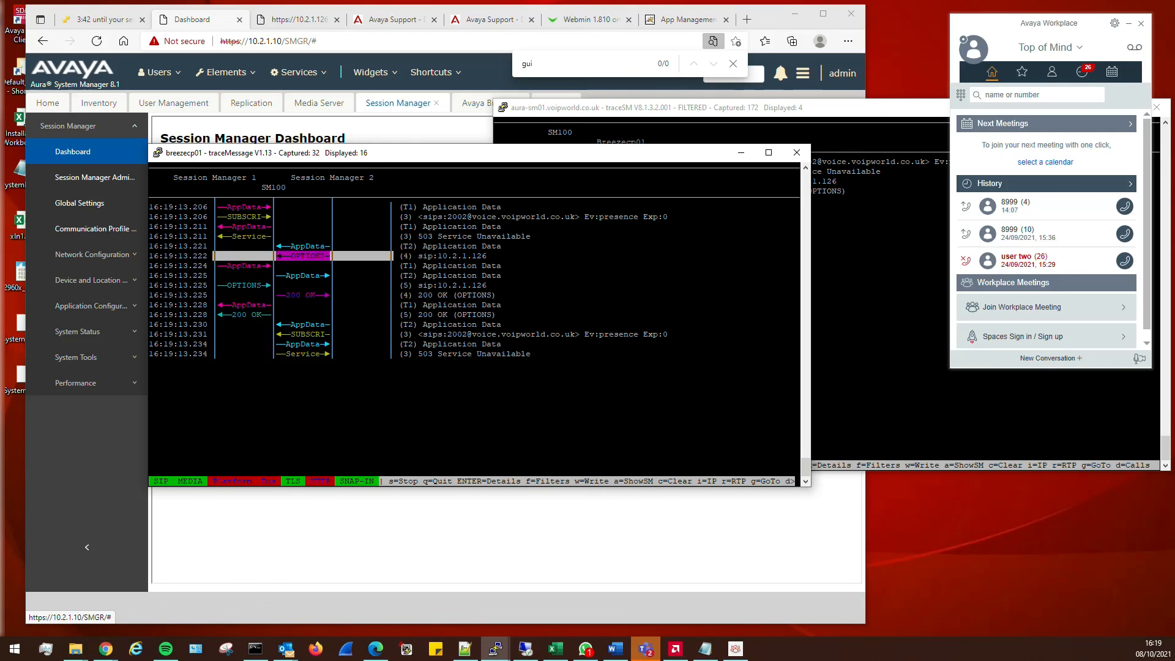
{"action": "key", "text": "Up"}
{"action": "key", "text": "Up"}
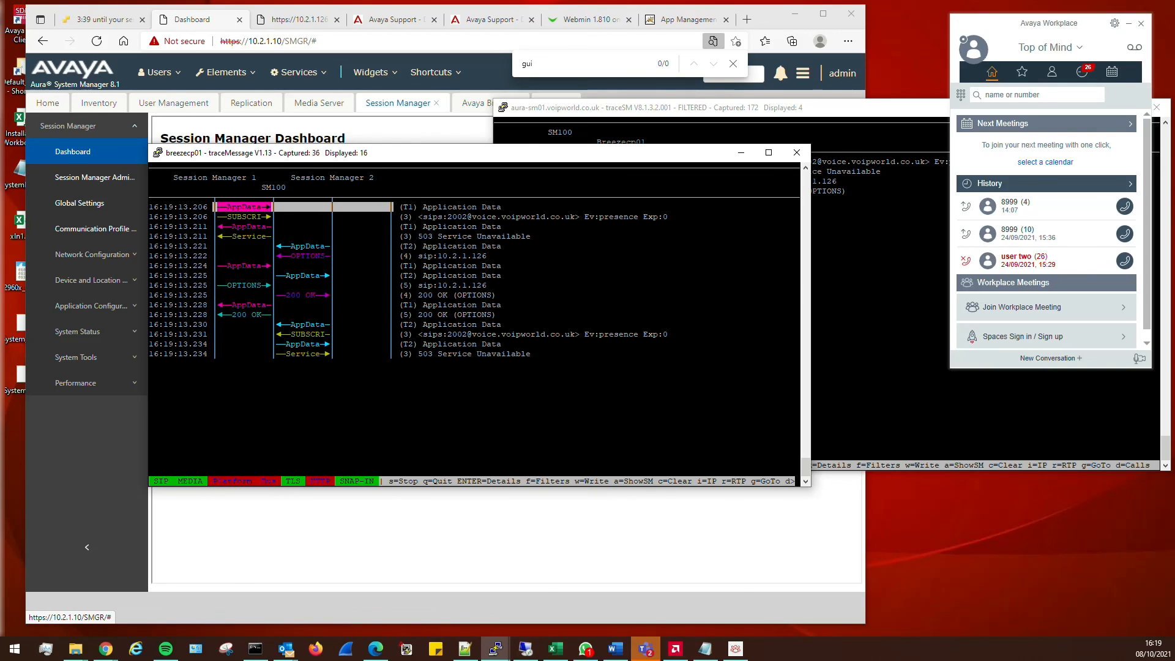
{"action": "key", "text": "alt+Tab"}
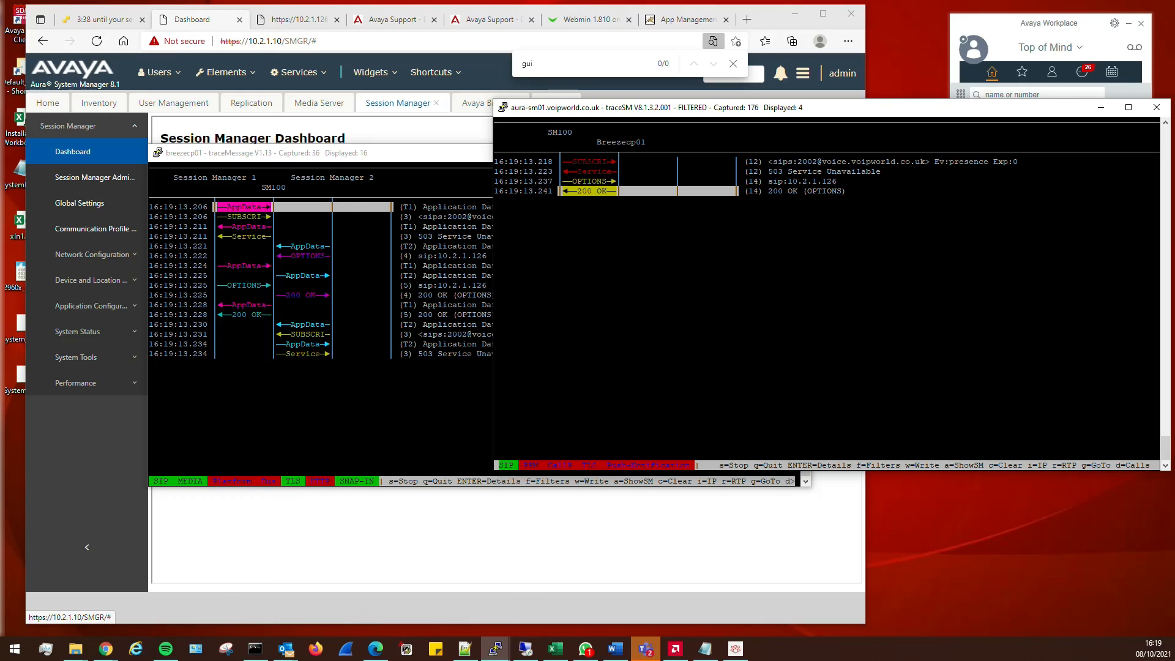
{"action": "key", "text": "alt+Tab"}
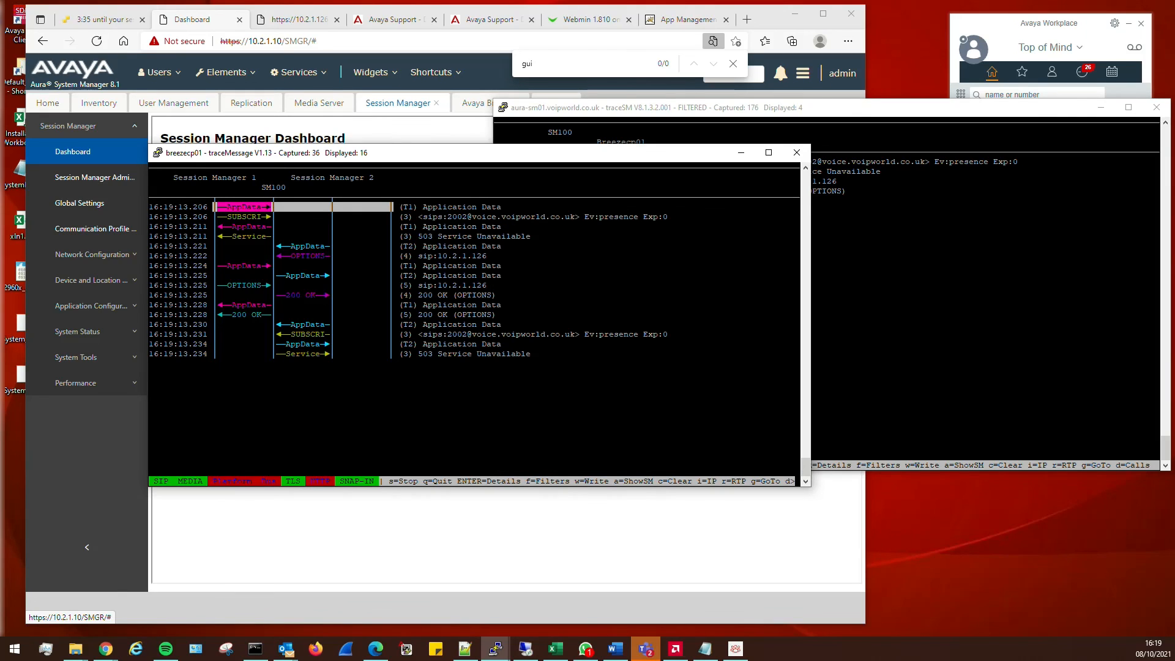
Open the 503 Service Unavailable message details in traceMessage, then browse to the OPTIONS row
{"action": "key", "text": "Down"}
{"action": "key", "text": "Down"}
{"action": "key", "text": "Down"}
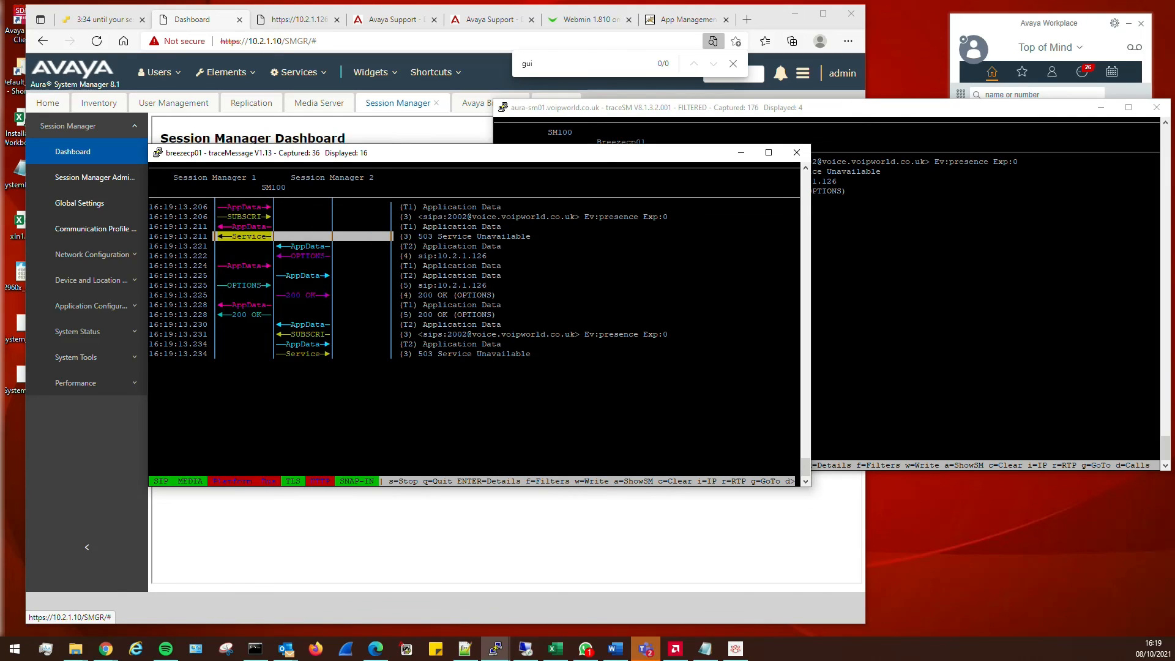
{"action": "key", "text": "Return"}
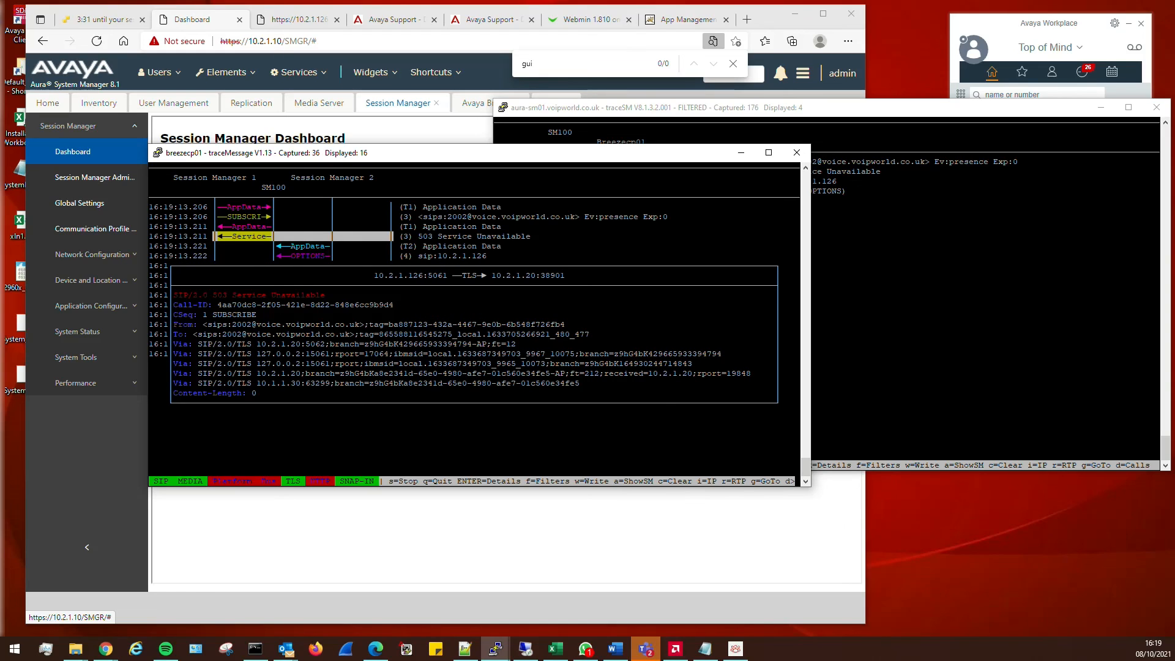
{"action": "key", "text": "Escape"}
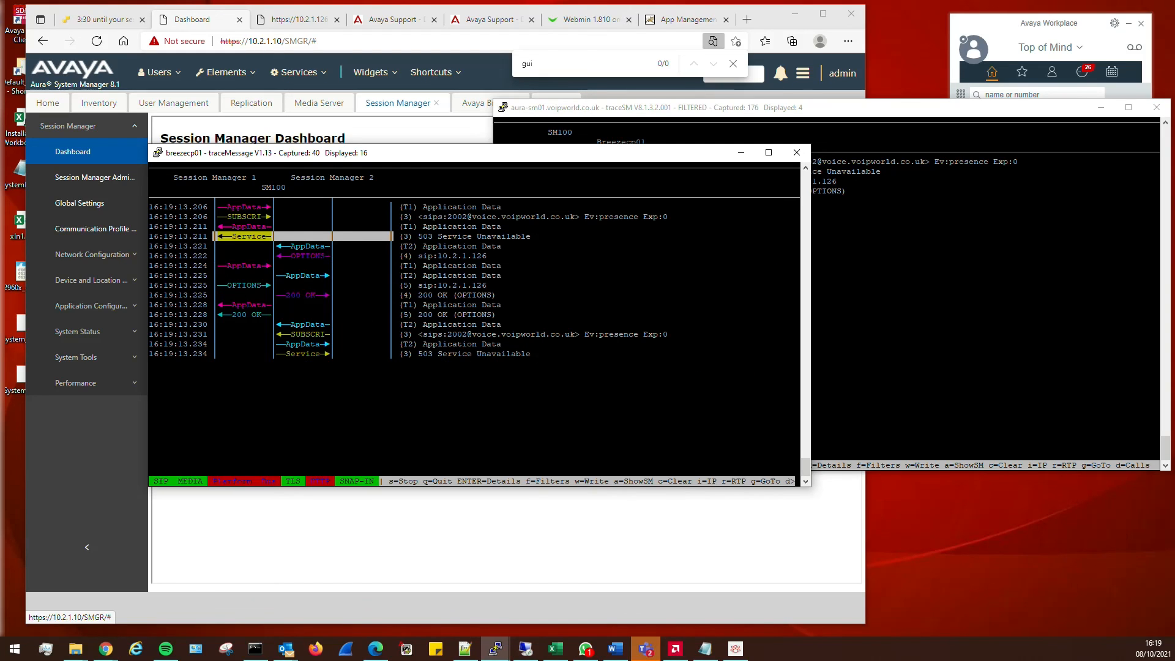
{"action": "key", "text": "Down"}
{"action": "key", "text": "Down"}
{"action": "key", "text": "Down"}
{"action": "key", "text": "Down"}
{"action": "key", "text": "Down"}
{"action": "key", "text": "Down"}
{"action": "key", "text": "Down"}
{"action": "key", "text": "Down"}
{"action": "key", "text": "Down"}
{"action": "key", "text": "Down"}
{"action": "key", "text": "Down"}
{"action": "key", "text": "Down"}
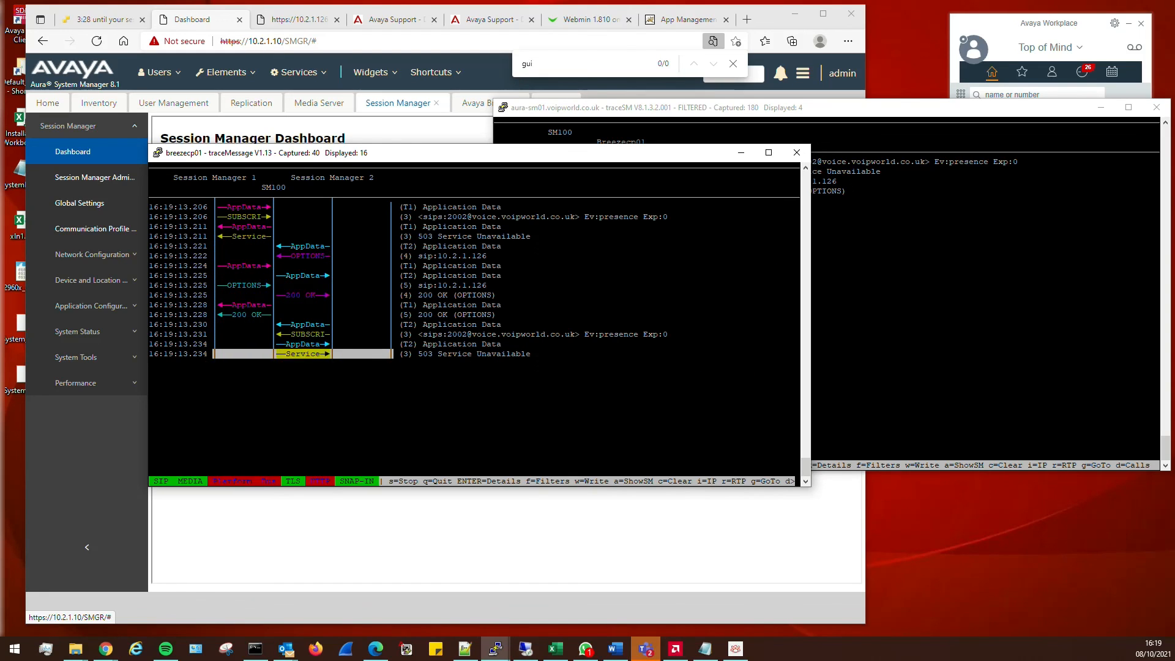
{"action": "key", "text": "Up"}
{"action": "key", "text": "Up"}
{"action": "key", "text": "Up"}
{"action": "key", "text": "Up"}
{"action": "key", "text": "Up"}
{"action": "key", "text": "Up"}
{"action": "key", "text": "Up"}
{"action": "key", "text": "Up"}
{"action": "key", "text": "Up"}
{"action": "key", "text": "Up"}
{"action": "key", "text": "Up"}
{"action": "key", "text": "Up"}
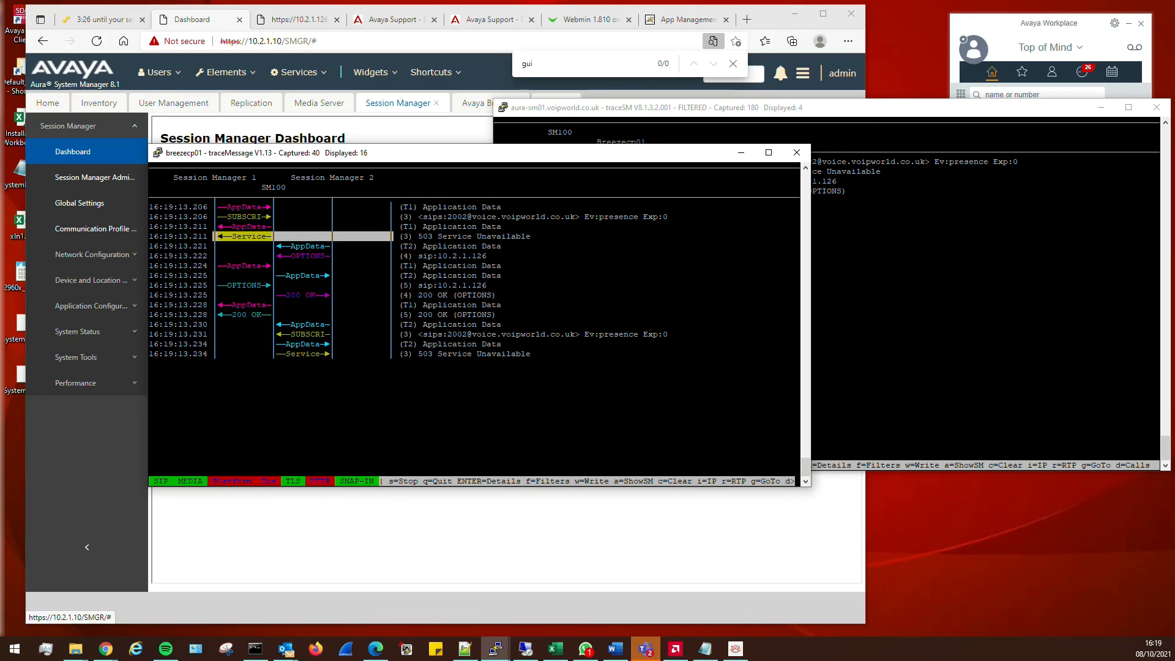
{"action": "key", "text": "alt+Tab"}
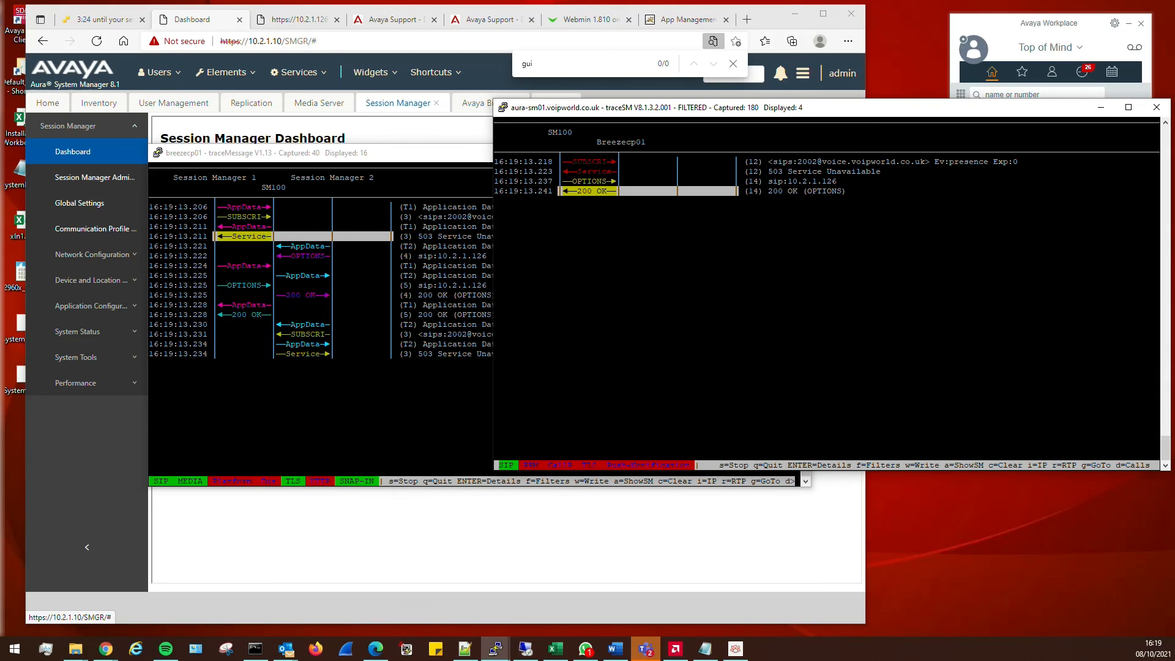
Sign Avaya Workplace out from its profile panel and sign back in
{"action": "left_click", "coordinate": [1002, 37]}
{"action": "left_click", "coordinate": [974, 49]}
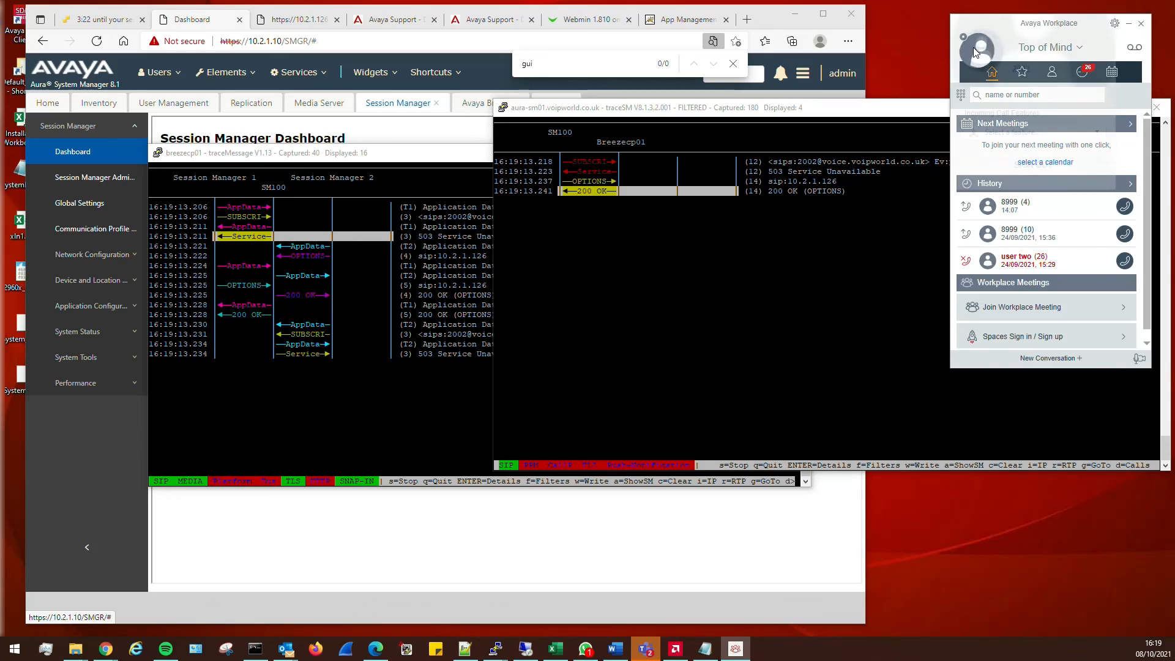
{"action": "left_click", "coordinate": [1034, 166]}
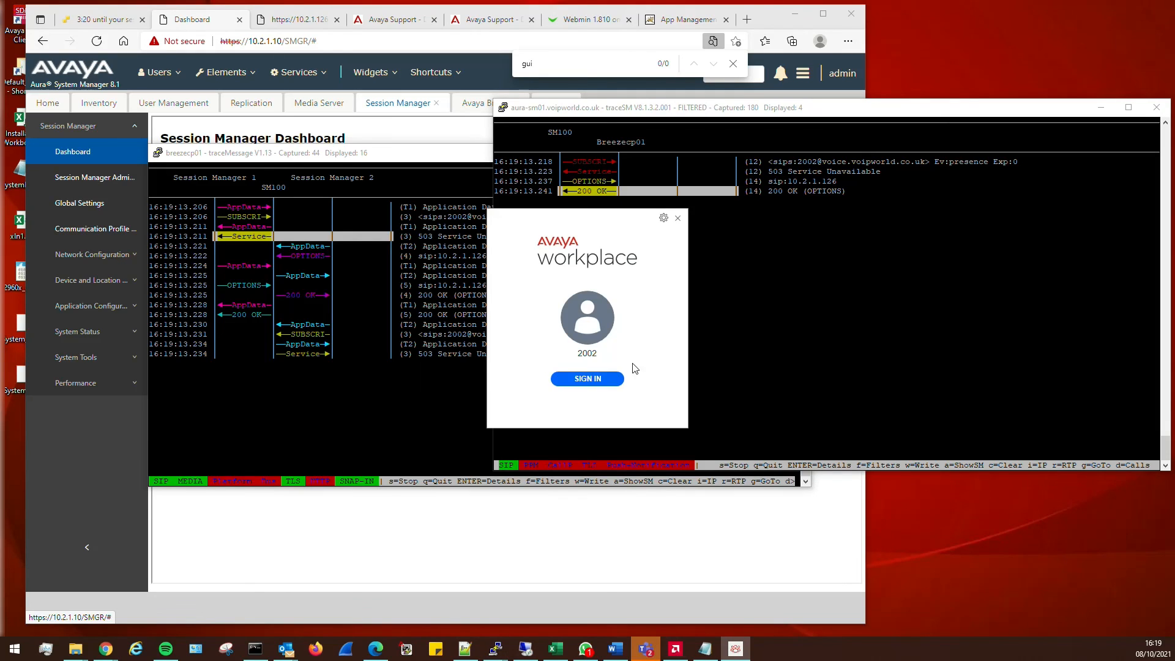
{"action": "left_click", "coordinate": [597, 379]}
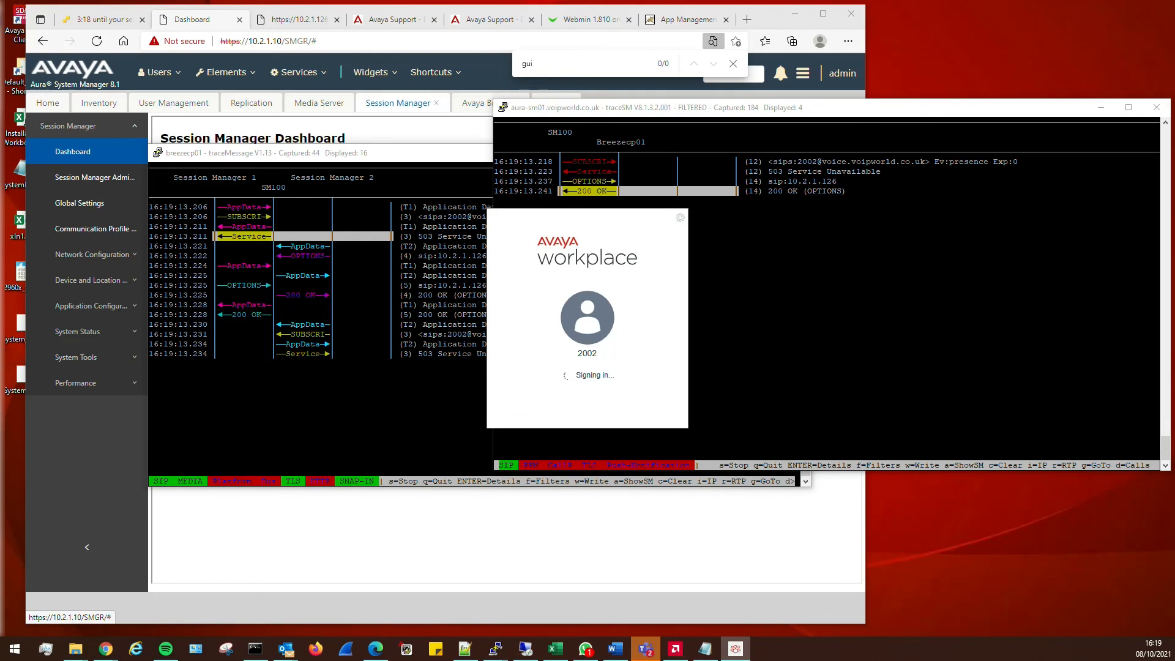
{"action": "left_click", "coordinate": [251, 19]}
Check the address of the Presence Services error page and close that tab
{"action": "left_click", "coordinate": [320, 43]}
{"action": "left_click", "coordinate": [320, 43]}
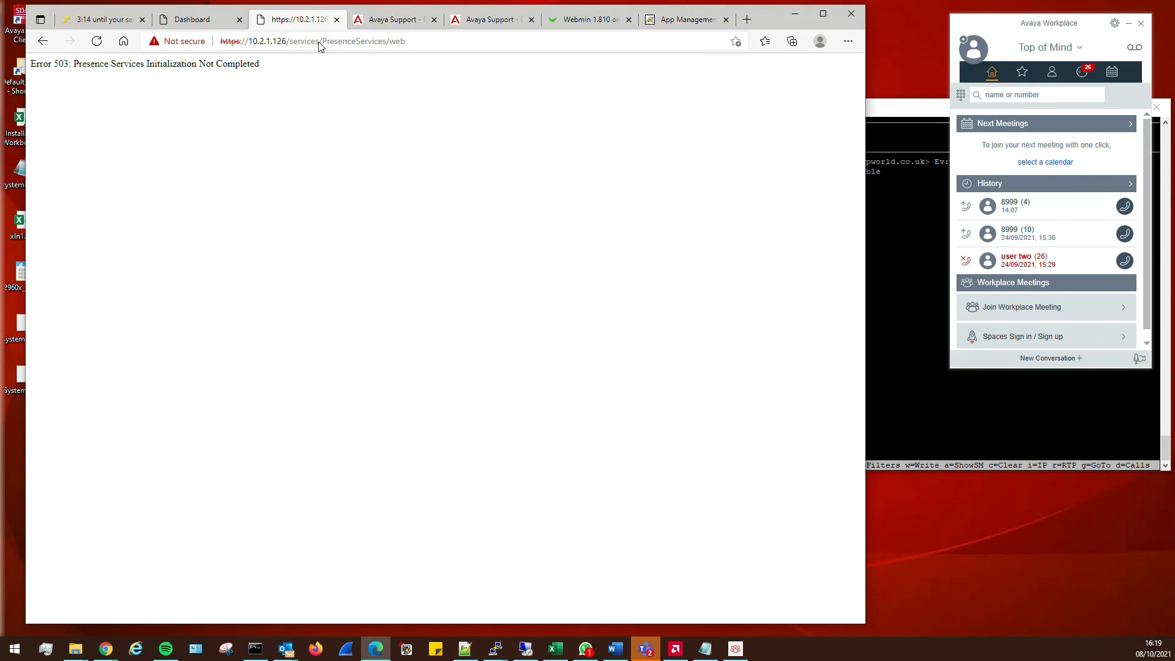
{"action": "left_click", "coordinate": [372, 40]}
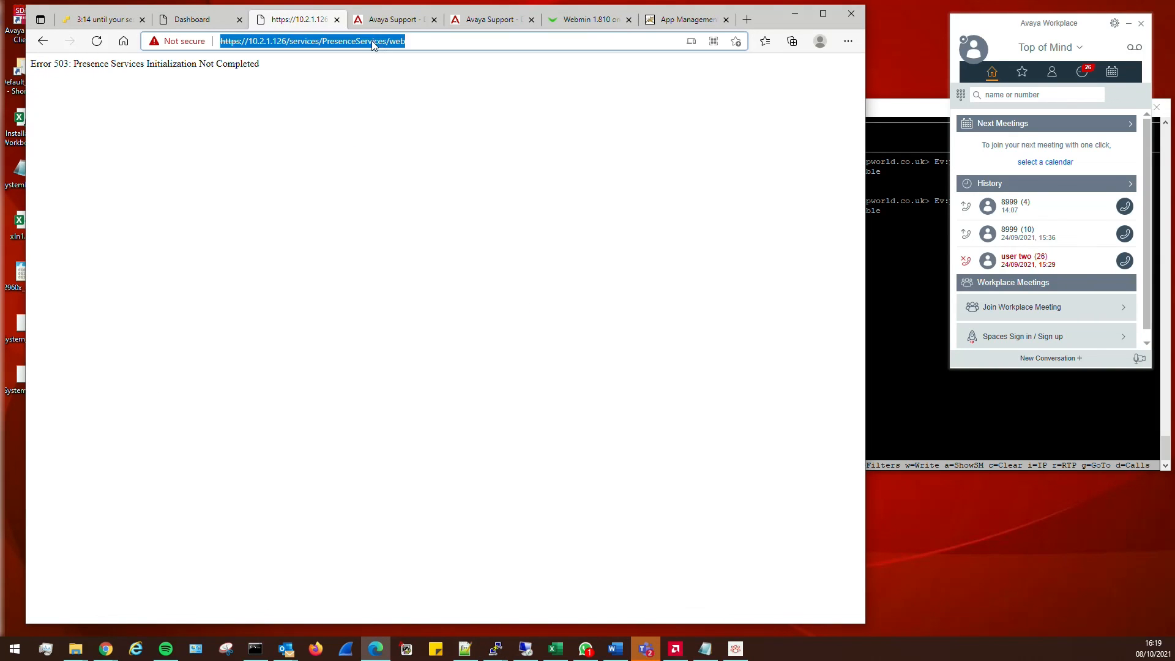
{"action": "left_click", "coordinate": [337, 20]}
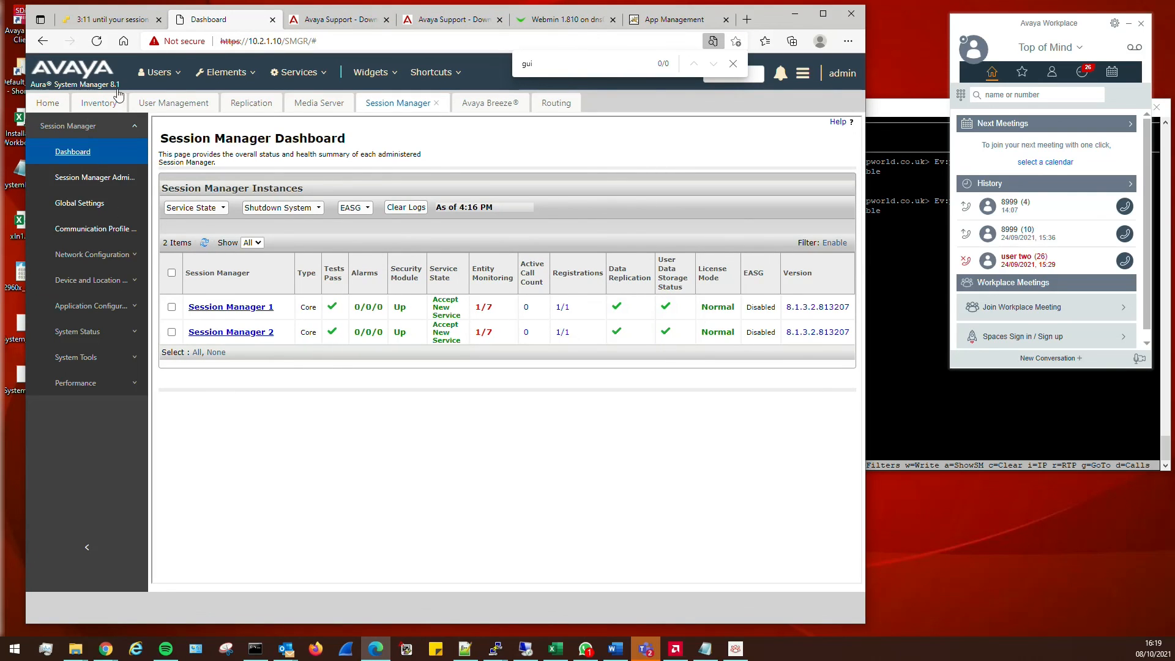
Reopen Presence Services Admin from Breeze Cluster Administration's service URLs, see Error 503, and close it
{"action": "left_click", "coordinate": [462, 104]}
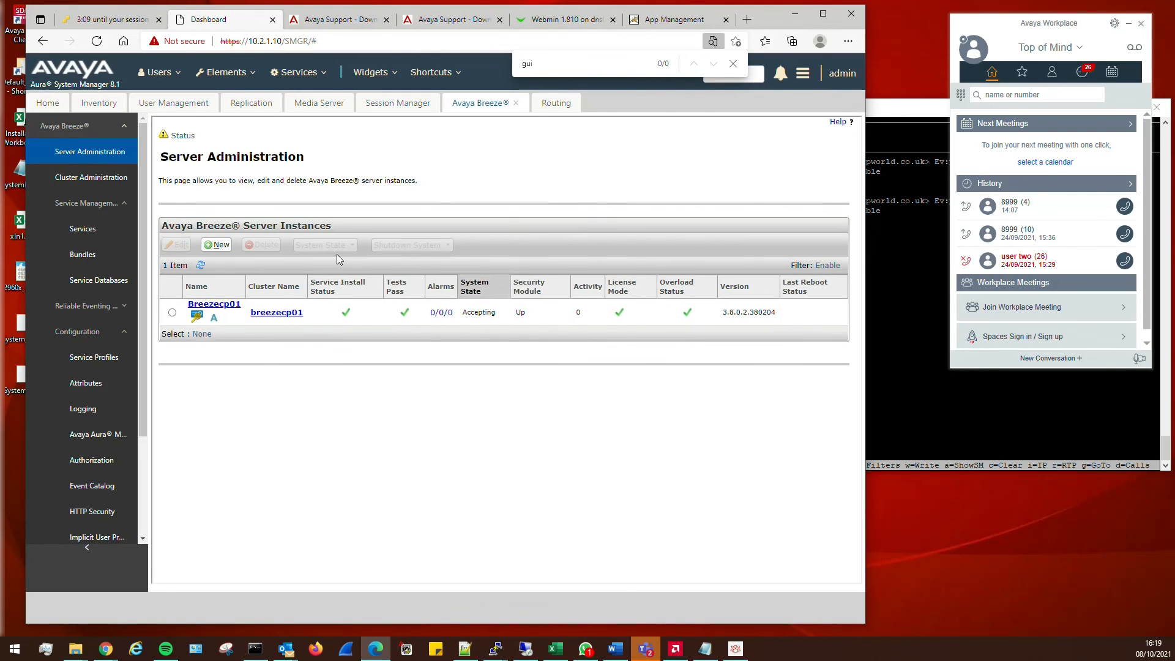
{"action": "left_click", "coordinate": [107, 181]}
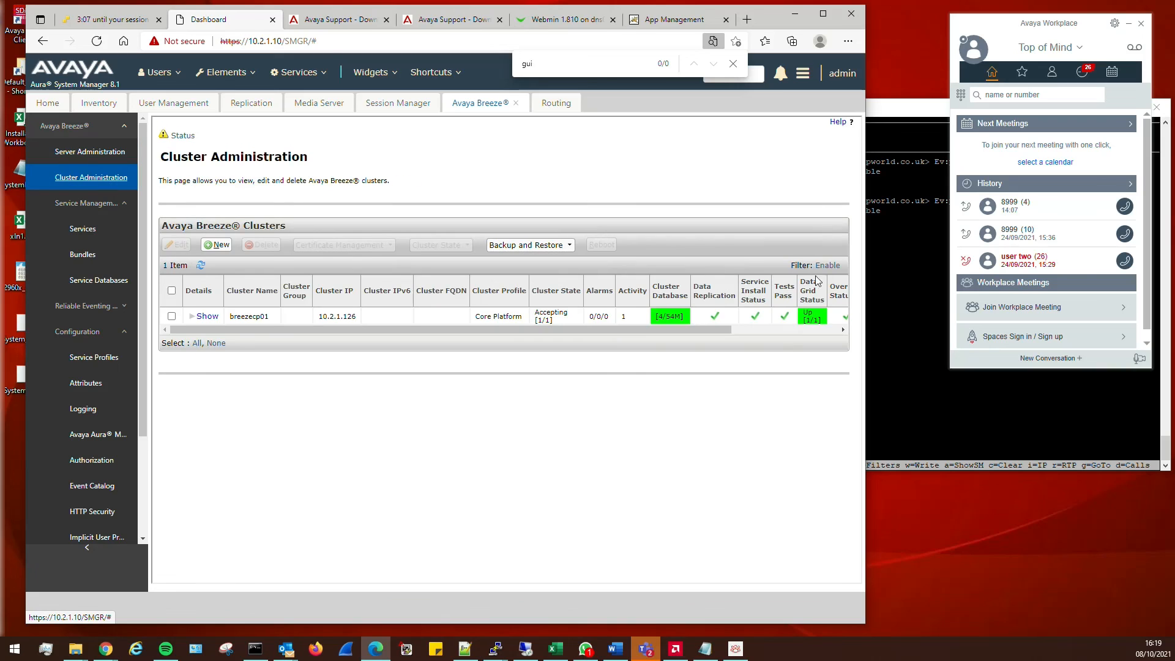
{"action": "left_click_drag", "start_coordinate": [670, 330], "coordinate": [772, 334]}
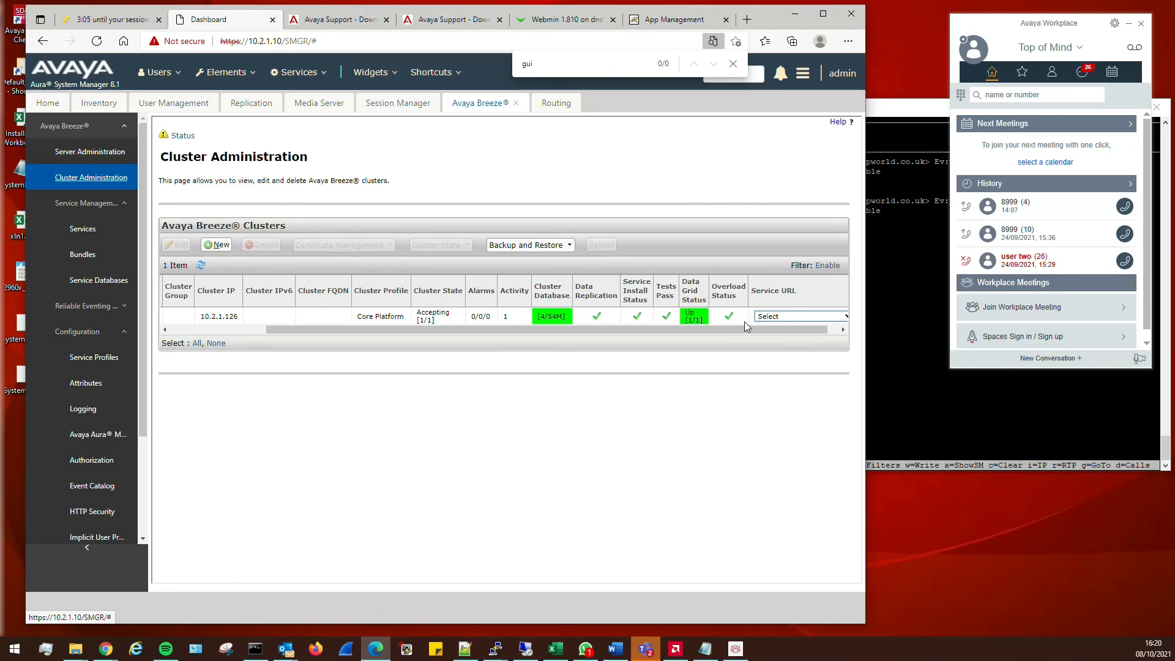
{"action": "left_click", "coordinate": [769, 316]}
{"action": "left_click", "coordinate": [759, 337]}
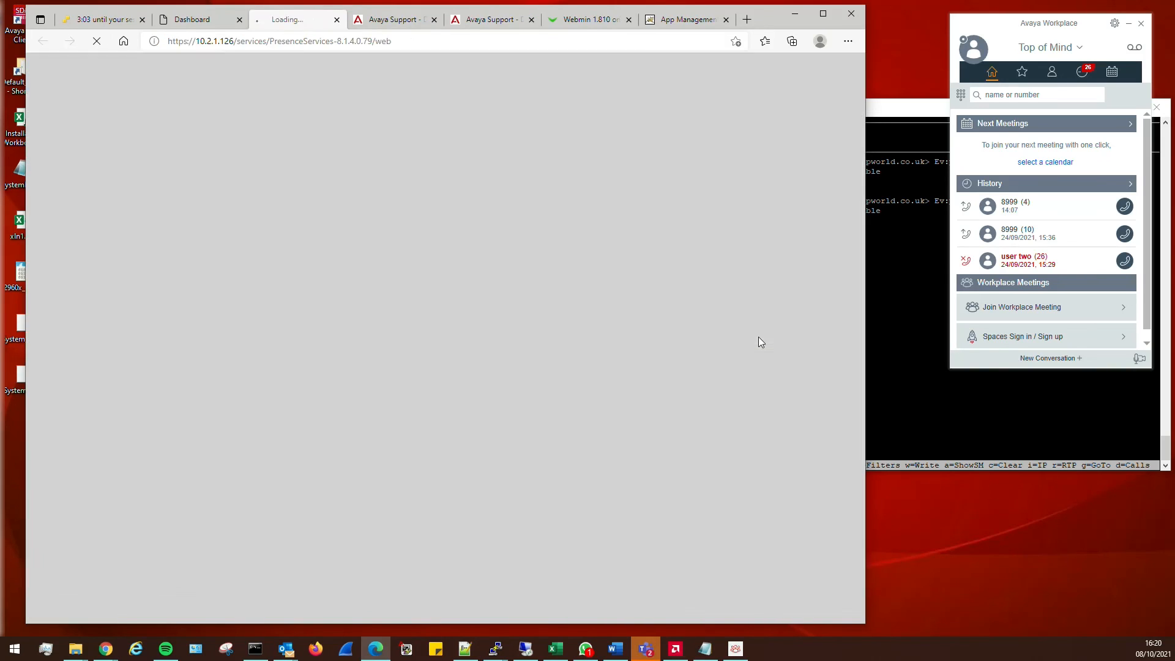
{"action": "left_click", "coordinate": [337, 20]}
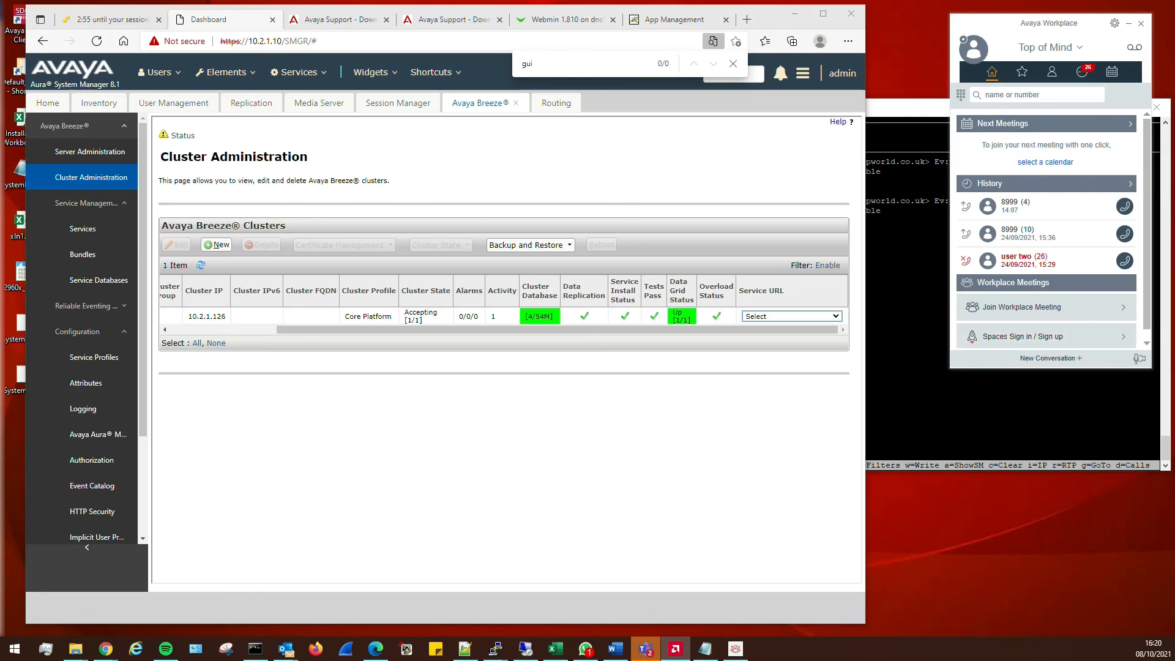
{"action": "key", "text": "alt+Tab"}
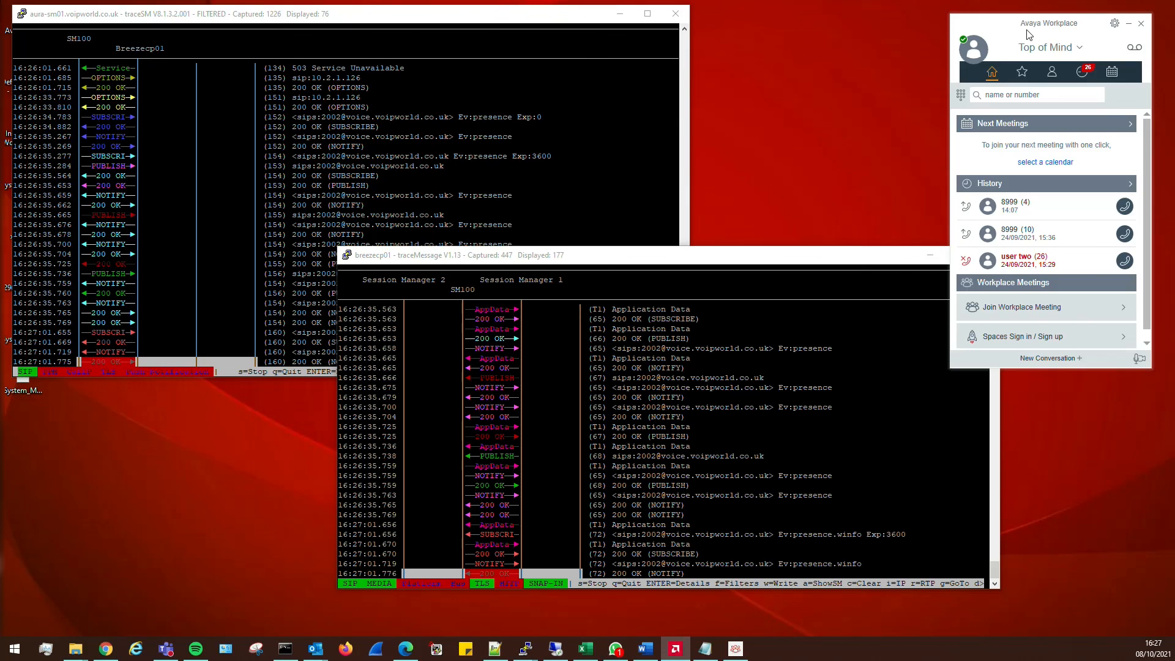
Set Avaya Workplace presence to Away
{"action": "left_click", "coordinate": [971, 47]}
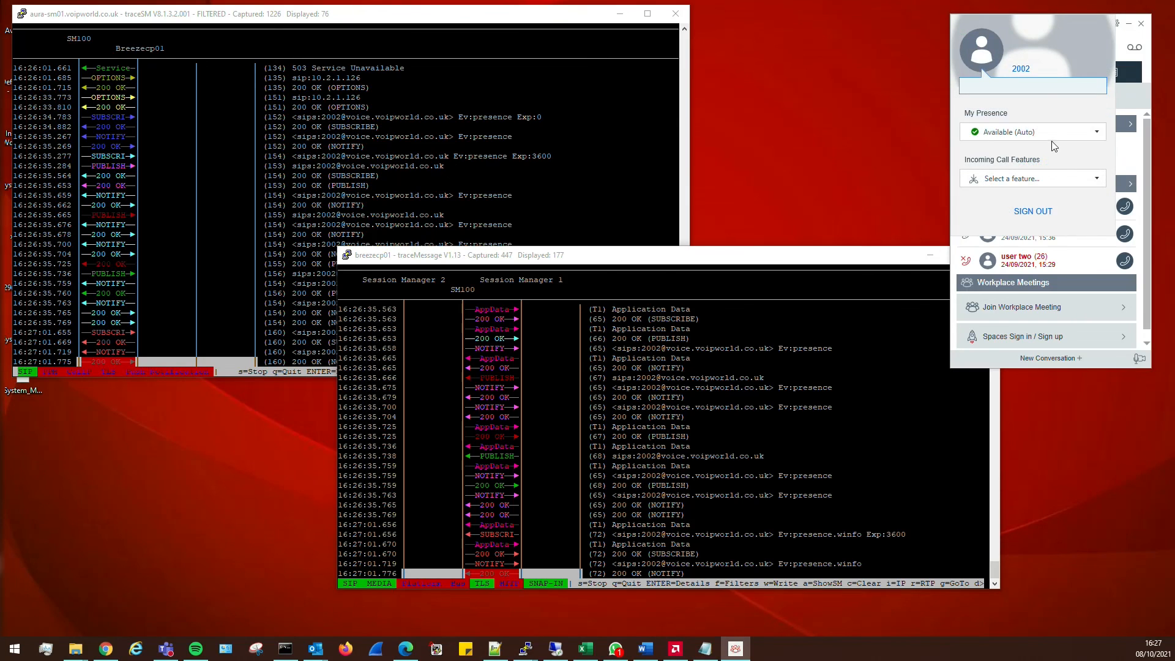
{"action": "left_click", "coordinate": [1053, 135]}
{"action": "left_click", "coordinate": [1007, 192]}
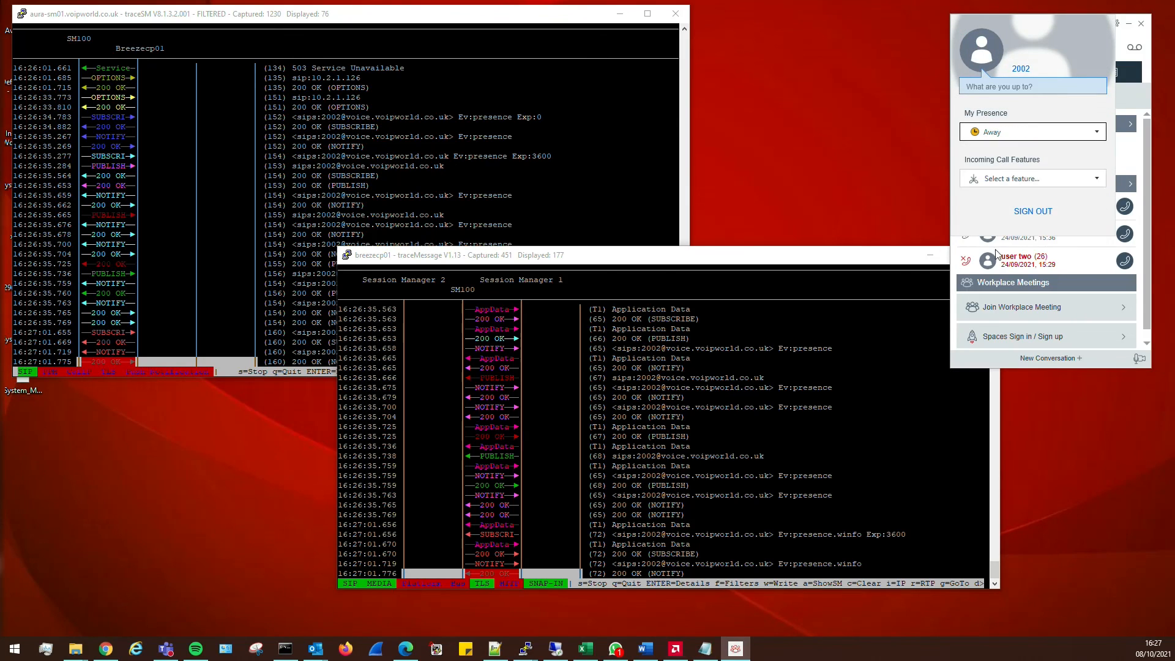
{"action": "left_click", "coordinate": [996, 362]}
Clear both the traceSM and traceMessage captures
{"action": "left_click", "coordinate": [381, 251]}
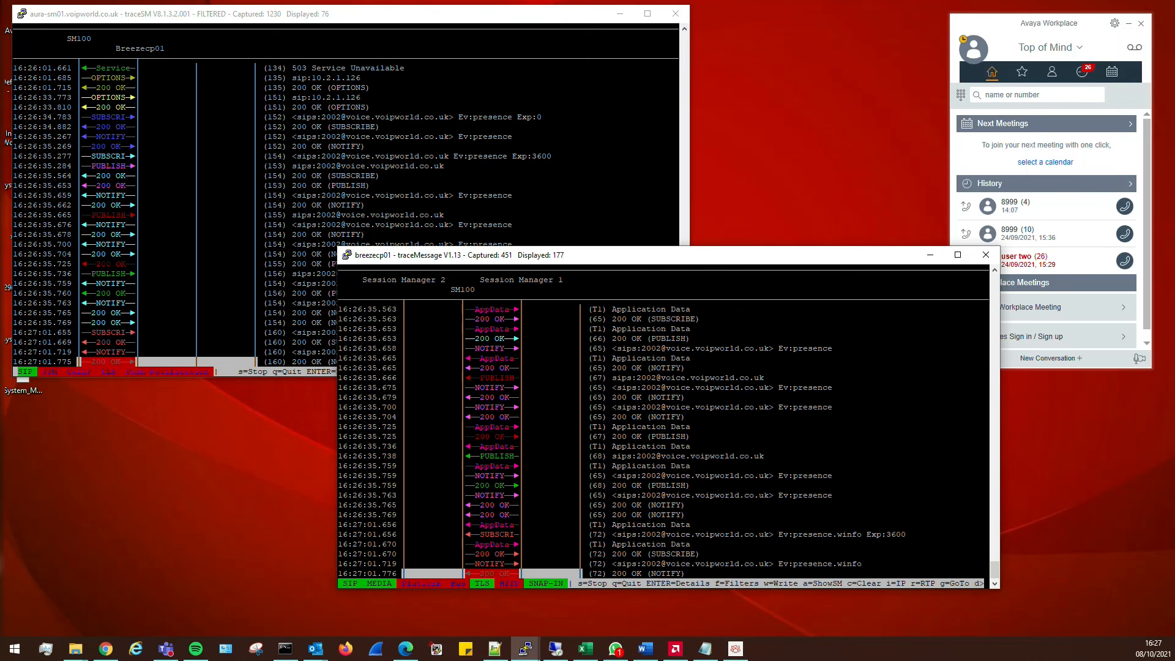
{"action": "left_click", "coordinate": [380, 242]}
{"action": "key", "text": "c"}
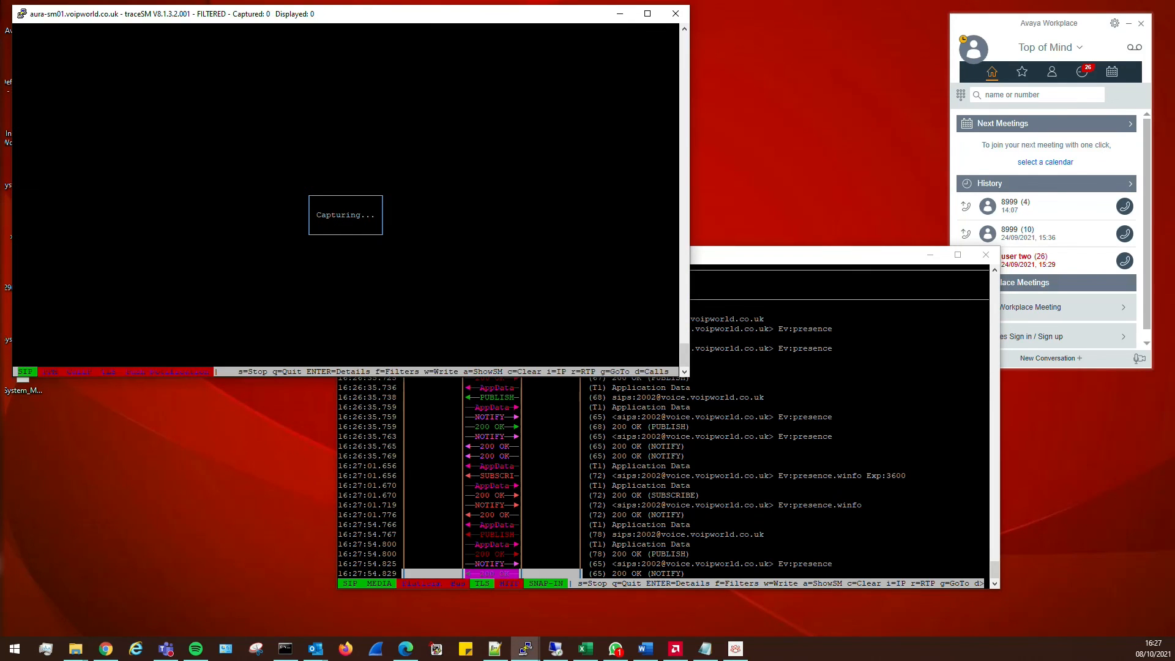
{"action": "left_click", "coordinate": [646, 262]}
{"action": "key", "text": "c"}
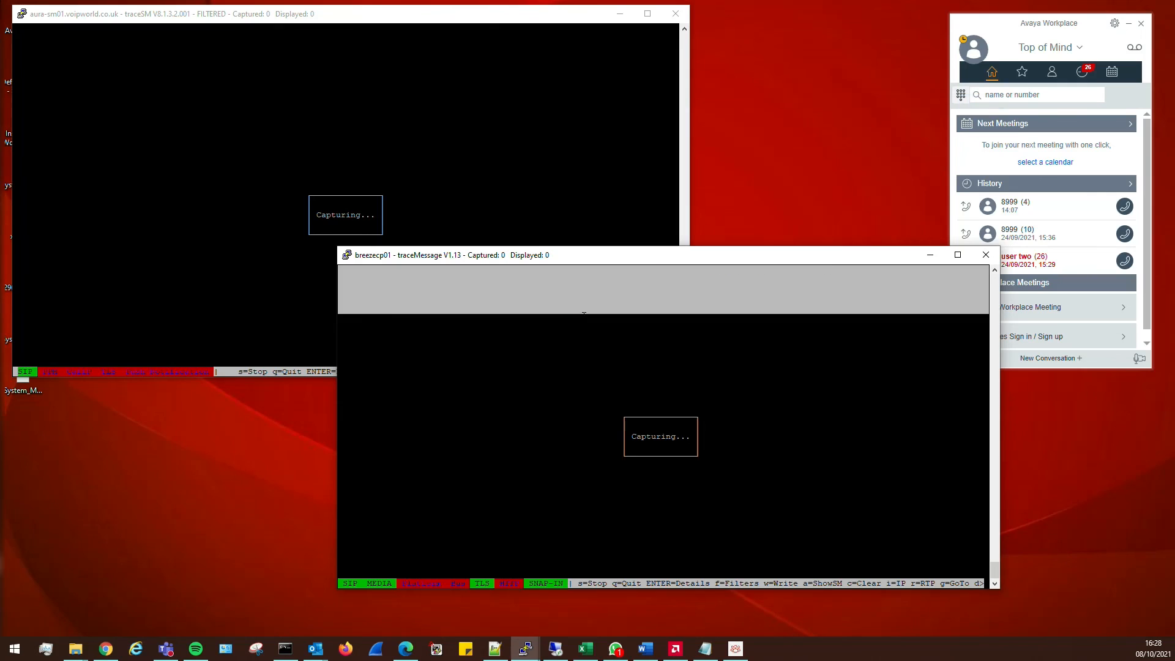
{"action": "left_click_drag", "start_coordinate": [593, 263], "coordinate": [581, 382]}
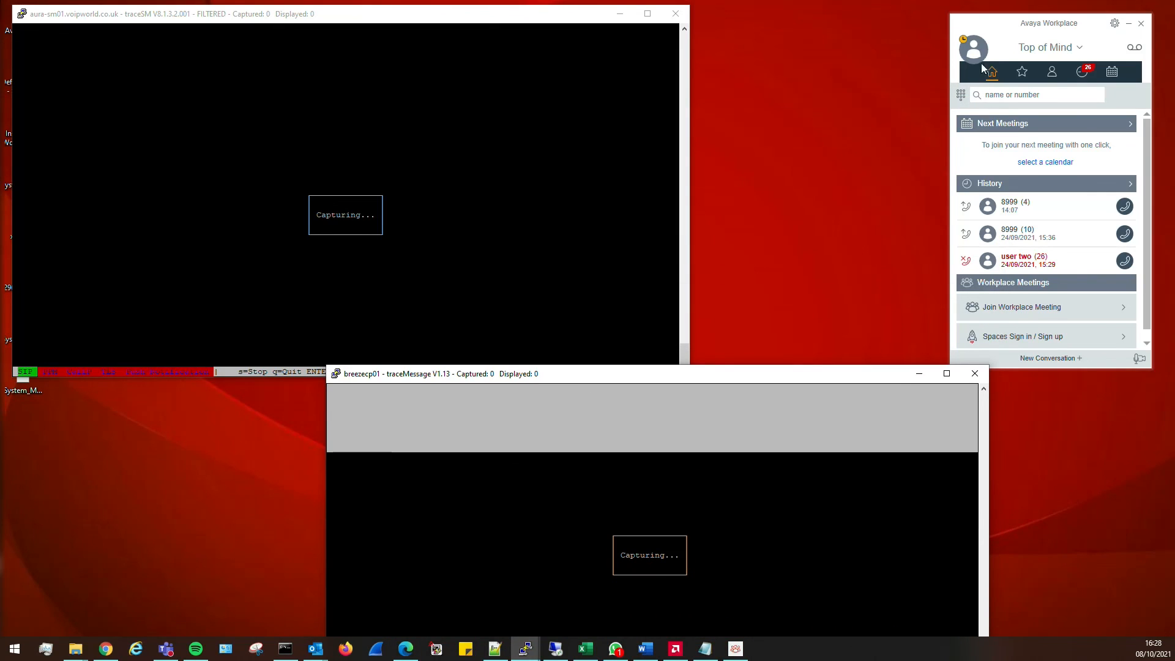
Switch Avaya Workplace presence back to Available
{"action": "left_click", "coordinate": [982, 64]}
{"action": "left_click", "coordinate": [1016, 127]}
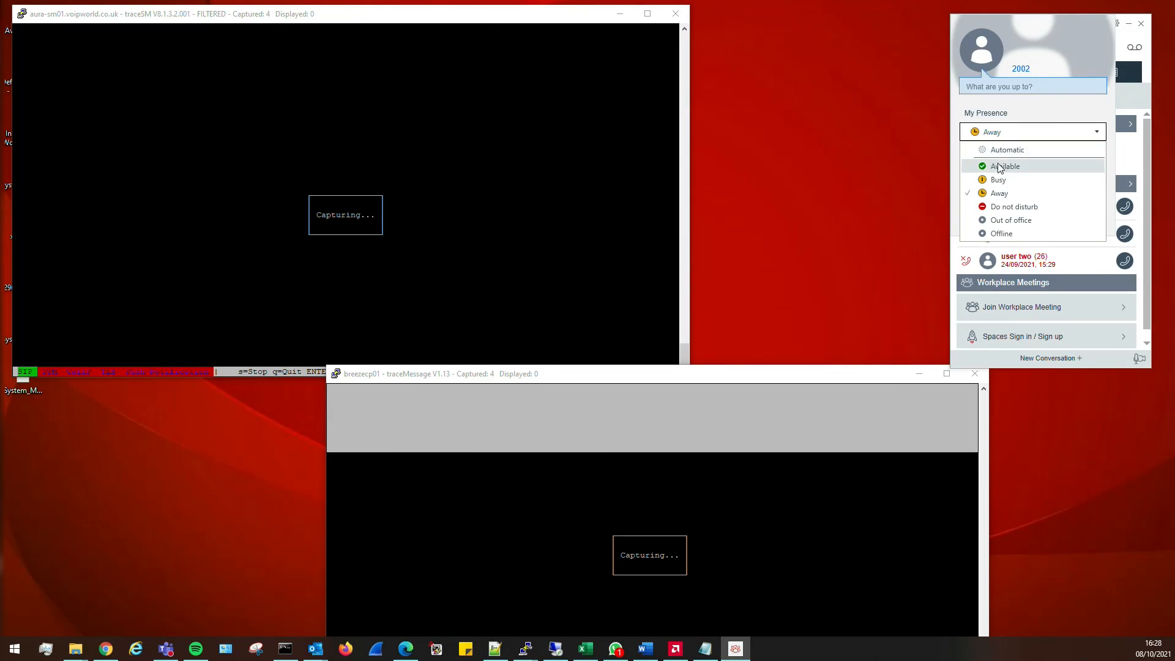
{"action": "left_click", "coordinate": [1001, 165]}
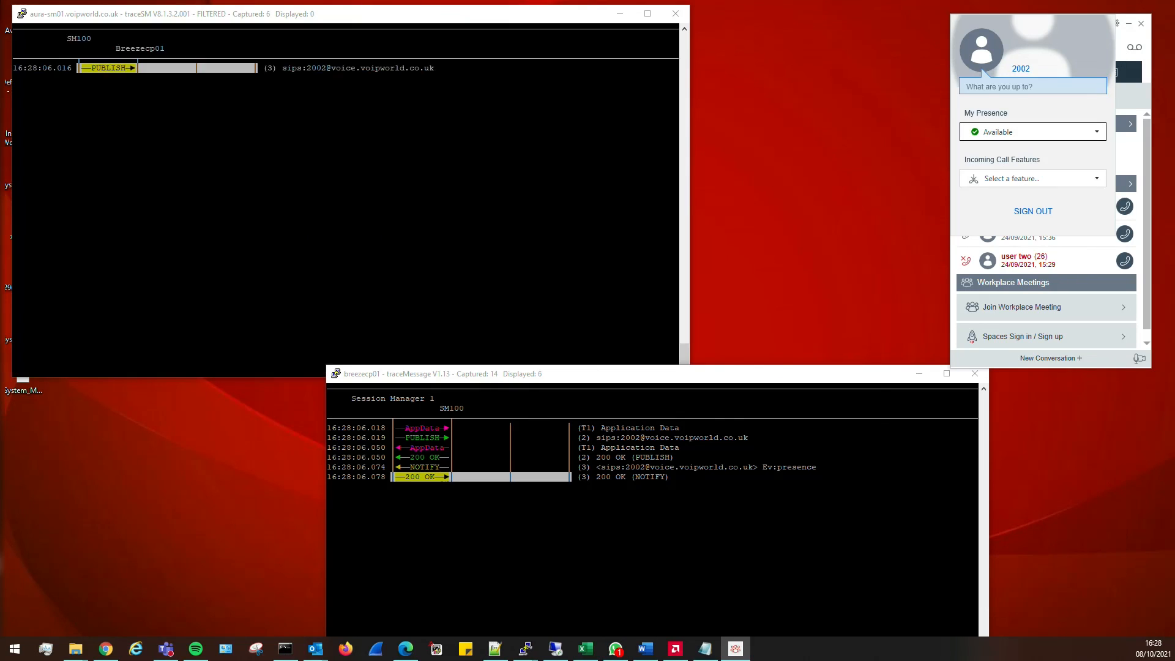
Inspect the PUBLISH message and its 200 OK NOTIFY response in traceSM
{"action": "key", "text": "alt+Tab"}
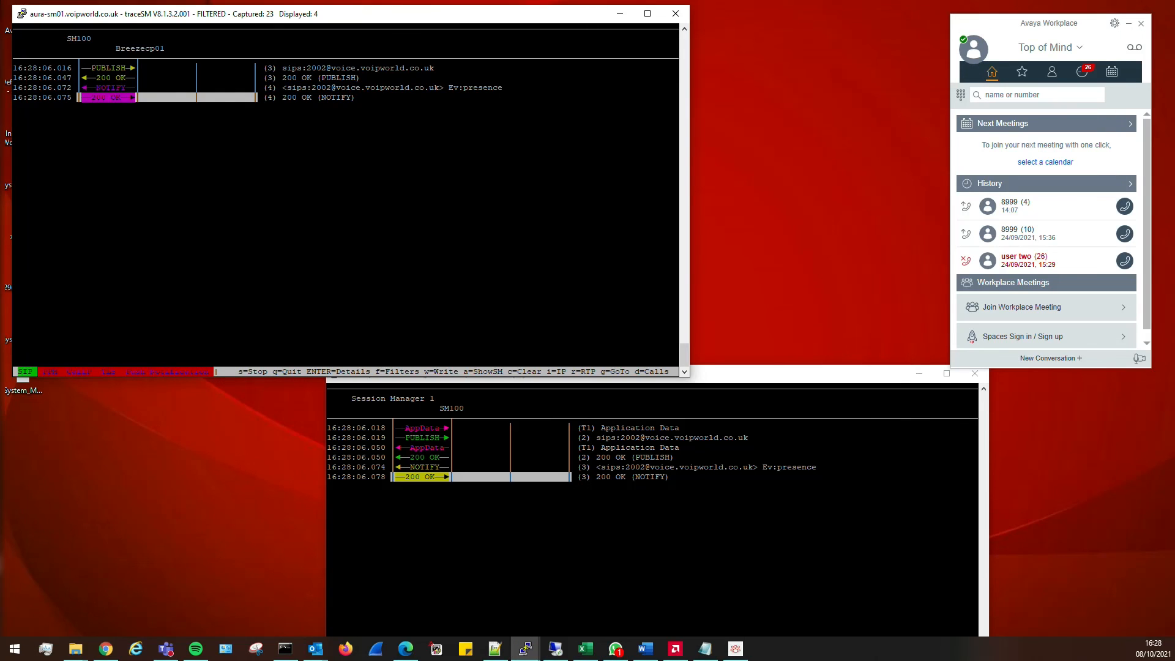
{"action": "key", "text": "Up"}
{"action": "key", "text": "Up"}
{"action": "key", "text": "Up"}
{"action": "key", "text": "Return"}
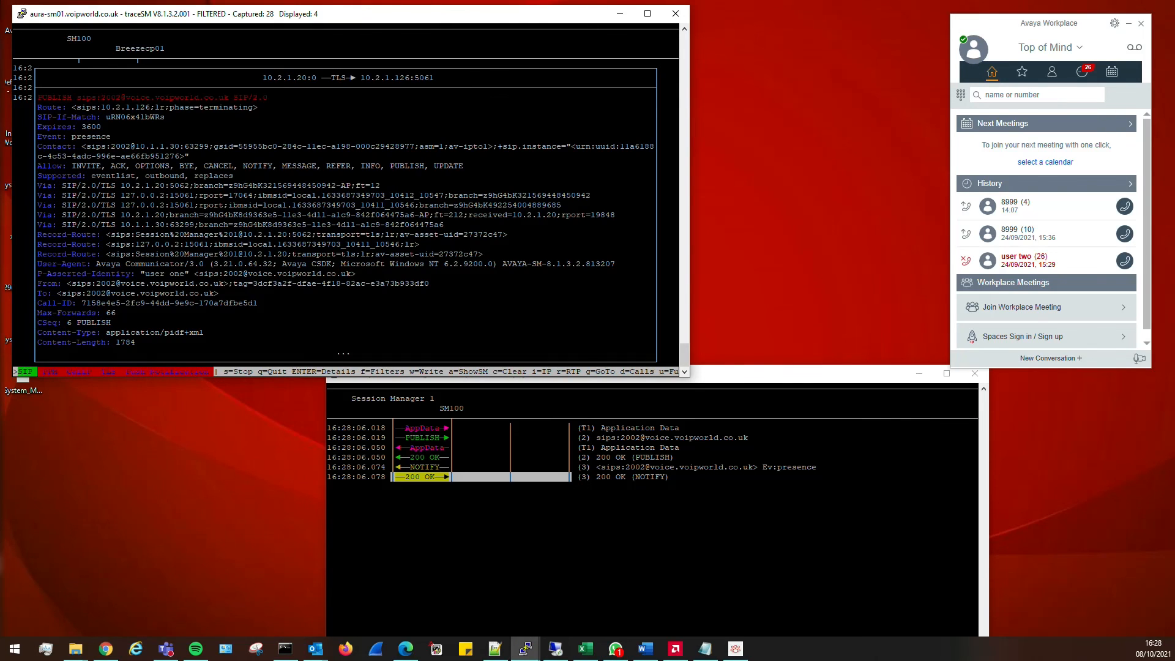
{"action": "key", "text": "Return"}
{"action": "key", "text": "Down"}
{"action": "key", "text": "Down"}
{"action": "key", "text": "Down"}
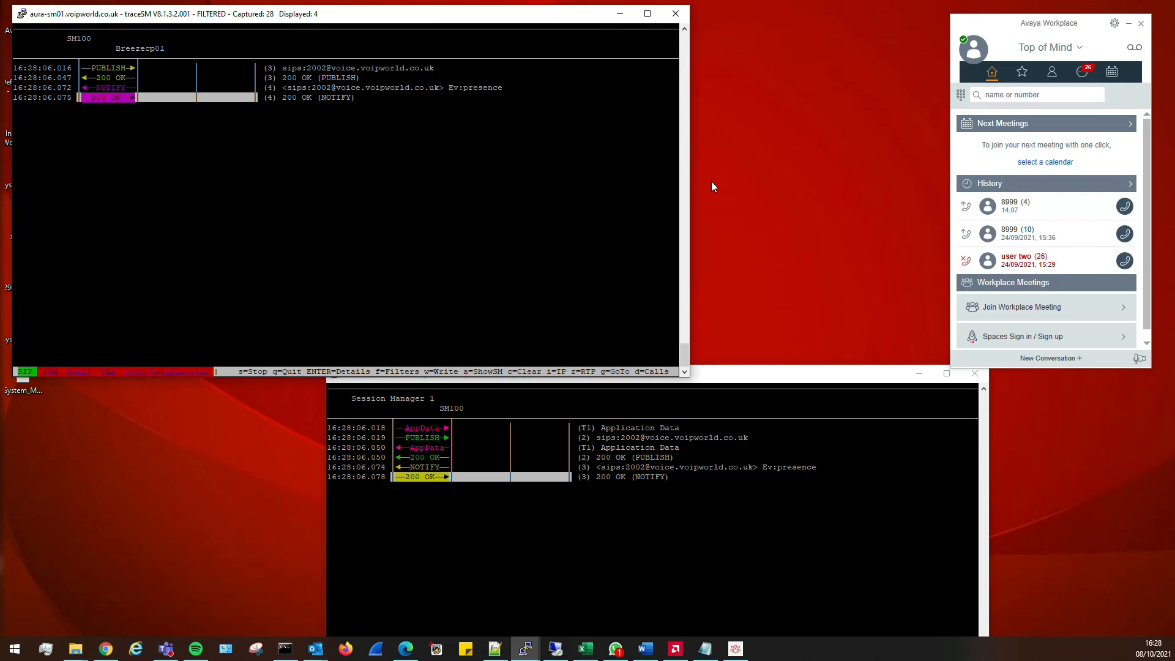
{"action": "left_click", "coordinate": [975, 43]}
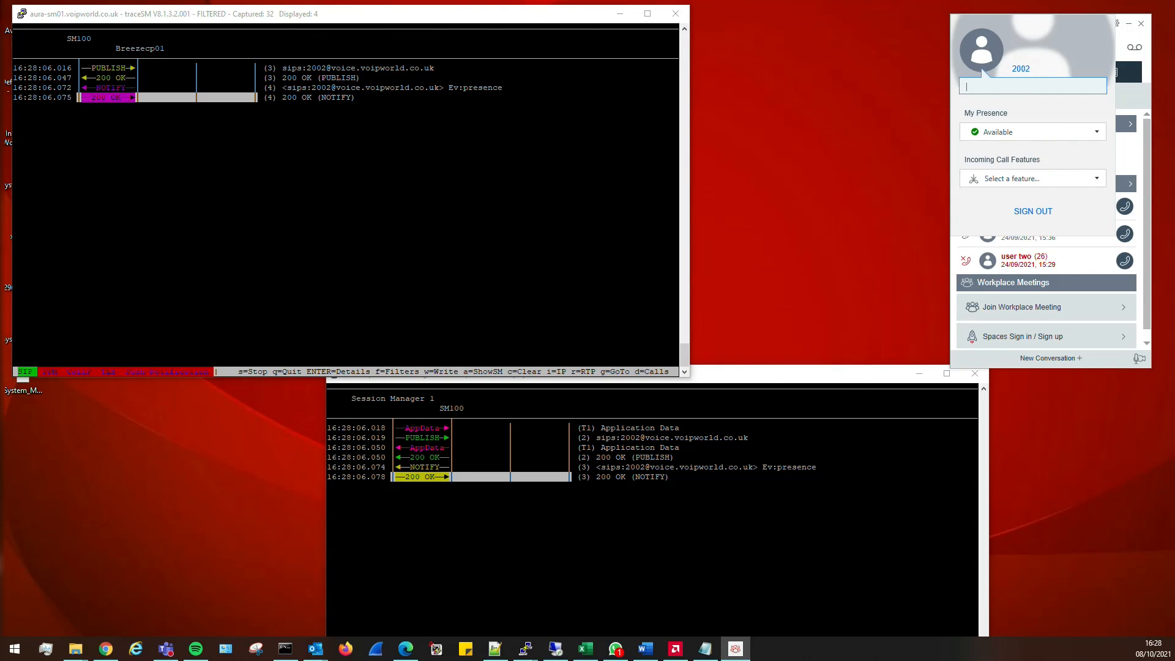
{"action": "left_click", "coordinate": [956, 361]}
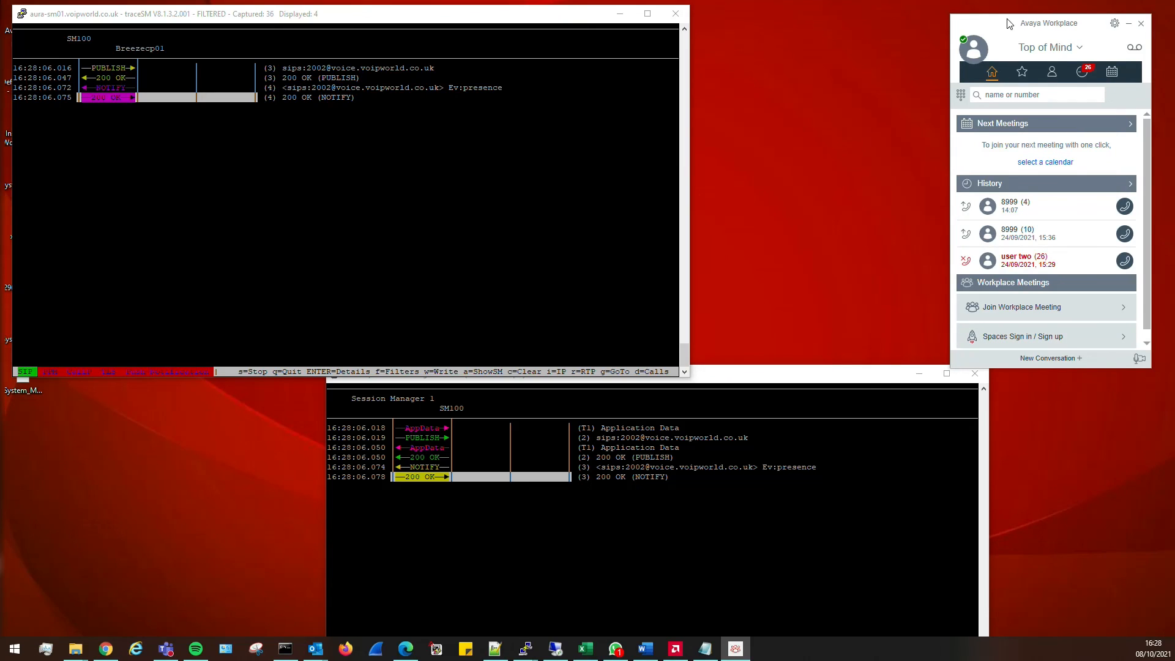